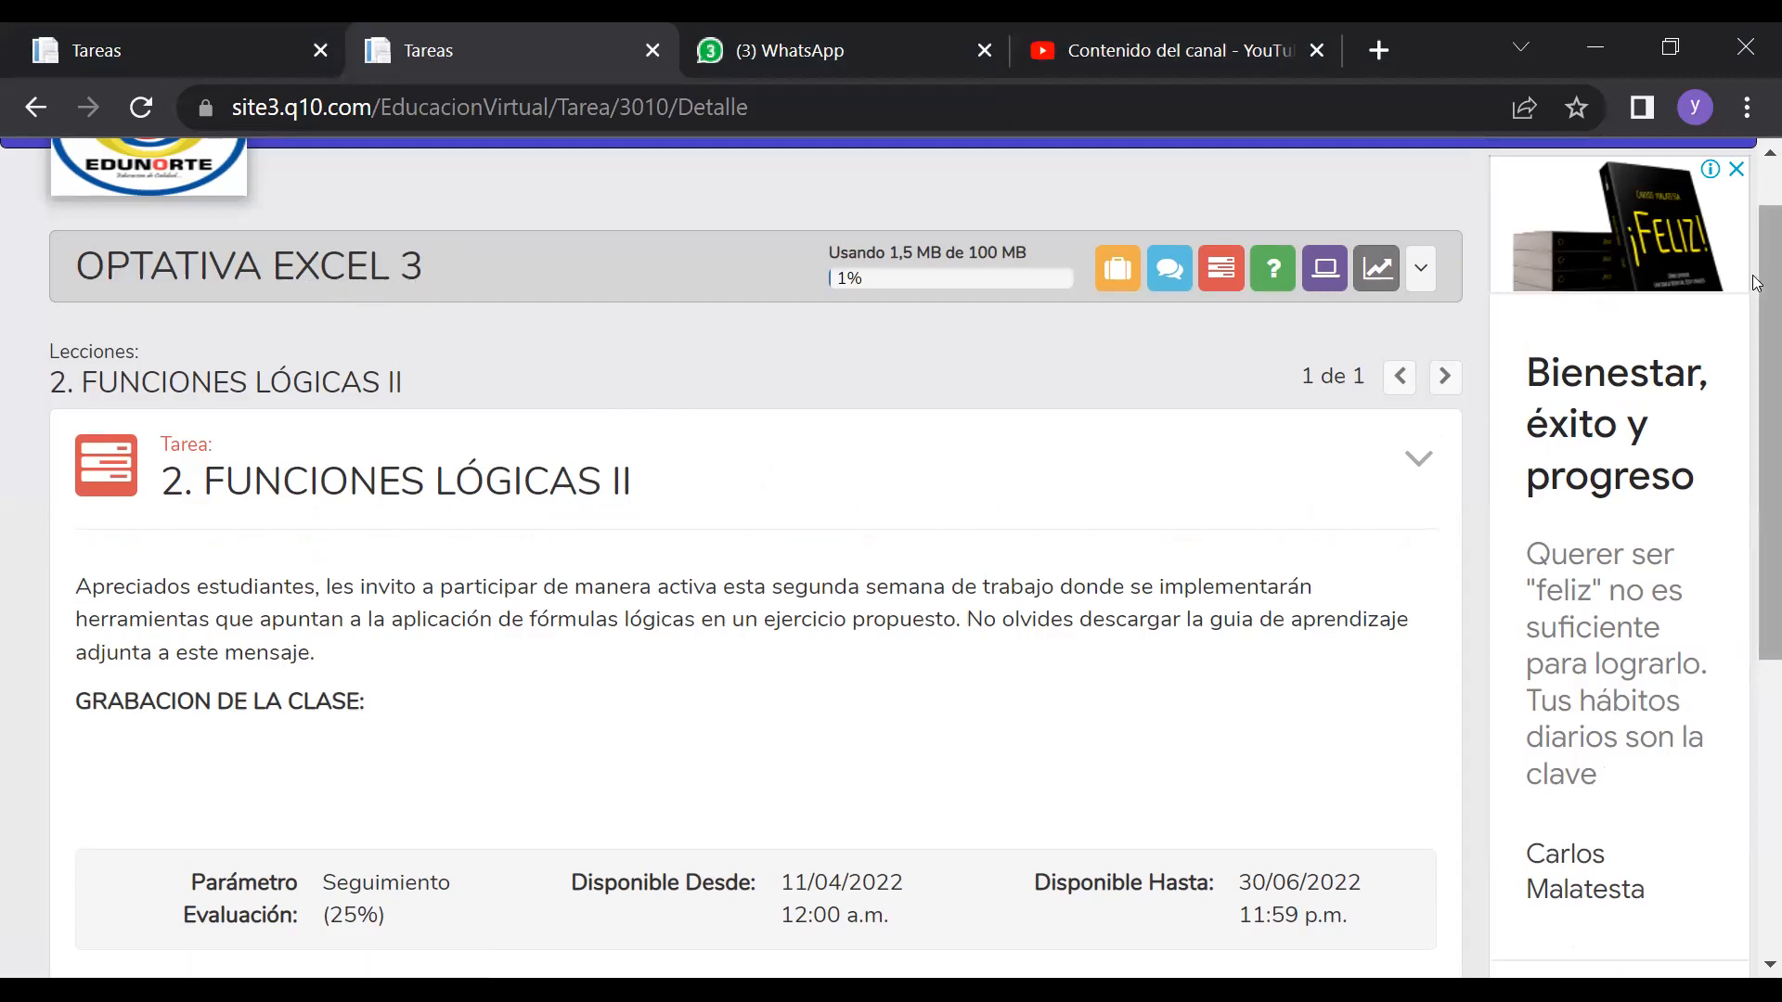
# Review the title, description, dates and attached guide of the task 2. FUNCIONES LÓGICAS II
pyautogui.moveTo(1757, 289); pyautogui.dragTo(1756, 360)
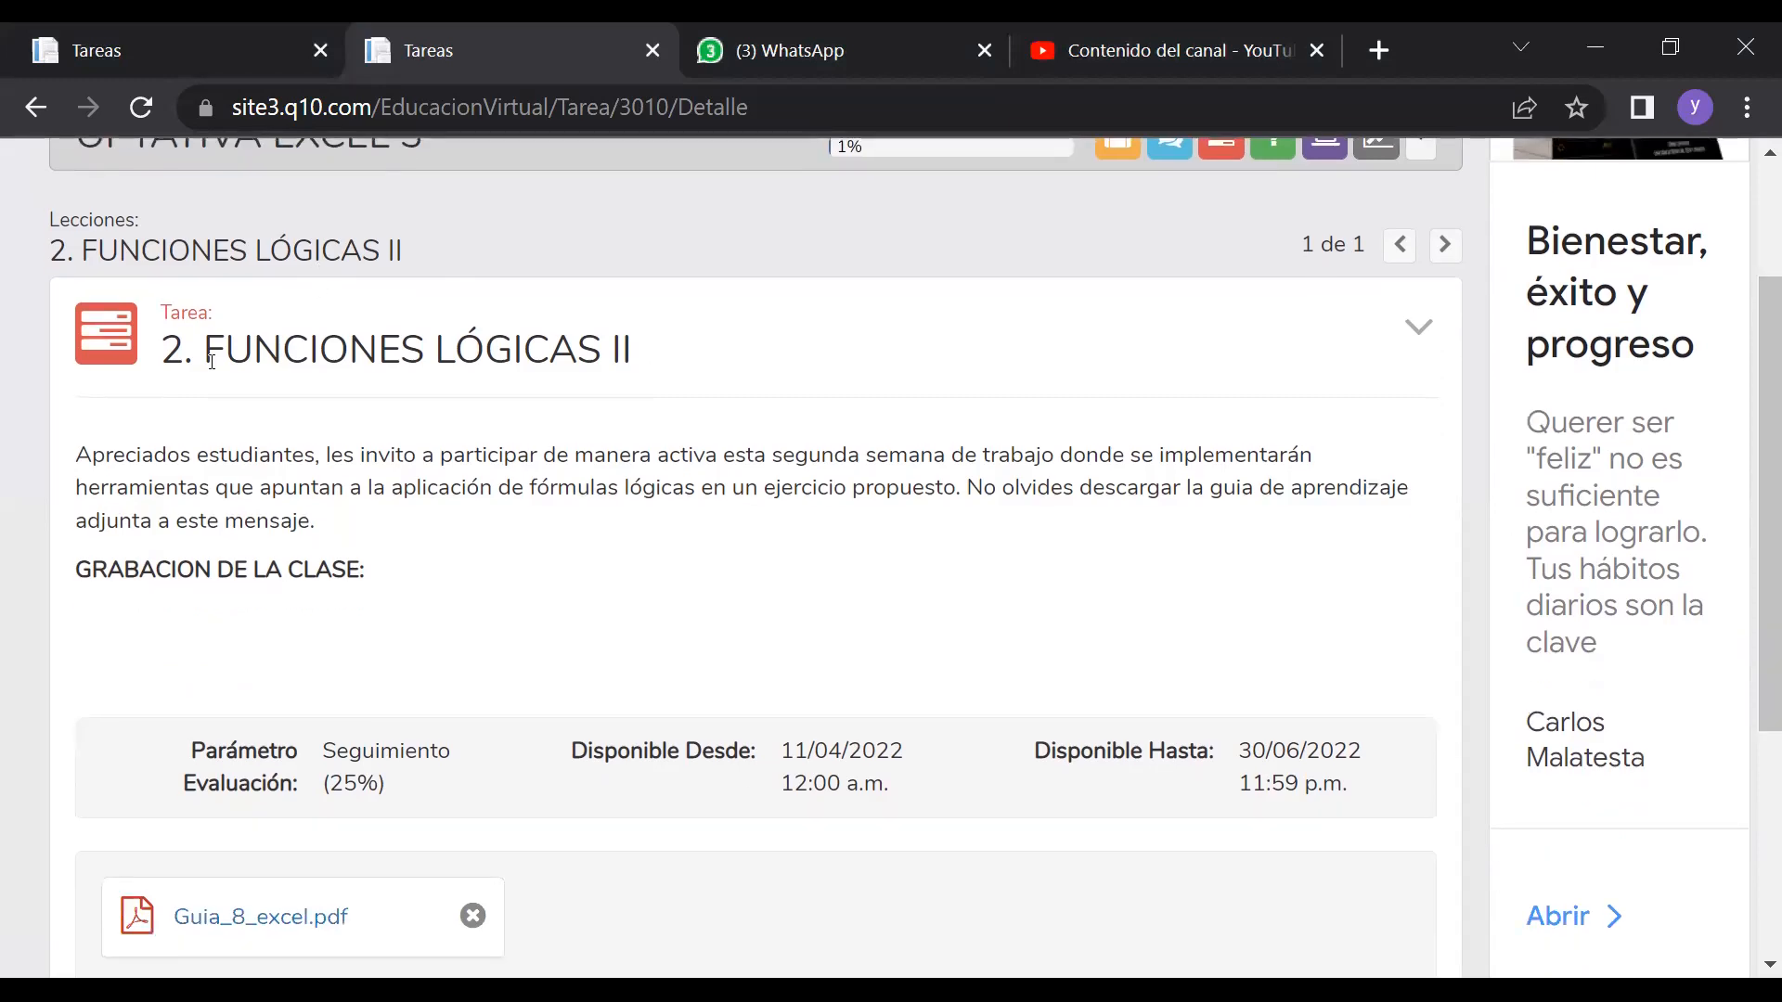
pyautogui.moveTo(205, 347); pyautogui.dragTo(647, 384)
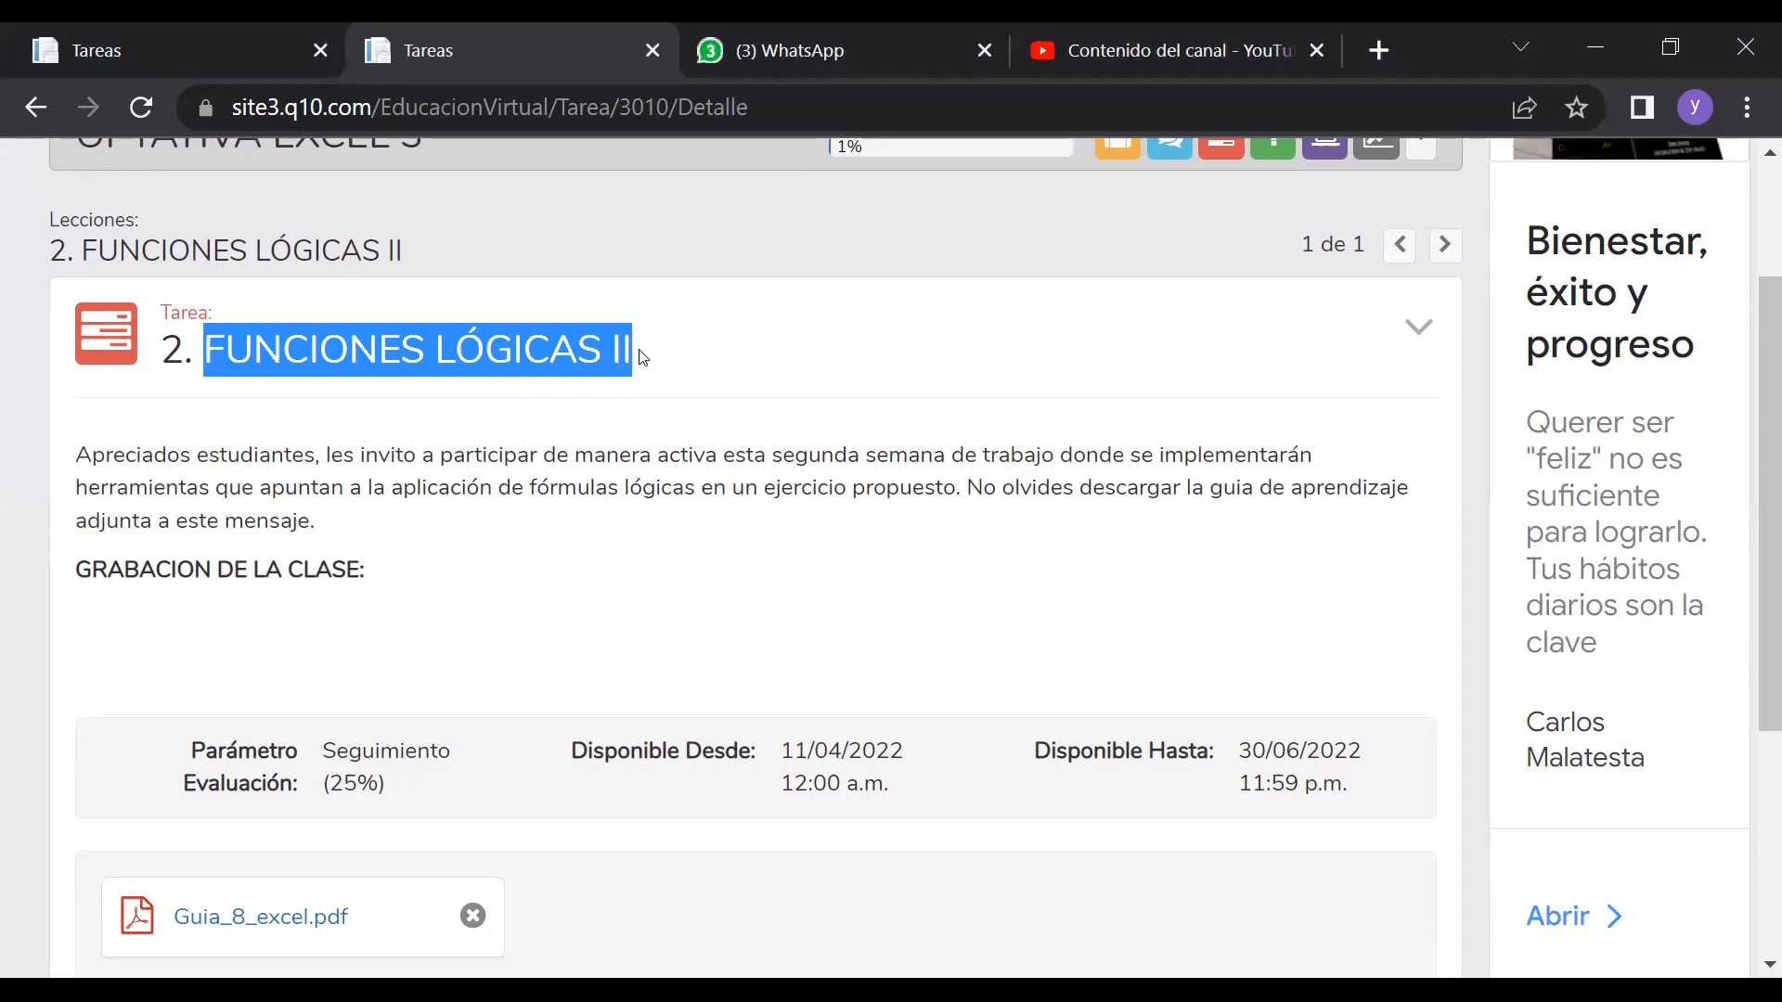
pyautogui.click(553, 368)
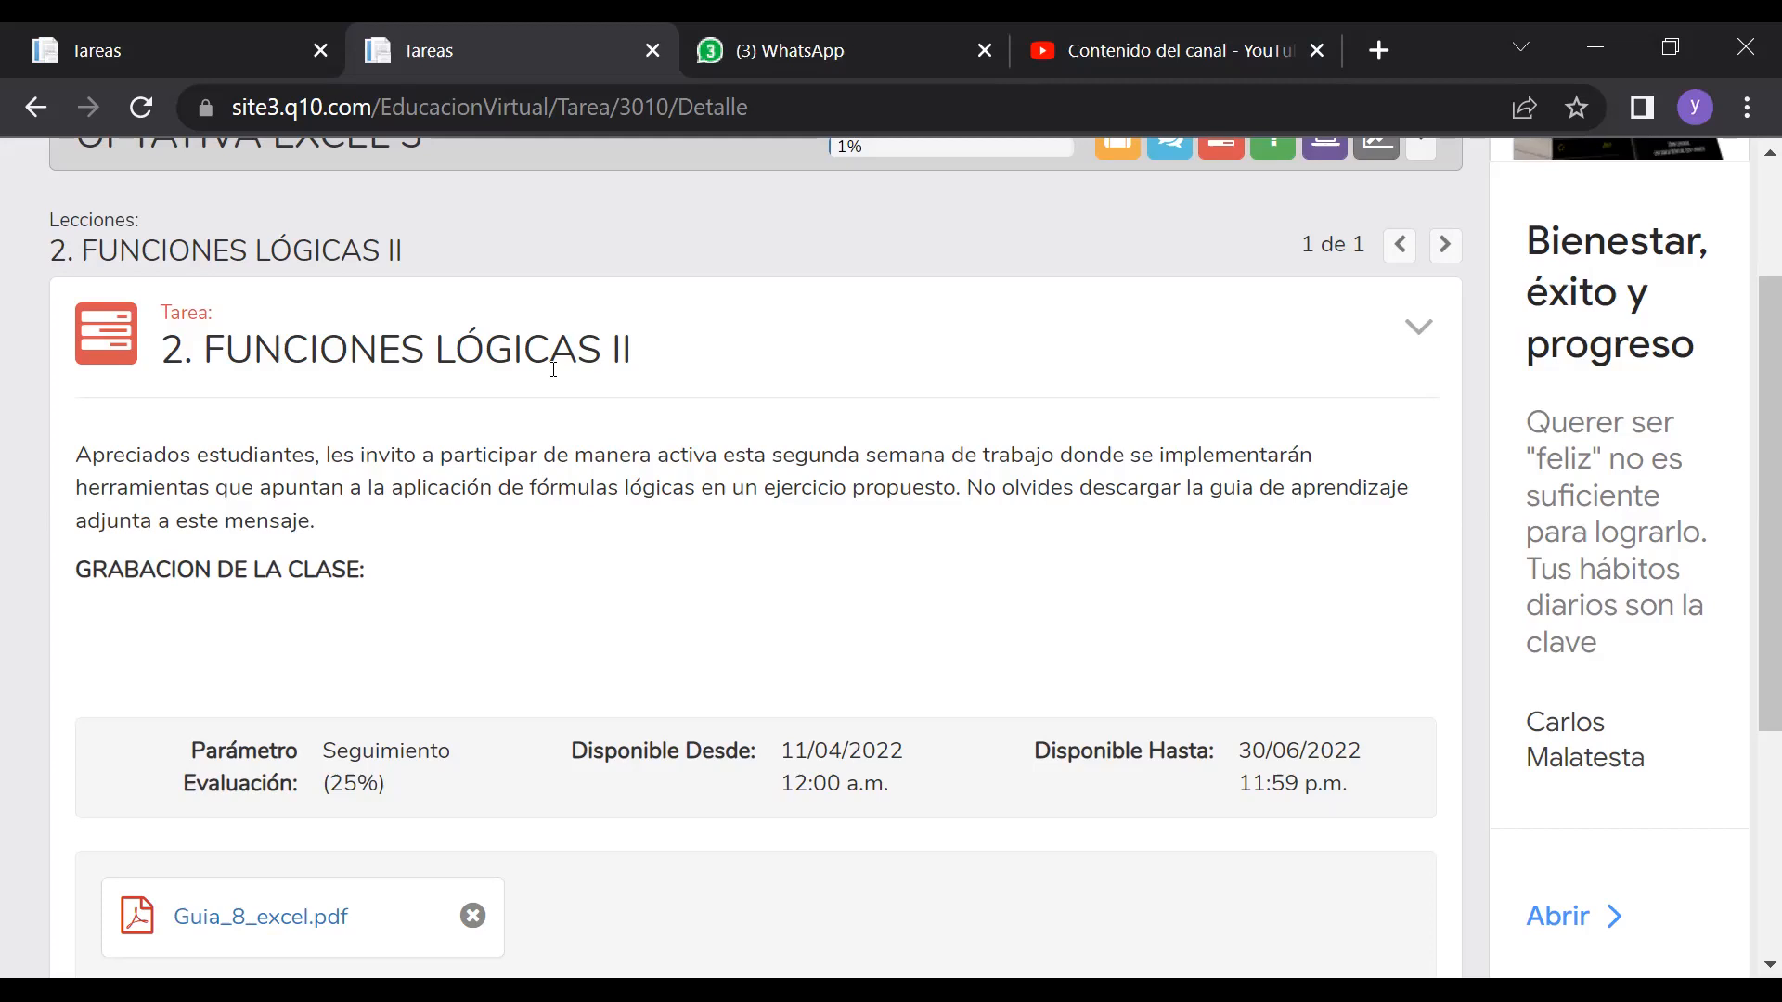
pyautogui.moveTo(1756, 360); pyautogui.dragTo(1755, 415)
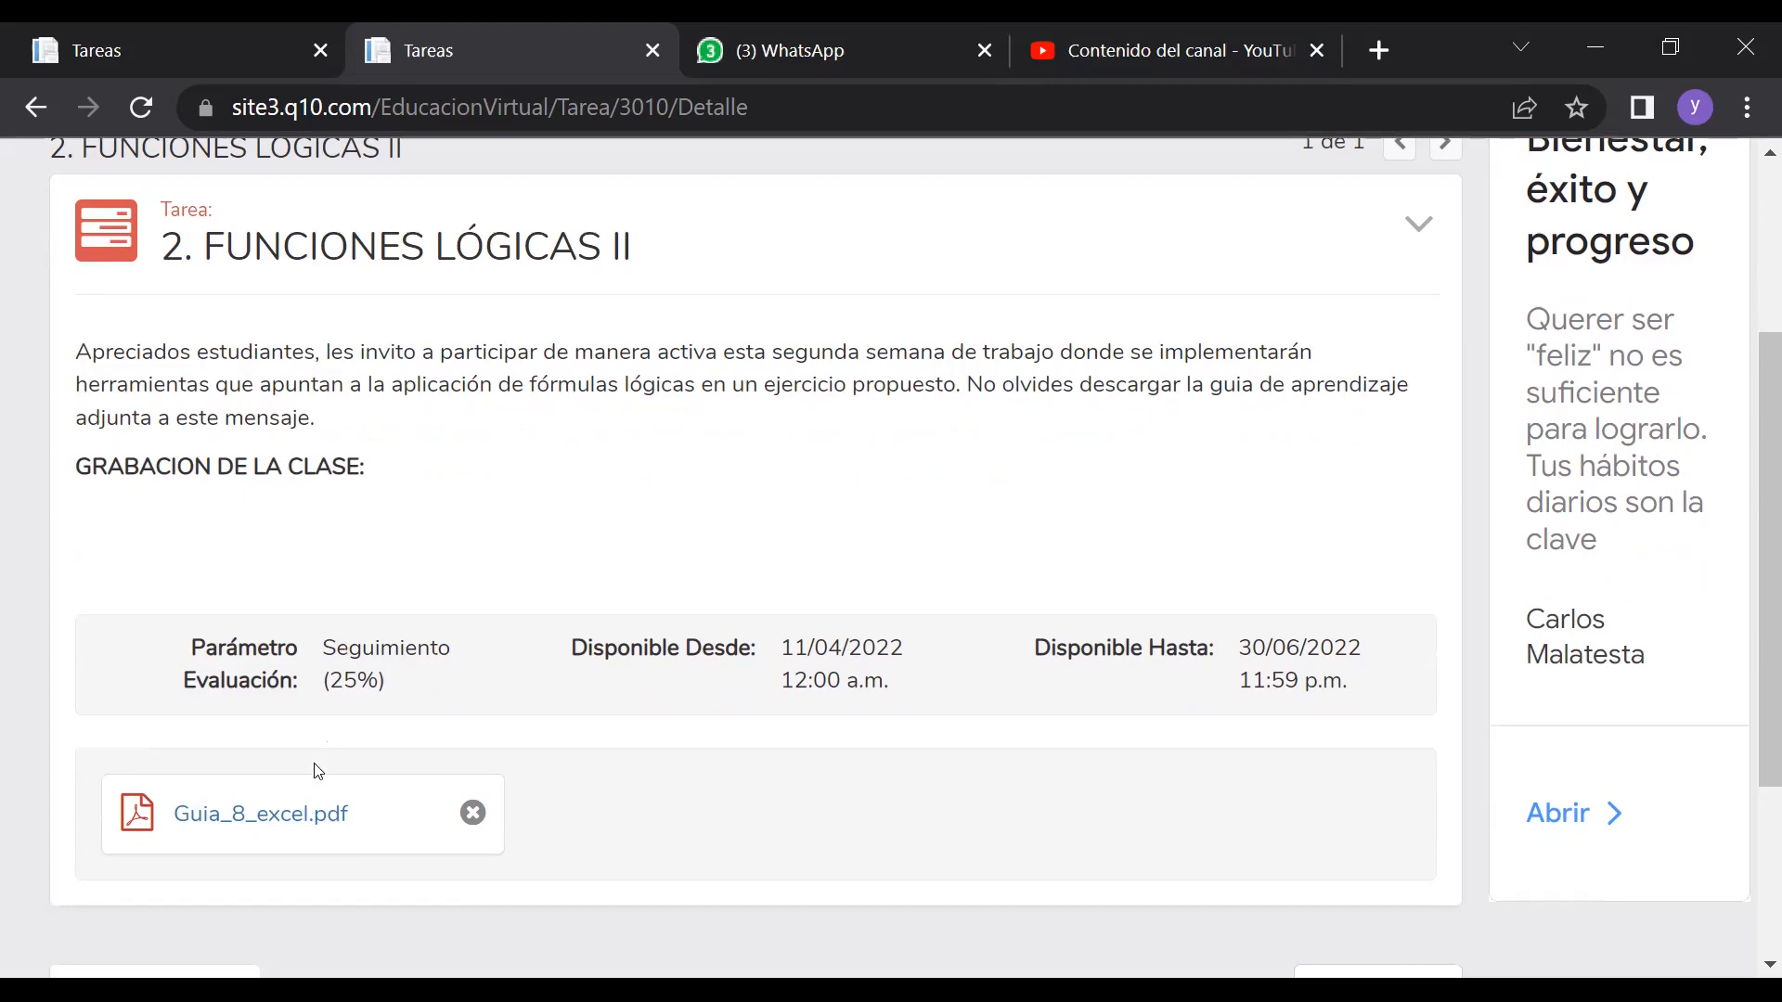
pyautogui.click(260, 815)
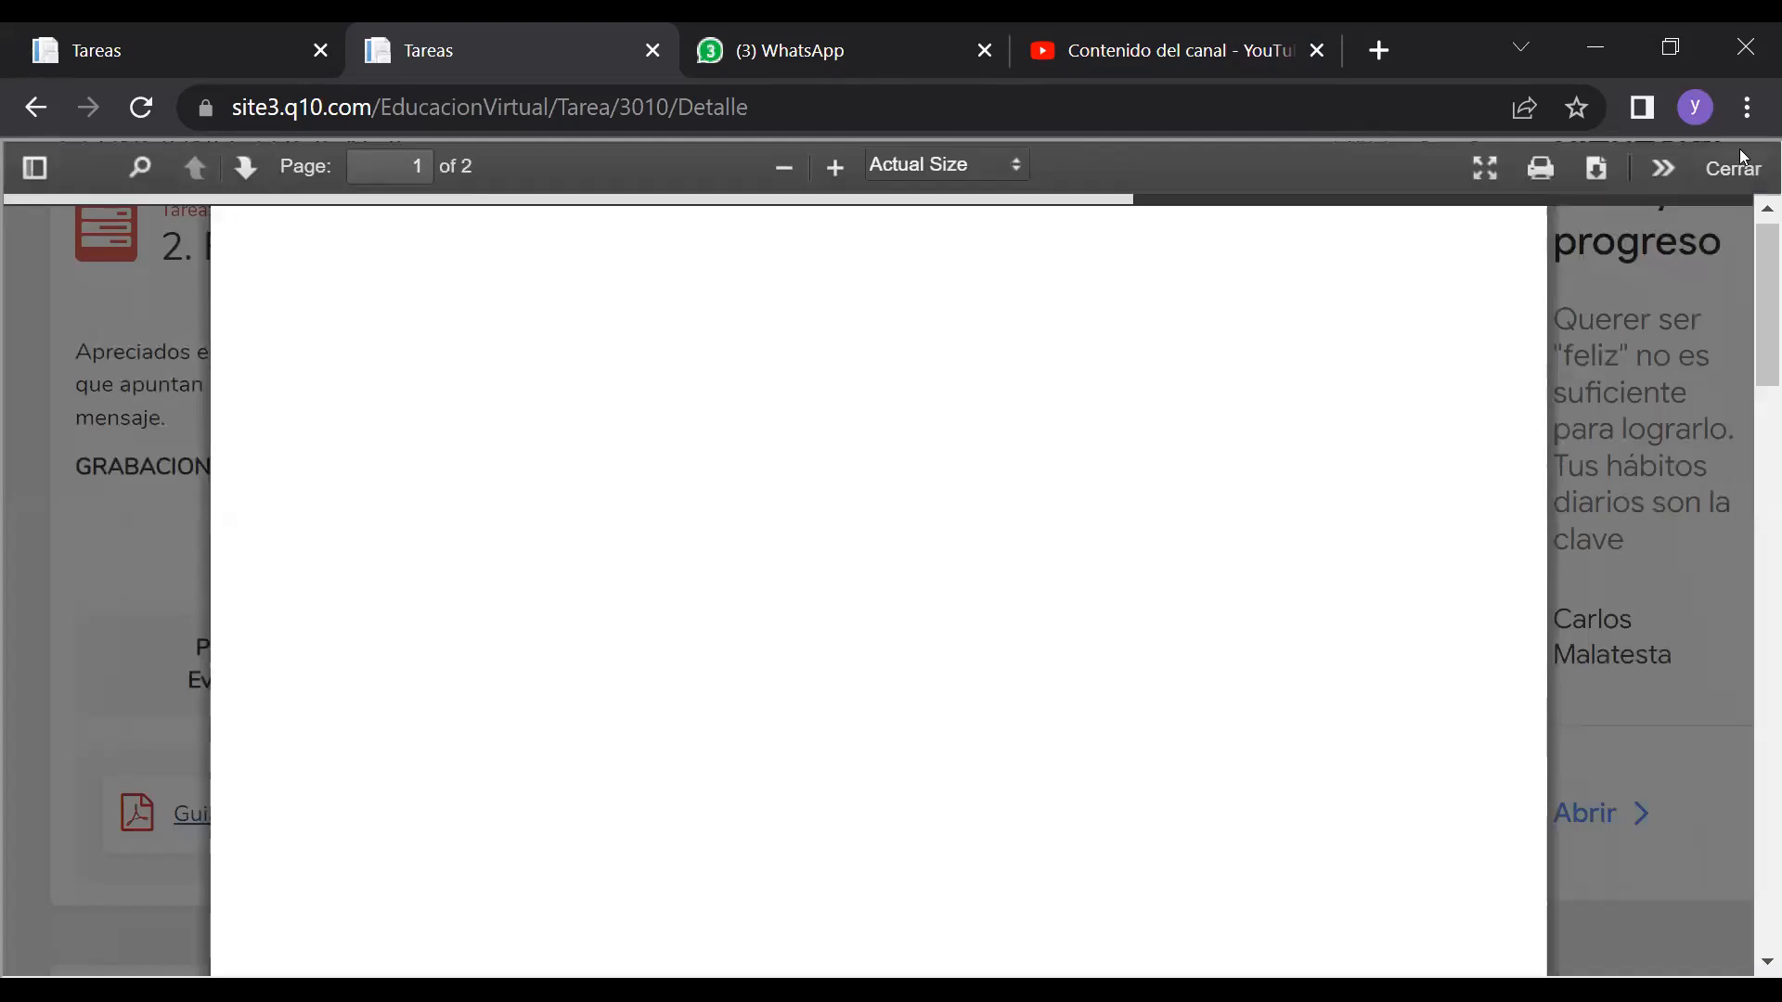
pyautogui.click(1732, 168)
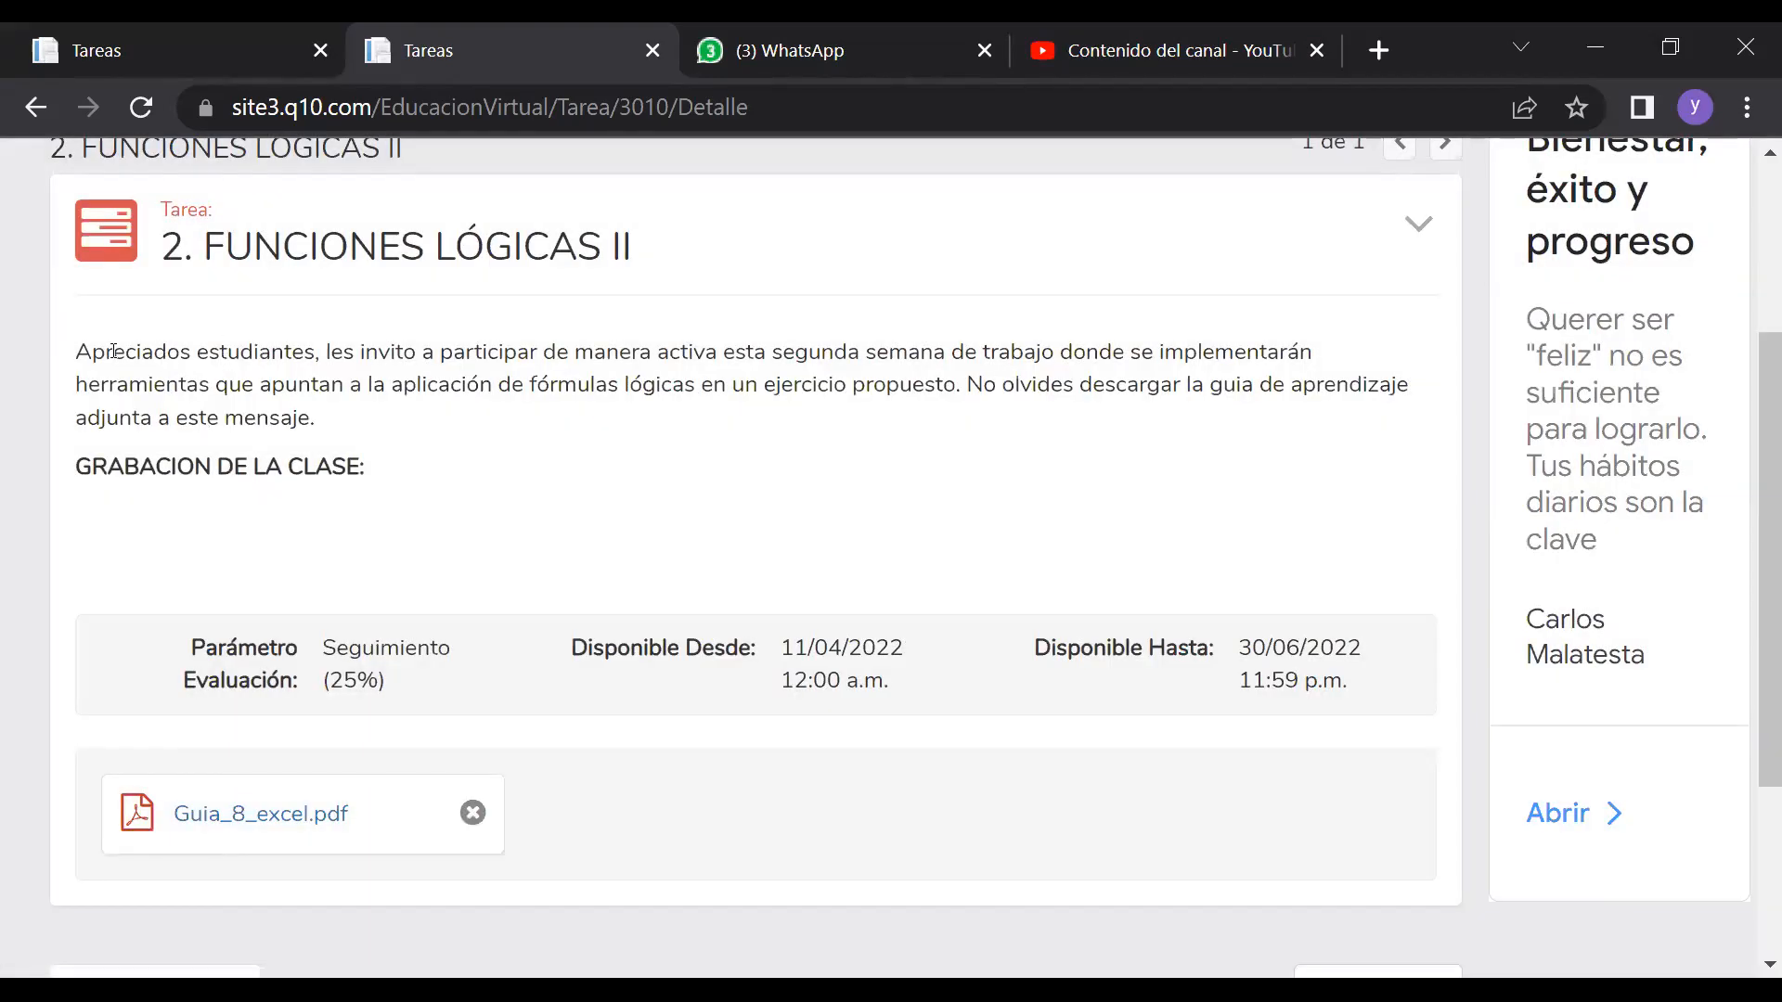
pyautogui.moveTo(82, 352); pyautogui.dragTo(334, 414)
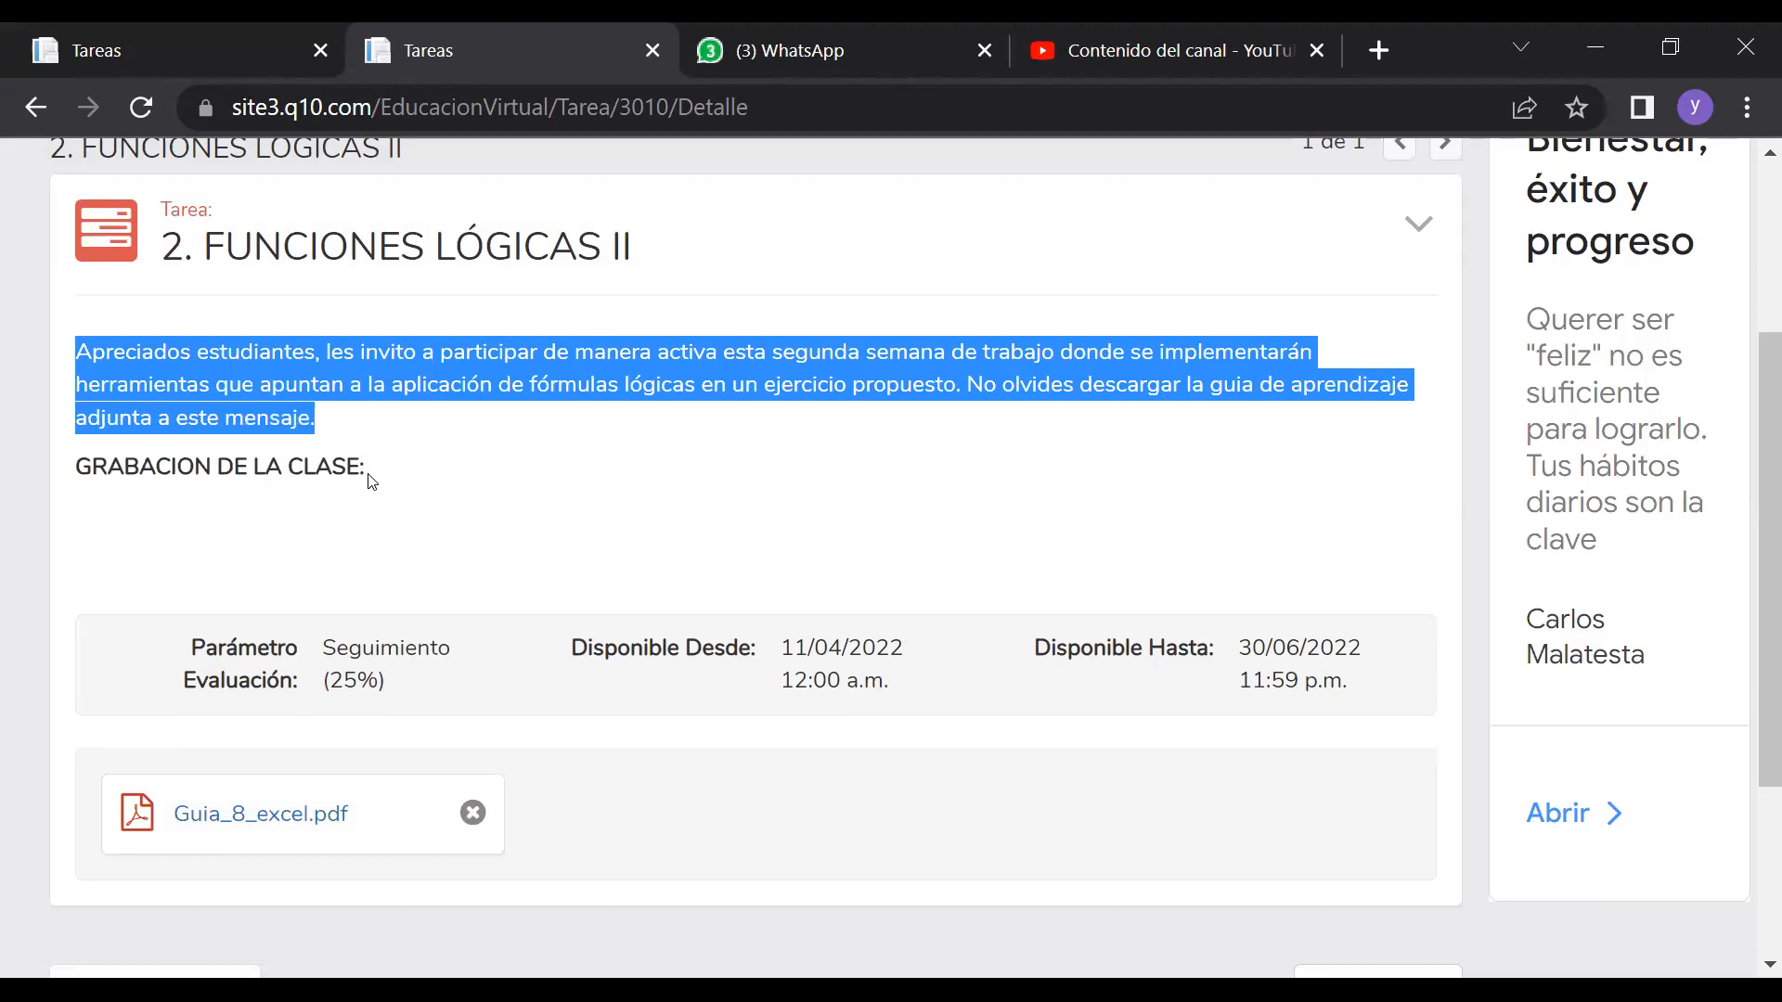
pyautogui.click(208, 469)
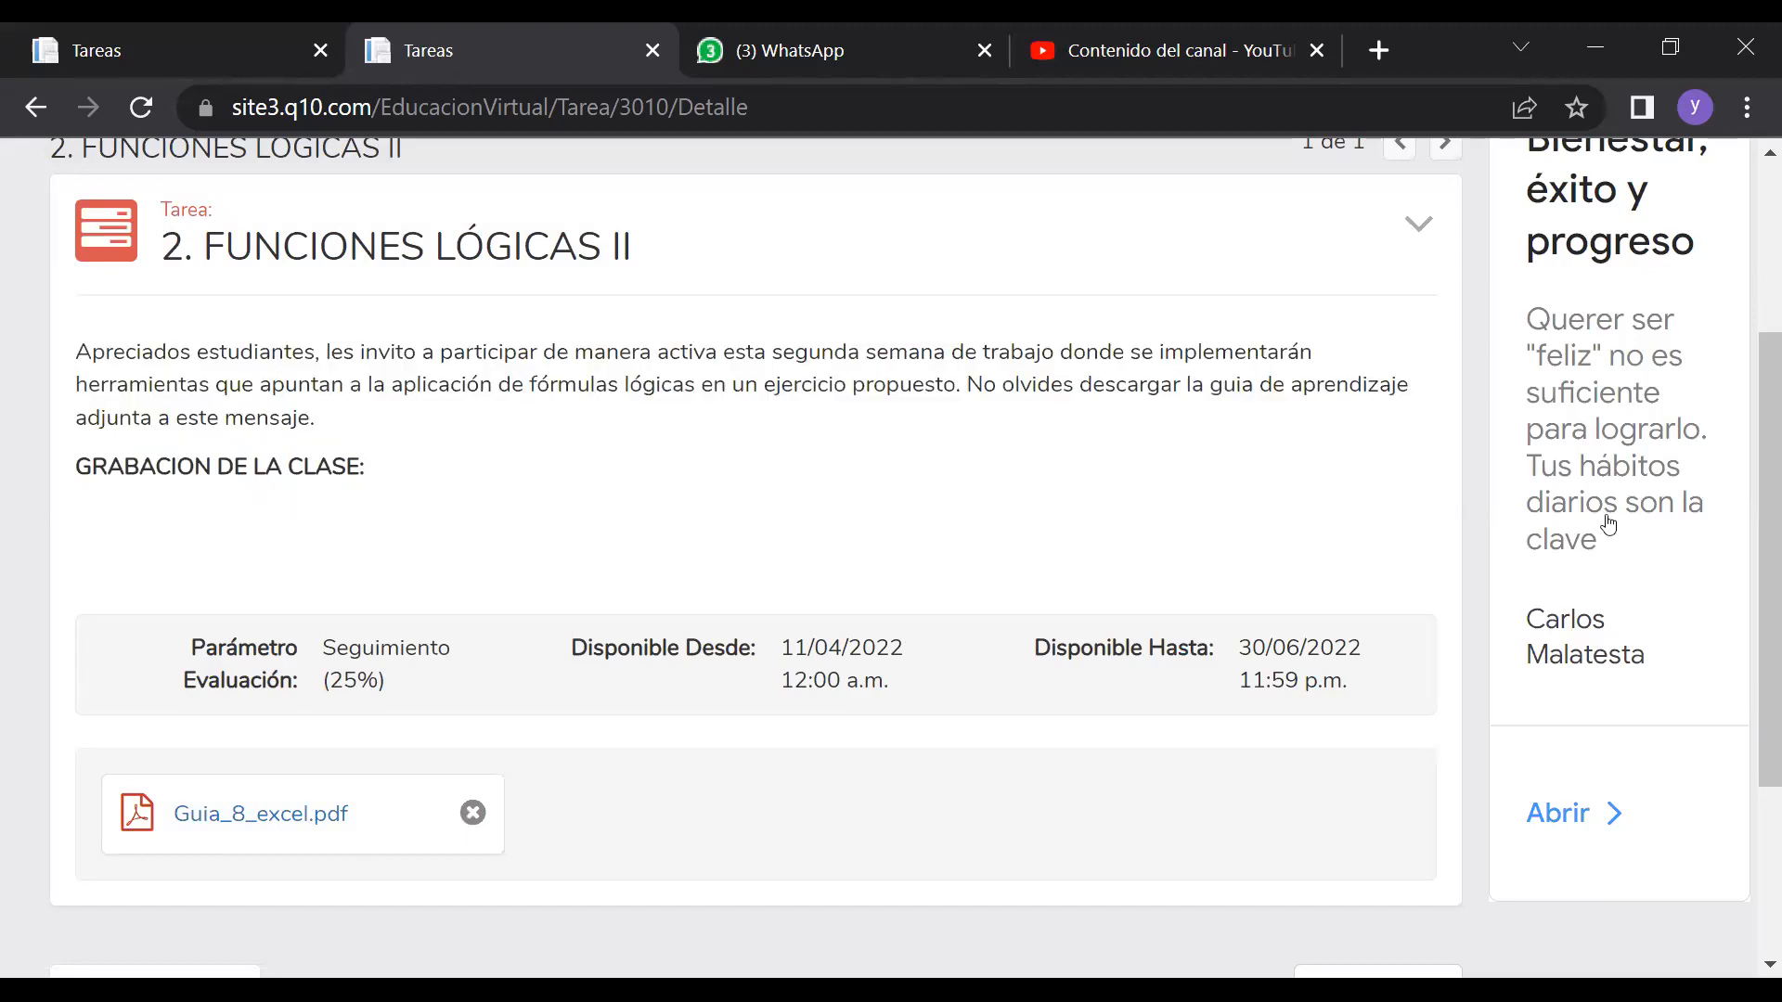
pyautogui.moveTo(1760, 389); pyautogui.dragTo(1757, 429)
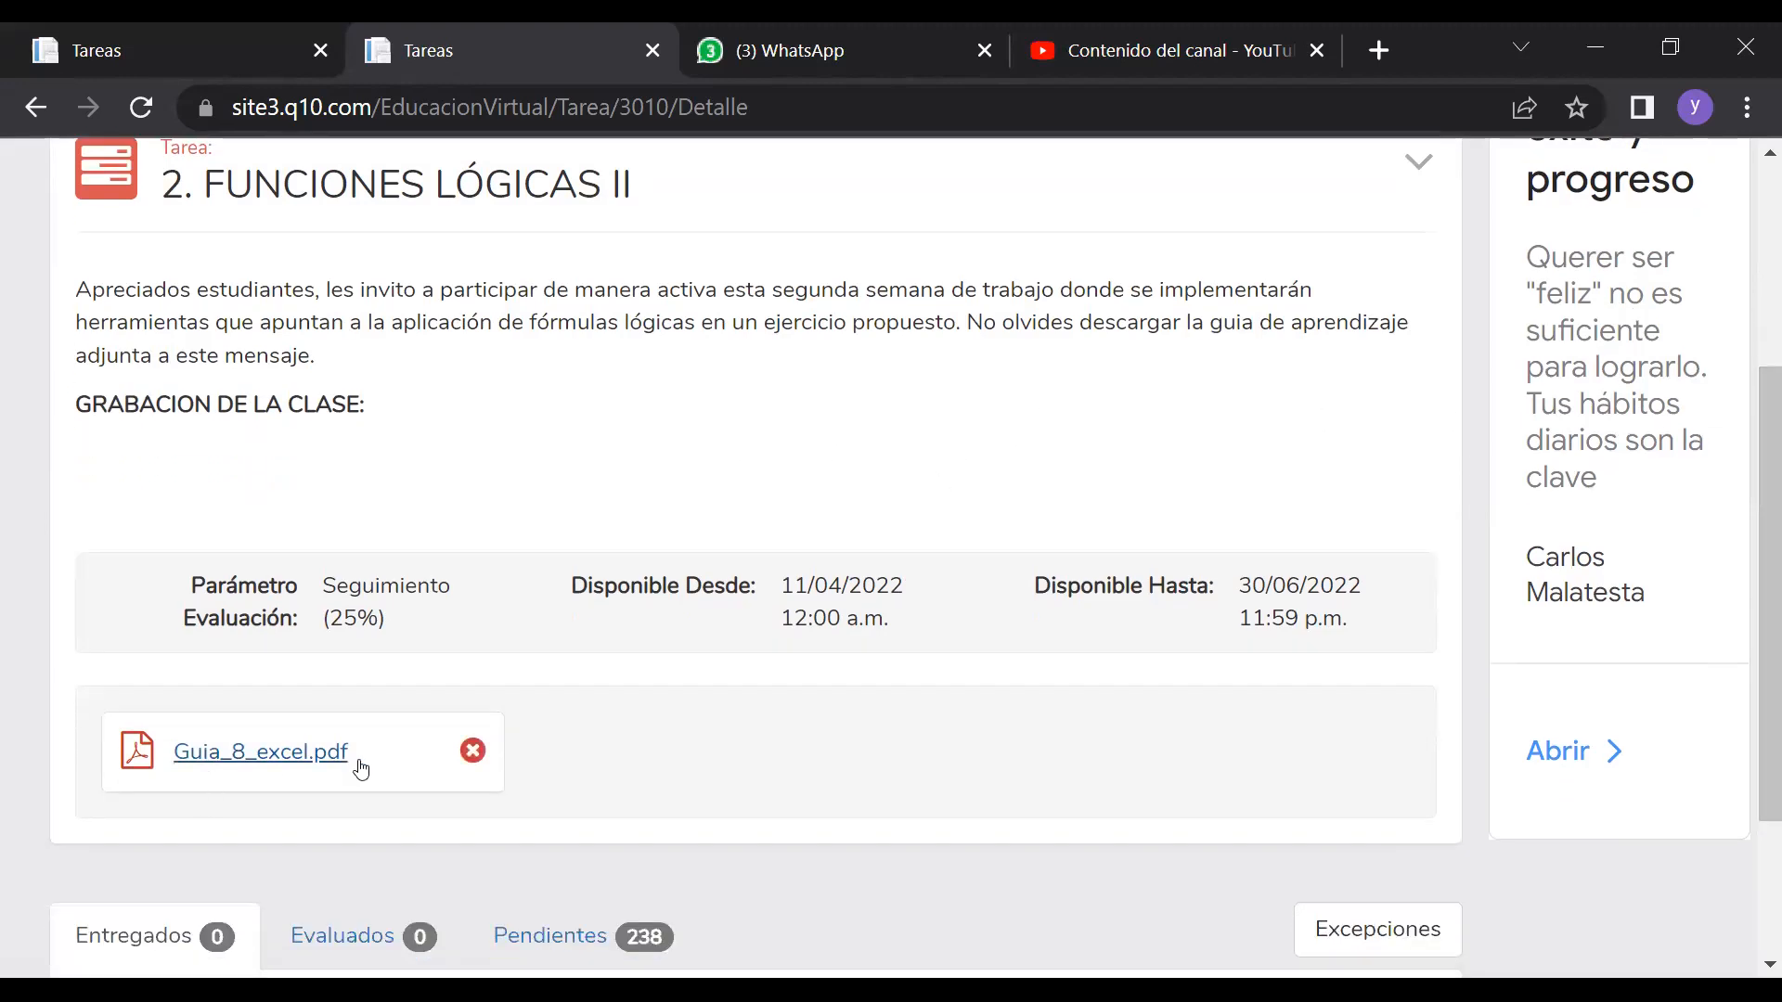
# Open the attached guide Guia_8_excel.pdf and read its data table and the numbered exercise instructions
pyautogui.click(223, 756)
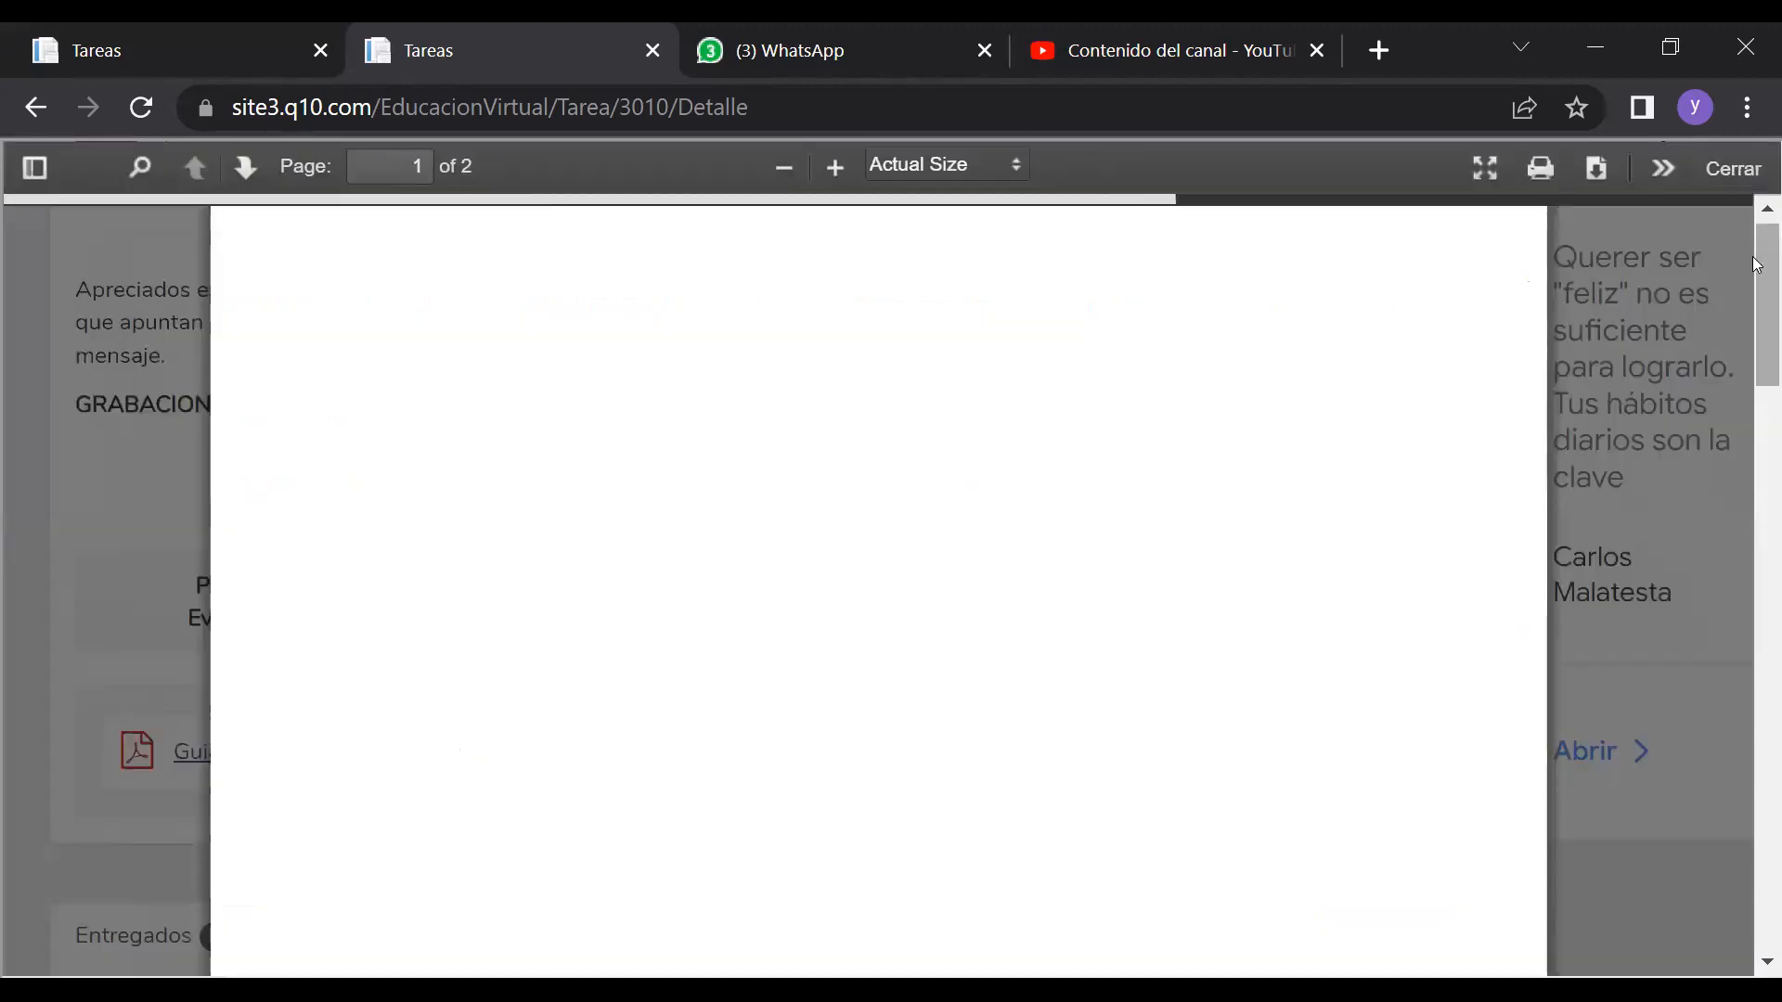
pyautogui.moveTo(1756, 262); pyautogui.dragTo(1757, 424)
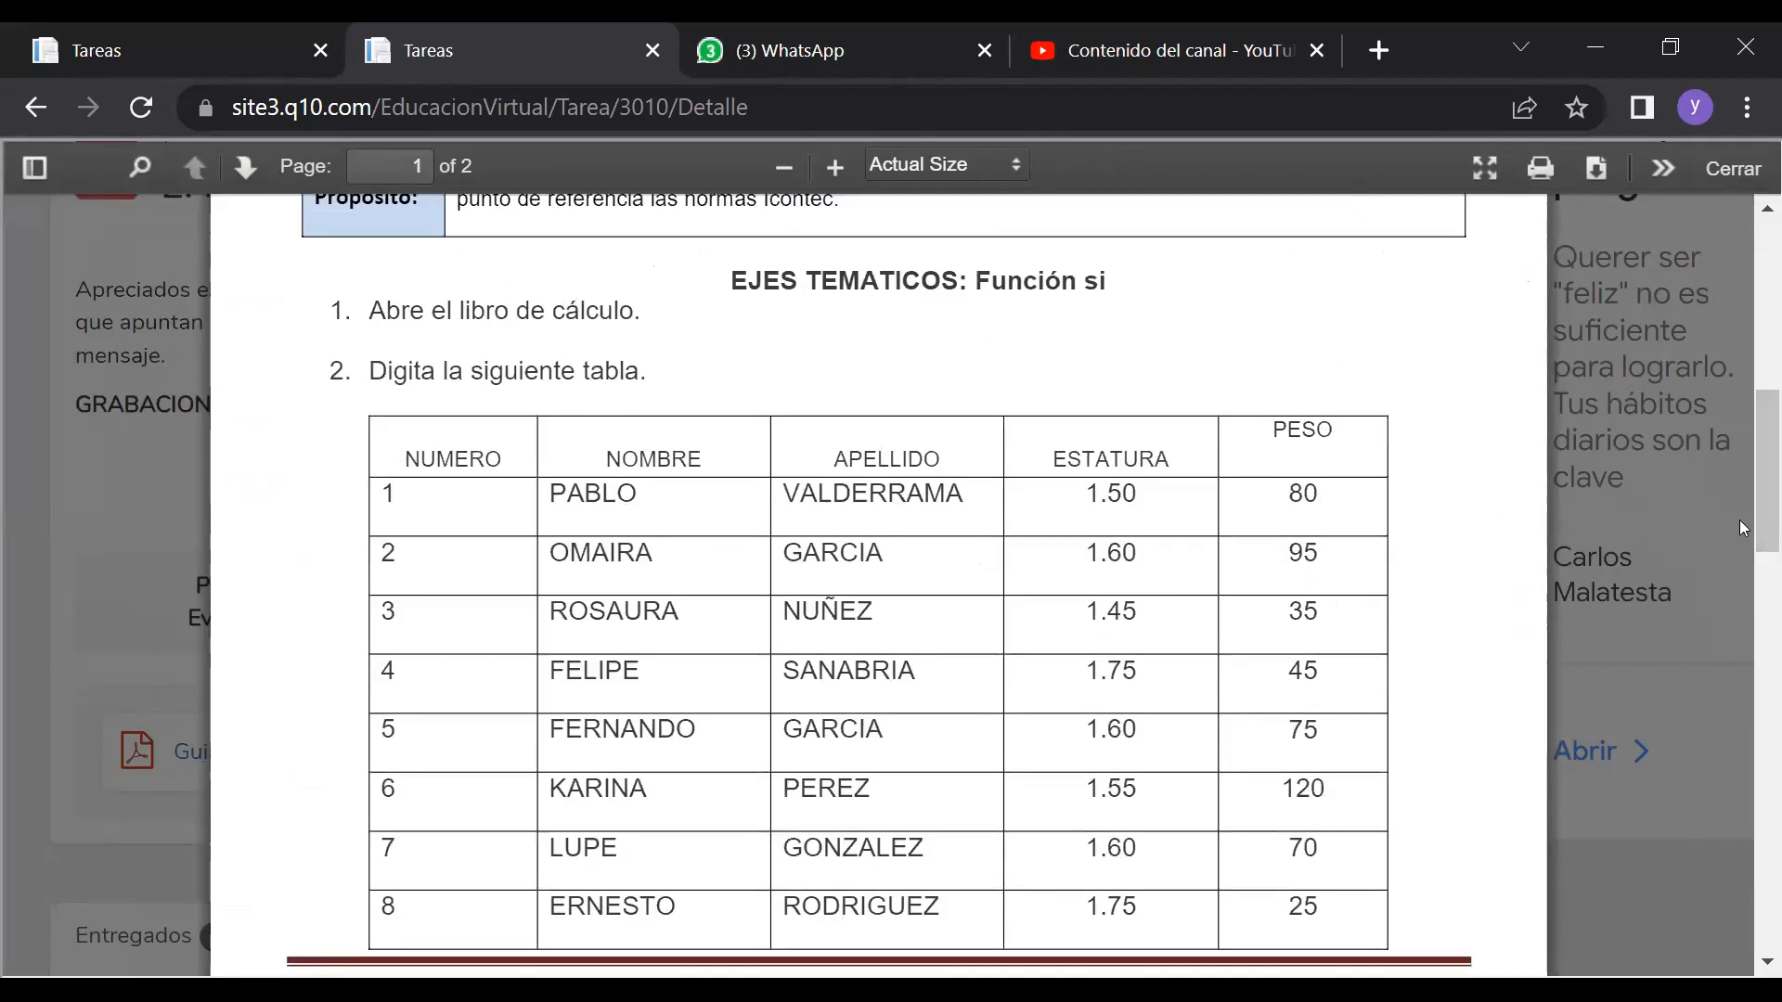
pyautogui.moveTo(1757, 475); pyautogui.dragTo(1757, 411)
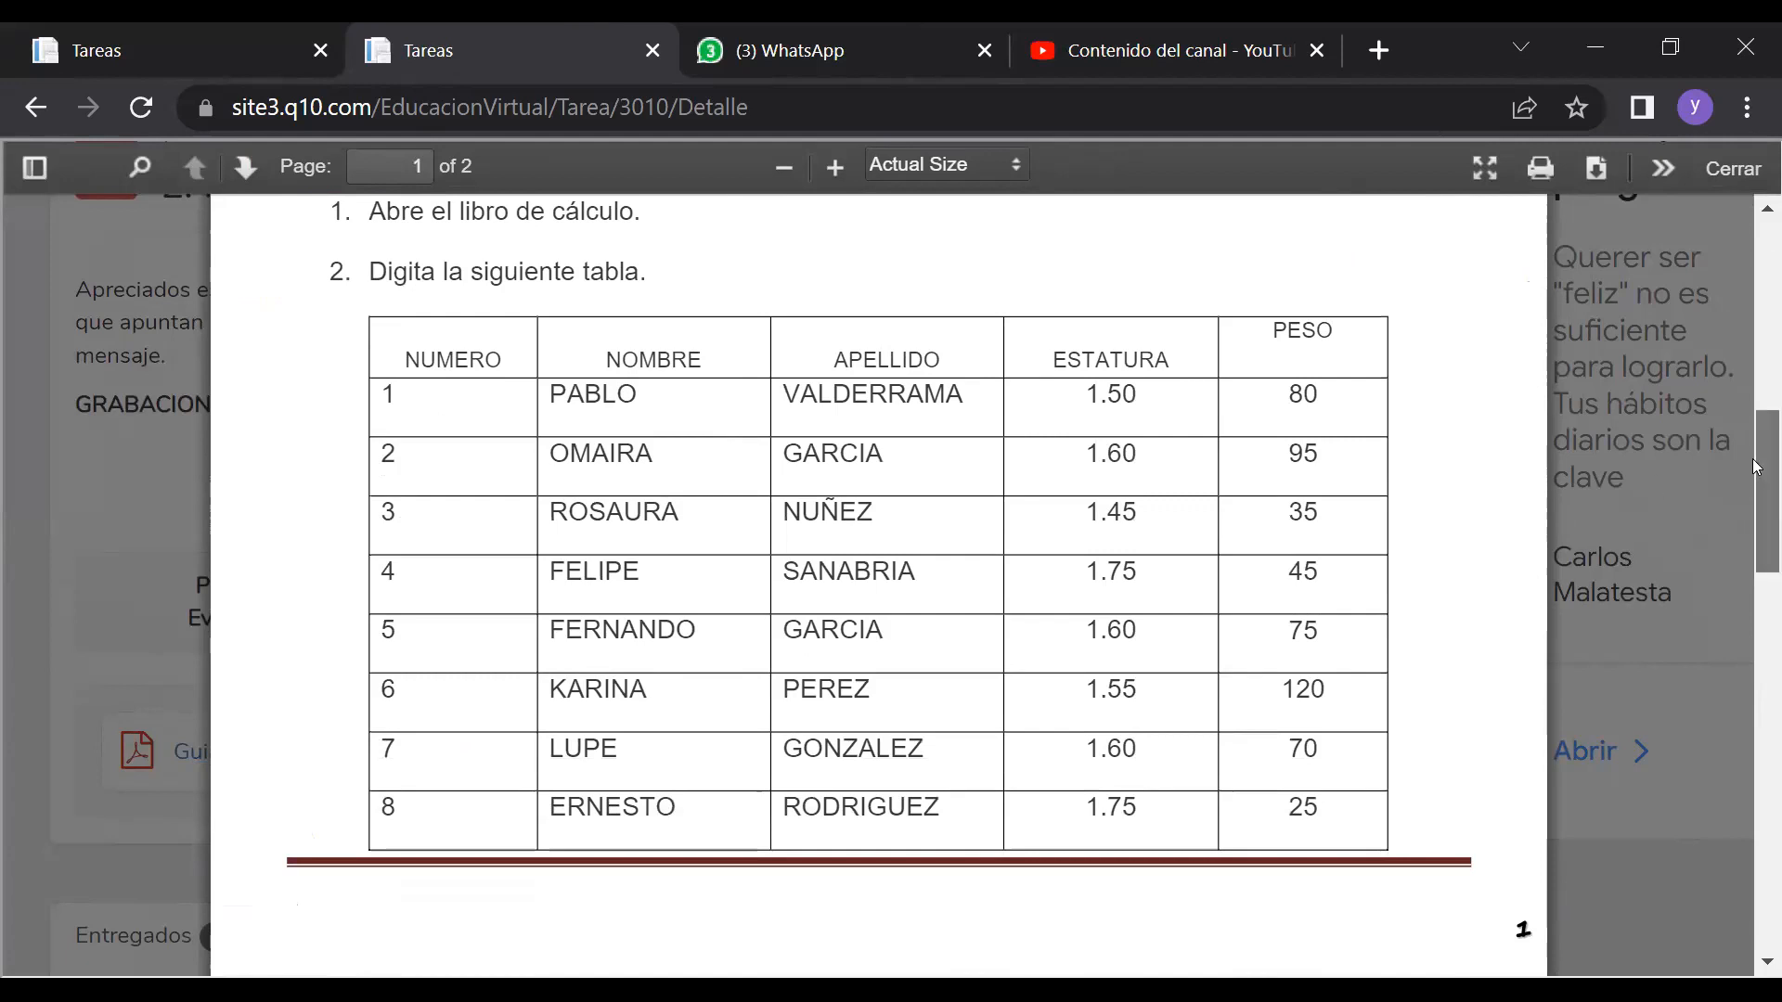
pyautogui.scroll(1, 1757, 467)
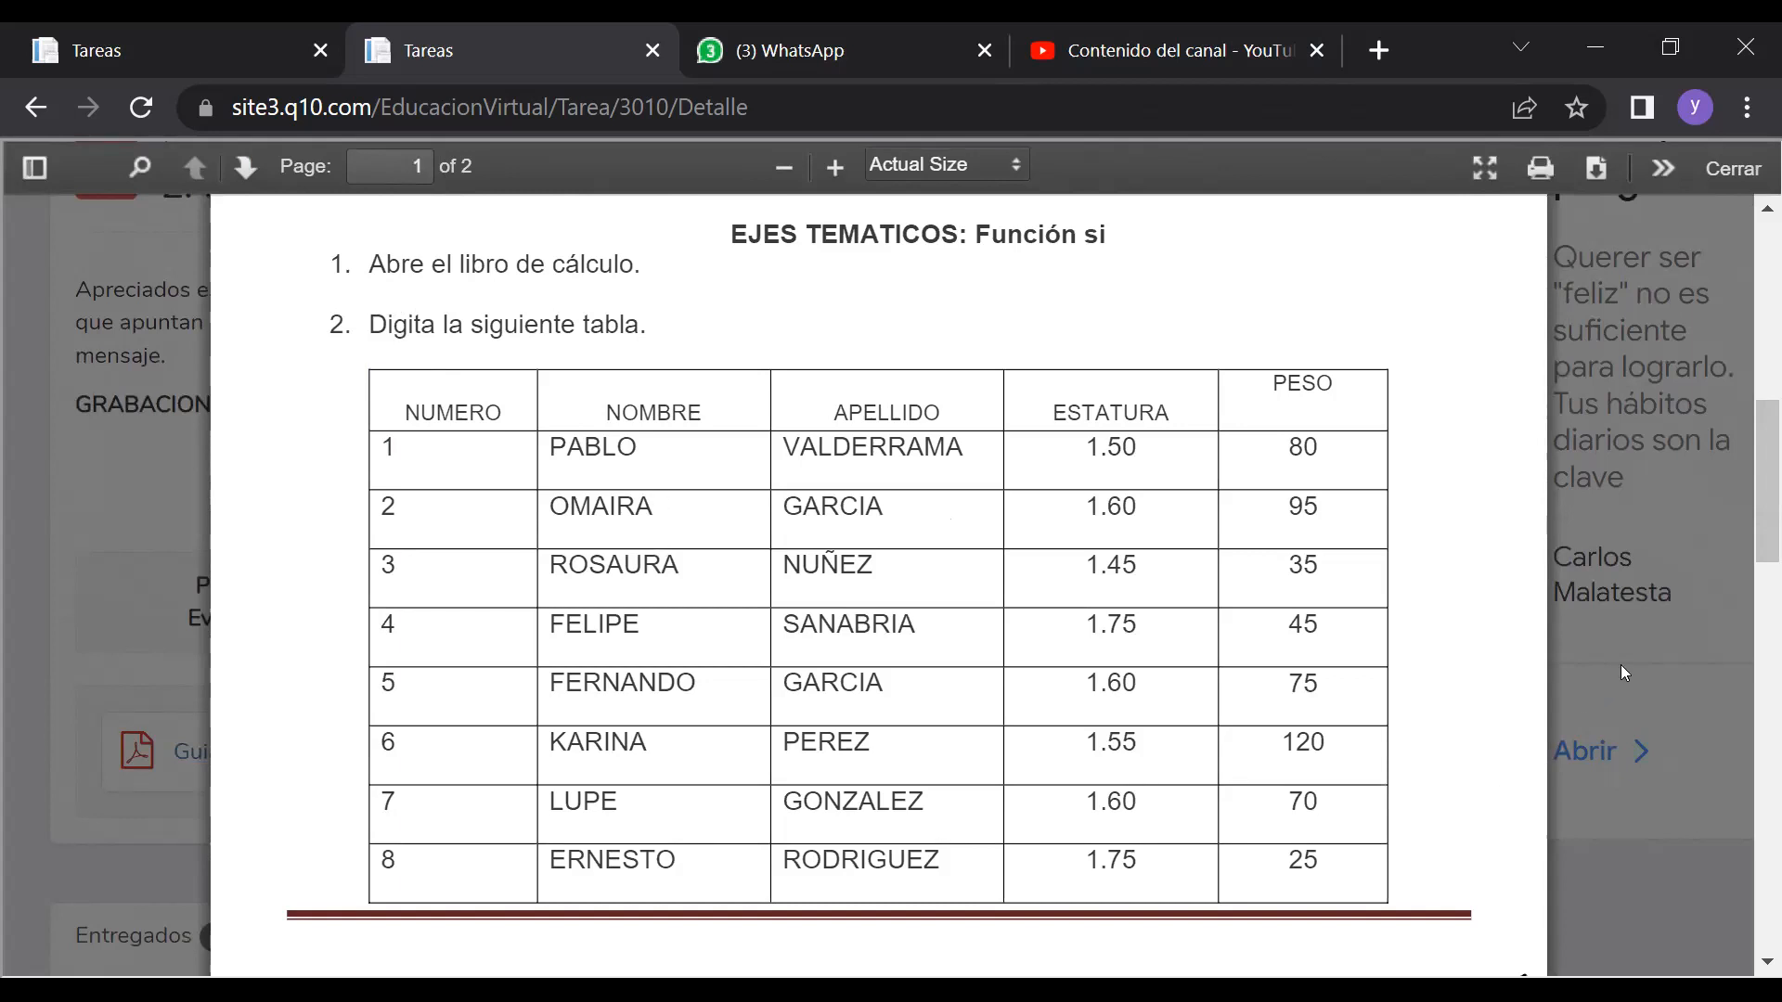
pyautogui.moveTo(1757, 477); pyautogui.dragTo(1756, 736)
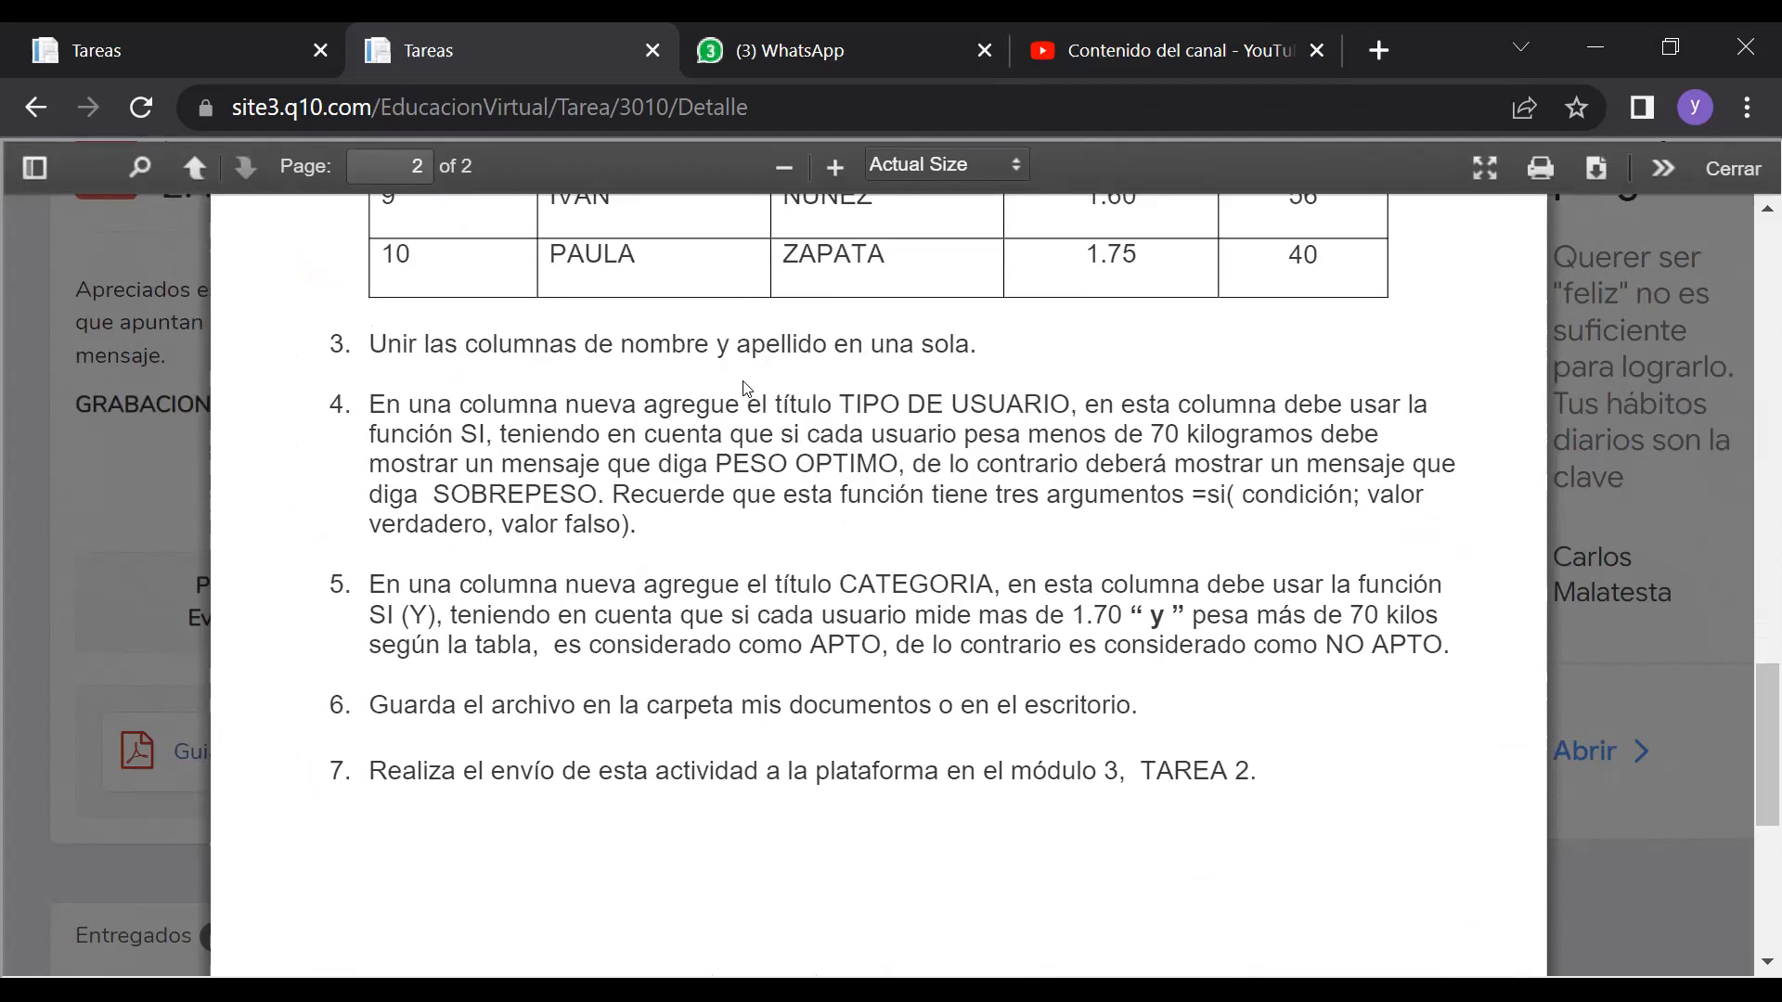
pyautogui.moveTo(1756, 687); pyautogui.dragTo(1756, 446)
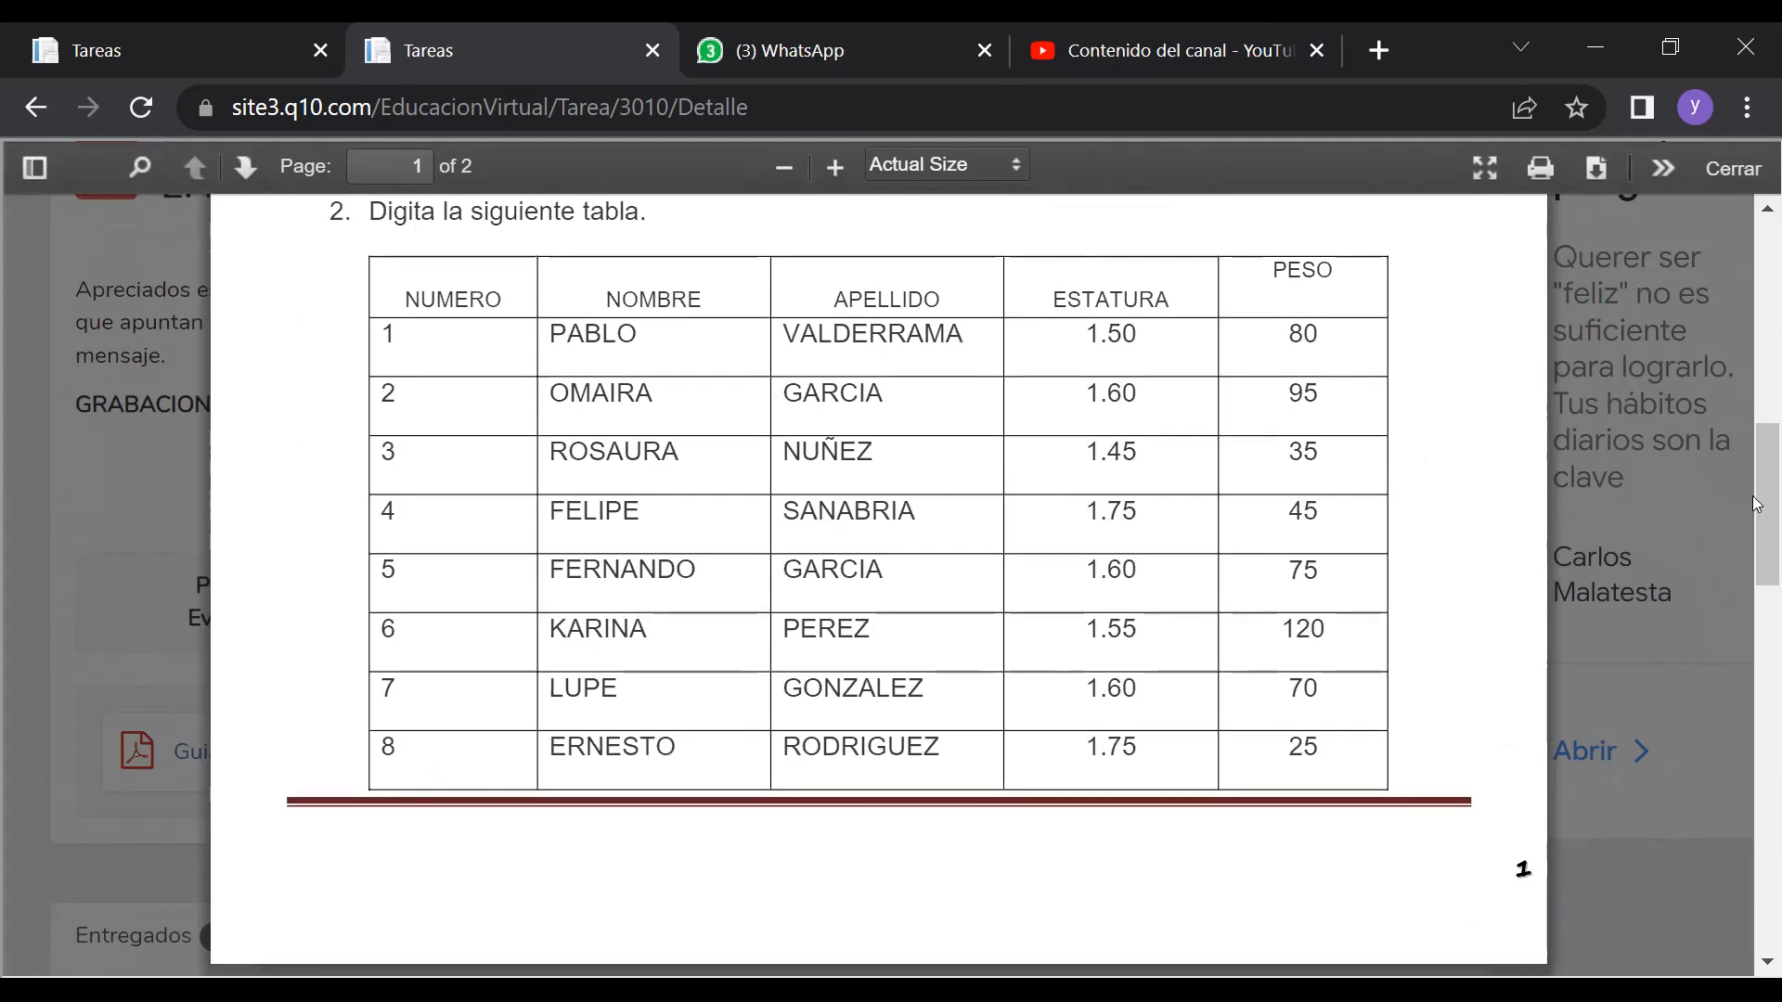
# Switch to the Excel workbook Libro1, widen column F and enter the heading NOMBRES Y APELLIDOS in F1
pyautogui.click(810, 33)
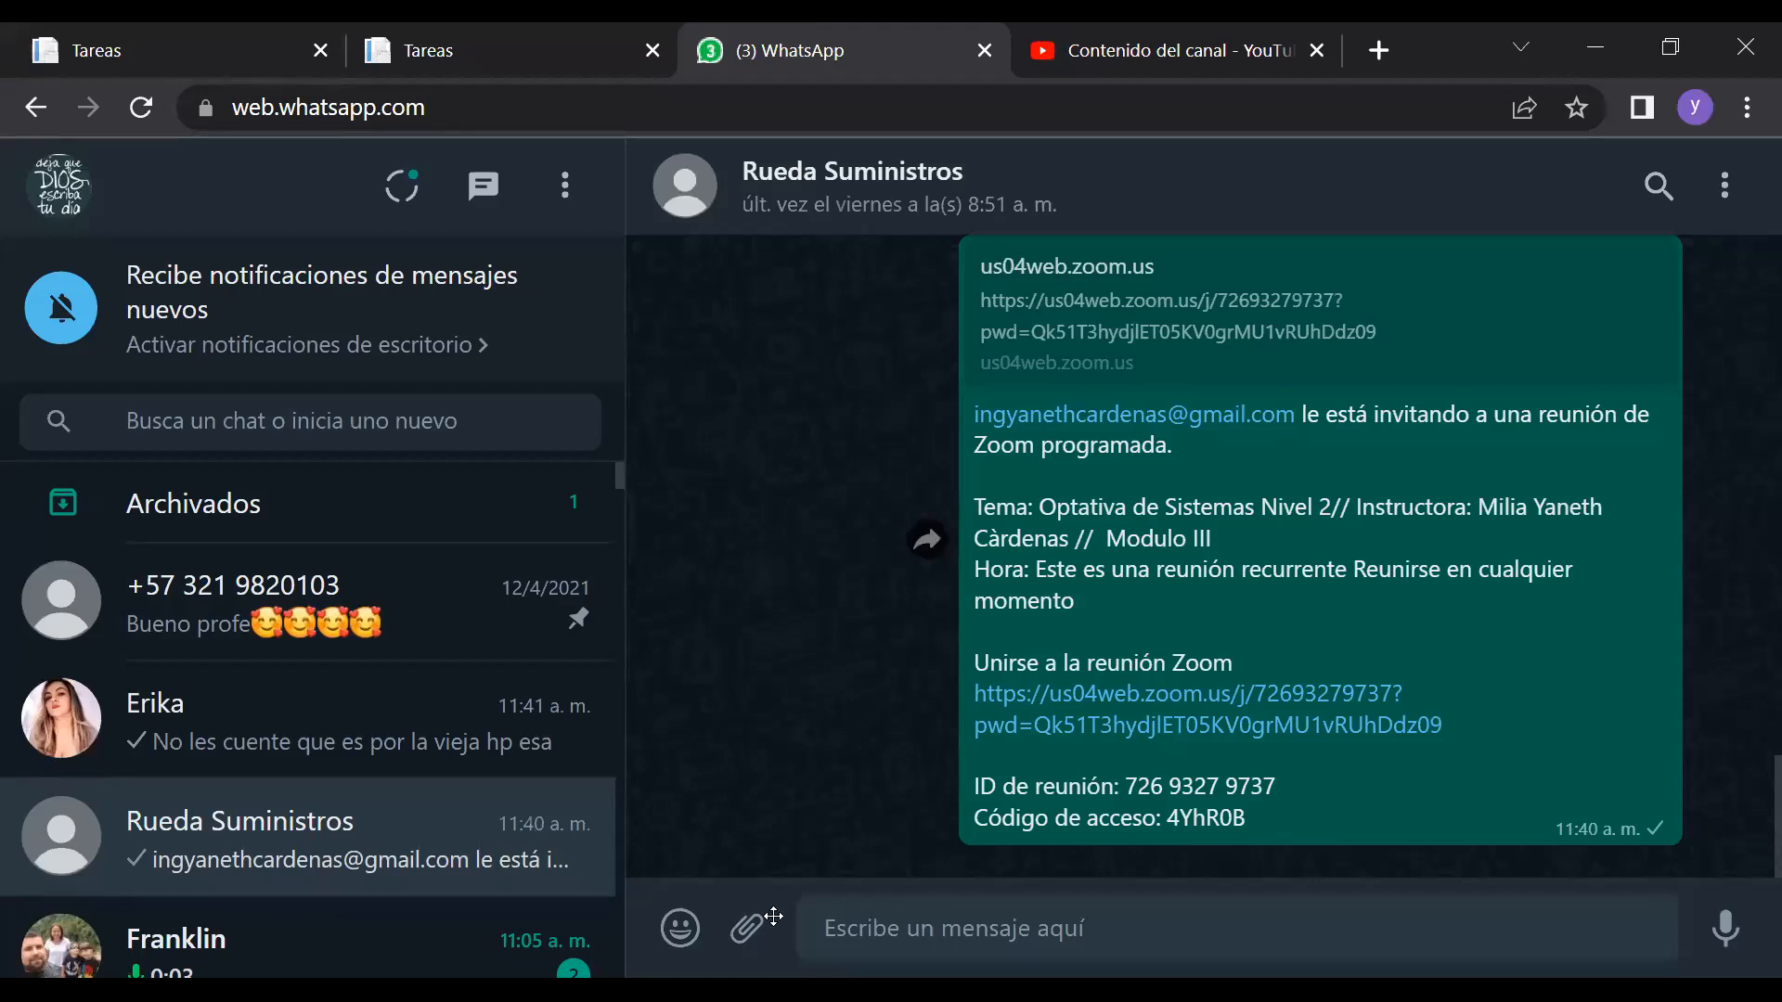
pyautogui.hotkey('alt', 'Tab')
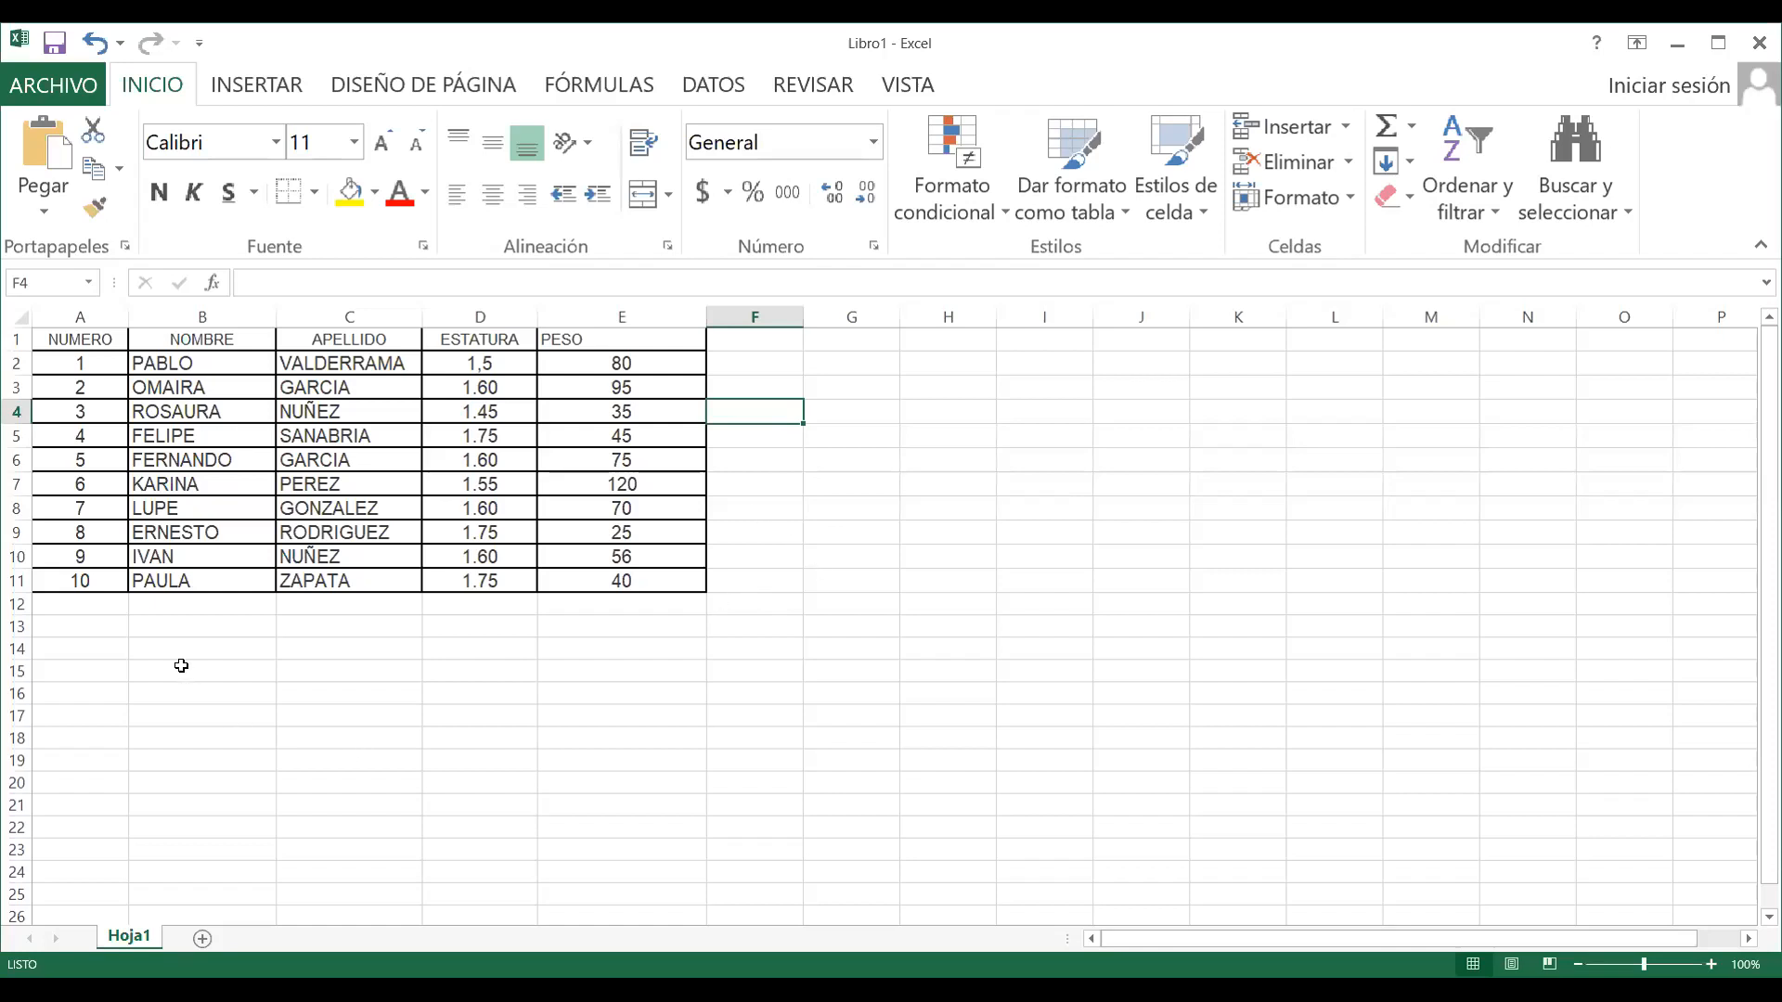
pyautogui.click(109, 635)
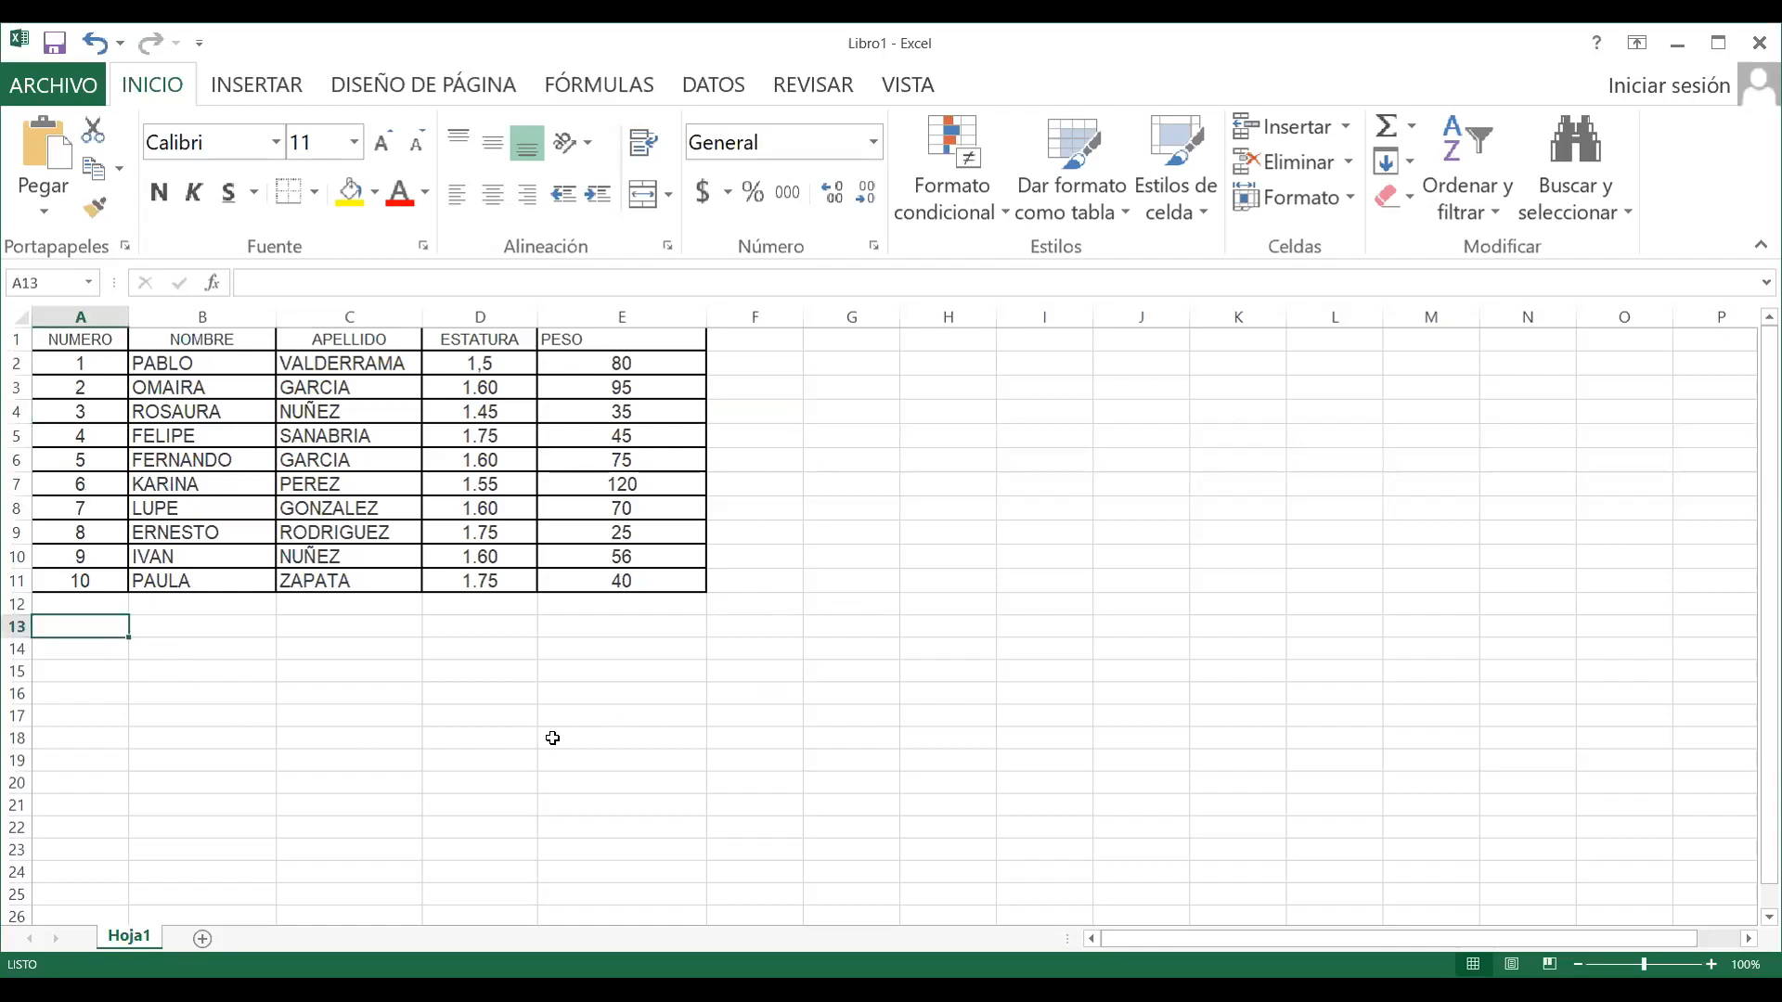
pyautogui.click(766, 338)
pyautogui.moveTo(802, 316); pyautogui.dragTo(894, 316)
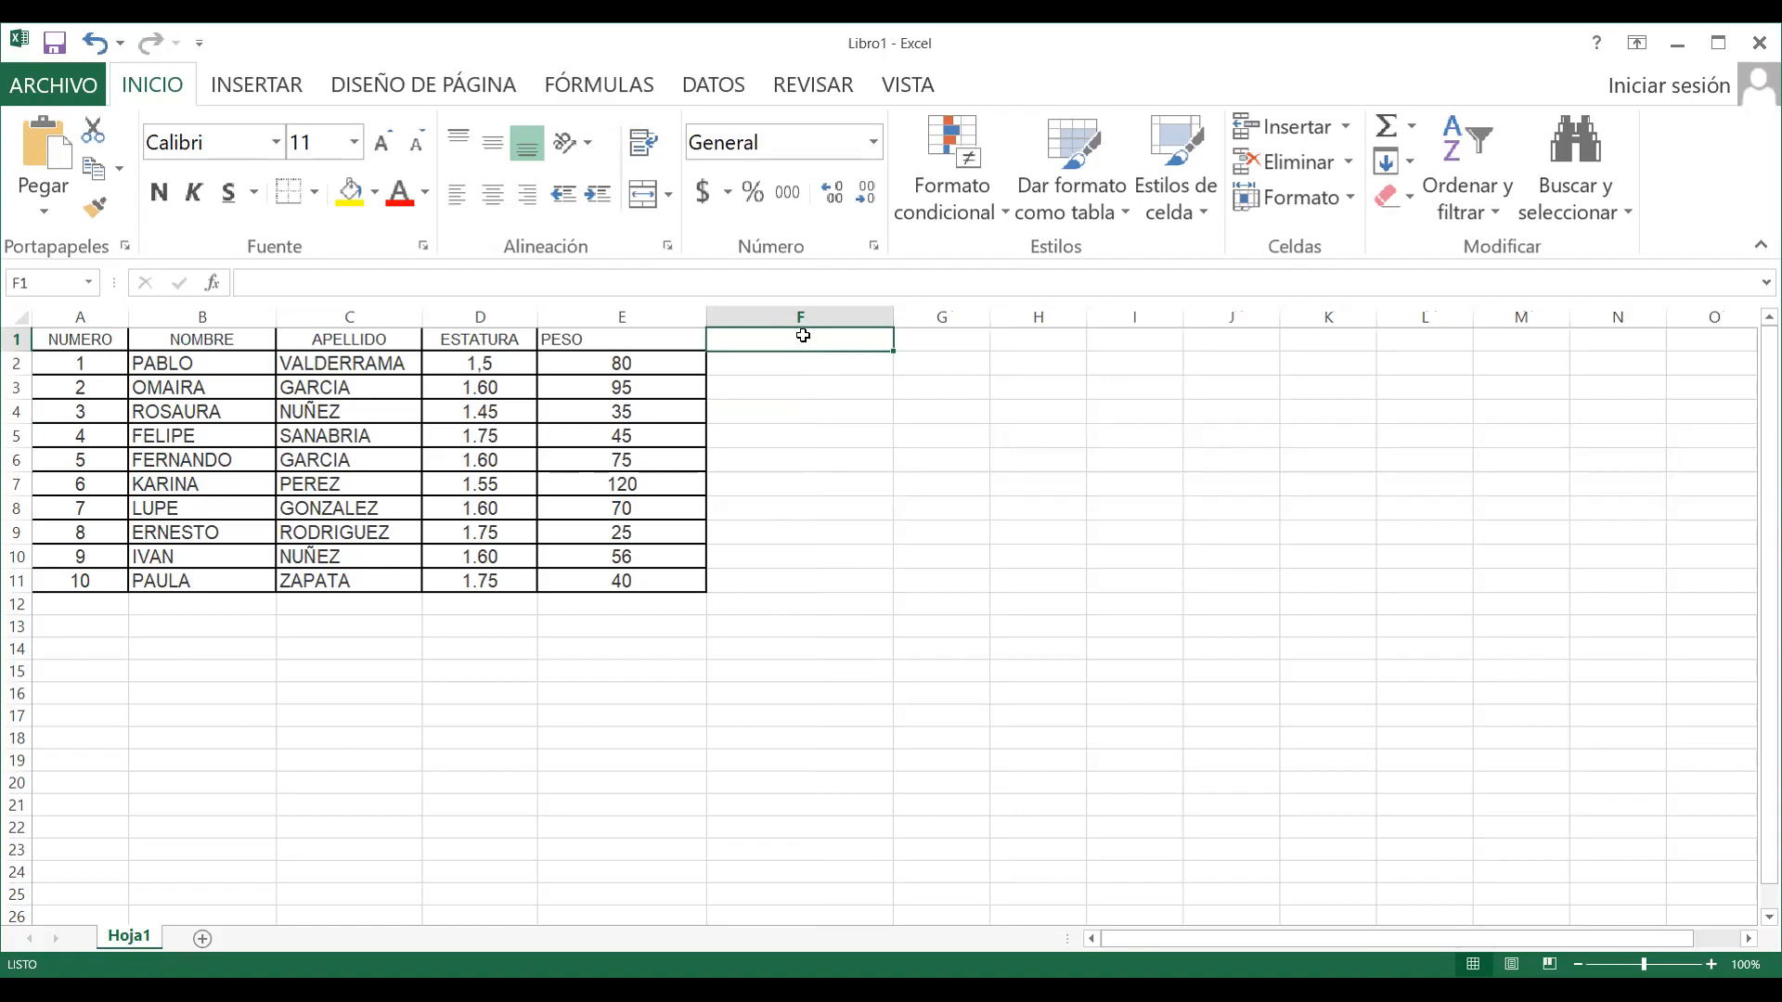
pyautogui.write('N')
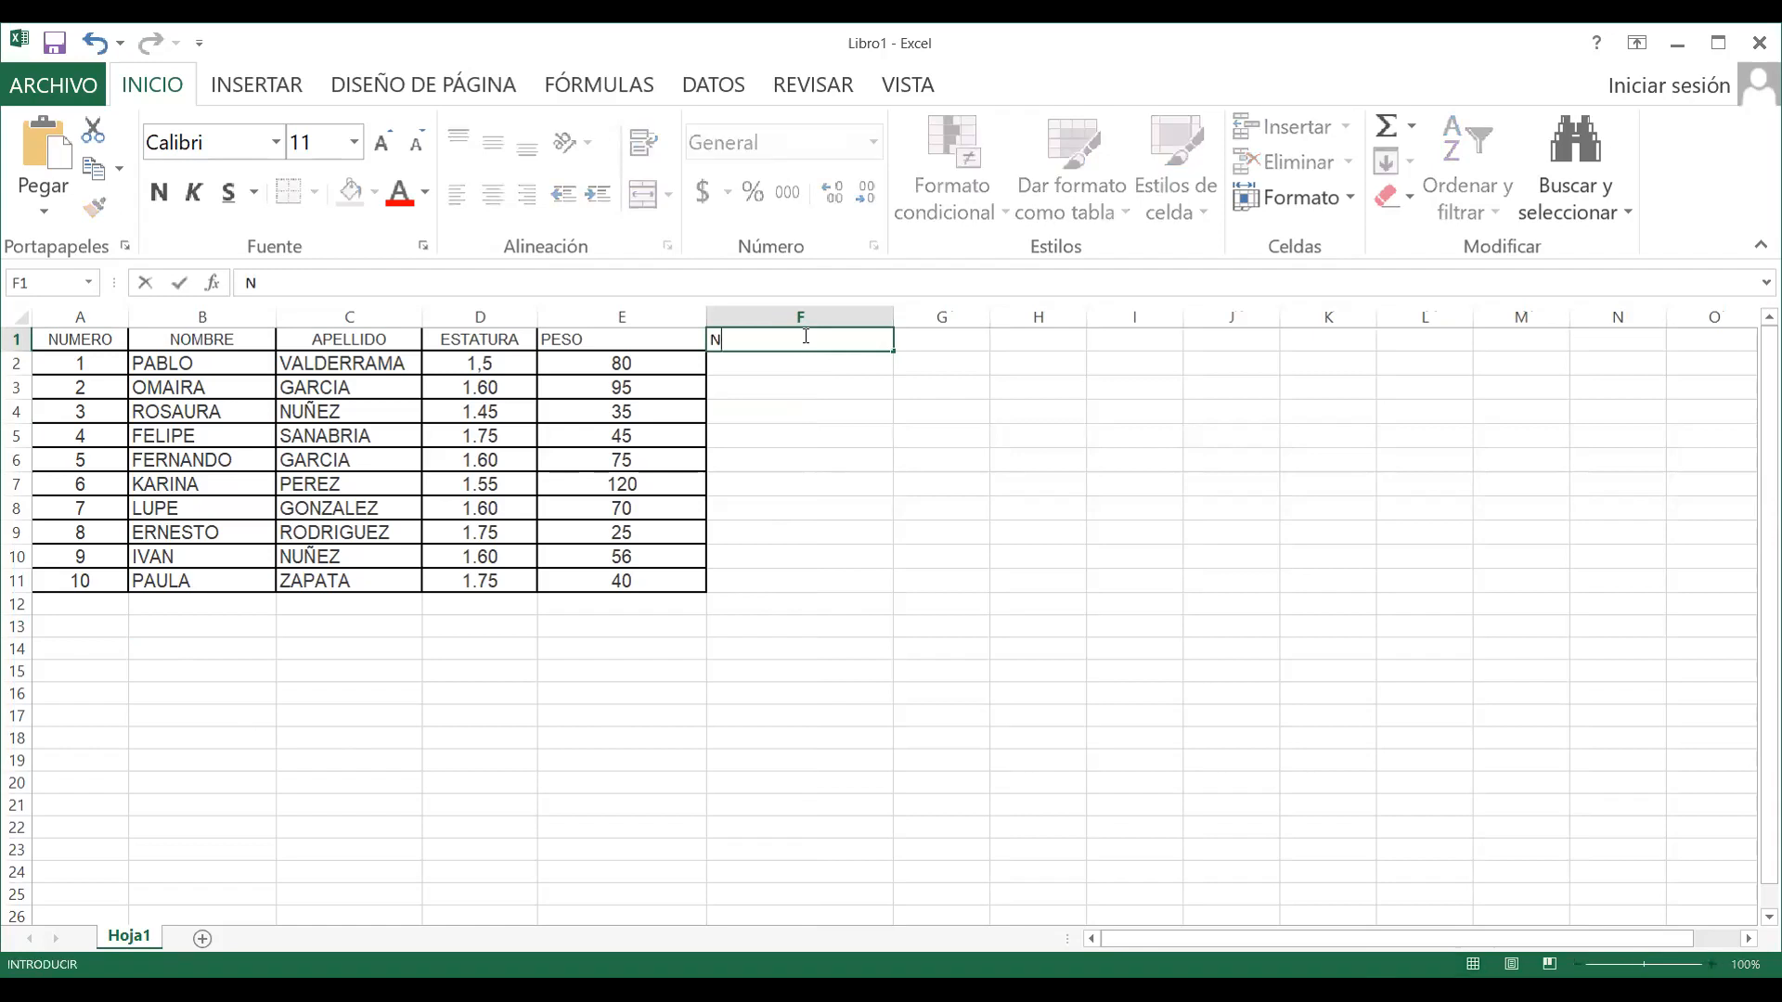
pyautogui.write('OMBRES Y APELLIDOS')
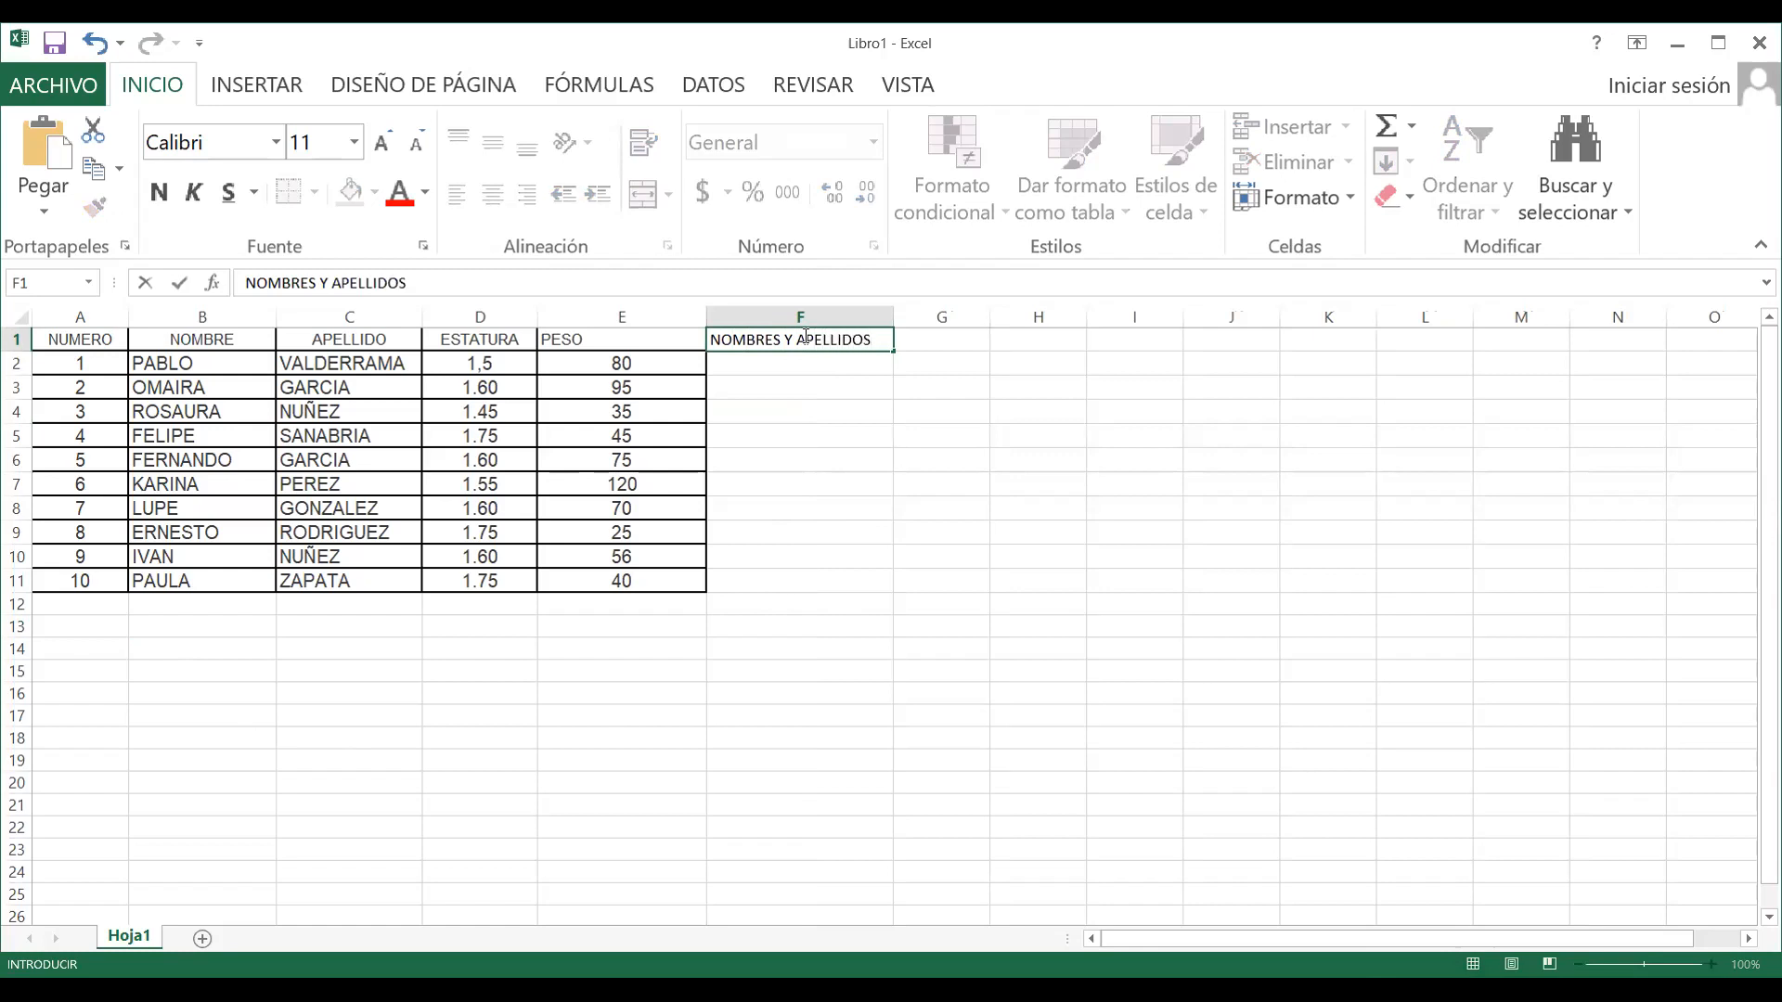
pyautogui.click(805, 358)
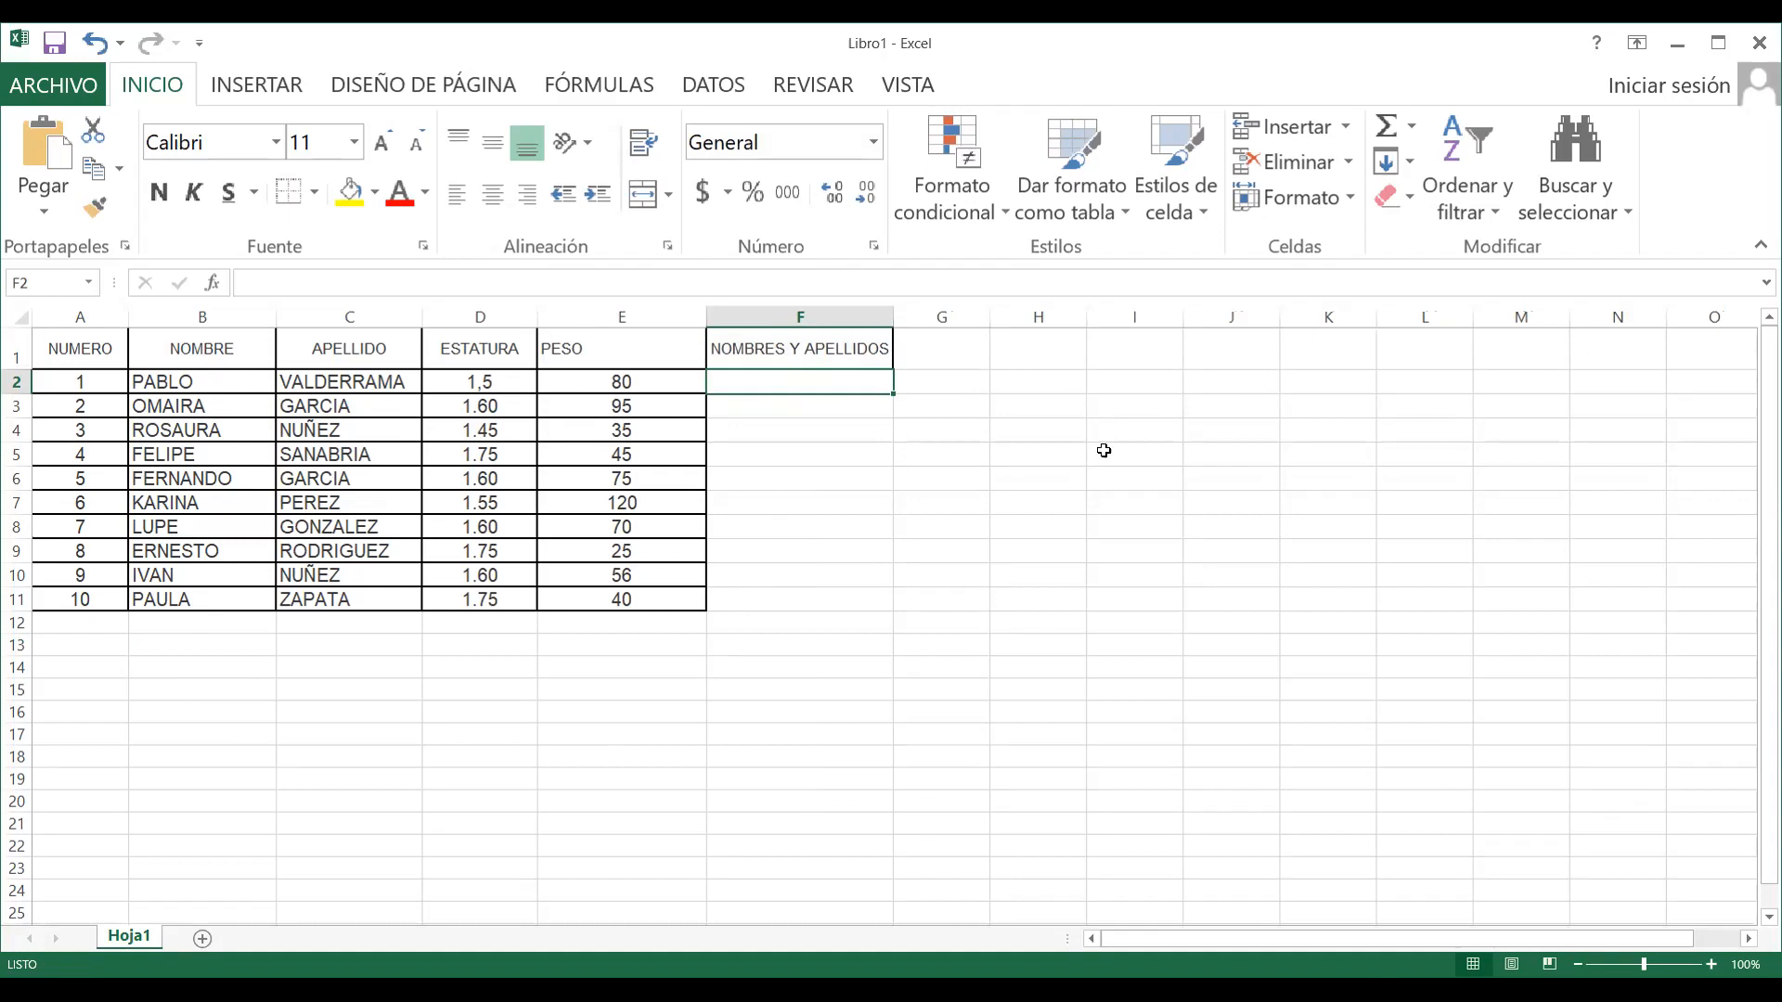
# Join the first record's name and surname in F2 without a separator, using the formula =B2&C2
pyautogui.write('=')
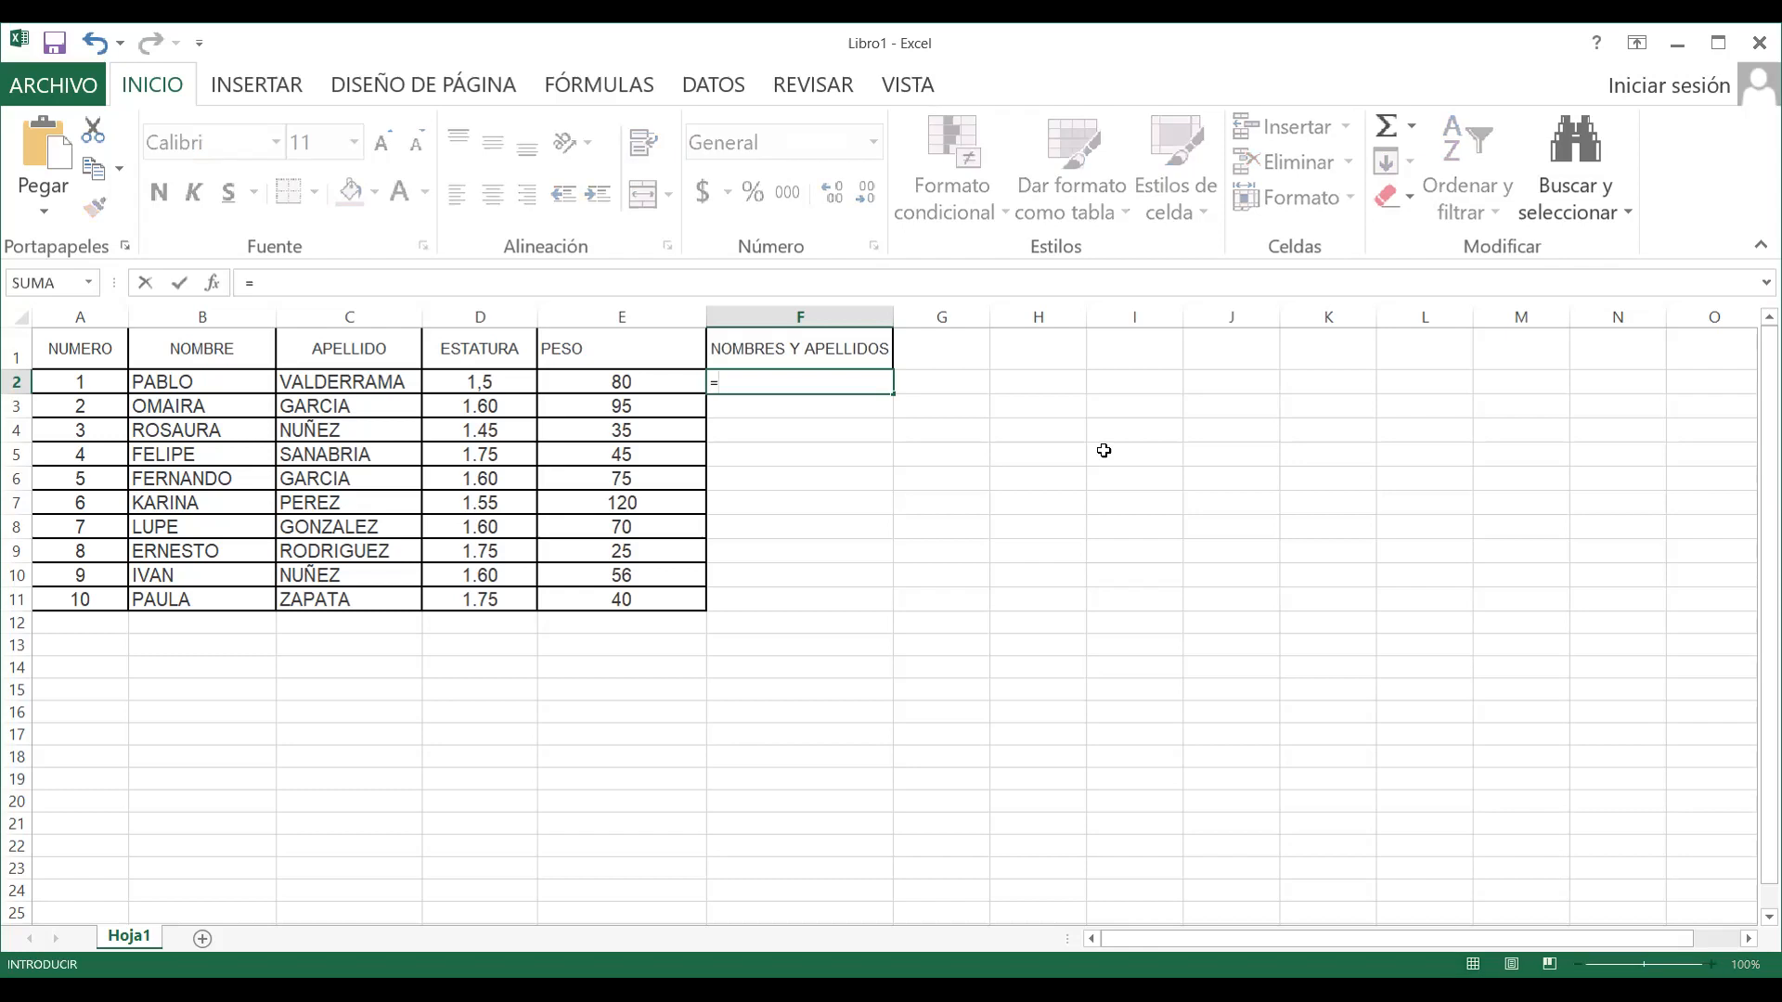
pyautogui.click(186, 381)
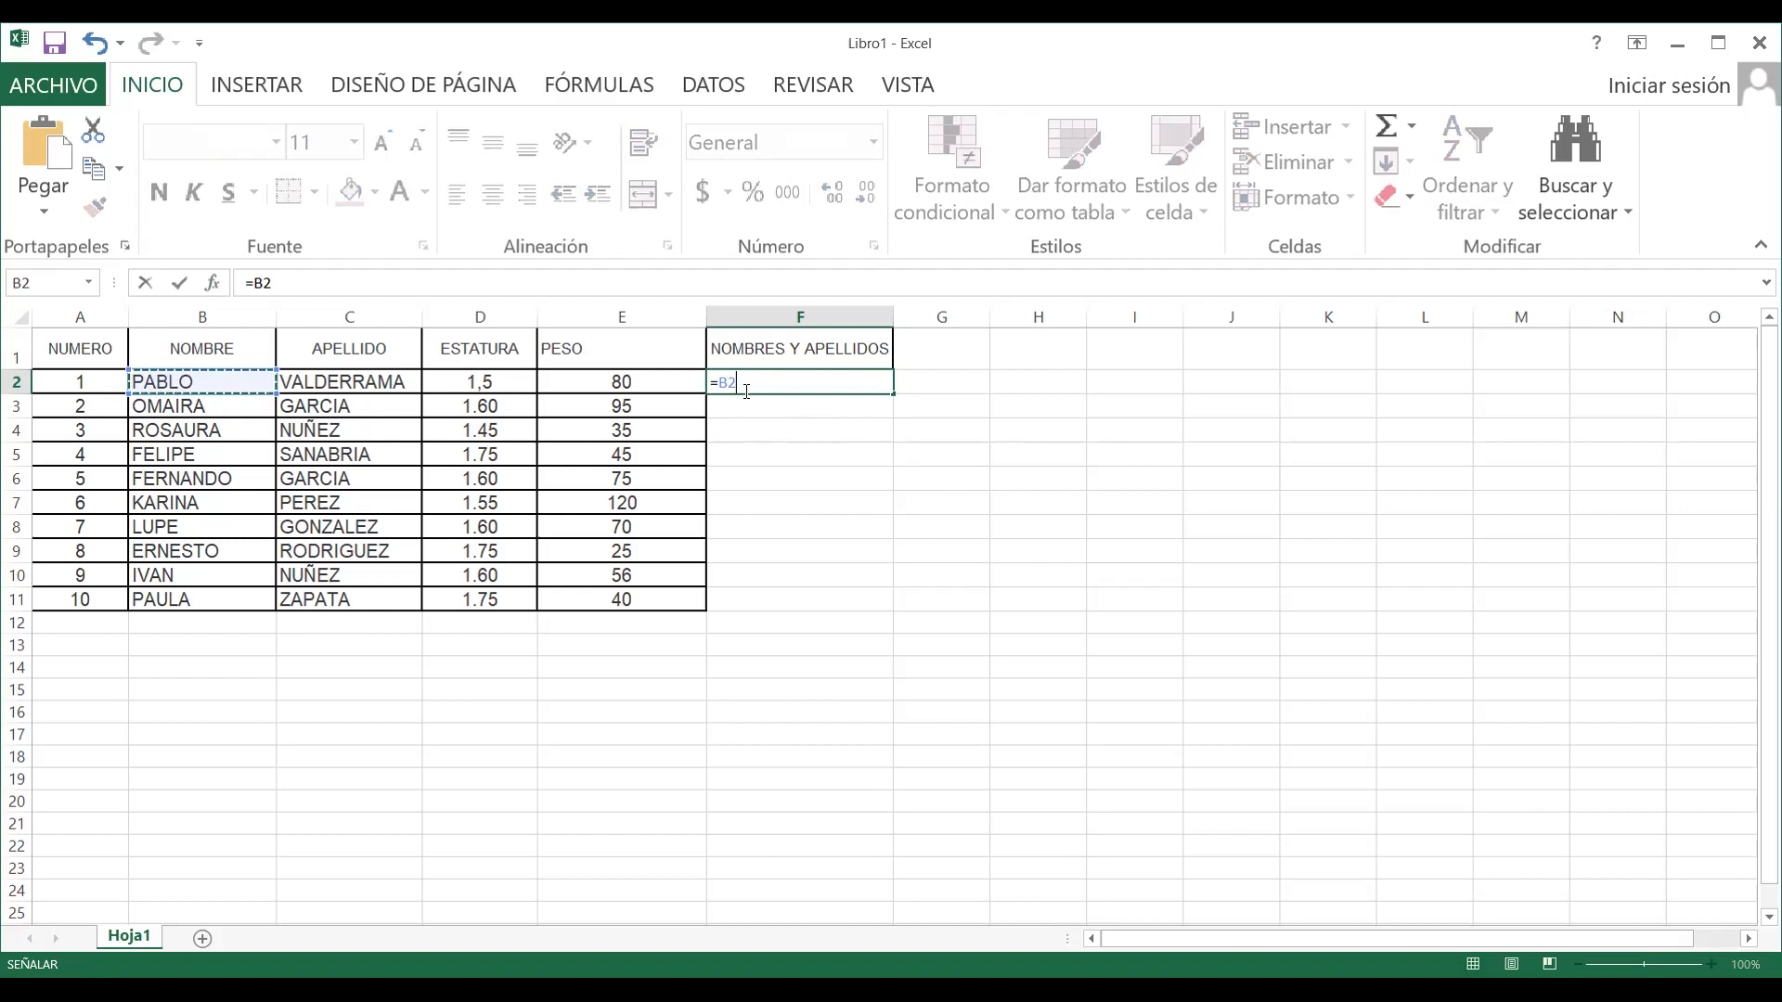
pyautogui.write('&')
pyautogui.click(370, 381)
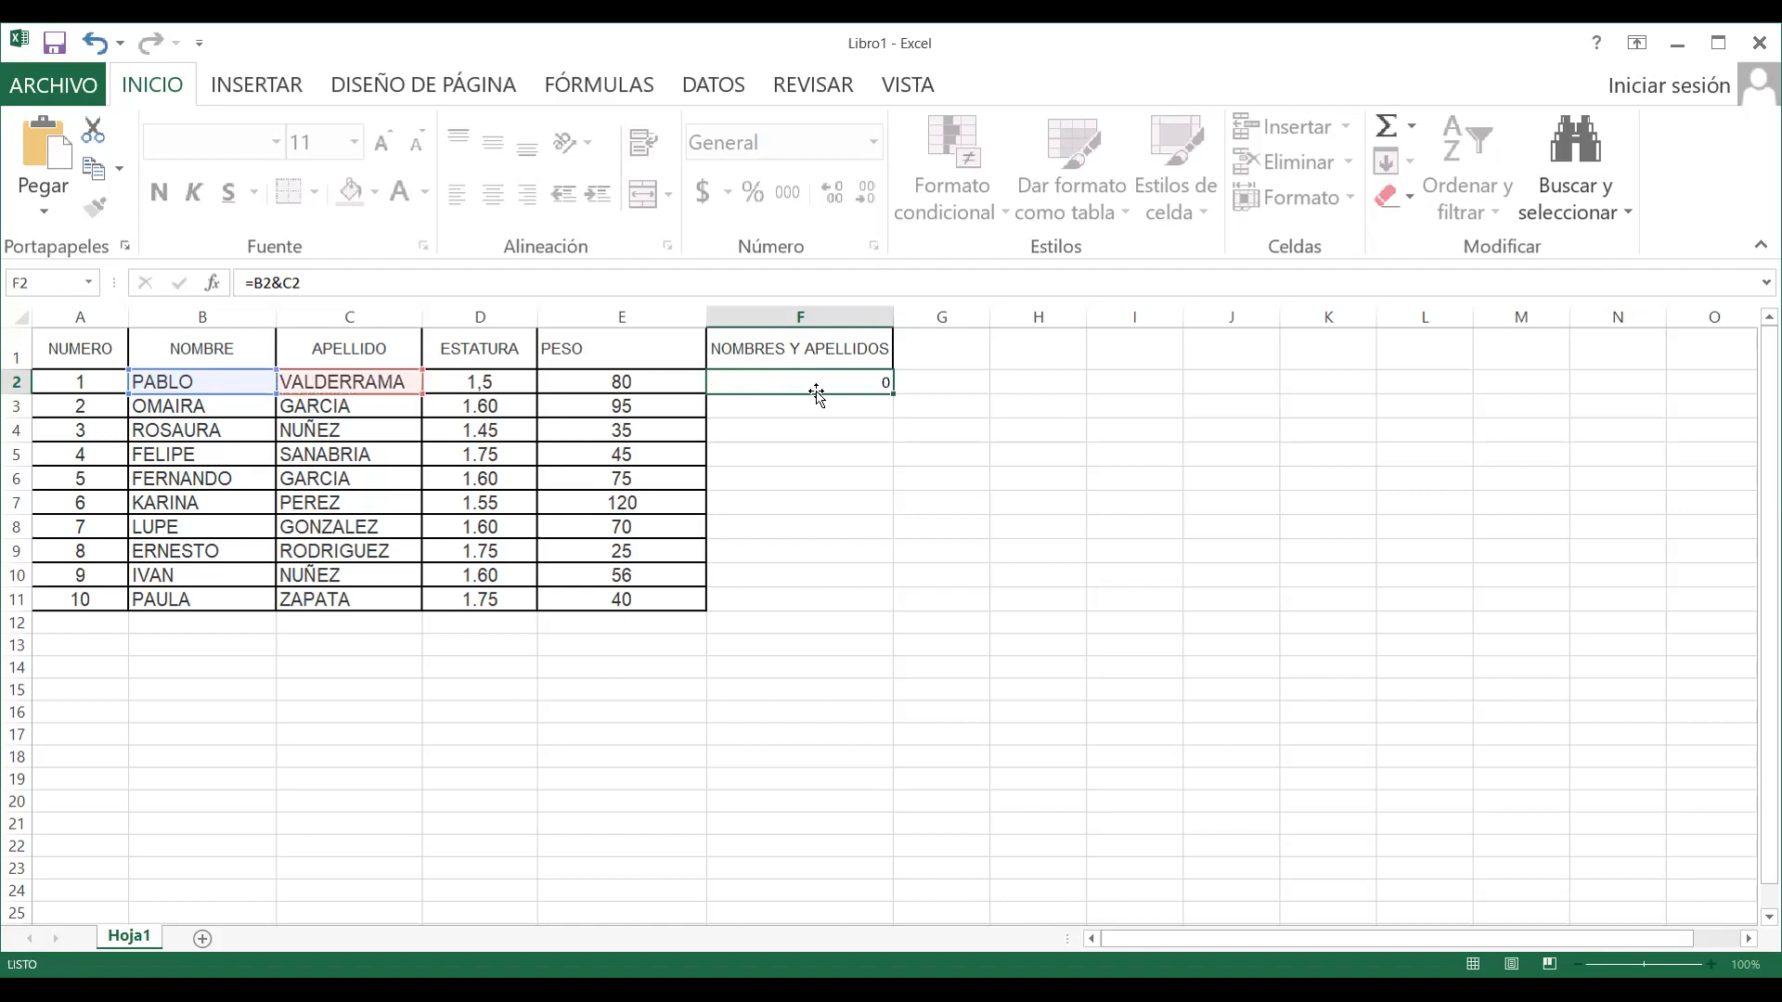
pyautogui.press('Return')
pyautogui.click(816, 382)
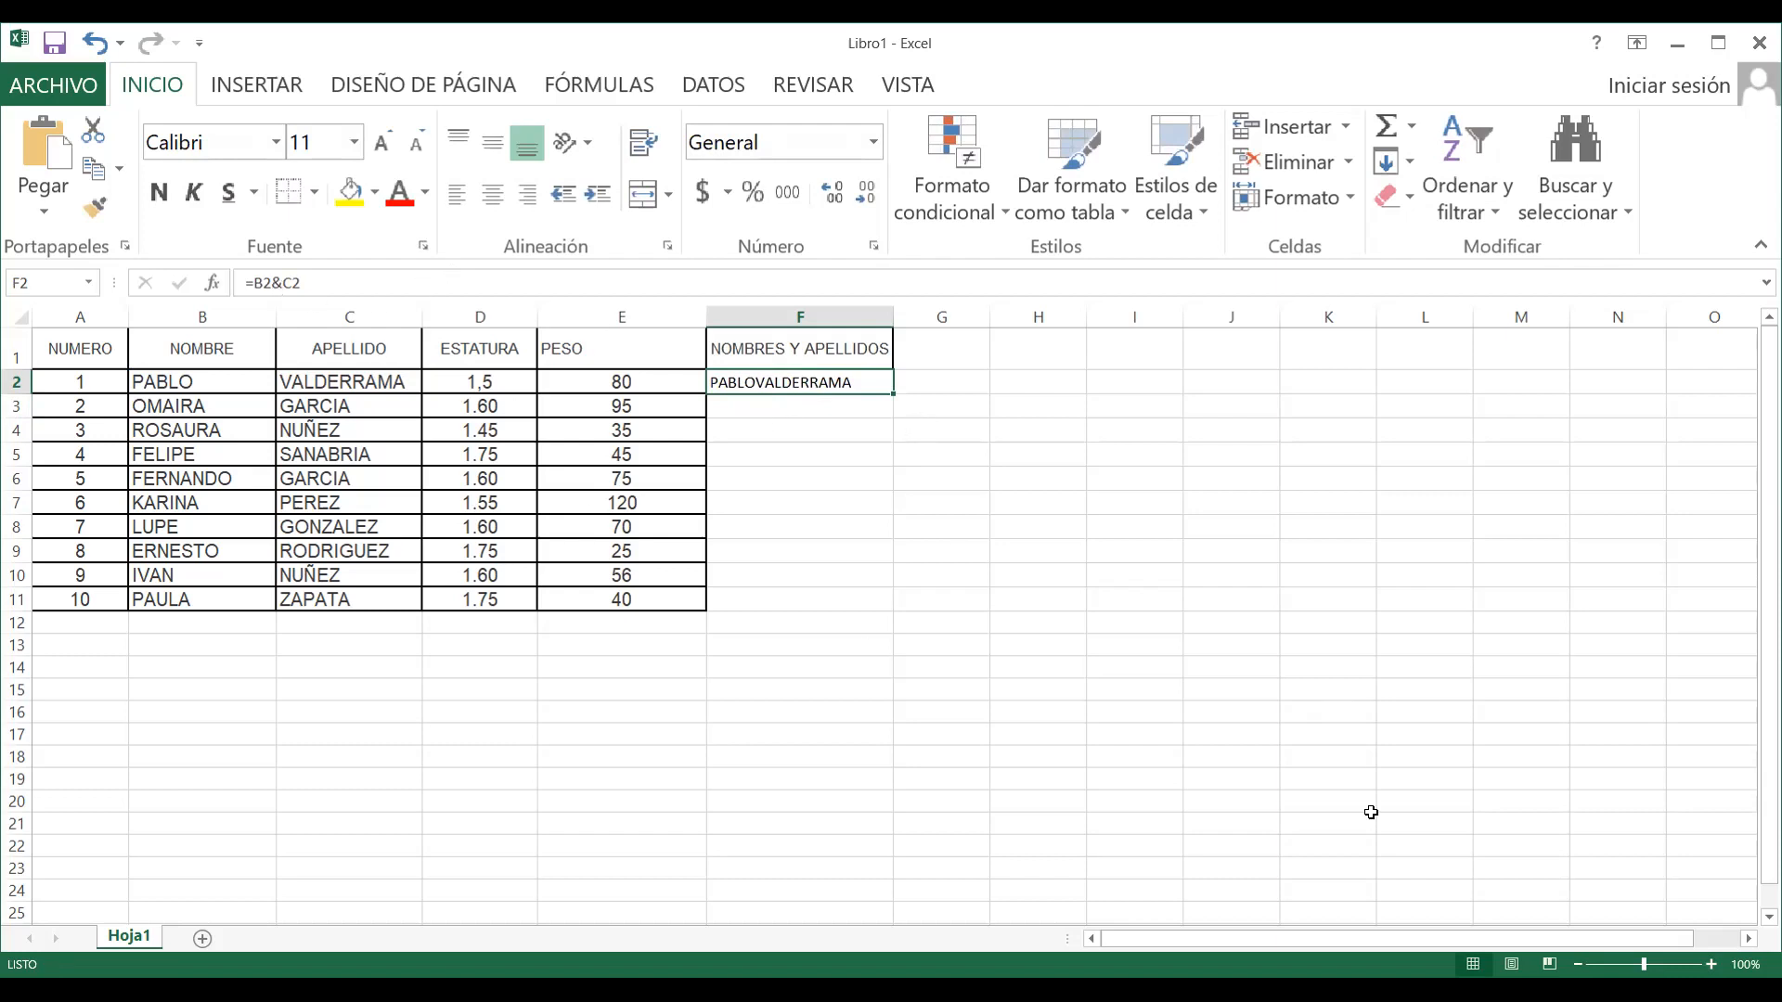
# Rewrite the formula in F2 as =B2&" "&C2 so a space separates the name and surname
pyautogui.click(1710, 964)
pyautogui.click(1711, 965)
pyautogui.click(1710, 965)
pyautogui.click(1710, 964)
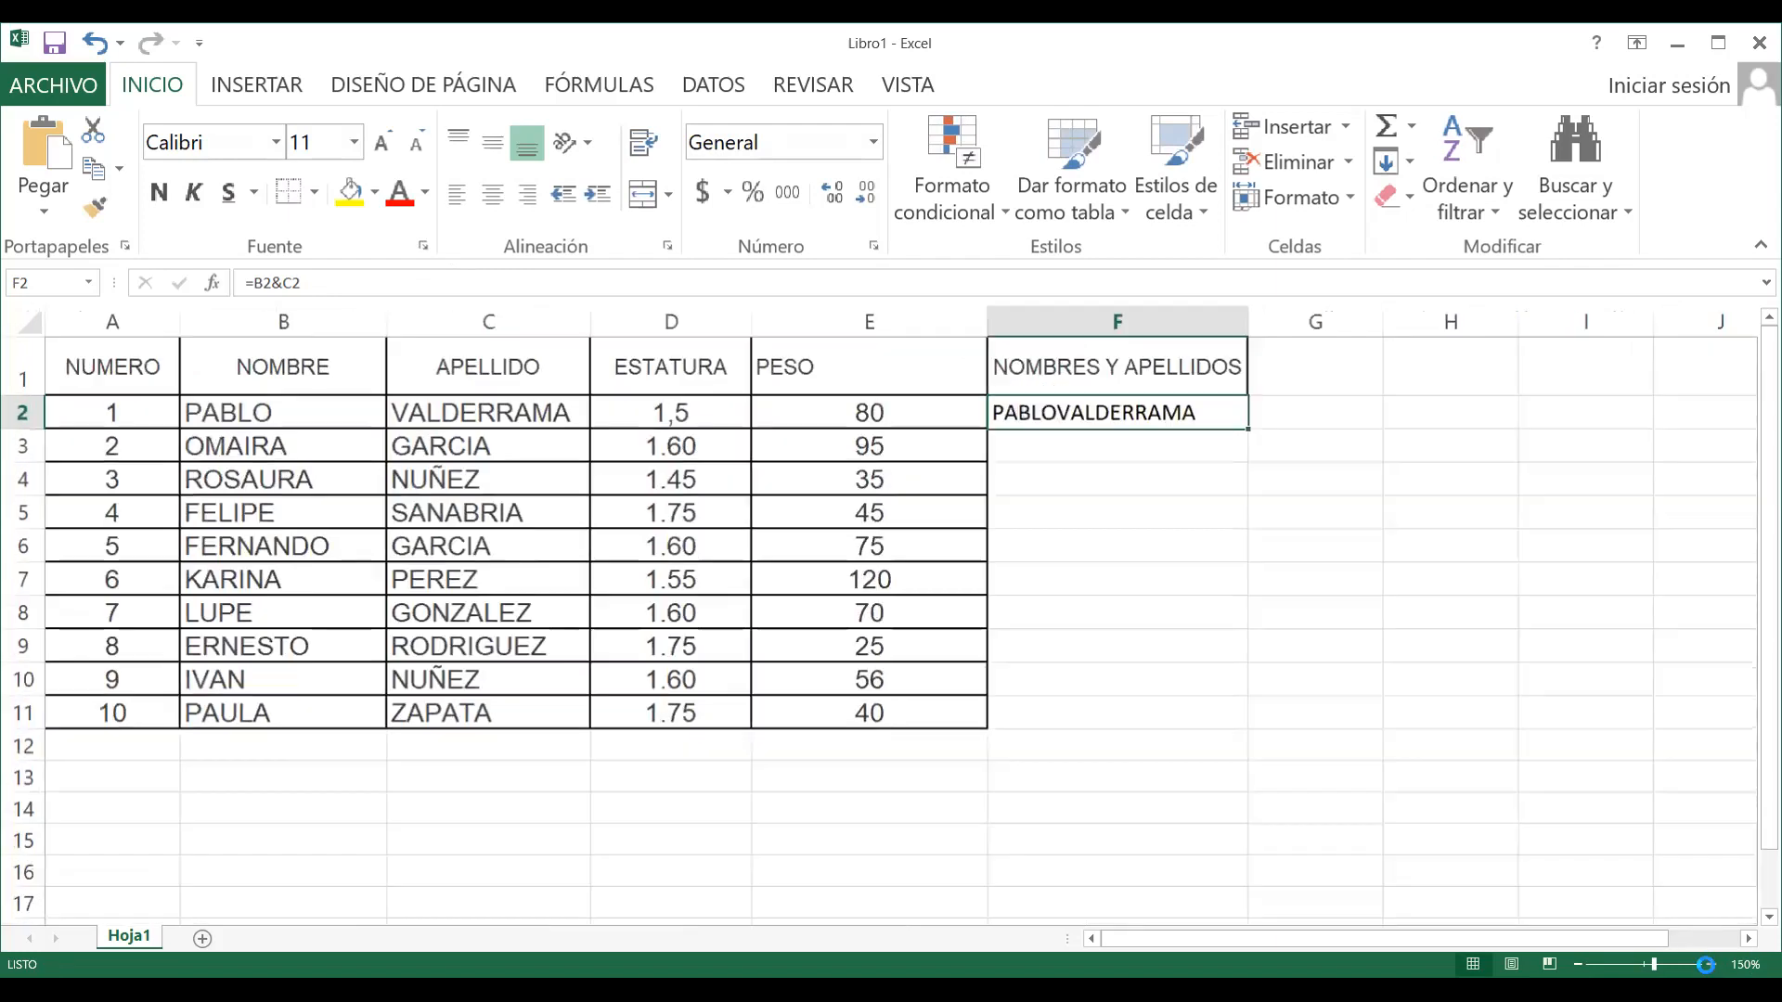
pyautogui.click(1710, 964)
pyautogui.click(1710, 964)
pyautogui.click(1710, 964)
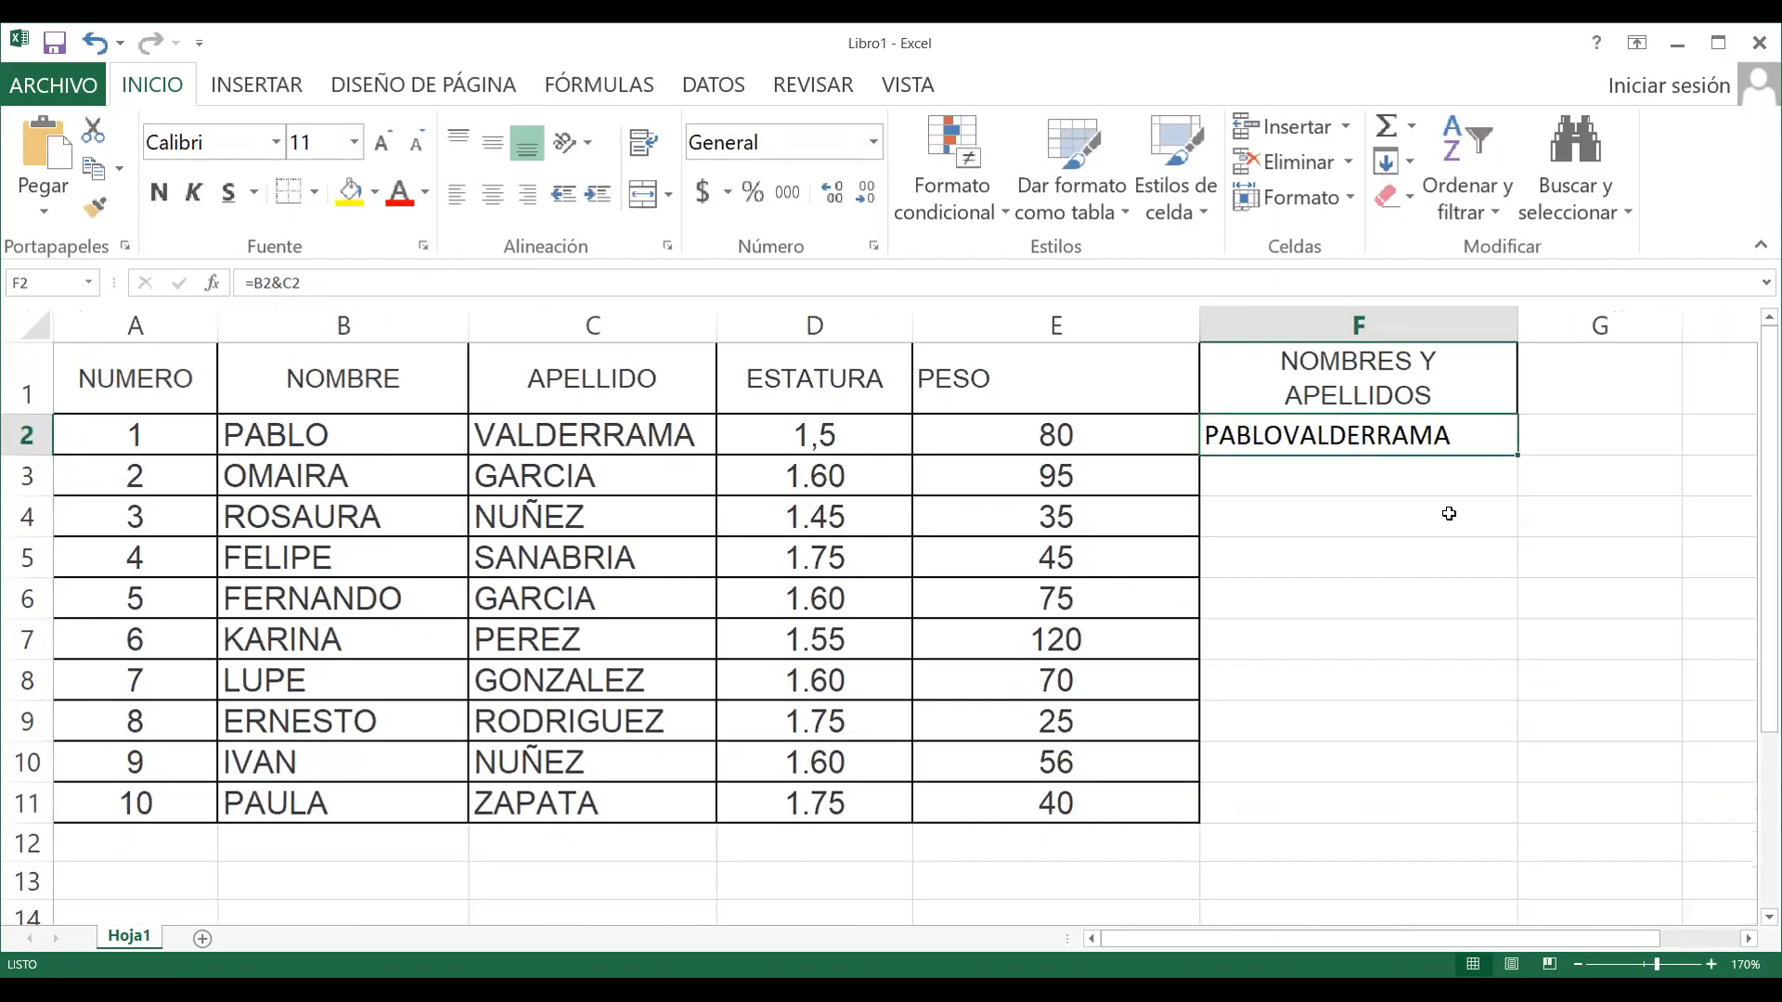
pyautogui.press('BackSpace')
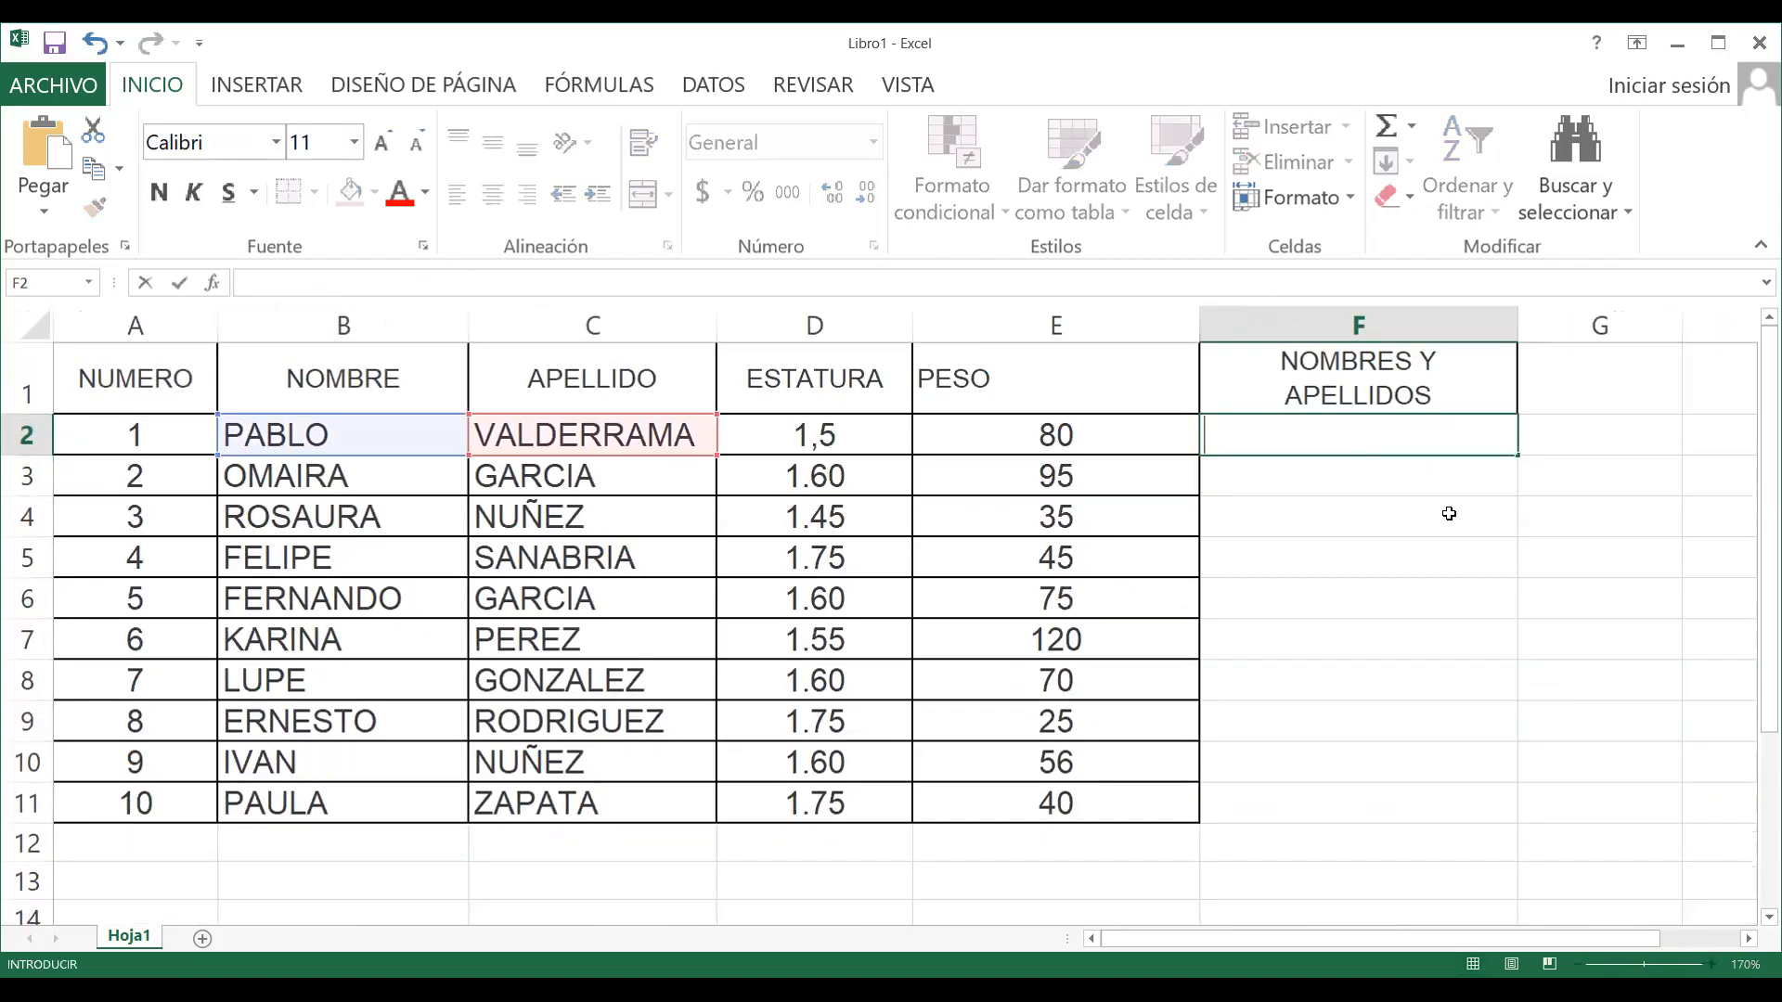
pyautogui.write('=')
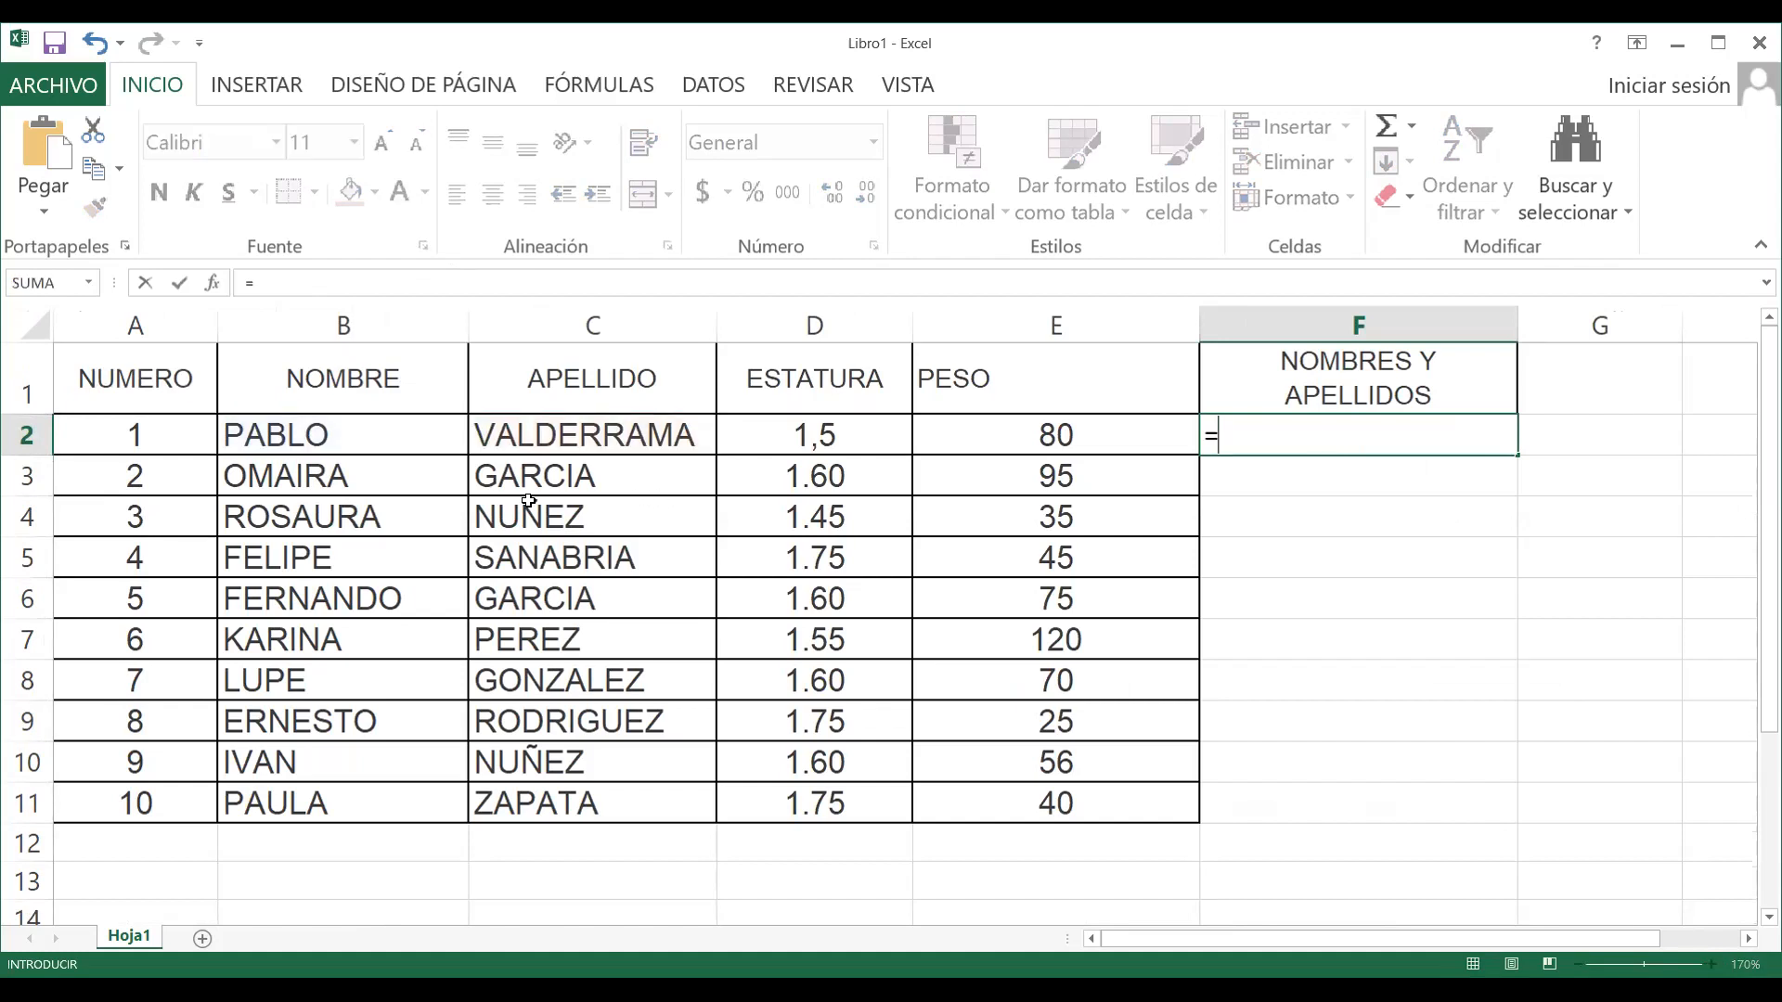
pyautogui.click(365, 433)
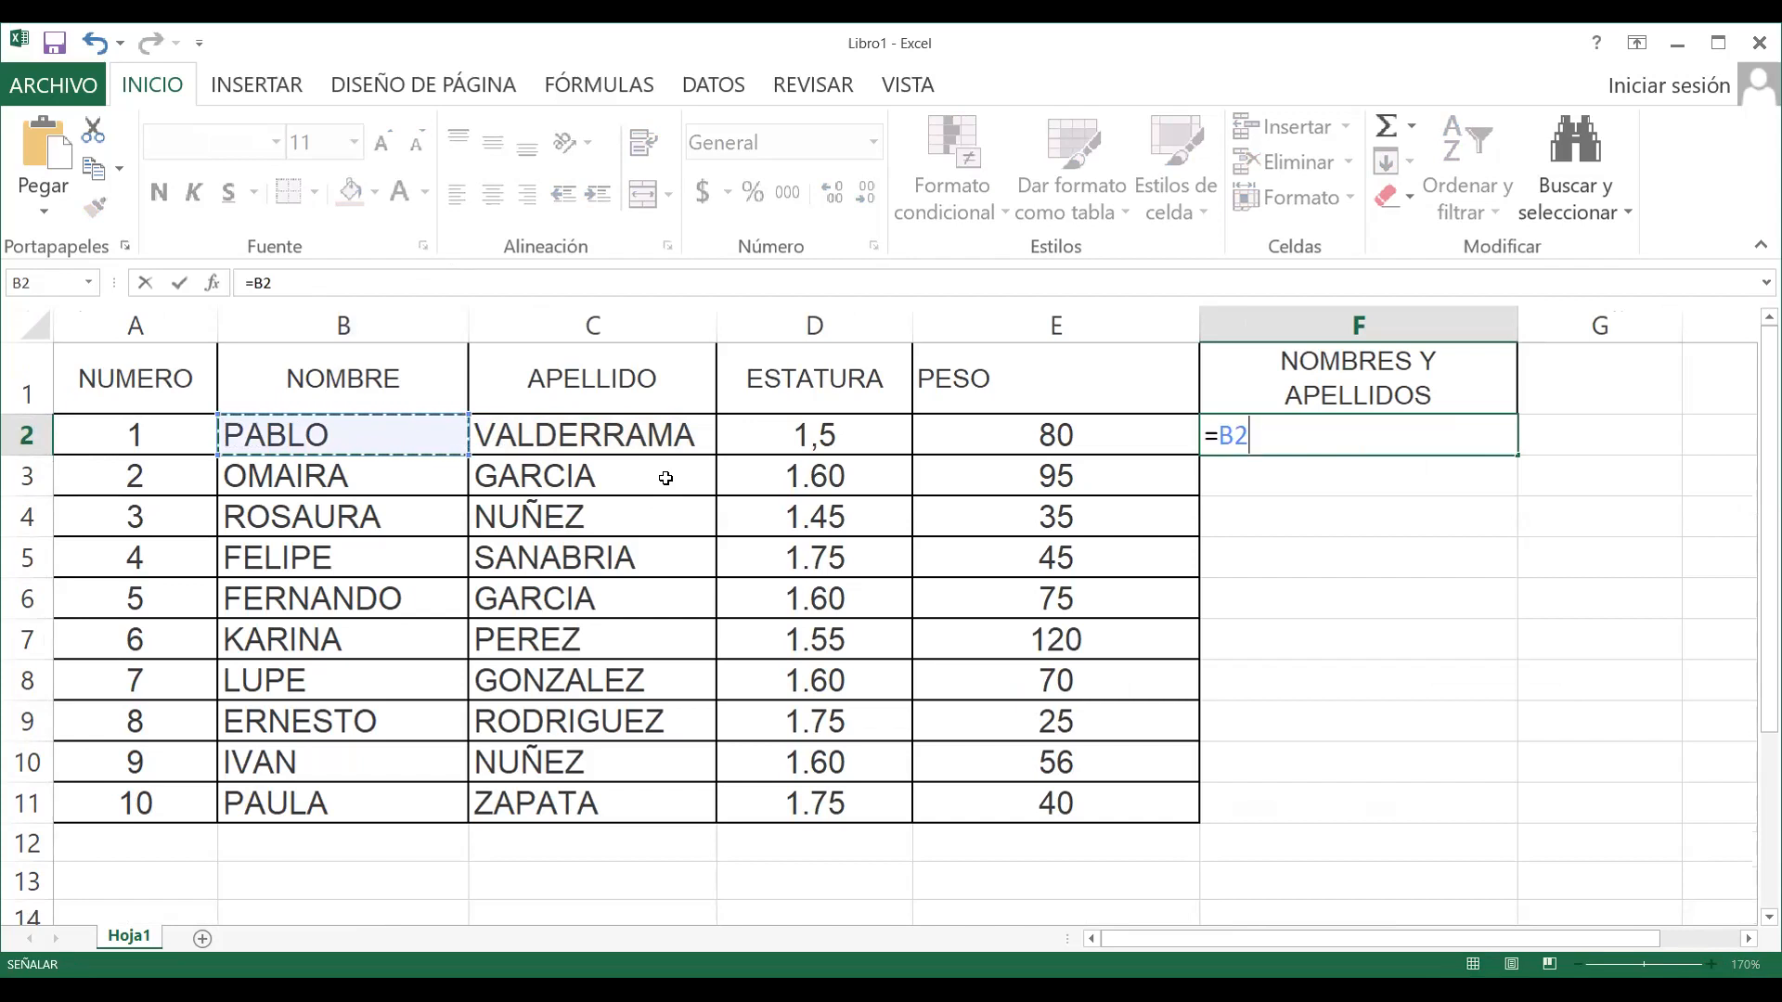
pyautogui.write('&')
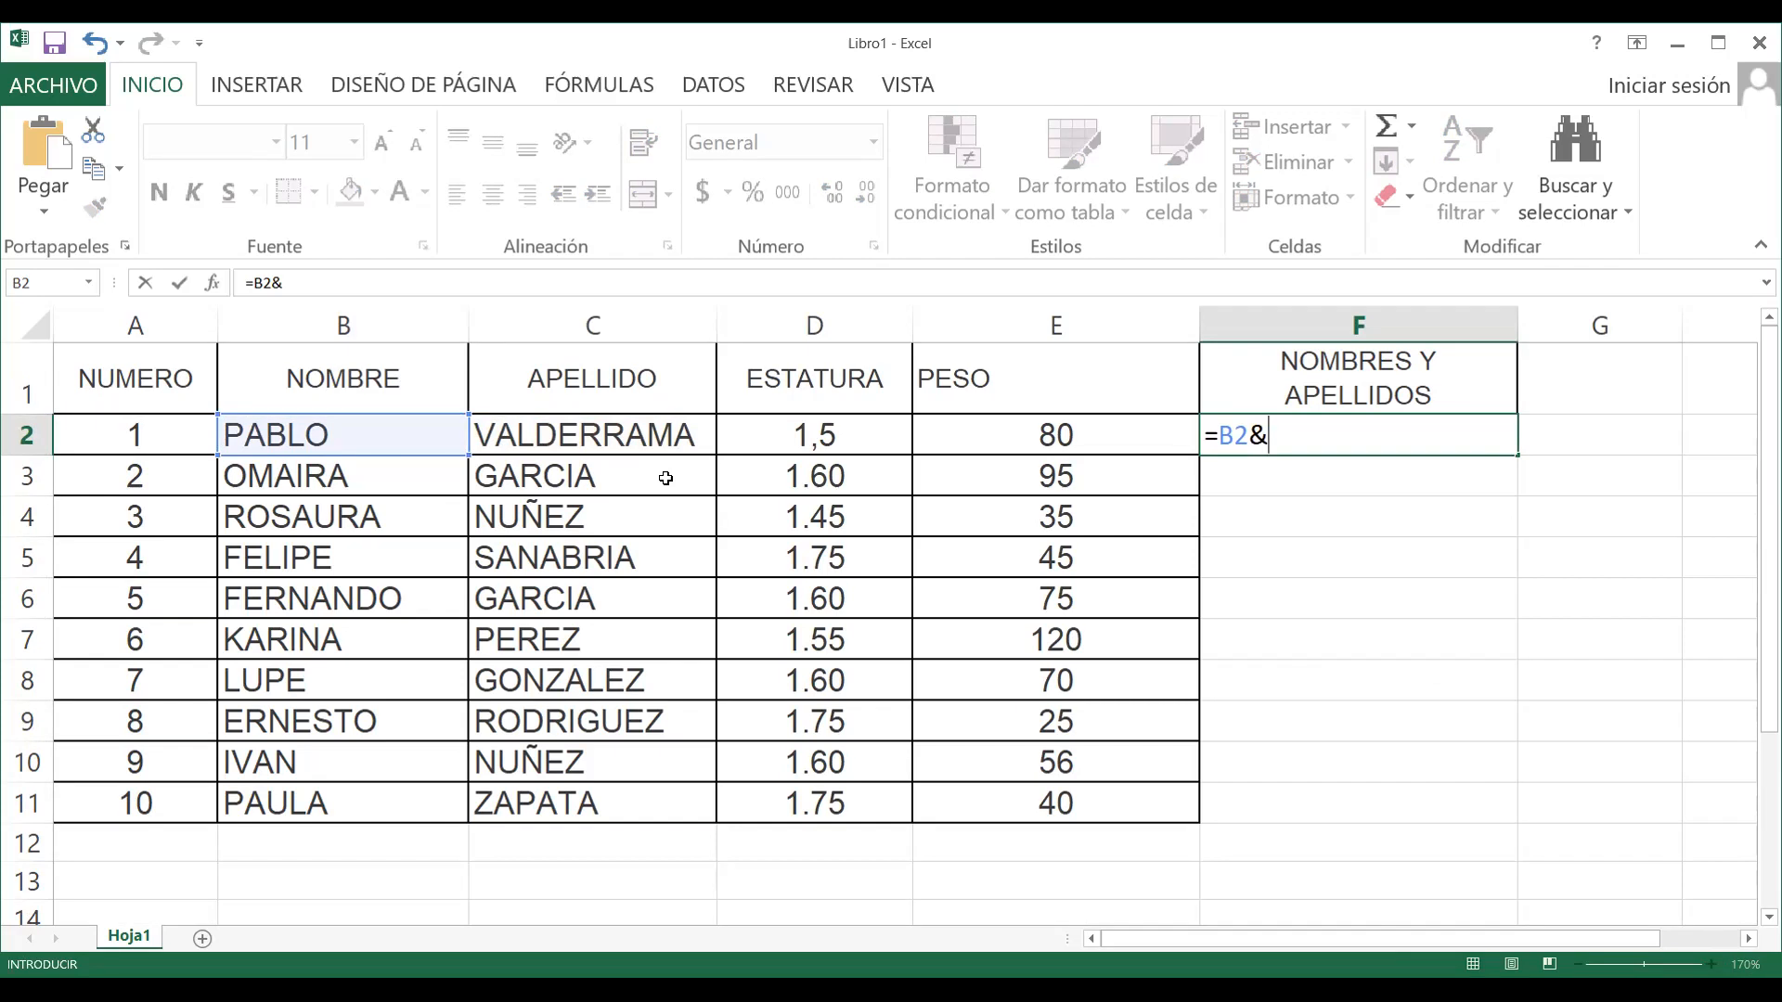
pyautogui.write('" "')
pyautogui.write('&')
pyautogui.click(616, 446)
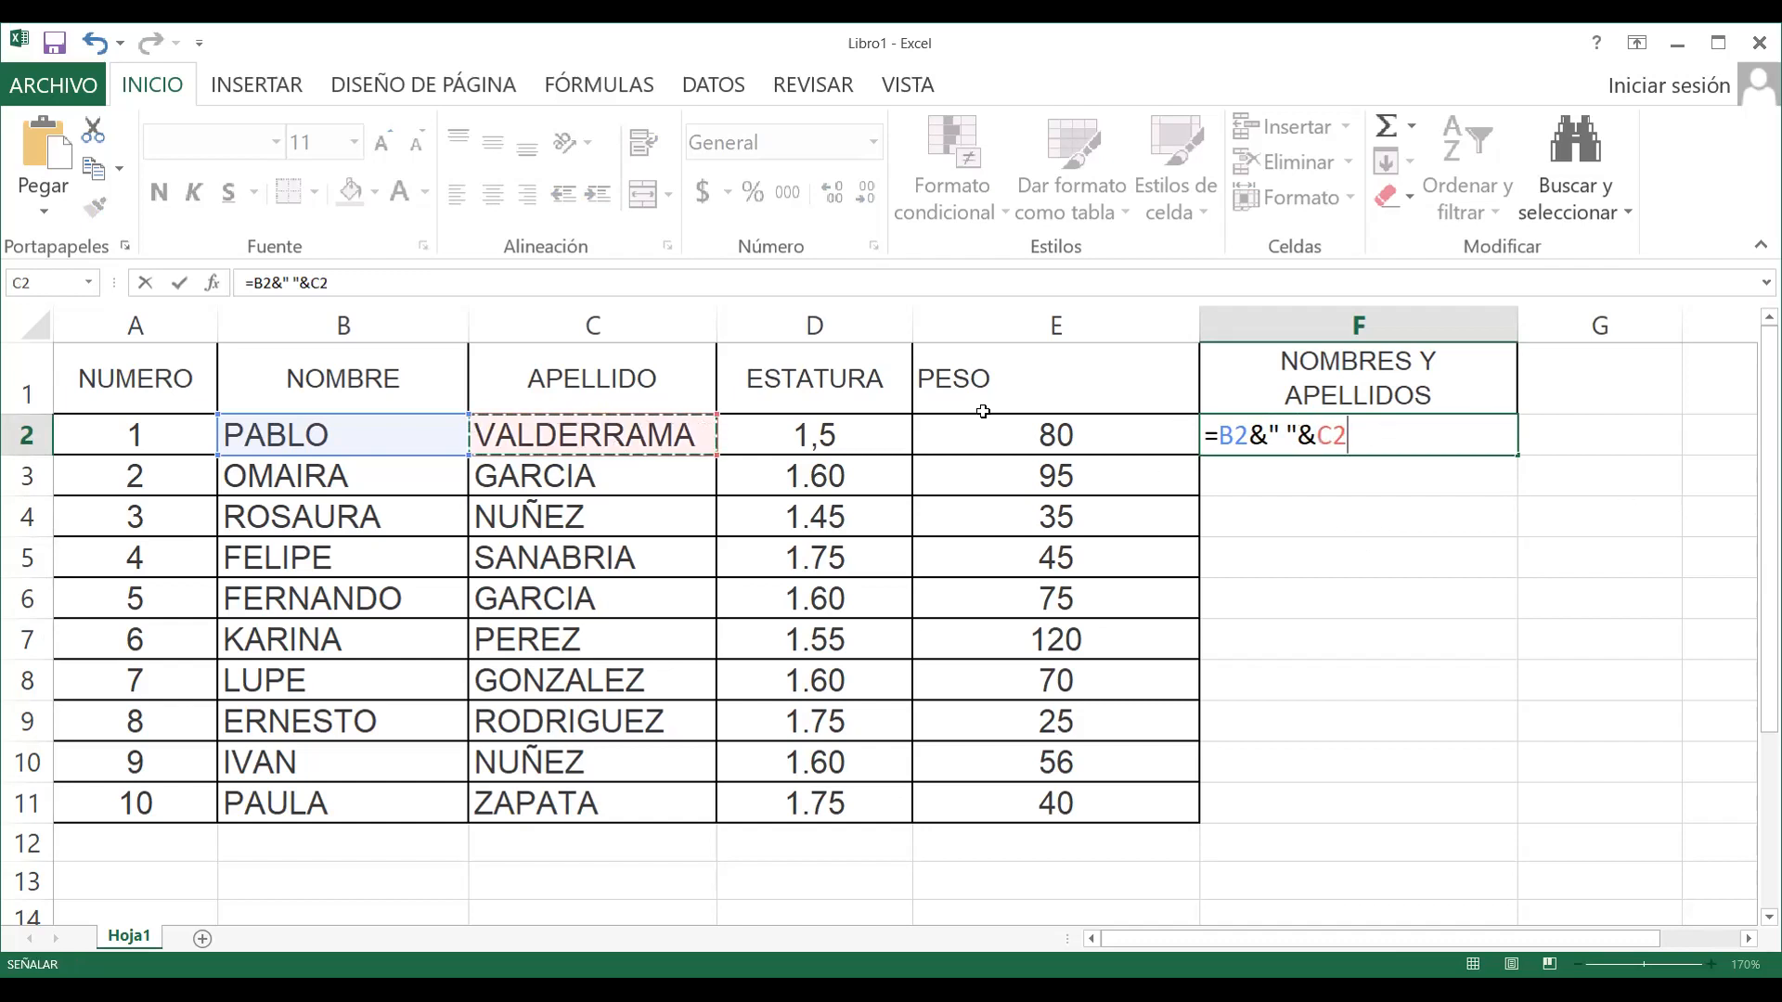
# Check the cell references, ampersands and quoted space in the F2 formula and commit it
pyautogui.click(1280, 429)
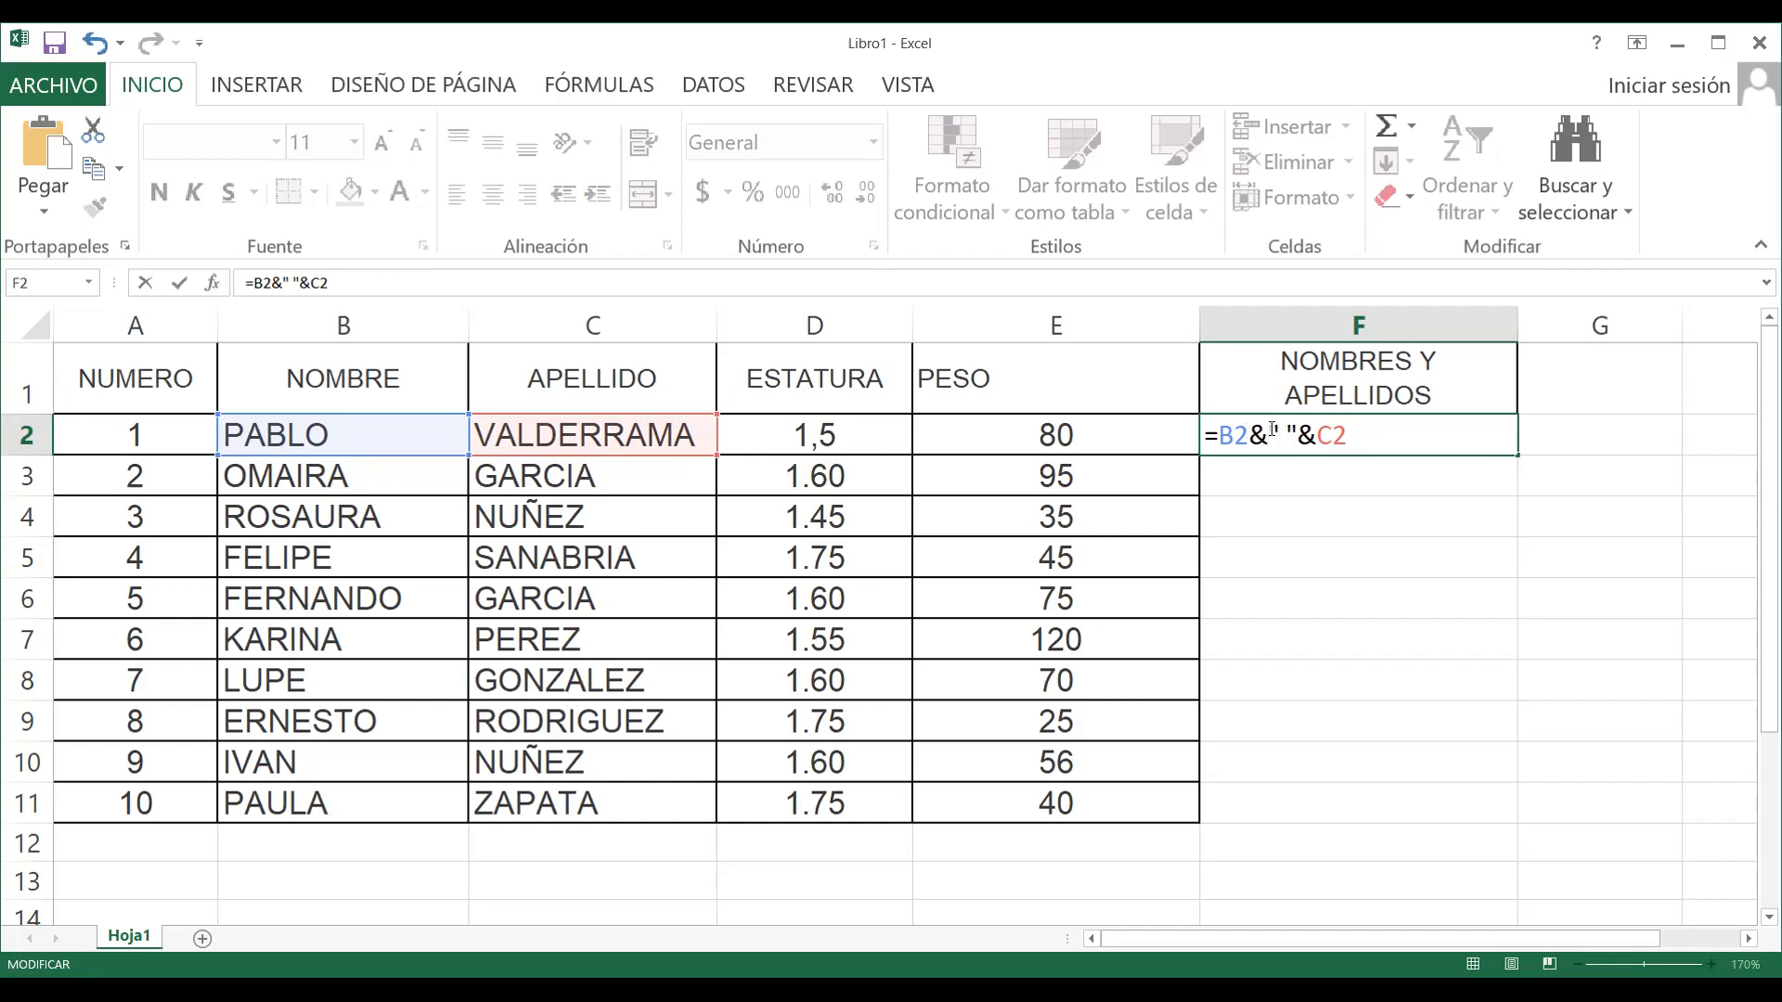
pyautogui.doubleClick(1260, 440)
pyautogui.click(1234, 434)
pyautogui.moveTo(1271, 434); pyautogui.dragTo(1295, 435)
pyautogui.moveTo(1346, 434); pyautogui.dragTo(1301, 434)
pyautogui.click(1369, 424)
pyautogui.press('Return')
pyautogui.click(1361, 435)
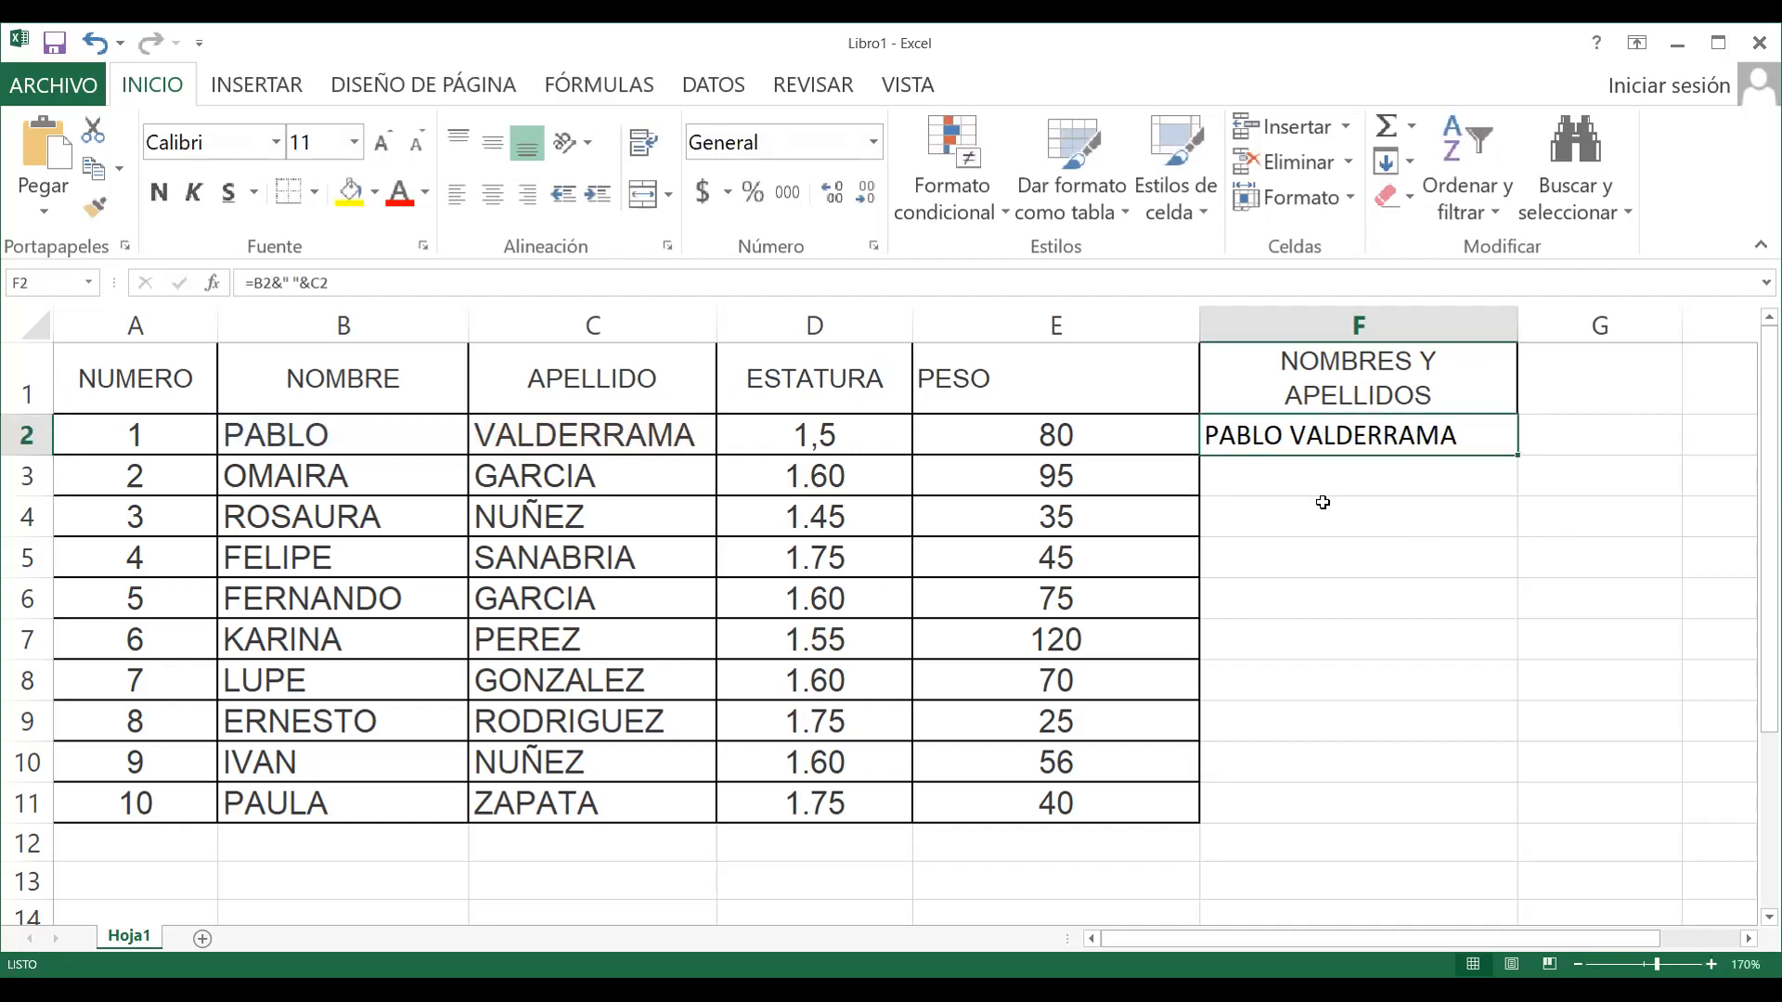
# Join the second record's name and surname in F3 with the formula =B3&" "&C3
pyautogui.click(1328, 474)
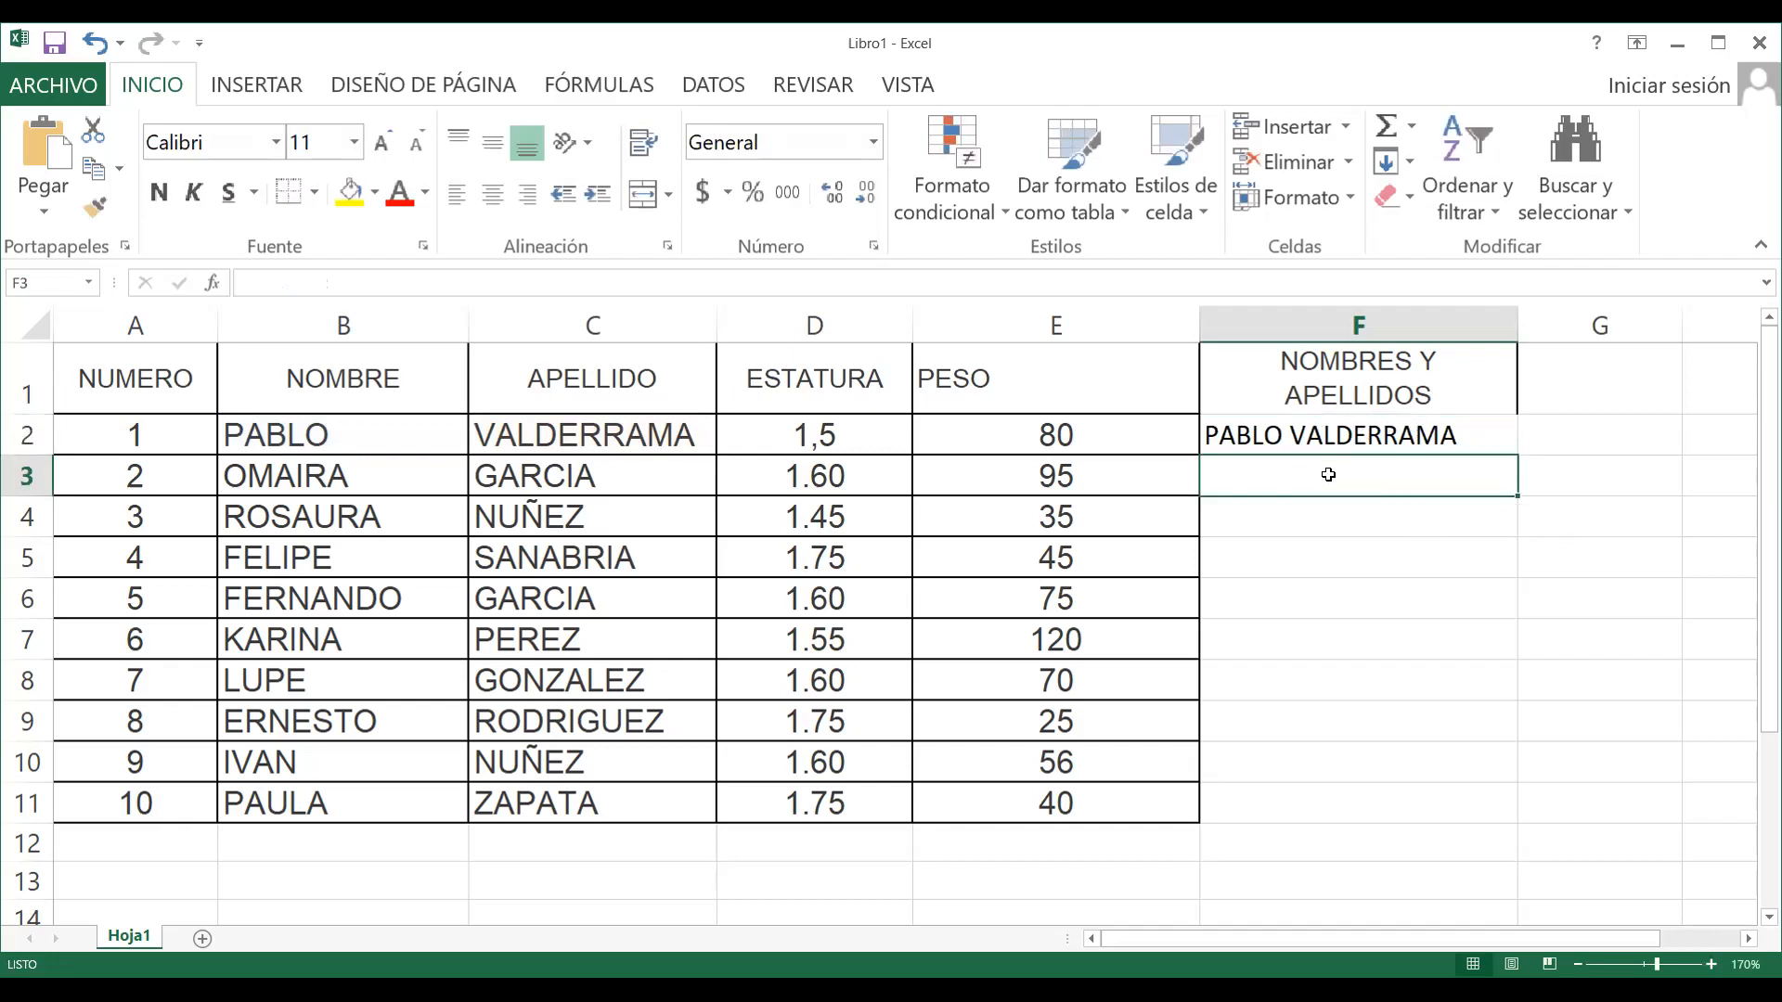
pyautogui.write('=')
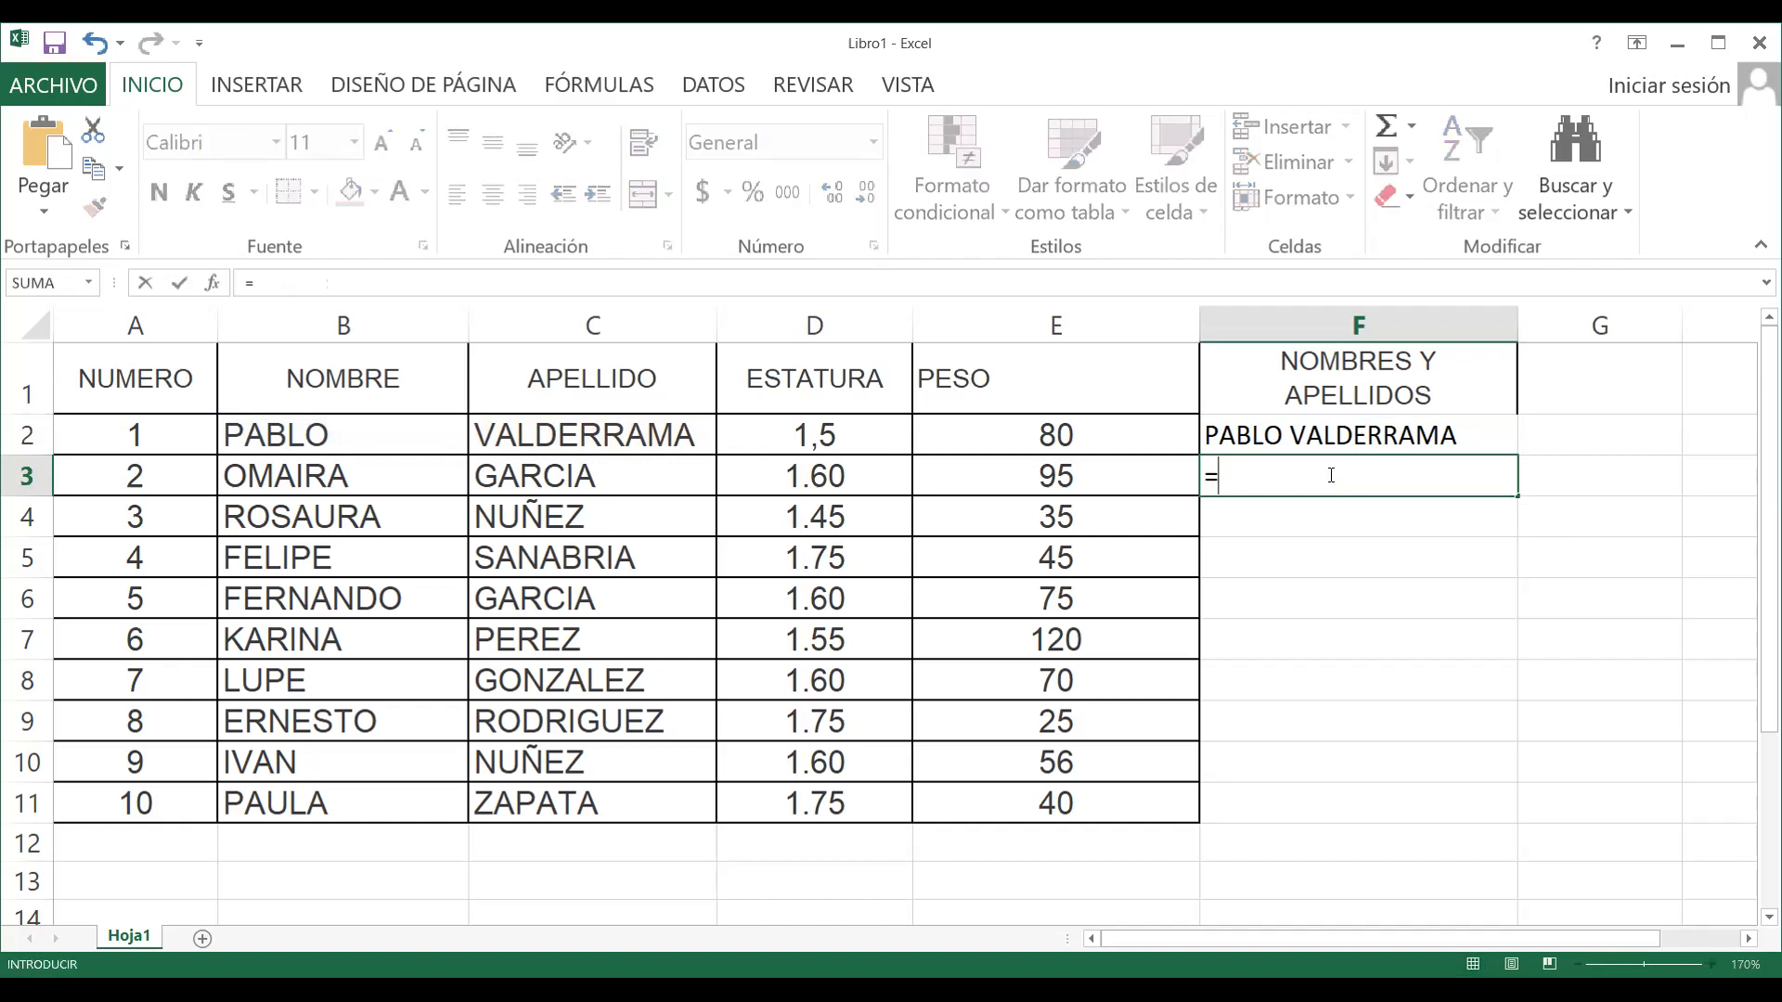
pyautogui.click(337, 470)
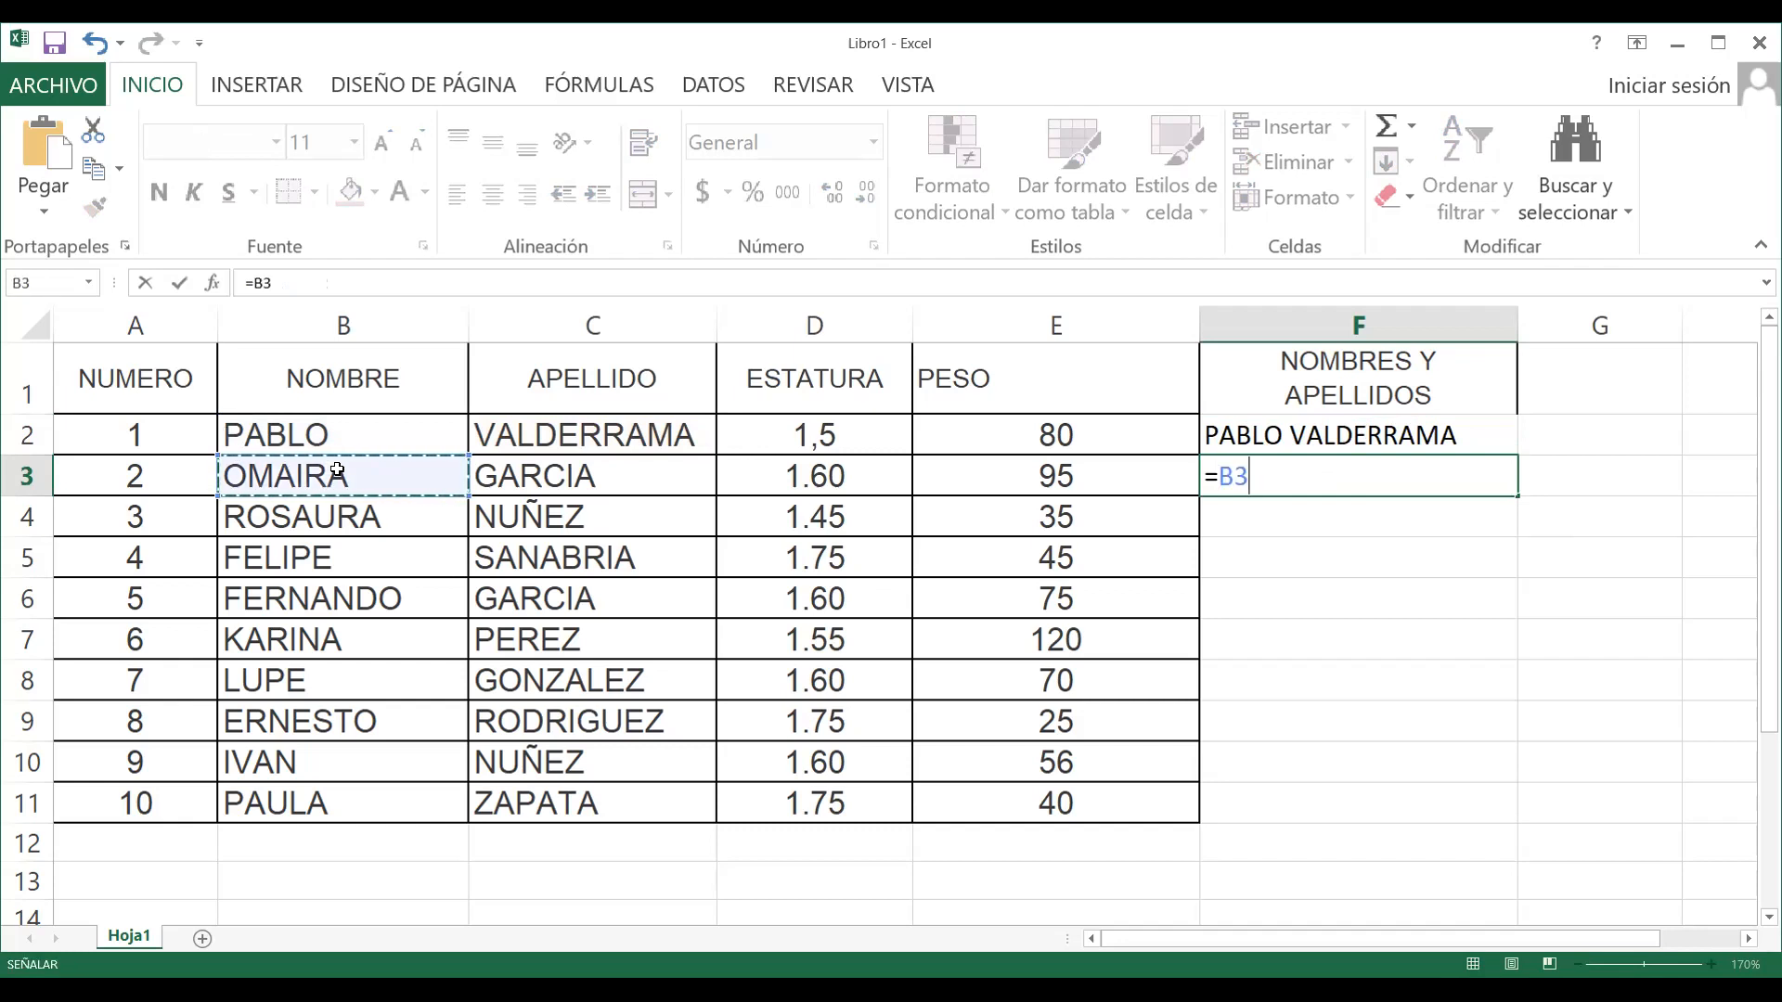
pyautogui.write('&')
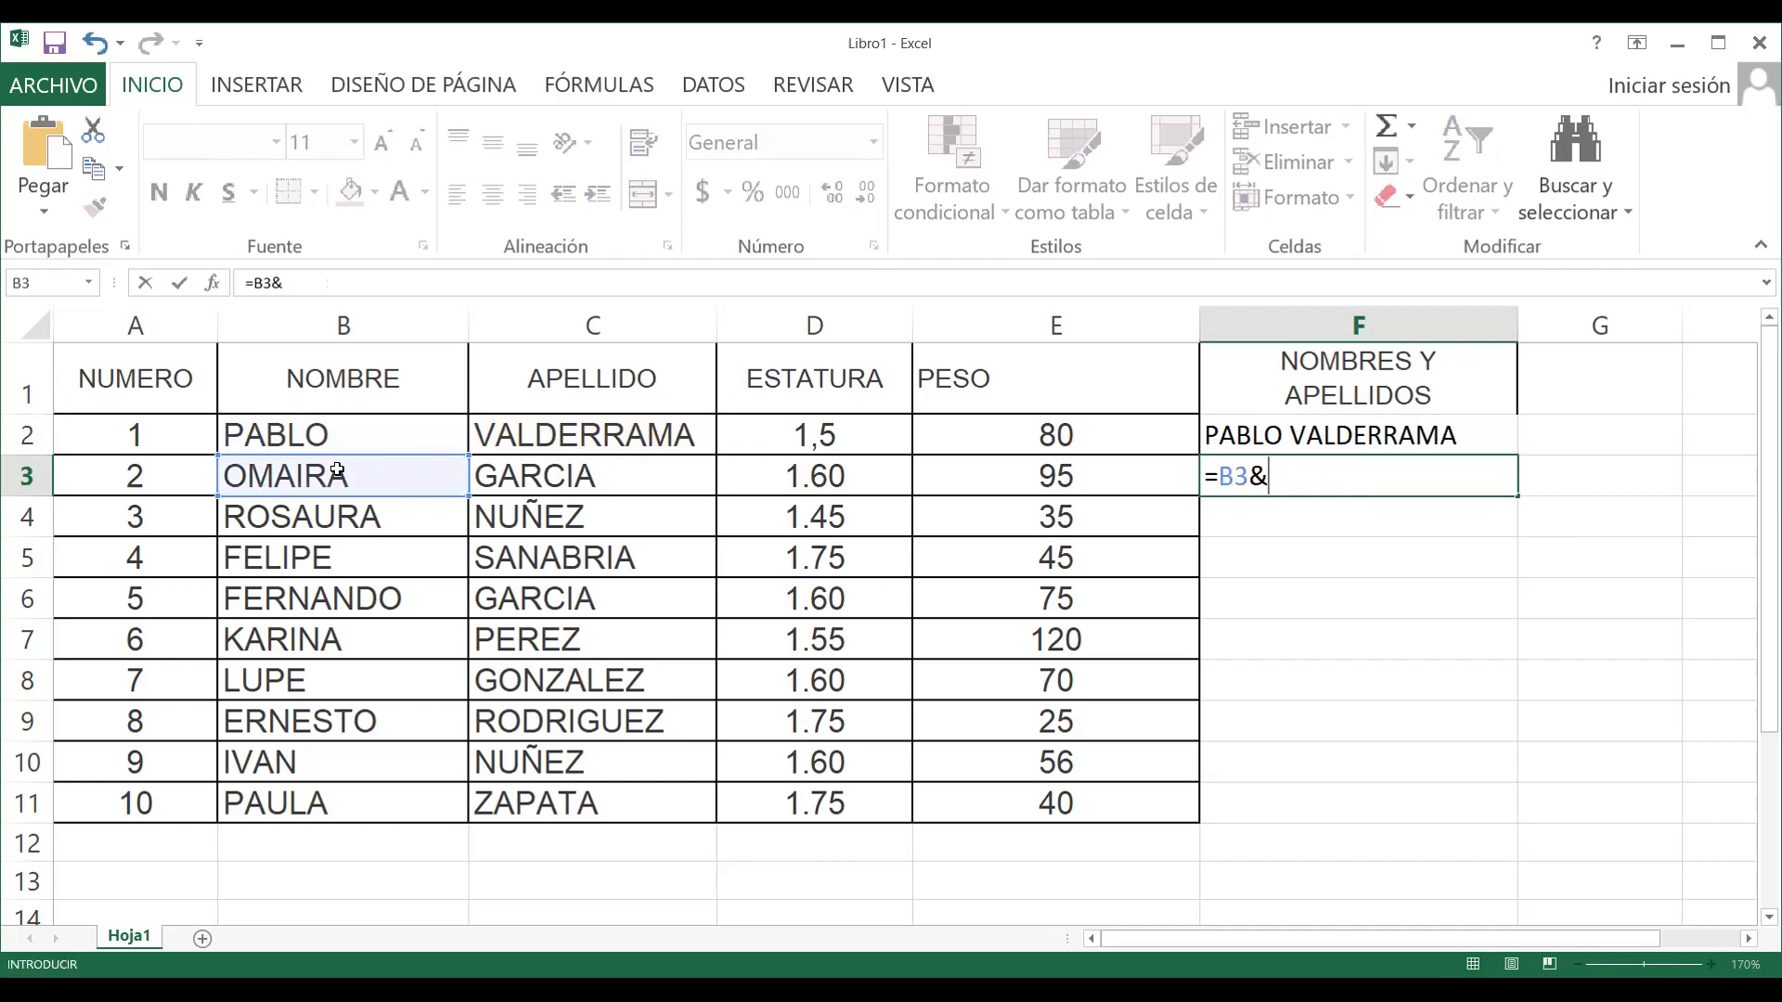
pyautogui.write('" "')
pyautogui.write('&')
pyautogui.click(588, 467)
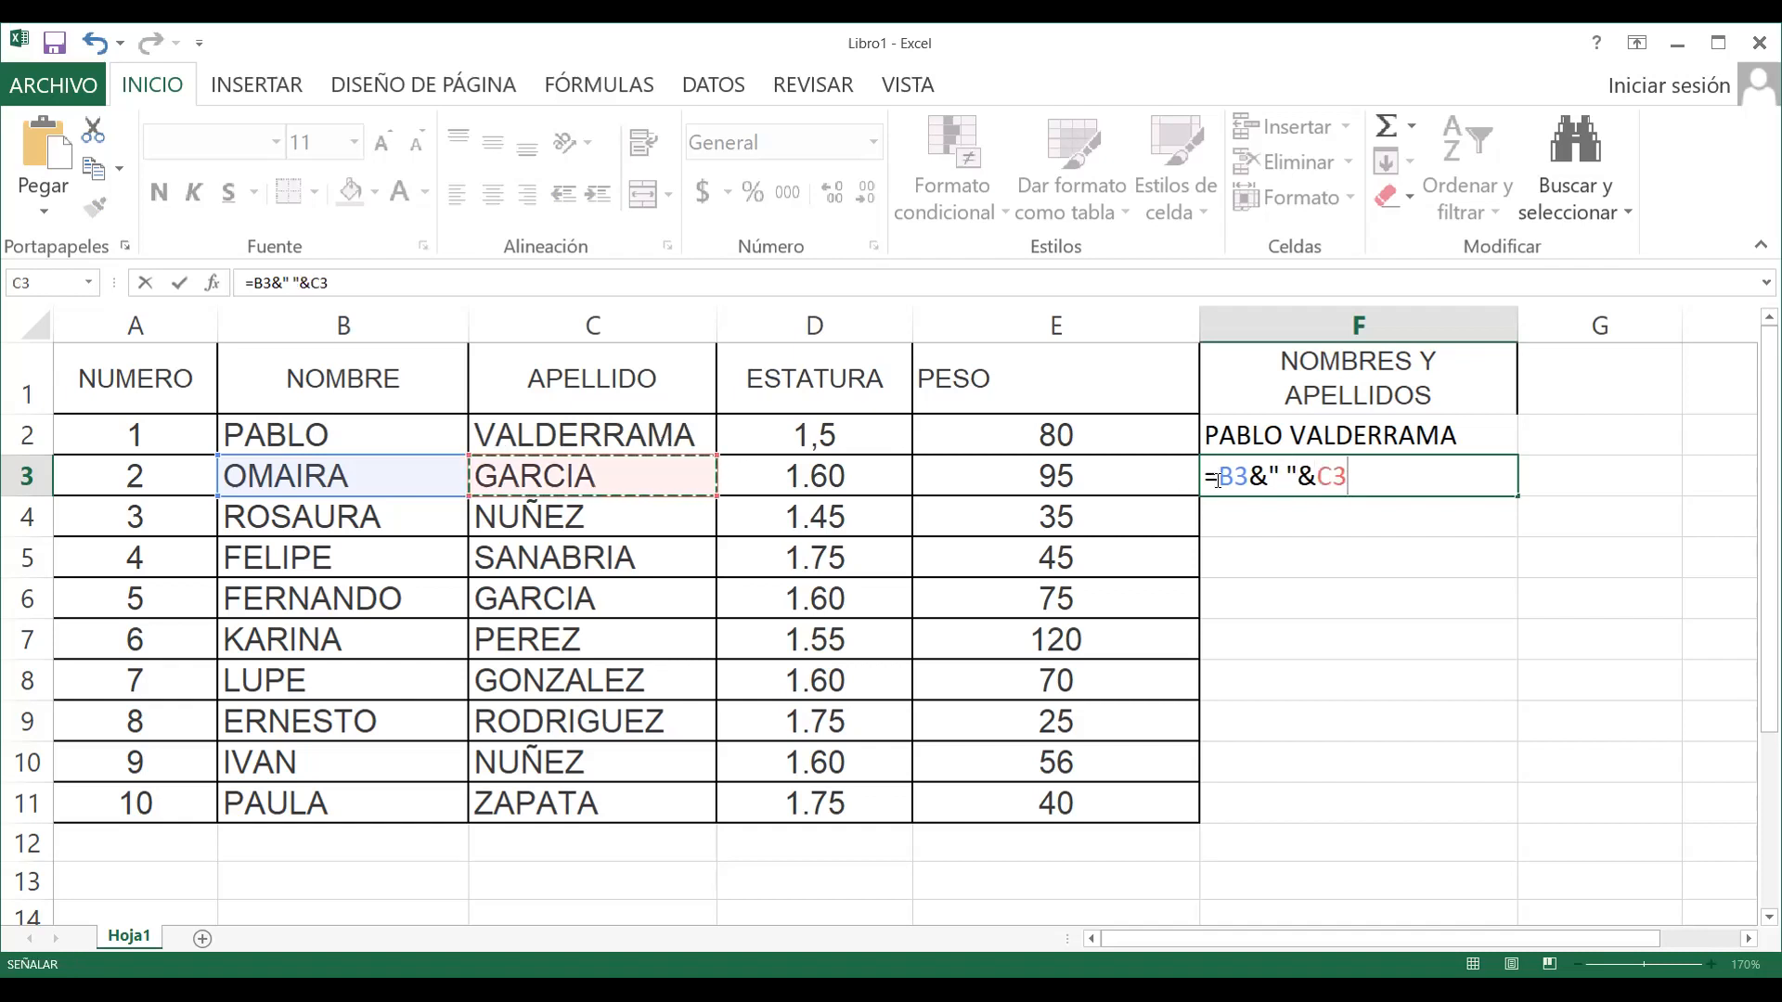
pyautogui.press('Return')
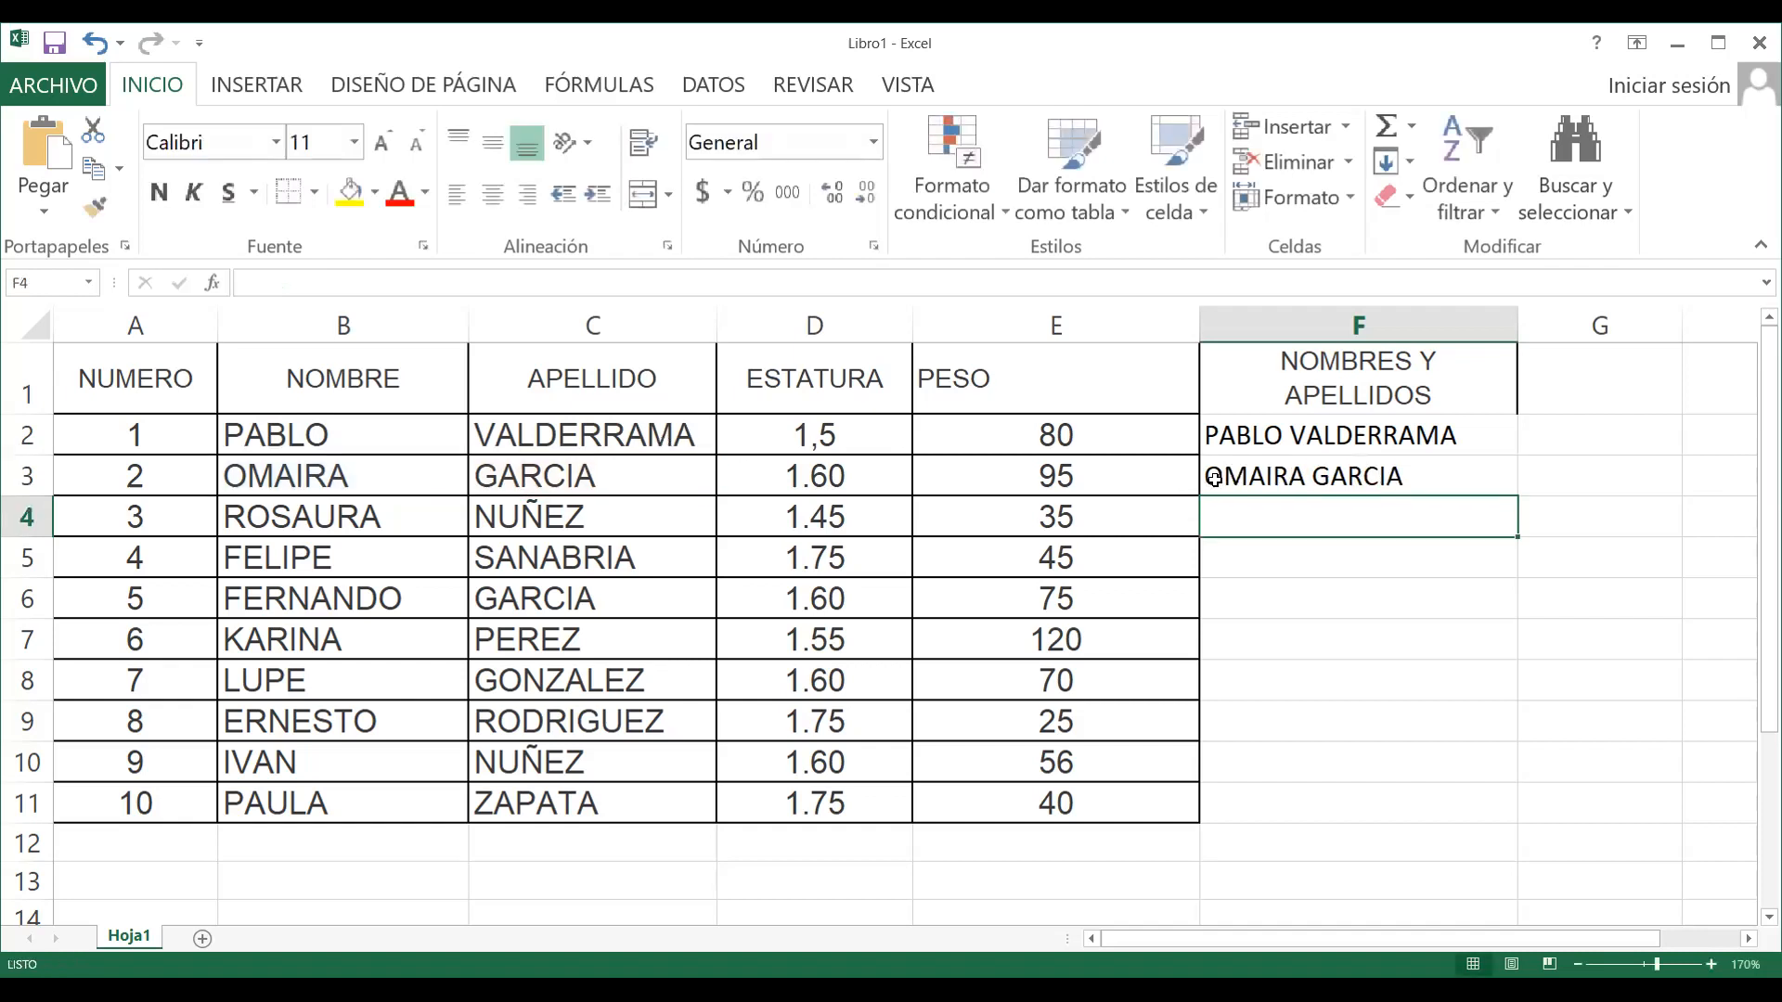
# Fill the name-and-surname formula from F2 down through F11 for all the records
pyautogui.click(1475, 433)
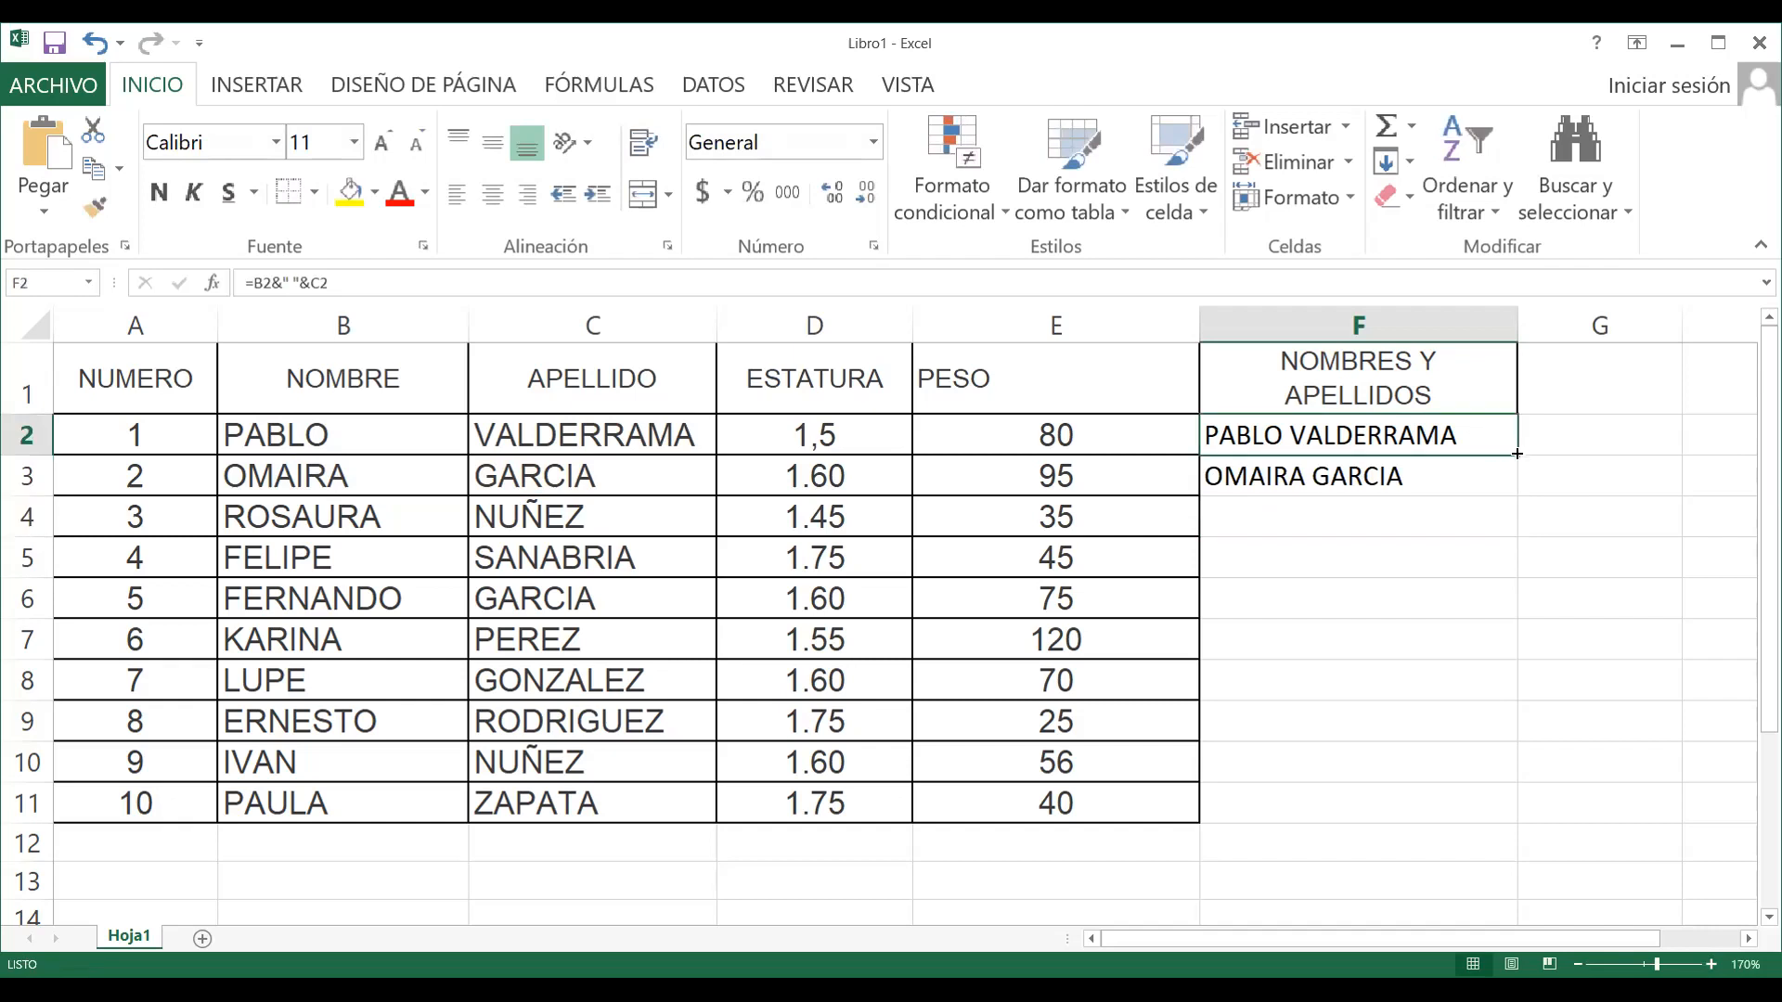
pyautogui.moveTo(1516, 454); pyautogui.dragTo(1501, 814)
pyautogui.click(1448, 710)
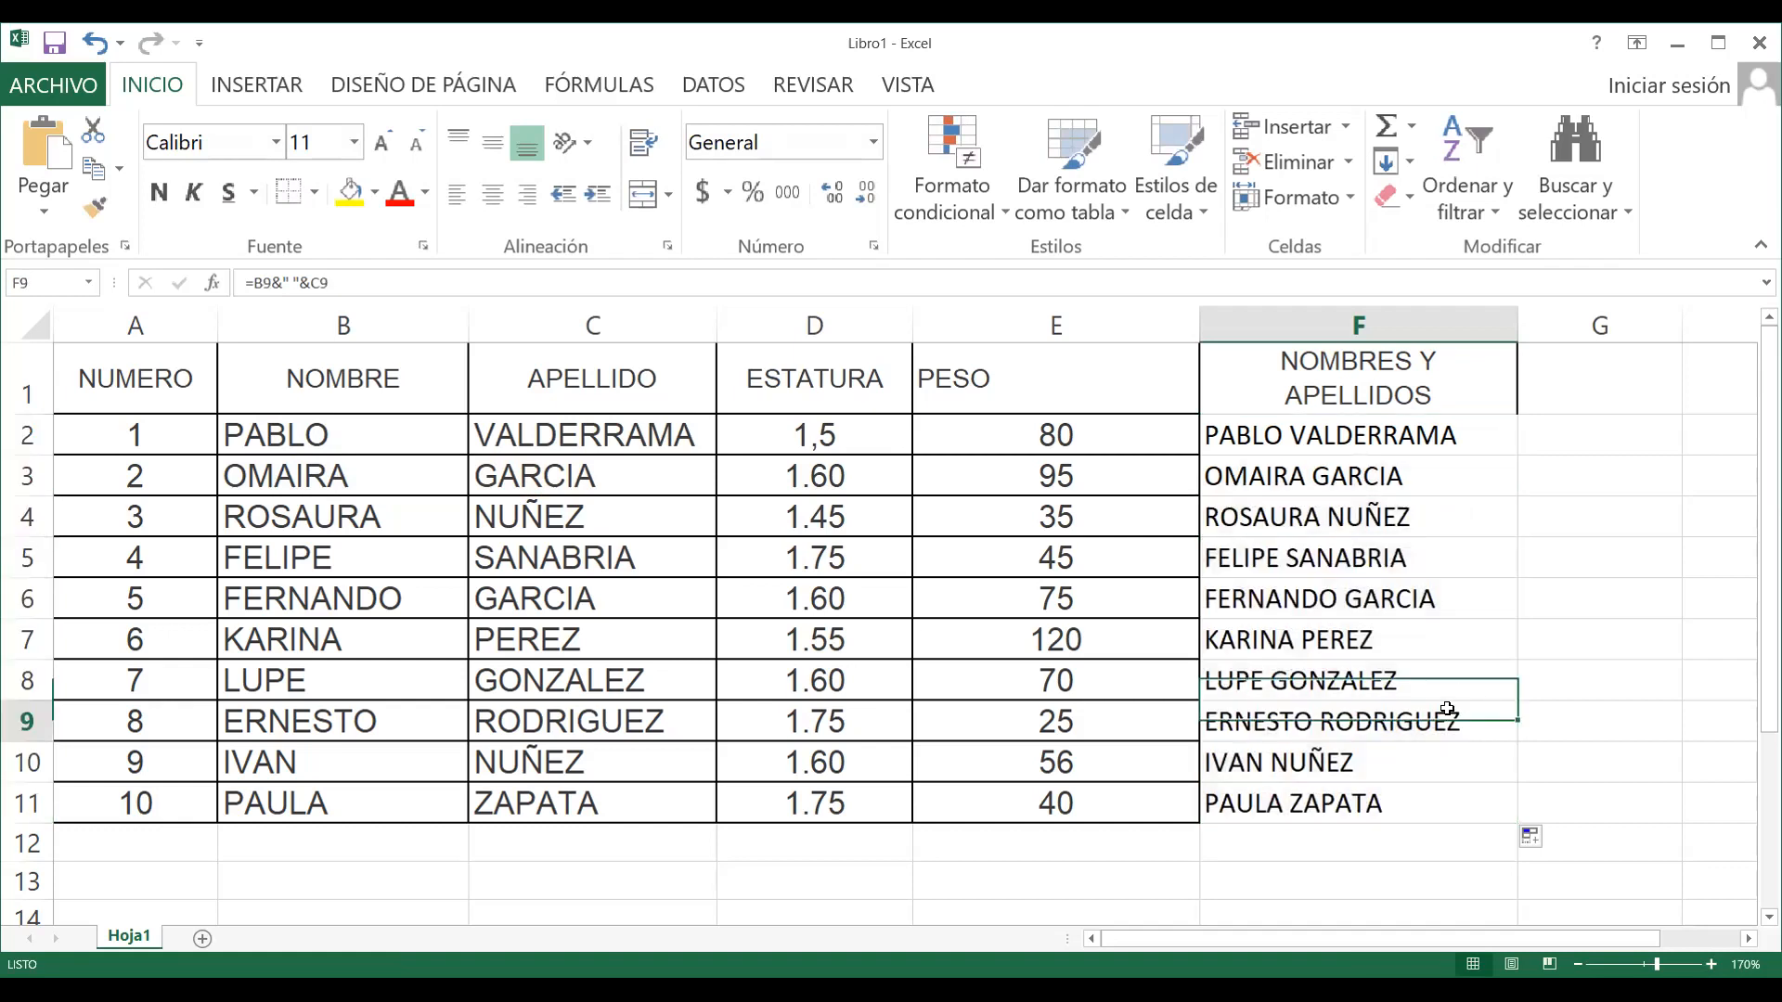
# Apply all borders to the NOMBRES Y APELLIDOS column, cells F1 to F11
pyautogui.moveTo(1329, 388); pyautogui.dragTo(1323, 782)
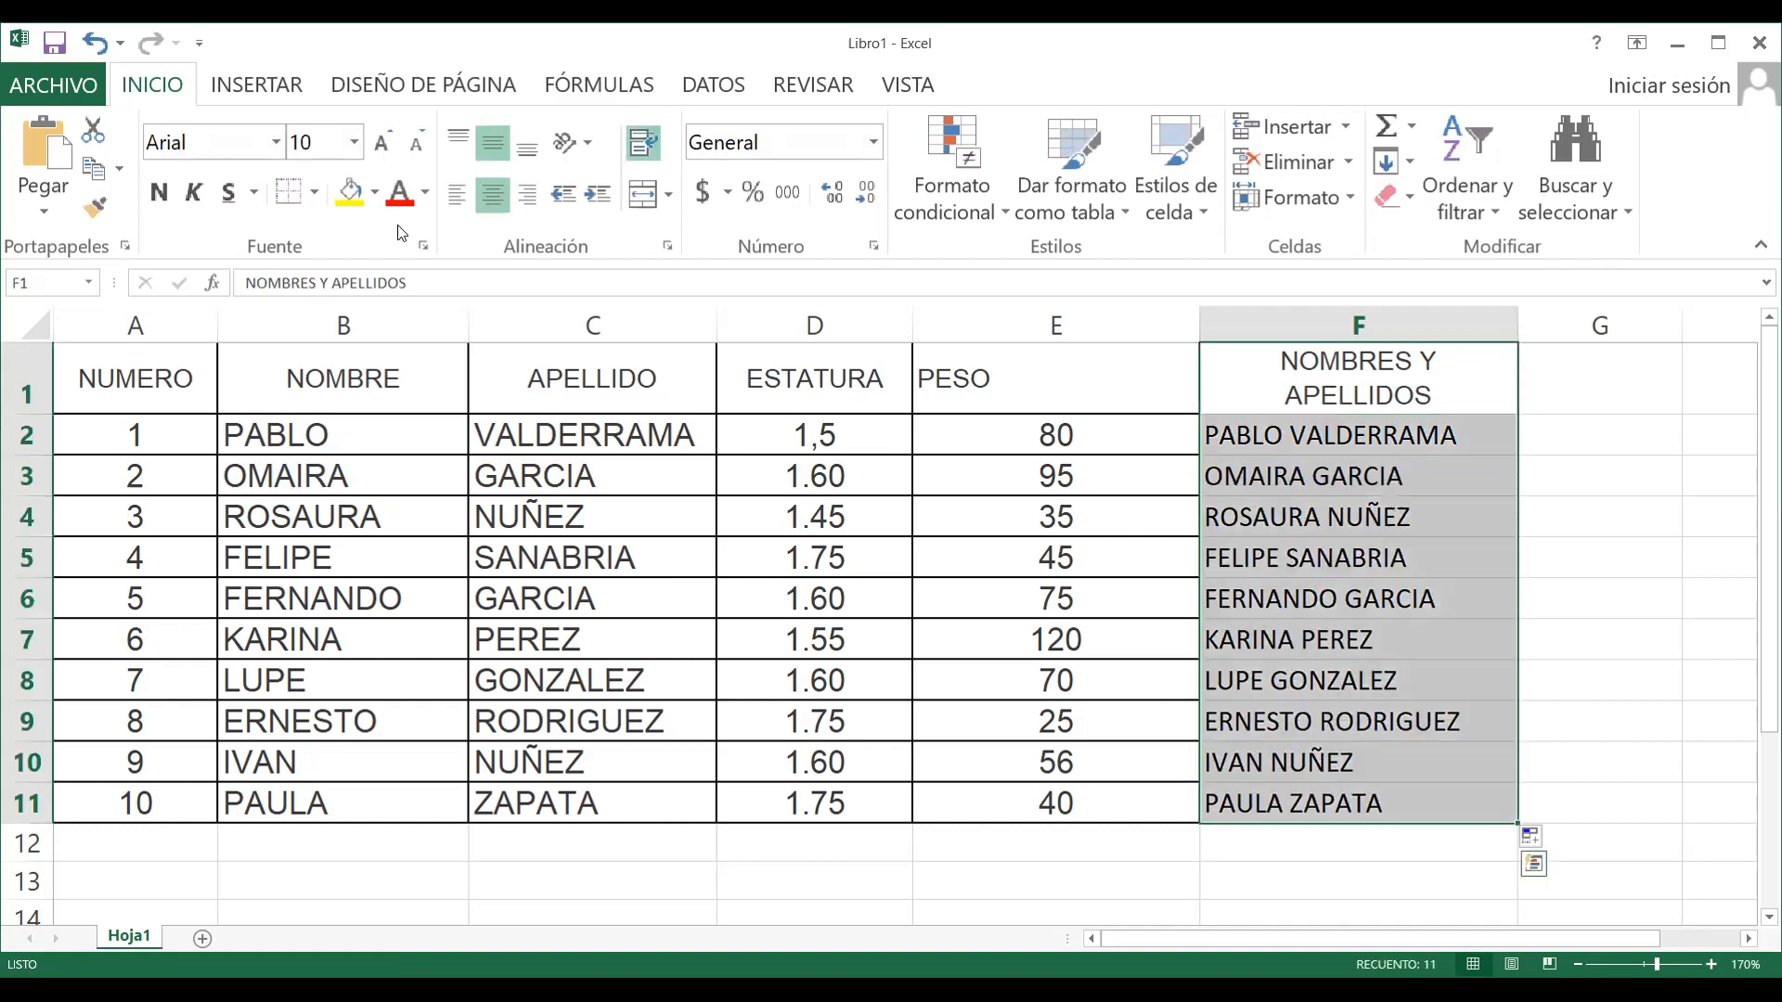
pyautogui.click(313, 197)
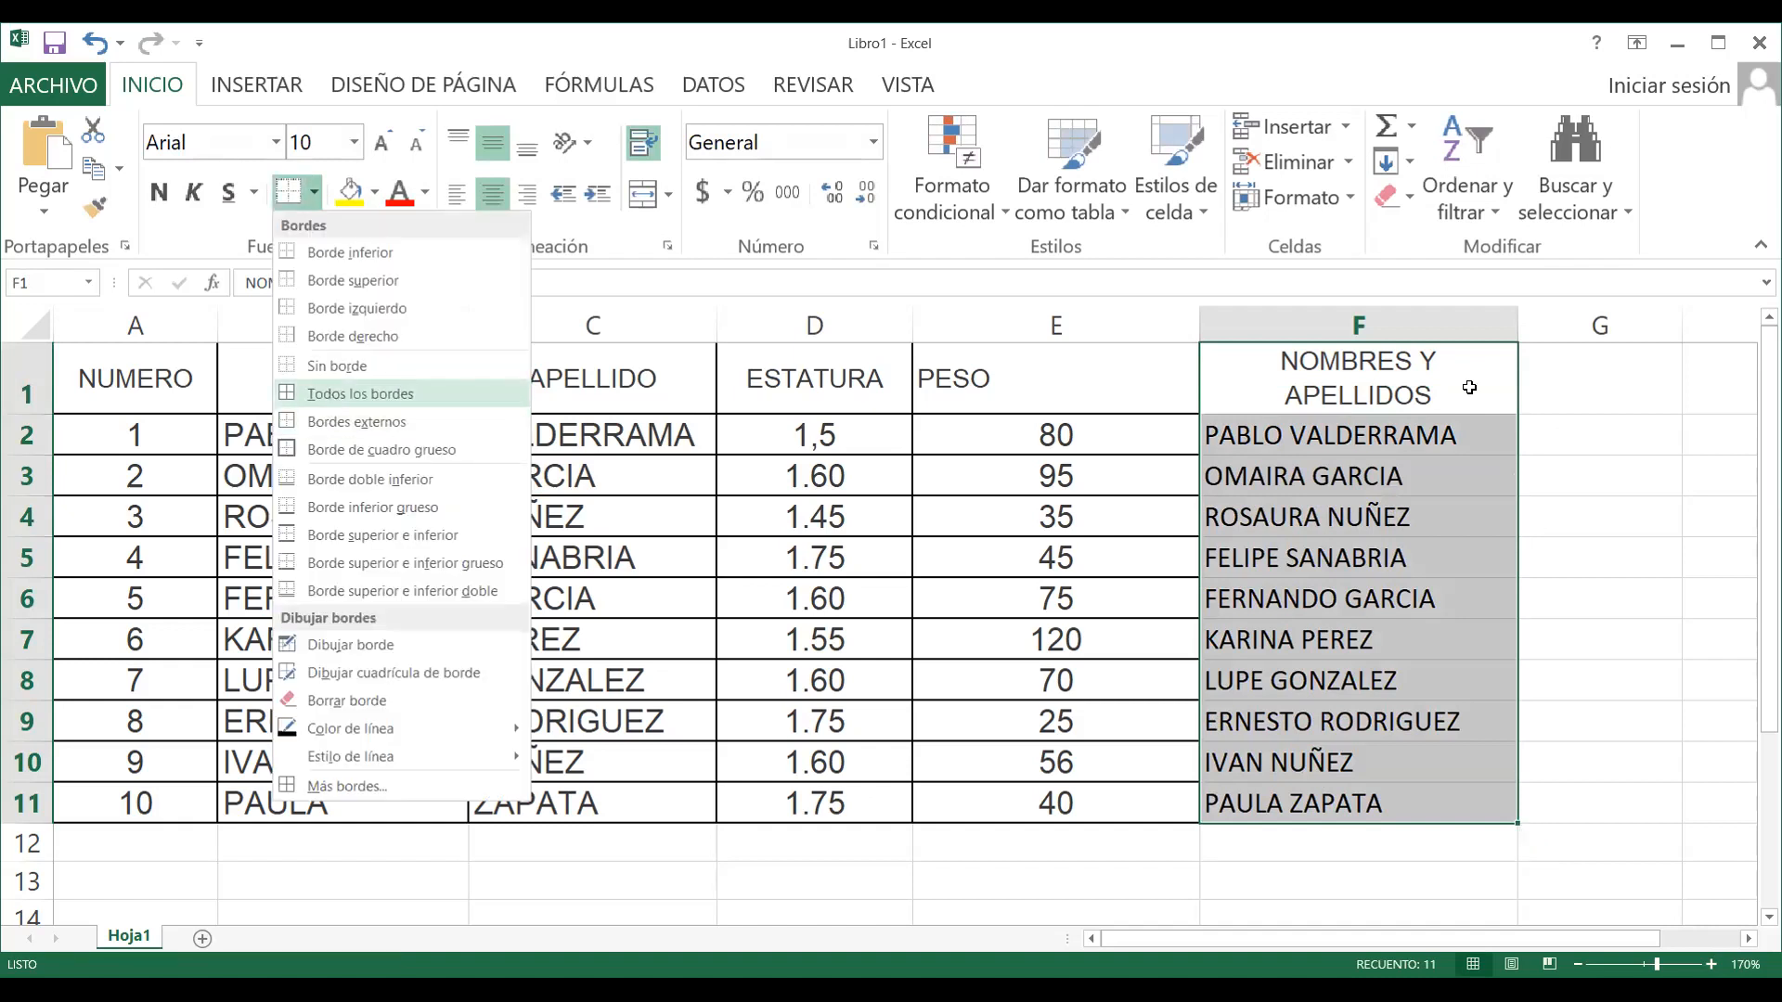
pyautogui.click(1420, 387)
pyautogui.click(1540, 478)
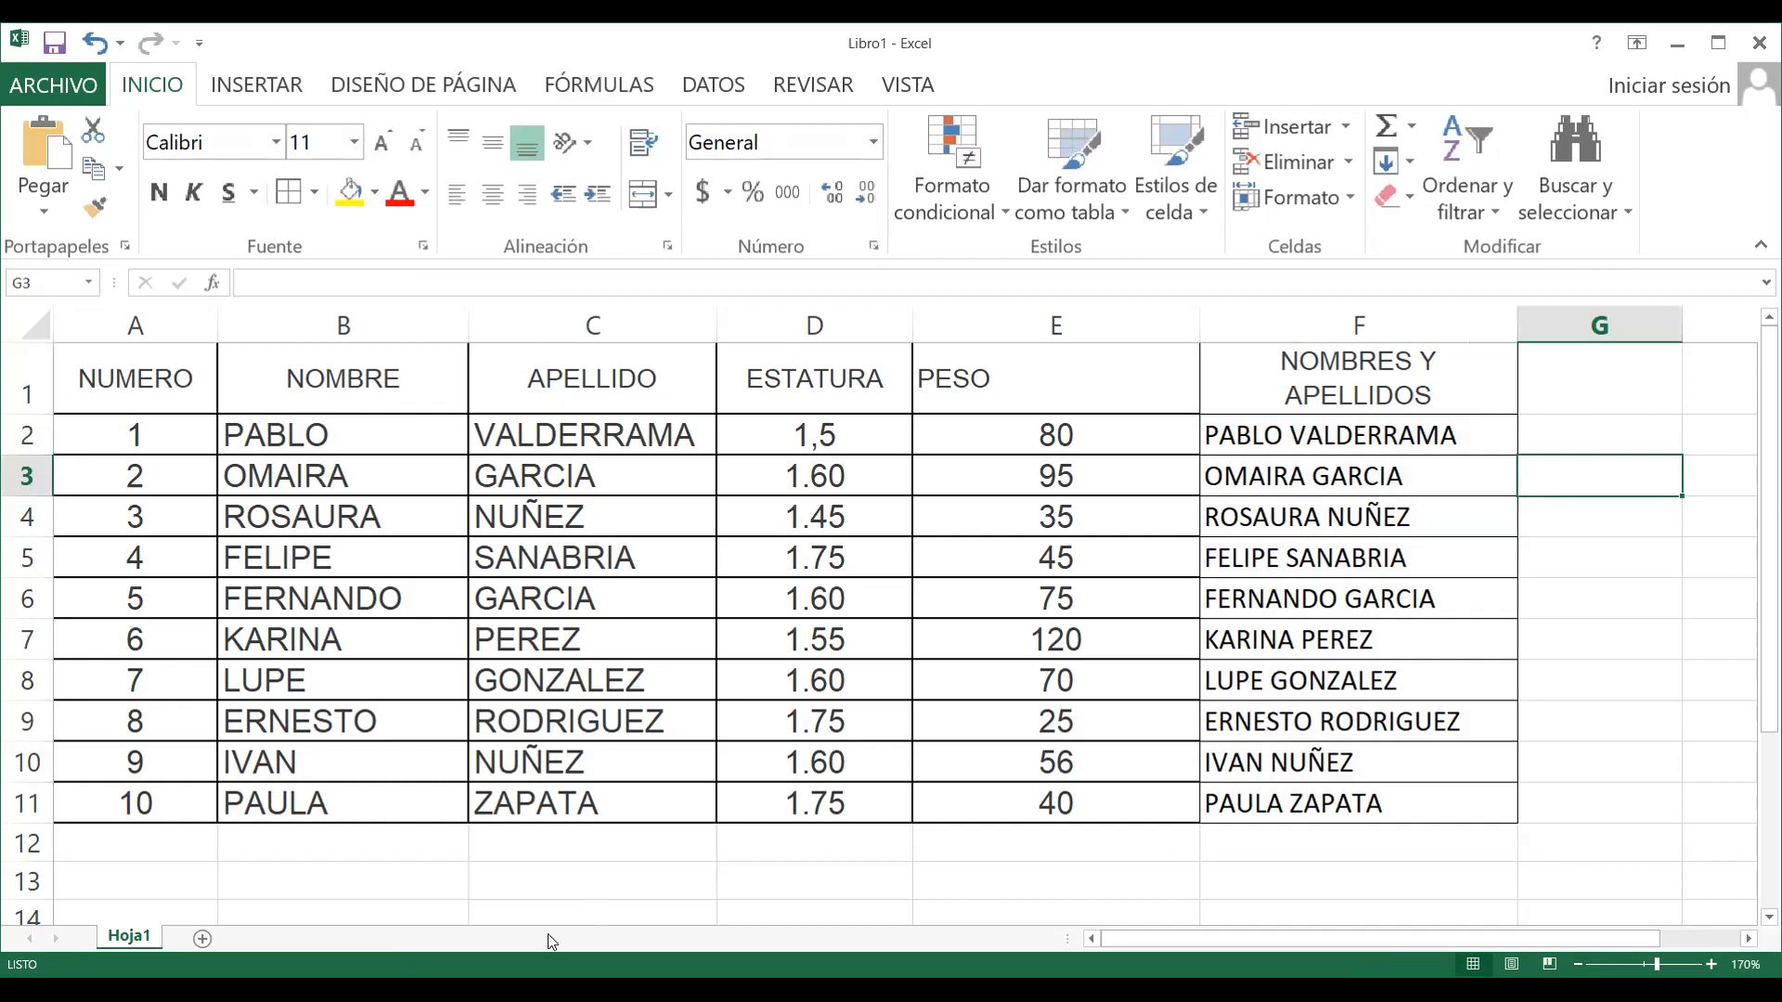
# Examine the joining formulas in the upper cells of column F, along with the NOMBRES Y APELLIDOS heading
pyautogui.click(1418, 433)
pyautogui.click(1417, 474)
pyautogui.click(1411, 517)
pyautogui.click(1355, 561)
pyautogui.click(1367, 594)
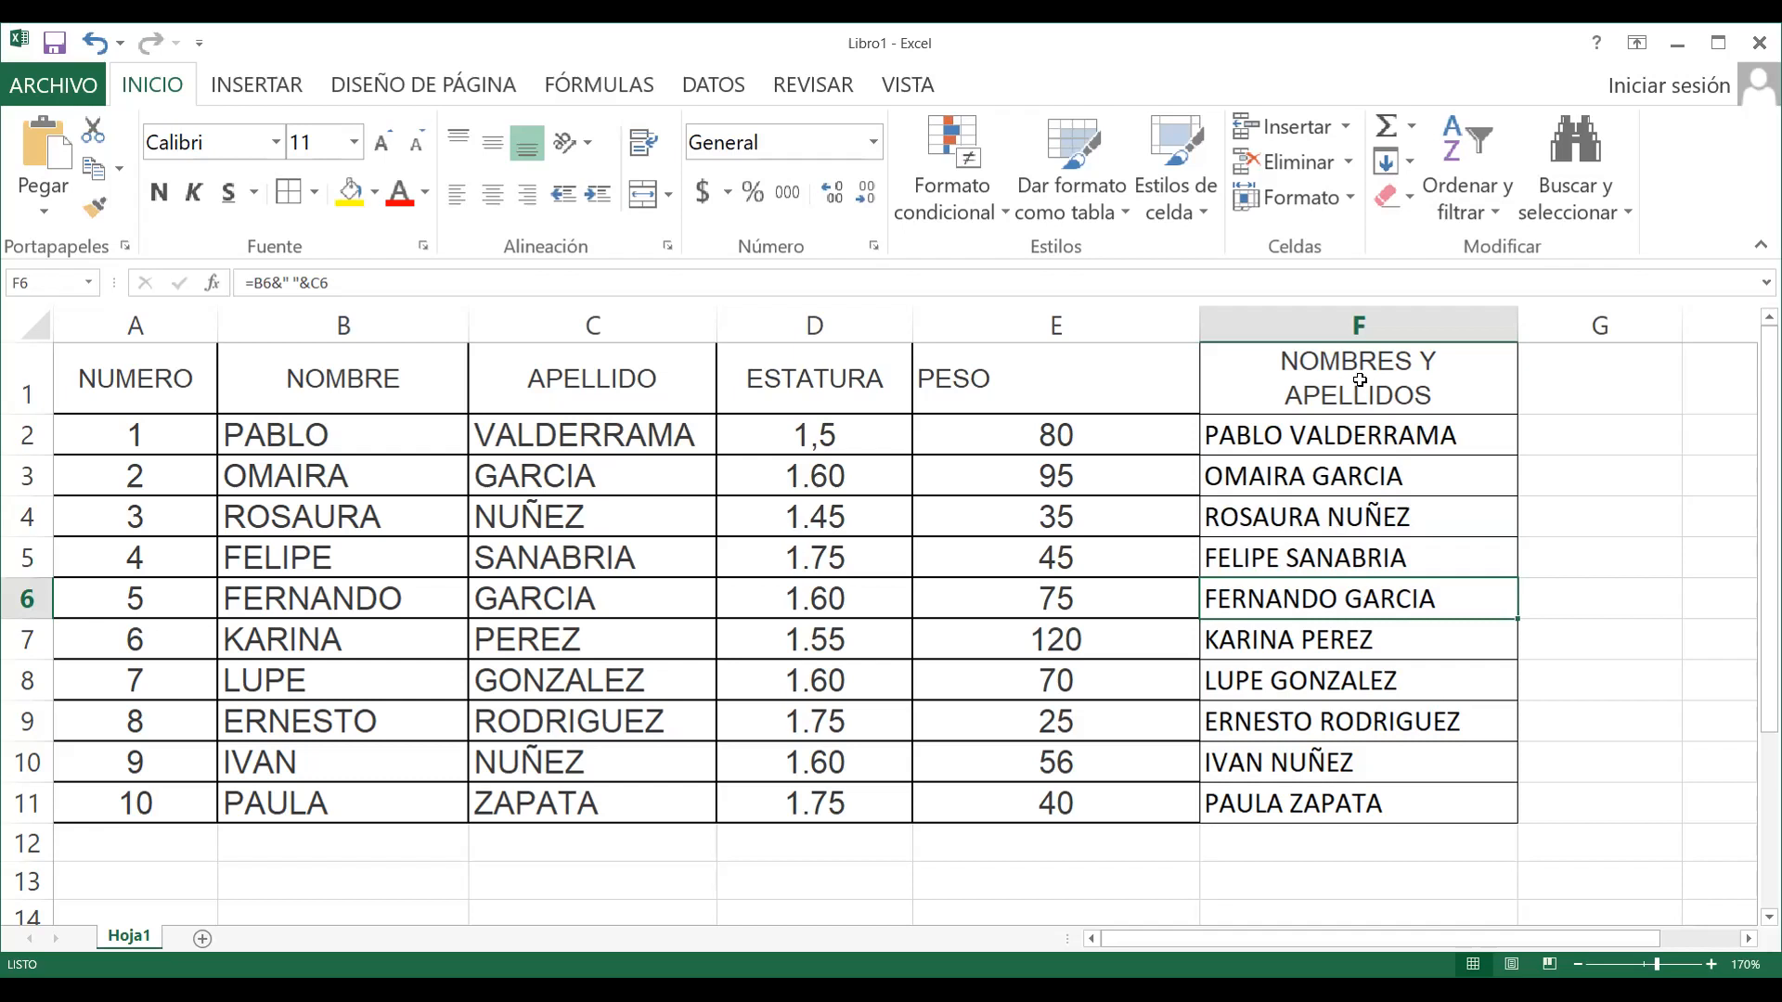
pyautogui.click(1283, 432)
pyautogui.click(1309, 368)
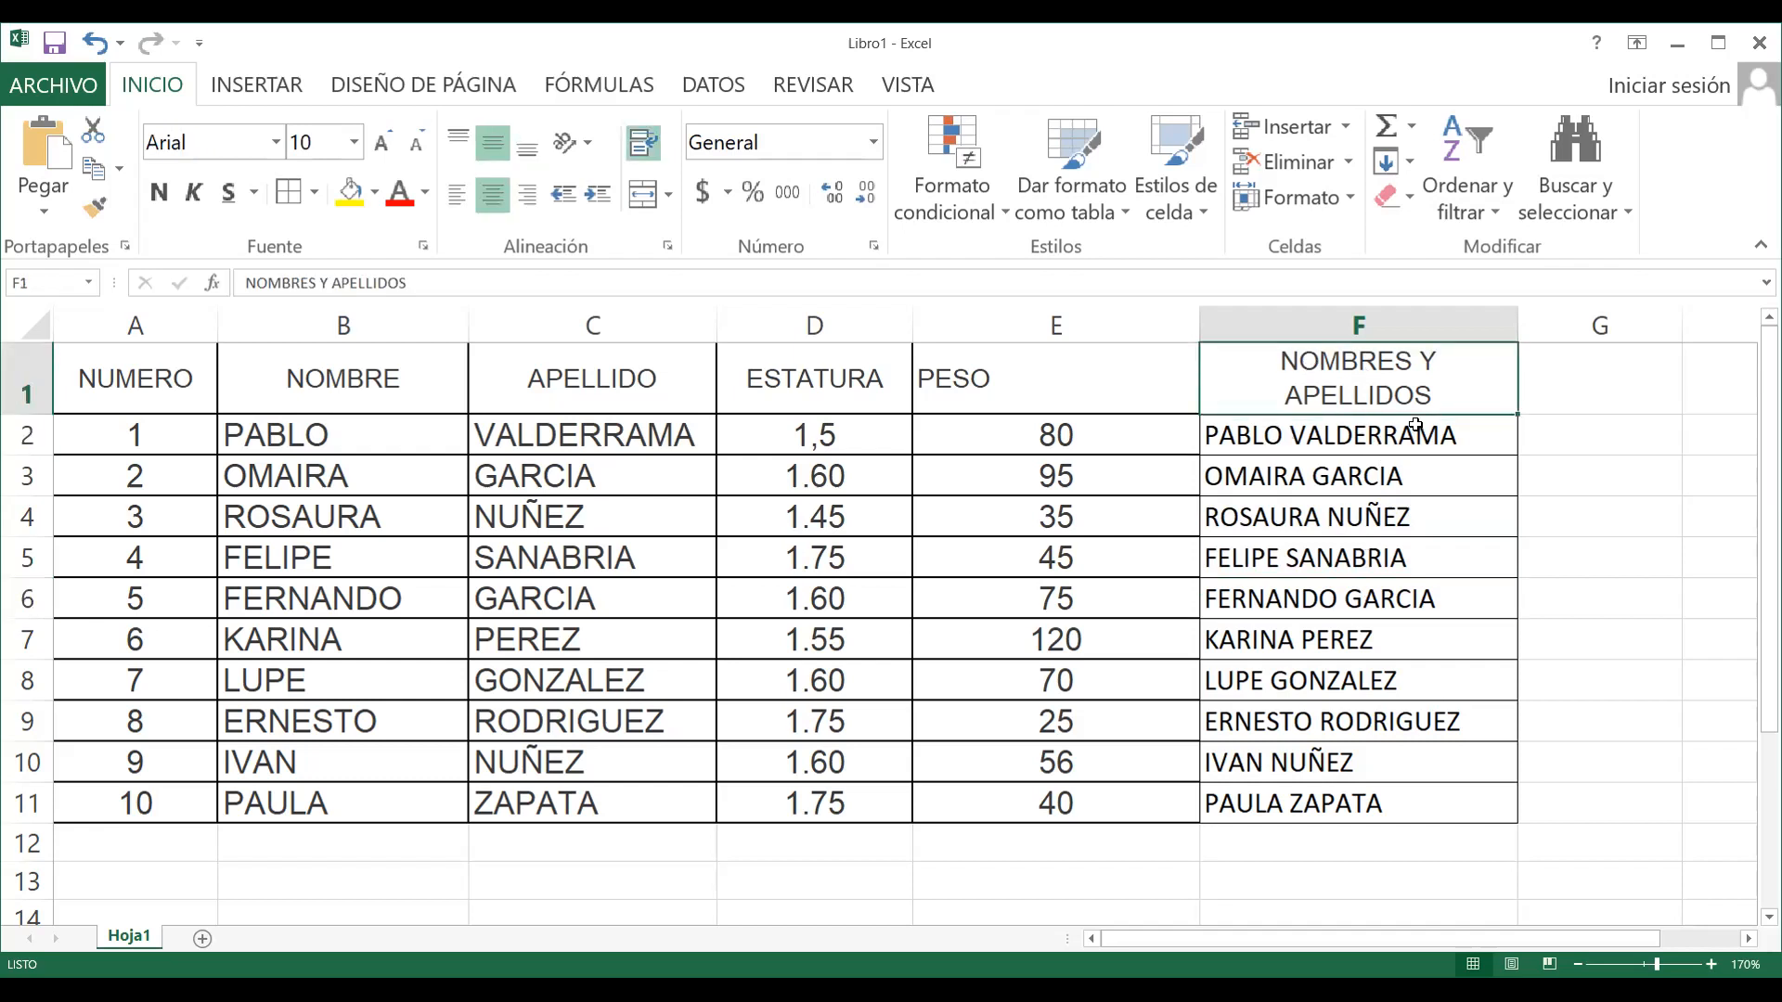
pyautogui.click(1416, 425)
pyautogui.click(1374, 475)
pyautogui.click(1420, 527)
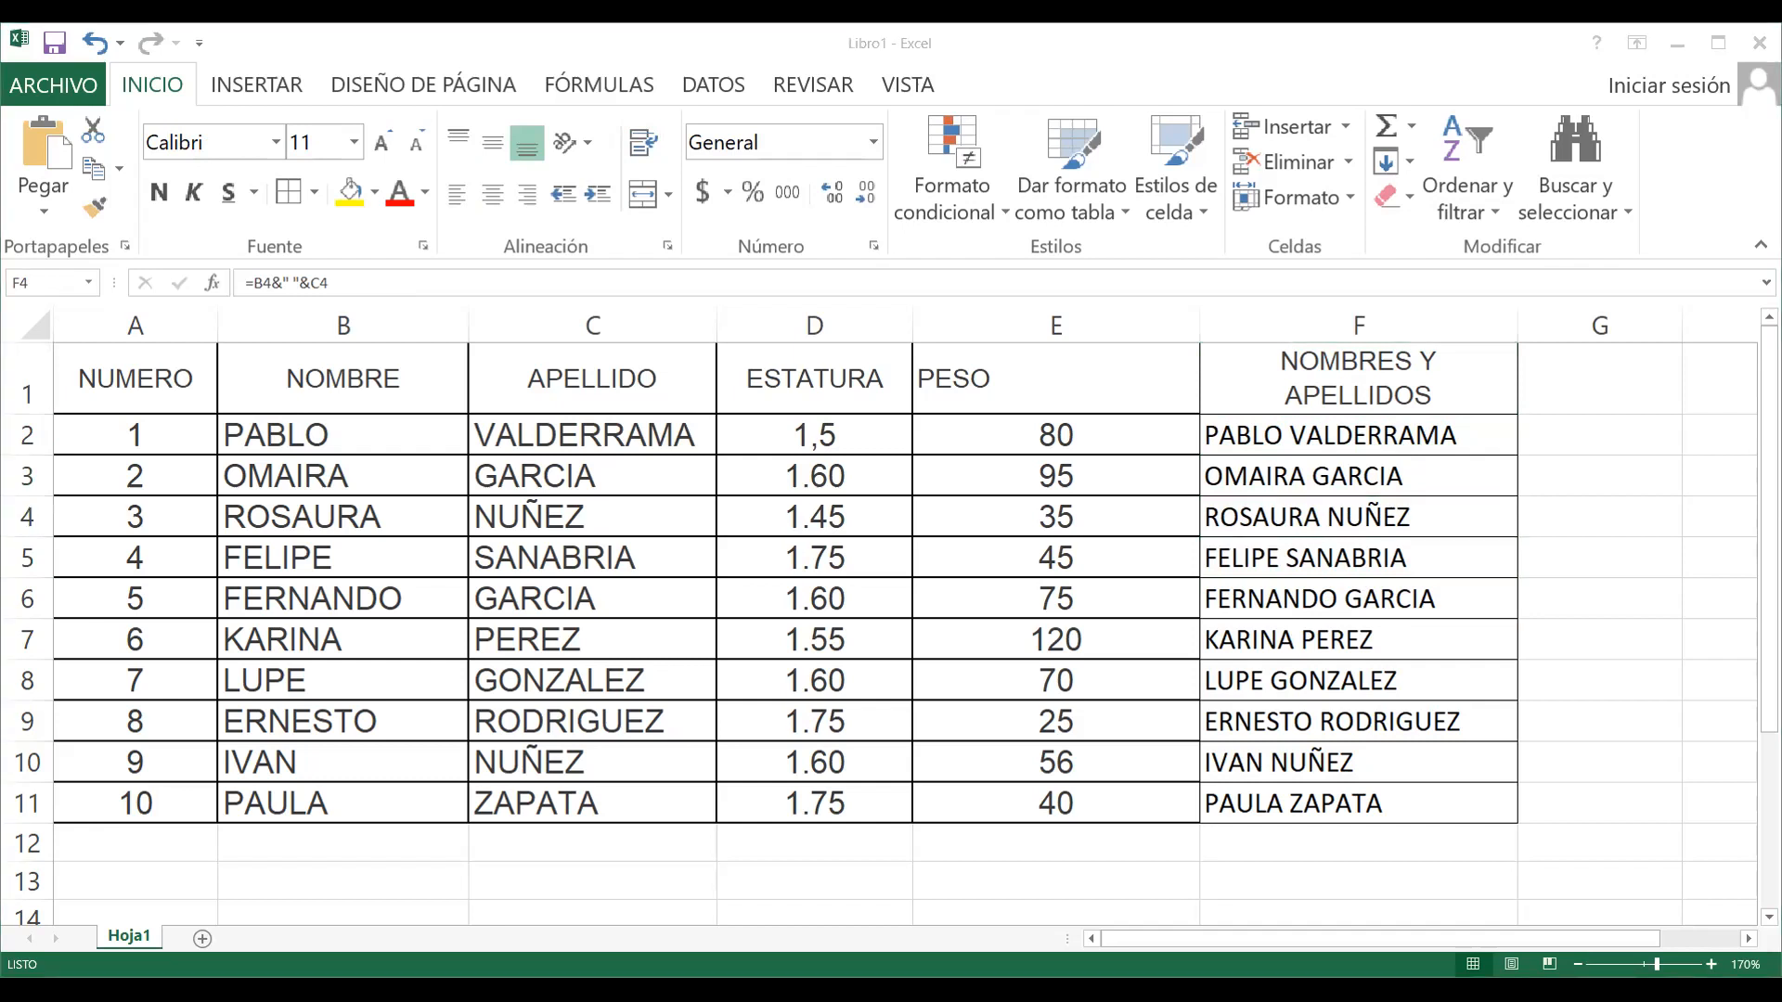
# Switch to the Word document Guia 8 excel and review instruction 3 and the instructions that follow it
pyautogui.hotkey('alt', 'Tab')
pyautogui.scroll(-6, 1254, 451)
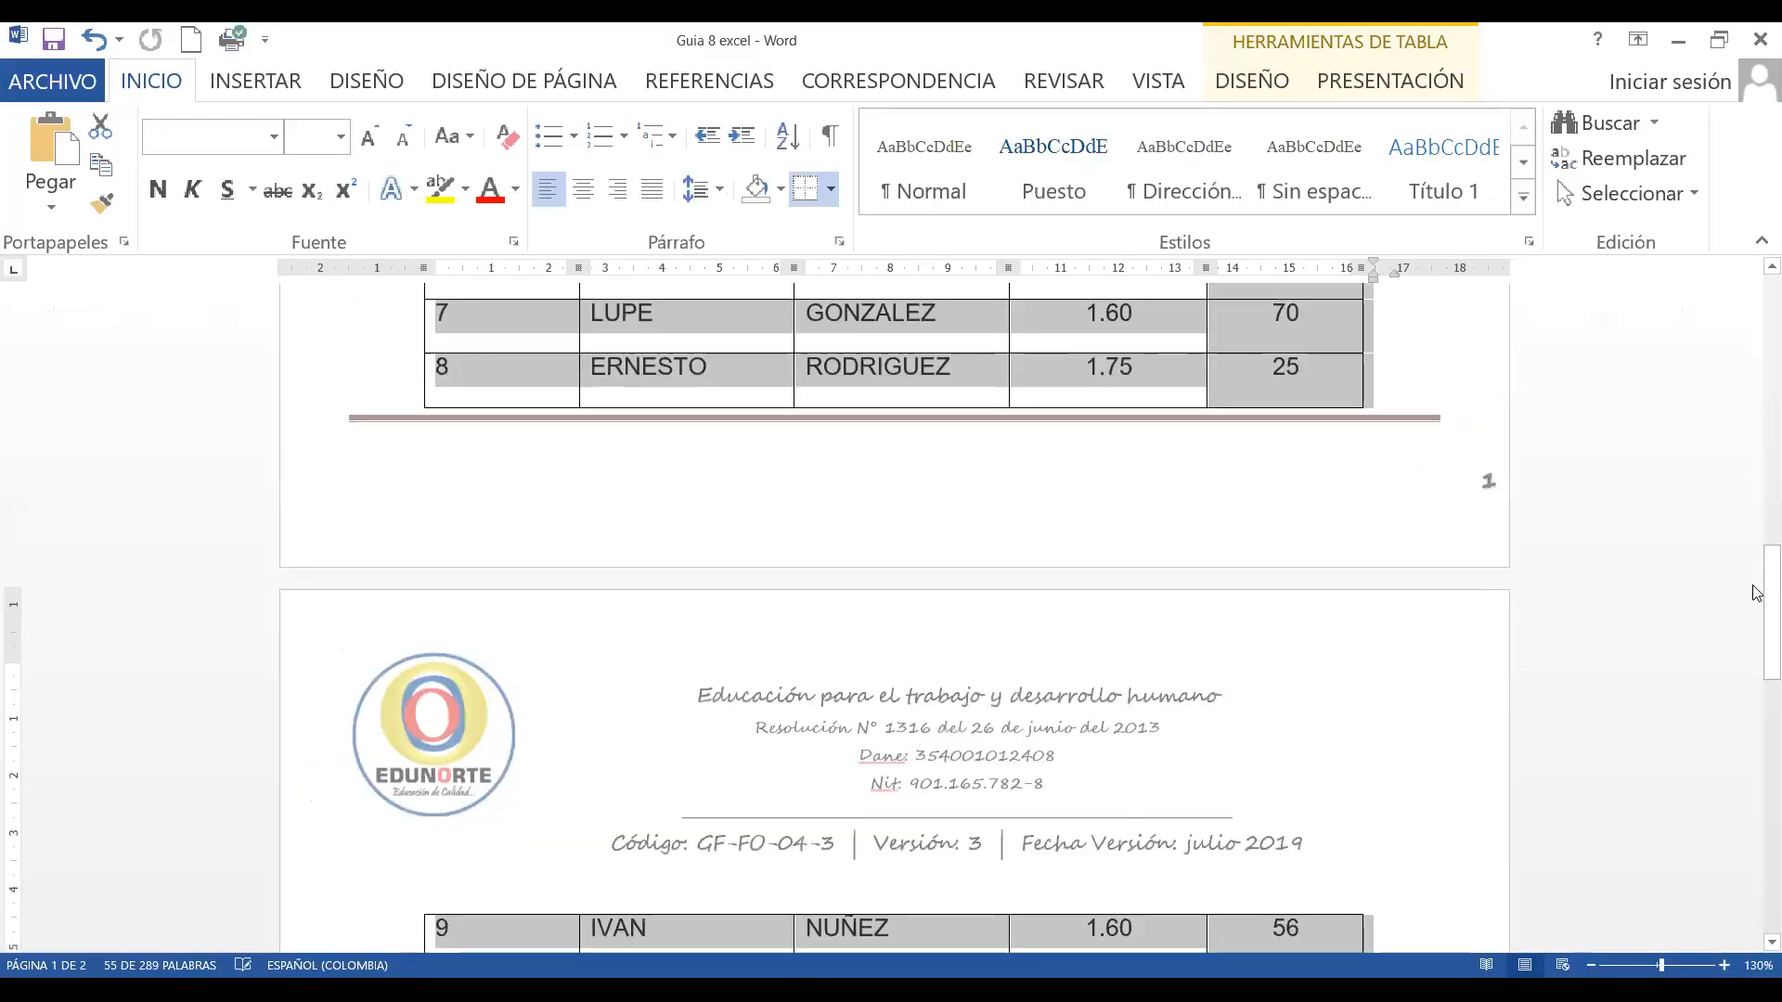
pyautogui.scroll(-5, 1757, 634)
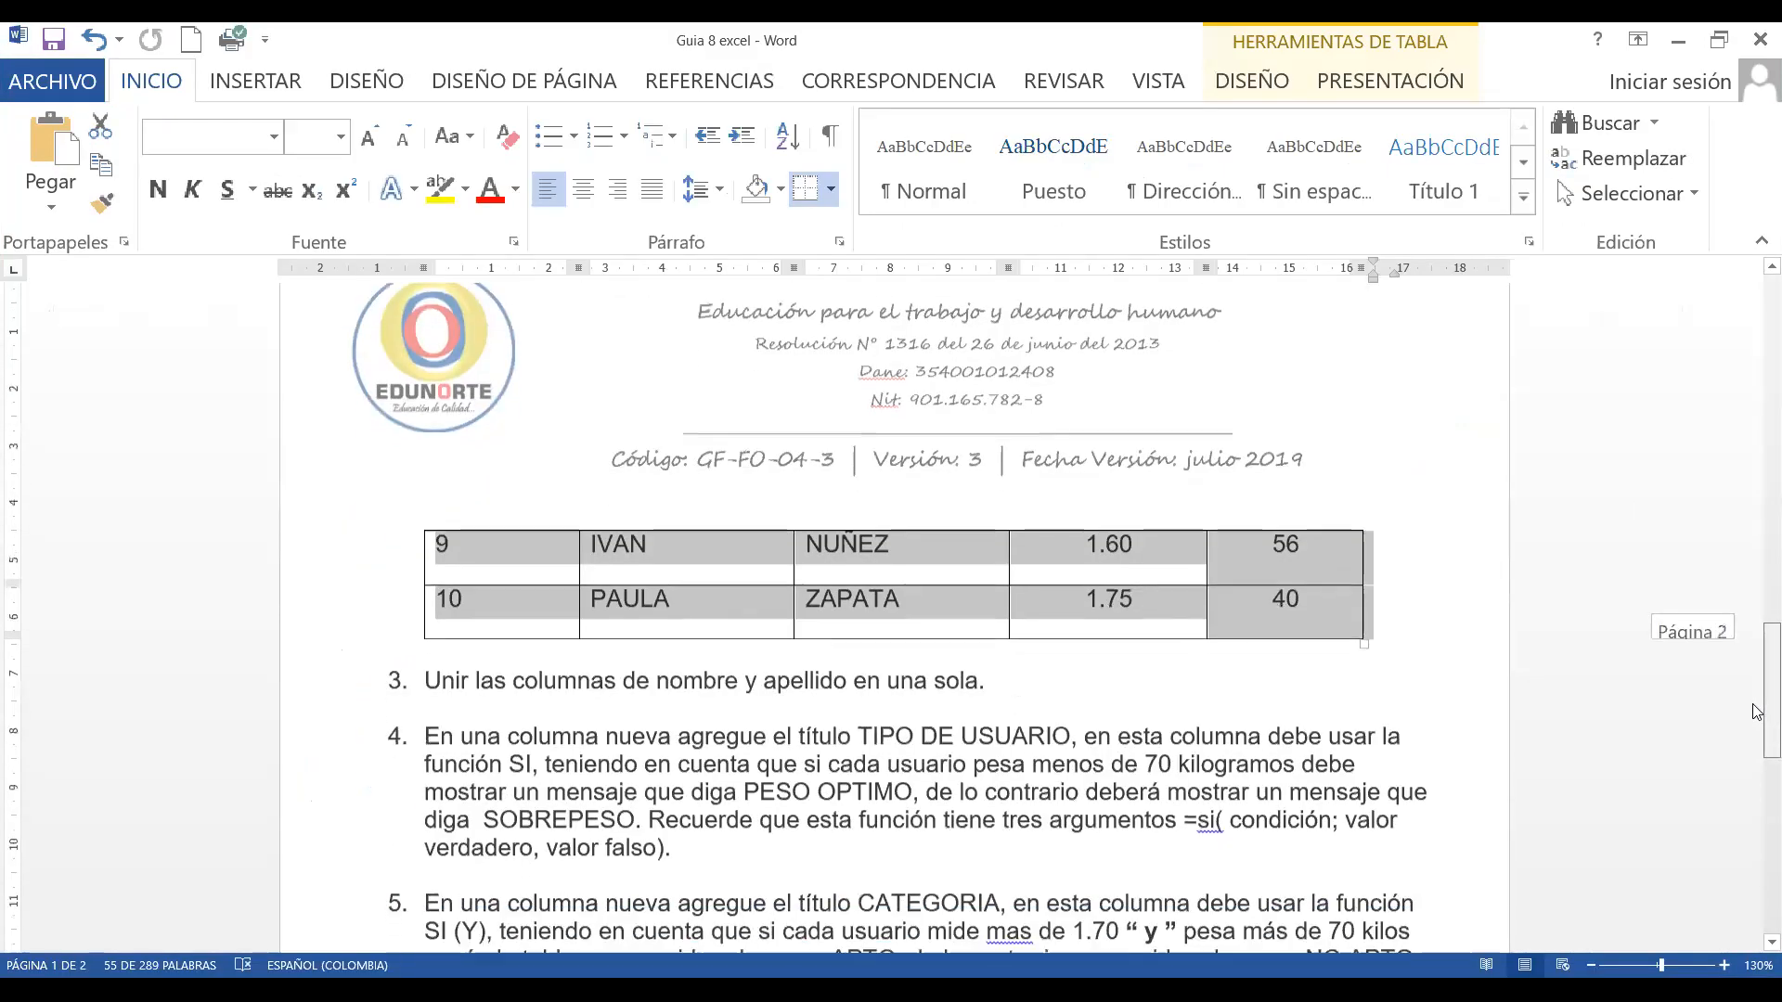
pyautogui.click(804, 677)
pyautogui.moveTo(425, 677); pyautogui.dragTo(999, 683)
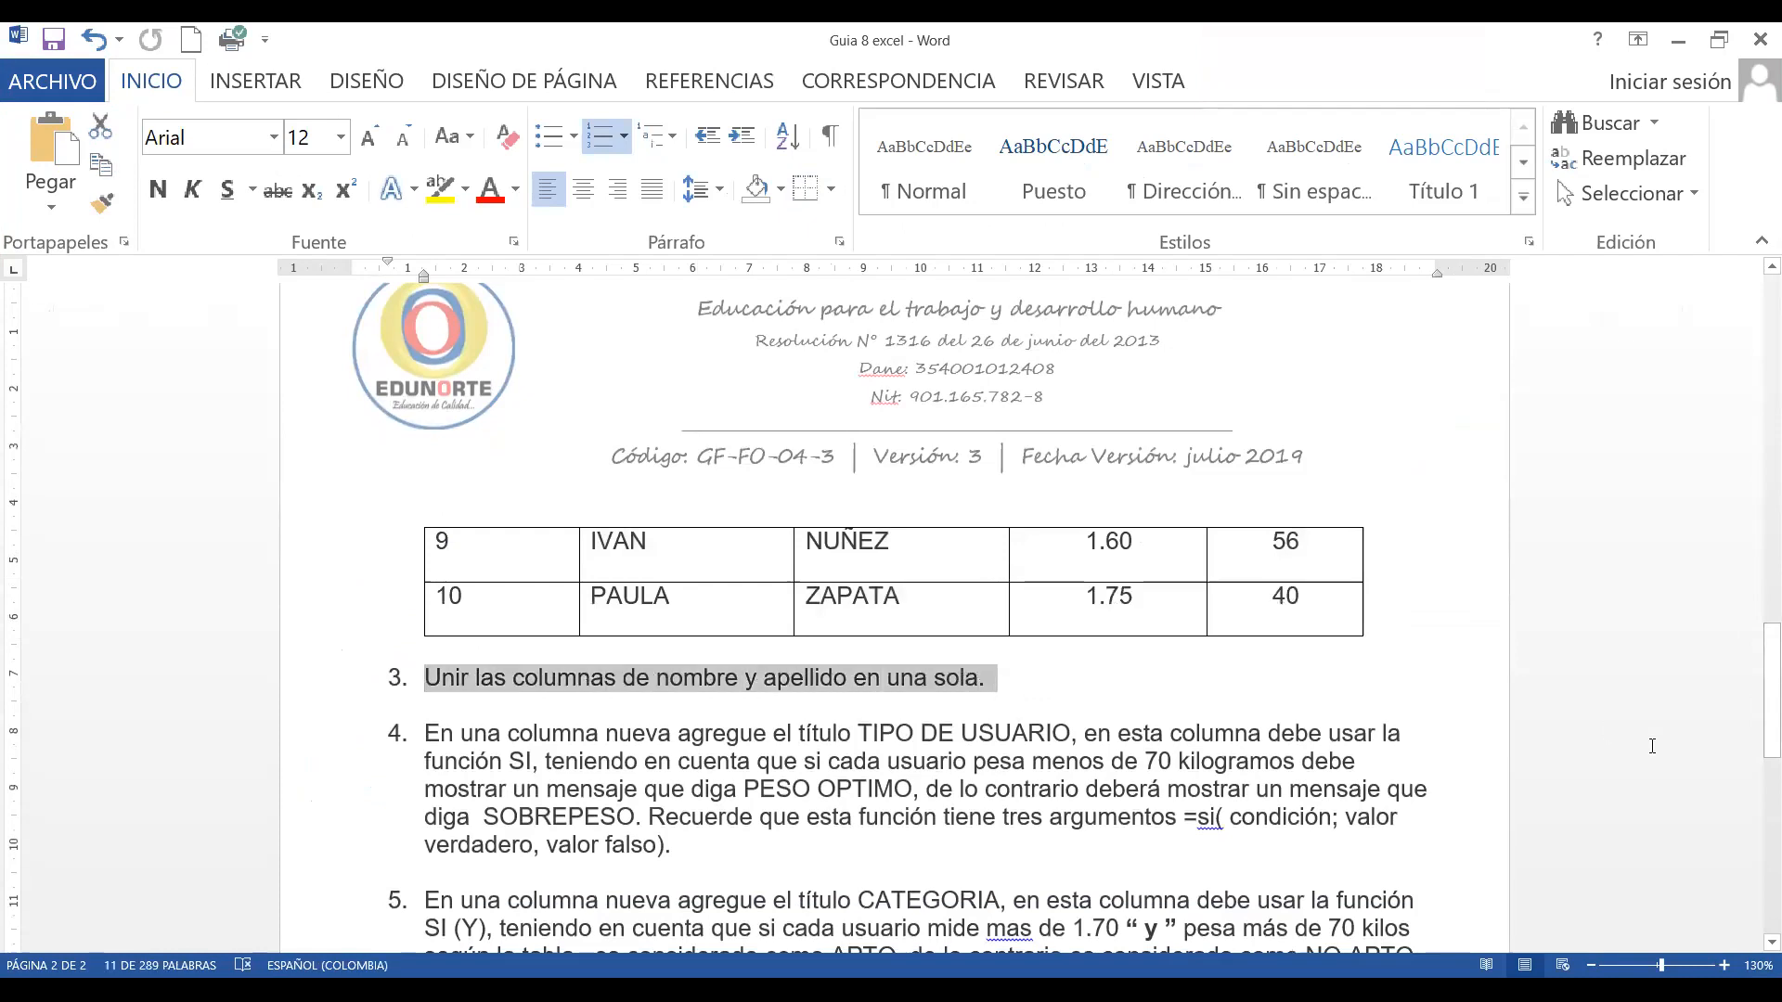
pyautogui.moveTo(1757, 682); pyautogui.dragTo(1757, 736)
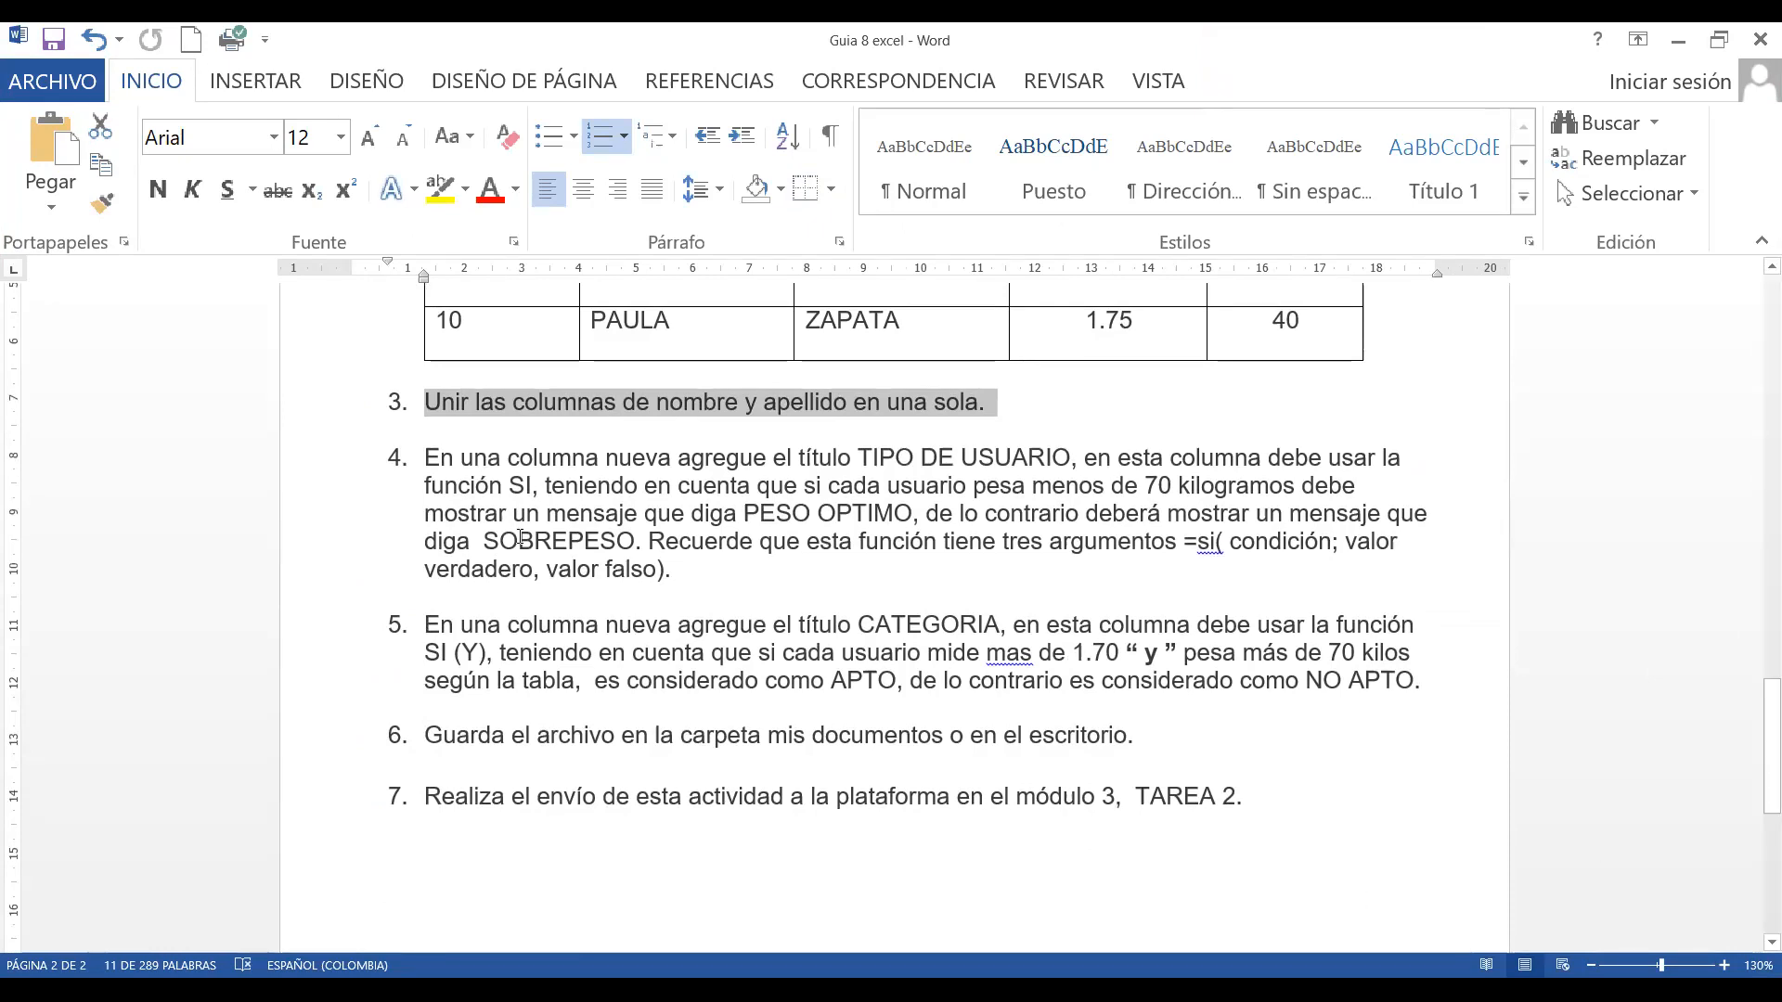
# Copy the full text of instruction 4 from Word and paste it into B13 of the Excel workbook Libro1
pyautogui.moveTo(428, 458); pyautogui.dragTo(688, 569)
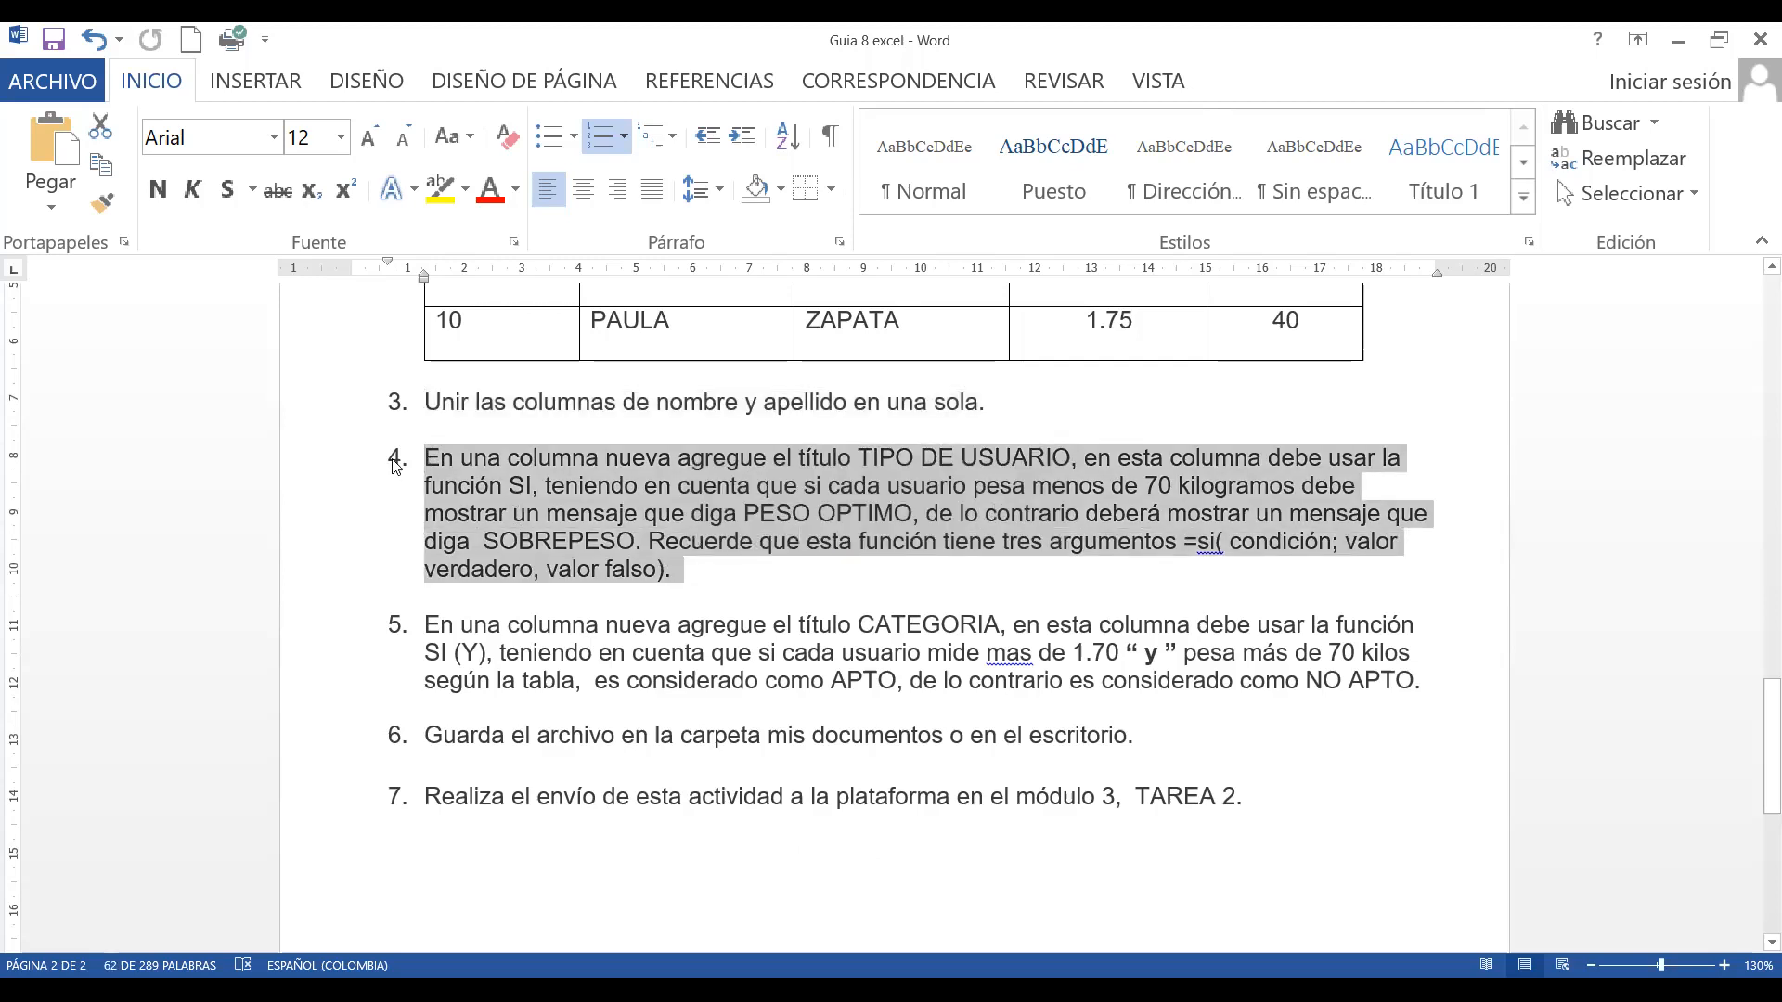
pyautogui.rightClick(489, 485)
pyautogui.press('Escape')
pyautogui.hotkey('alt', 'Tab')
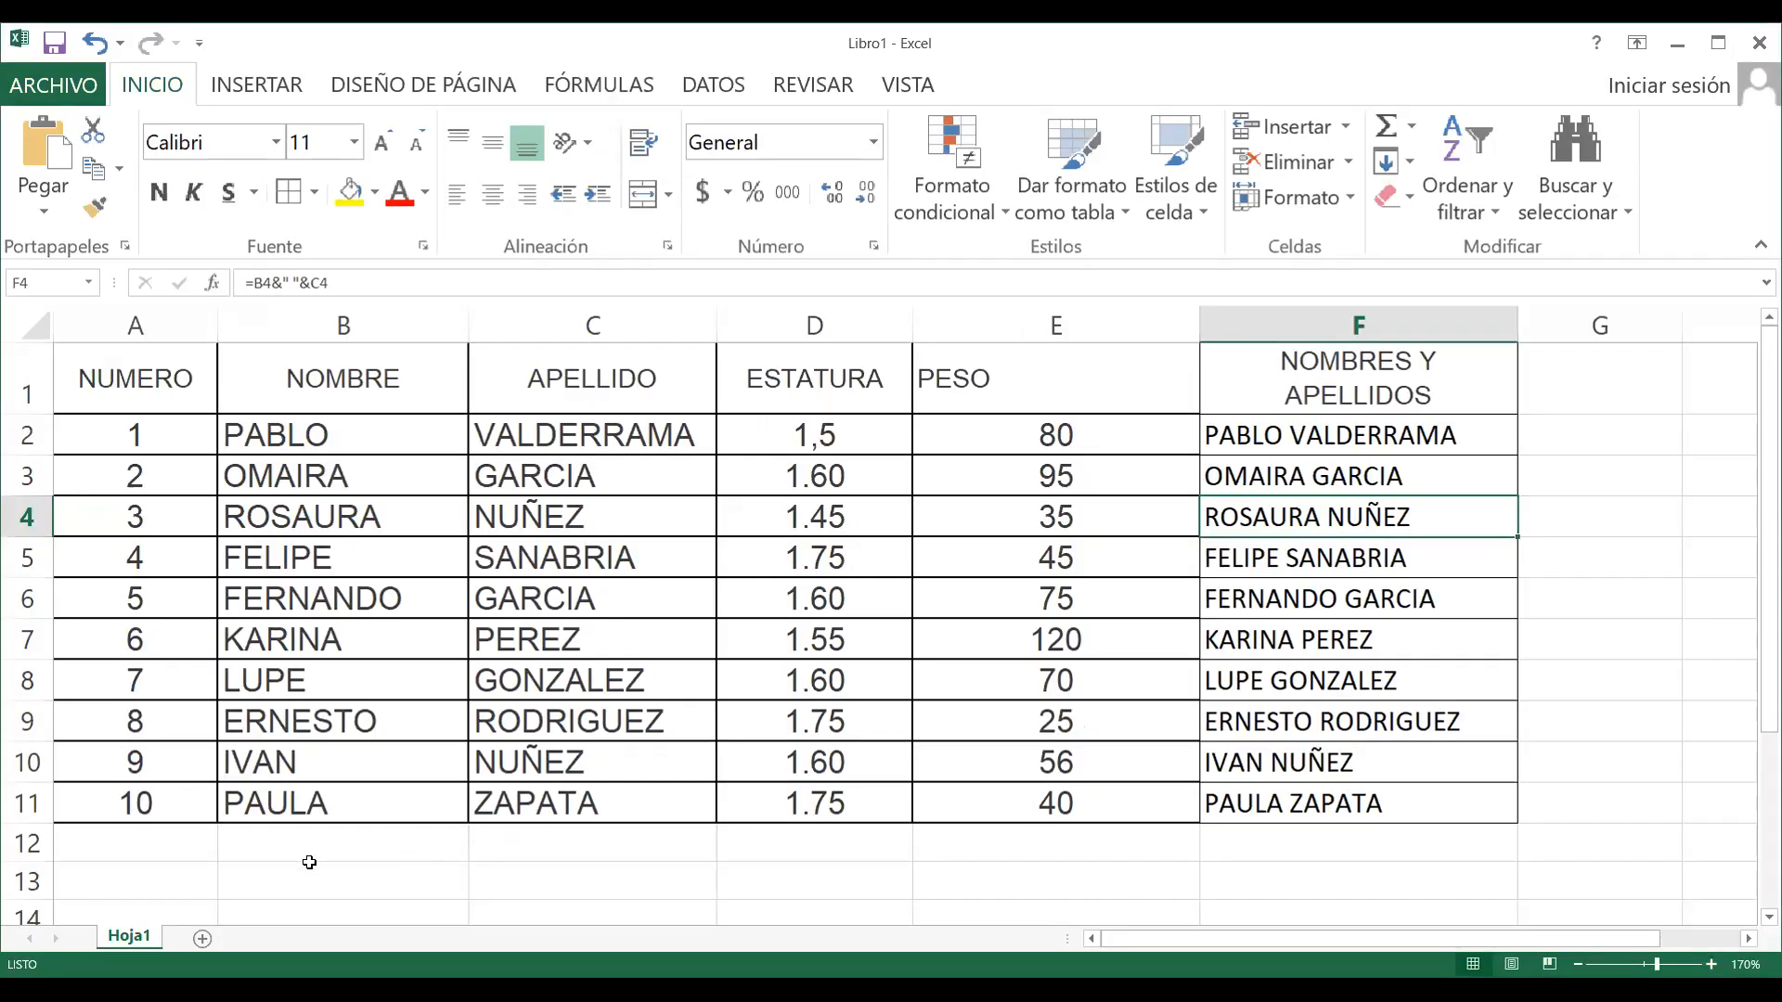
pyautogui.click(275, 876)
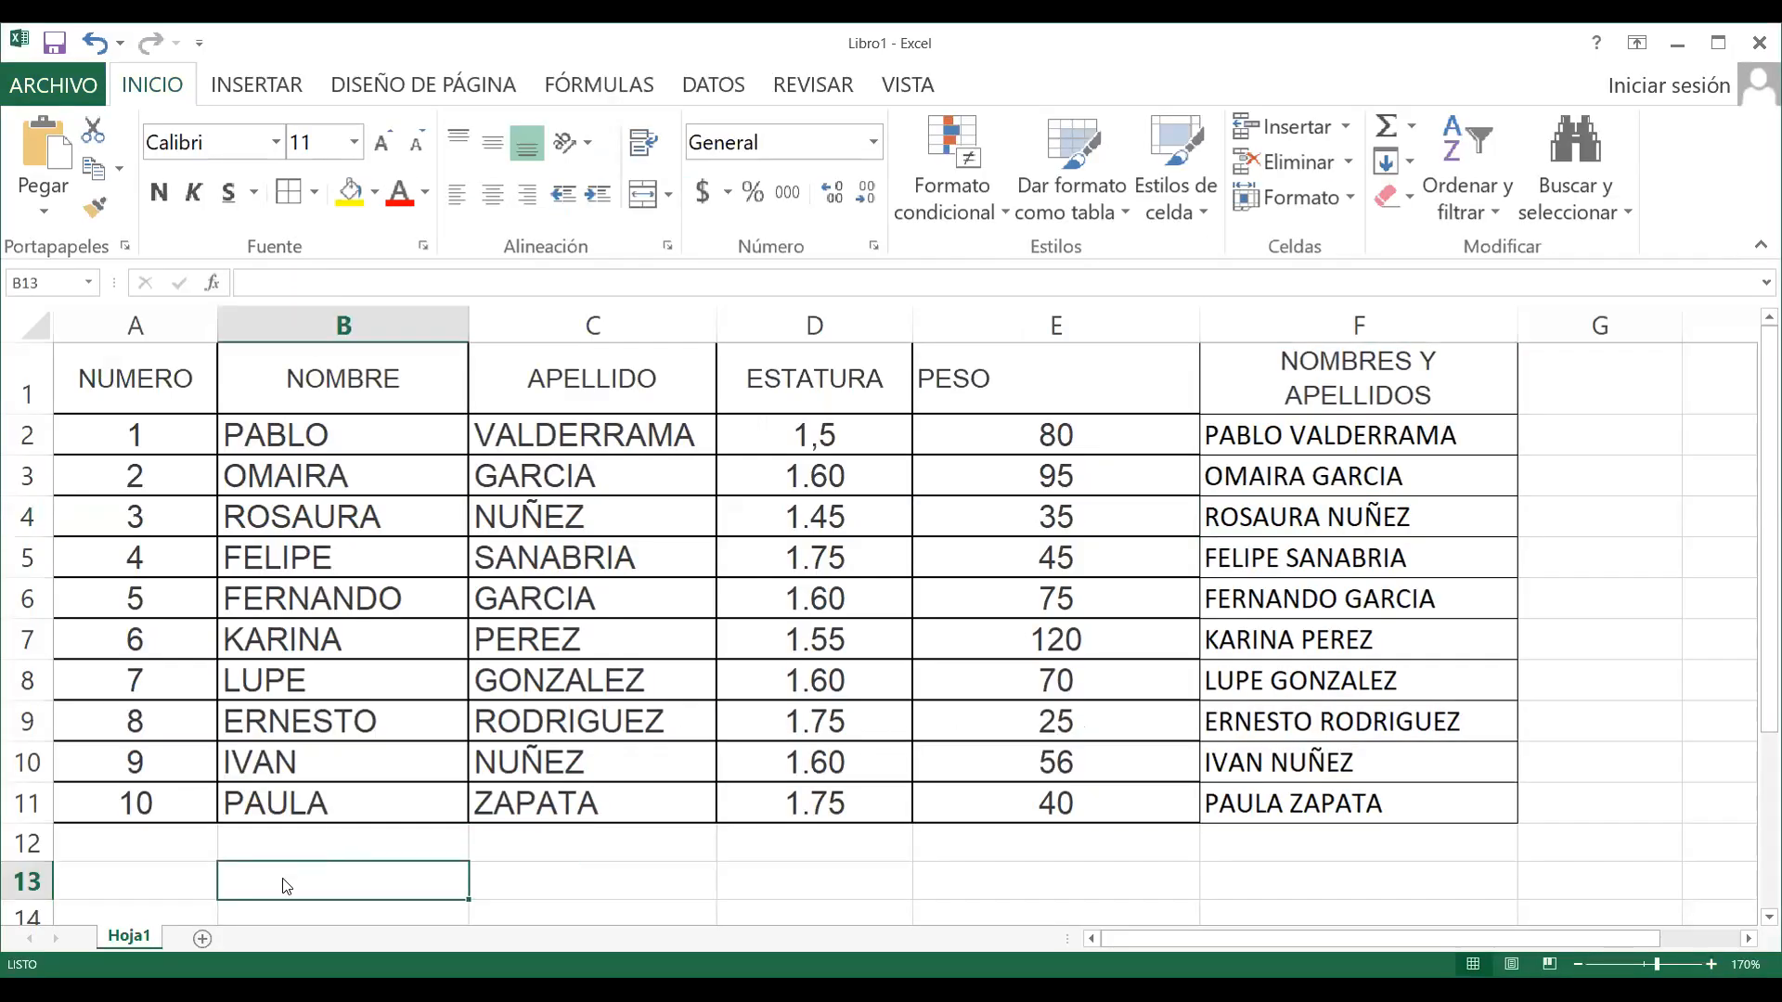
pyautogui.rightClick(286, 887)
pyautogui.click(330, 518)
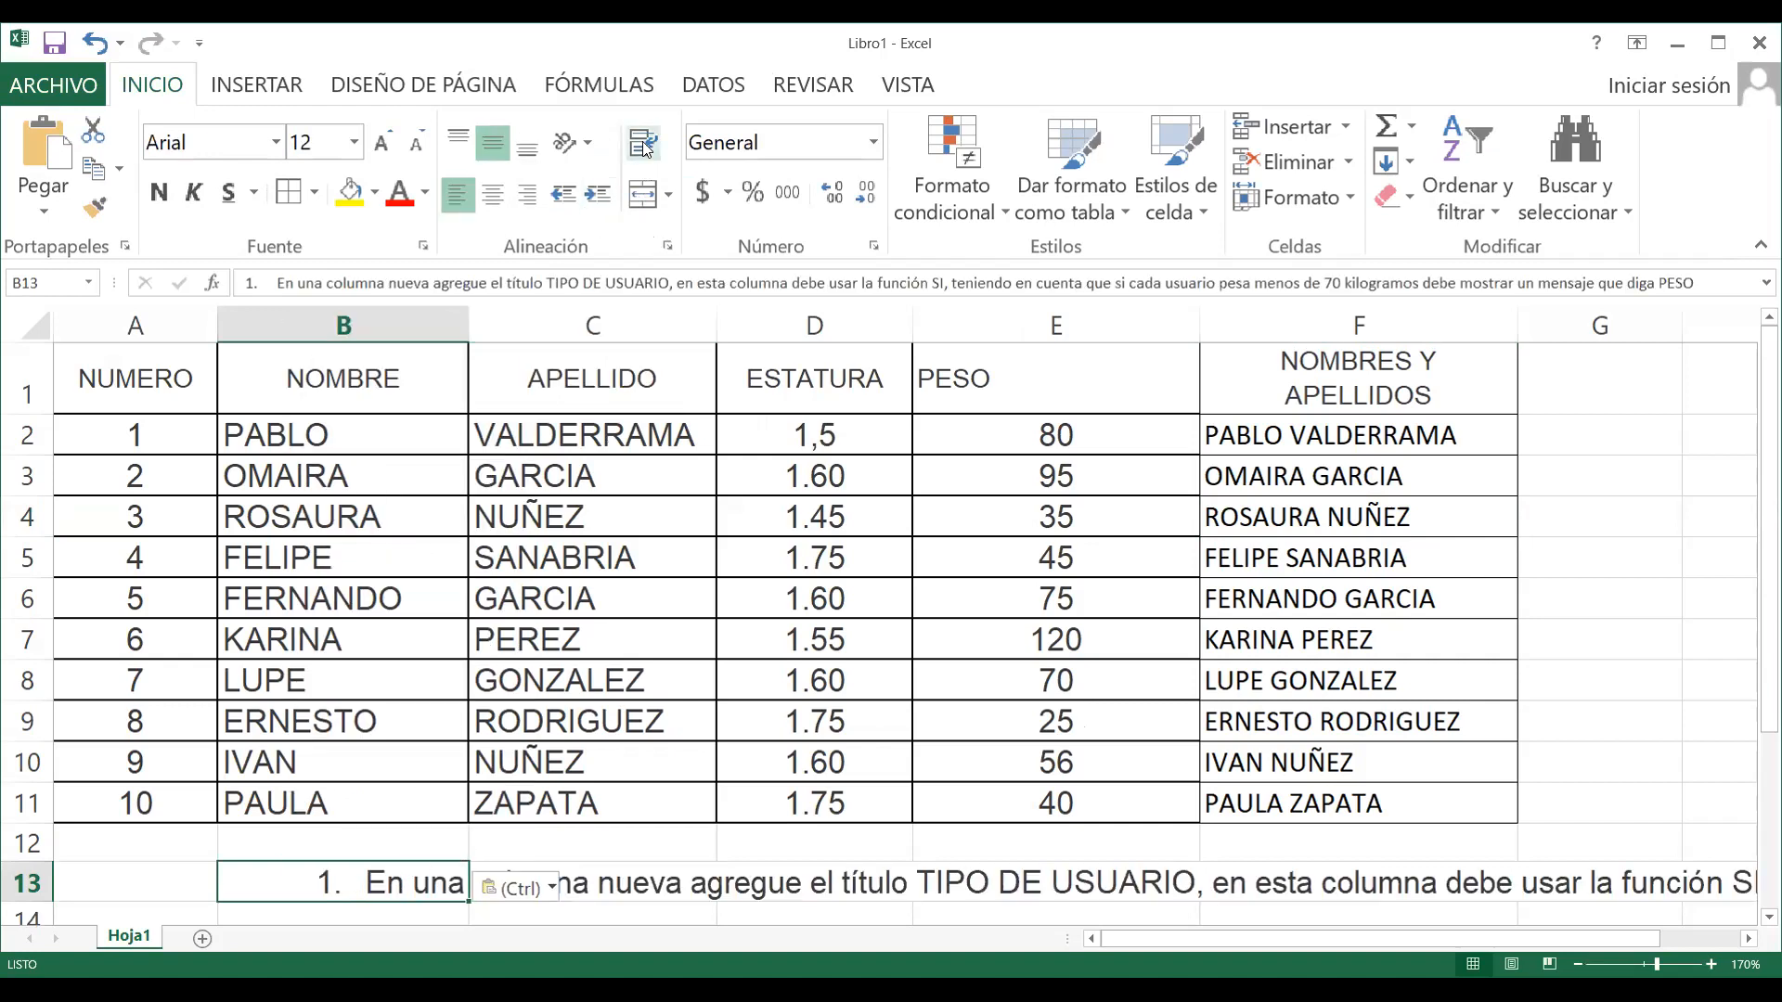
# Centre the instruction text in B13 and turn on text wrapping for A13:B13
pyautogui.click(642, 195)
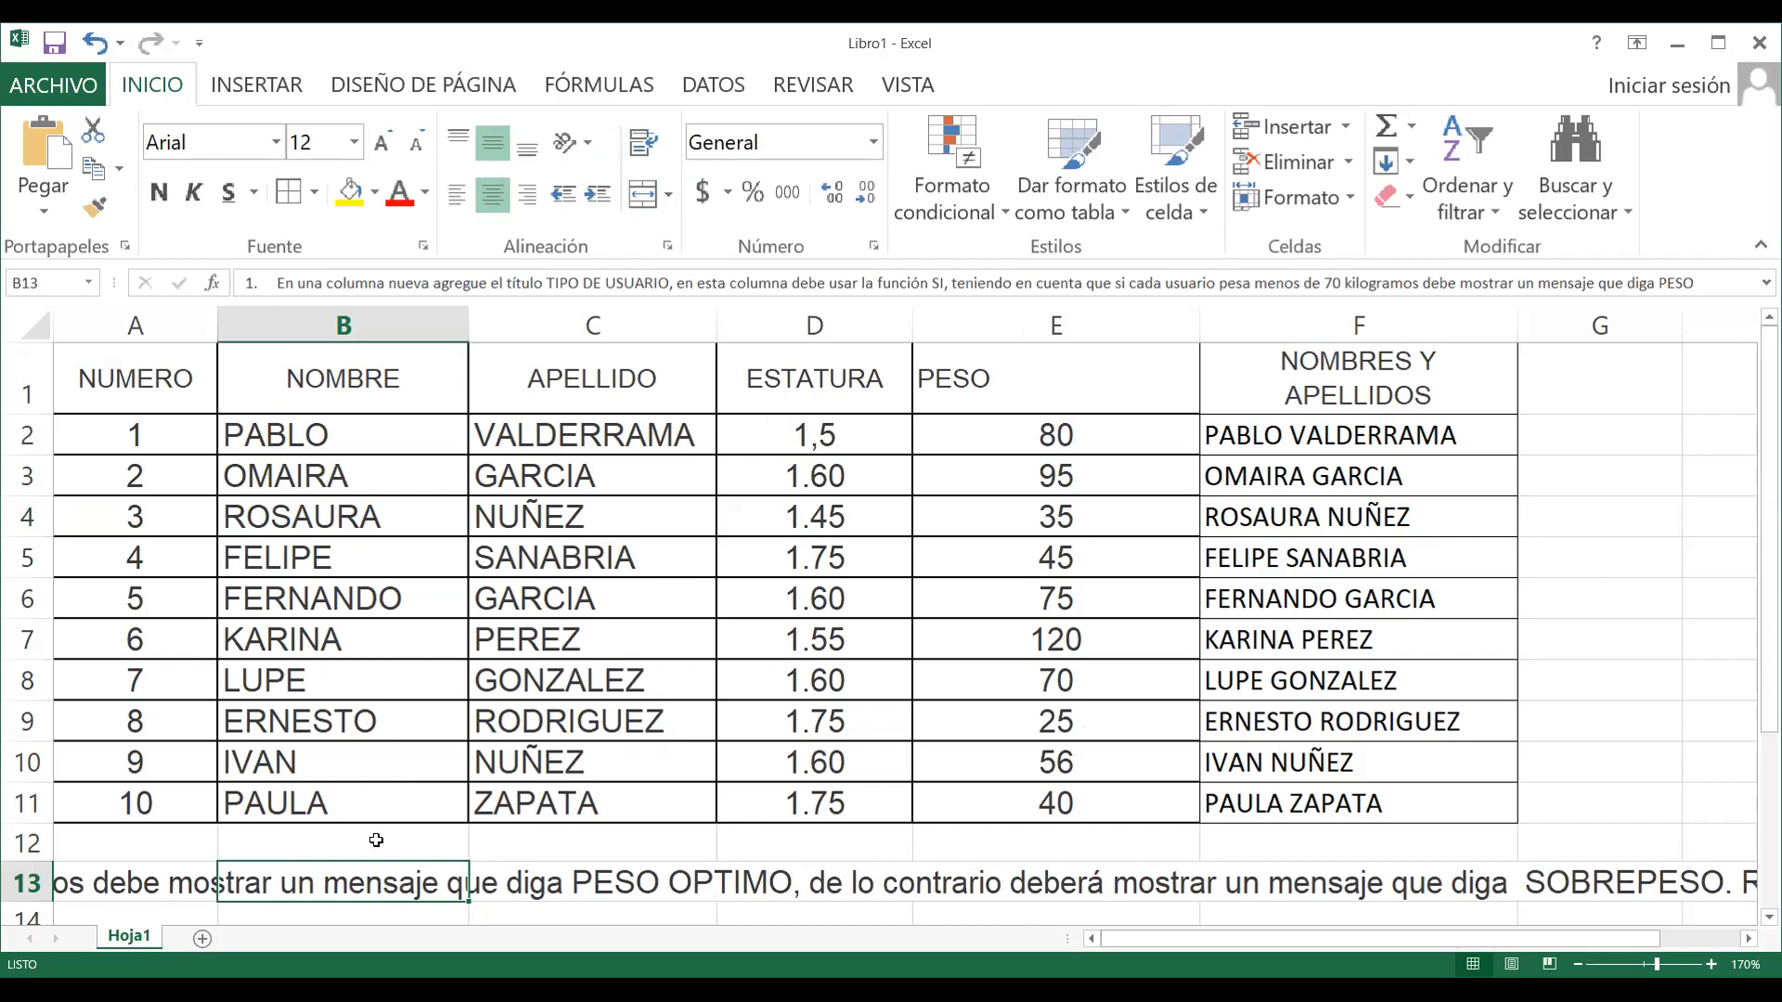
pyautogui.moveTo(127, 876); pyautogui.dragTo(436, 881)
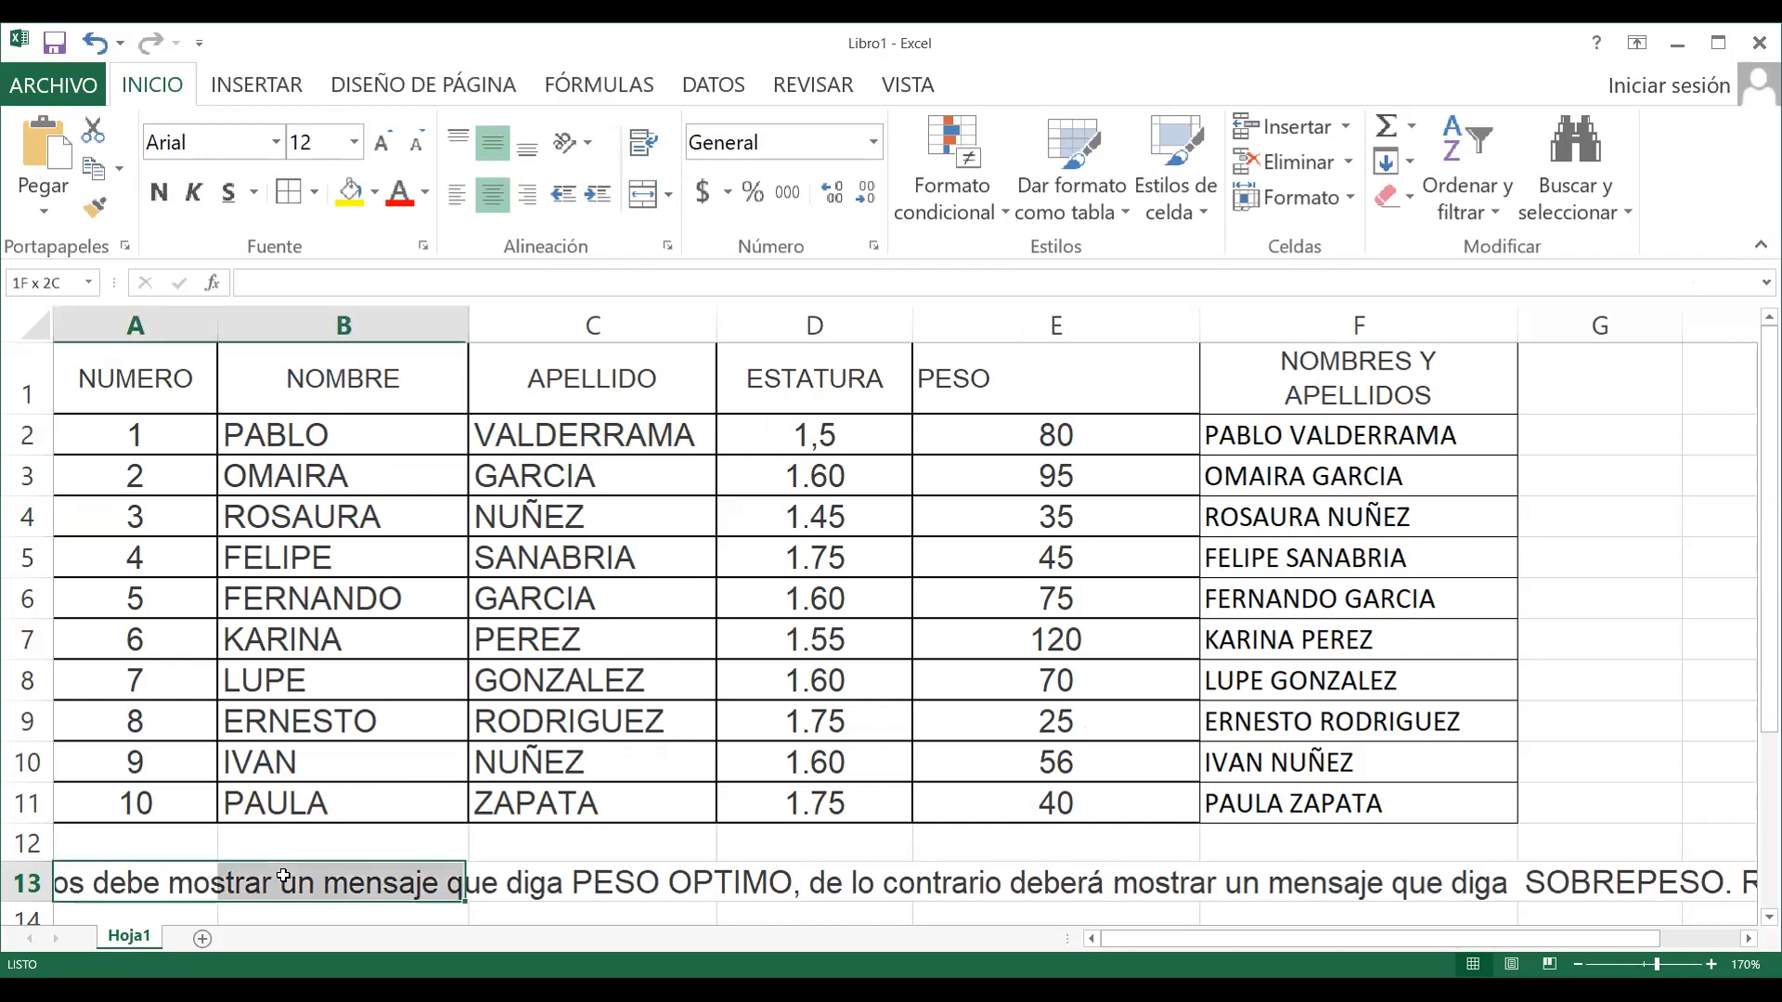
pyautogui.click(644, 144)
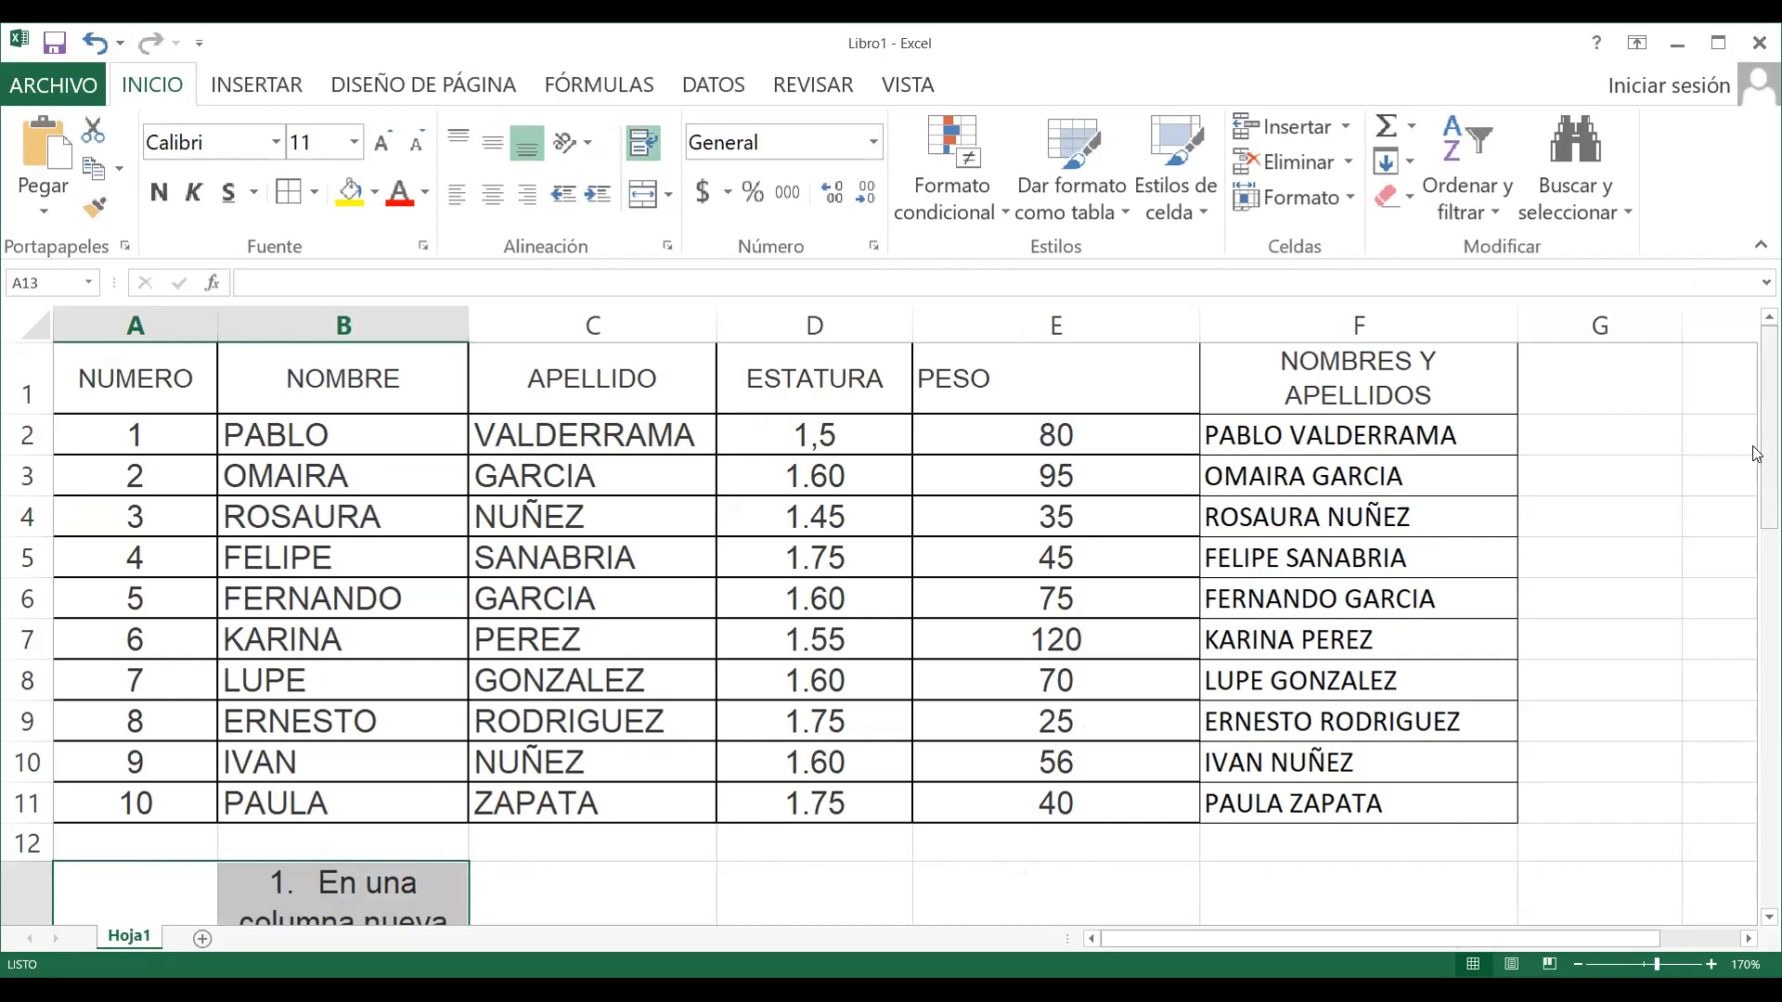
pyautogui.moveTo(1757, 454); pyautogui.dragTo(1756, 468)
pyautogui.click(1025, 897)
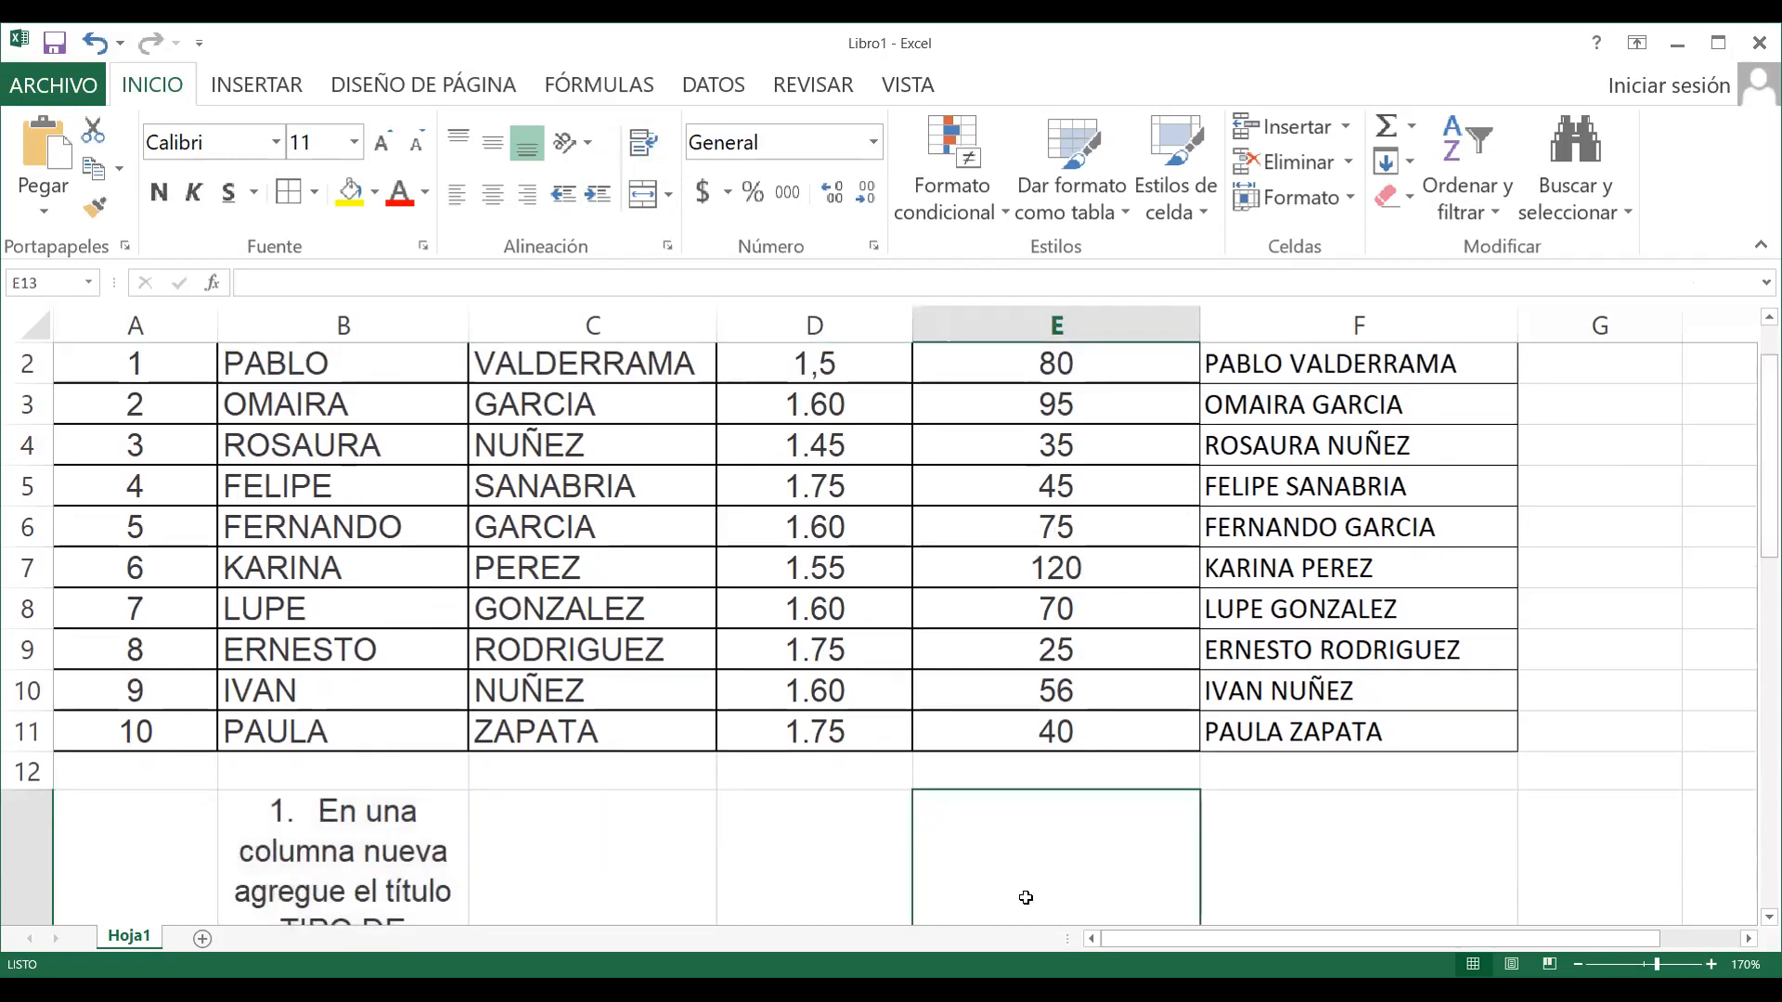
# Copy the instruction text from B13 and paste it into H1 beside the table
pyautogui.click(348, 849)
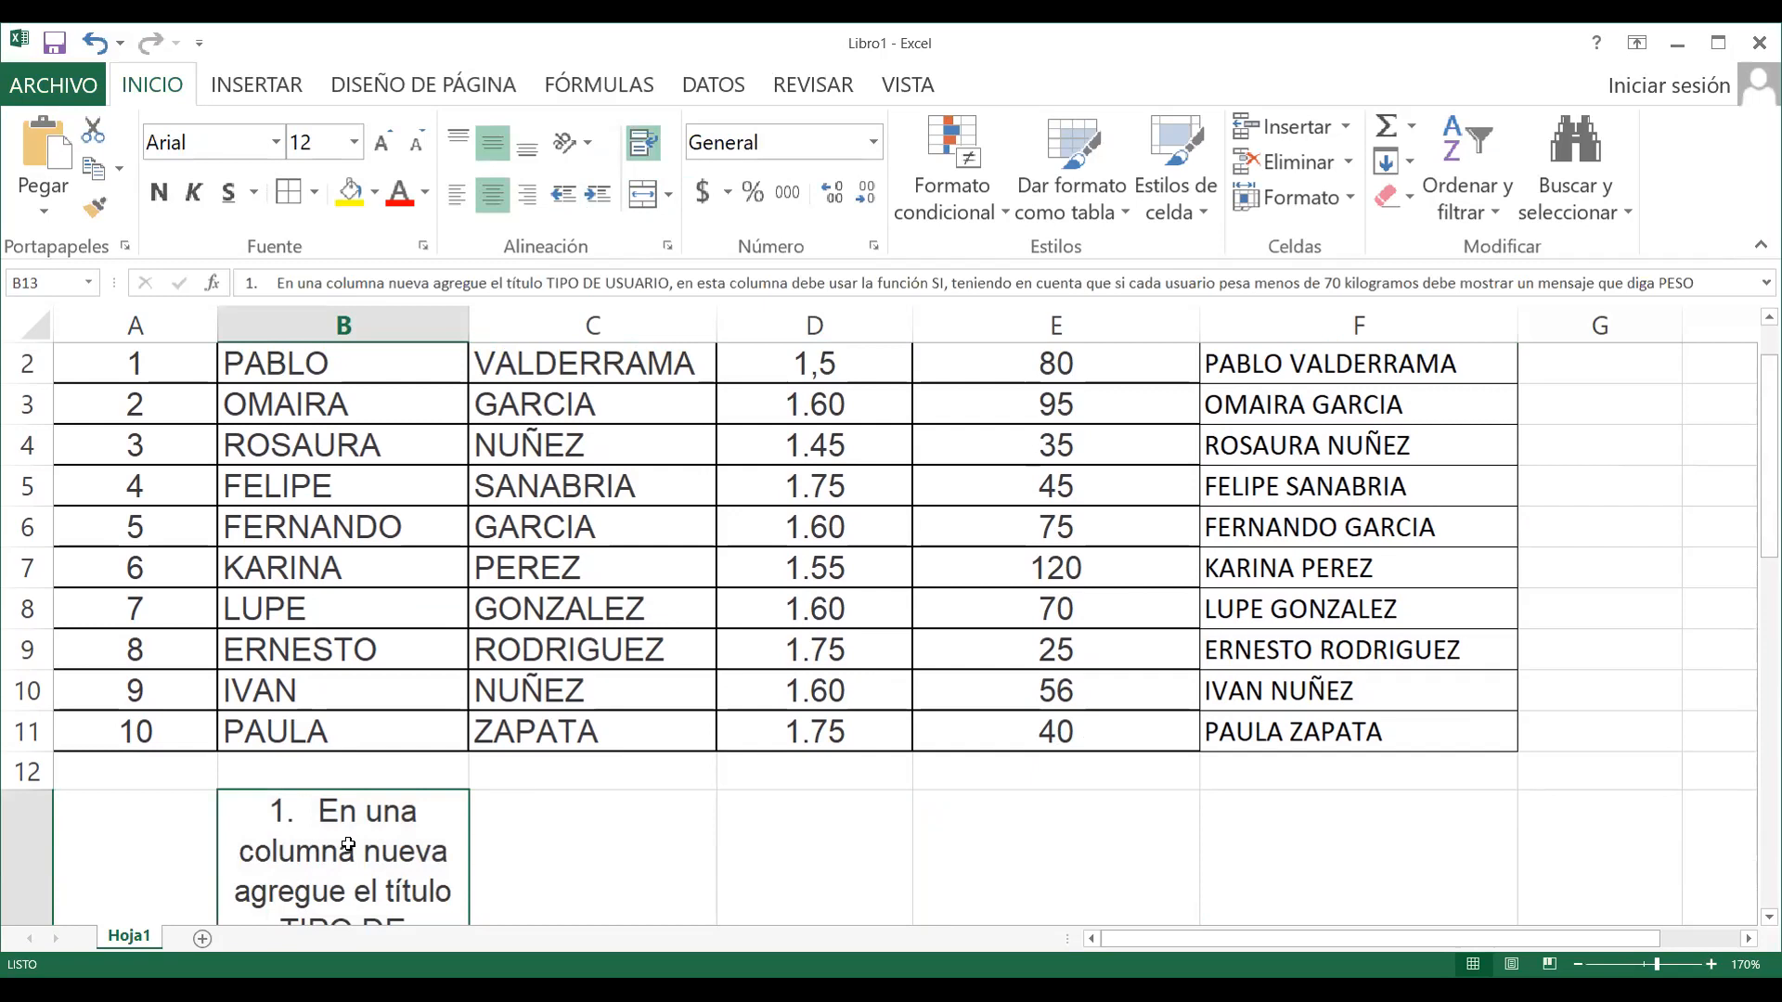
pyautogui.rightClick(348, 845)
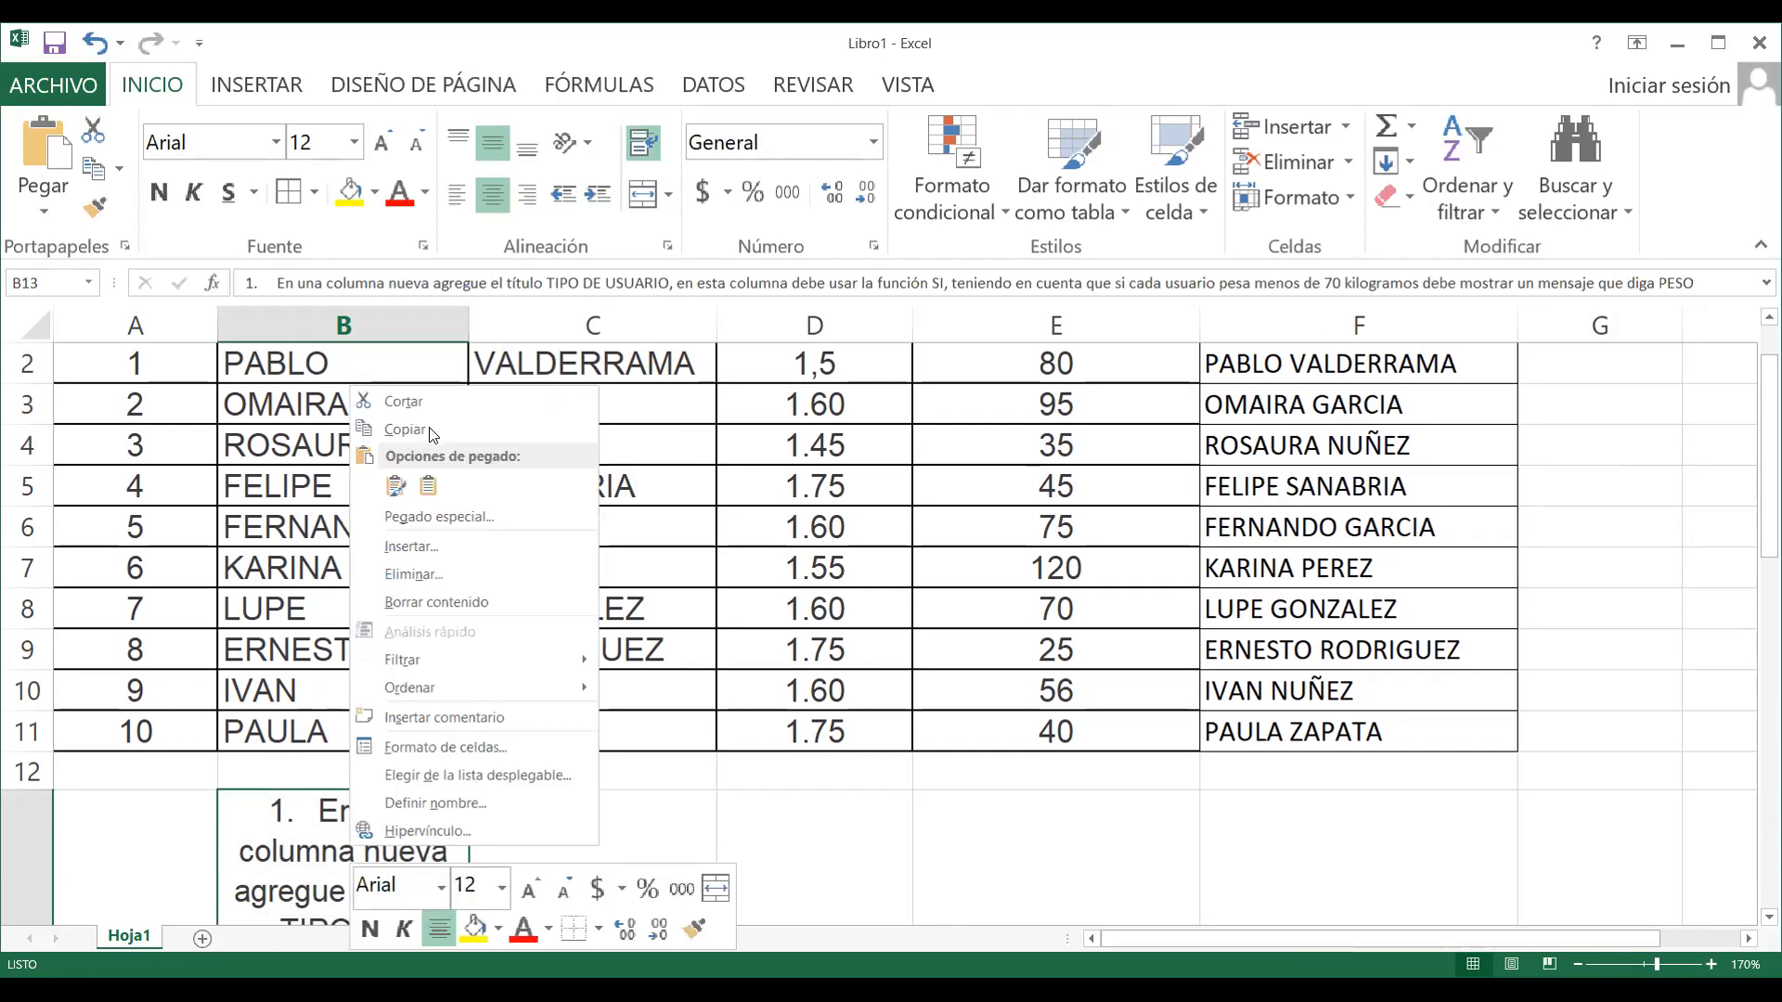
pyautogui.moveTo(1141, 942); pyautogui.dragTo(1221, 942)
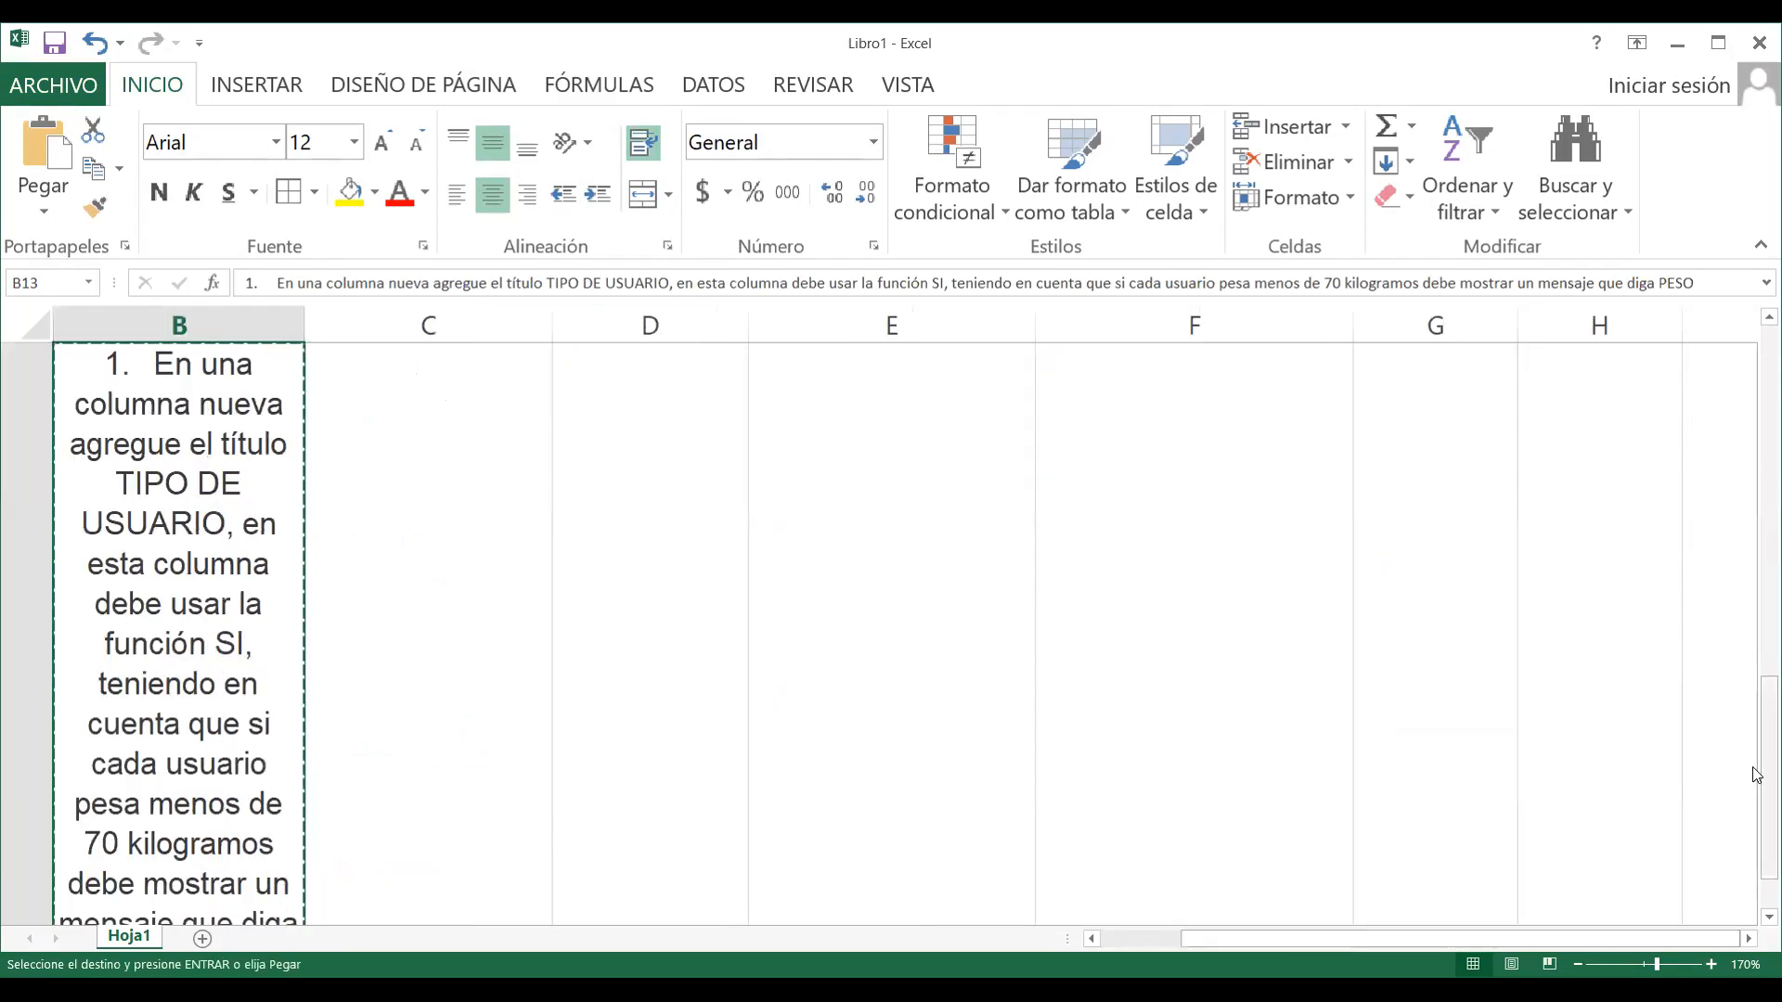
pyautogui.moveTo(1757, 774); pyautogui.dragTo(1769, 427)
pyautogui.click(1619, 376)
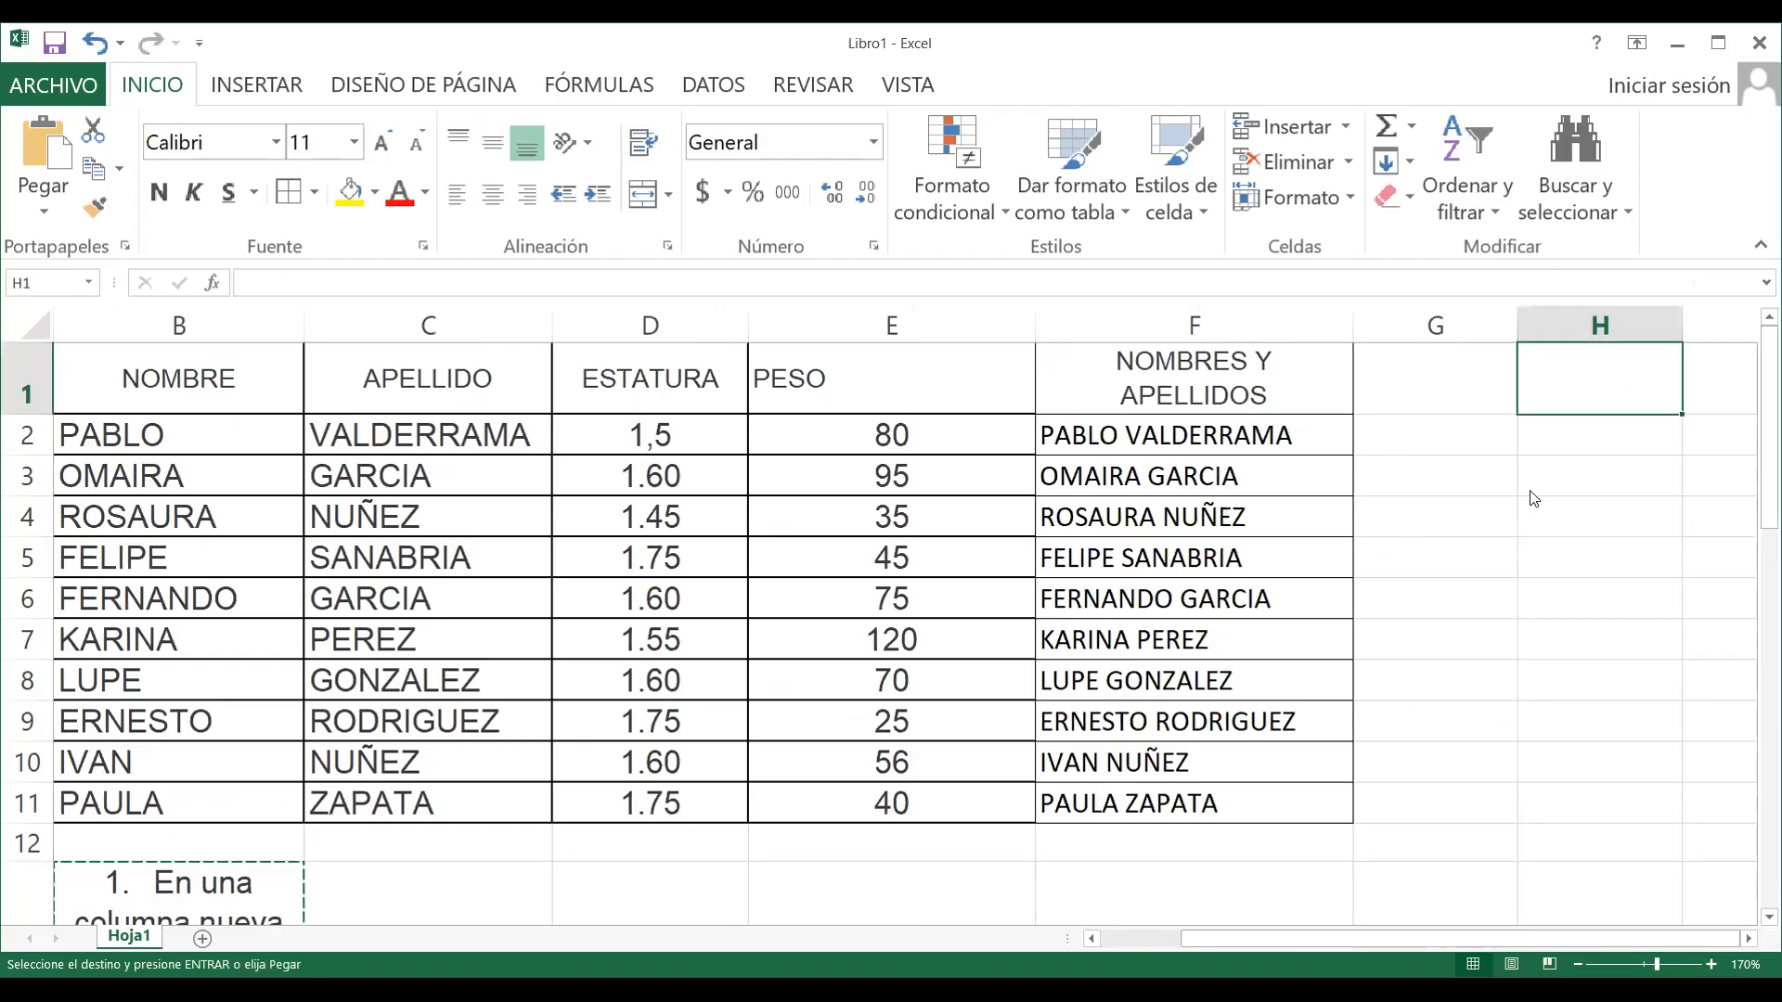
pyautogui.rightClick(1619, 378)
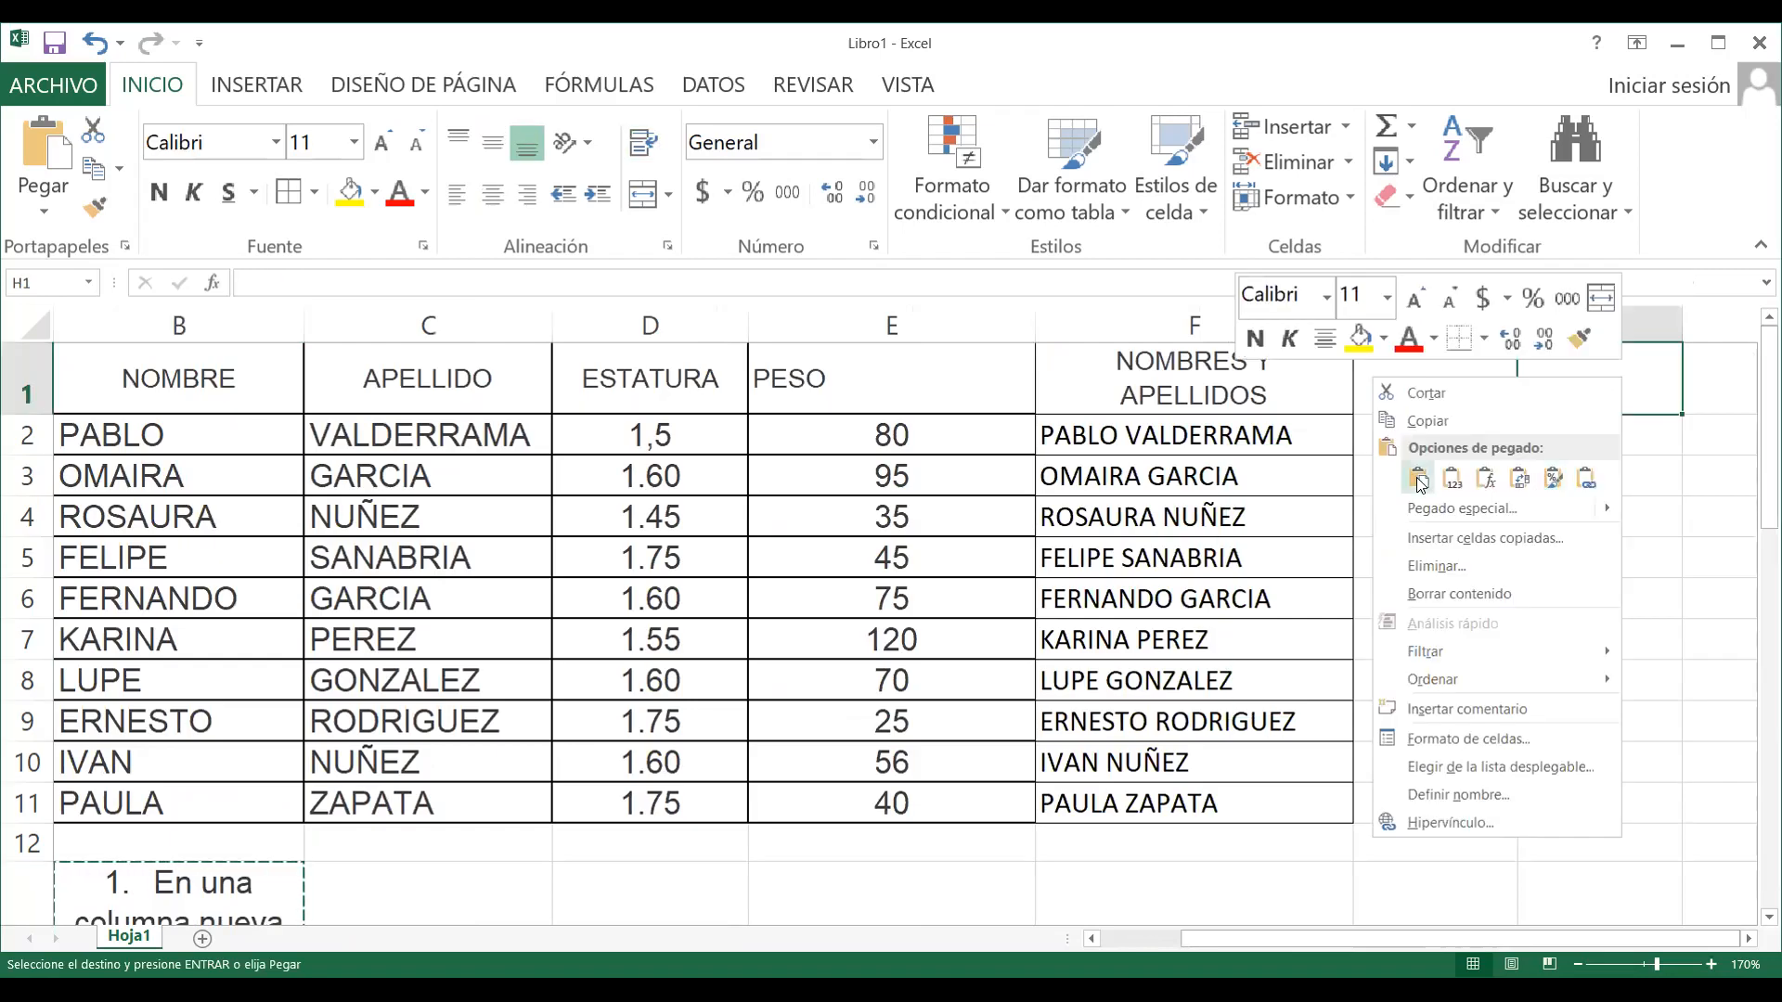
pyautogui.click(1419, 479)
# Merge and centre the cells H1:J1 so the pasted instruction spans three columns
pyautogui.moveTo(1701, 461); pyautogui.dragTo(1491, 472)
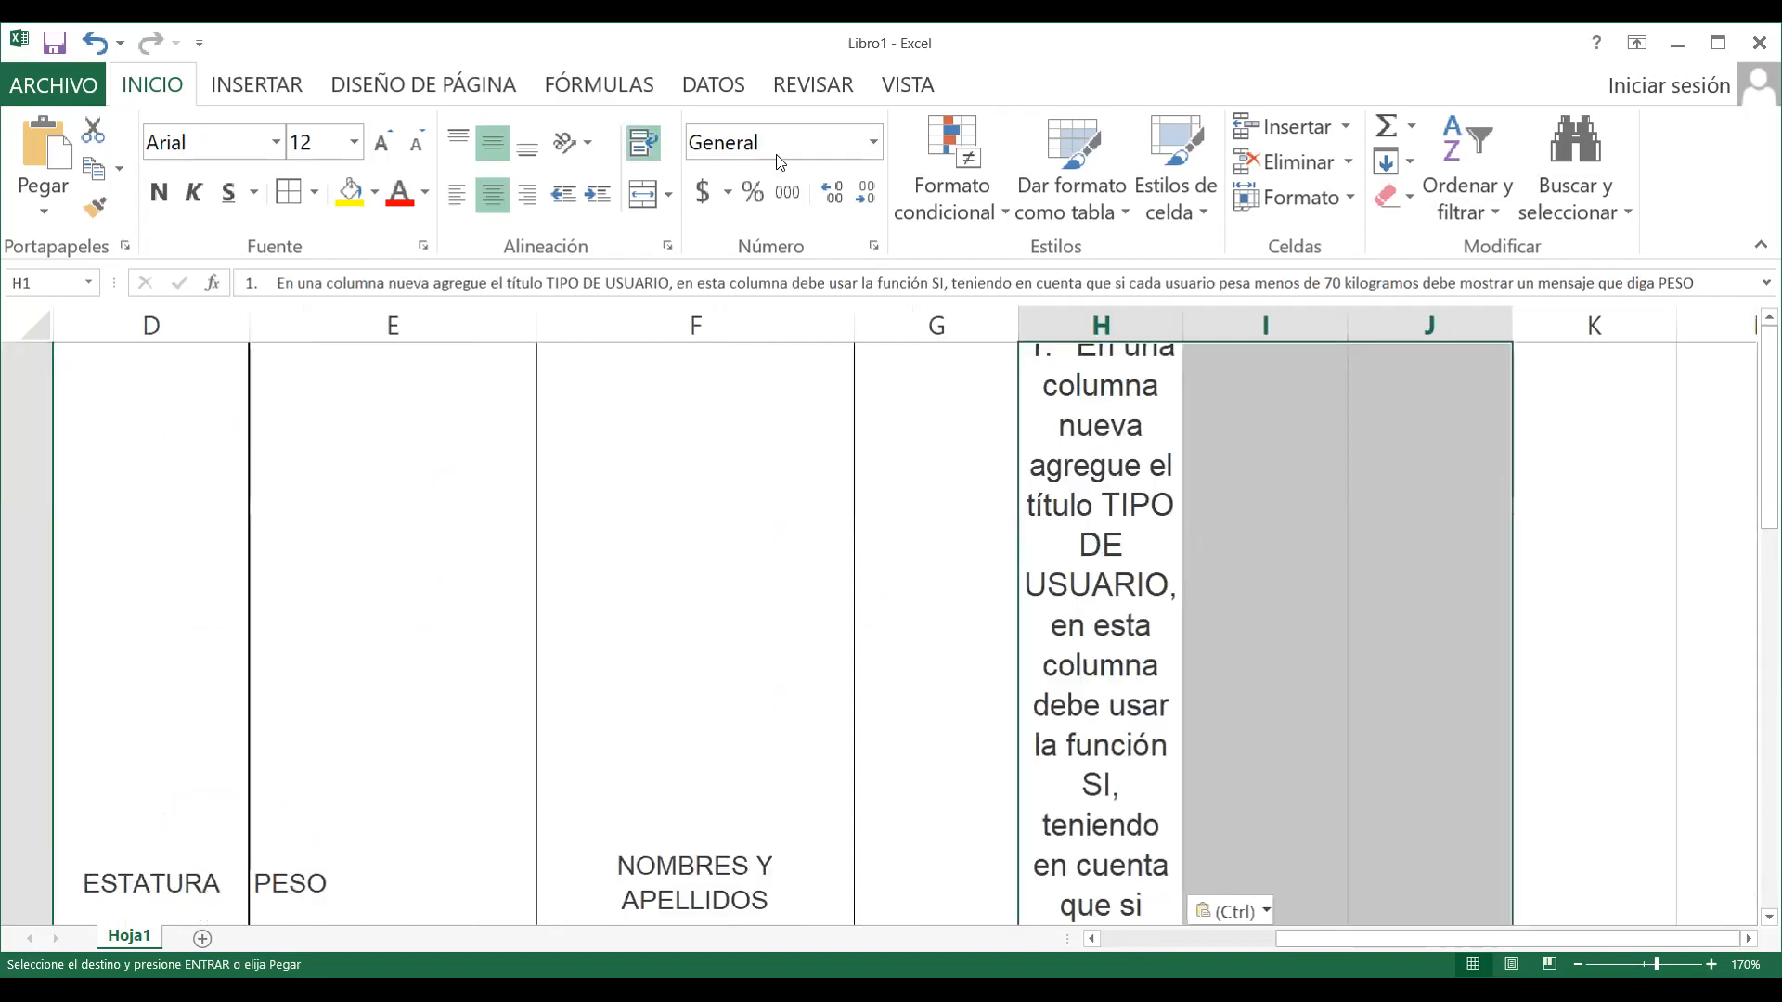
pyautogui.click(645, 194)
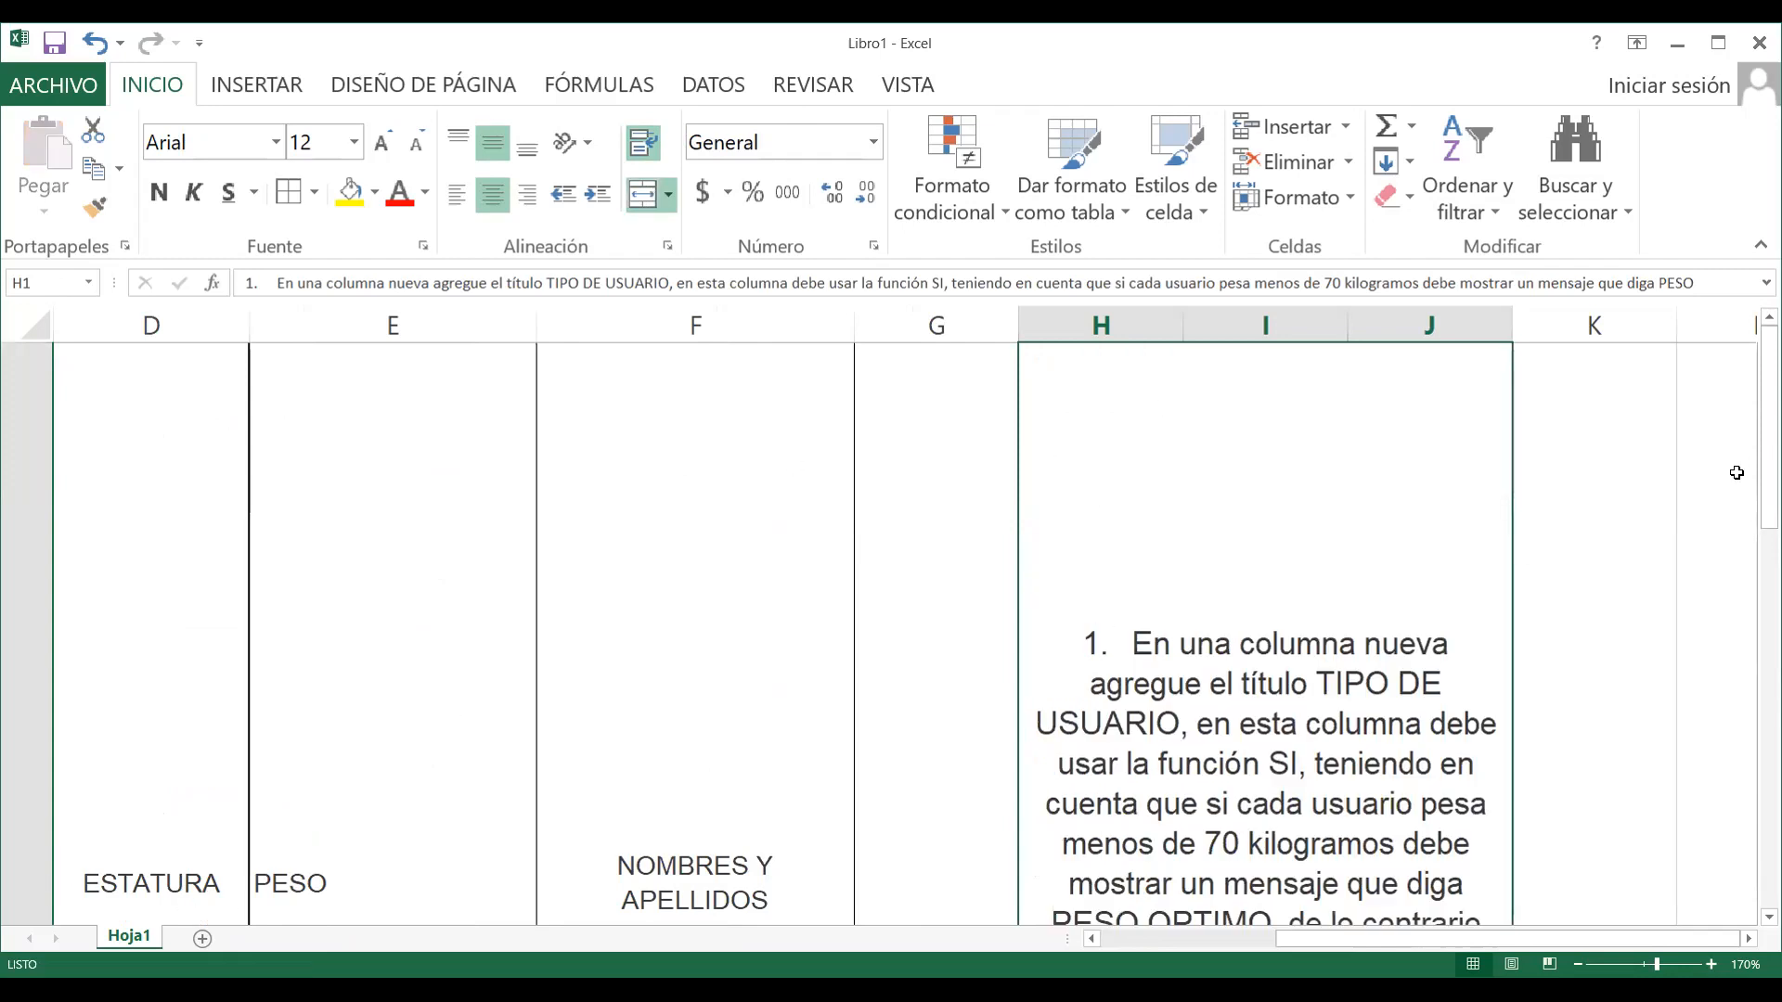
pyautogui.moveTo(1757, 424)
pyautogui.mouseDown()
pyautogui.moveTo(1757, 450)
pyautogui.moveTo(1757, 424)
pyautogui.mouseUp()
# Shorten row 1 to roughly a third of its height, bringing the whole data table into view
pyautogui.click(1576, 965)
pyautogui.click(1577, 965)
pyautogui.click(1577, 965)
pyautogui.click(1577, 965)
pyautogui.click(1576, 965)
pyautogui.click(1576, 965)
pyautogui.click(1577, 966)
pyautogui.click(1577, 965)
pyautogui.click(1575, 965)
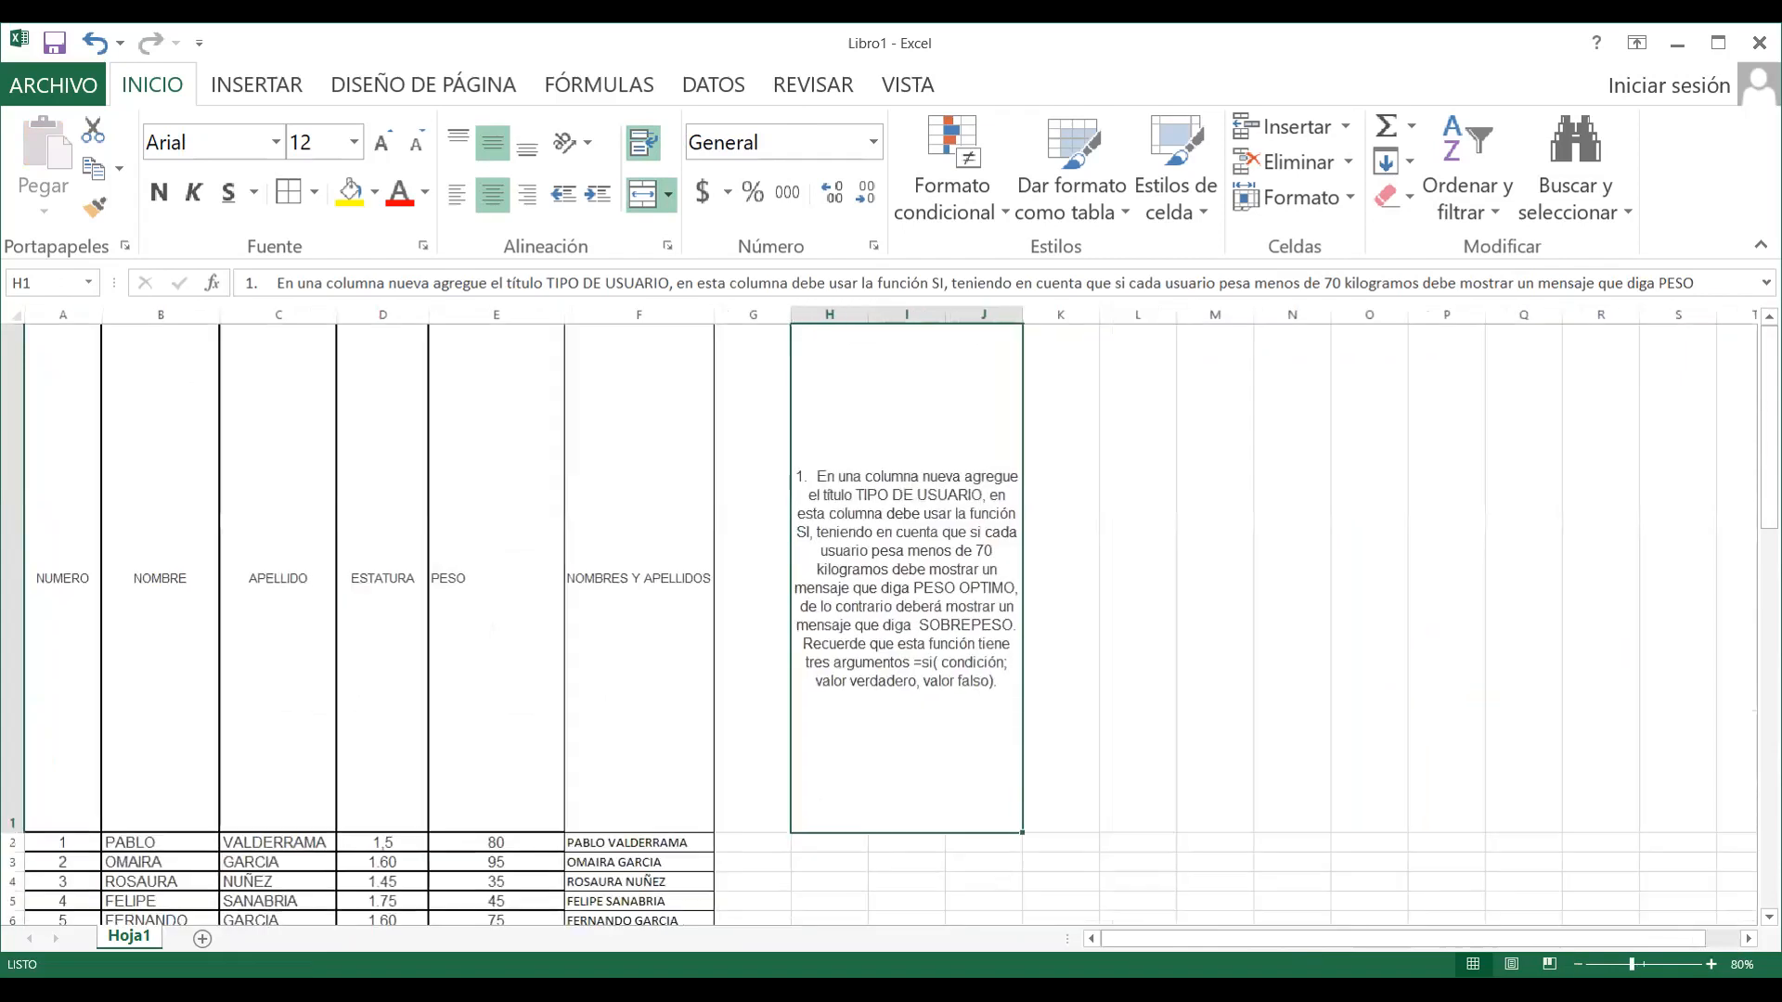
pyautogui.moveTo(11, 826); pyautogui.dragTo(11, 504)
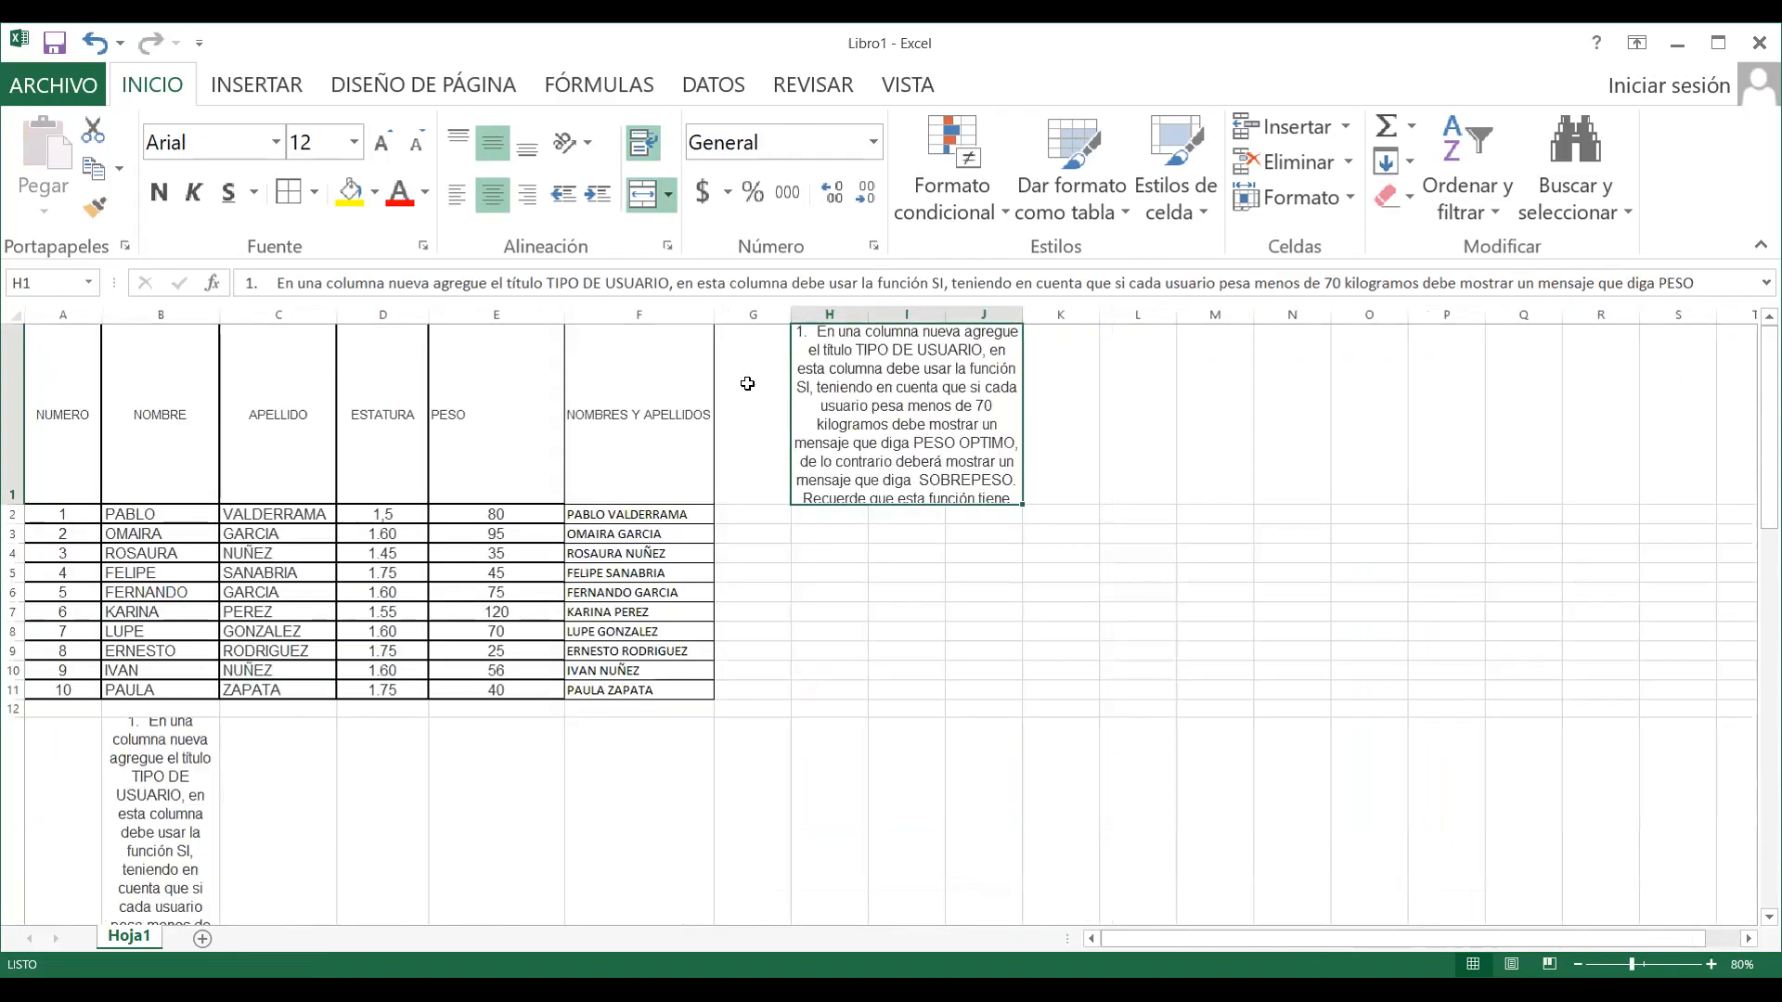
# Widen the merged instruction cell to span H1:M1, keeping it centred, and shorten row 1 to fit the wrapped text
pyautogui.moveTo(957, 384); pyautogui.dragTo(1207, 401)
pyautogui.click(643, 194)
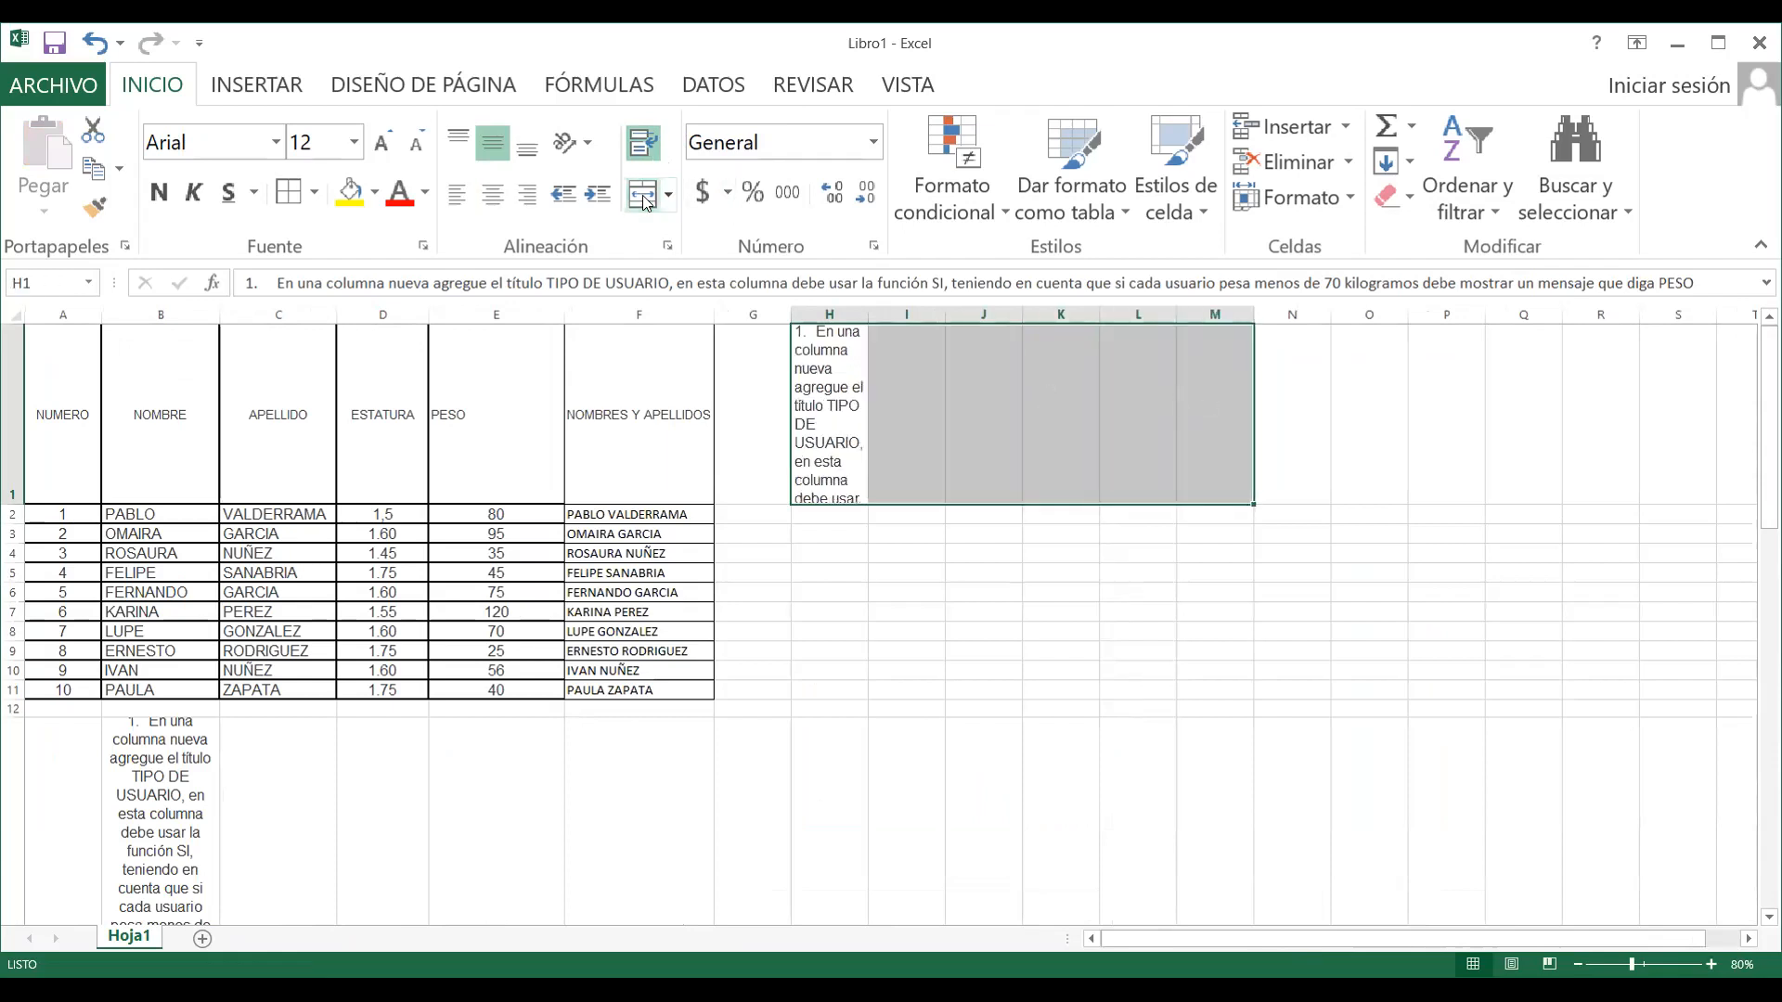
pyautogui.click(643, 194)
pyautogui.click(934, 591)
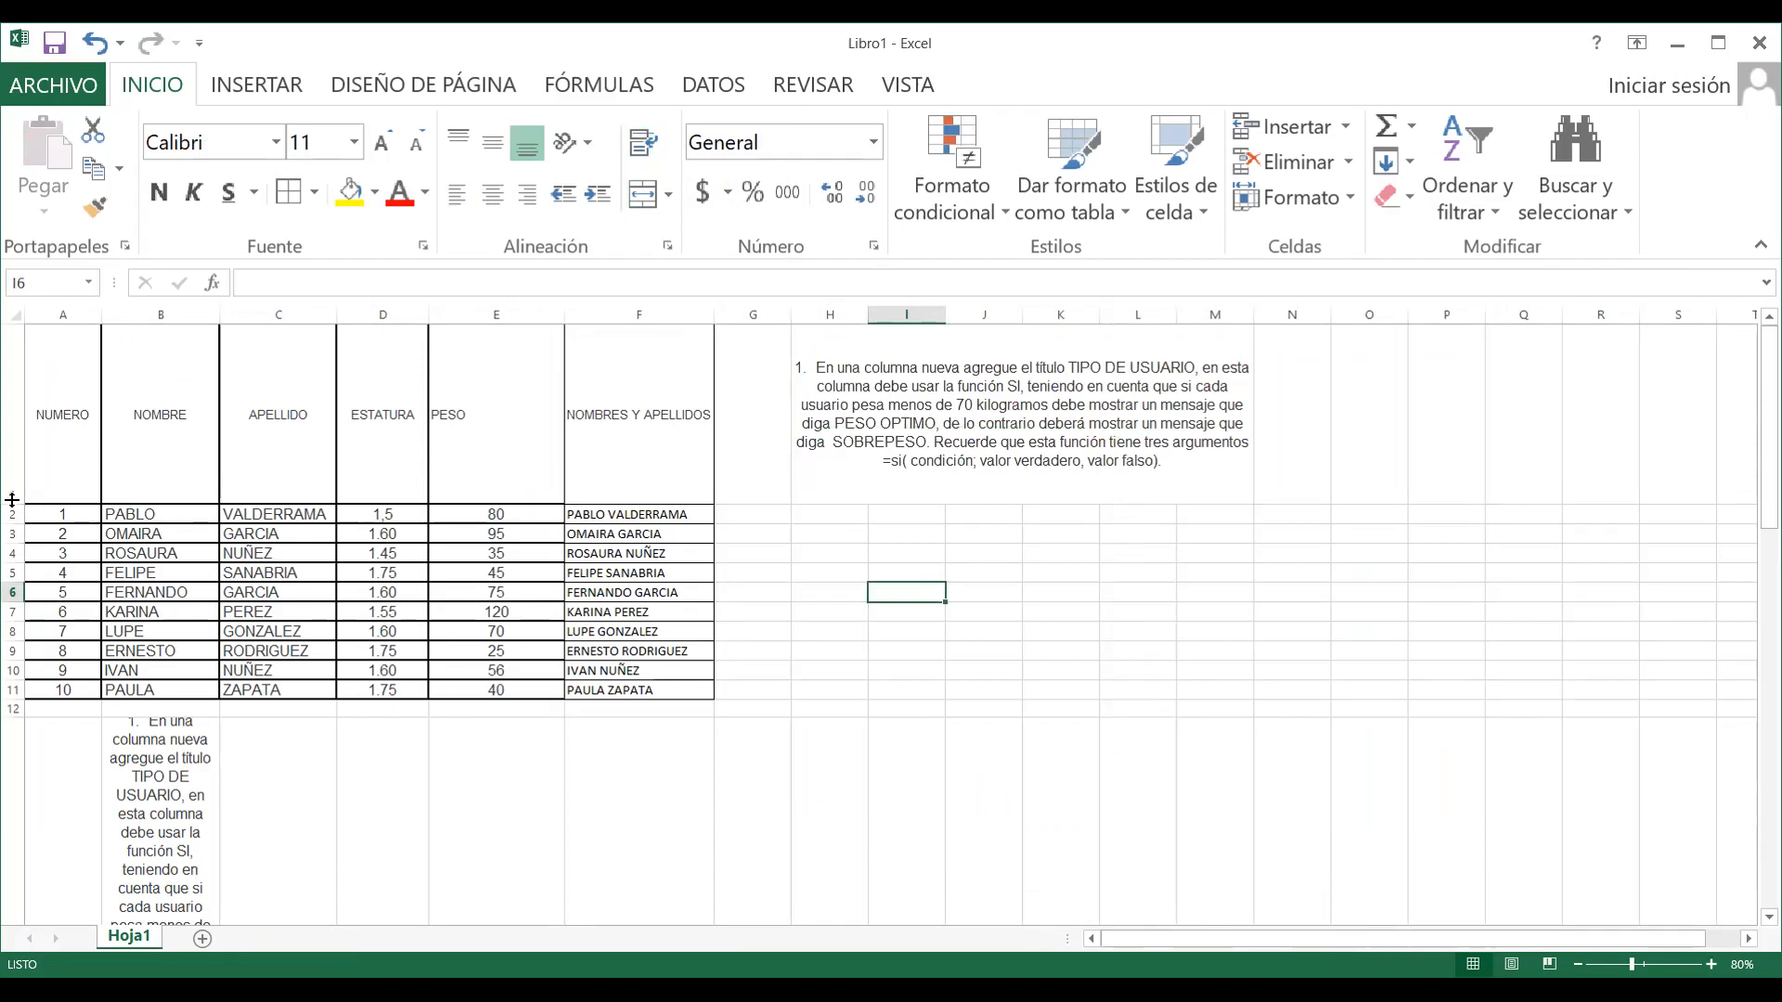
pyautogui.moveTo(25, 504); pyautogui.dragTo(25, 419)
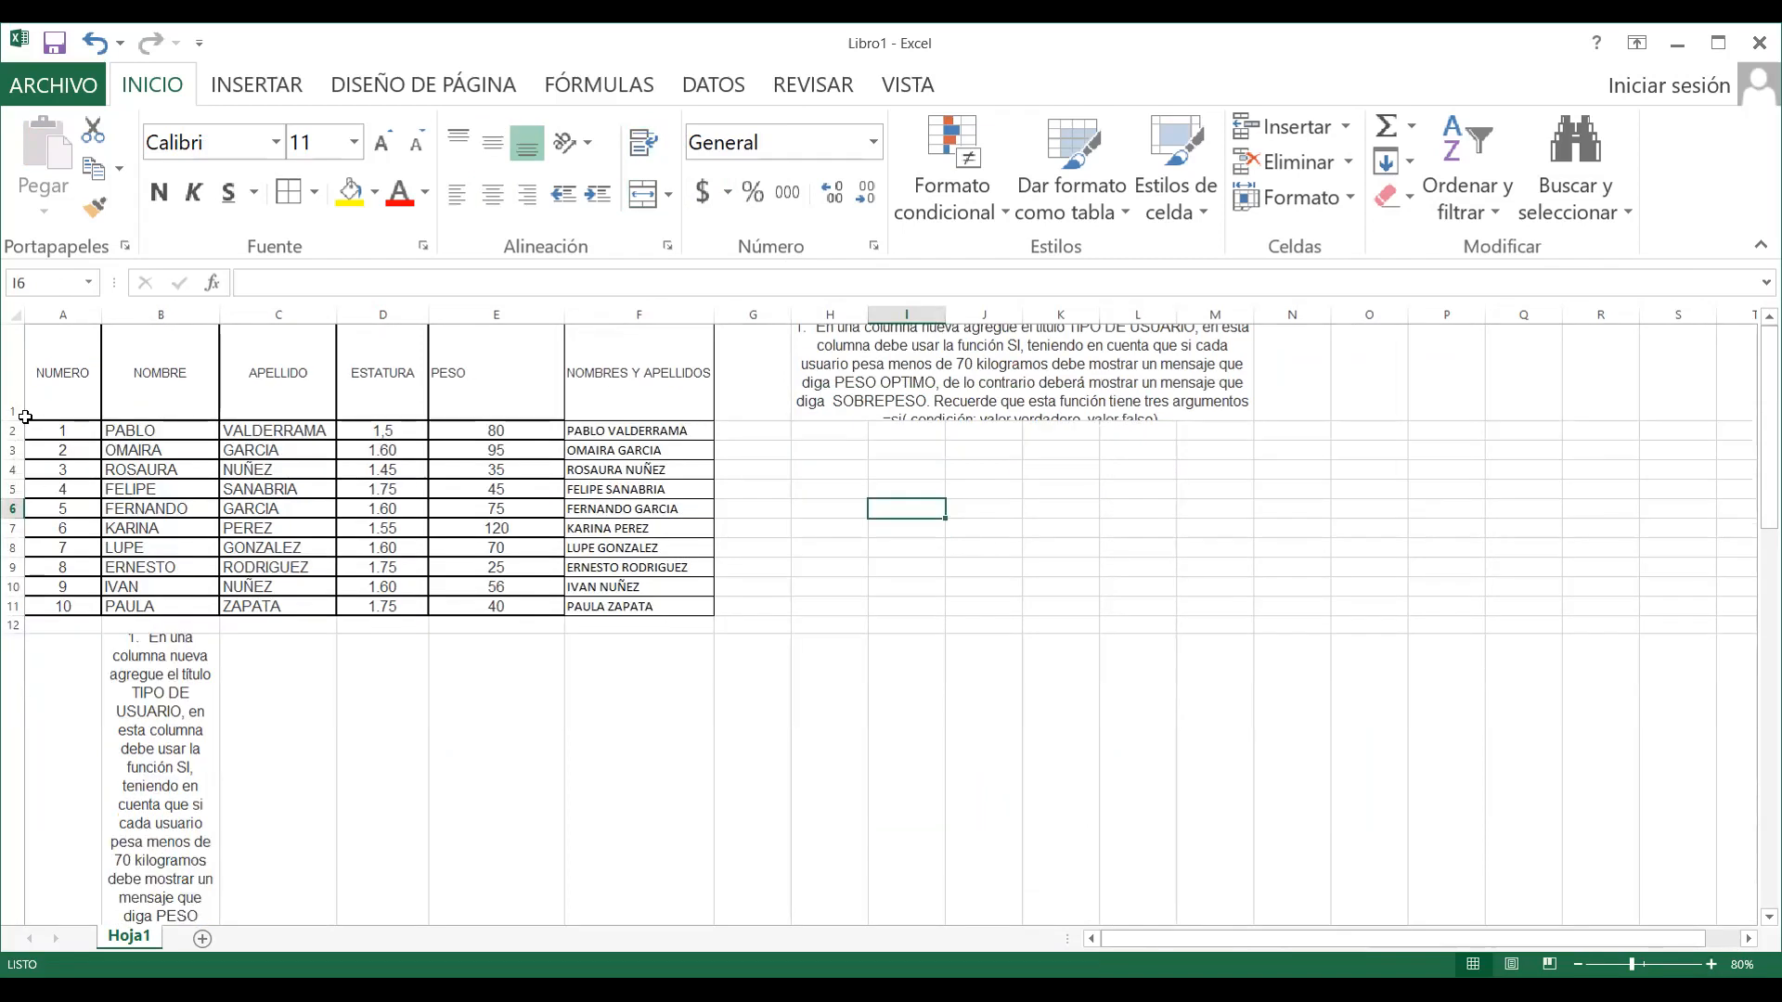
pyautogui.moveTo(12, 415); pyautogui.dragTo(12, 437)
# Delete the duplicate instruction text from B13 below the table
pyautogui.click(200, 759)
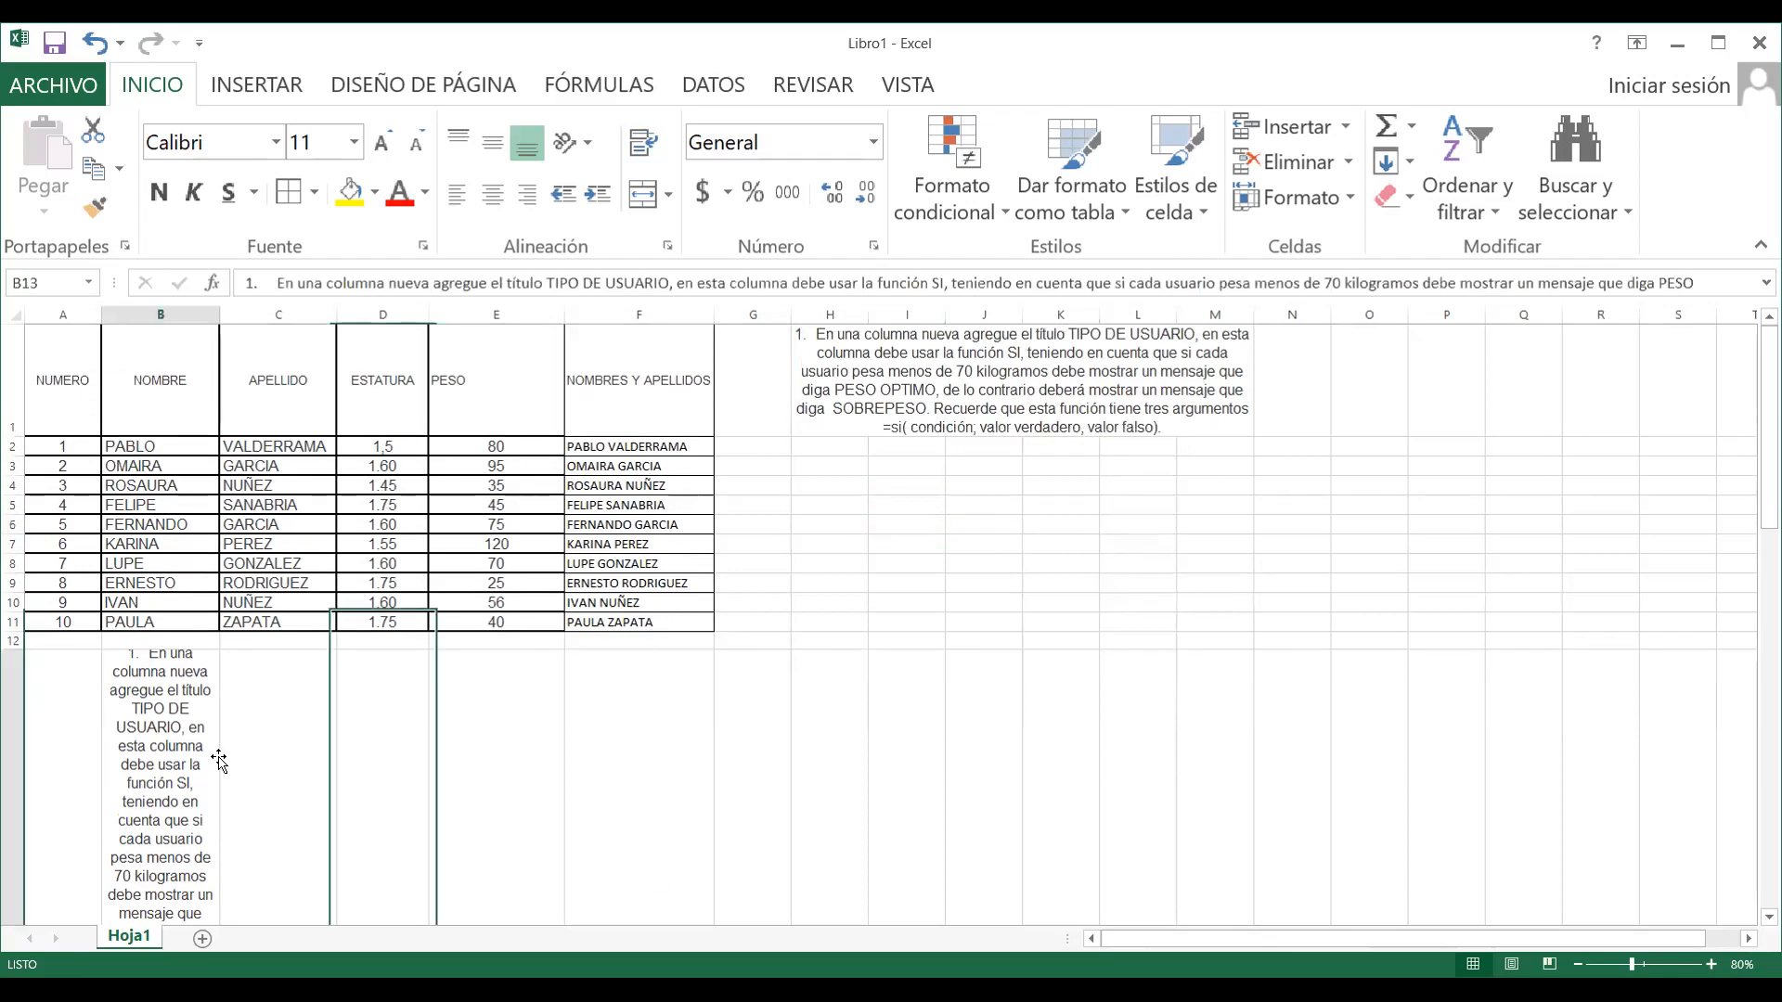
pyautogui.press('Delete')
pyautogui.scroll(-3, 181, 757)
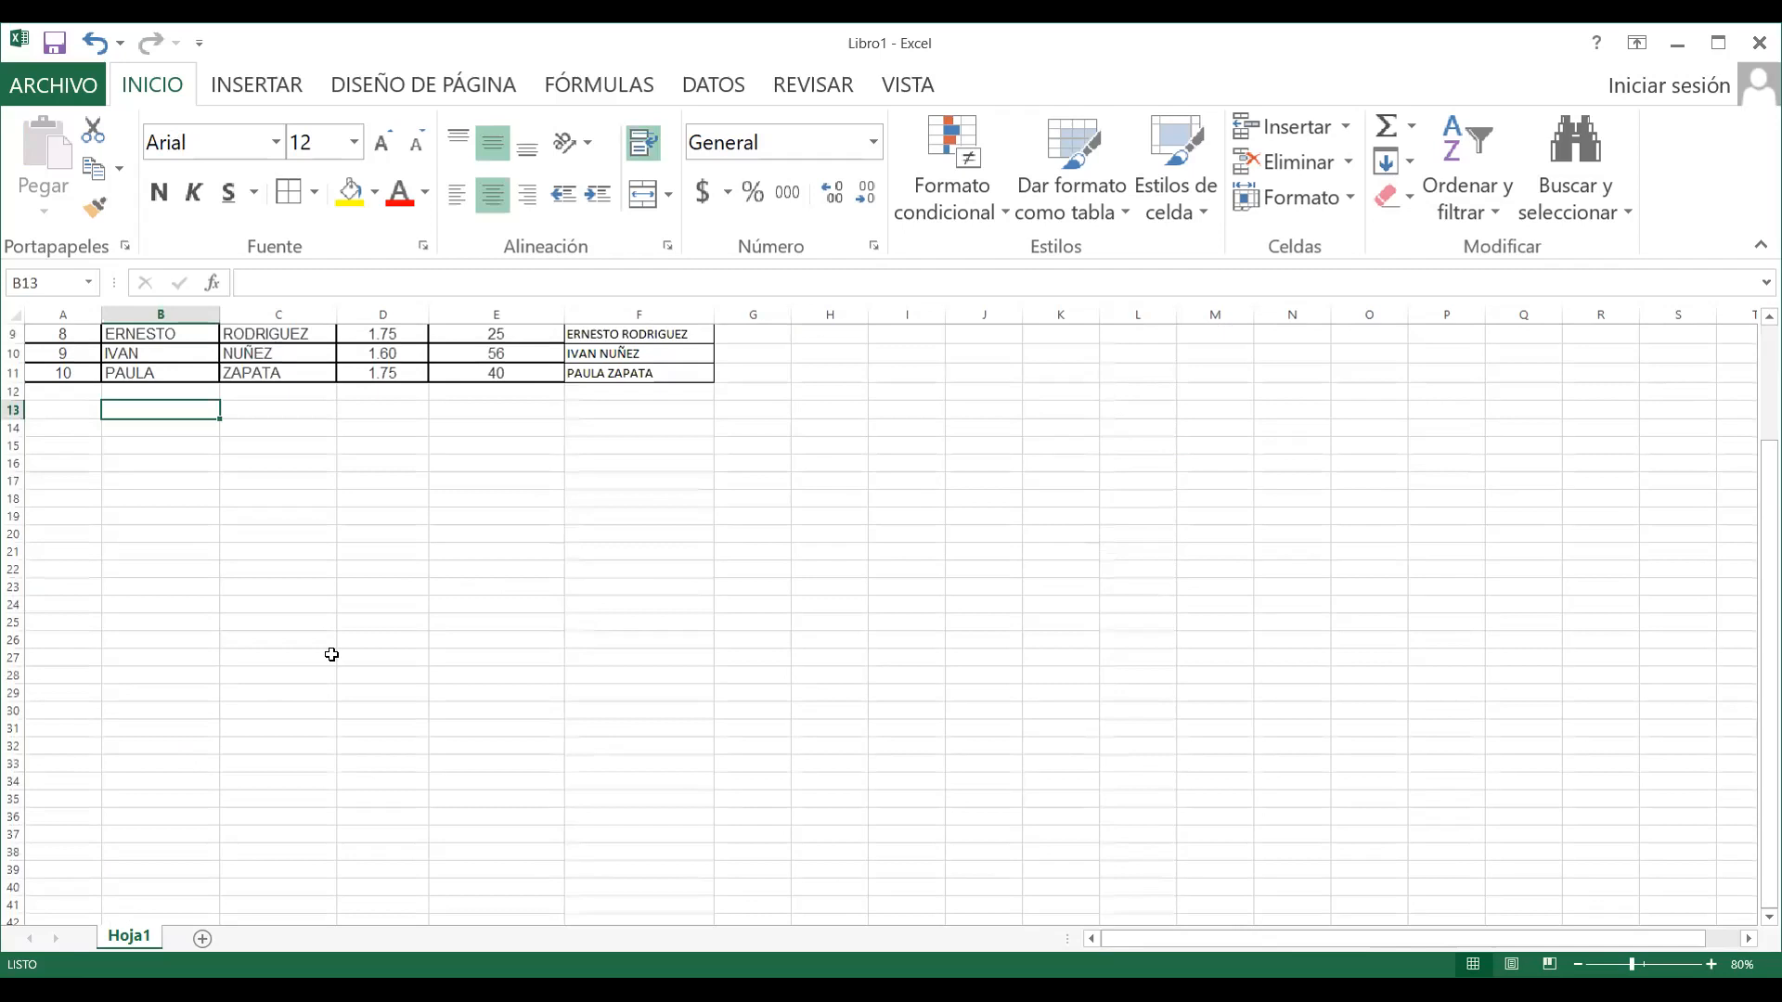
pyautogui.scroll(3, 604, 493)
# Extend the merged and centred instruction cell so it spans H1:P1
pyautogui.click(1037, 396)
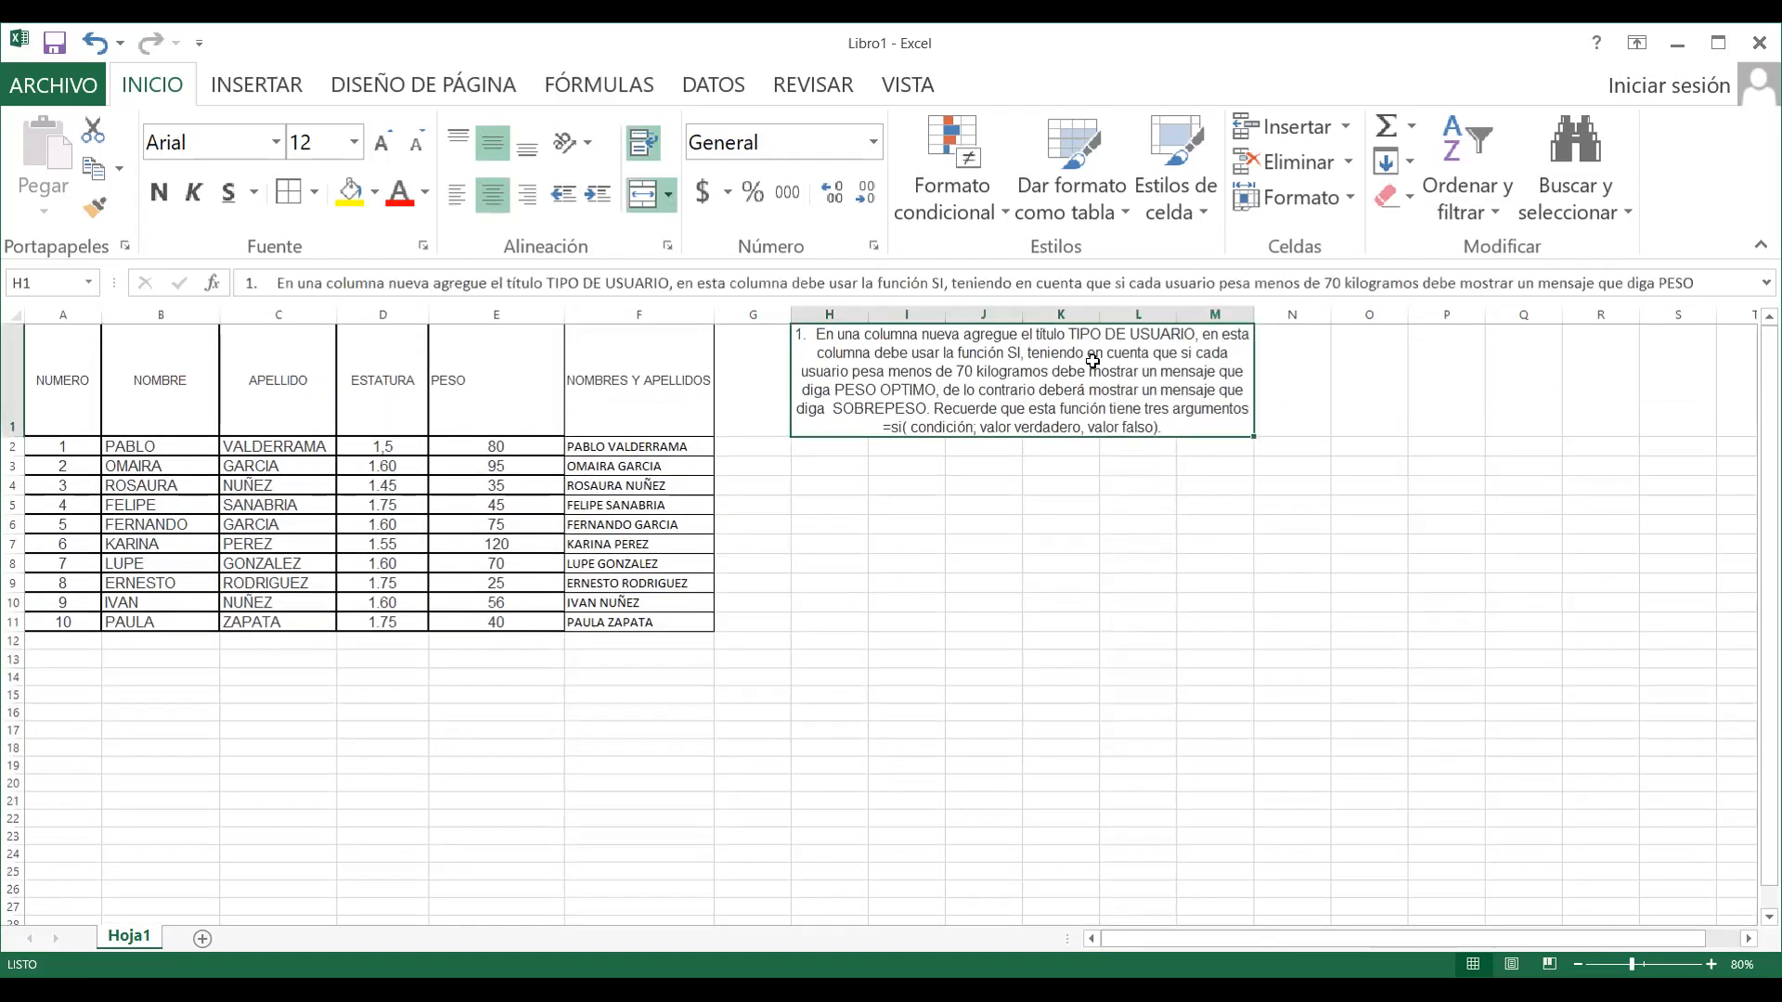
pyautogui.moveTo(1013, 413)
pyautogui.mouseDown()
pyautogui.moveTo(1114, 389)
pyautogui.moveTo(1415, 401)
pyautogui.mouseUp()
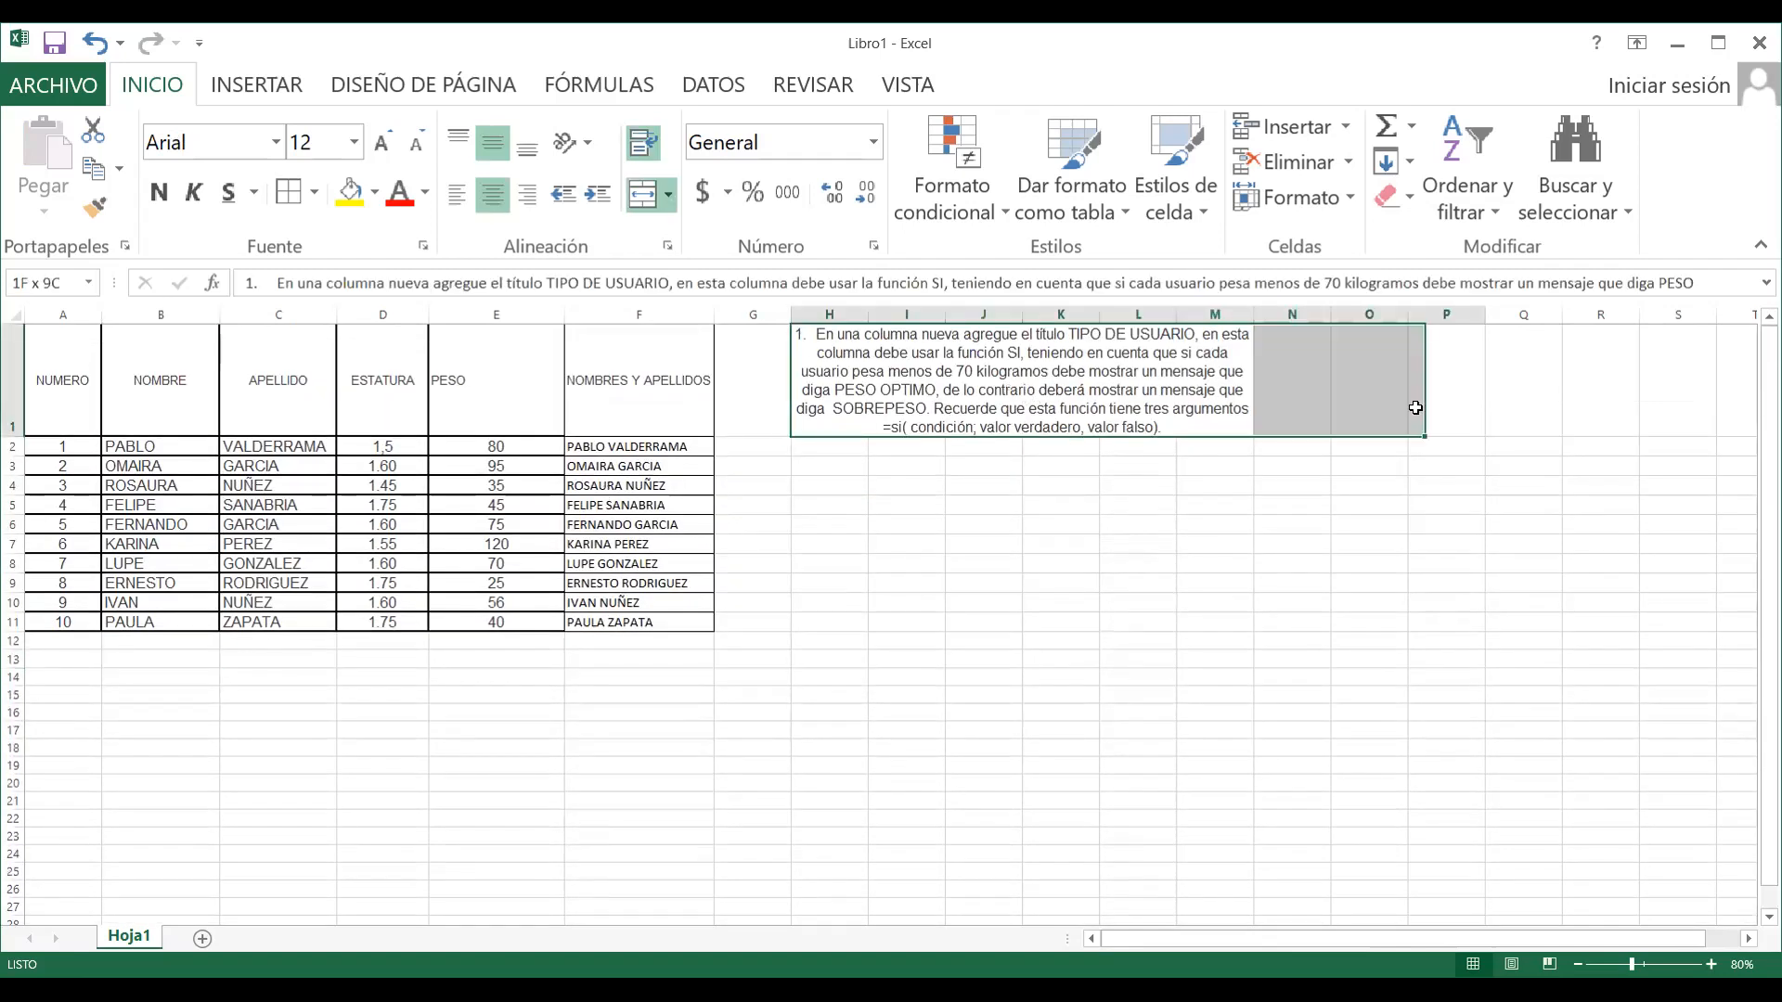
pyautogui.click(643, 194)
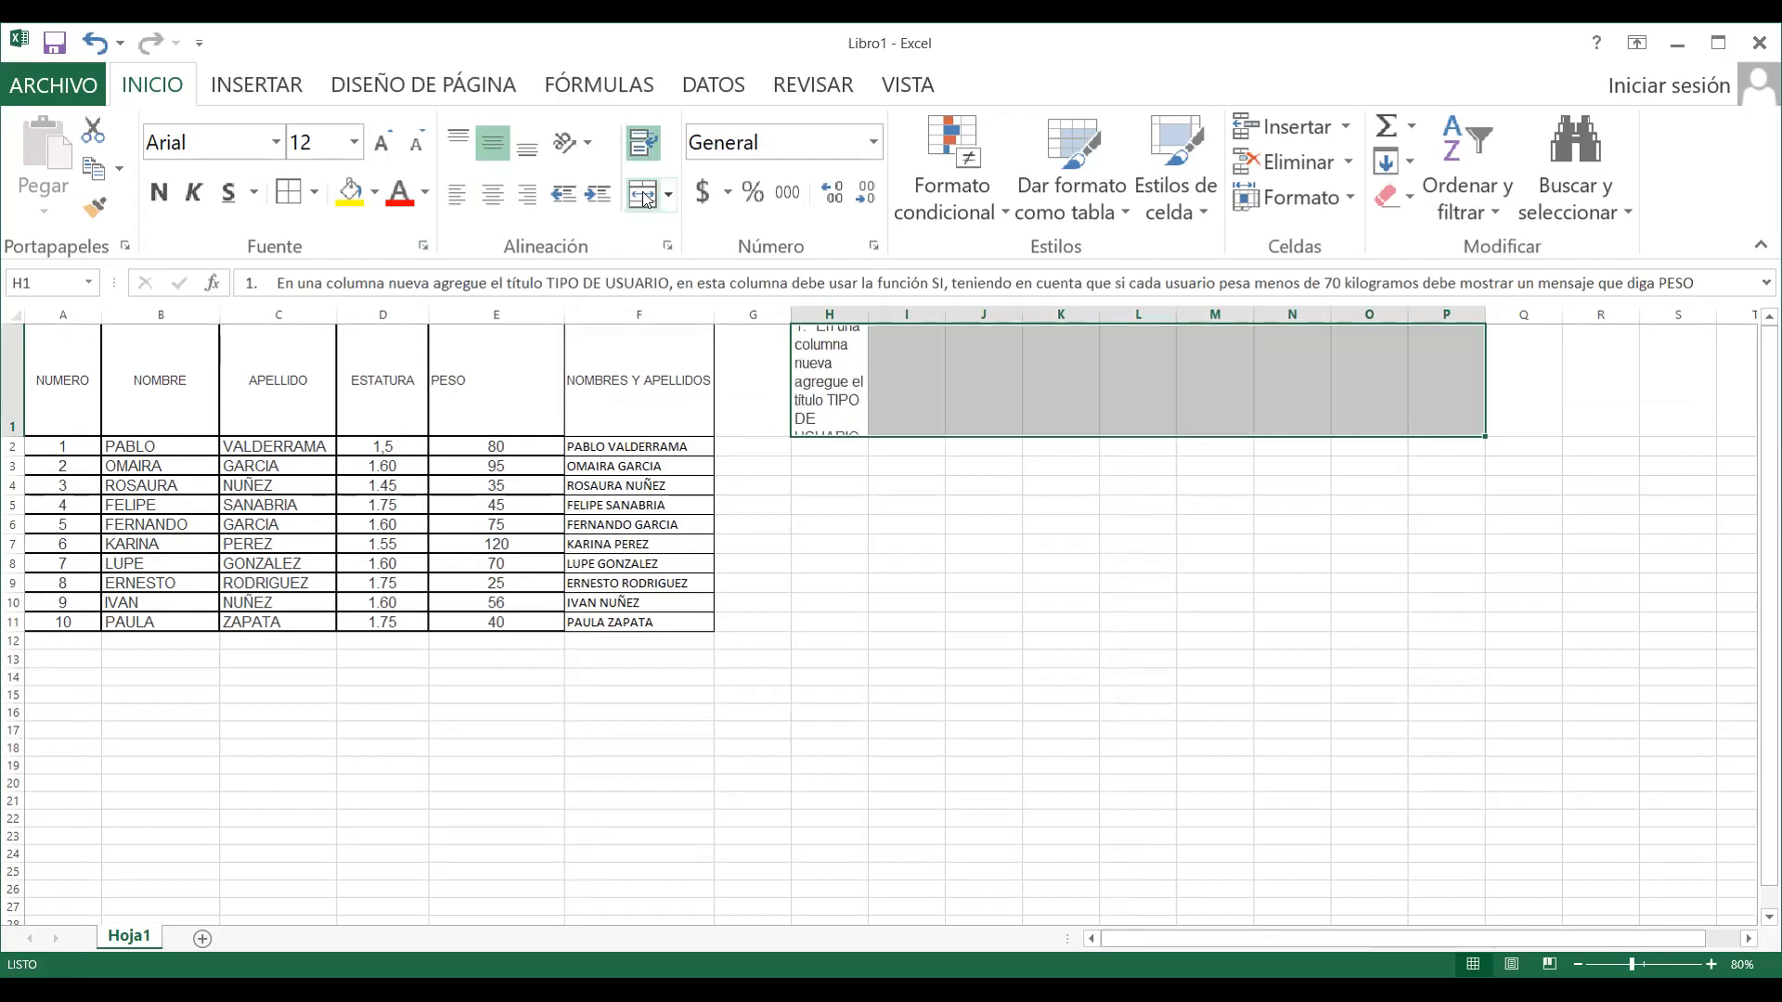
pyautogui.click(644, 194)
pyautogui.click(991, 485)
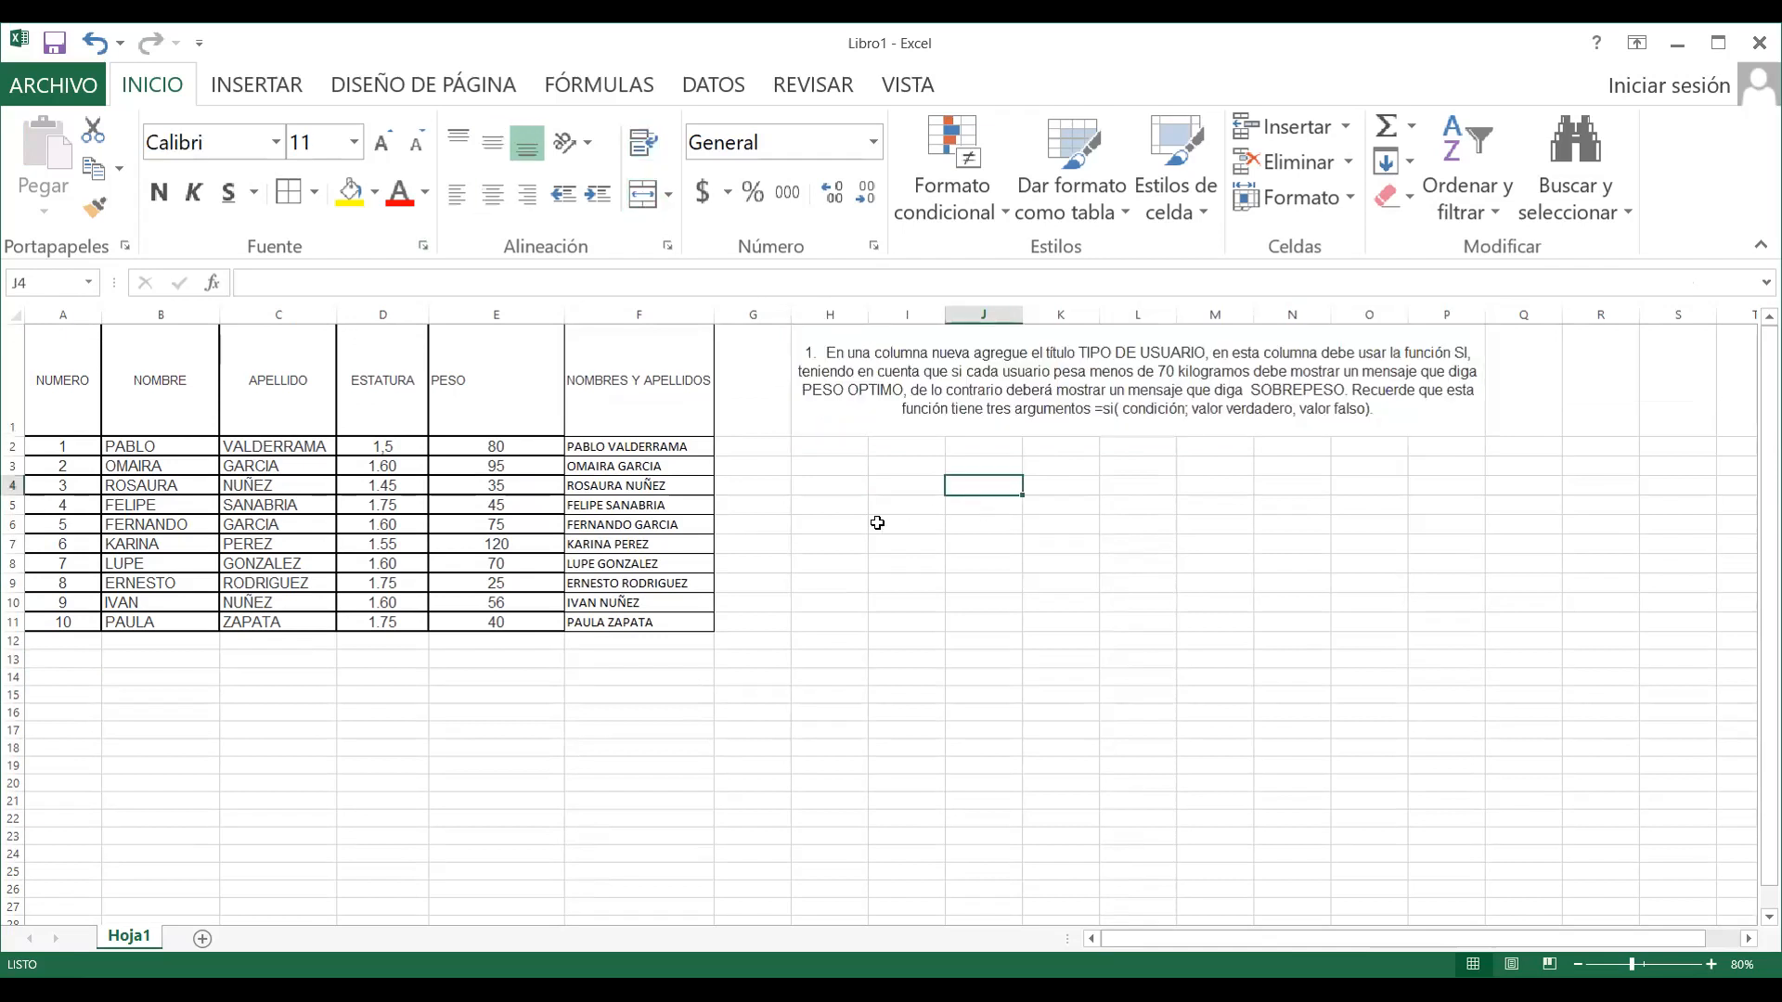
# Reduce the height of row 1 slightly and widen column G a little for the new heading
pyautogui.click(765, 372)
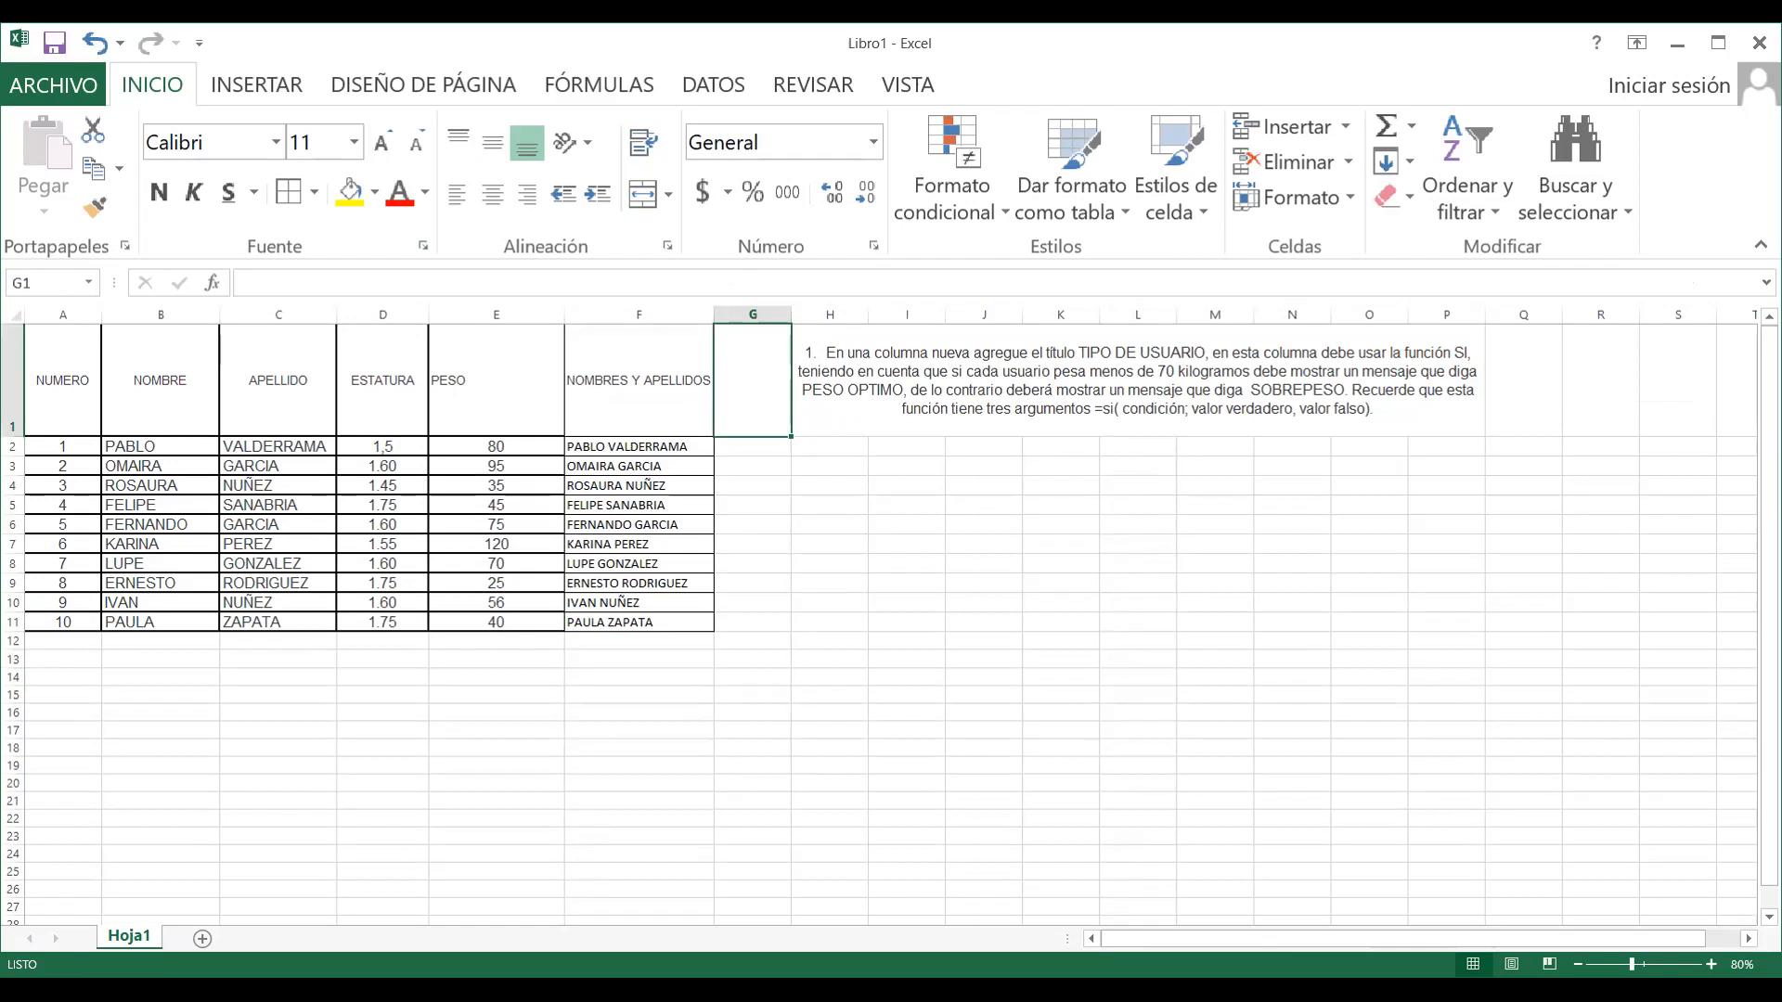
pyautogui.moveTo(14, 413); pyautogui.dragTo(11, 418)
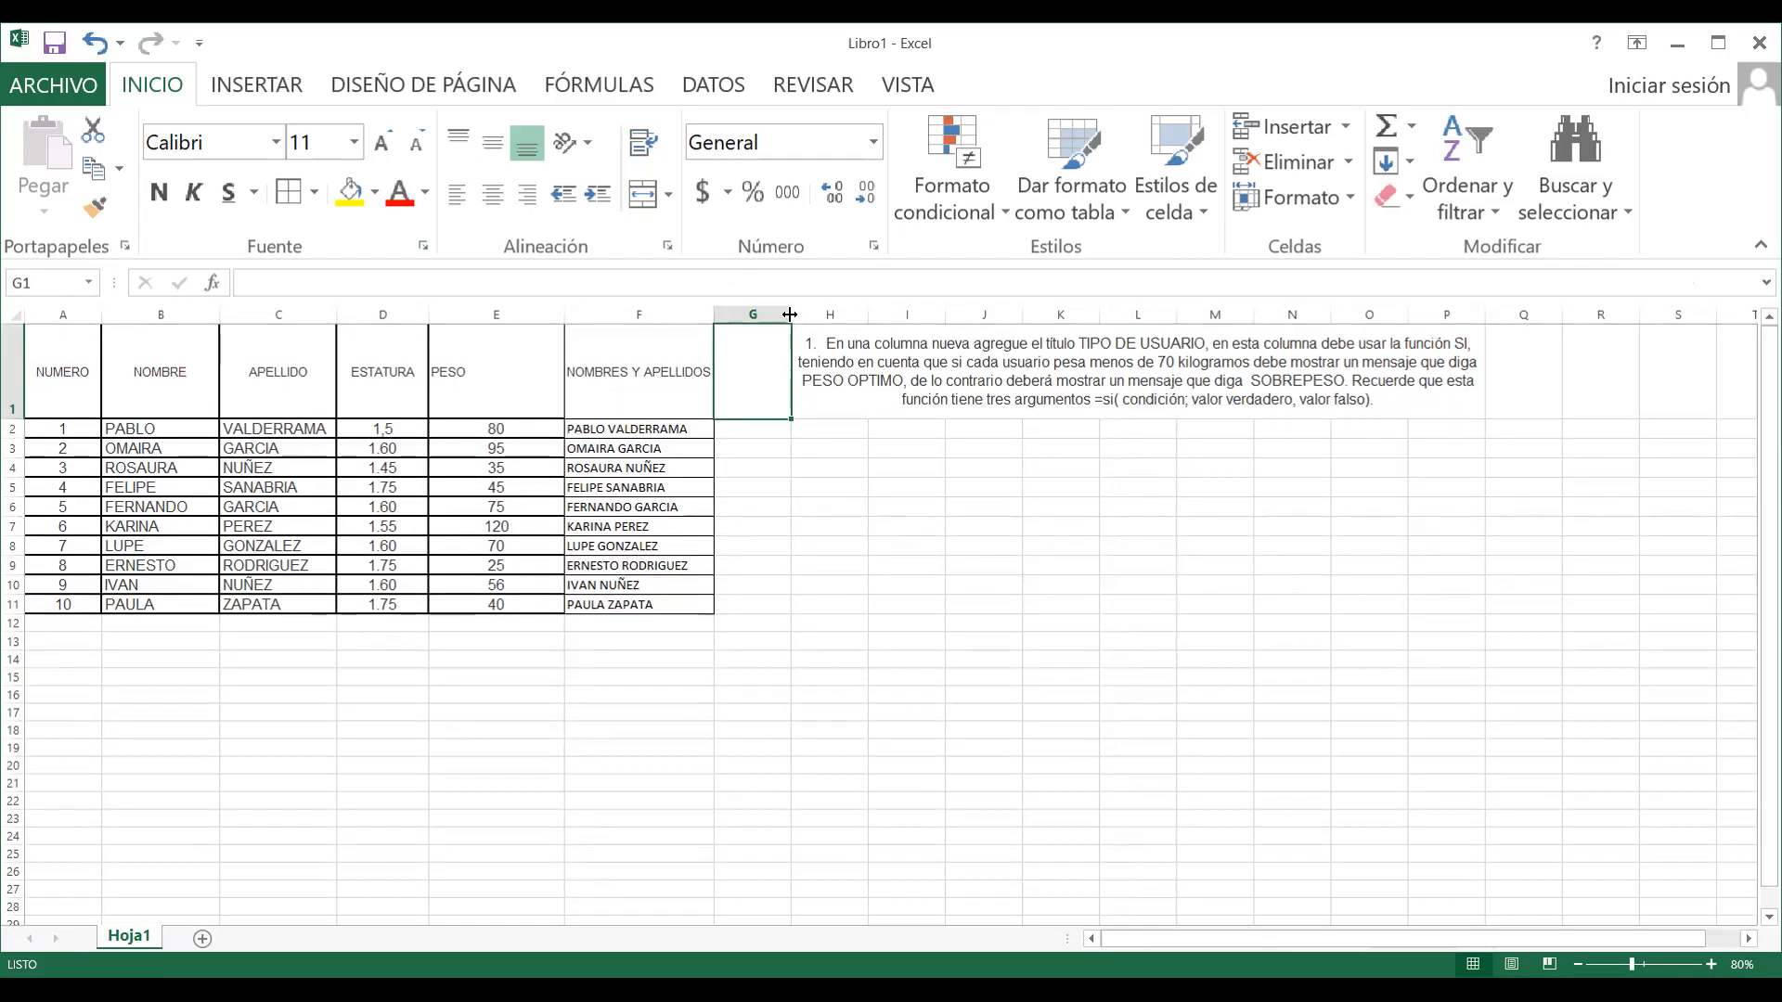
pyautogui.moveTo(789, 315); pyautogui.dragTo(812, 316)
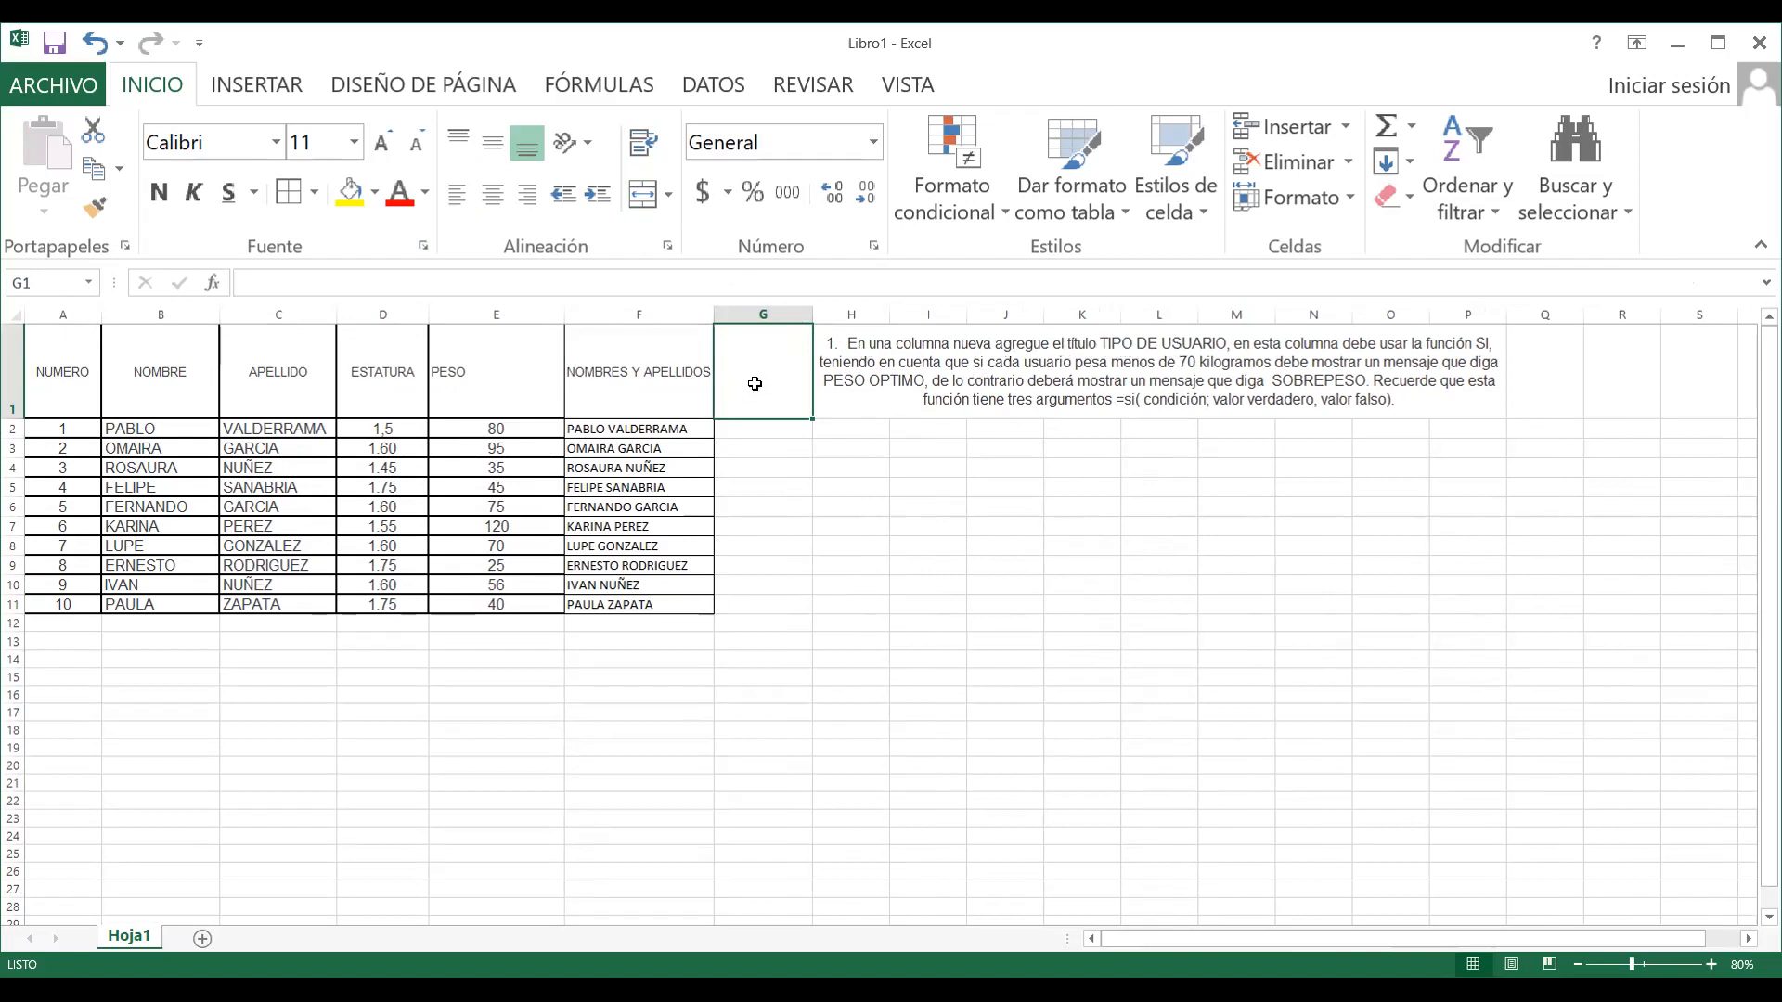
# Enter the heading TIPO DE USUARIO in G1, centred and wrapped in Arial 10
pyautogui.write('TI')
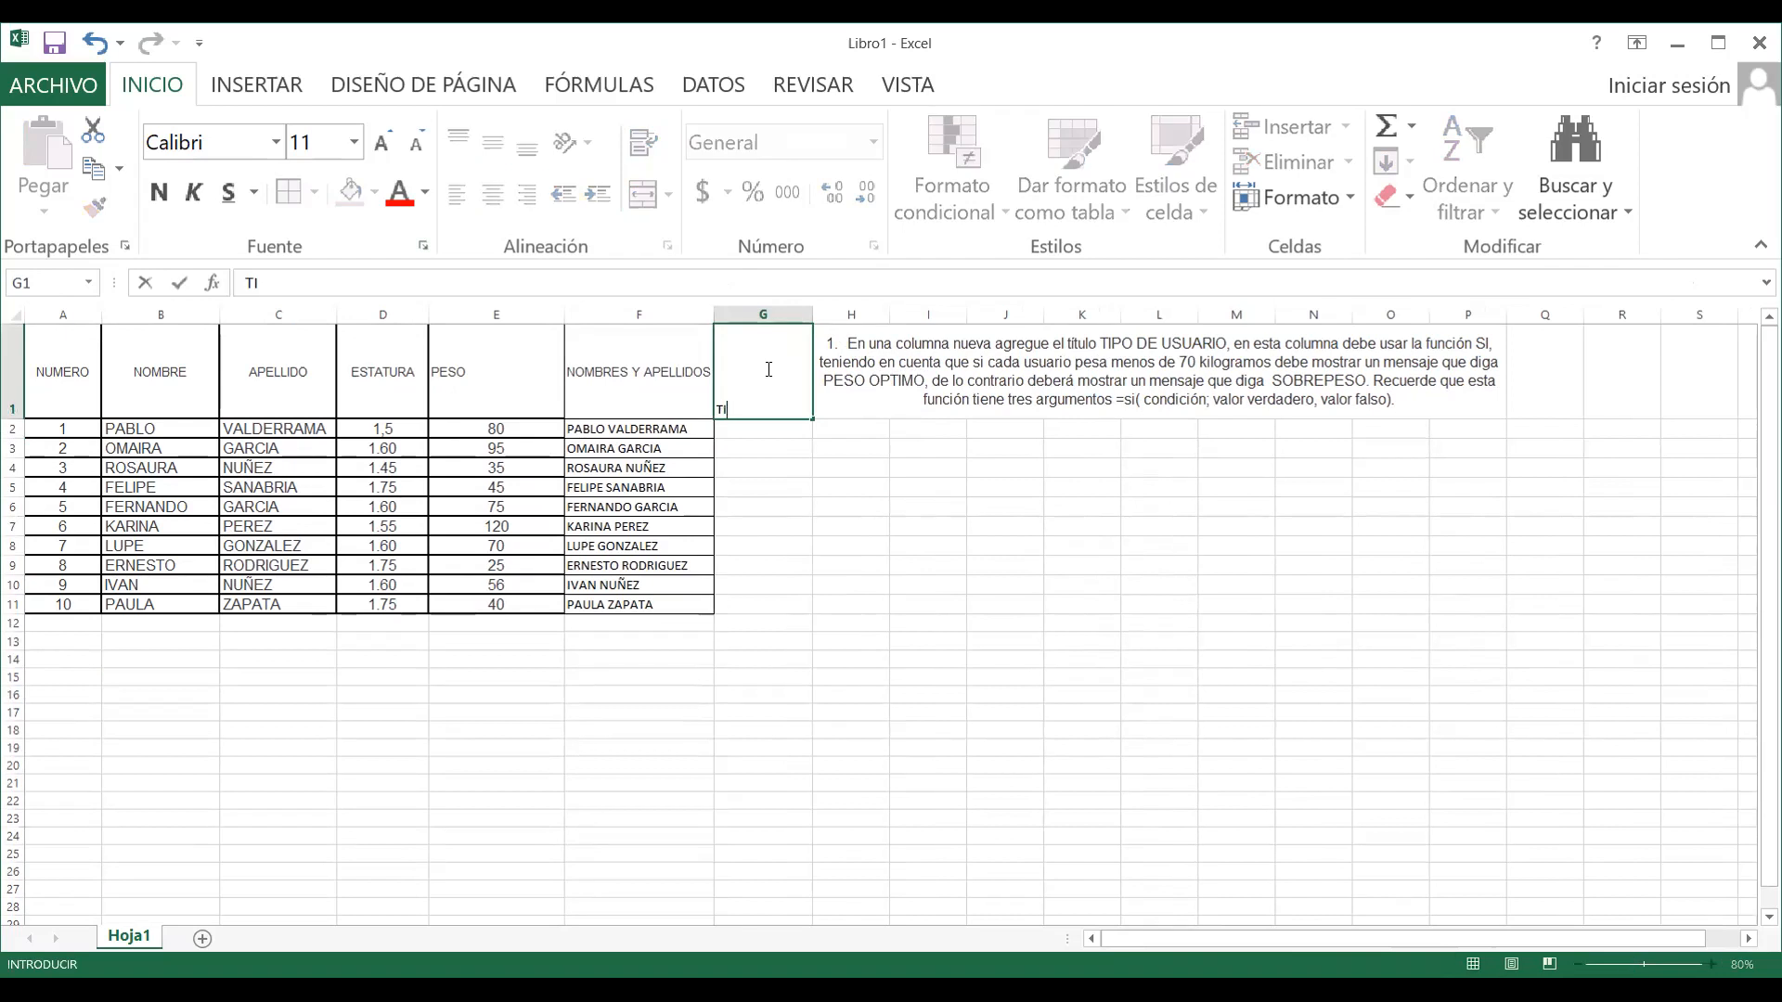
pyautogui.write('PO DE USUARIO')
pyautogui.hotkey('ctrl', 'Return')
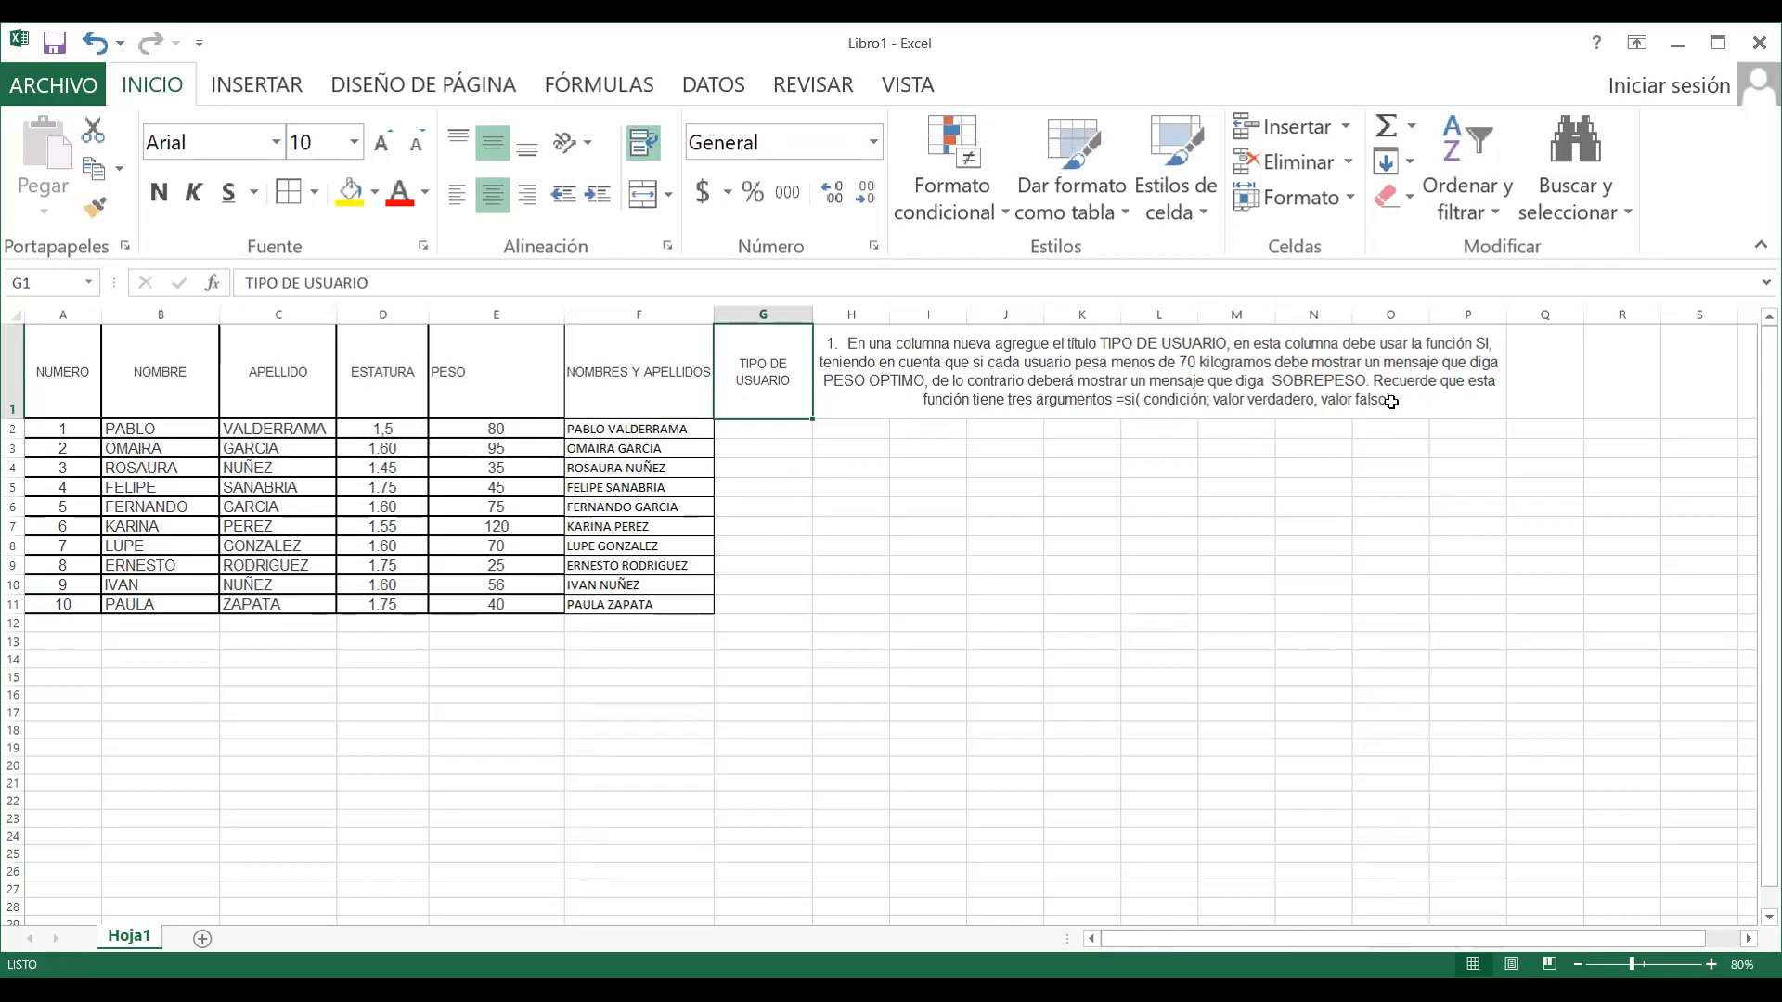
# Format the phrase "que si cada usuario pesa menos de 70 kilogramos" in the H1 instruction as bold red text
pyautogui.click(1250, 369)
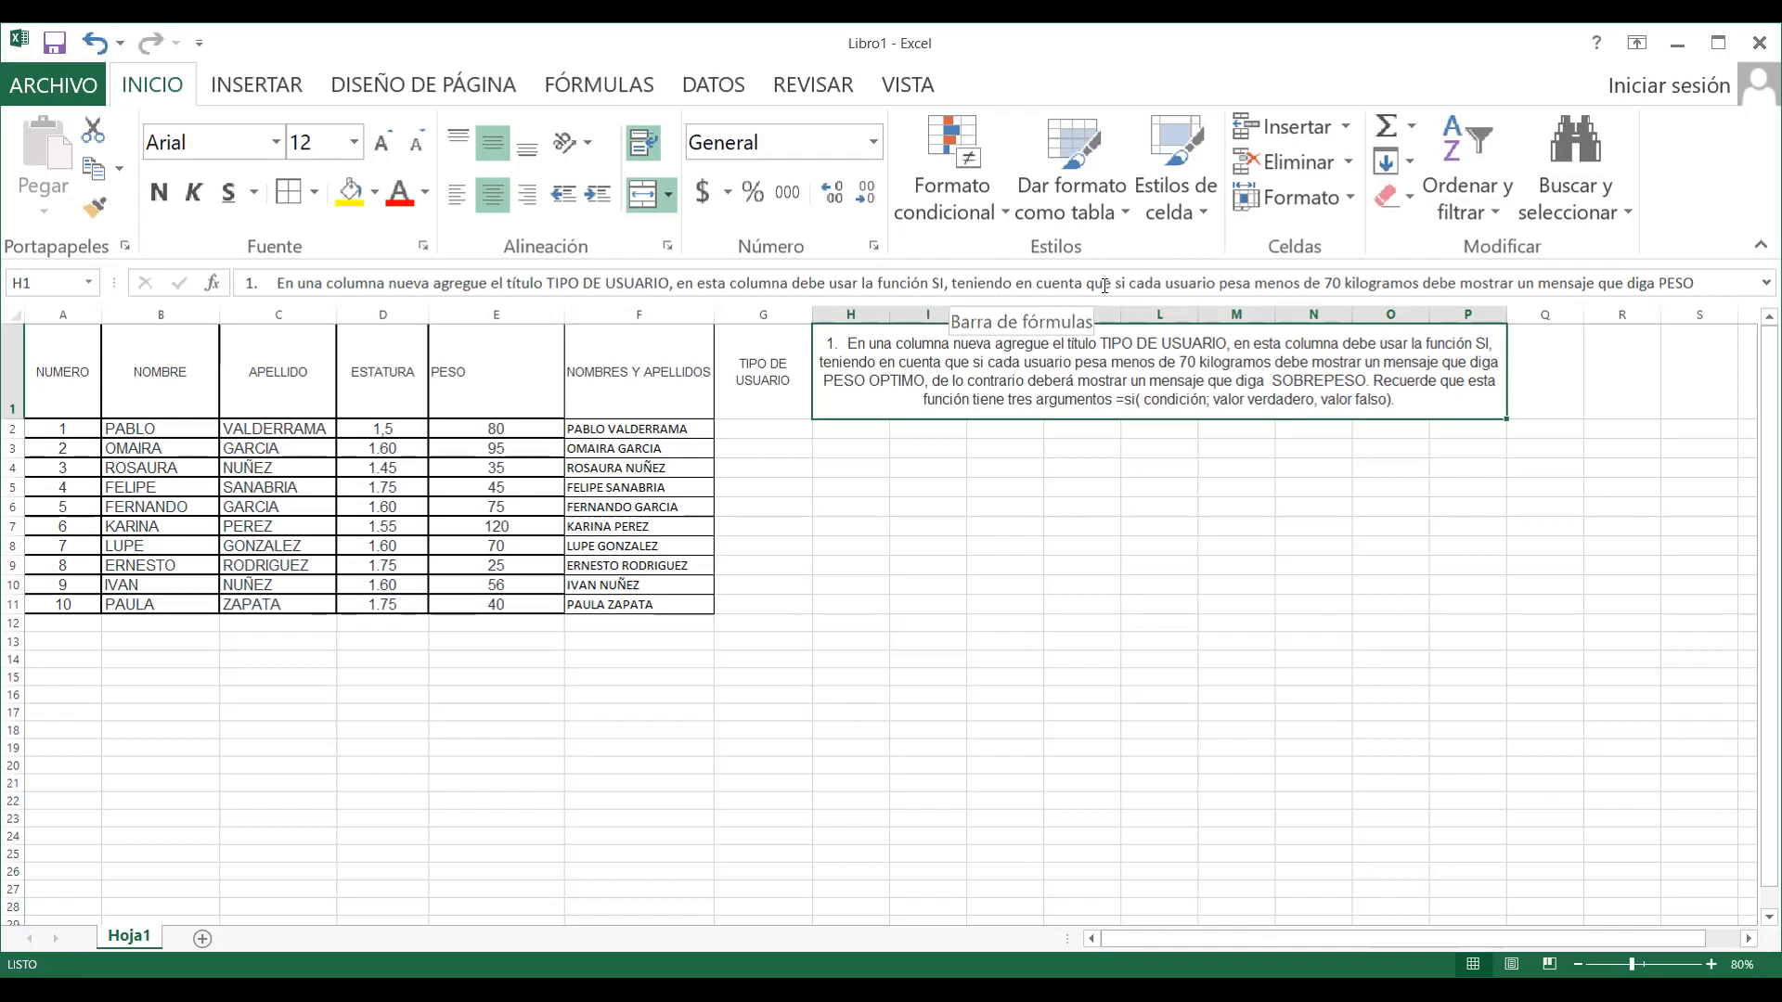
pyautogui.moveTo(1086, 285); pyautogui.dragTo(1419, 283)
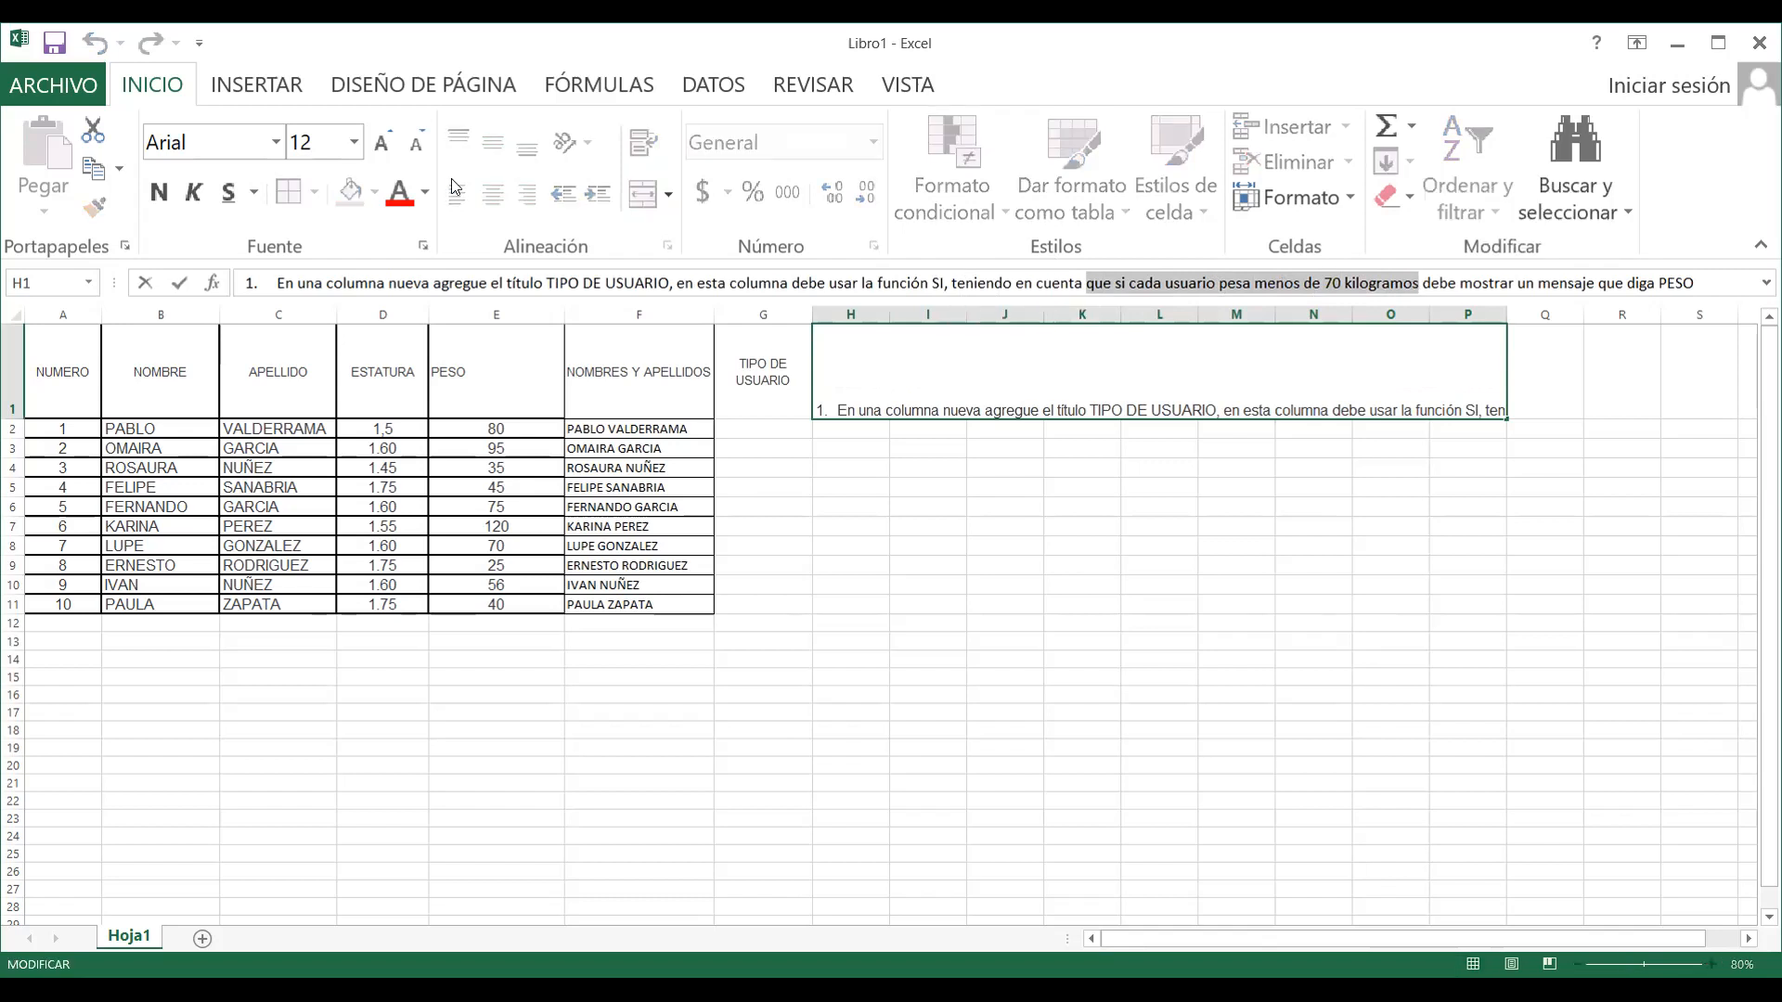
pyautogui.click(424, 192)
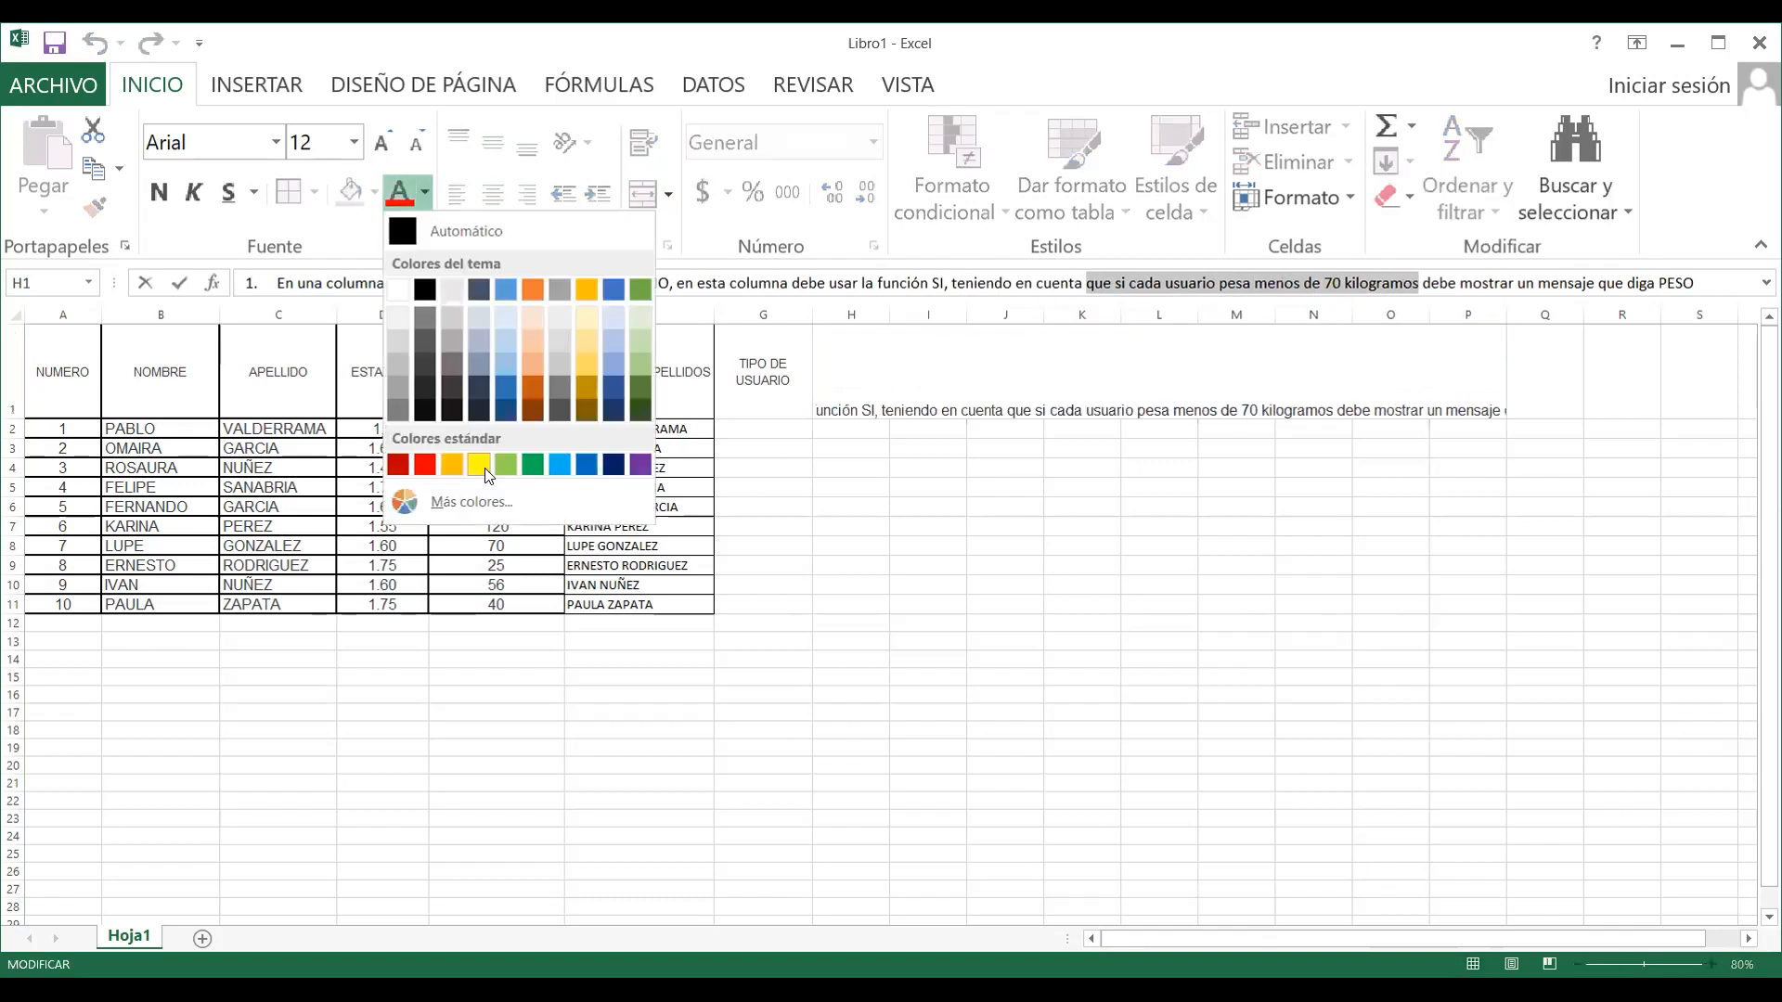
pyautogui.click(424, 467)
pyautogui.click(158, 192)
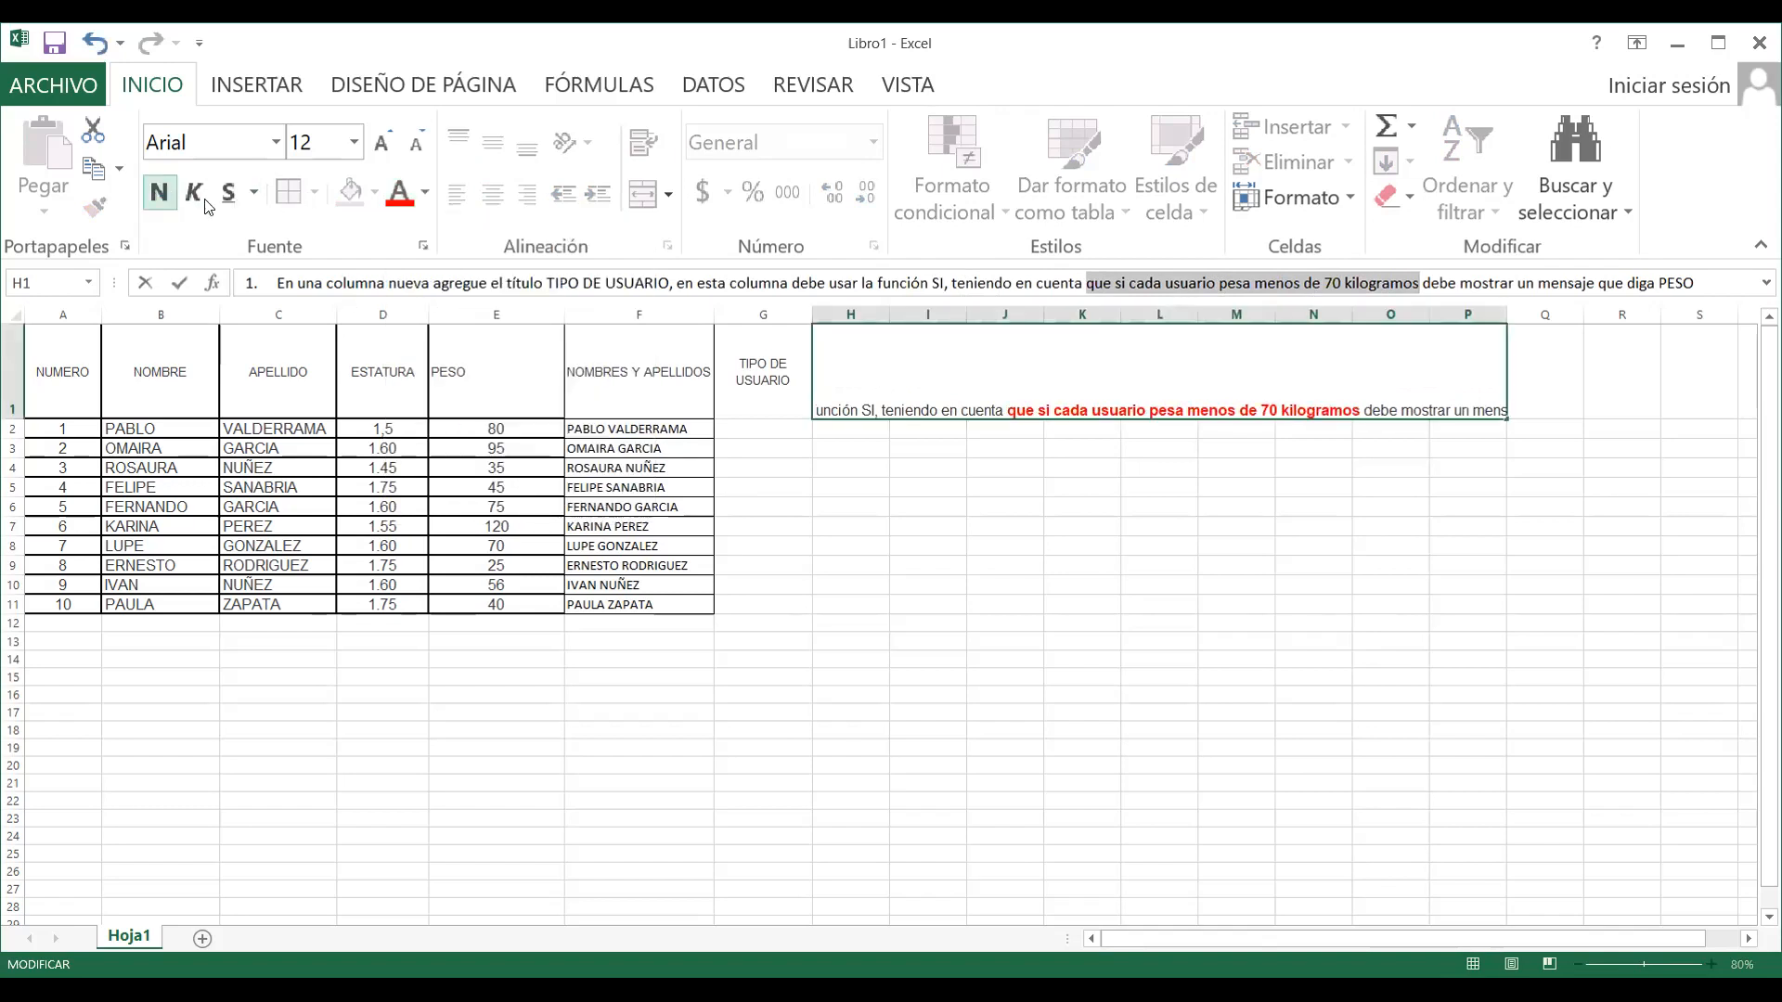
pyautogui.click(1073, 472)
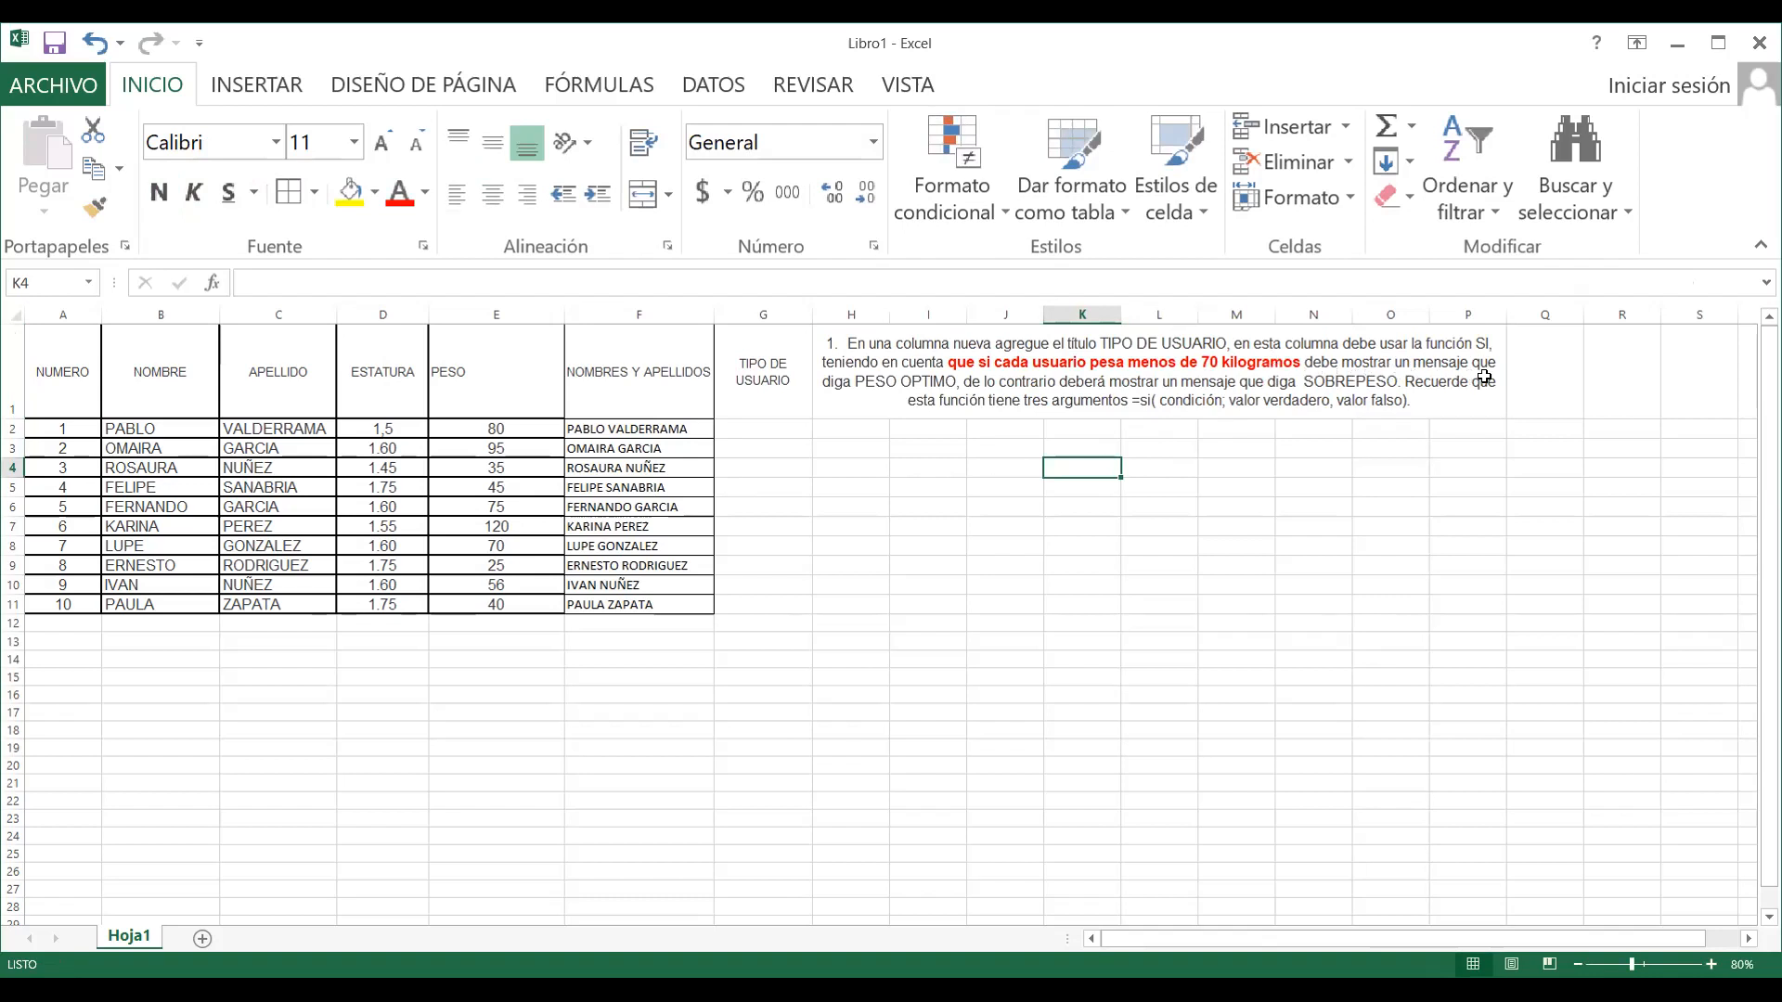
# Format the words PESO OPTIMO in the H1 instruction as bold green text
pyautogui.click(949, 384)
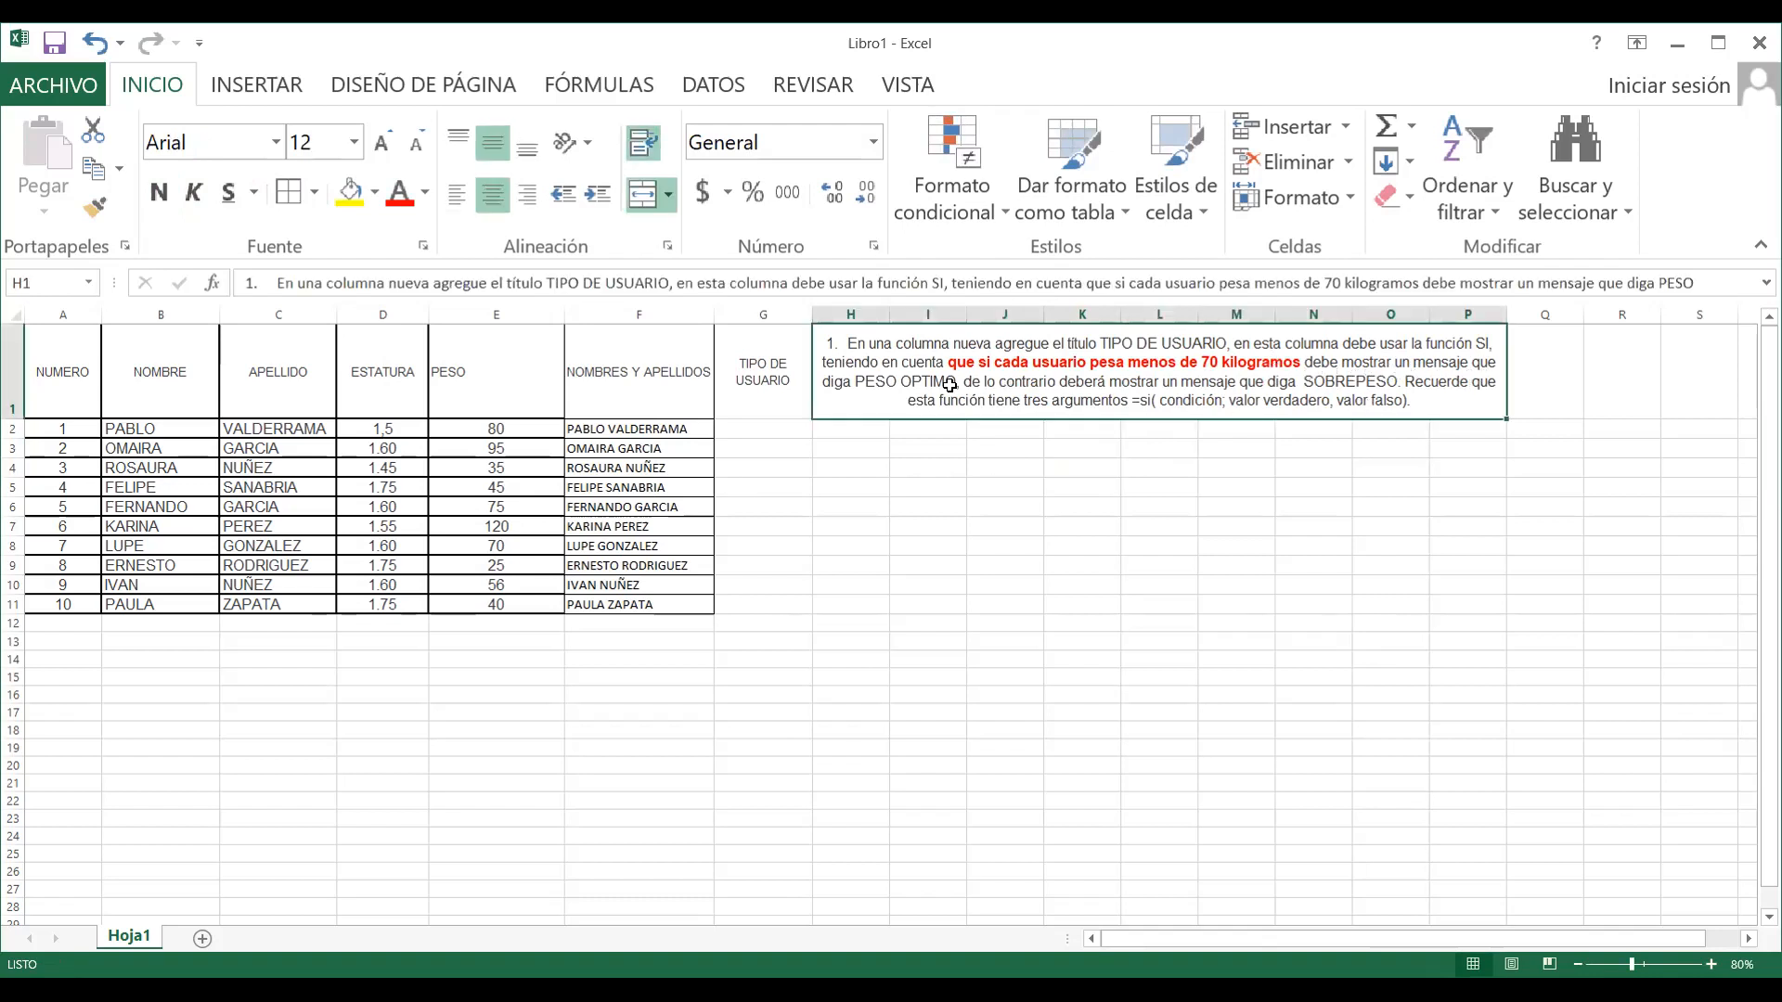
pyautogui.moveTo(1659, 282); pyautogui.dragTo(1705, 285)
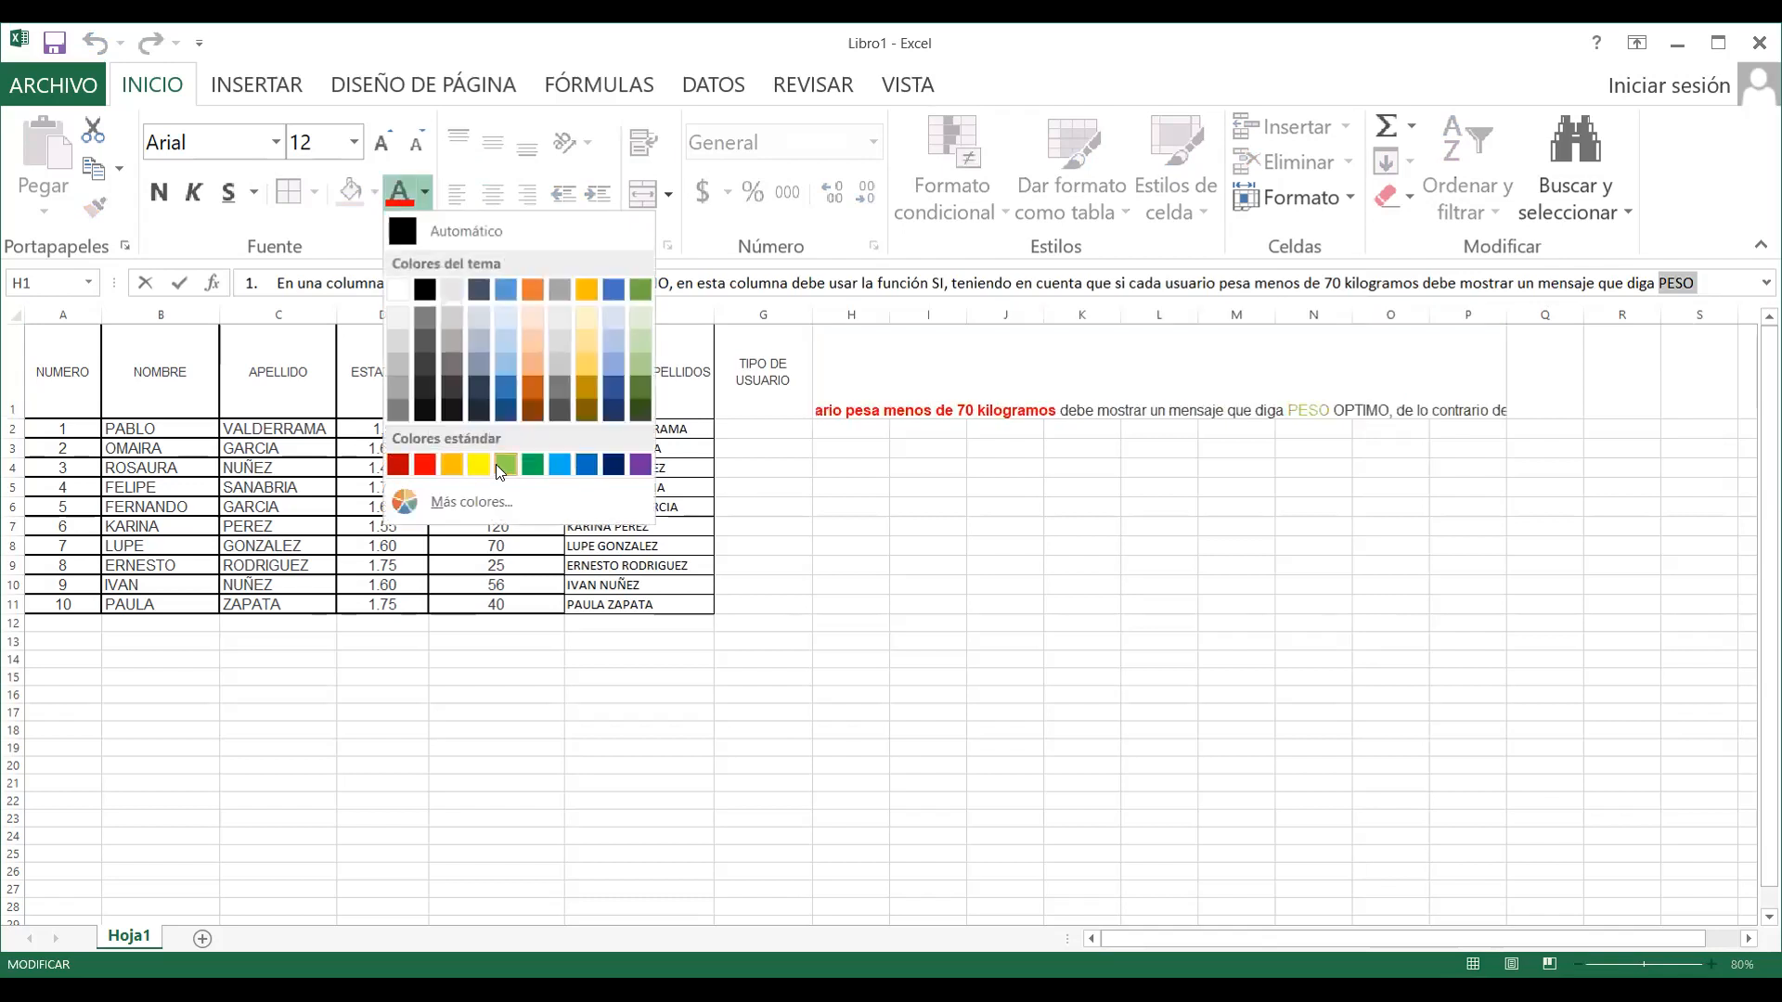
pyautogui.click(534, 462)
pyautogui.click(159, 192)
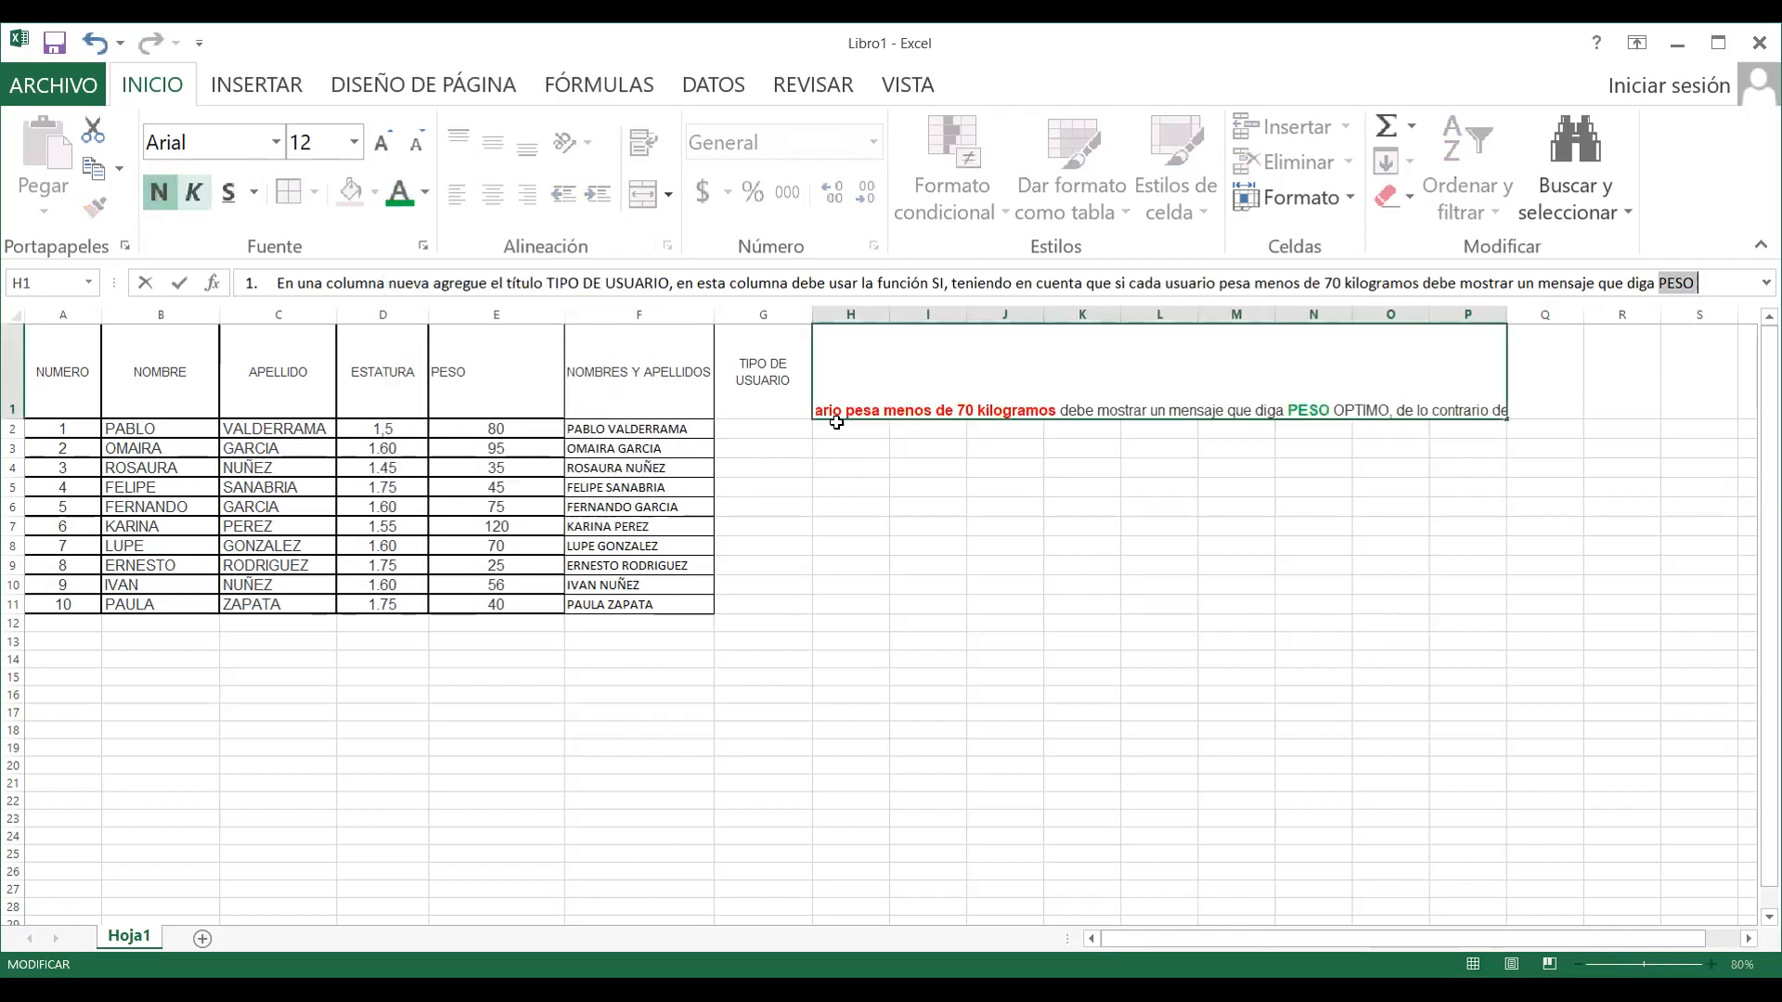
pyautogui.moveTo(1388, 409); pyautogui.dragTo(1283, 406)
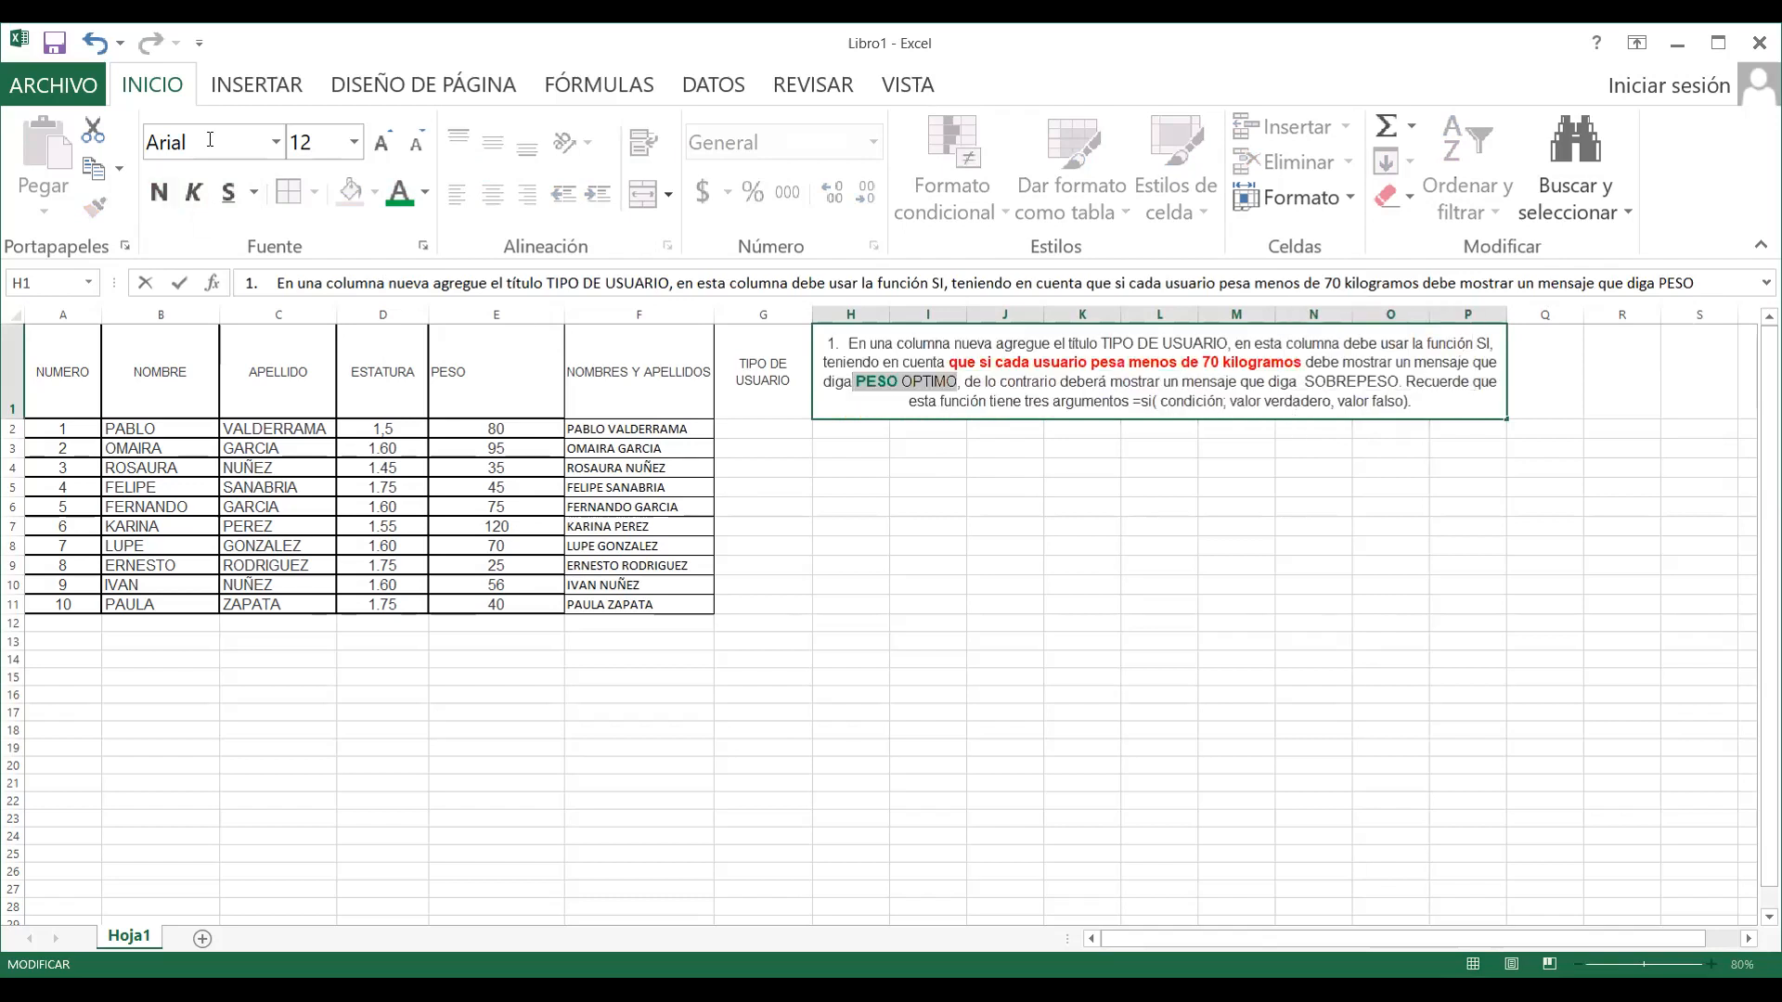
pyautogui.click(399, 195)
pyautogui.click(157, 195)
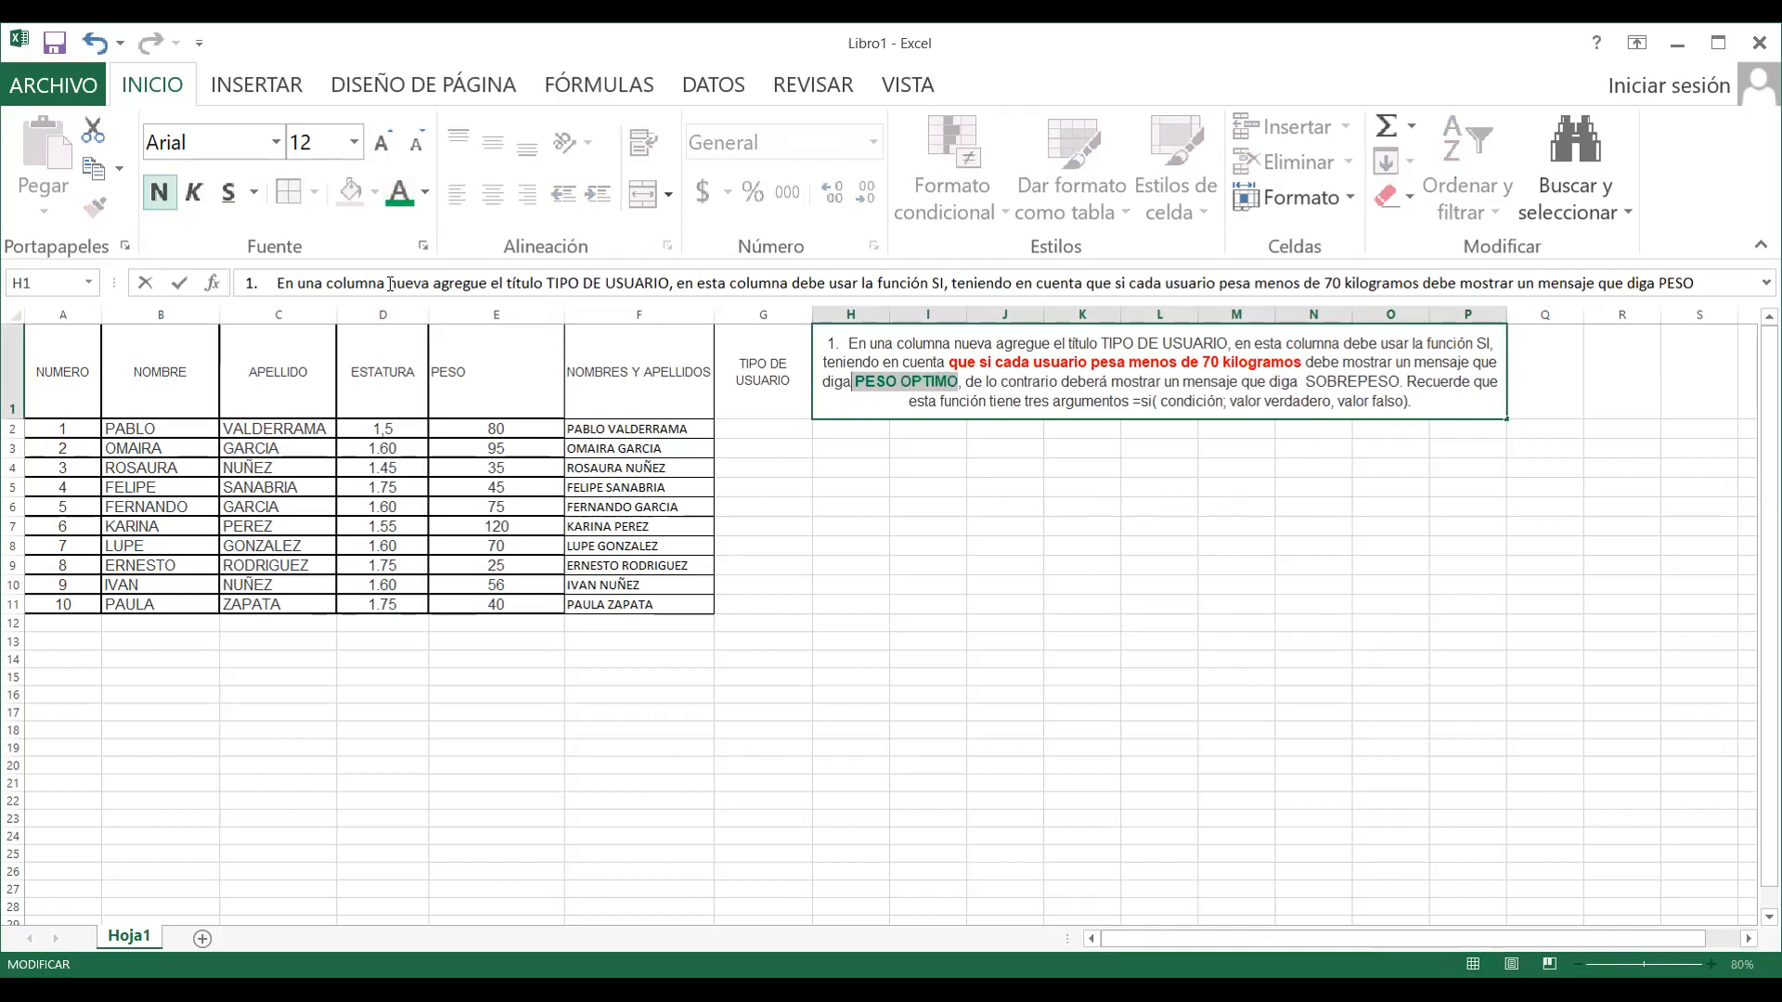
pyautogui.click(981, 367)
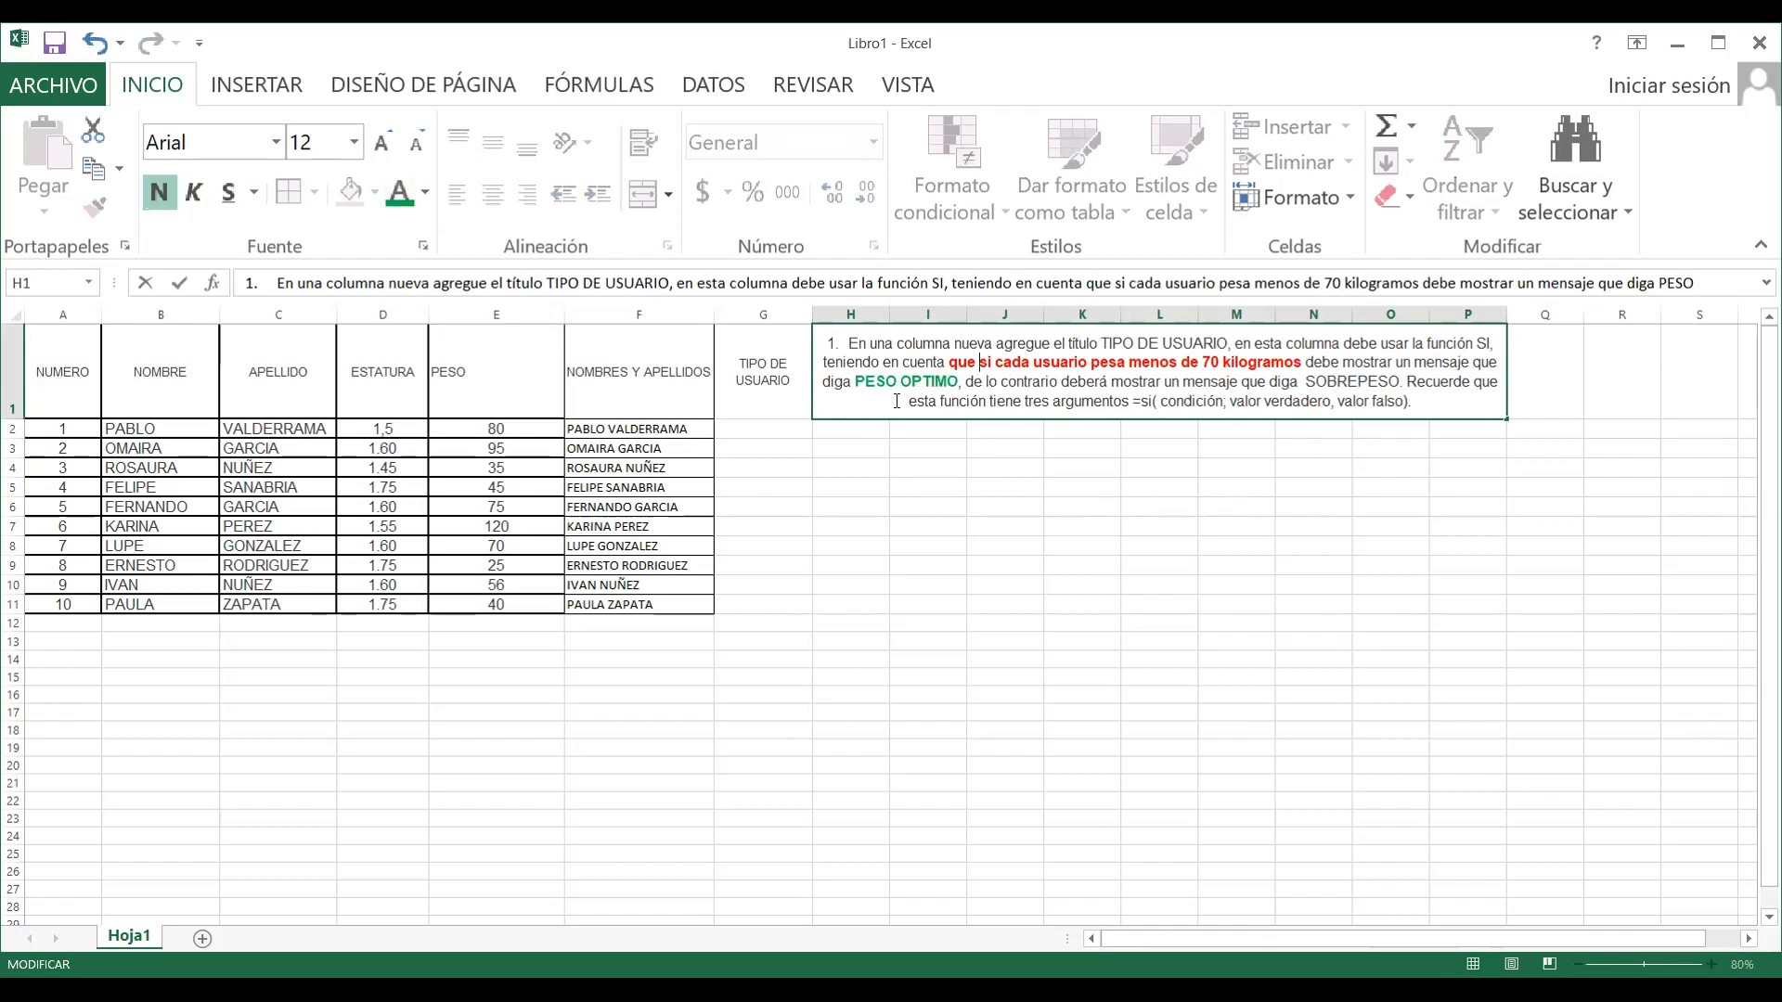
pyautogui.moveTo(856, 381); pyautogui.dragTo(959, 384)
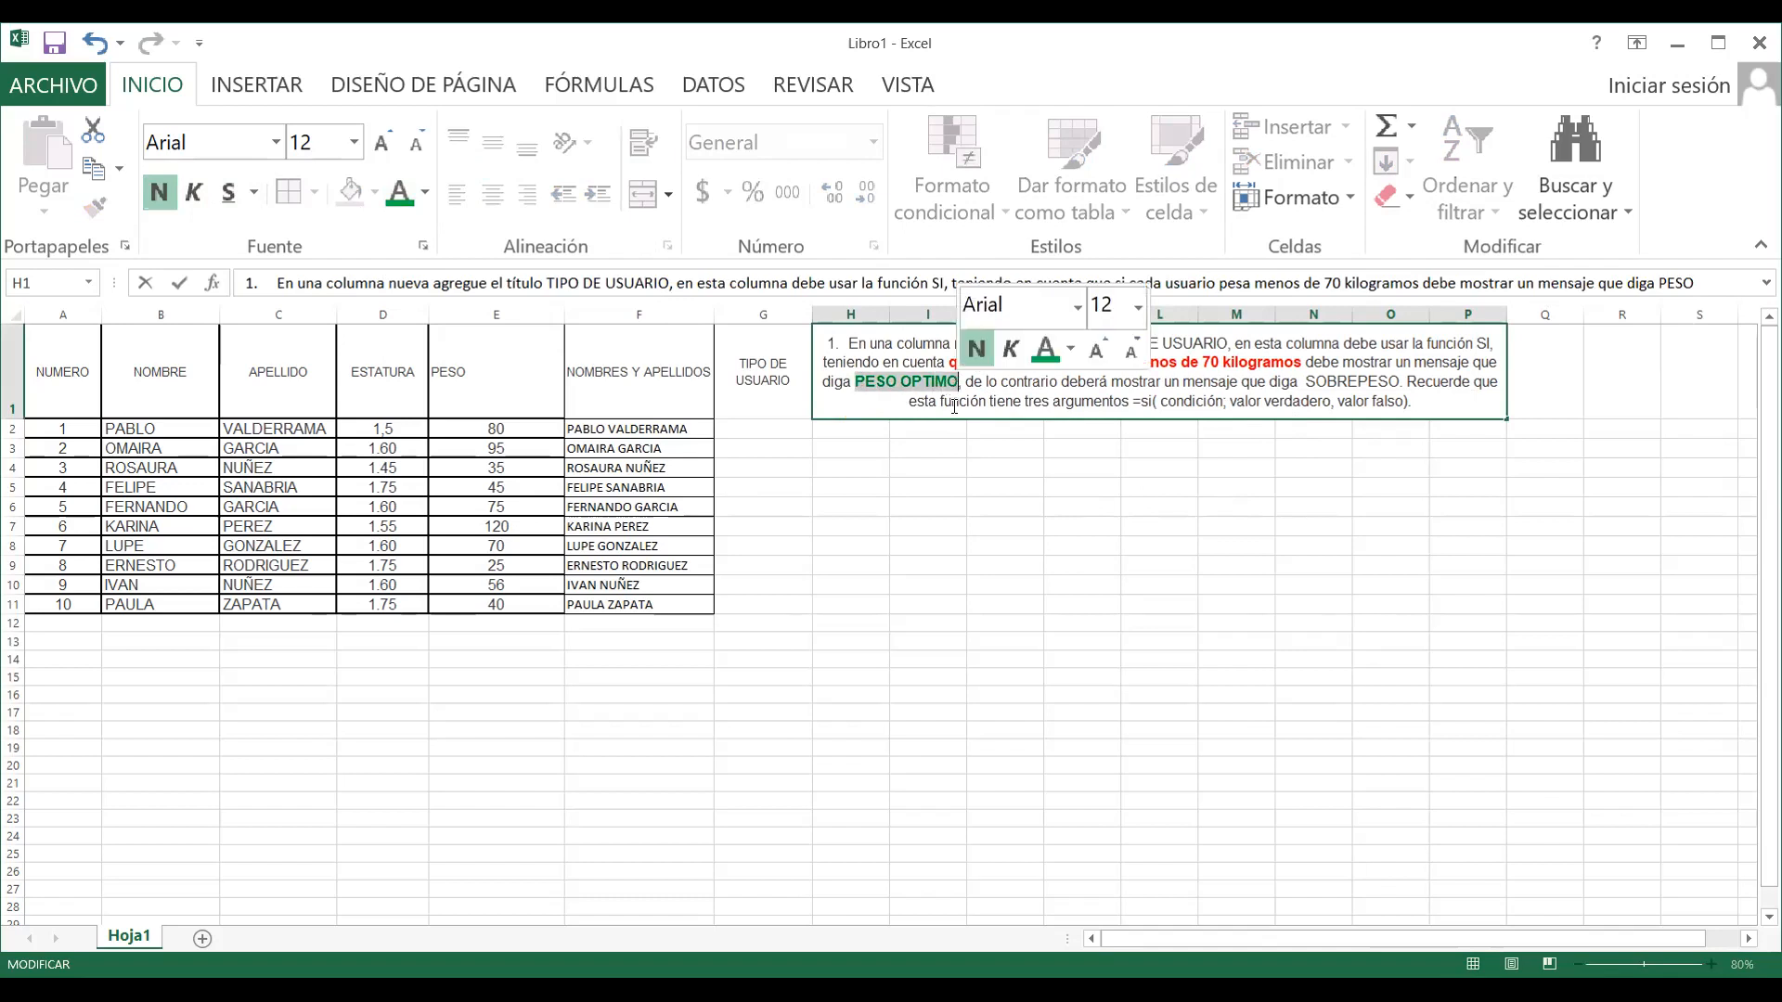
pyautogui.click(947, 449)
# Format the word SOBREPESO in the H1 instruction as bold purple text
pyautogui.click(984, 401)
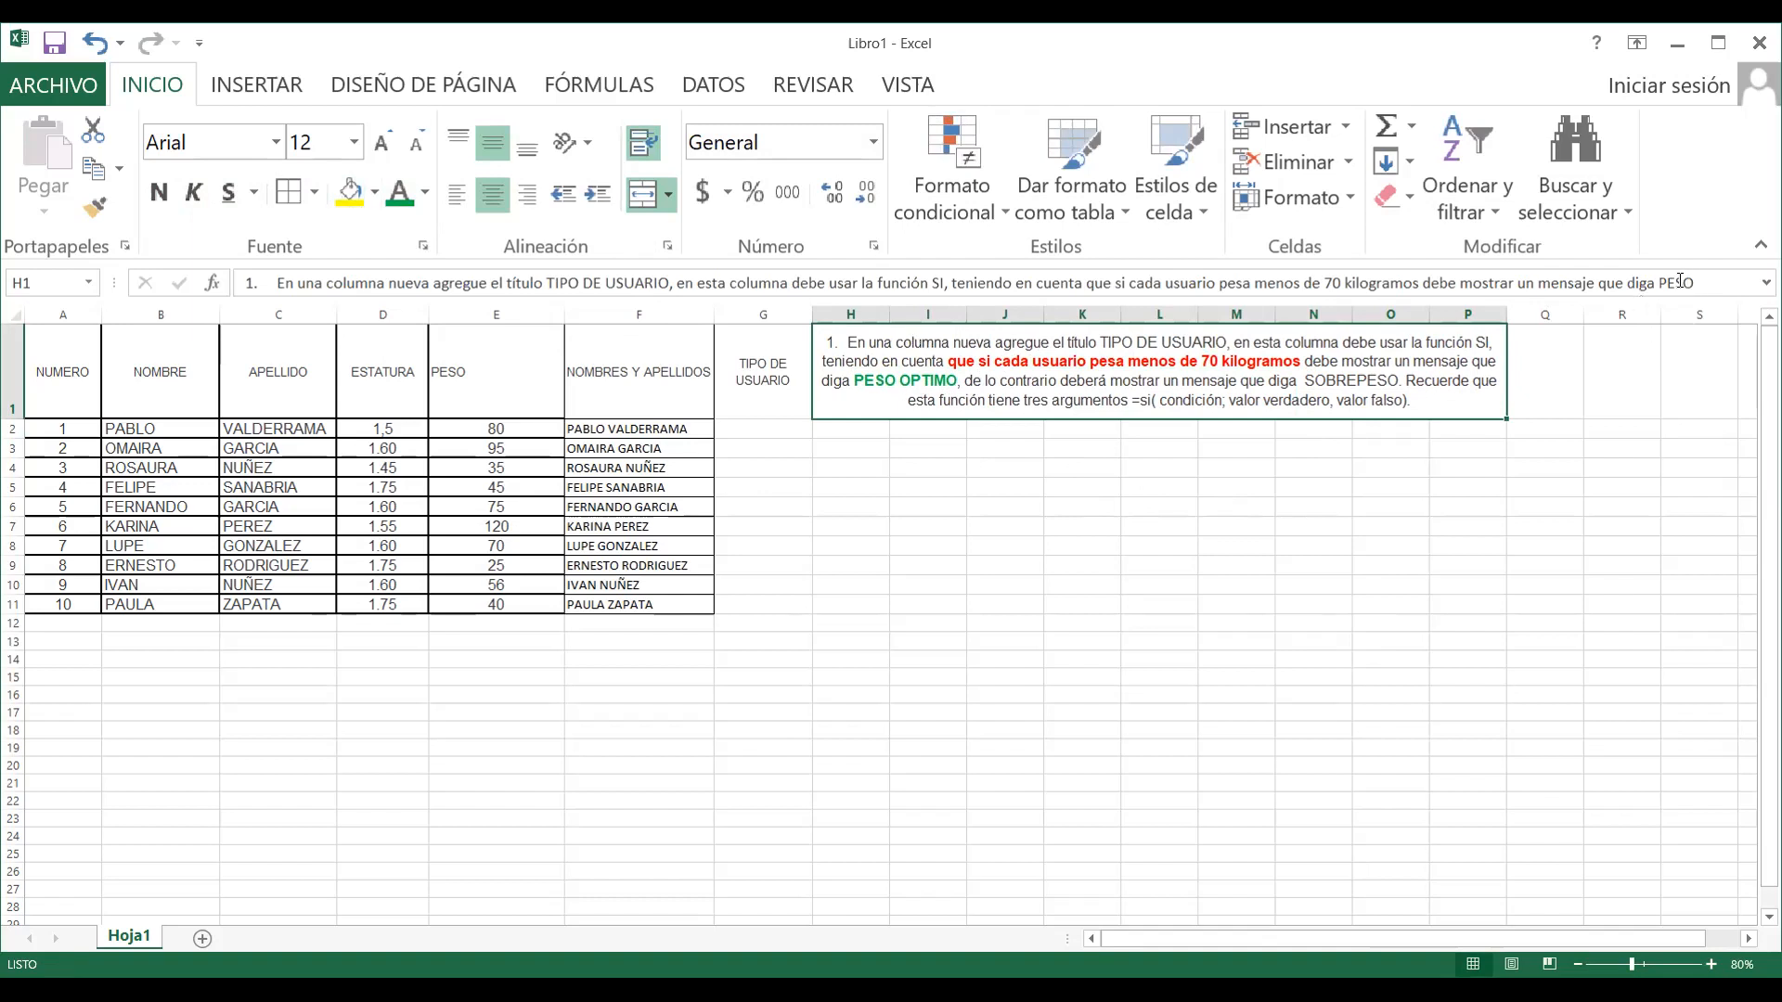
pyautogui.doubleClick(1302, 380)
pyautogui.moveTo(1307, 381); pyautogui.dragTo(1400, 383)
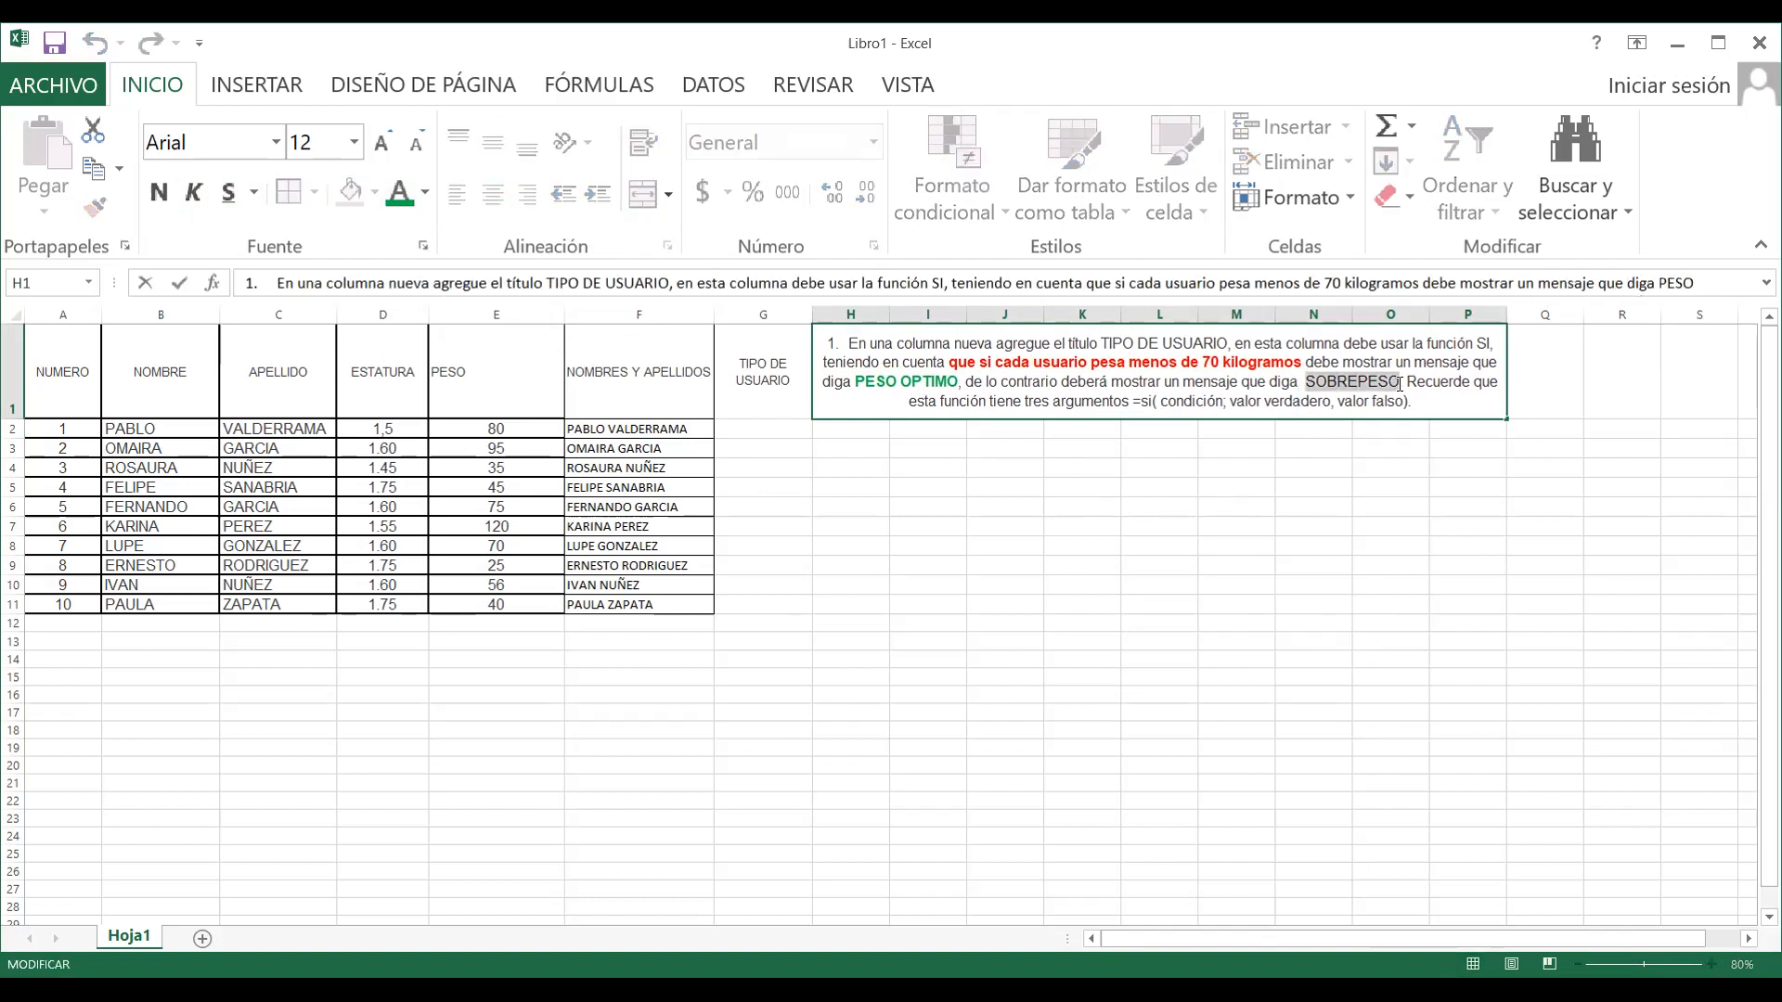
pyautogui.click(425, 193)
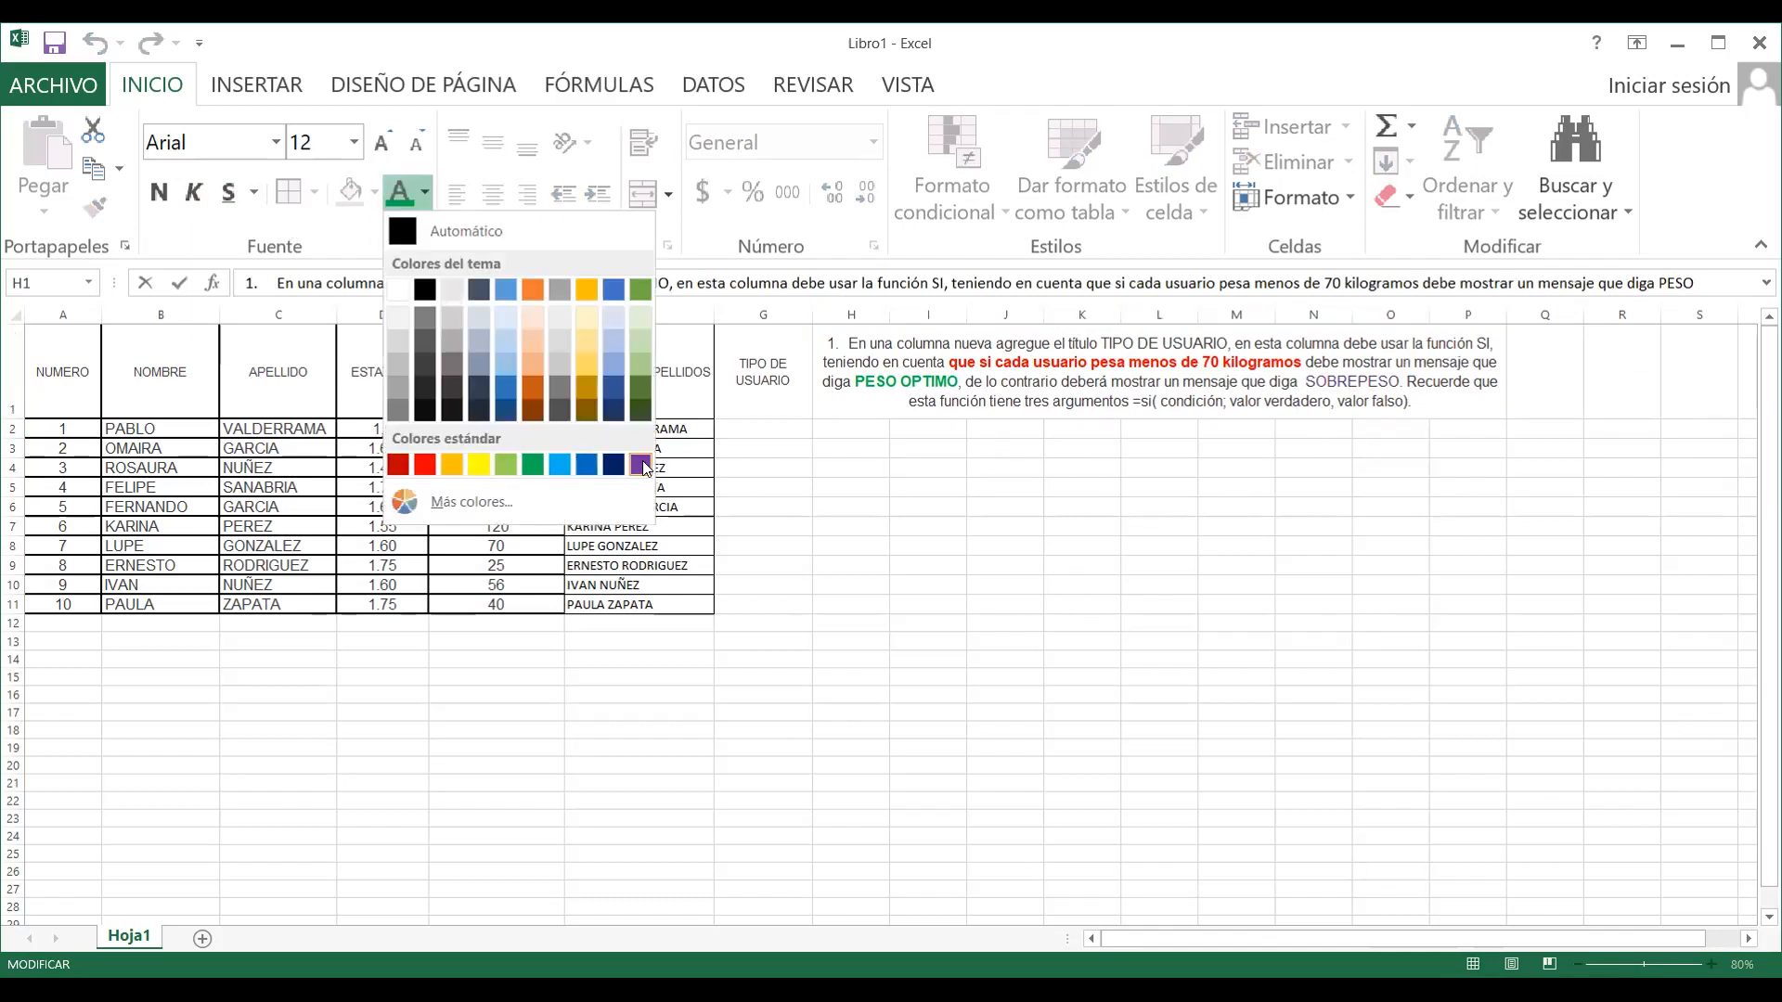
pyautogui.click(640, 464)
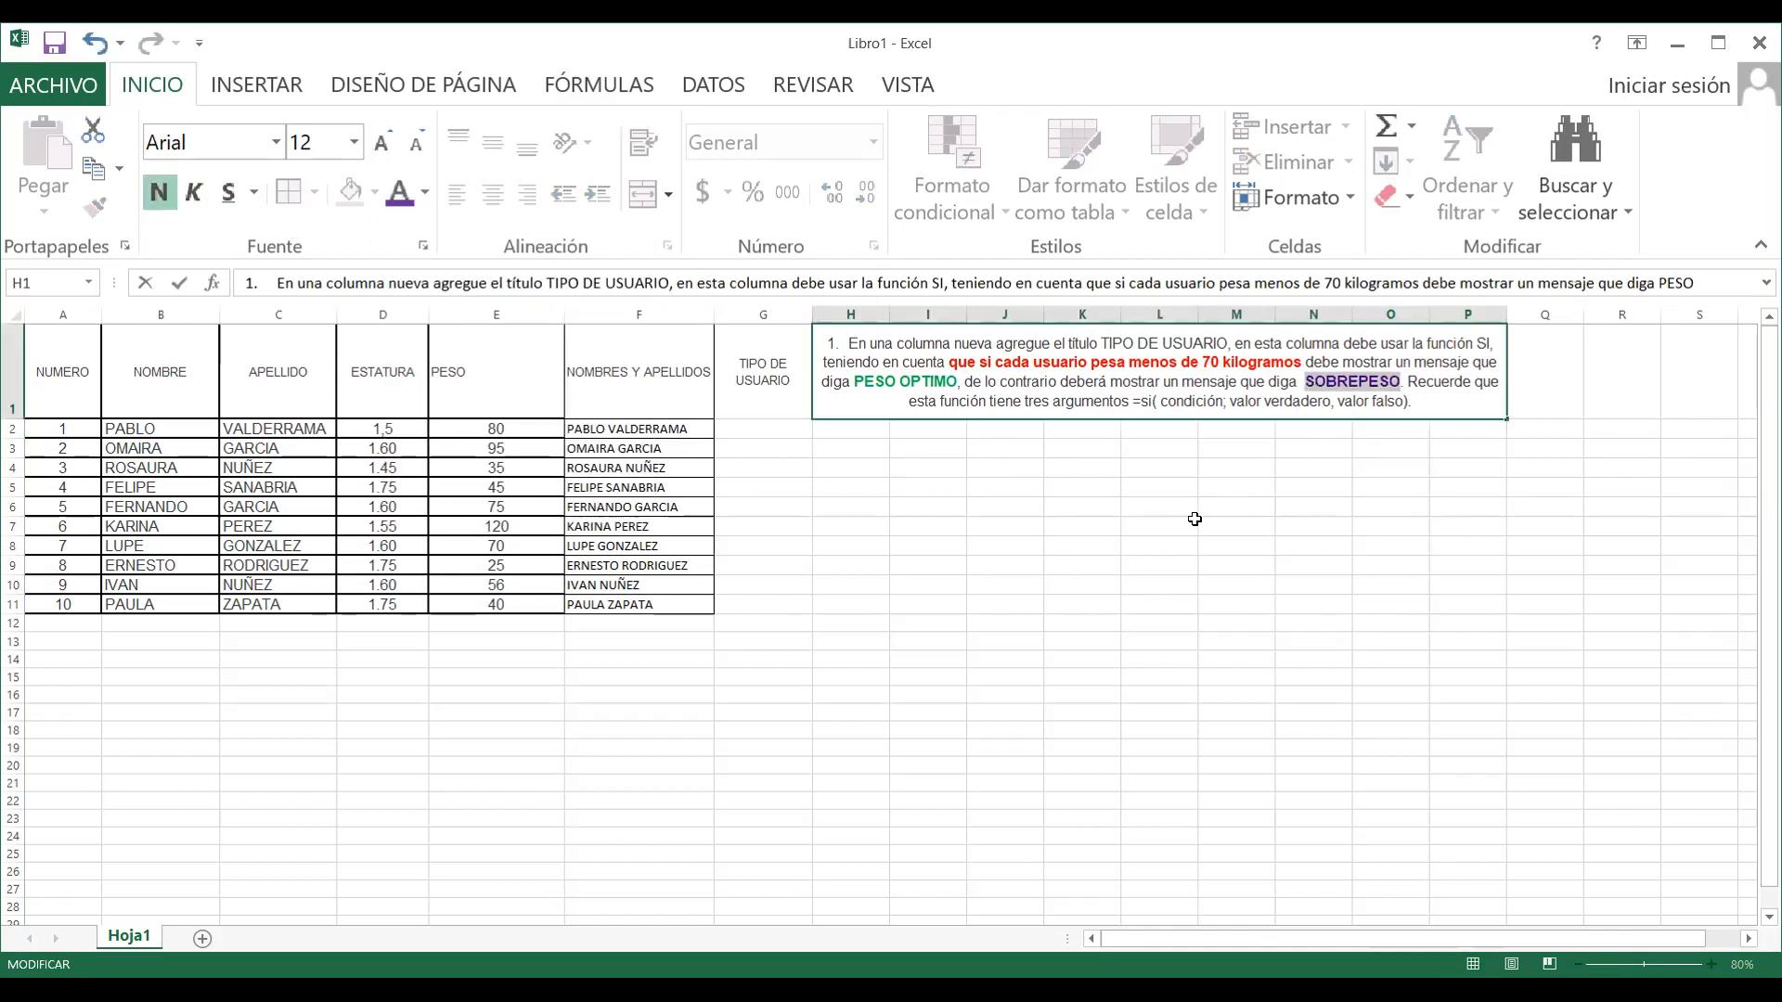
pyautogui.click(1194, 518)
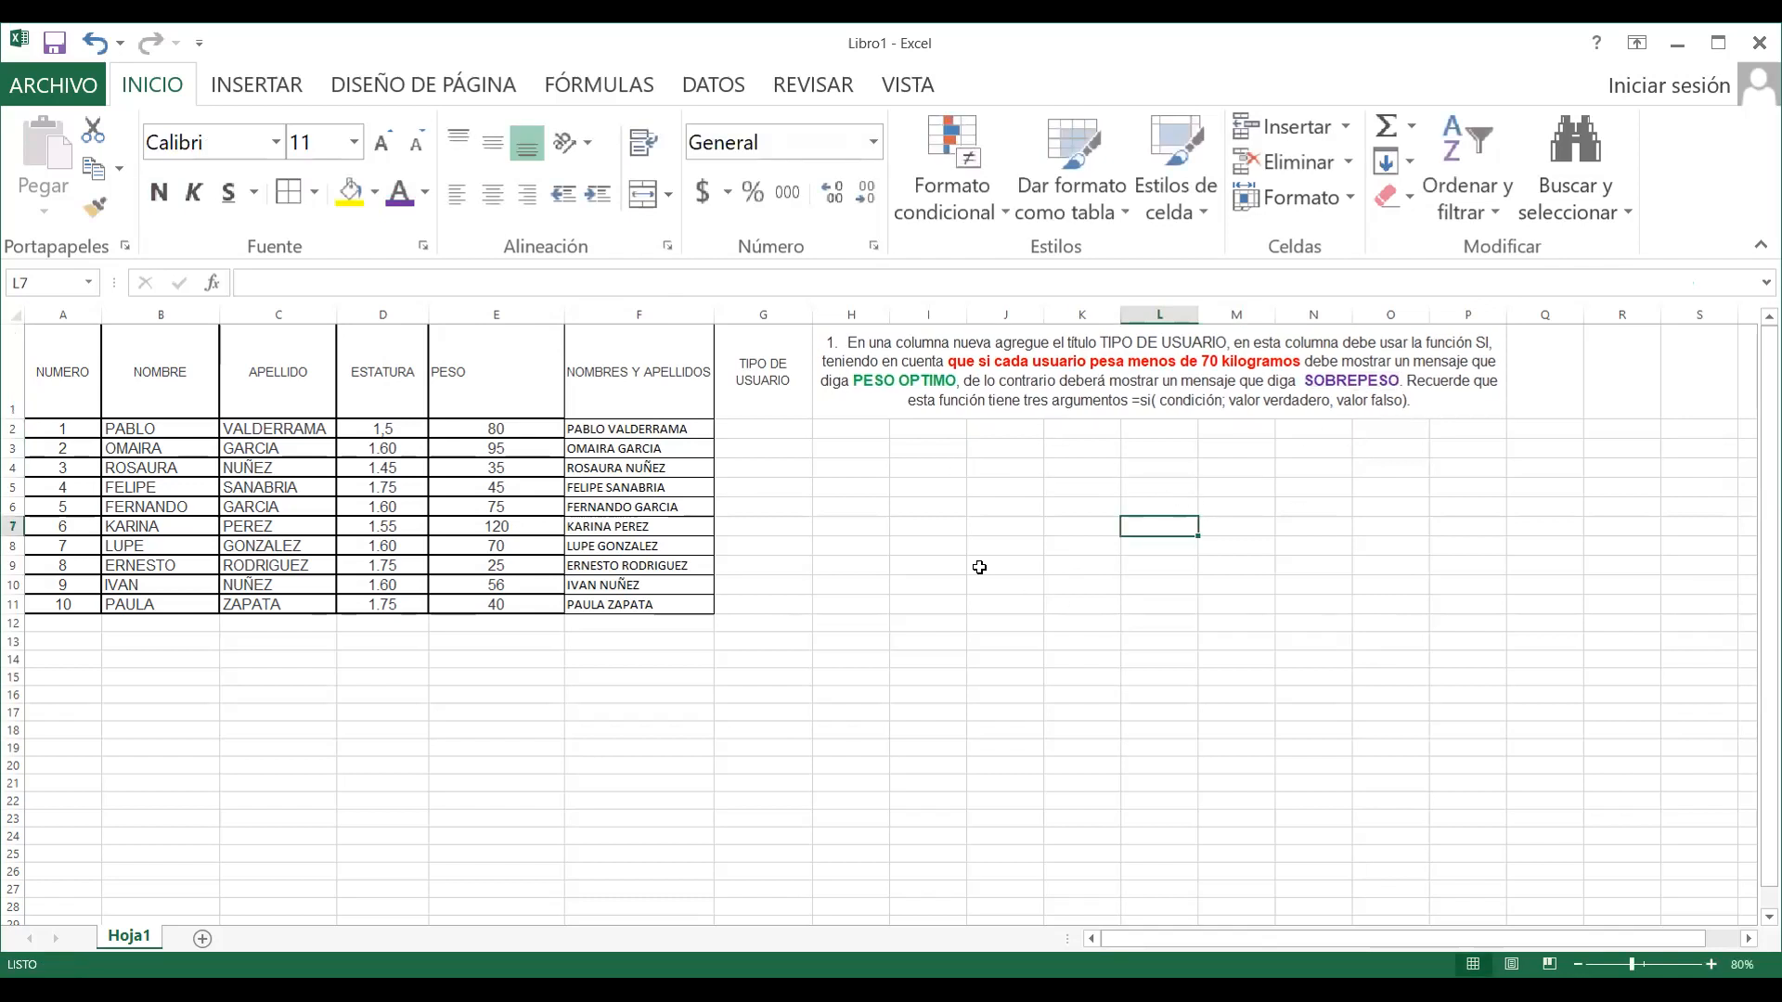
# Enter the argument labels CONDICION in J3 and VALOR VERDADERO in J4
pyautogui.click(1011, 444)
pyautogui.write('CO')
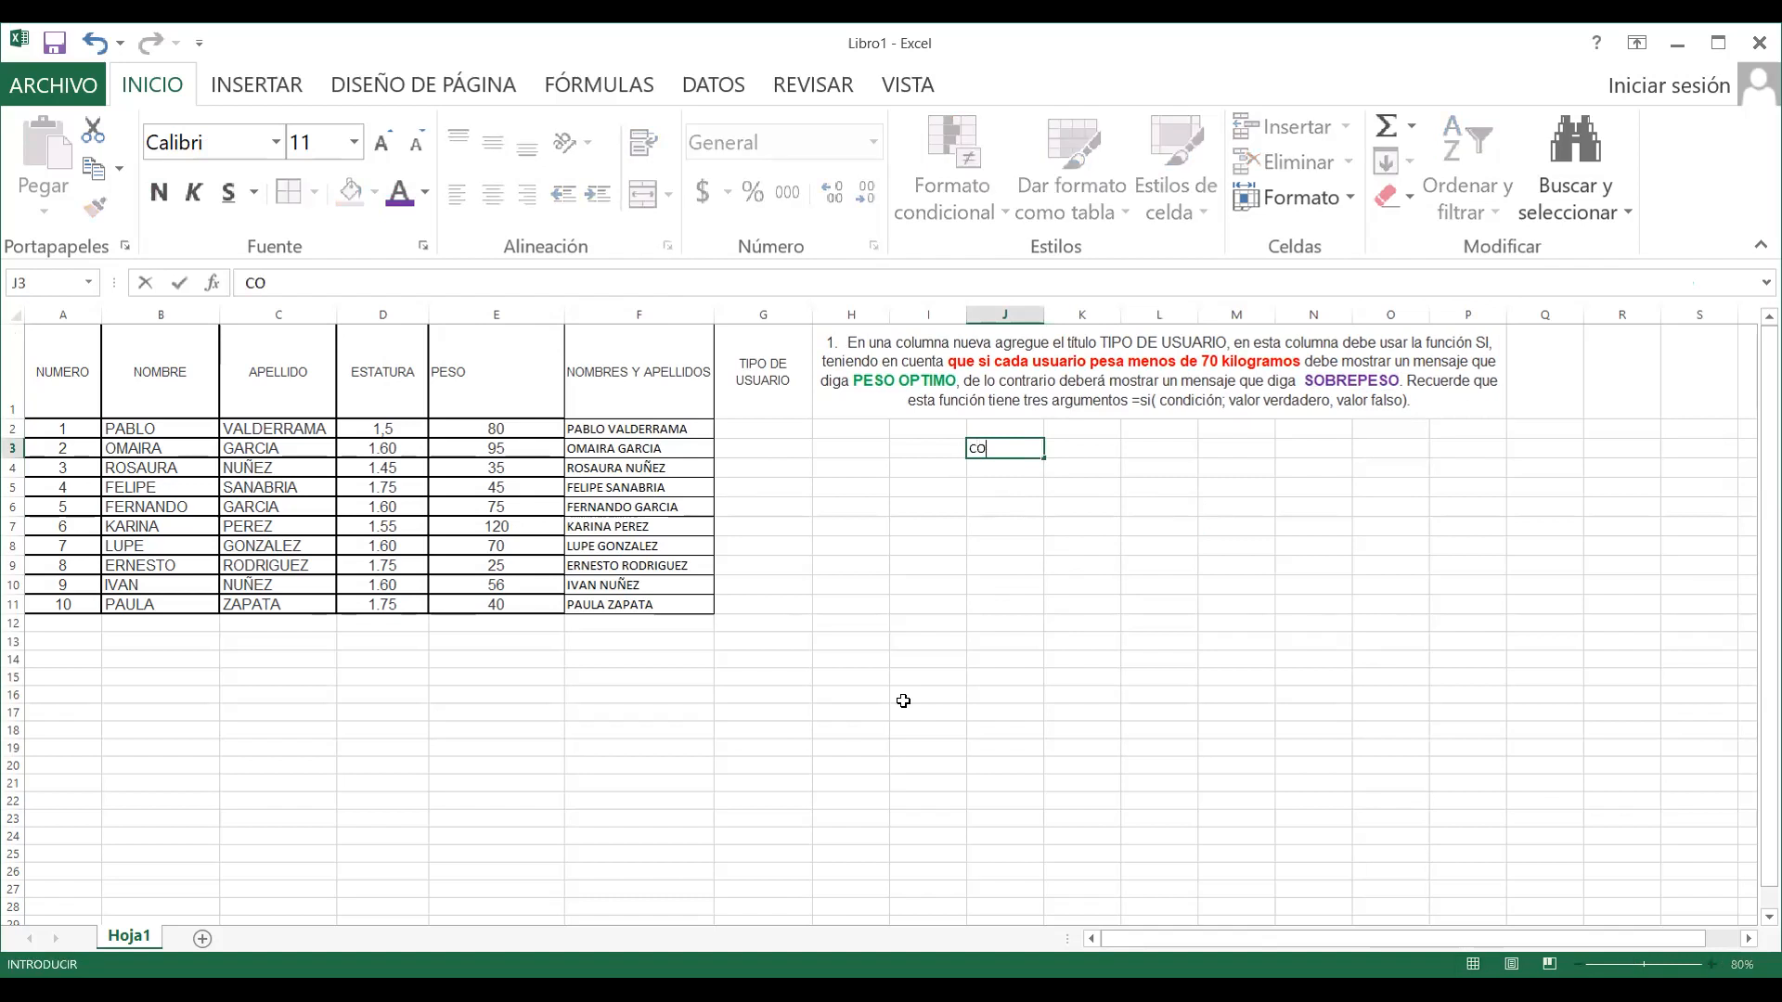
pyautogui.write('NDICION')
pyautogui.press('Return')
pyautogui.write('VALOR ')
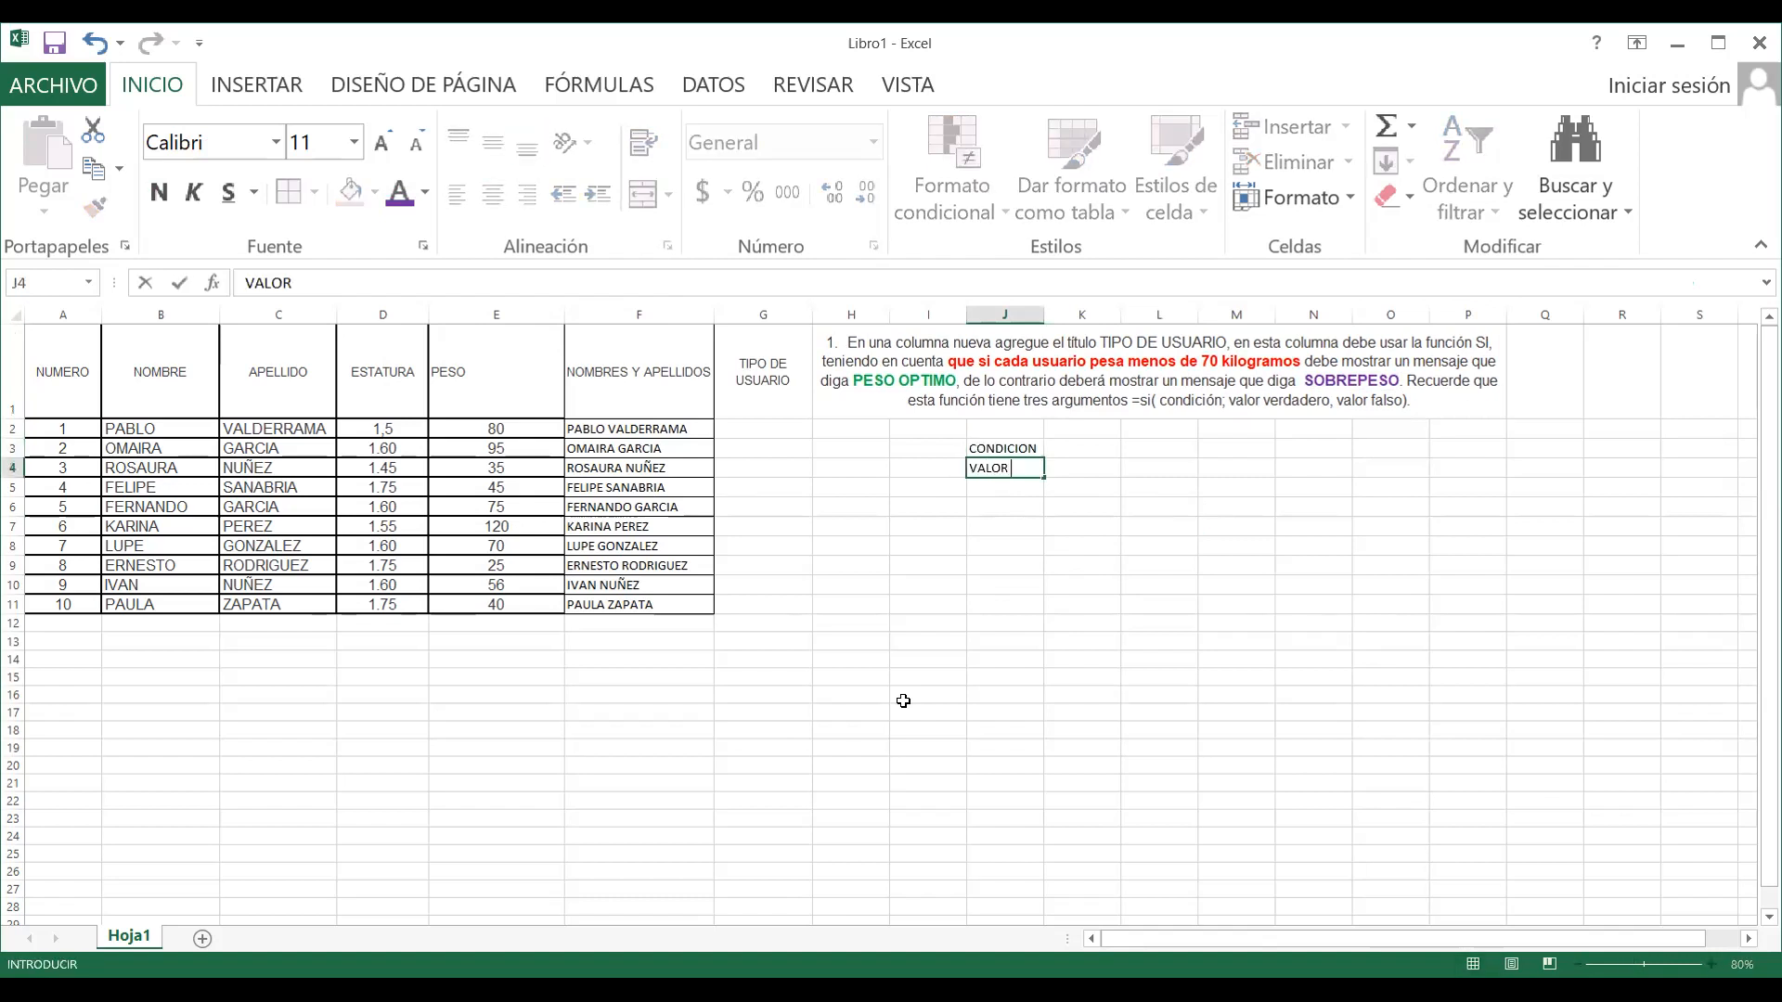
pyautogui.write('VERDADERO')
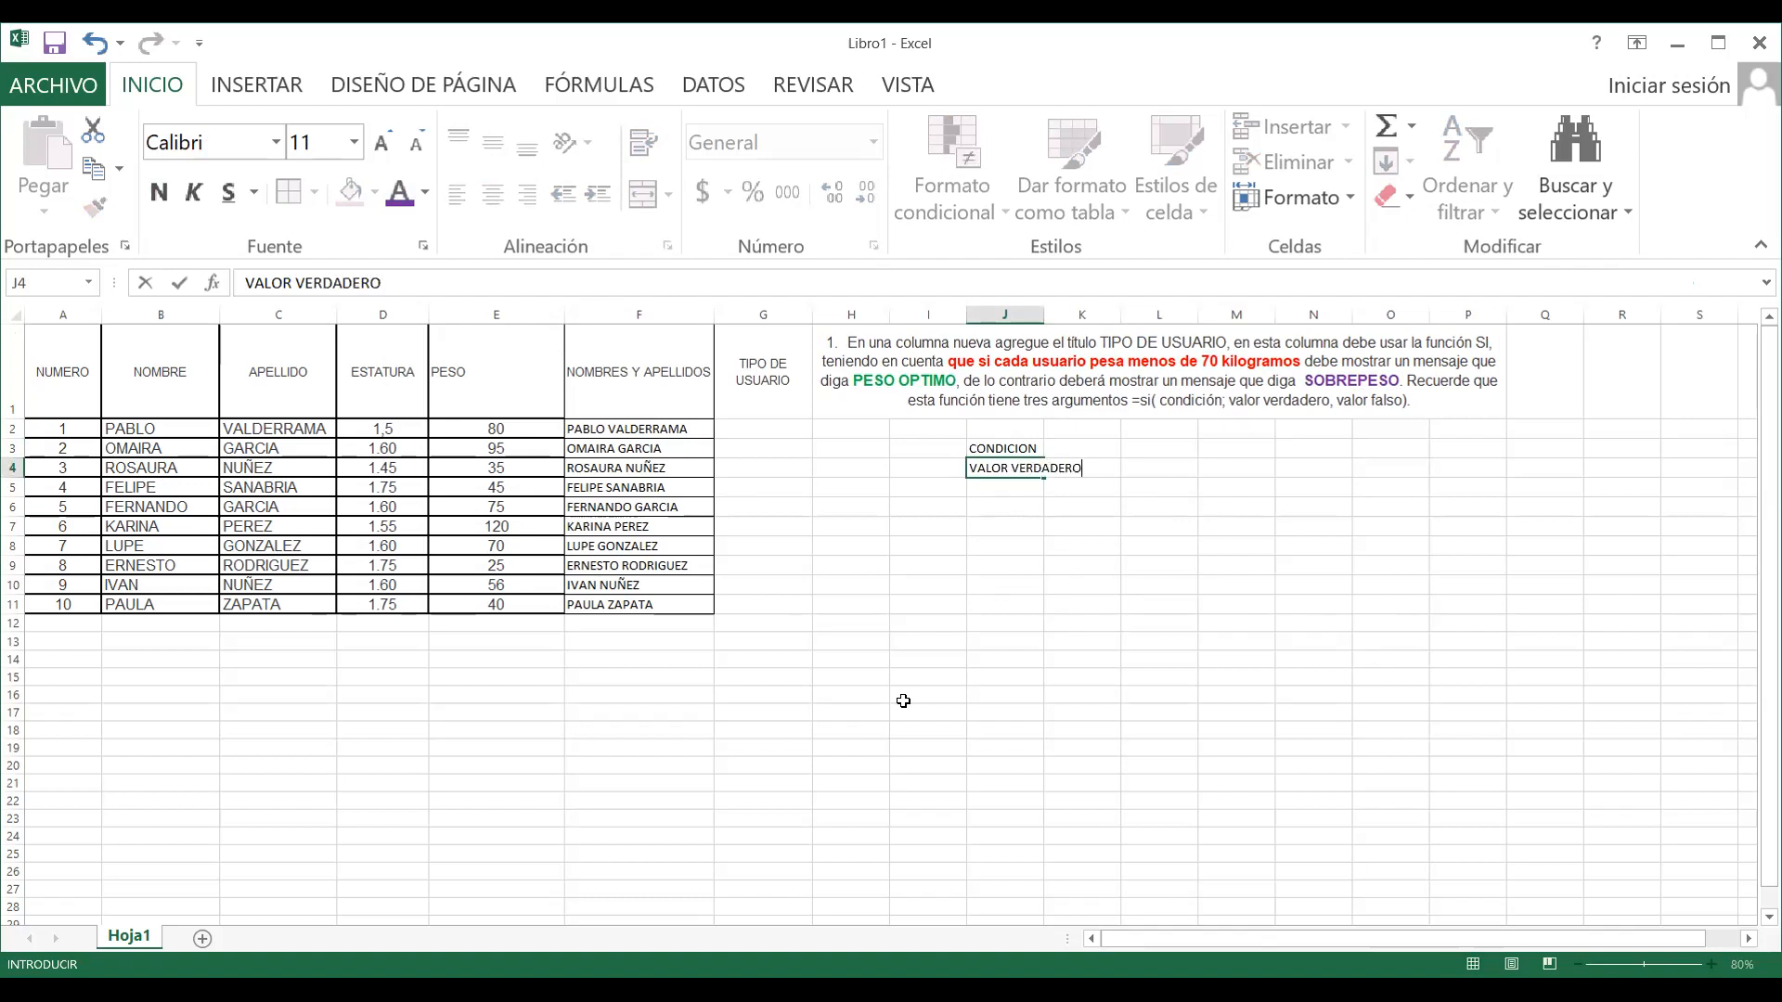
pyautogui.press('Return')
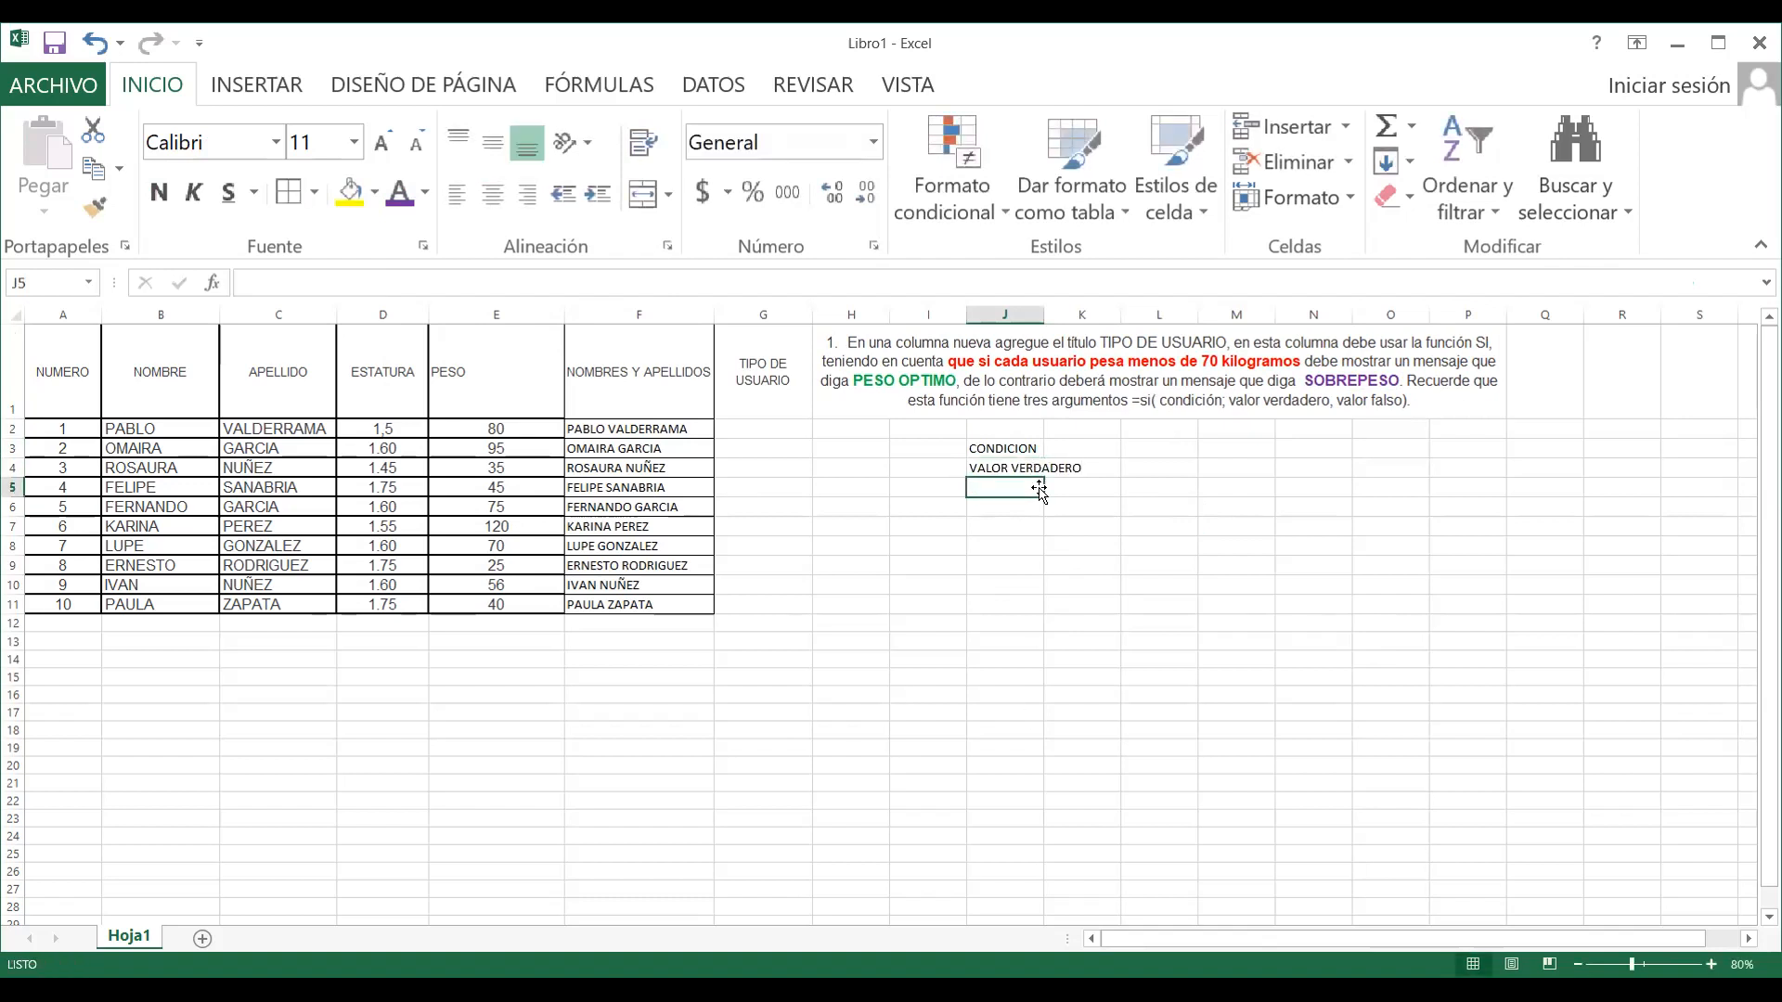
# Enter the argument label VALOR FALSO in J5 and widen column J to fit the labels
pyautogui.write('VALOR ')
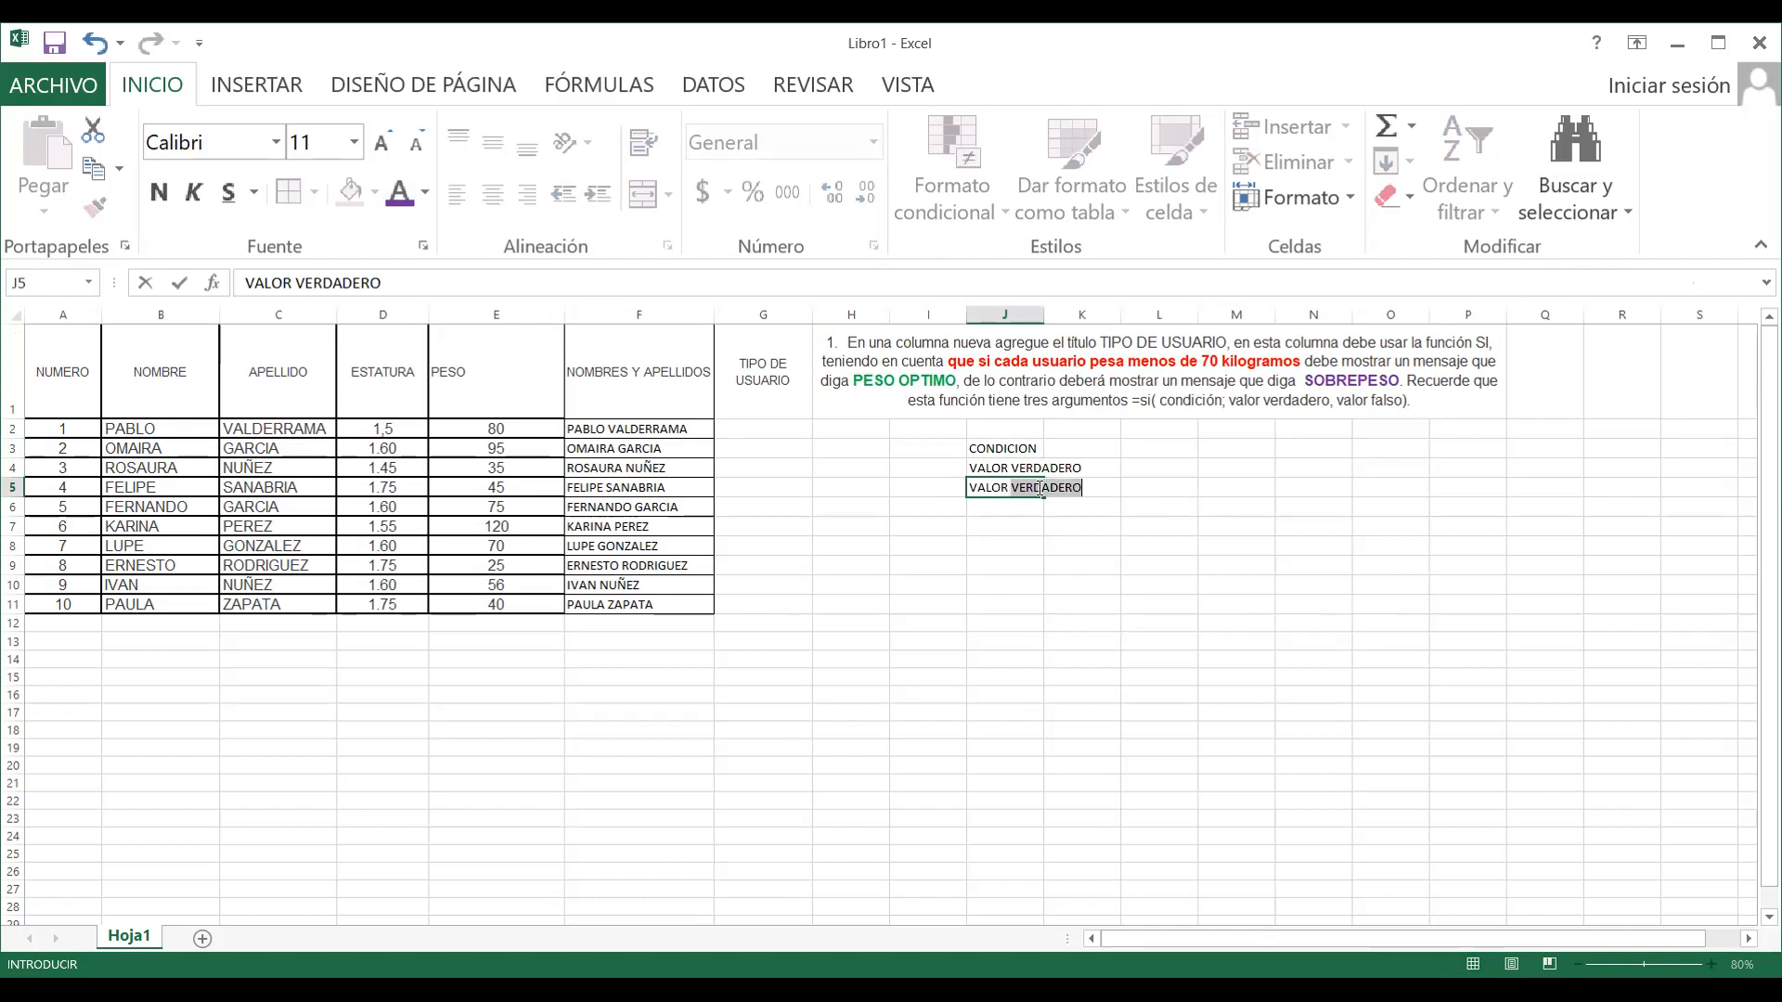
pyautogui.write('FALSO')
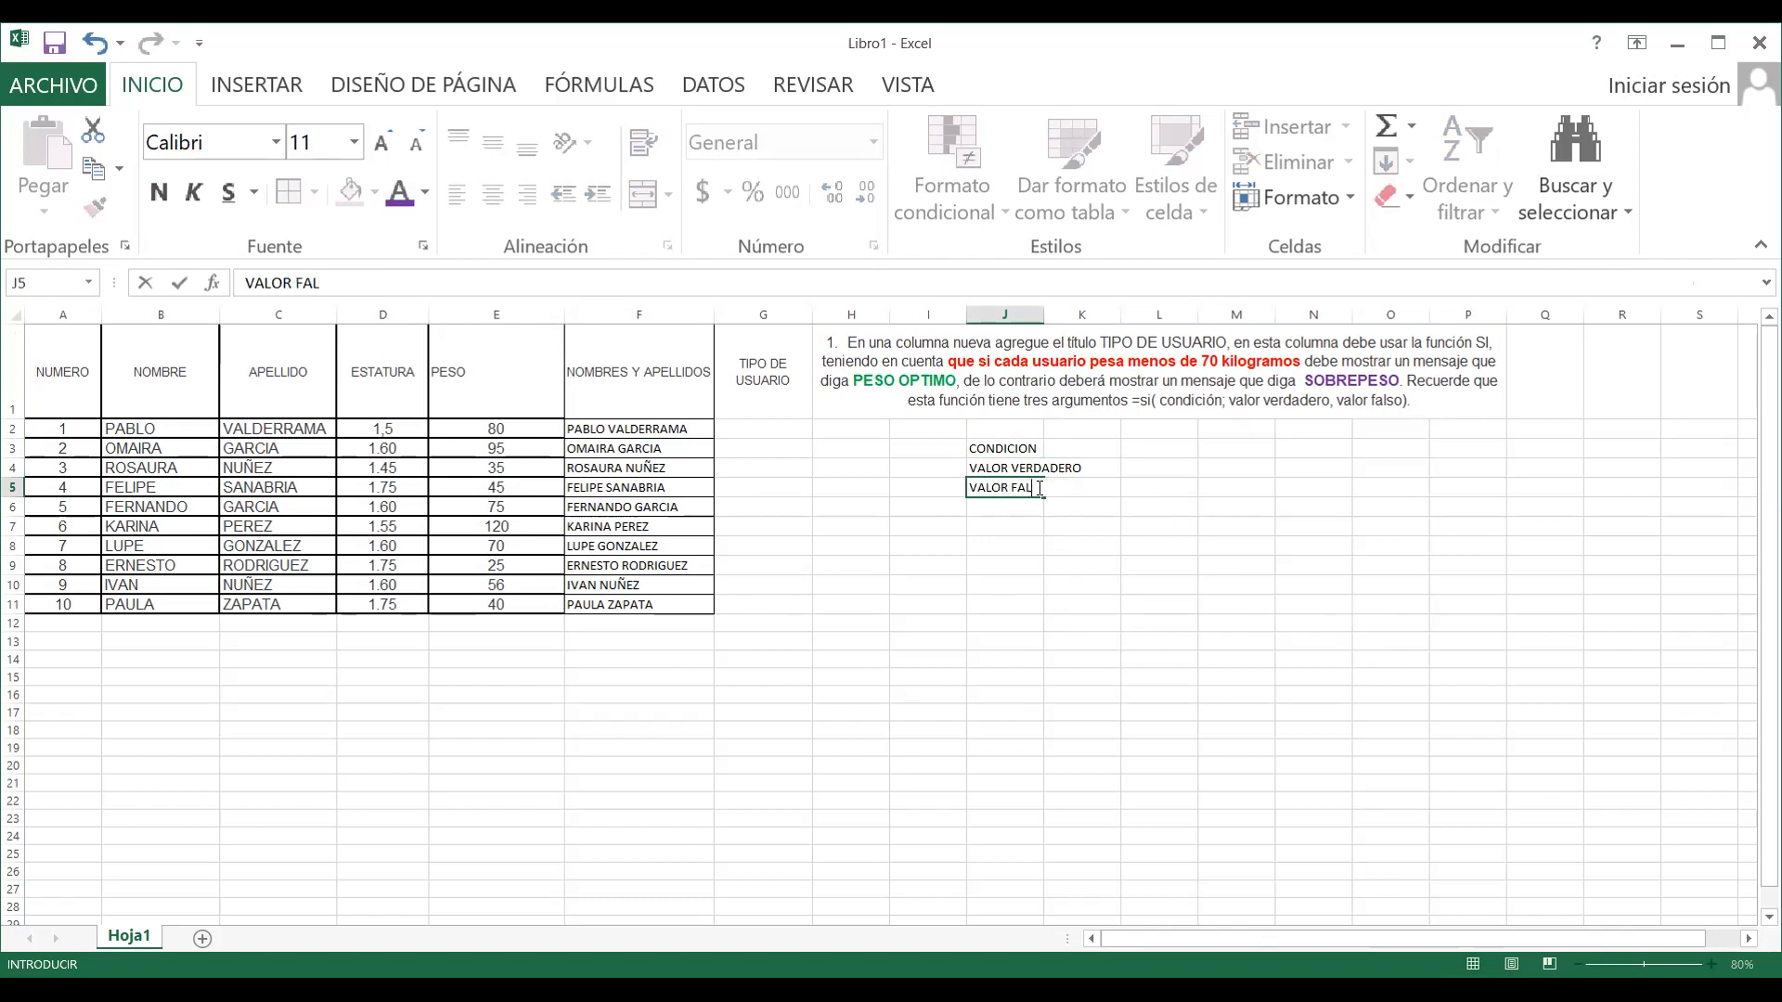
pyautogui.click(1038, 526)
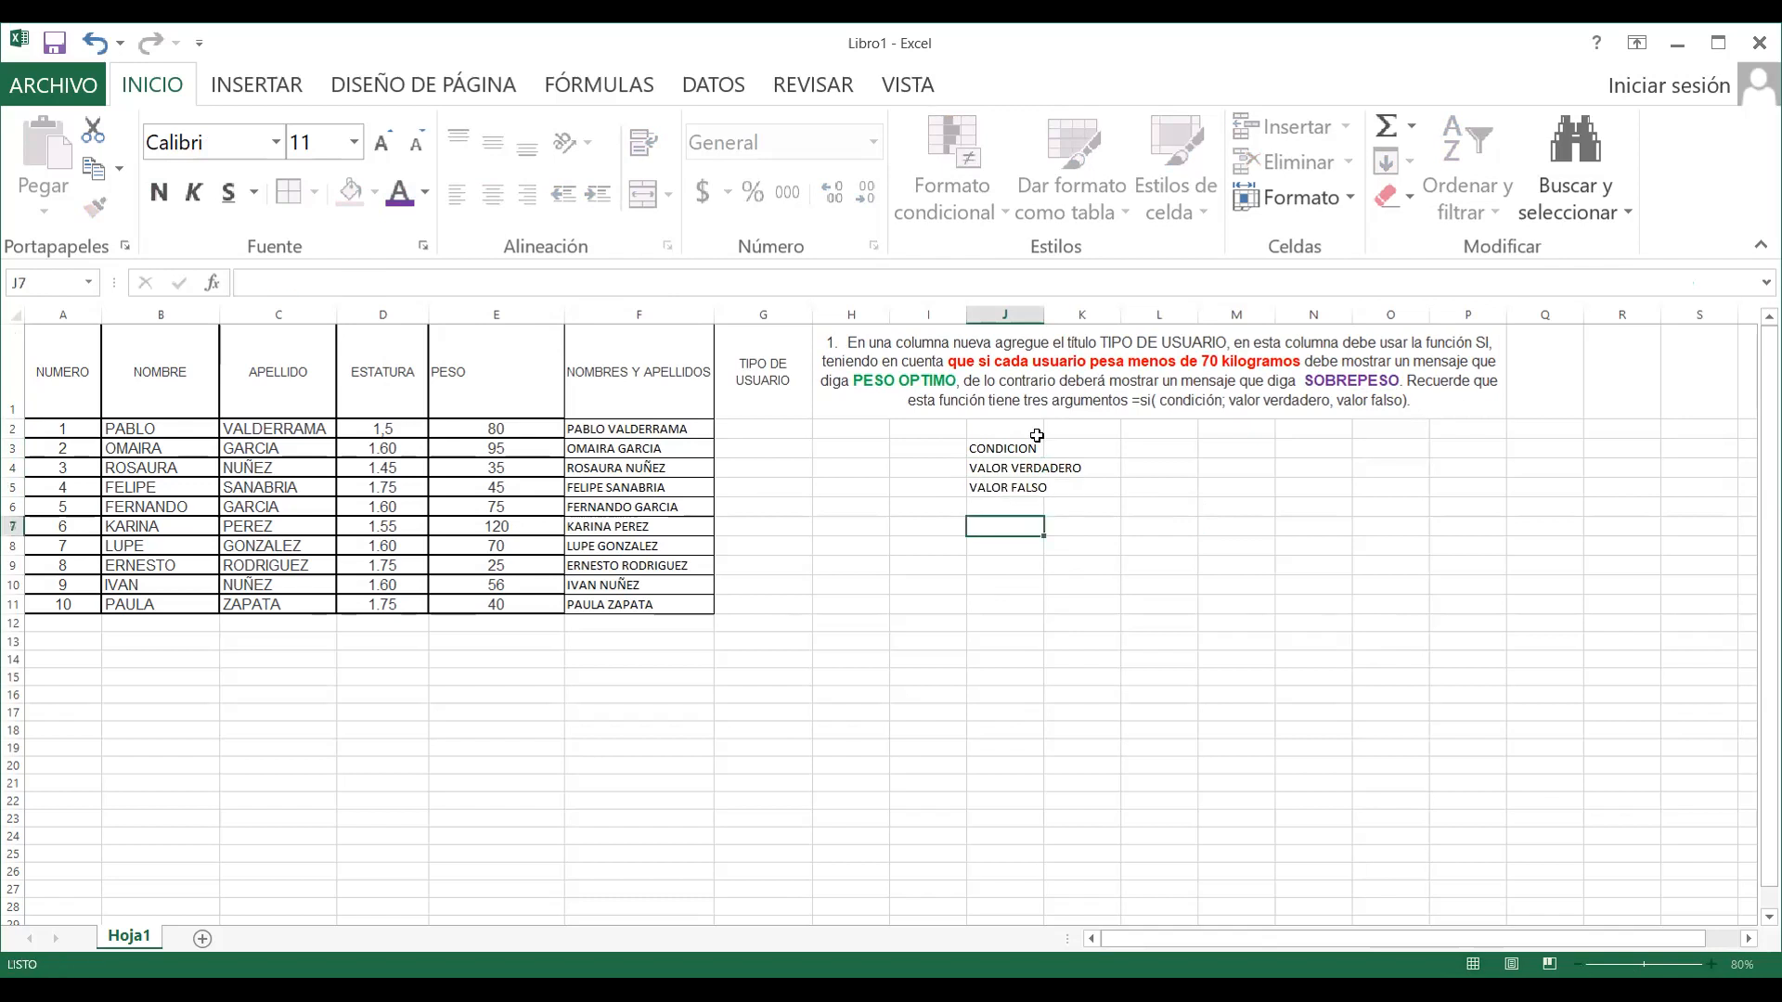
pyautogui.moveTo(1046, 313); pyautogui.dragTo(1106, 315)
# Format the CONDICION label in J3 as bold red text
pyautogui.click(1002, 448)
pyautogui.click(424, 193)
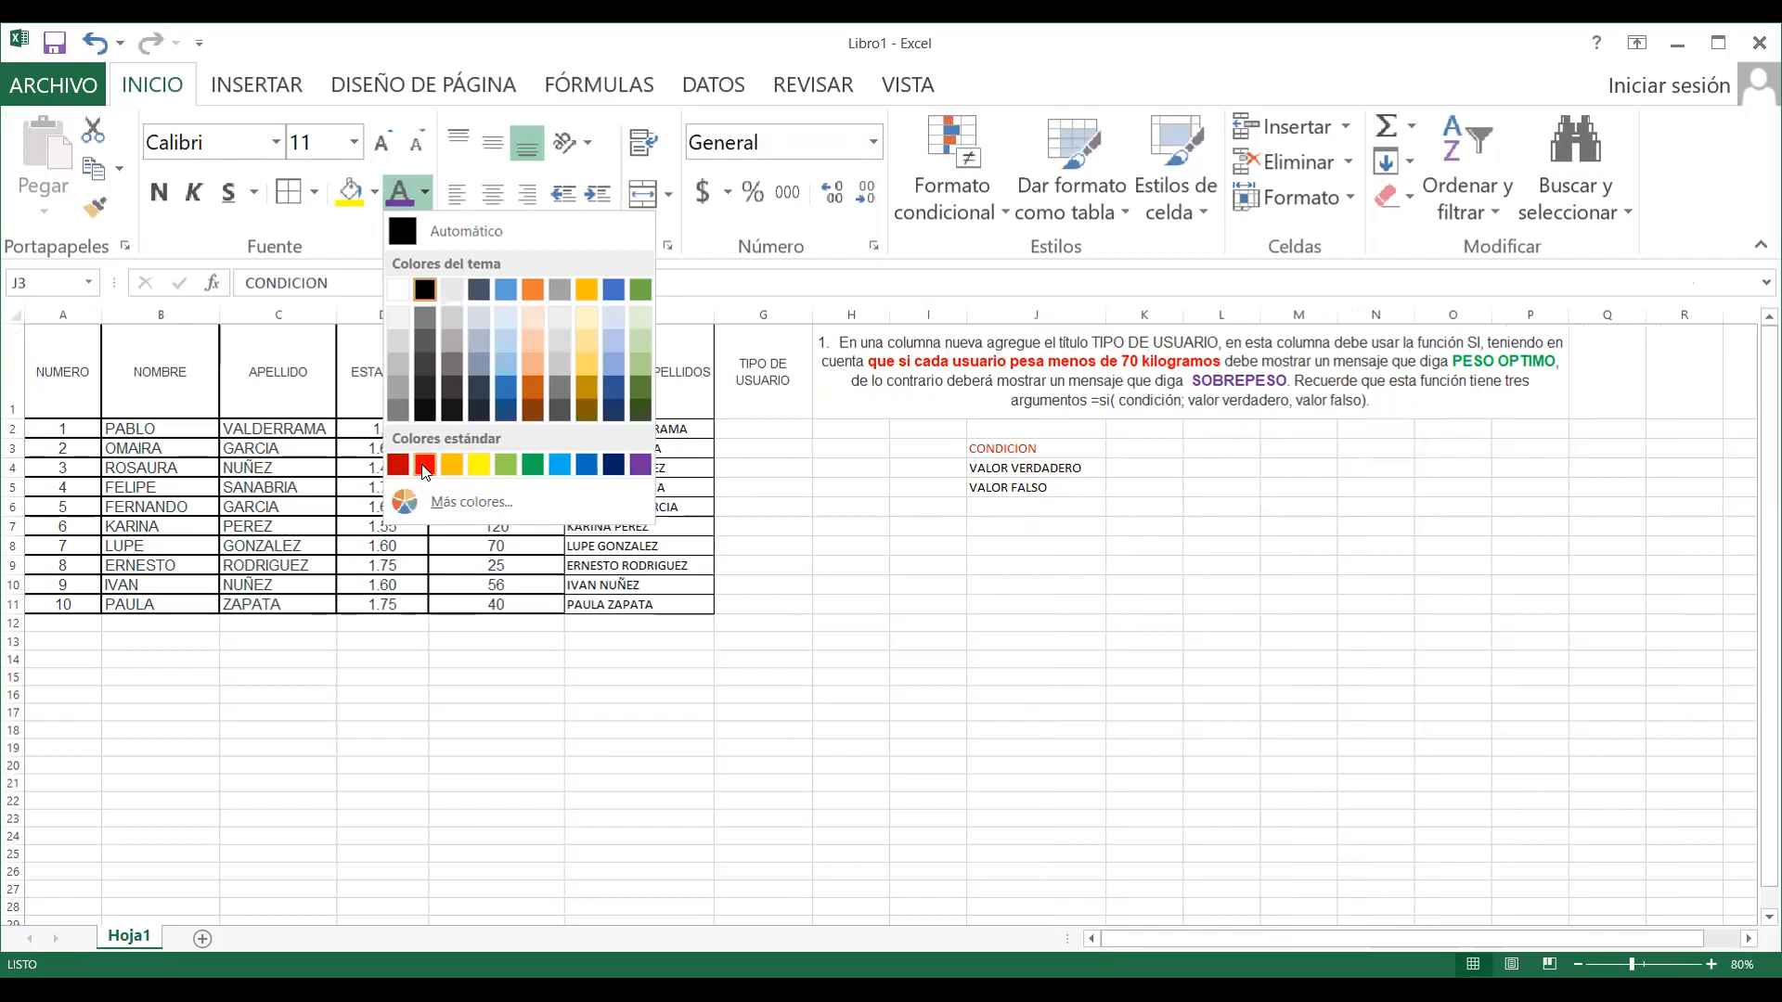
pyautogui.click(424, 465)
pyautogui.click(159, 192)
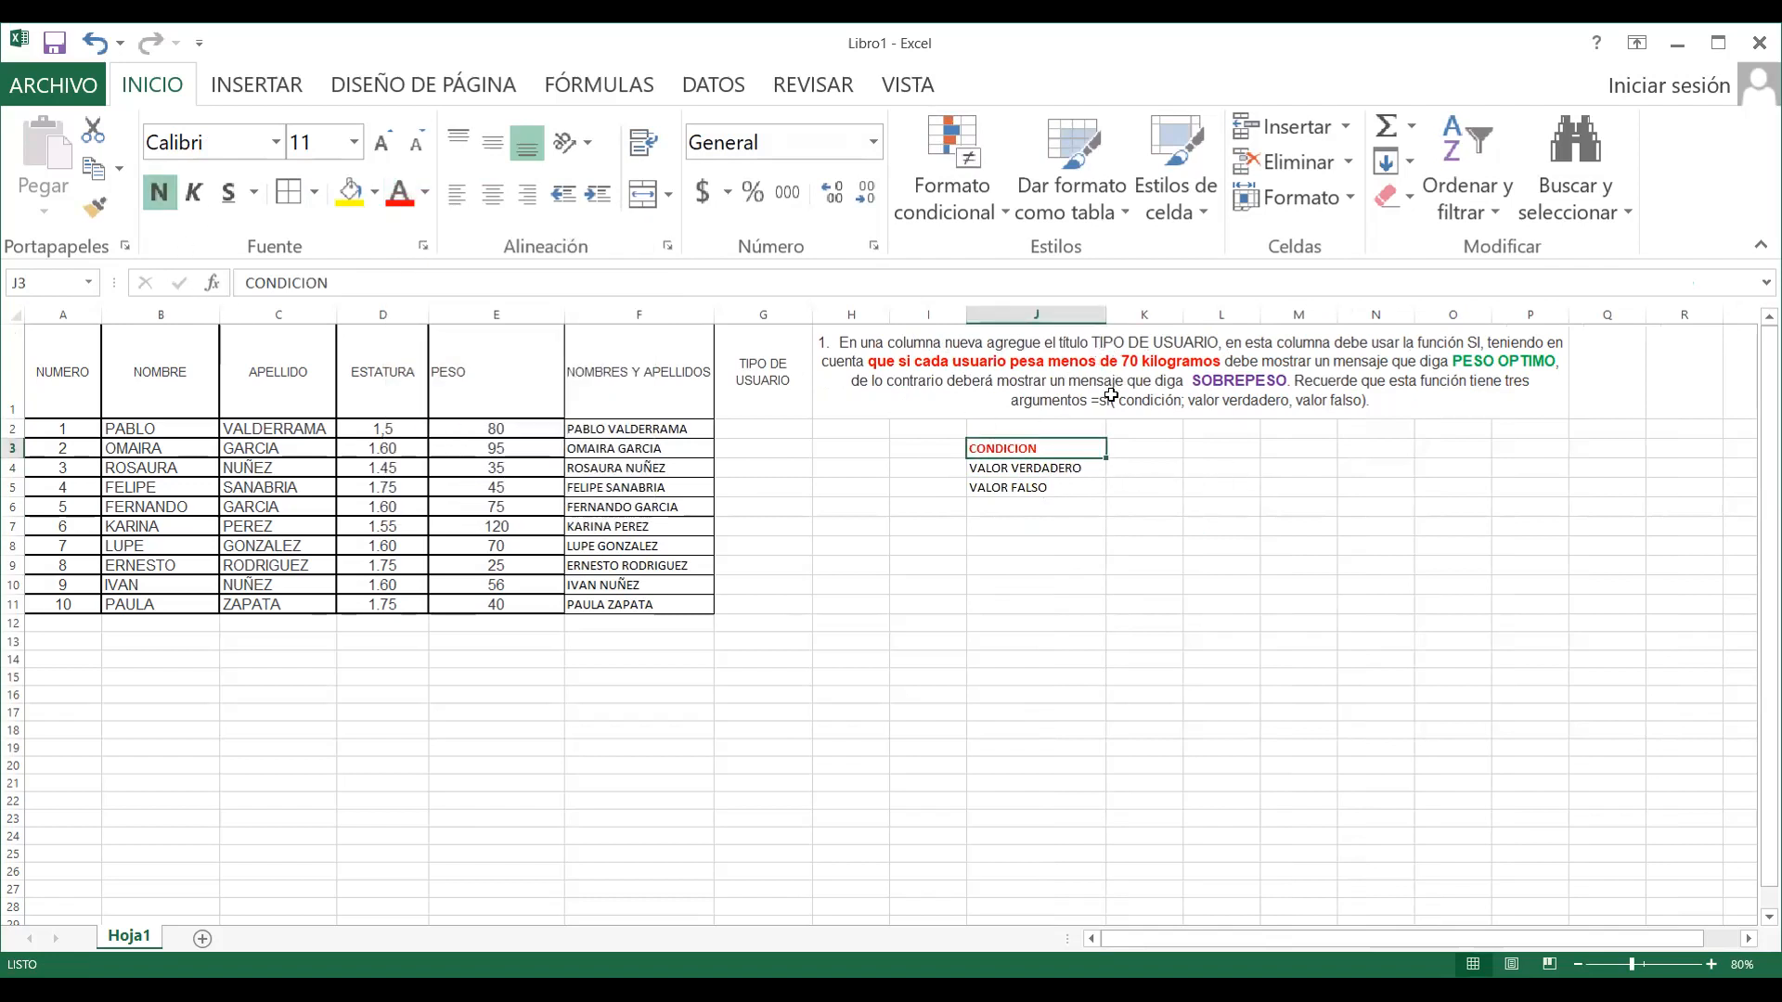
# Format the VALOR VERDADERO label in J4 as bold green text
pyautogui.click(1017, 469)
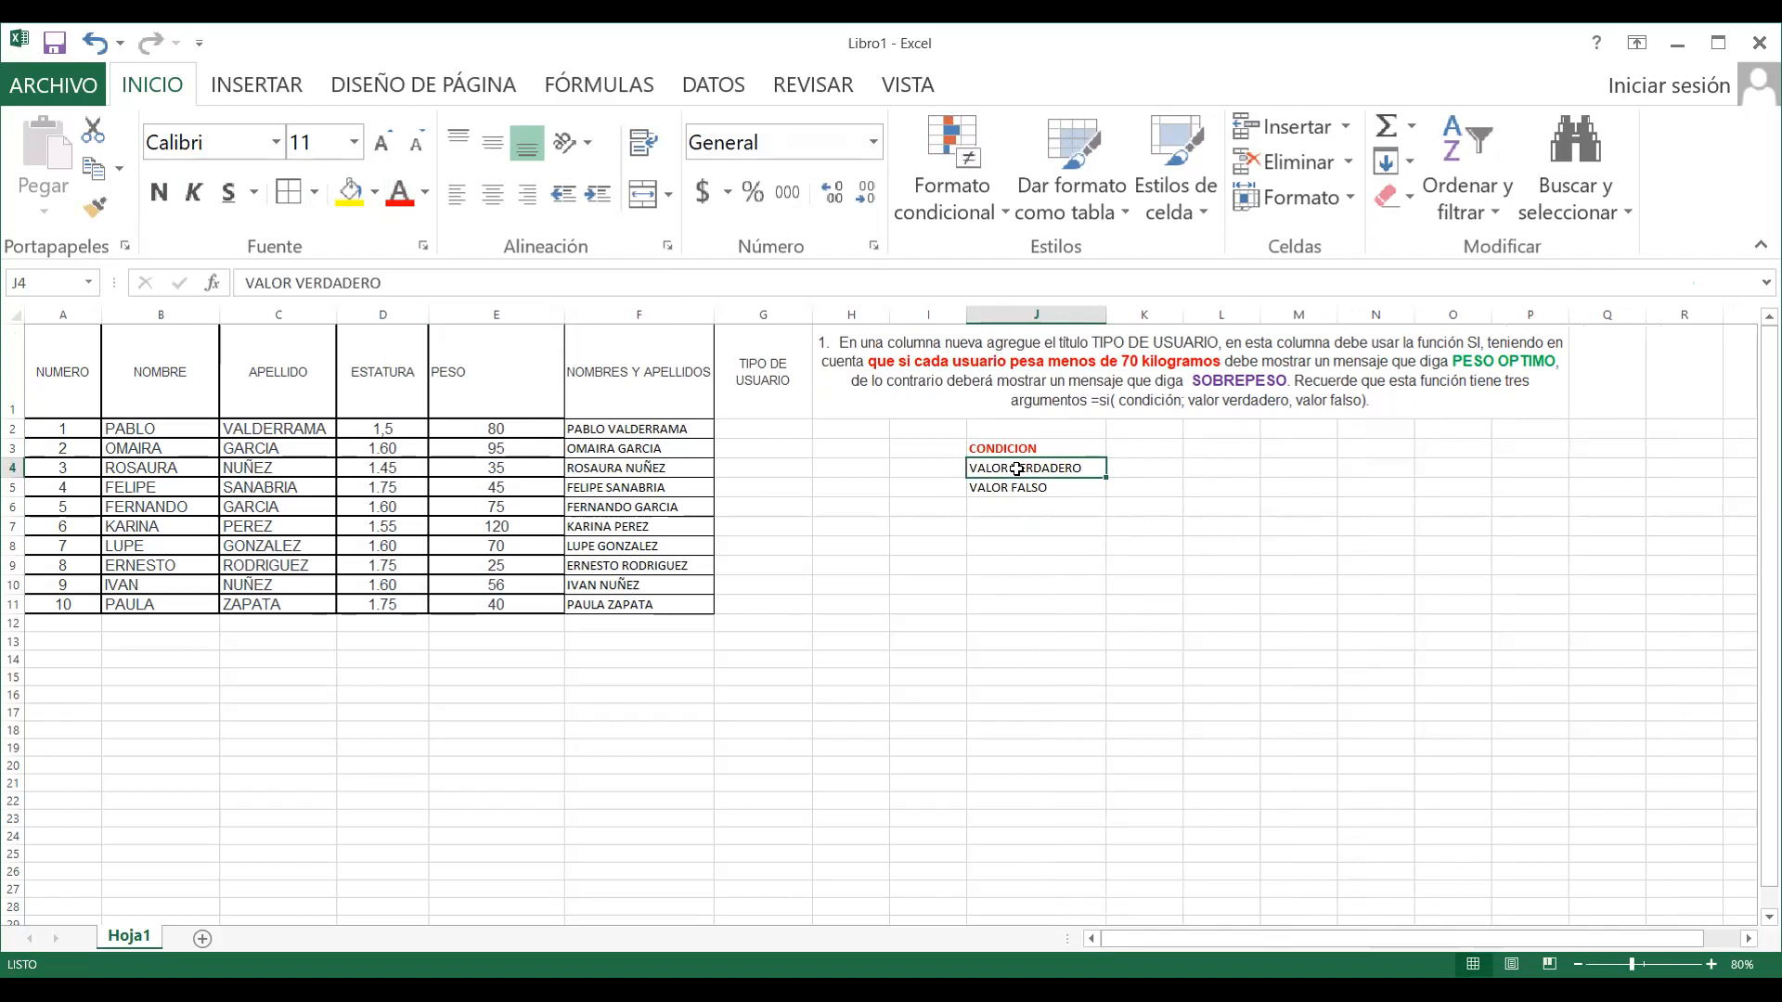
pyautogui.click(426, 195)
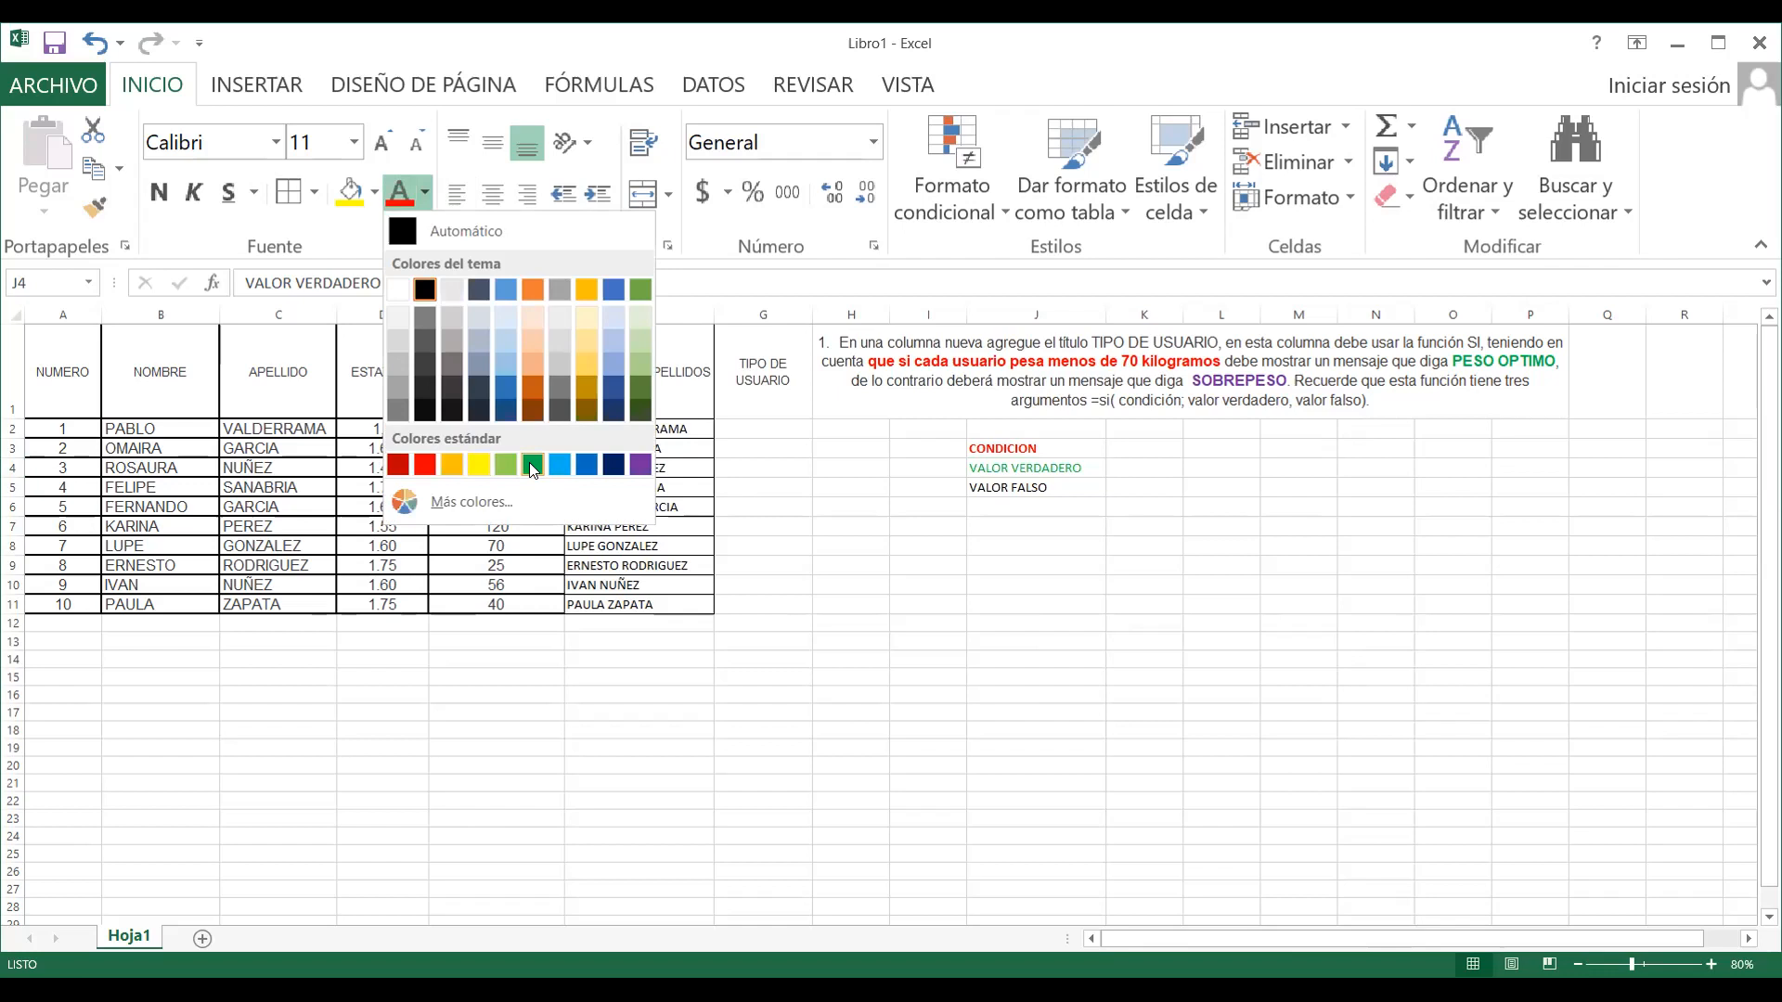
pyautogui.click(160, 193)
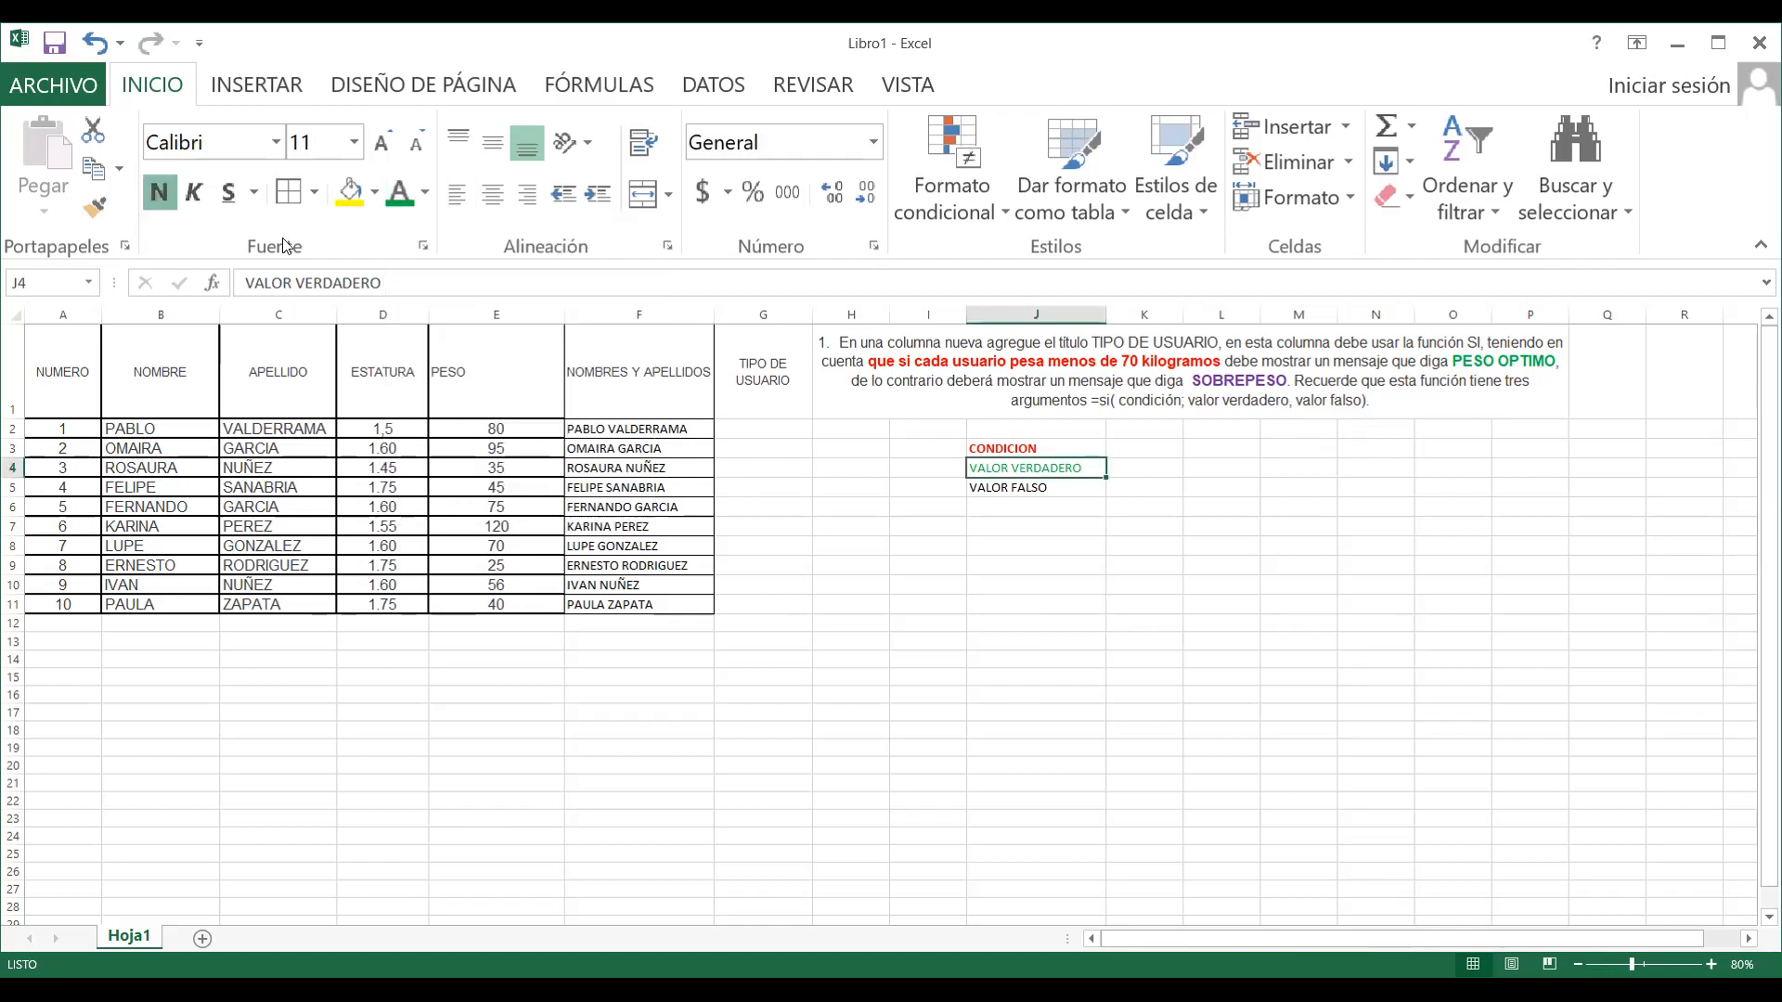
# Format the VALOR FALSO label in J5 as bold purple text
pyautogui.click(1044, 489)
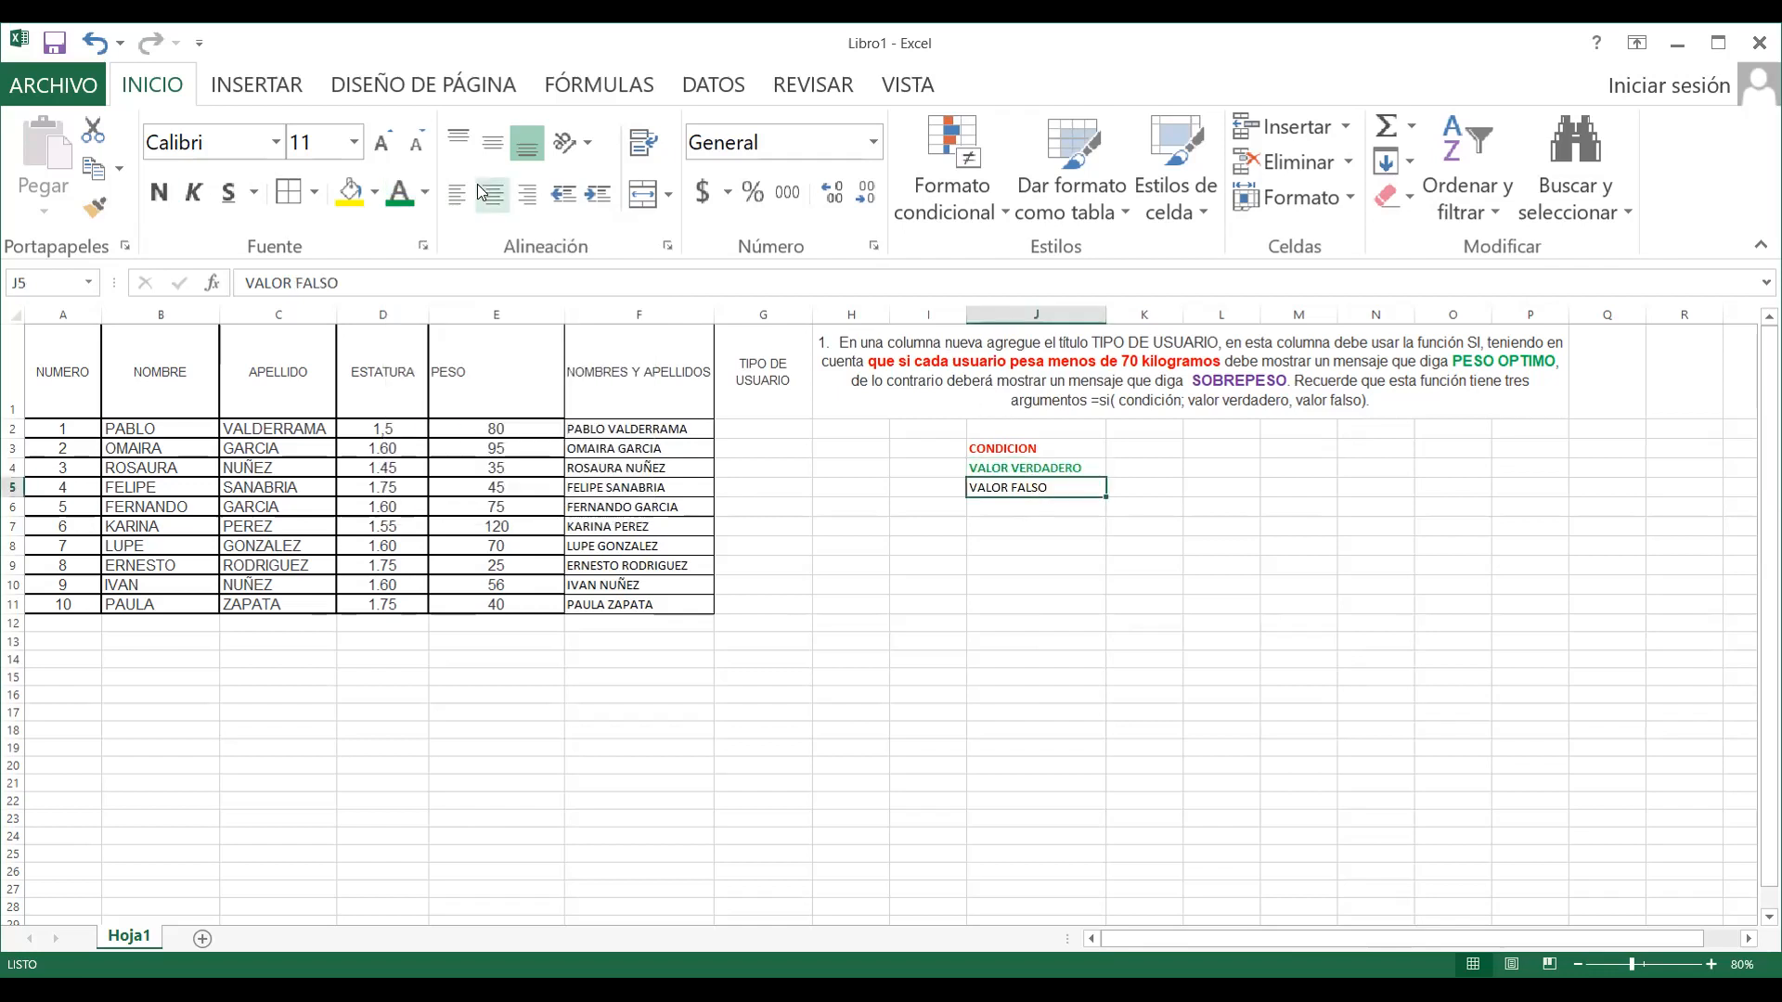
pyautogui.click(425, 193)
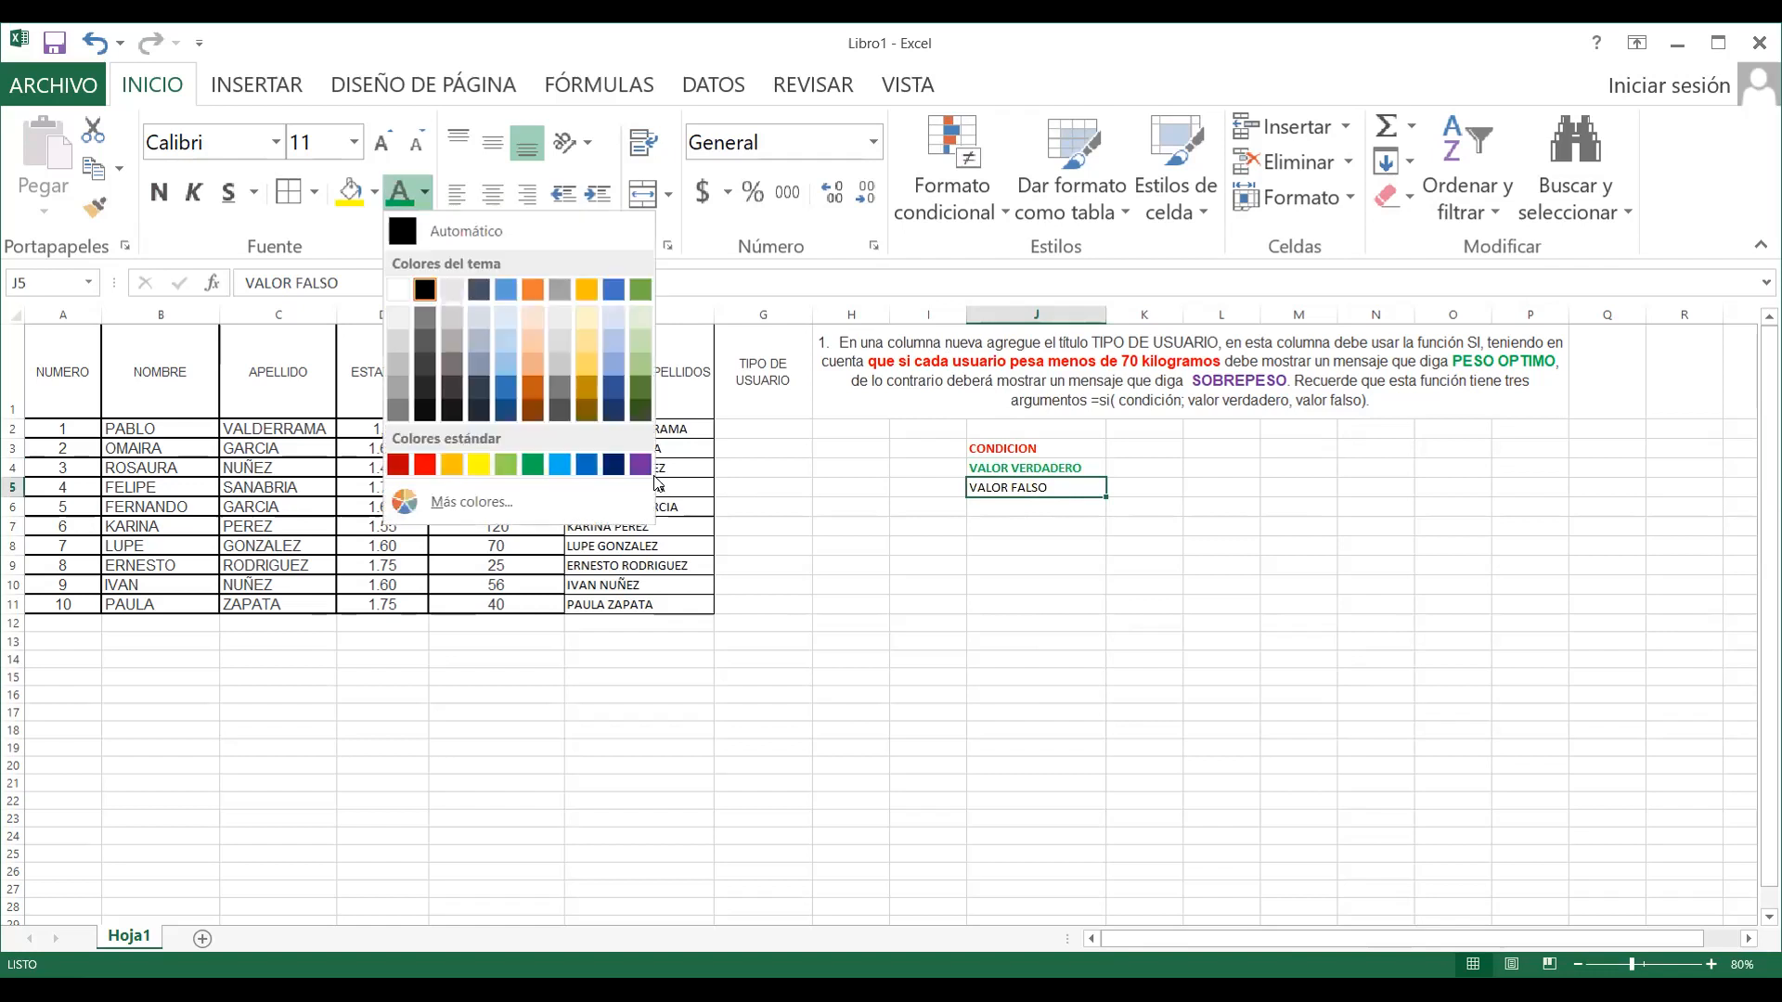
pyautogui.click(635, 466)
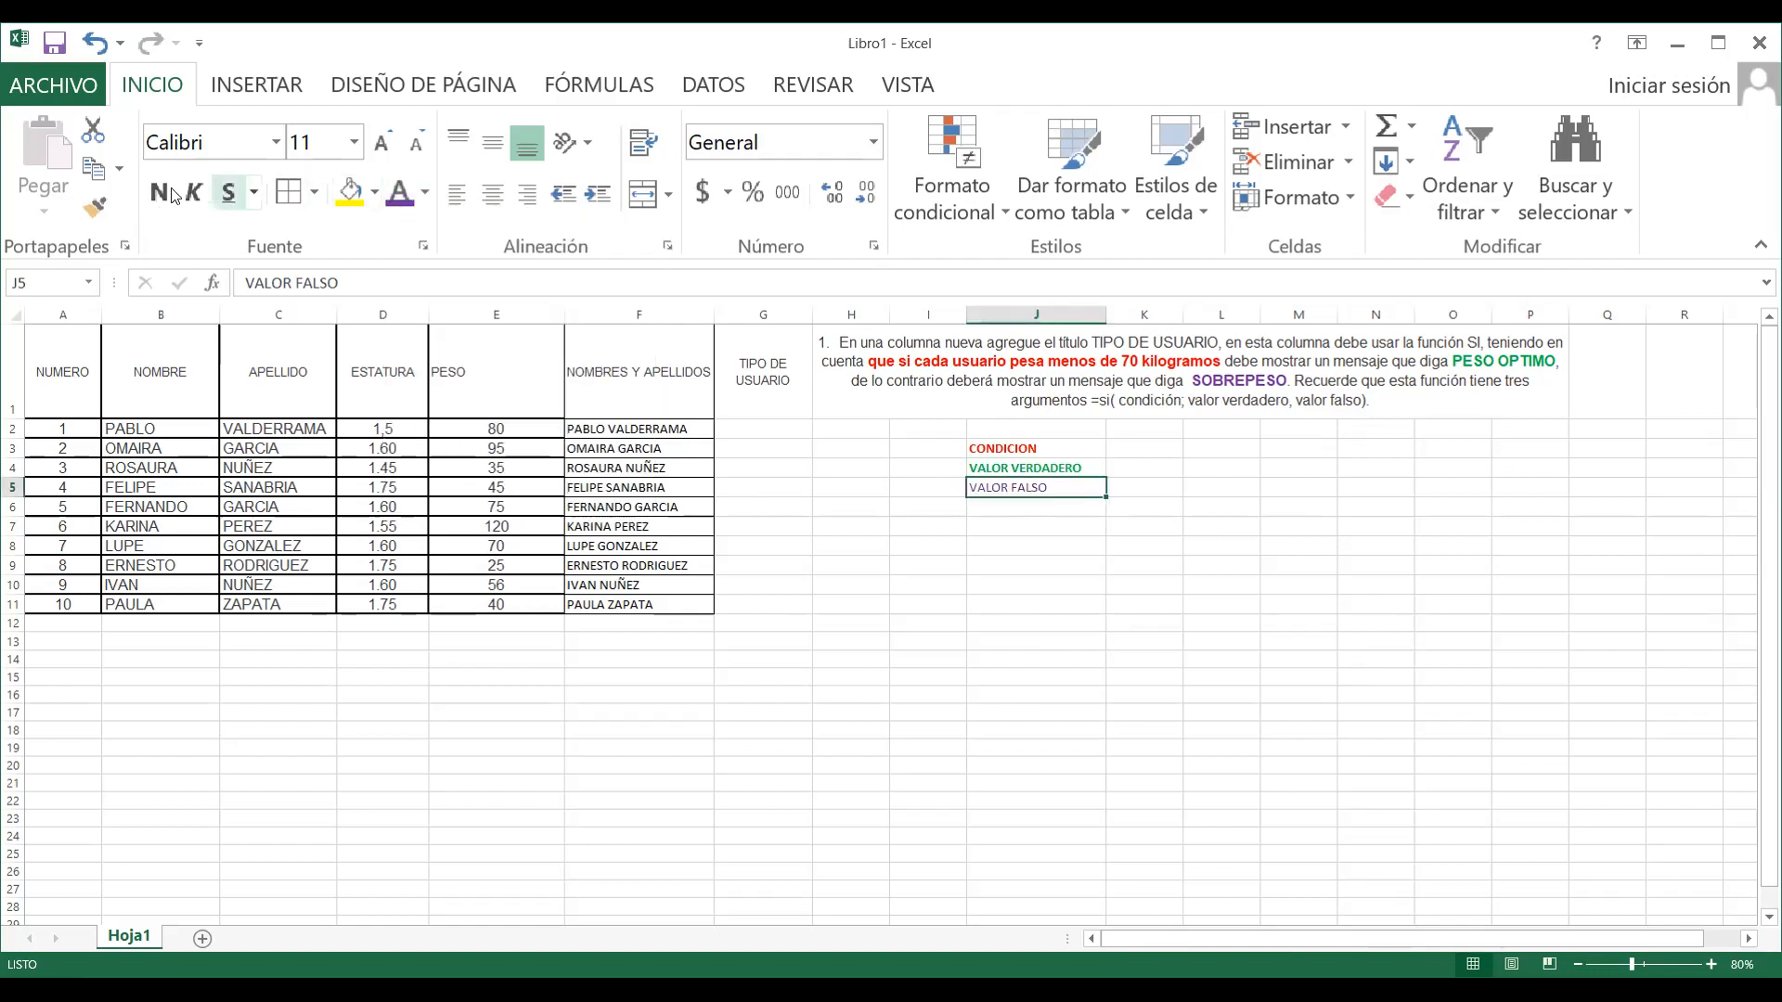
pyautogui.click(1140, 525)
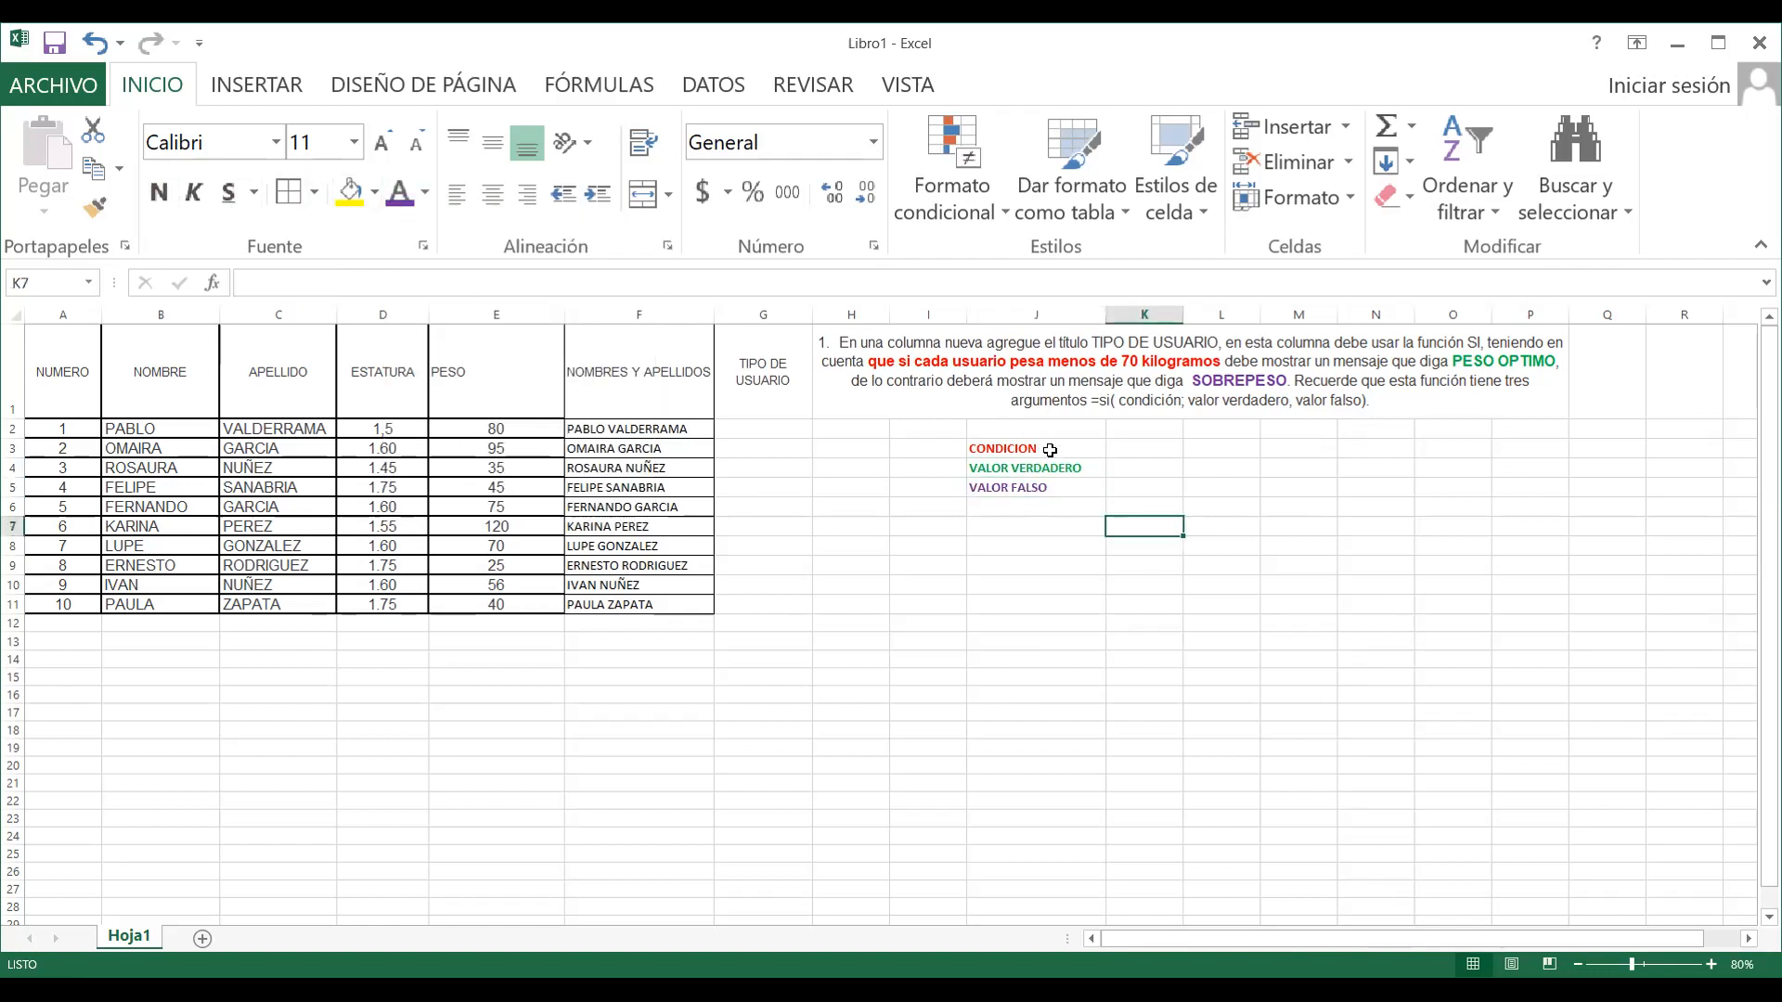
# Review the three argument labels in J3:J5 against the matching coloured phrases of the H1 instruction
pyautogui.click(1051, 450)
pyautogui.press('Down')
pyautogui.press('Down')
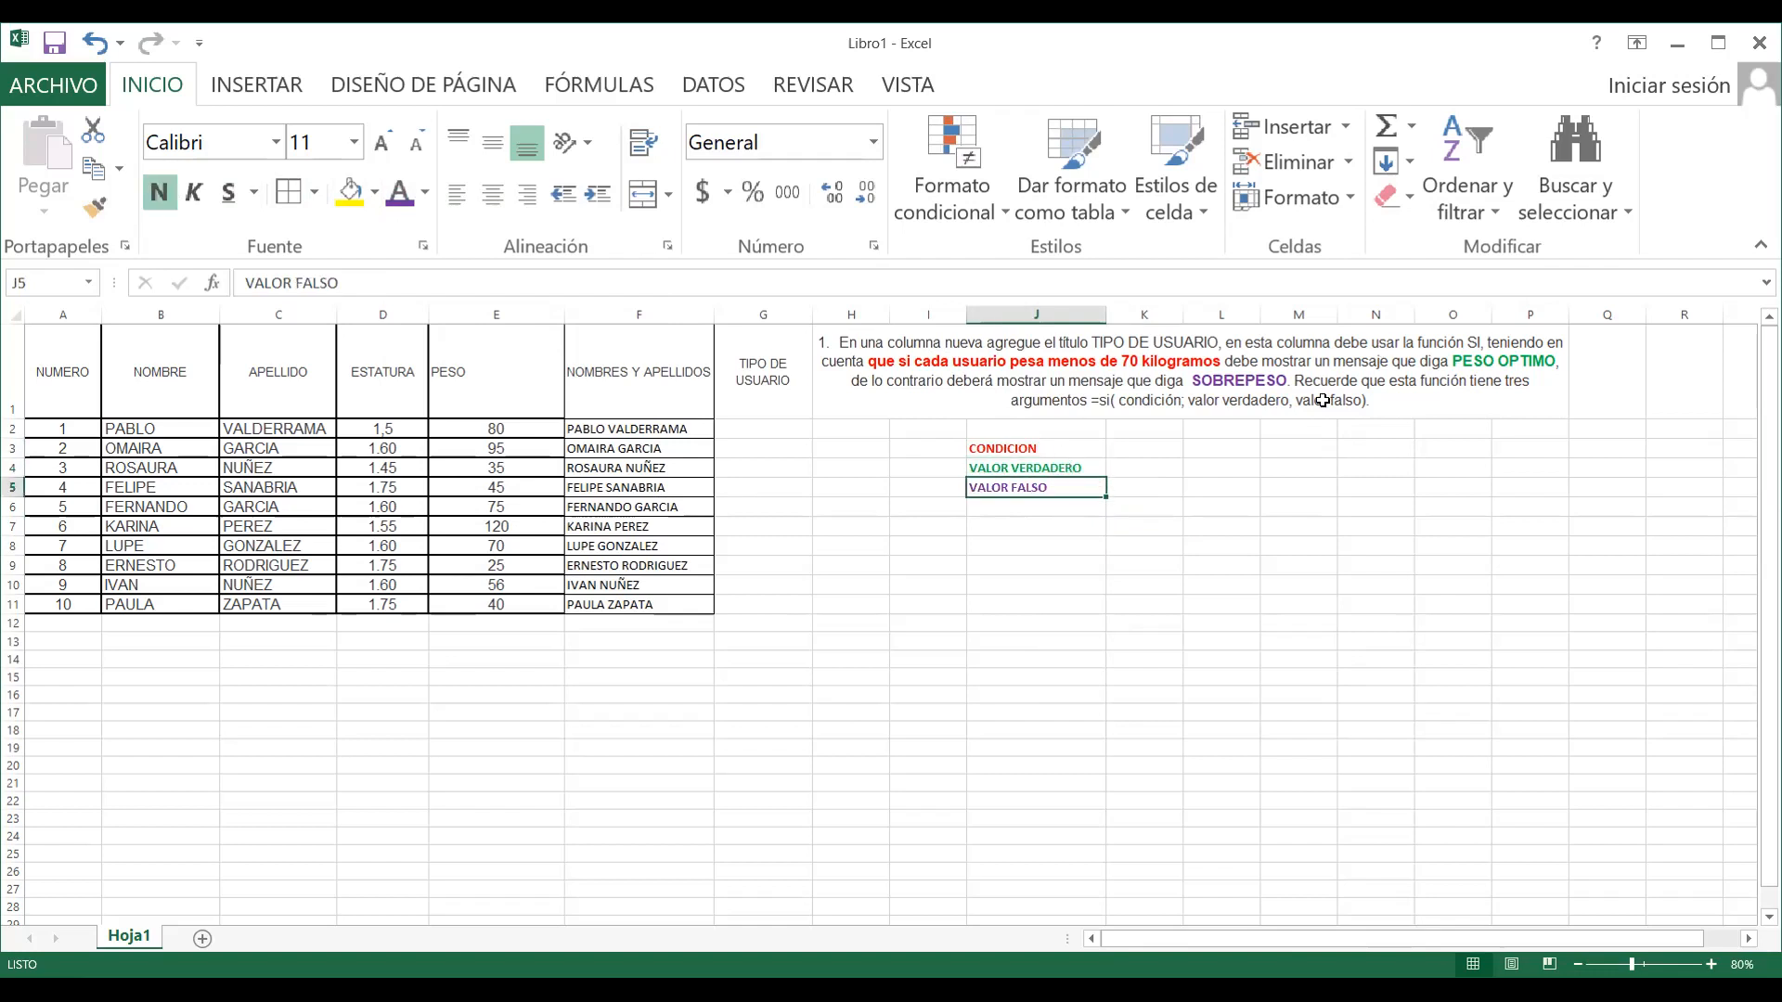
pyautogui.click(1049, 449)
pyautogui.moveTo(1049, 467); pyautogui.dragTo(1049, 487)
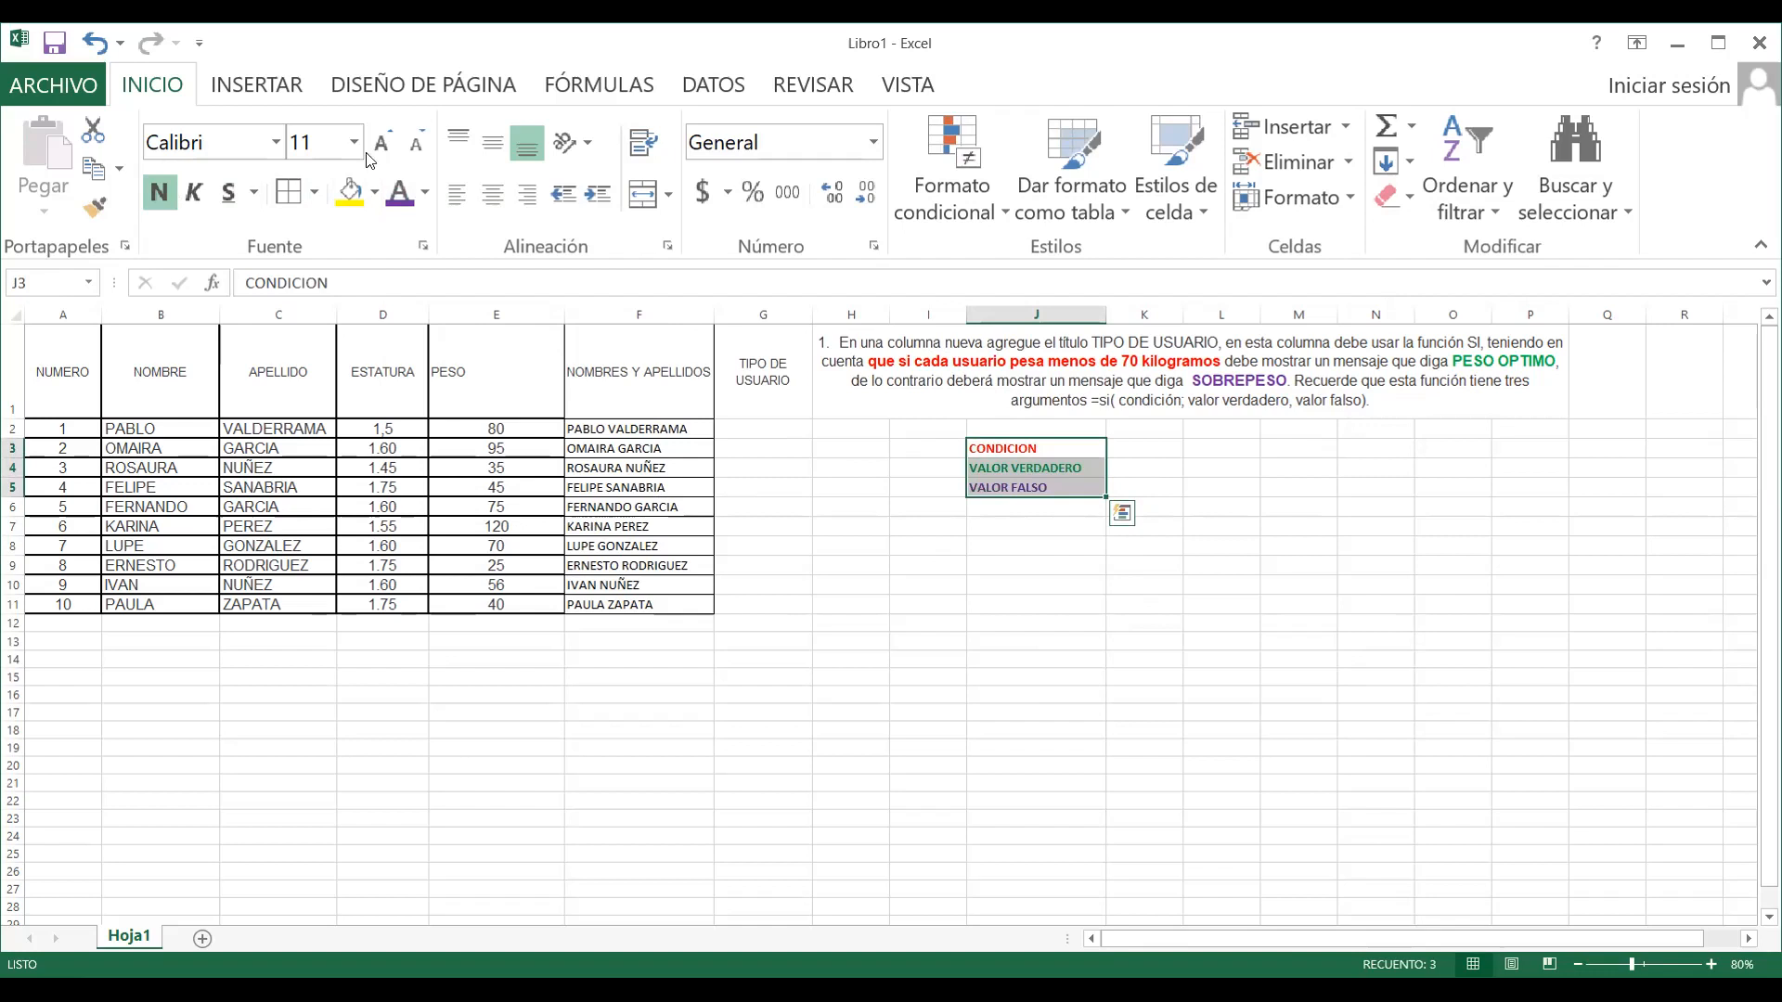
pyautogui.click(1122, 553)
pyautogui.click(1250, 363)
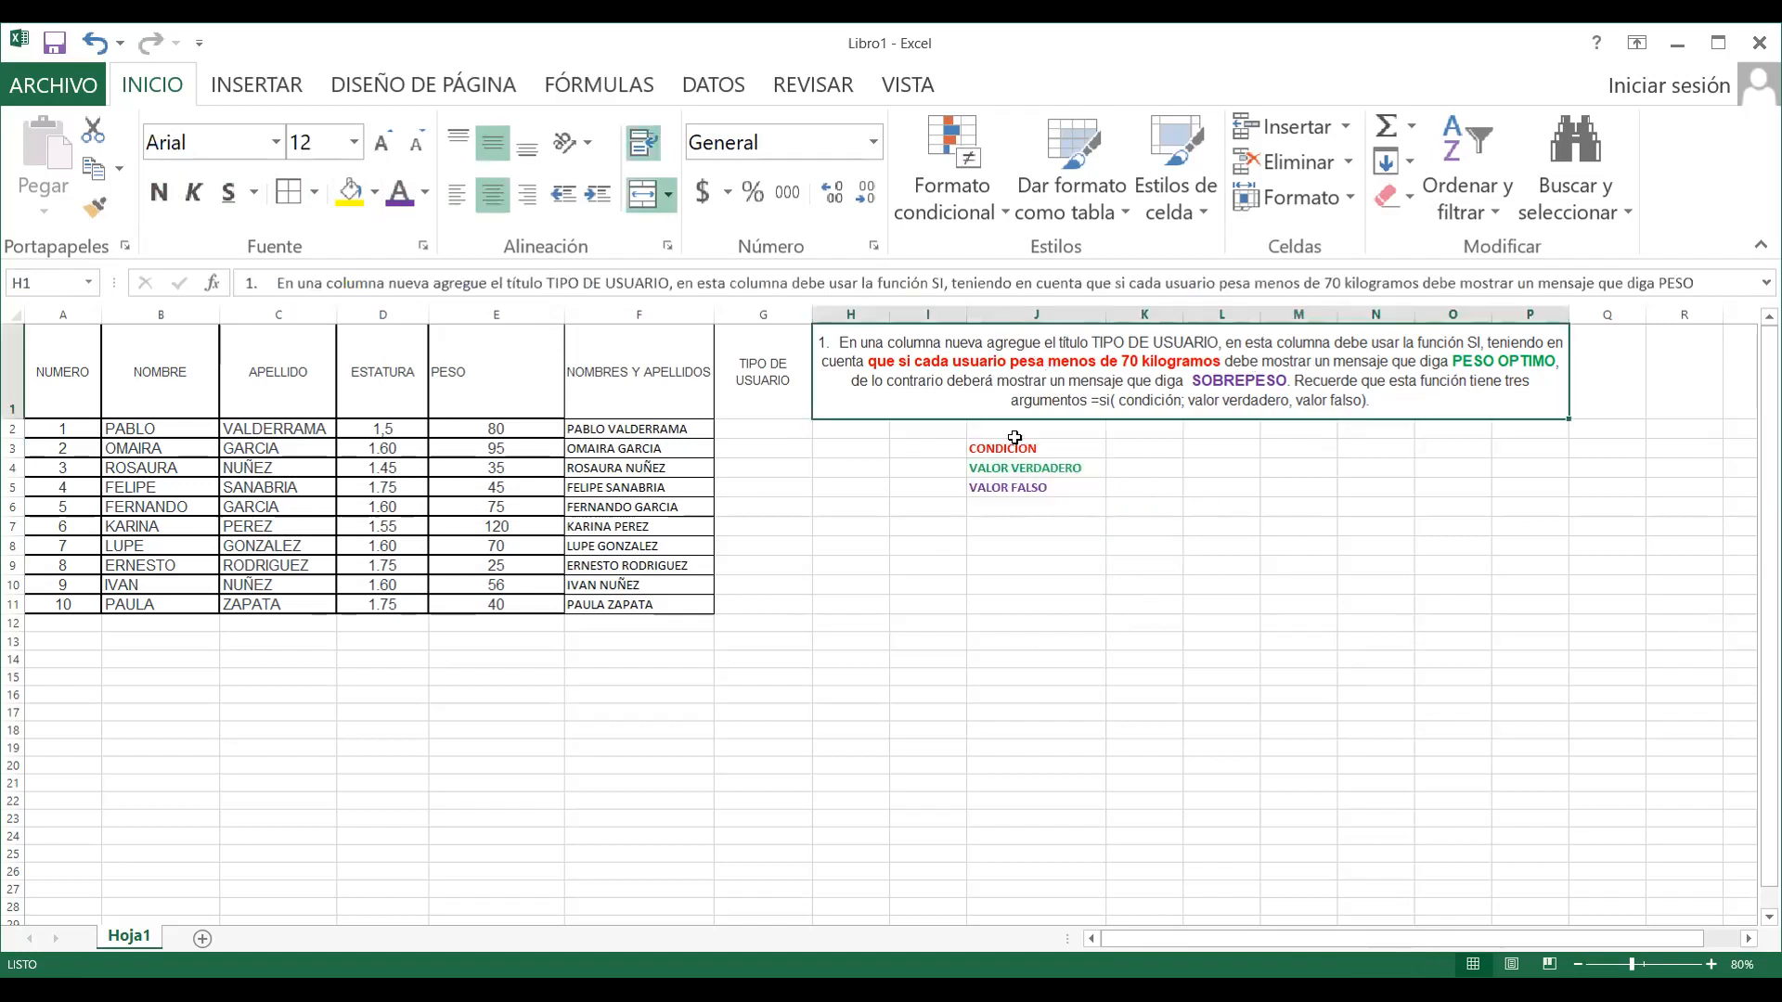
pyautogui.moveTo(1014, 448); pyautogui.dragTo(1021, 507)
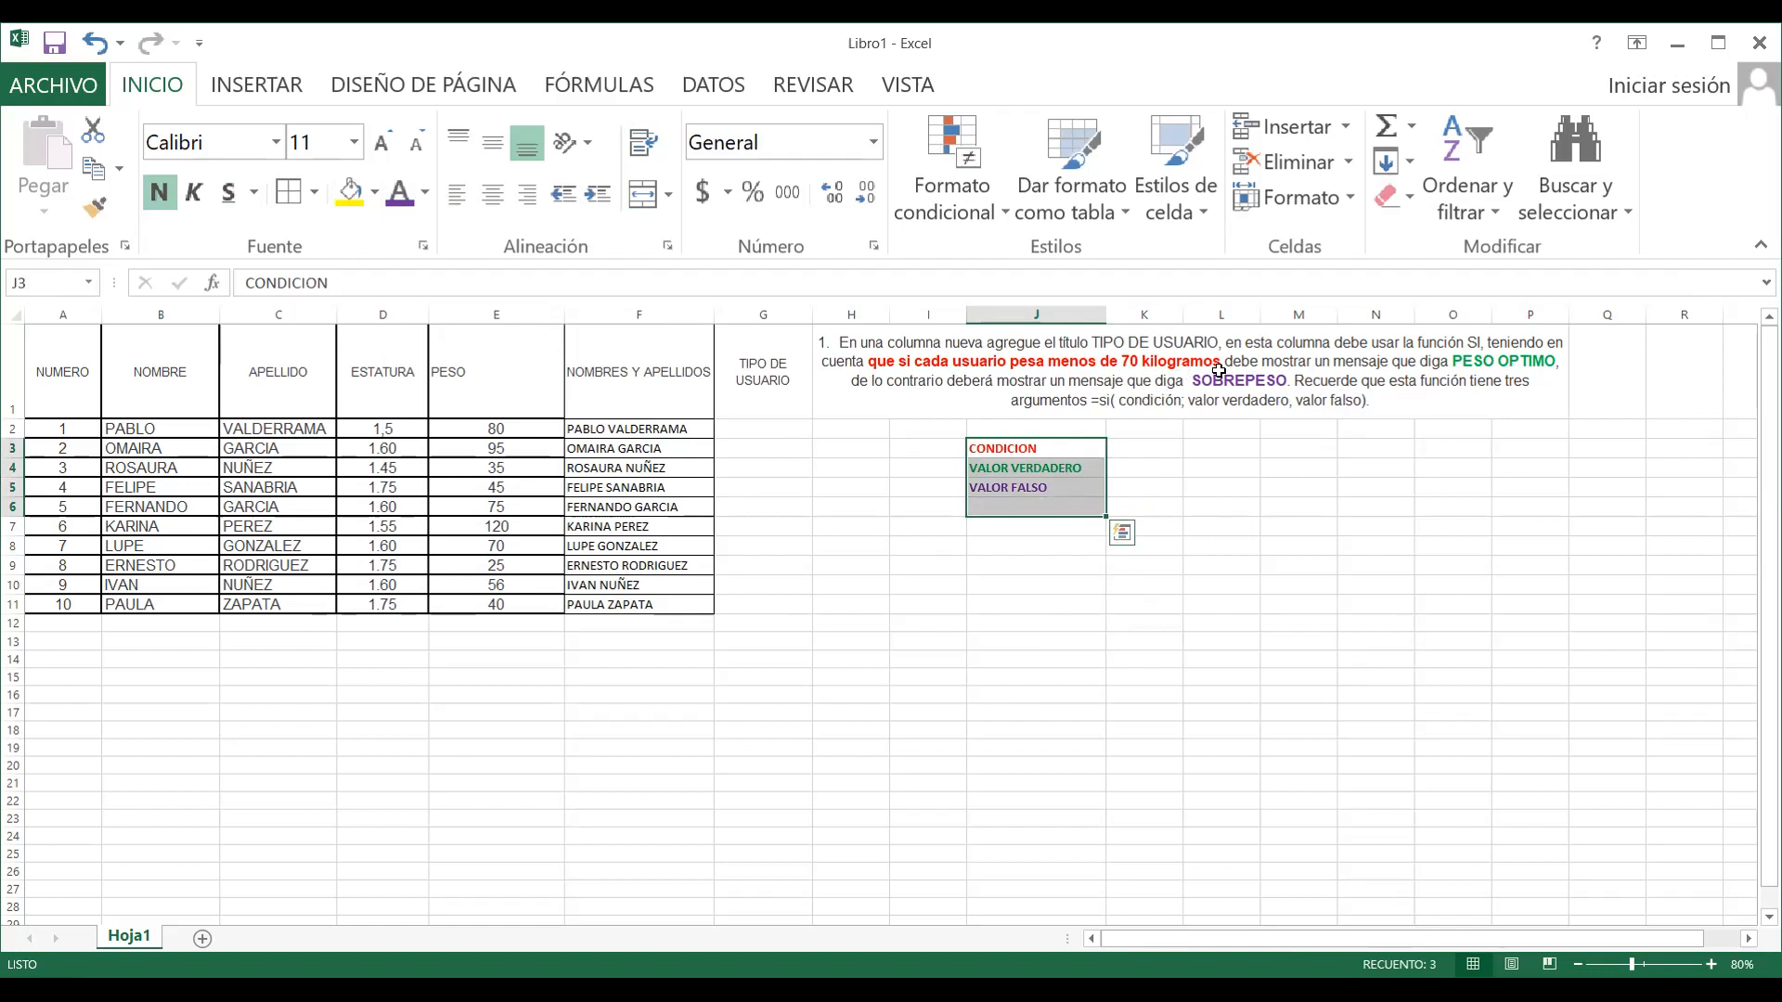
pyautogui.click(1167, 448)
pyautogui.click(1019, 446)
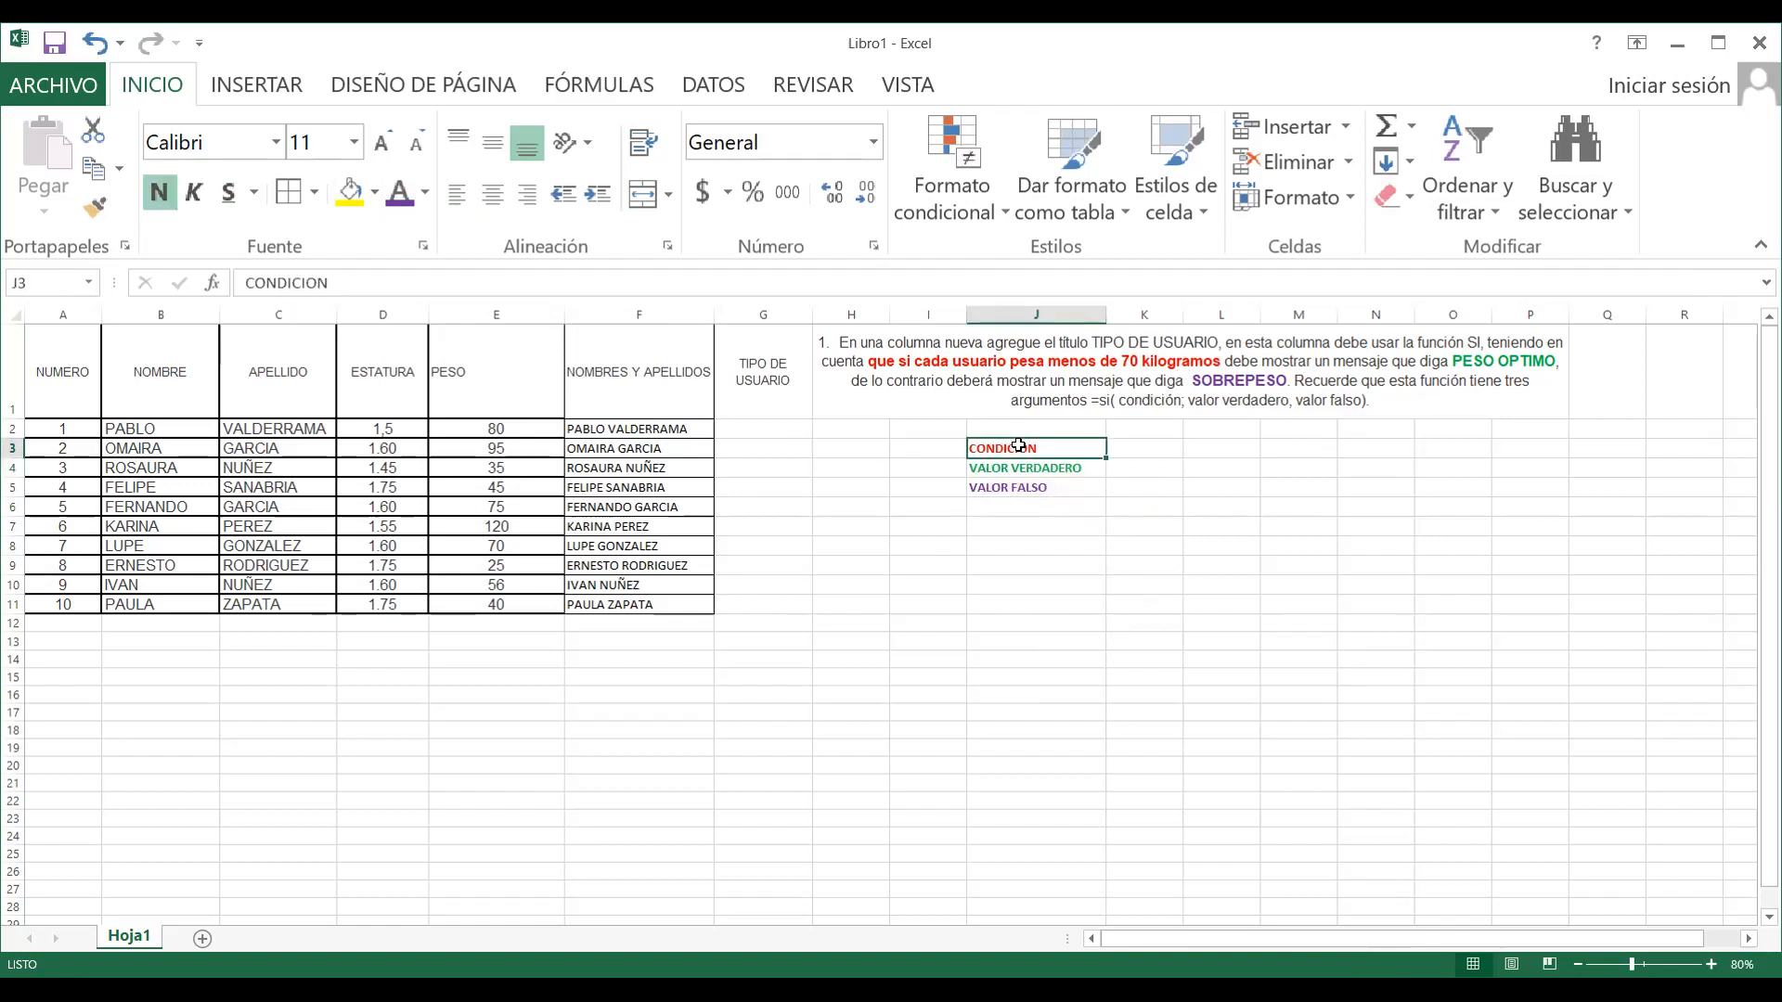
pyautogui.click(1042, 467)
pyautogui.press('Down')
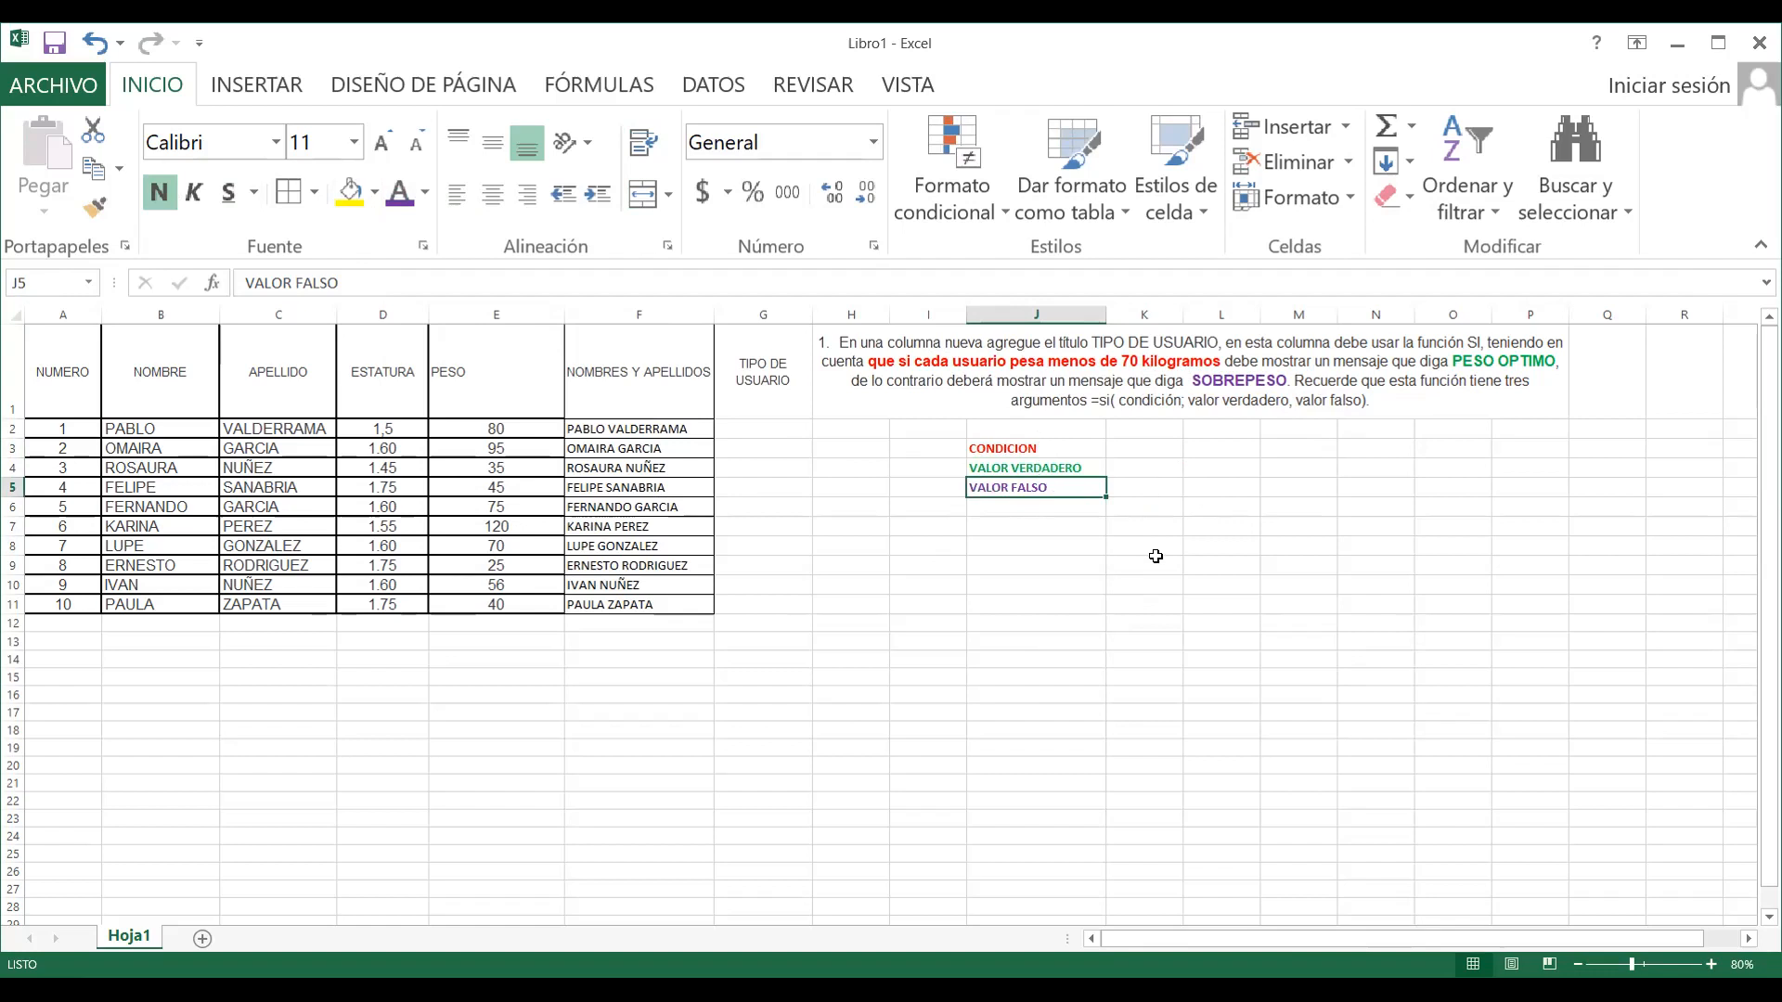
# Begin a formula with the SI function in cell G2 of the TIPO DE USUARIO column
pyautogui.click(762, 424)
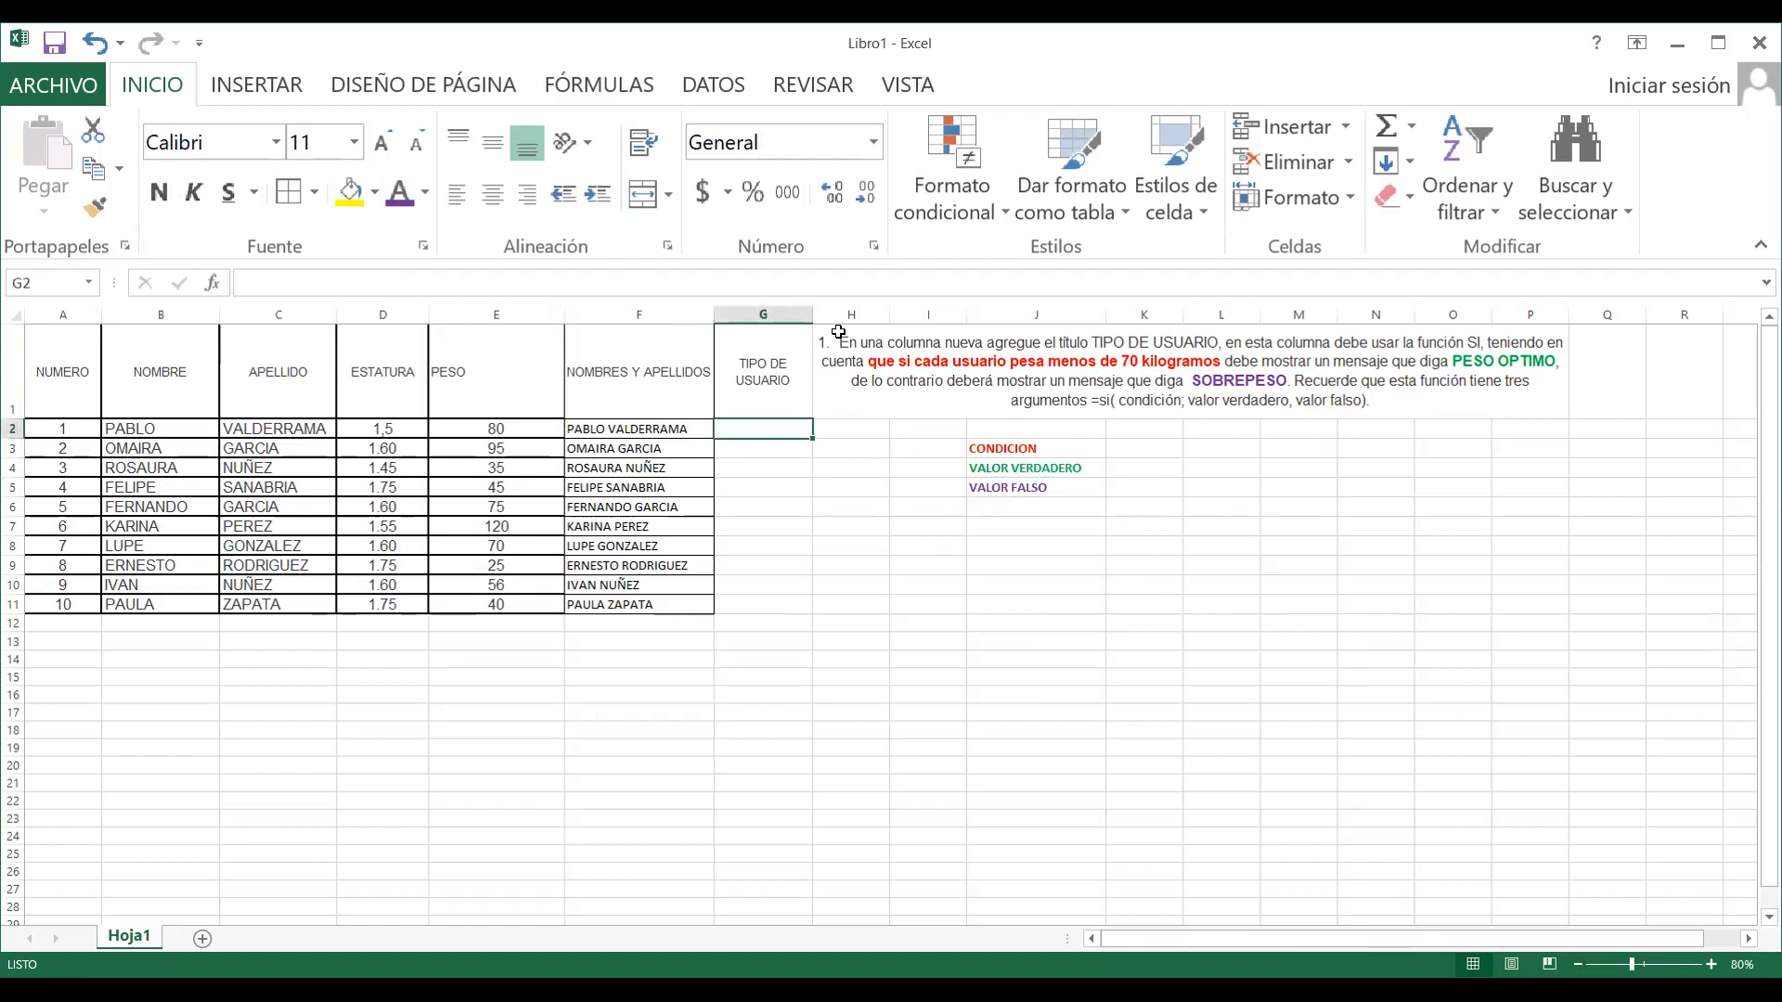
pyautogui.write('=')
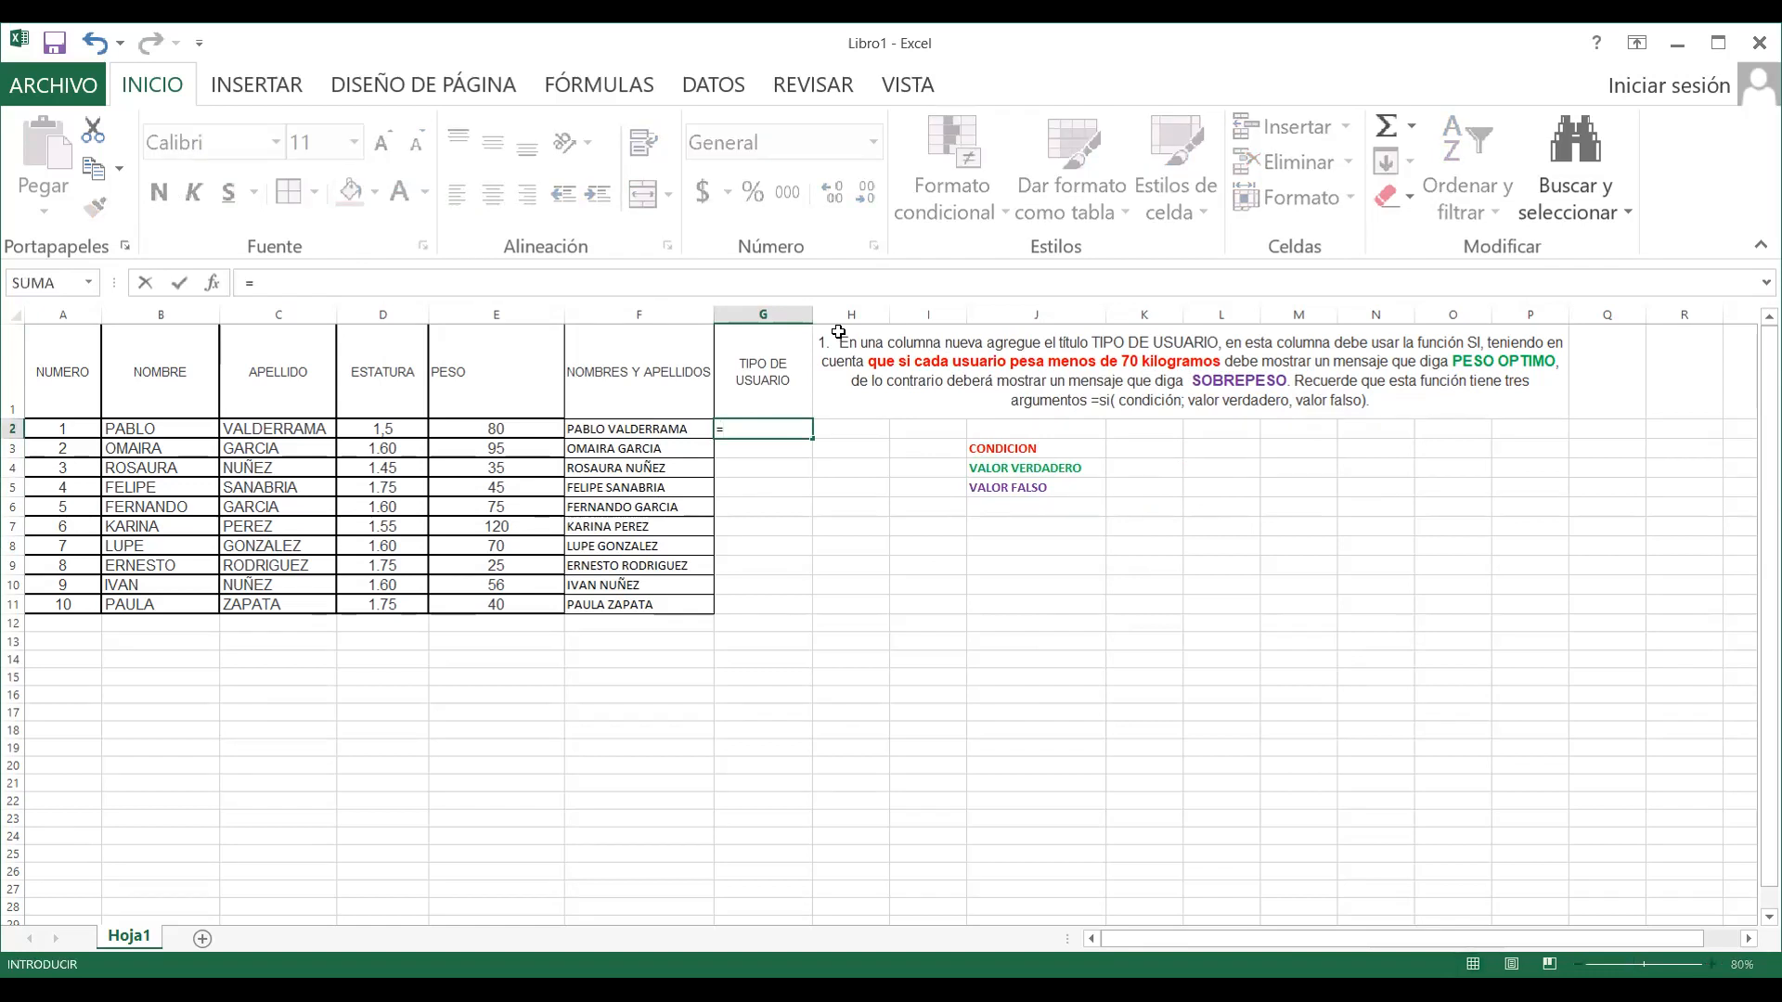
pyautogui.write('SI')
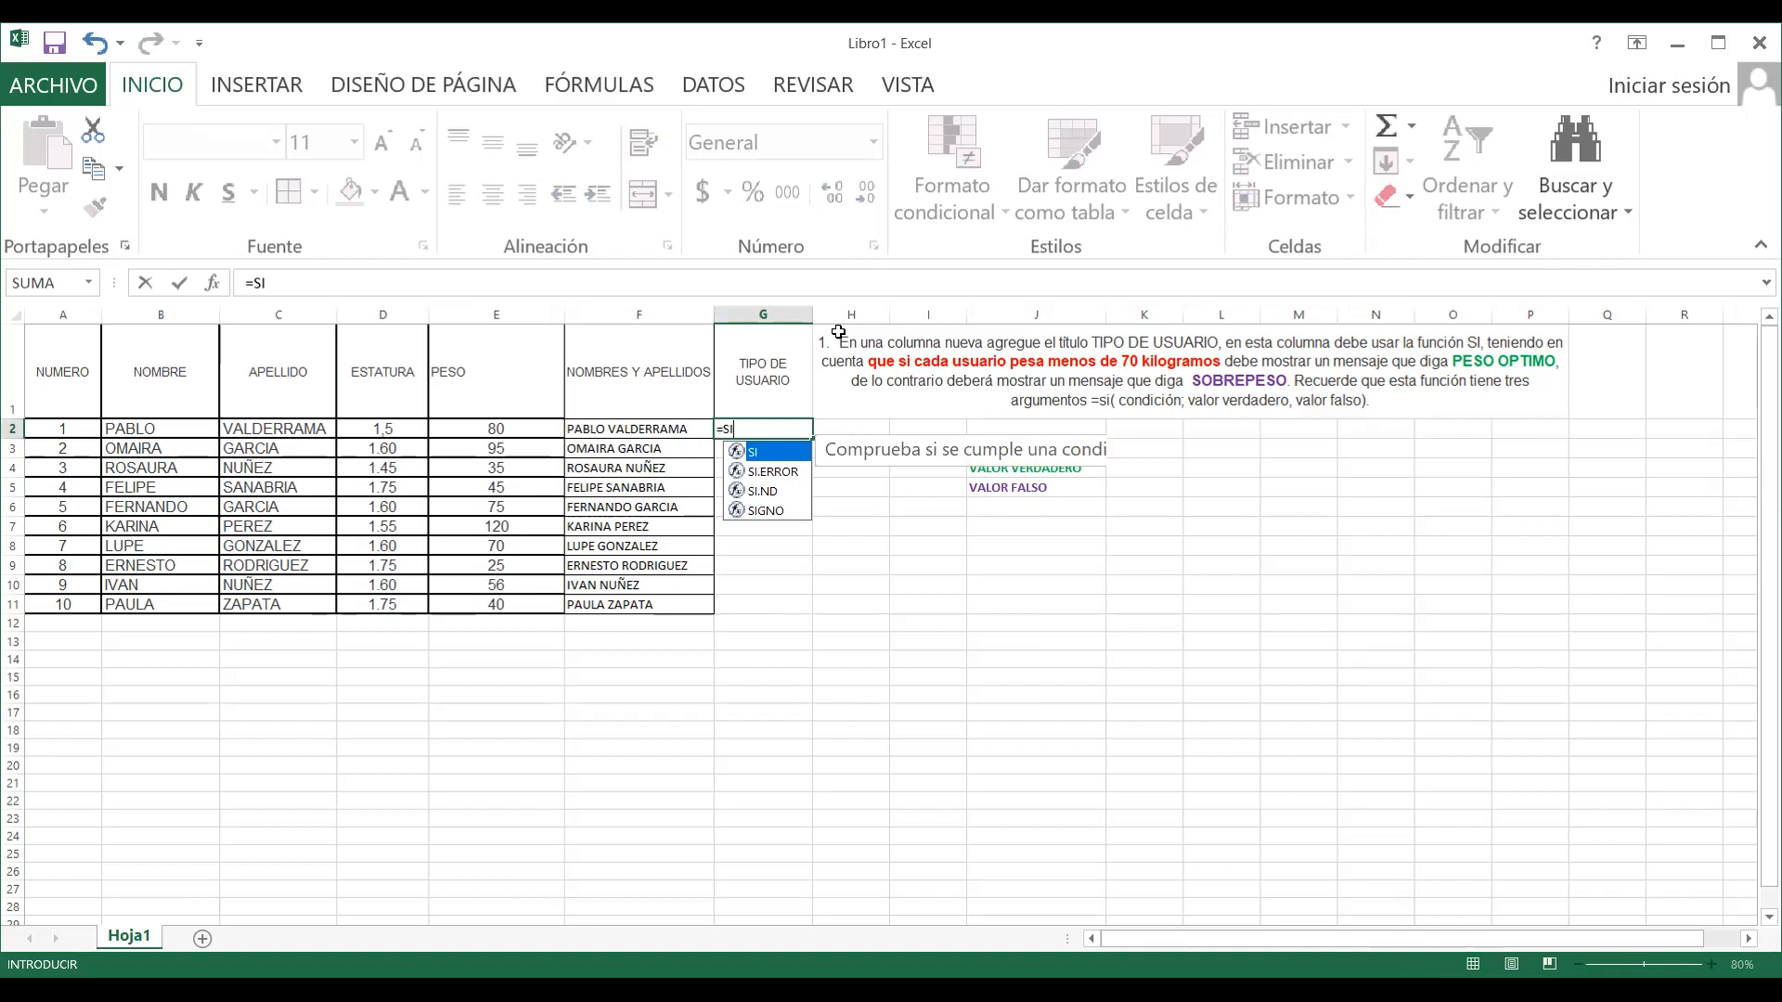
pyautogui.write('(')
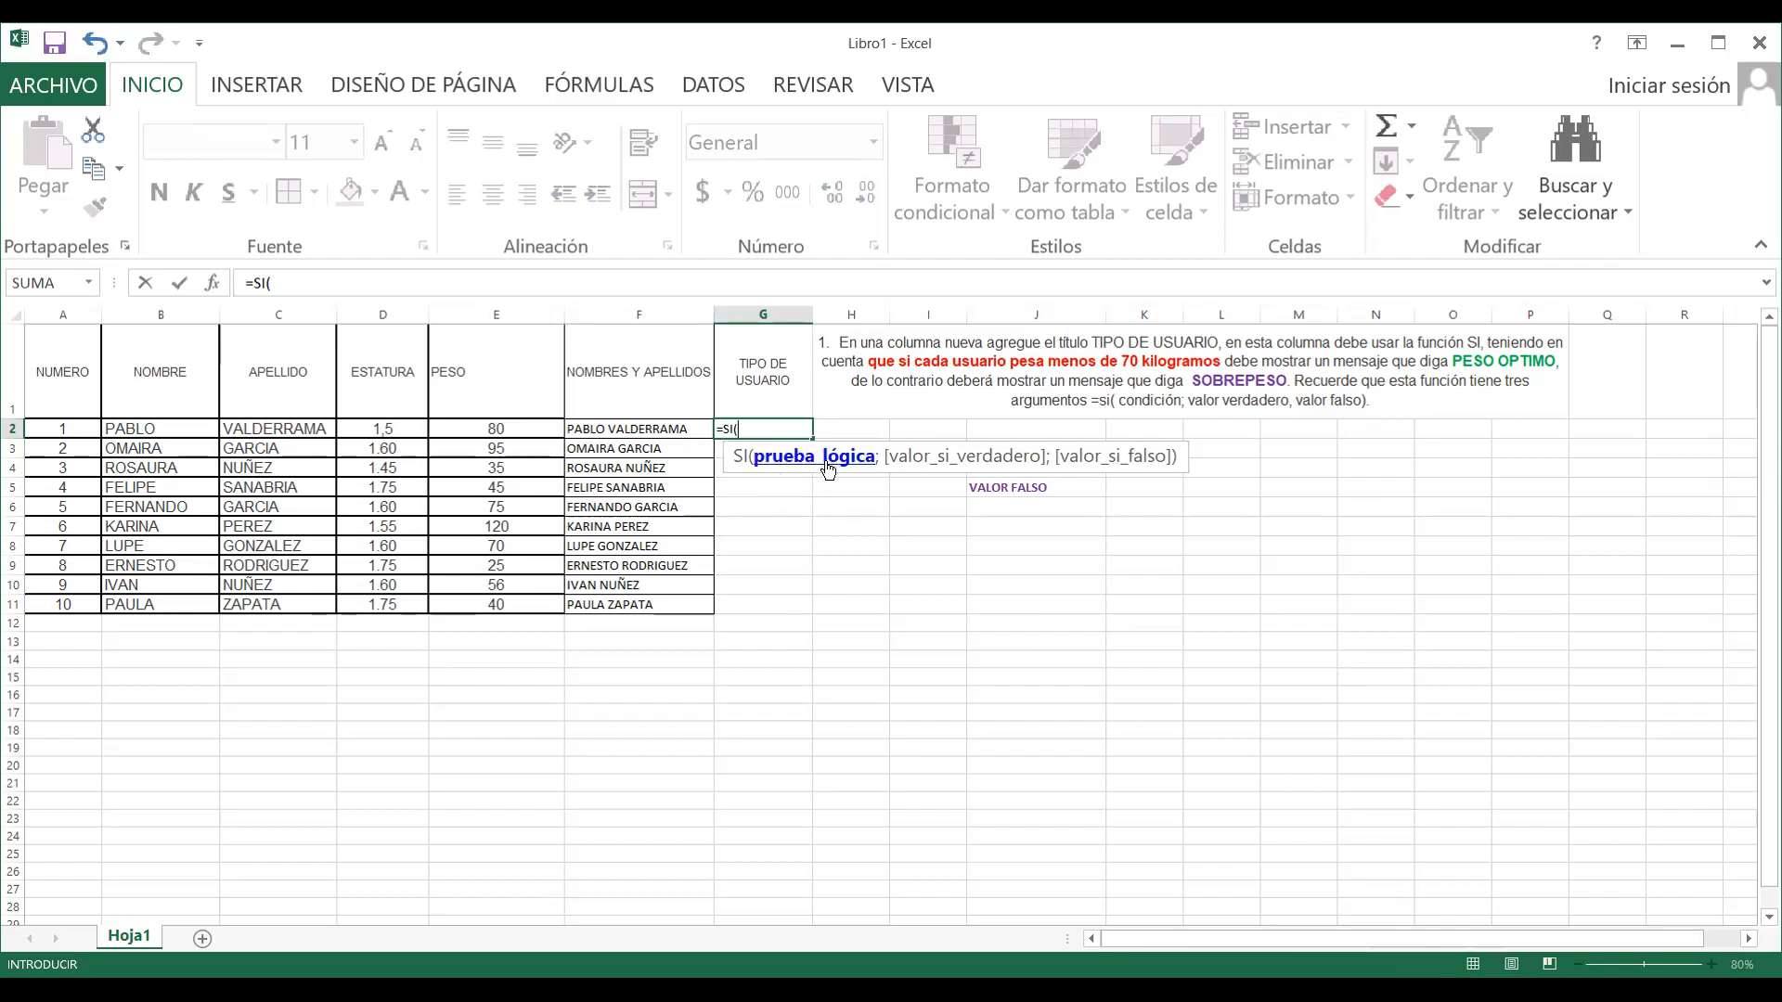
pyautogui.click(913, 604)
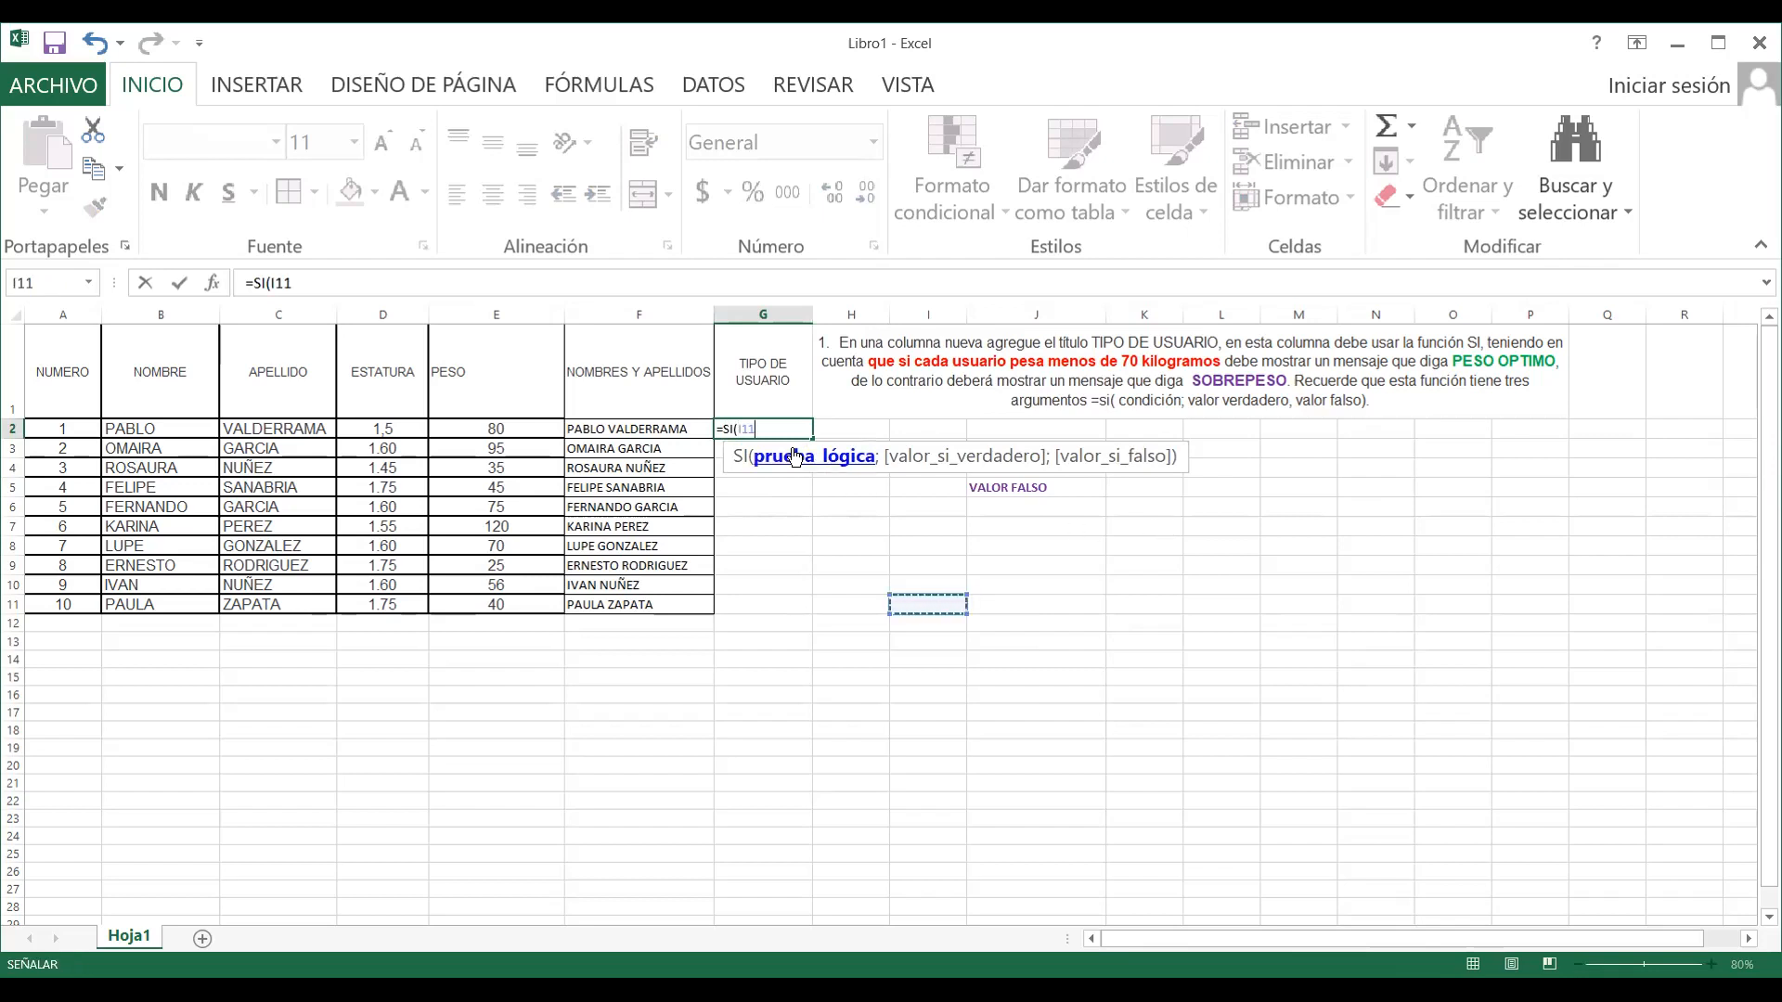
pyautogui.press('BackSpace')
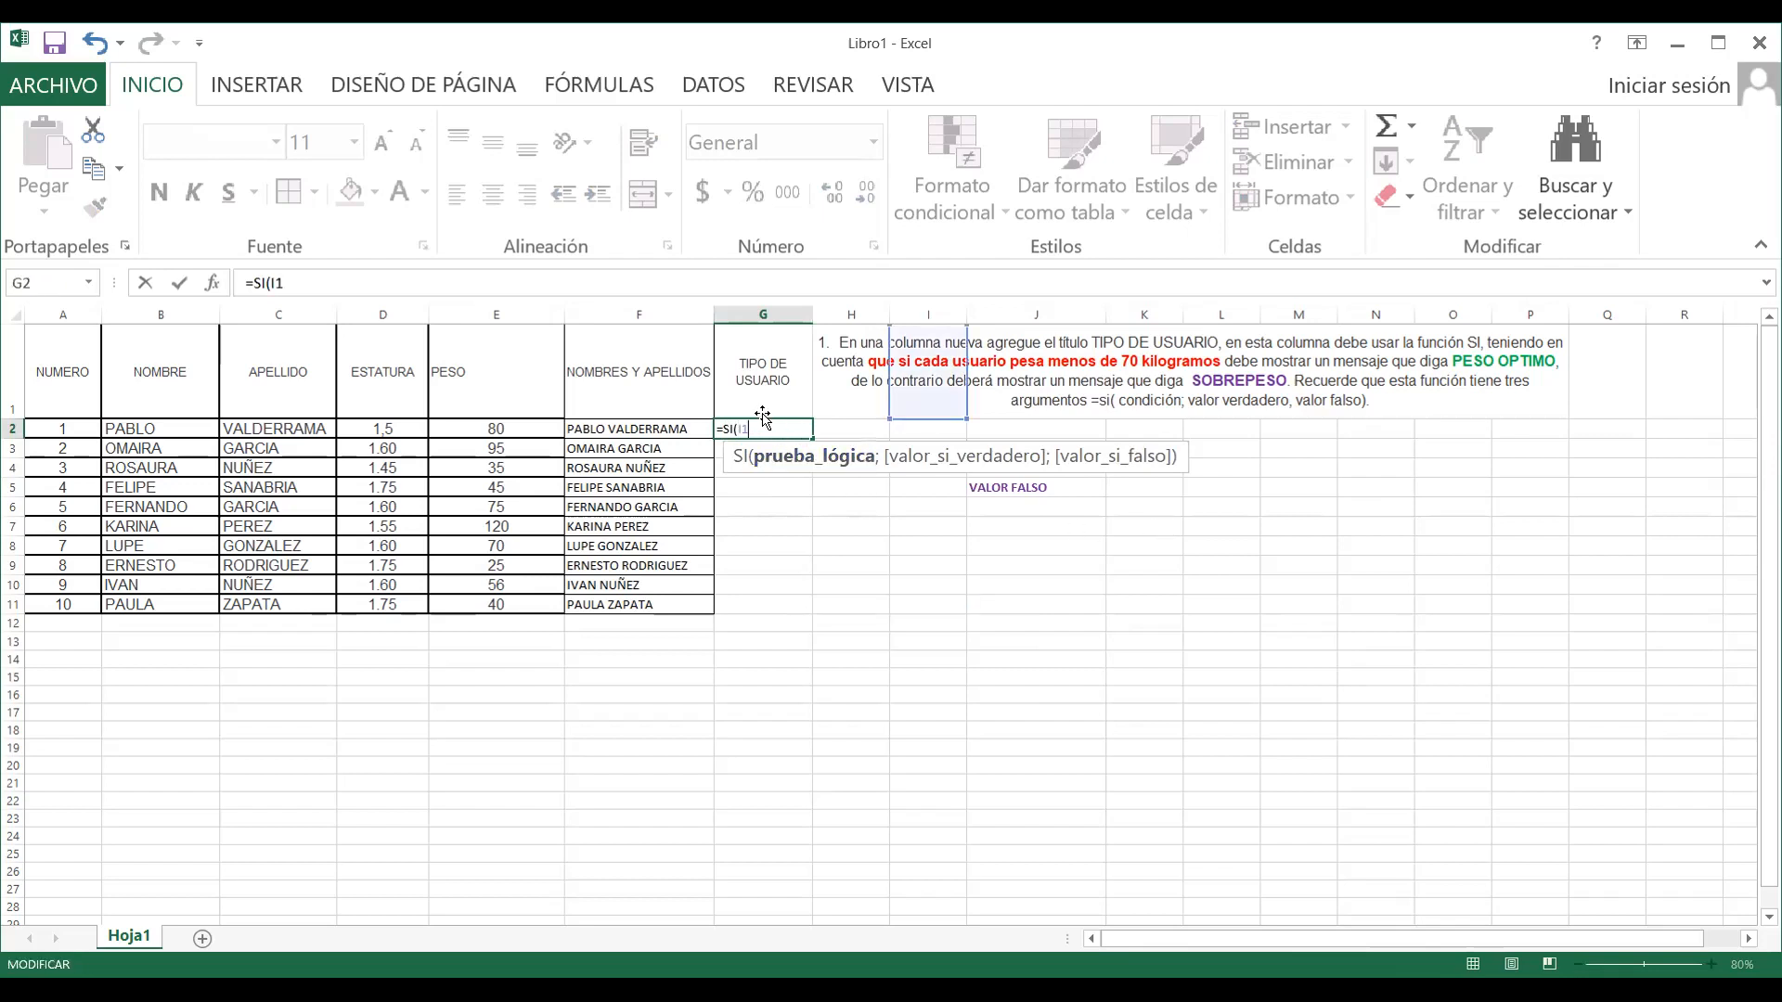
pyautogui.press('BackSpace')
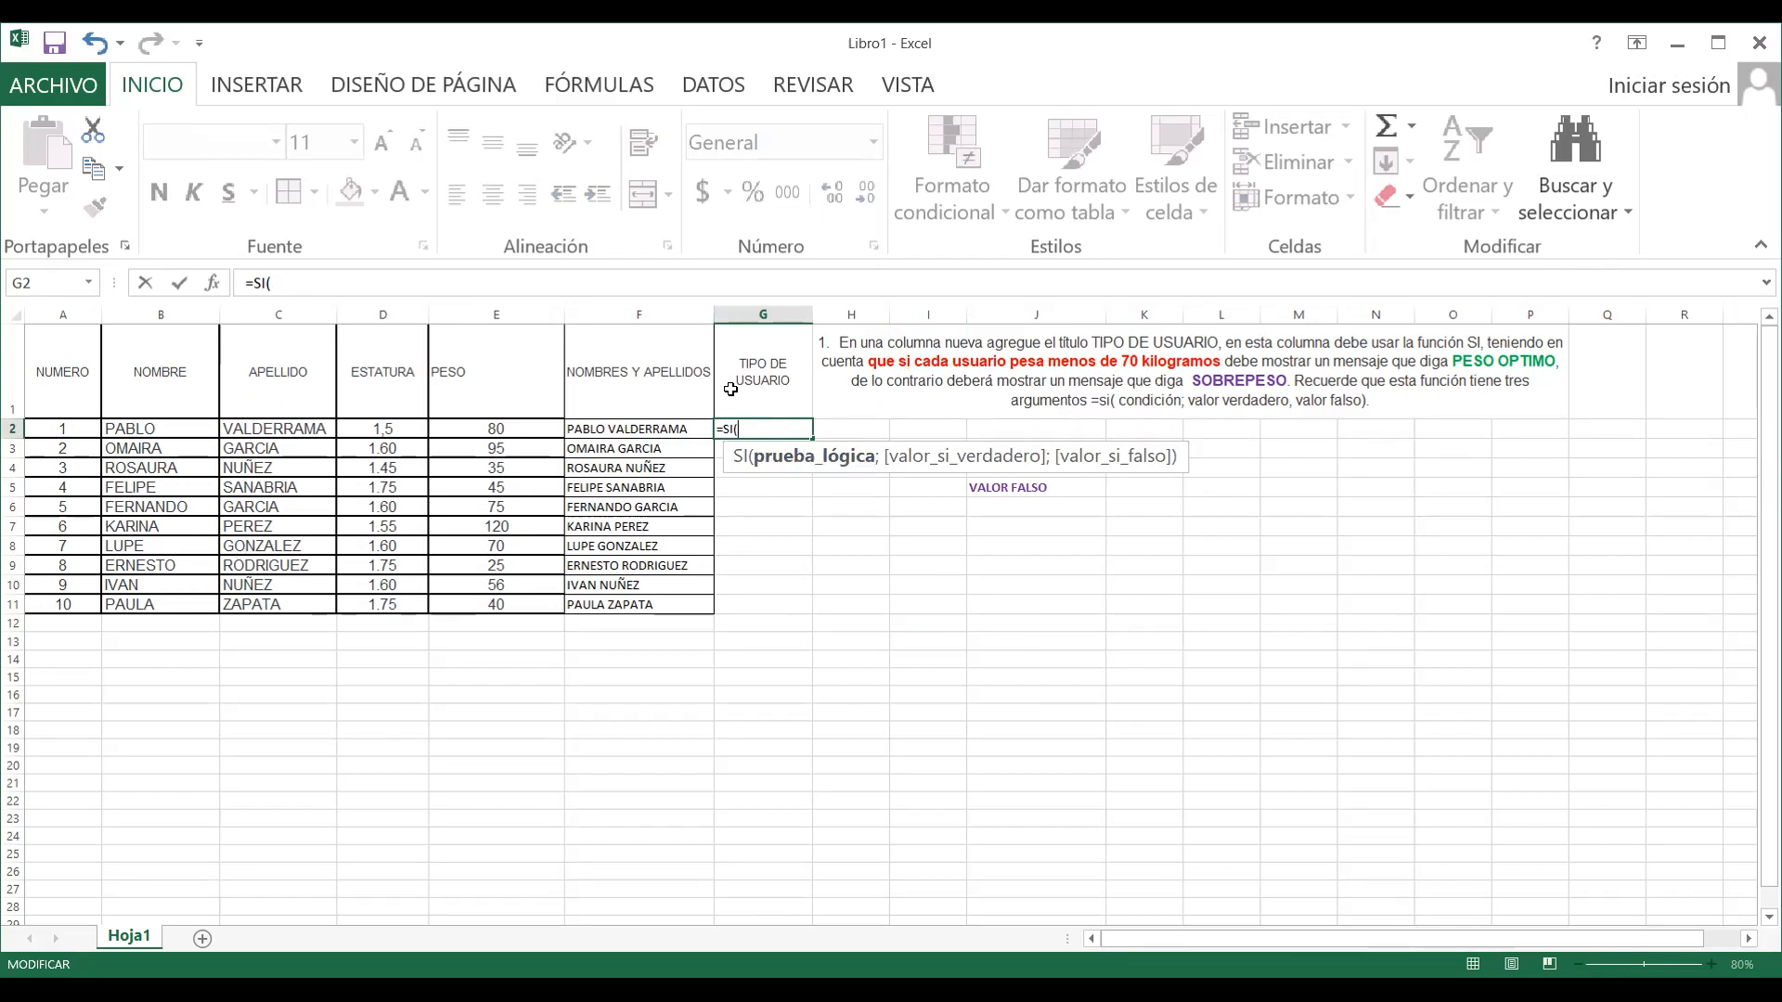
# Give the SI function in G2 the condition E2<70 and "PESO OPTIMO" as the value if true
pyautogui.click(513, 430)
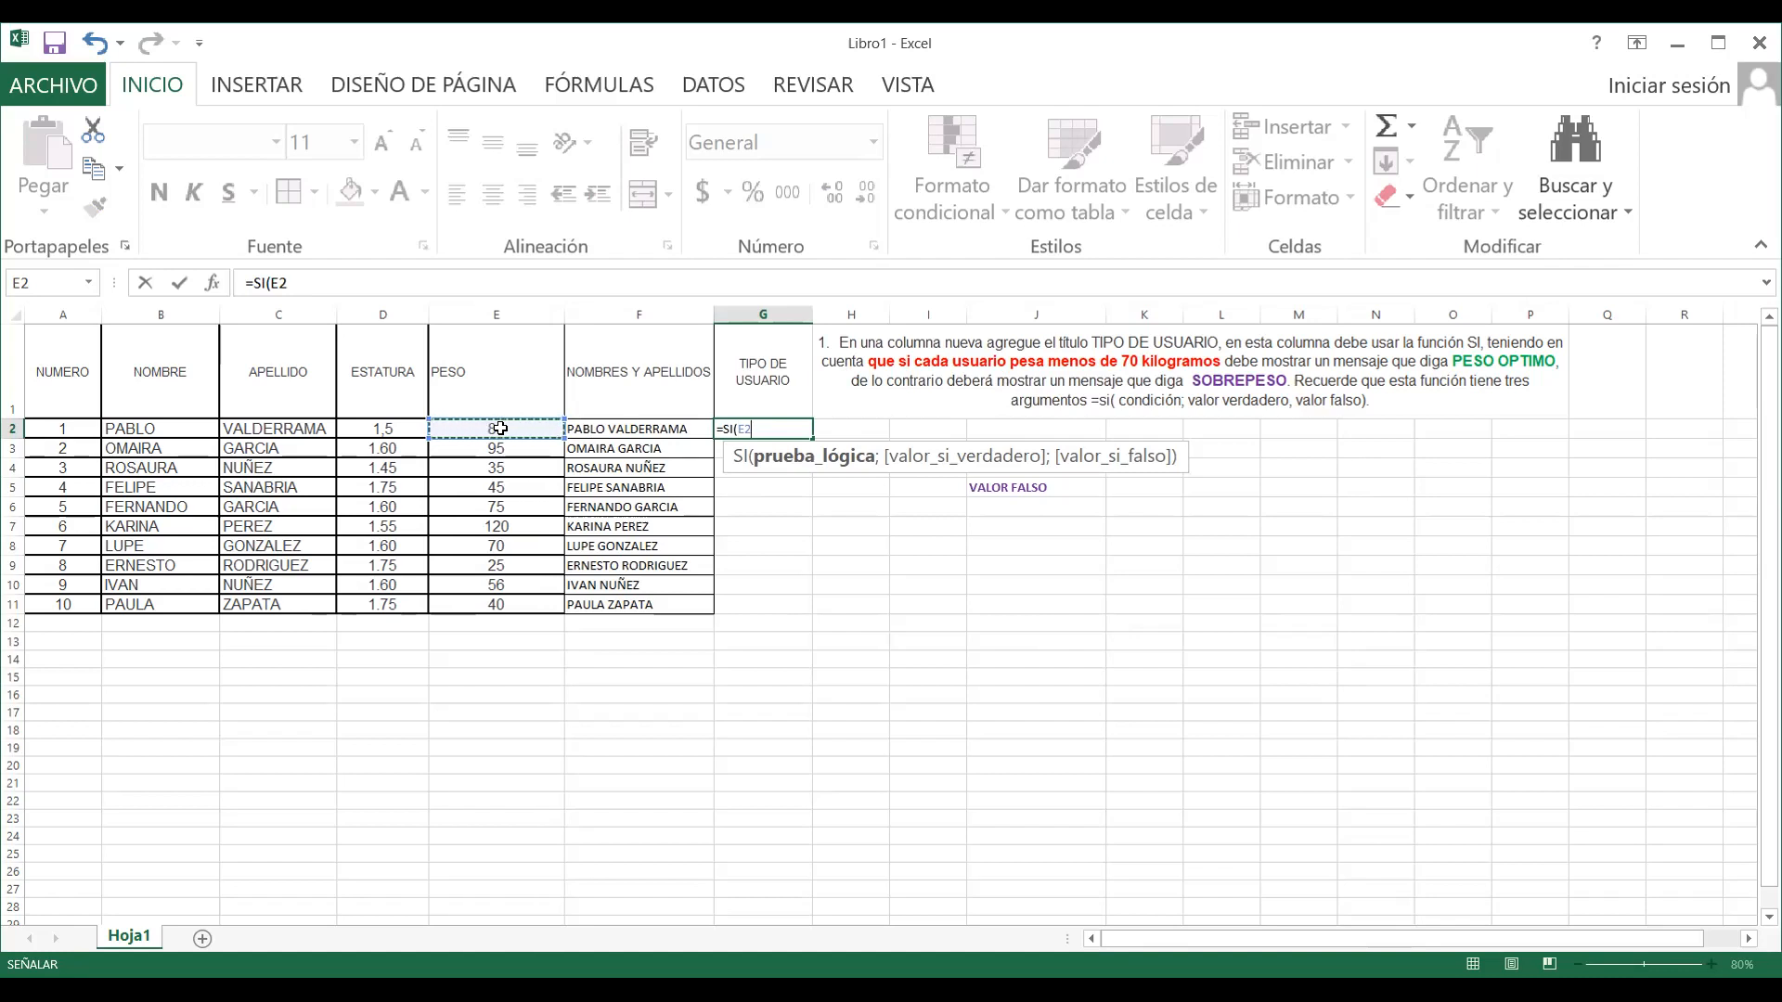
pyautogui.write('<70')
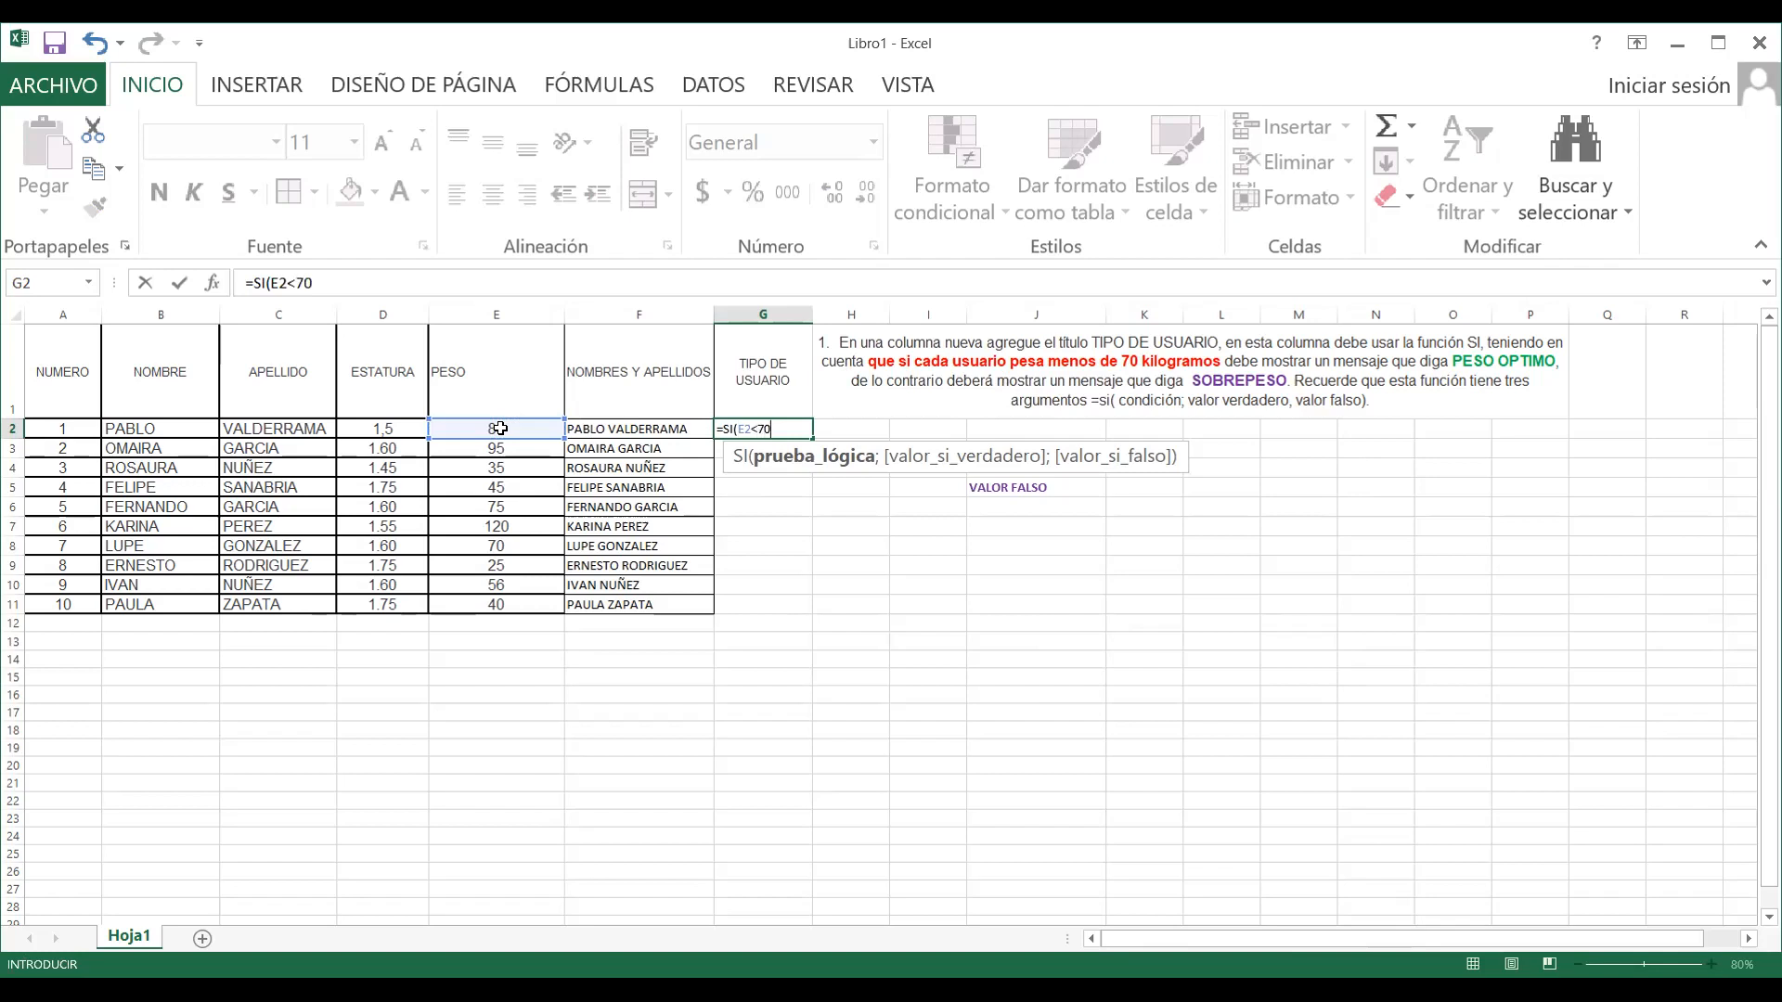
pyautogui.write(';')
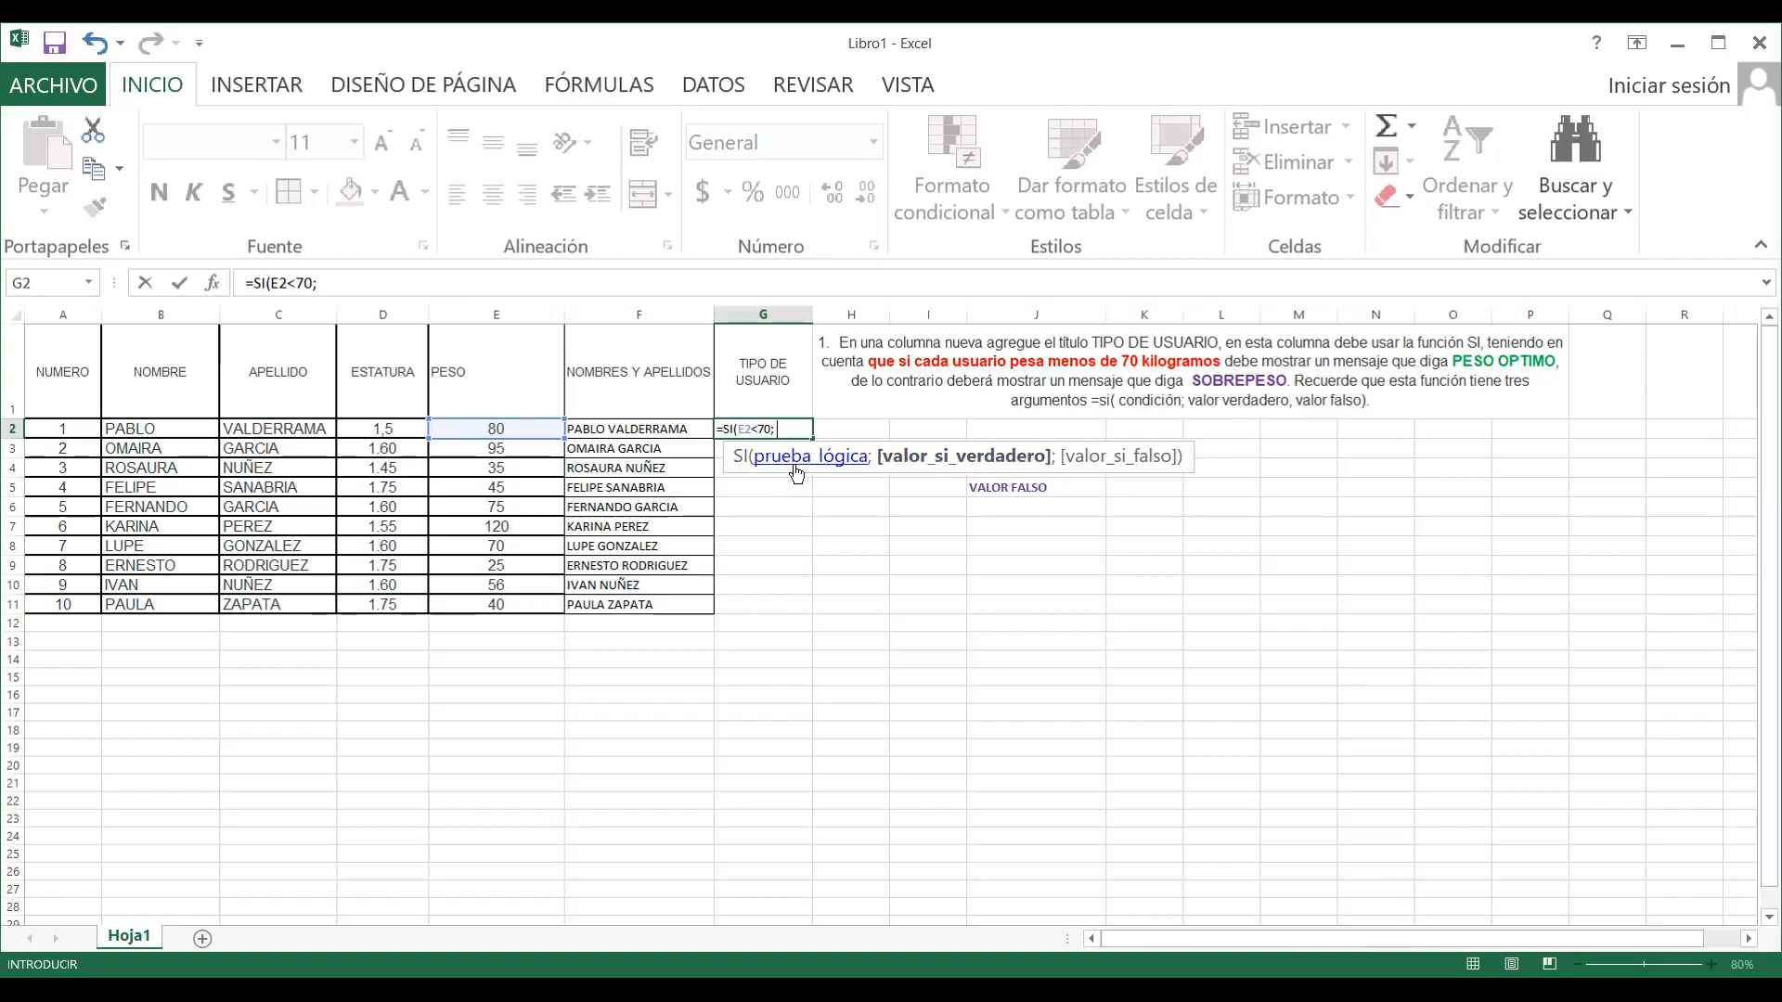
pyautogui.write('"PESO OPTIMO')
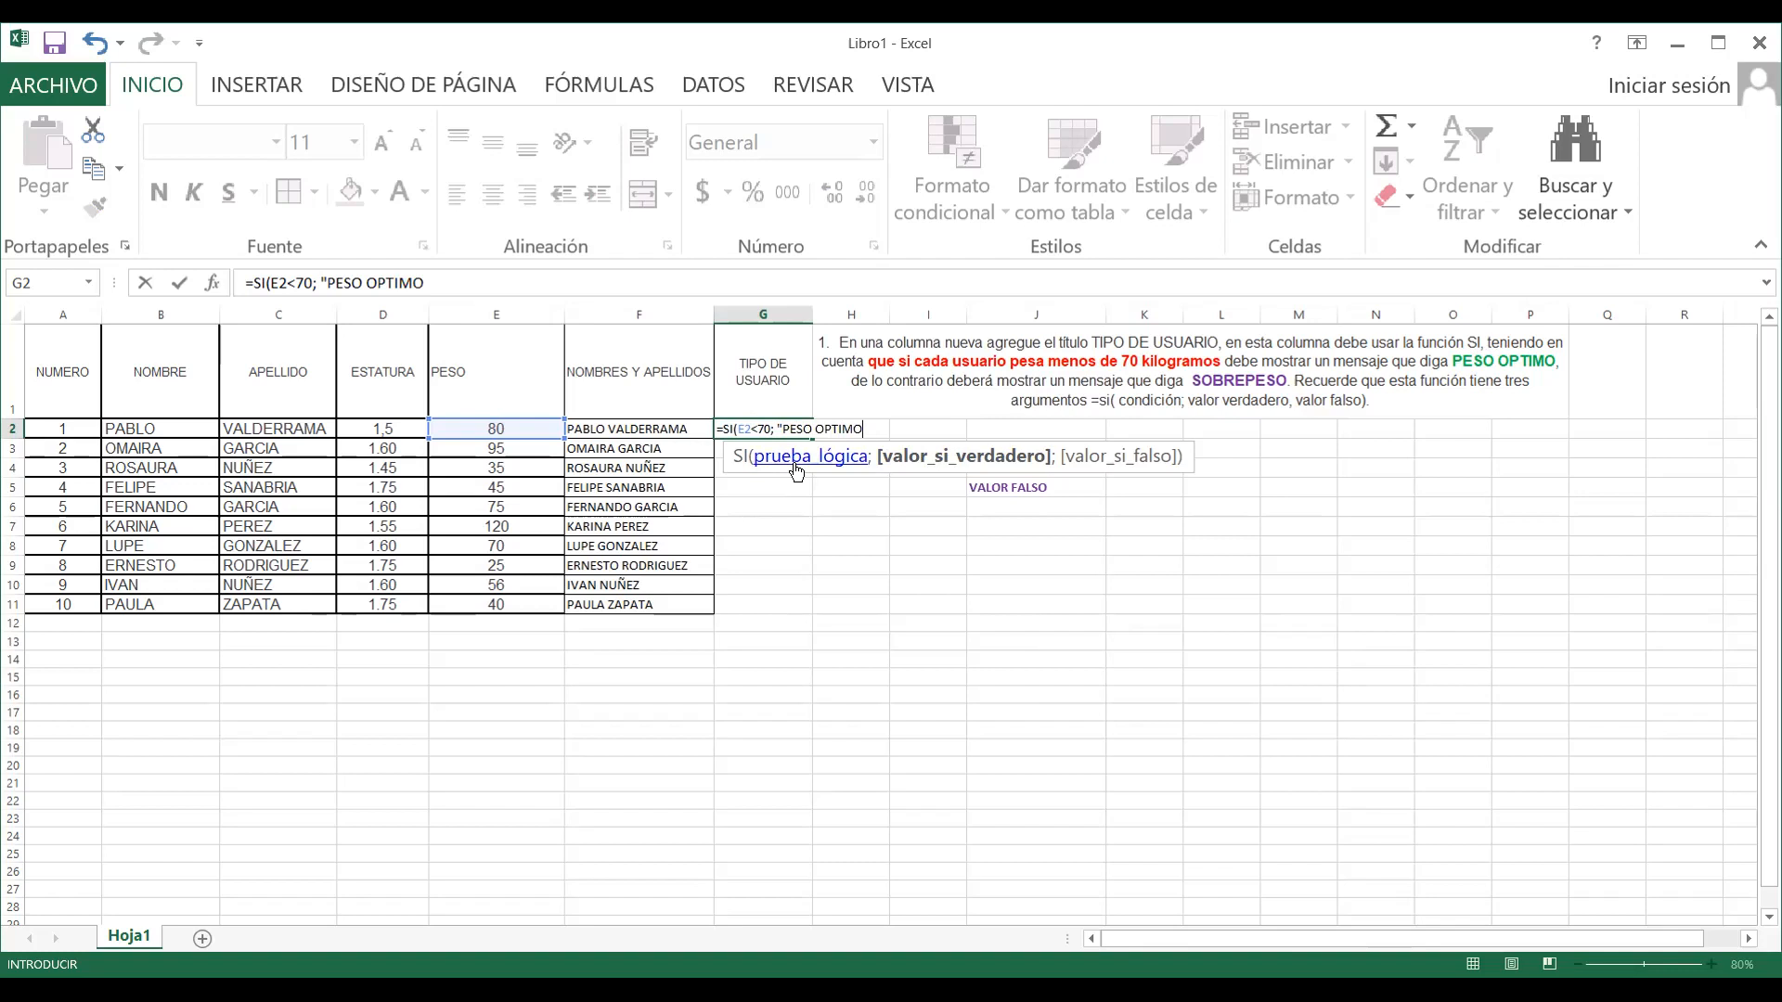
pyautogui.write('";')
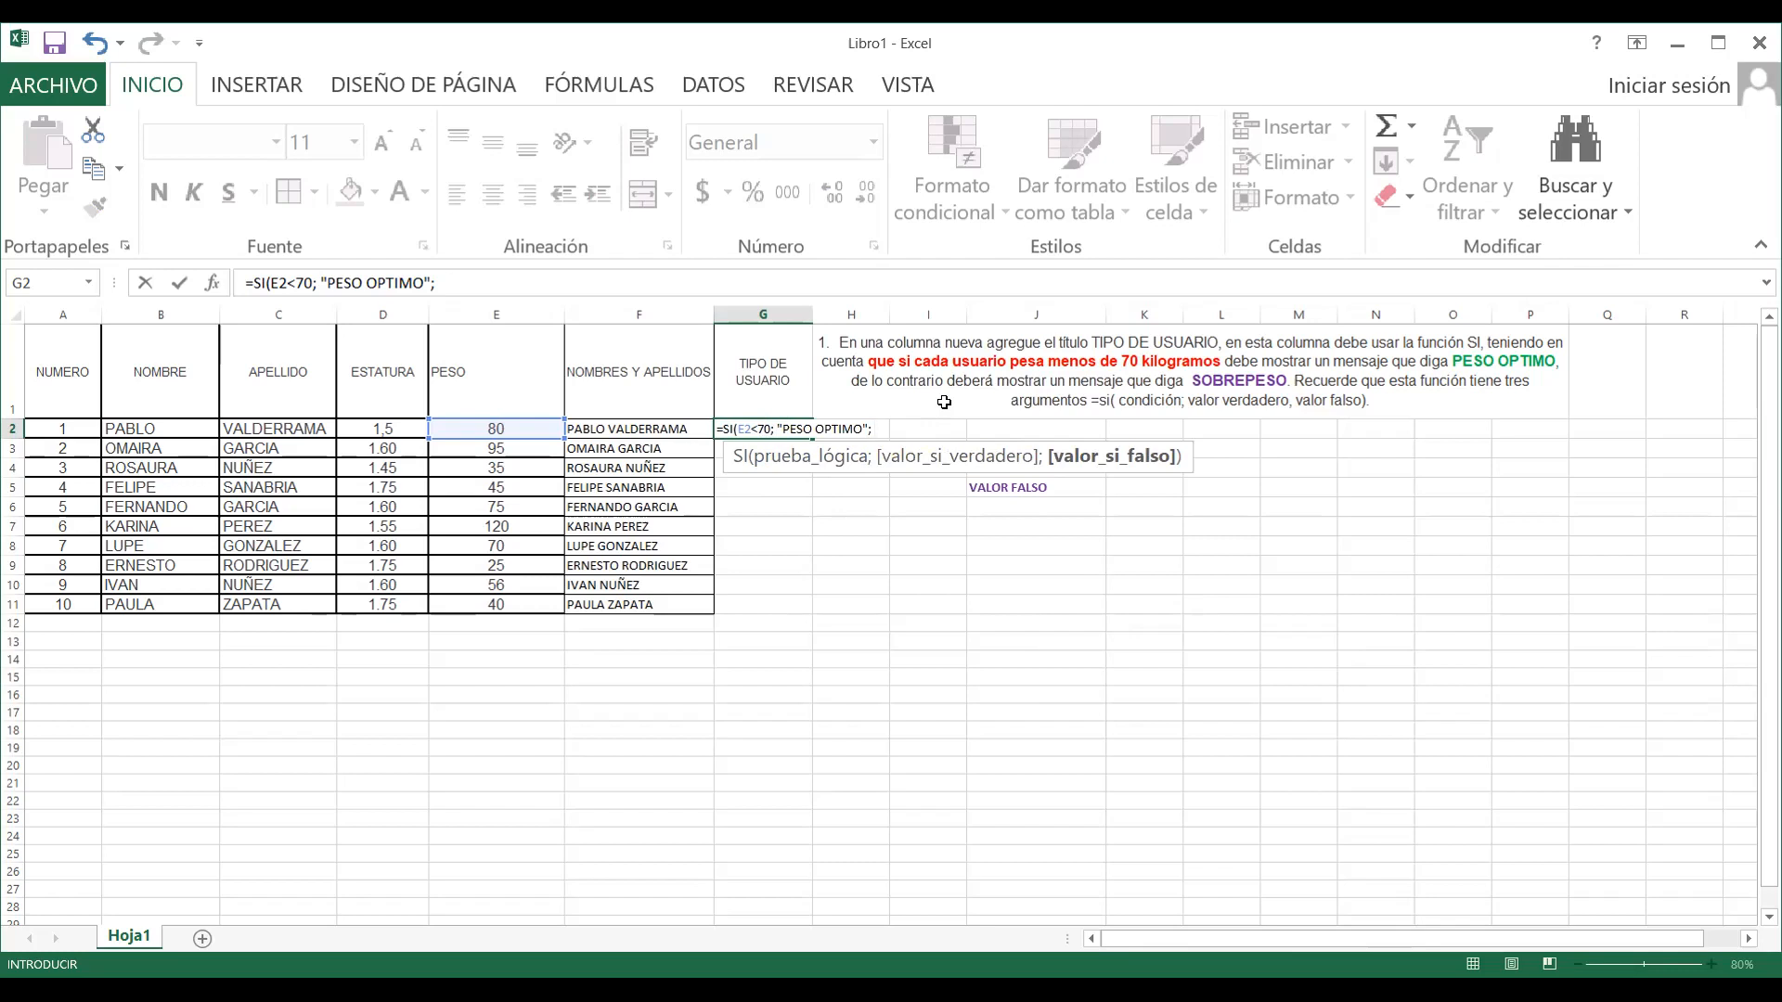
# Complete the G2 formula with "SOBREPESO" as the value if false, without a leading space, and confirm it
pyautogui.write('SOBRE PE')
pyautogui.press('BackSpace')
pyautogui.press('BackSpace')
pyautogui.press('BackSpace')
pyautogui.write('PESO')
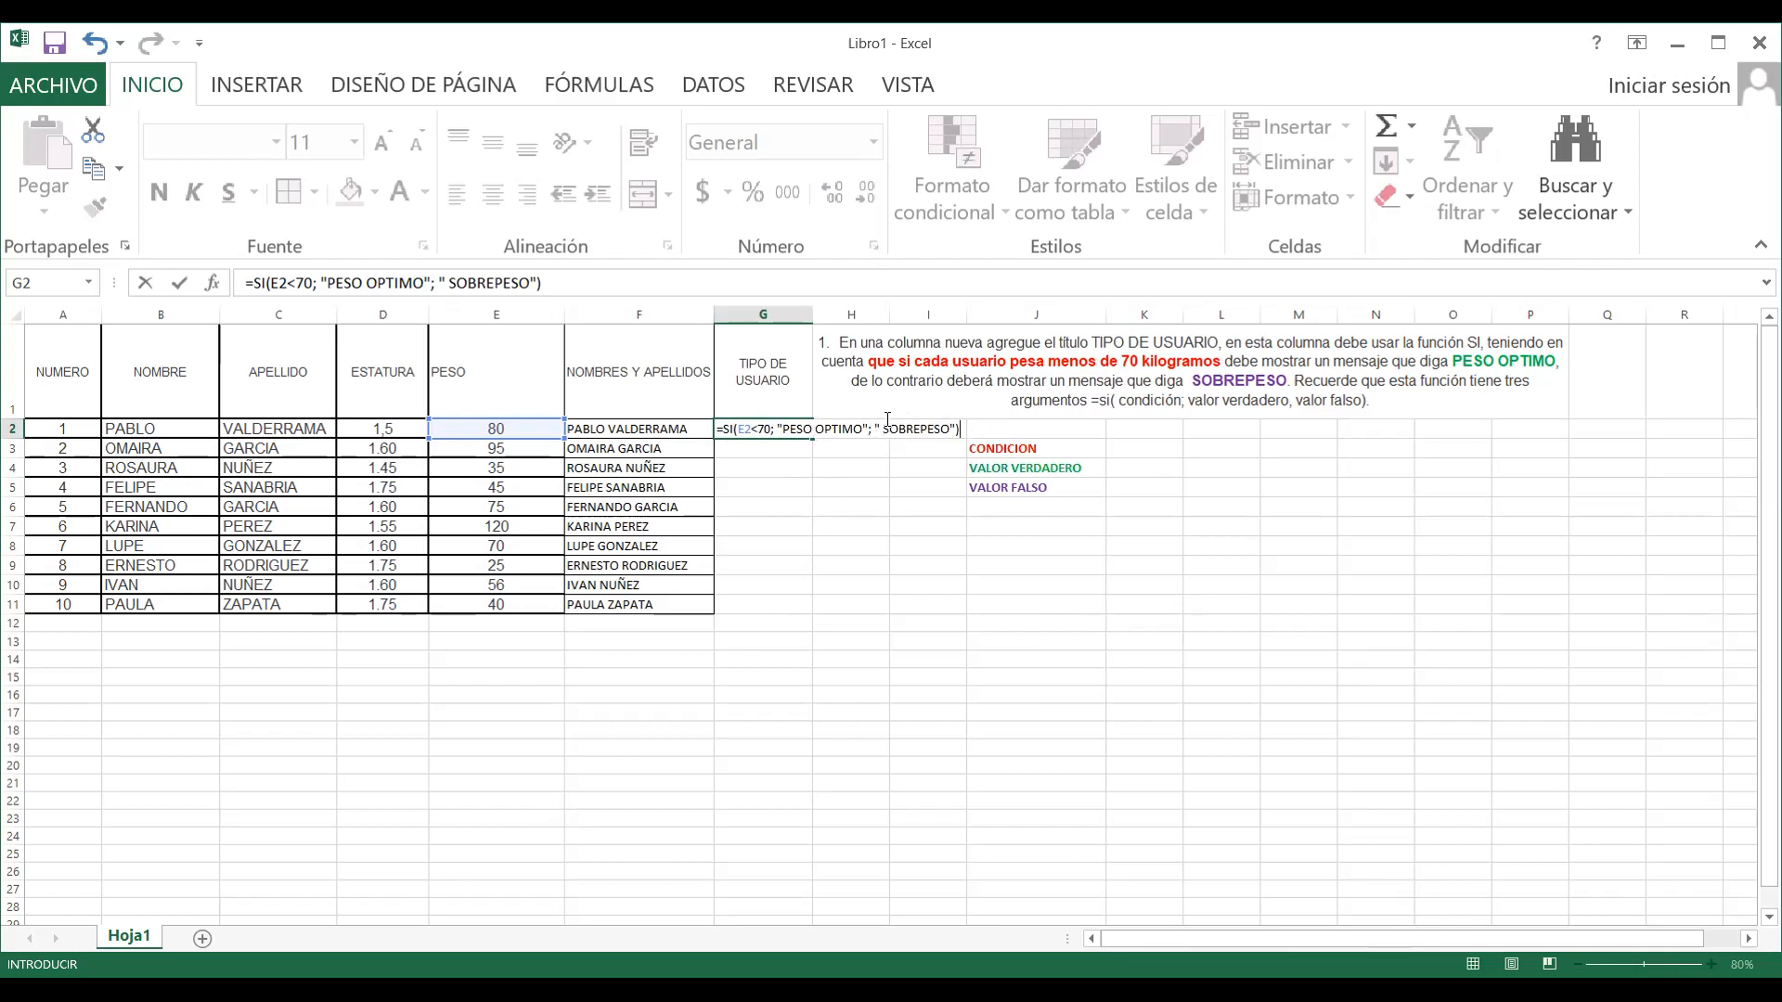
pyautogui.click(883, 428)
pyautogui.press('BackSpace')
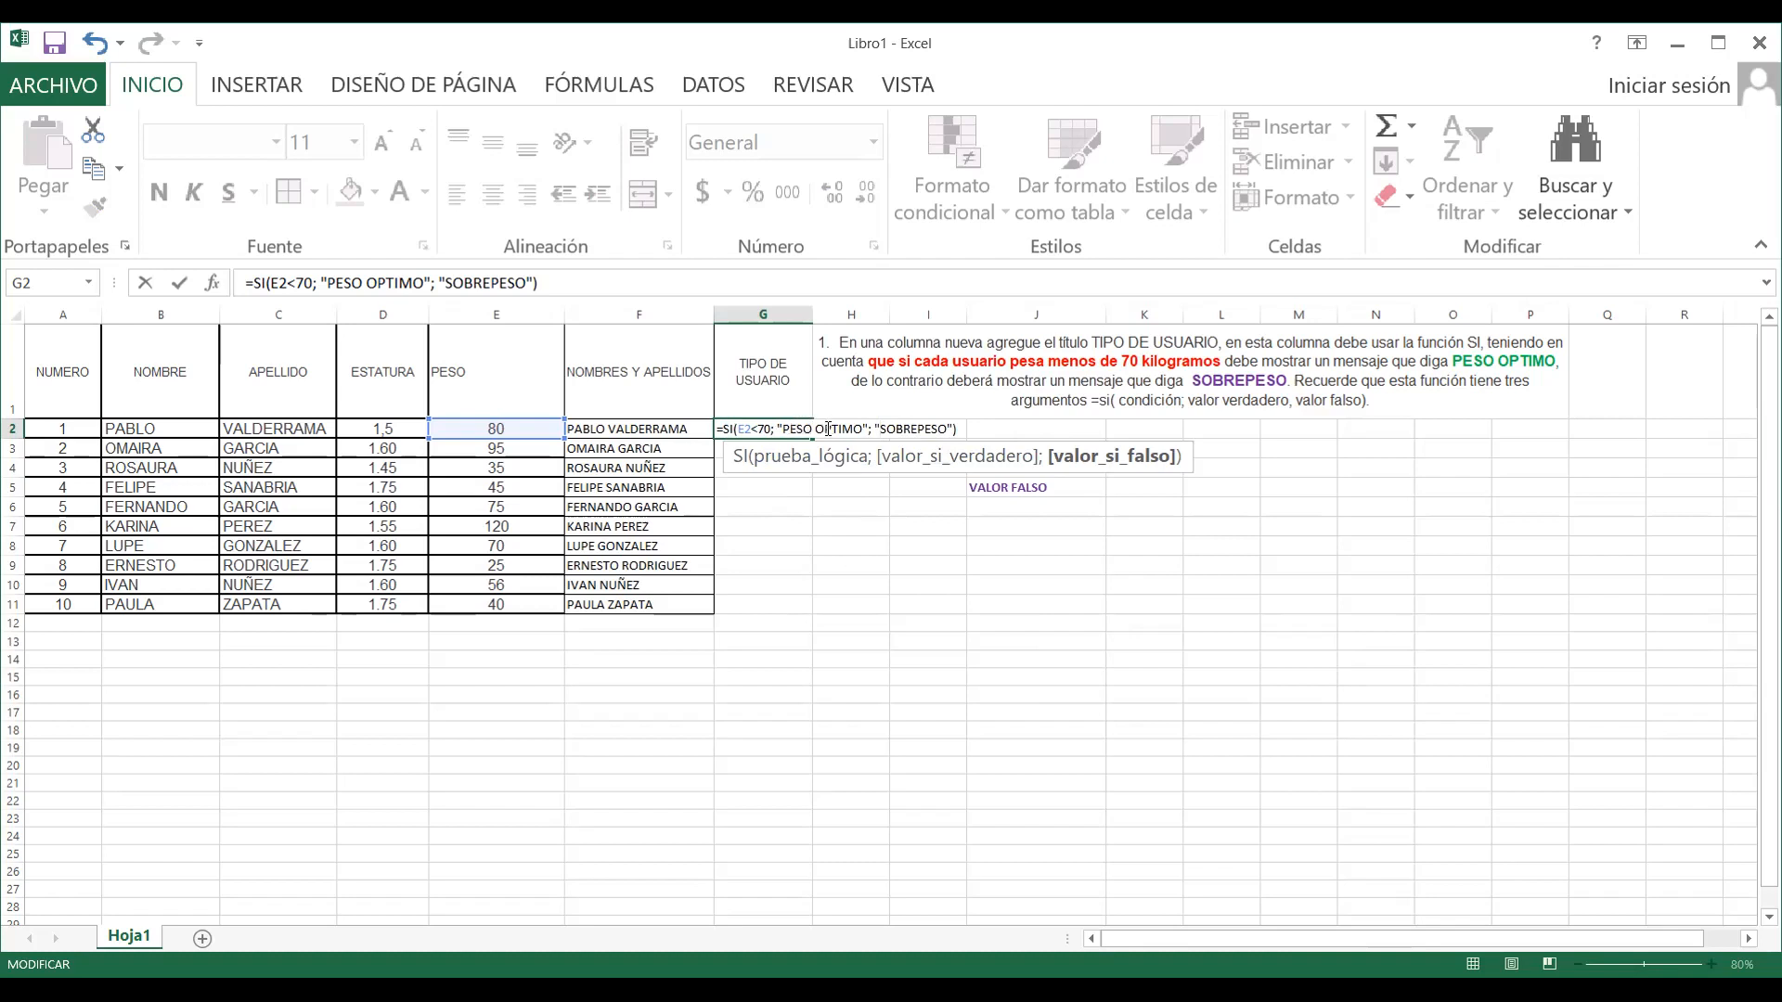
pyautogui.hotkey('ctrl', 'Return')
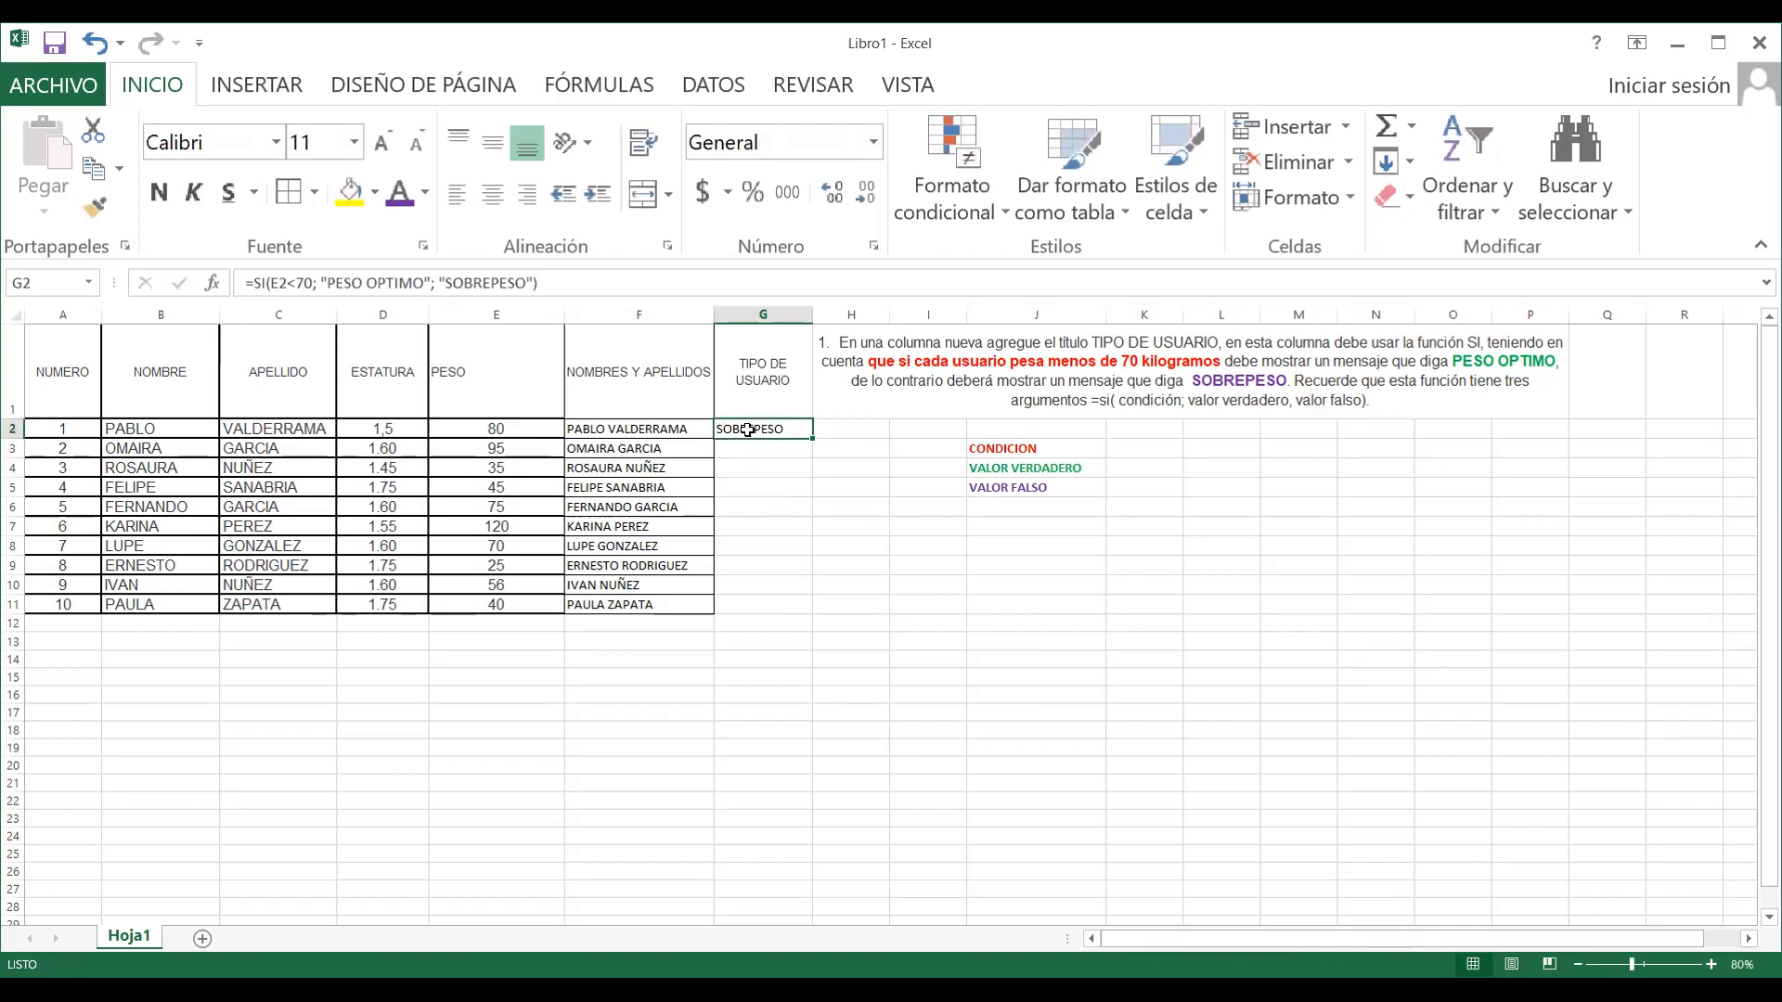
pyautogui.click(536, 427)
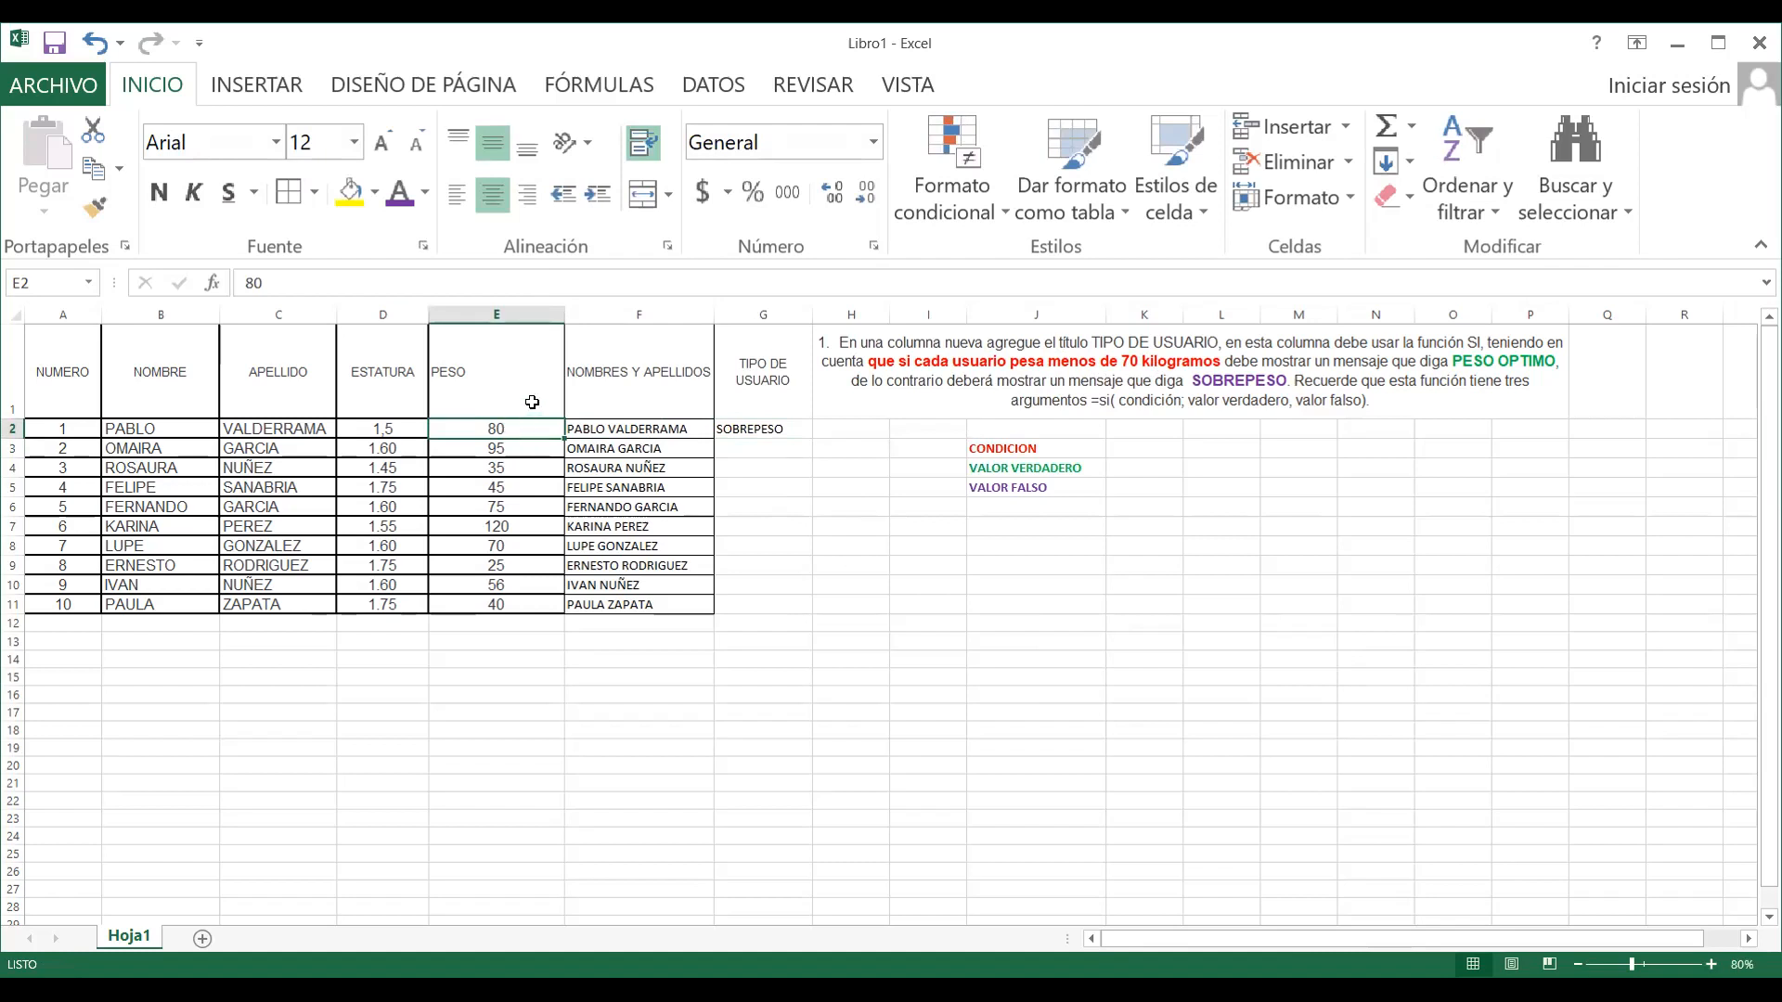
pyautogui.click(987, 487)
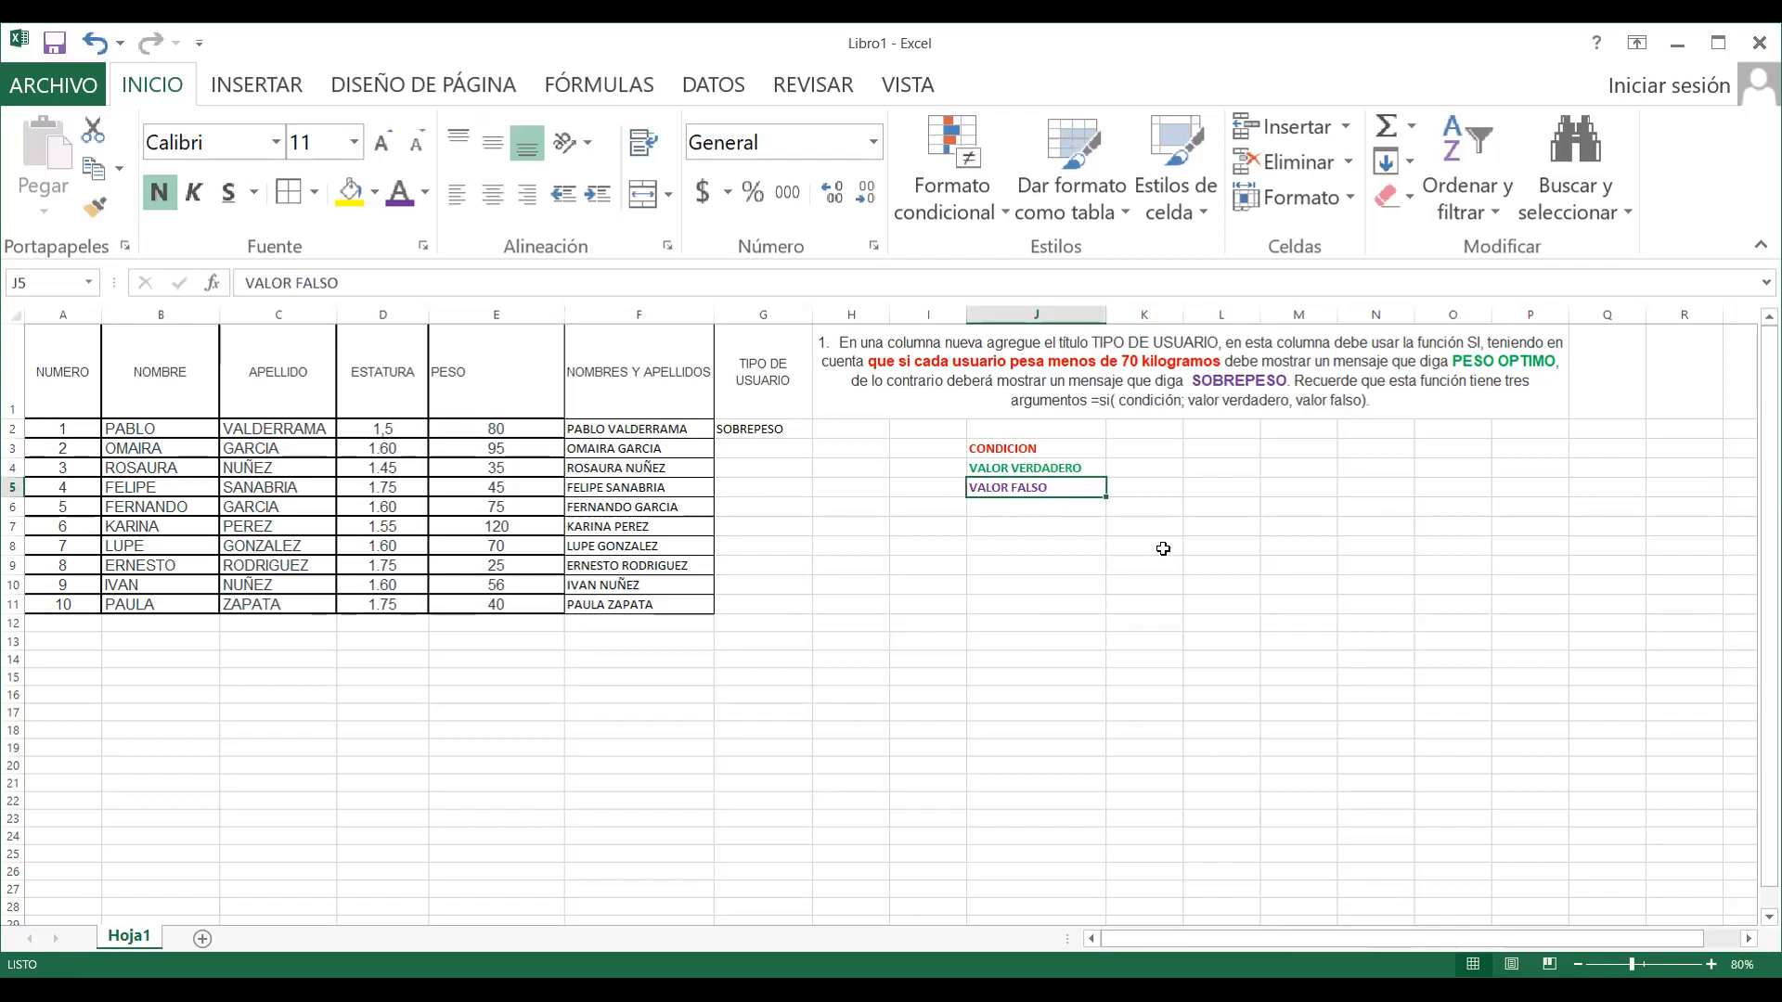
# Begin an SI formula in G3 with the condition E3<70, ready for the value if true
pyautogui.click(785, 450)
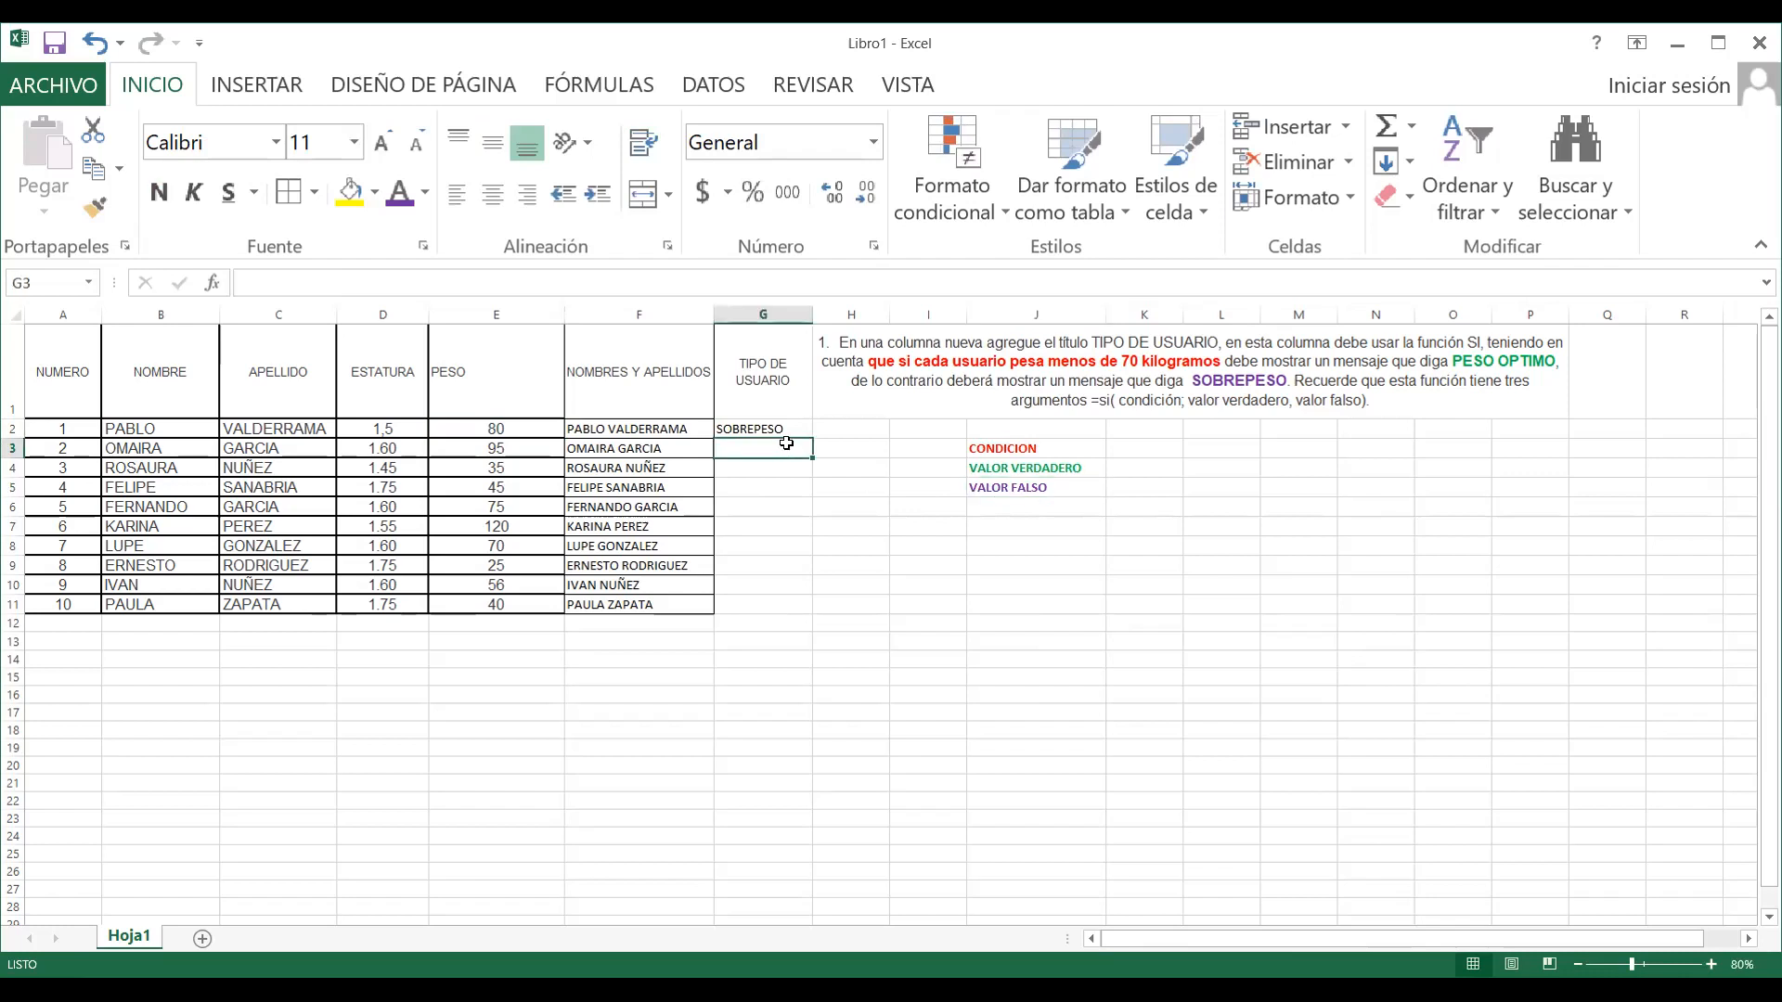
pyautogui.write('=')
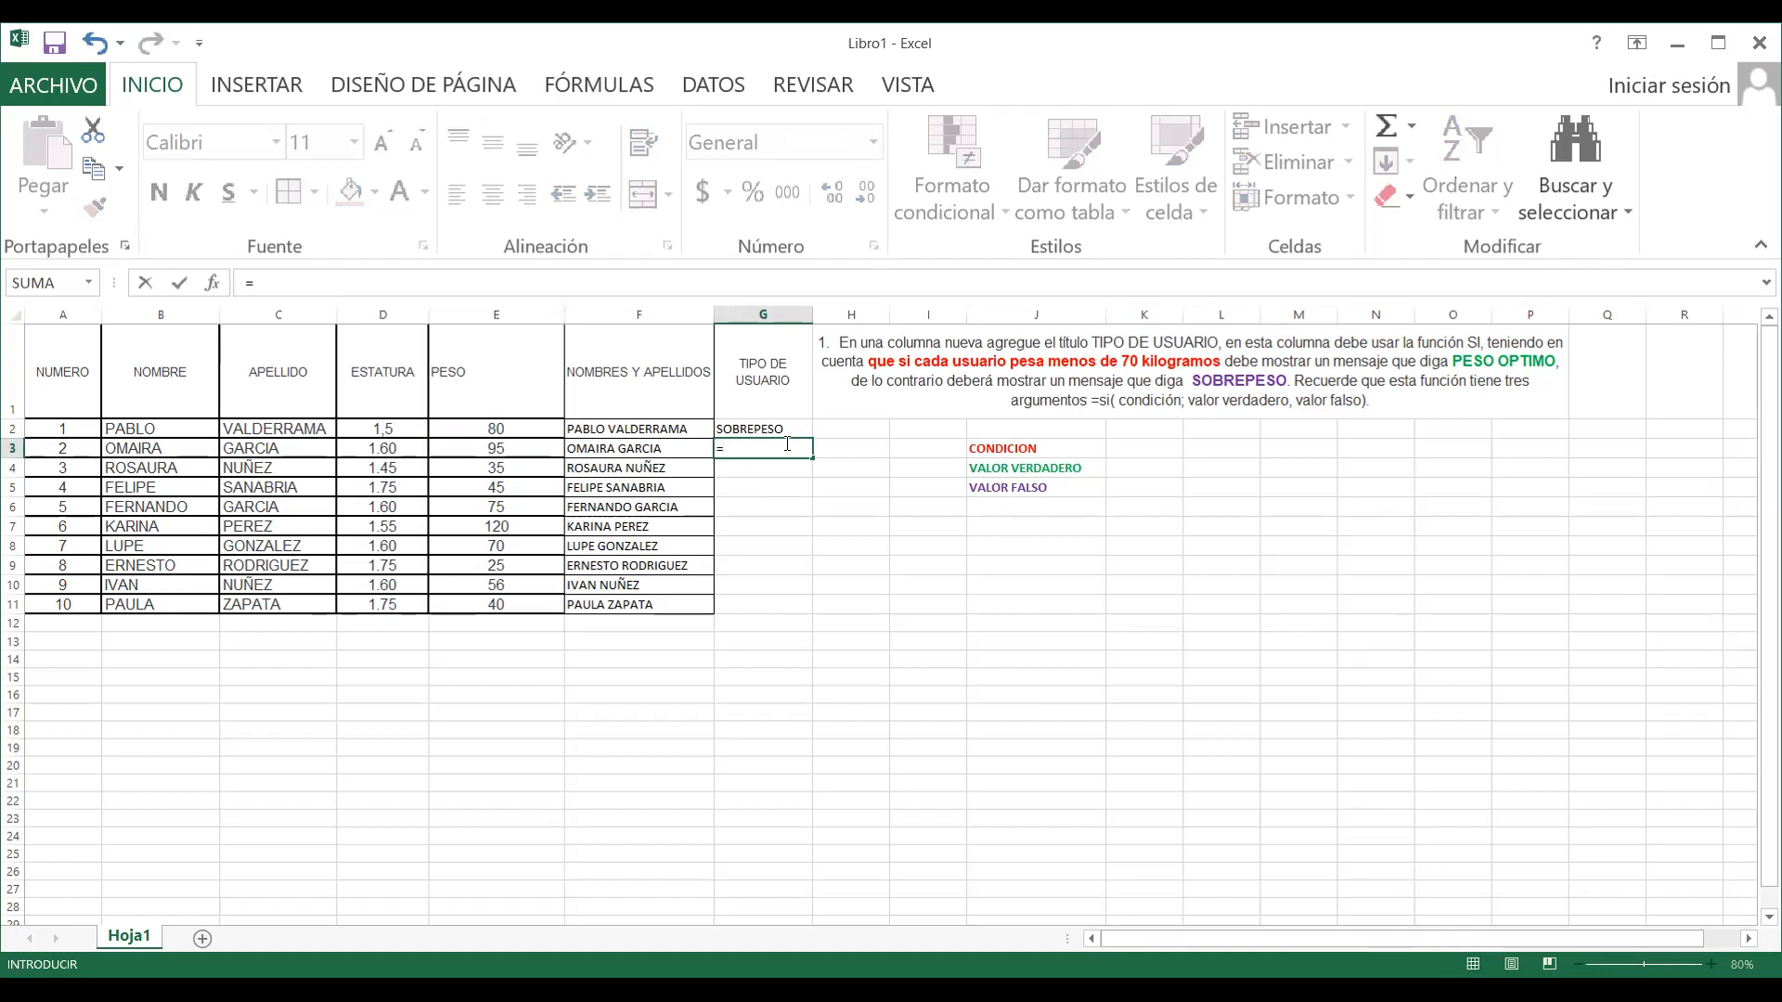
pyautogui.write('SI')
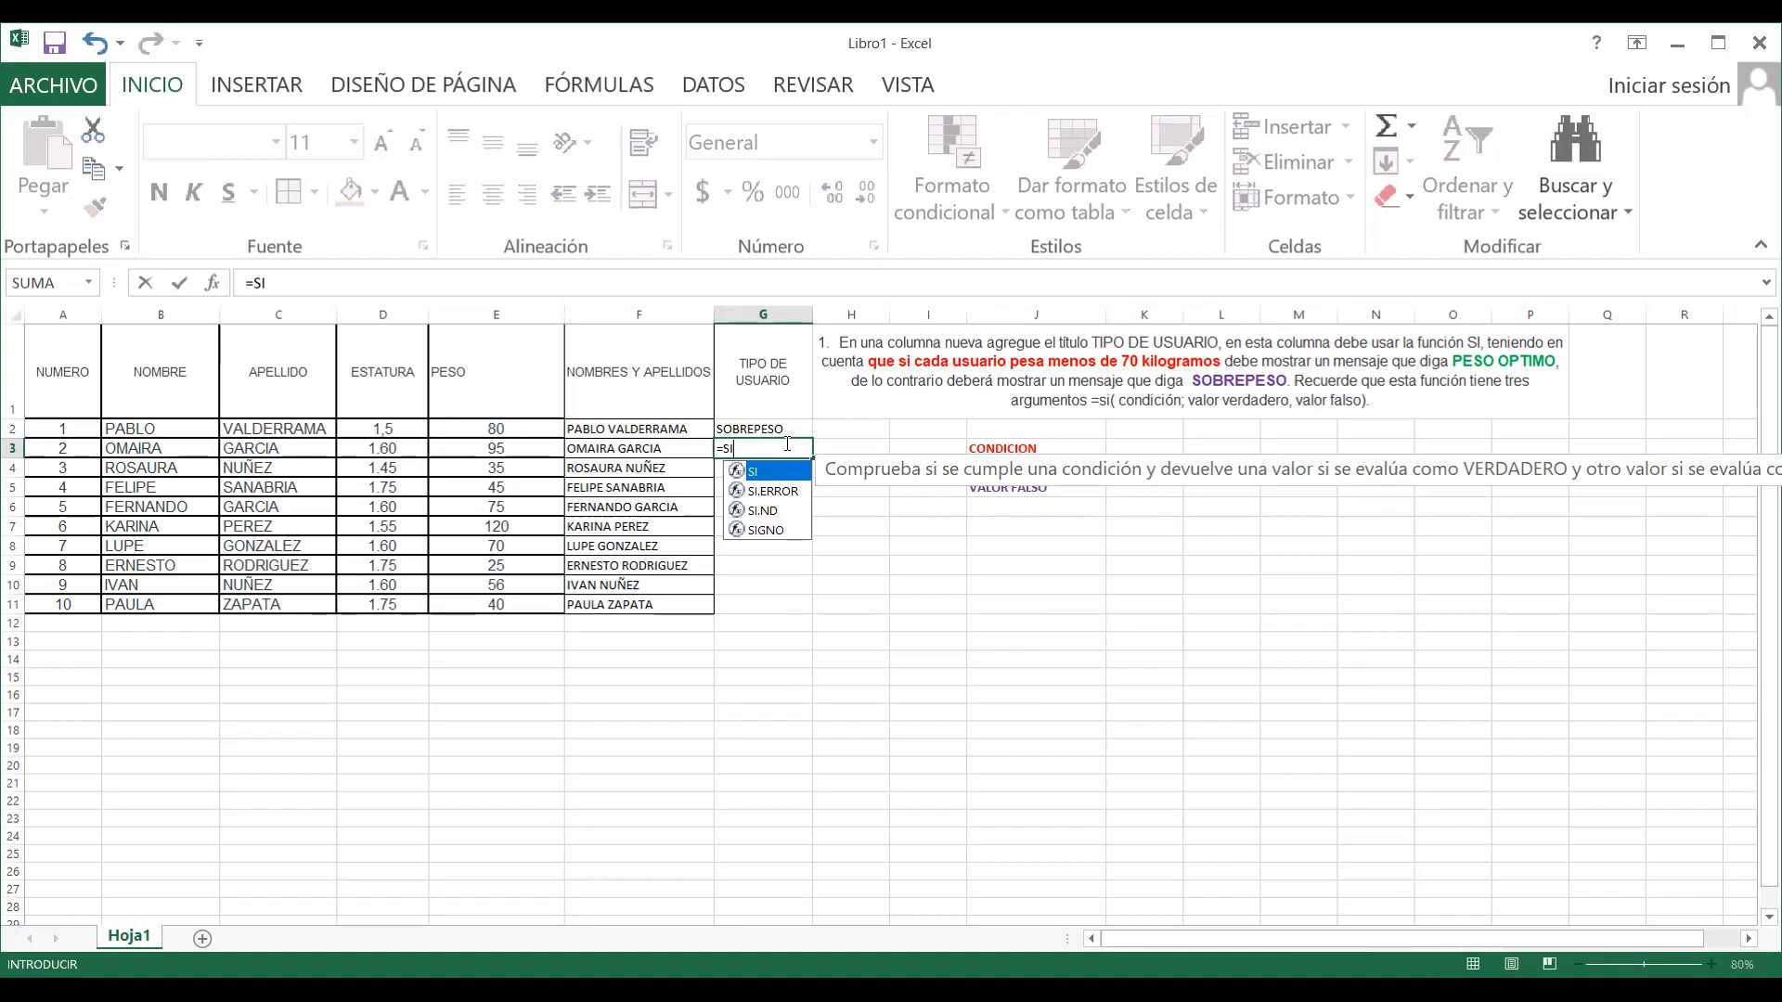
pyautogui.write('(')
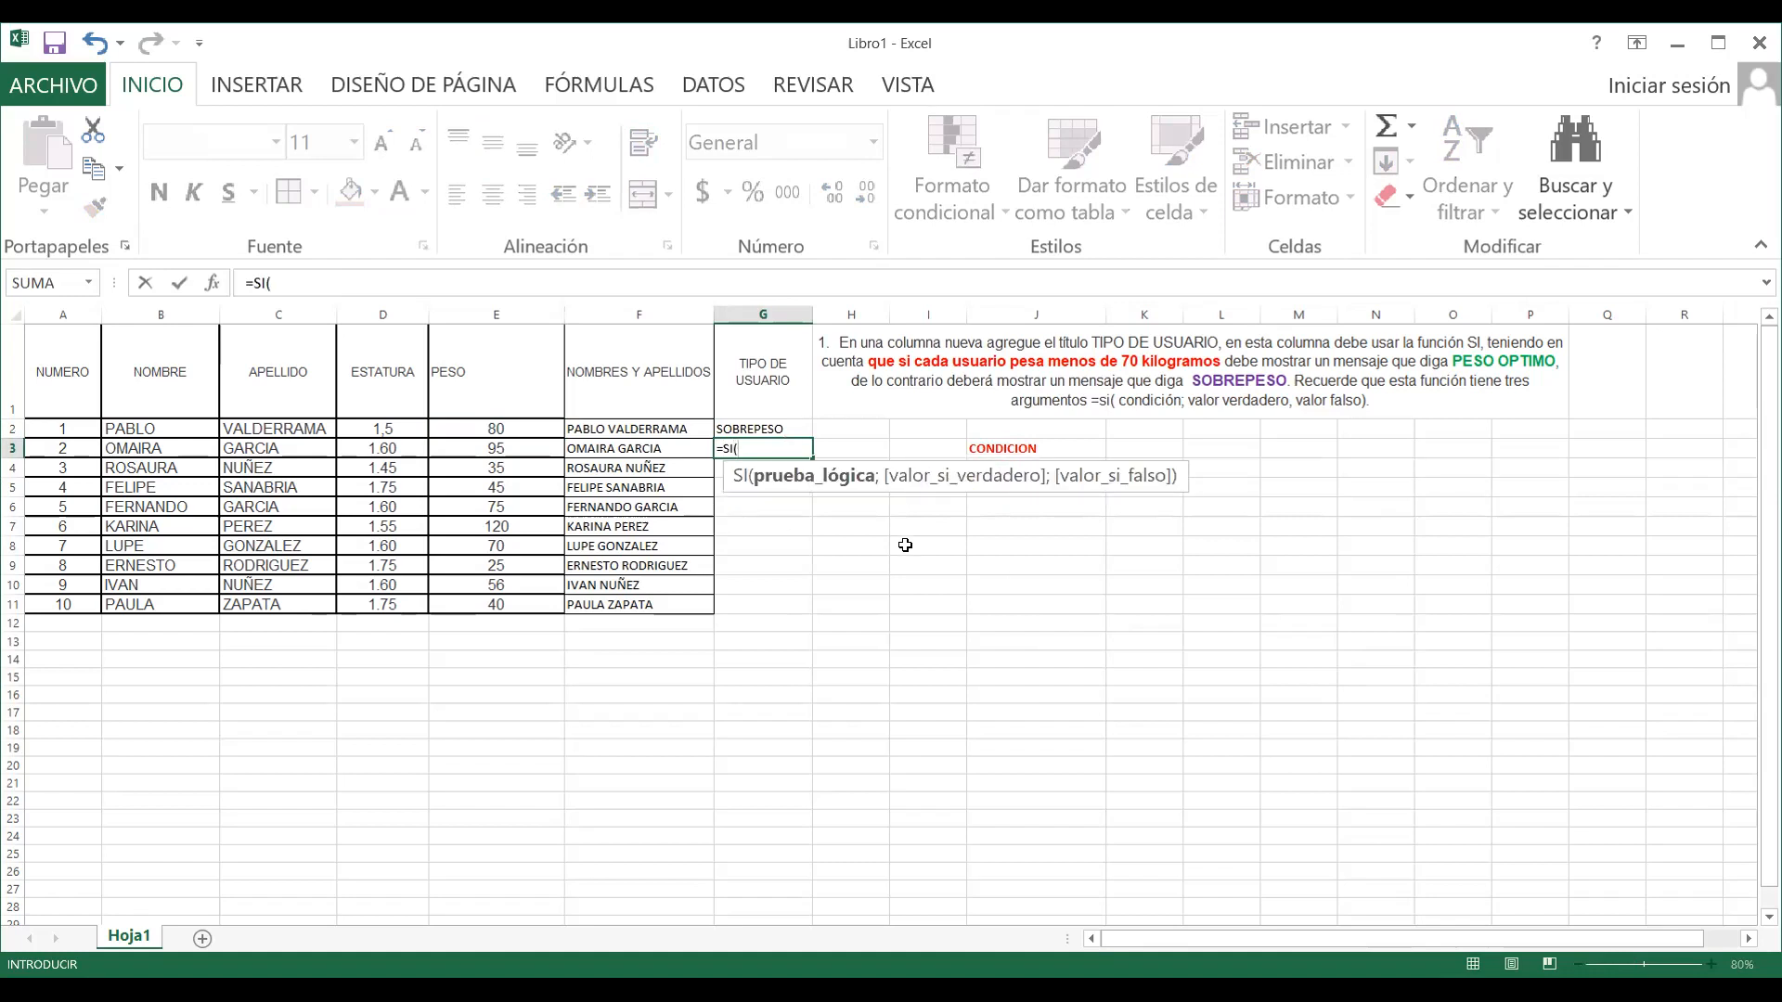
pyautogui.click(513, 447)
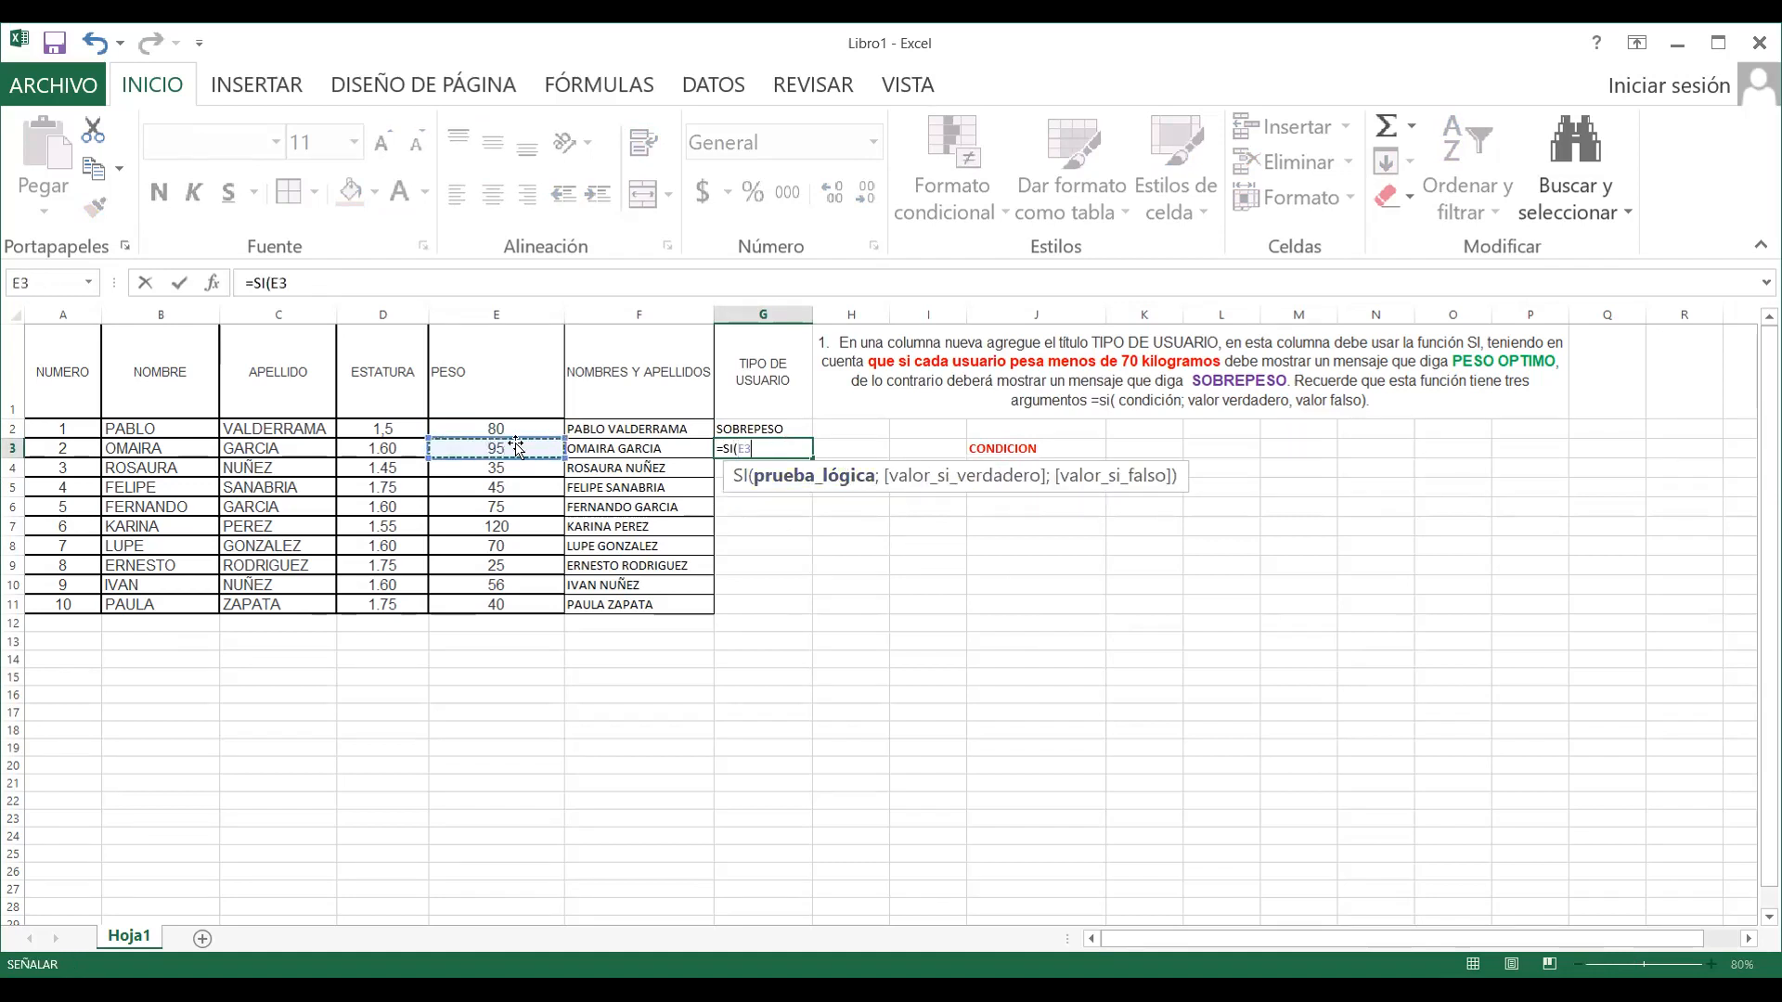
pyautogui.write('<')
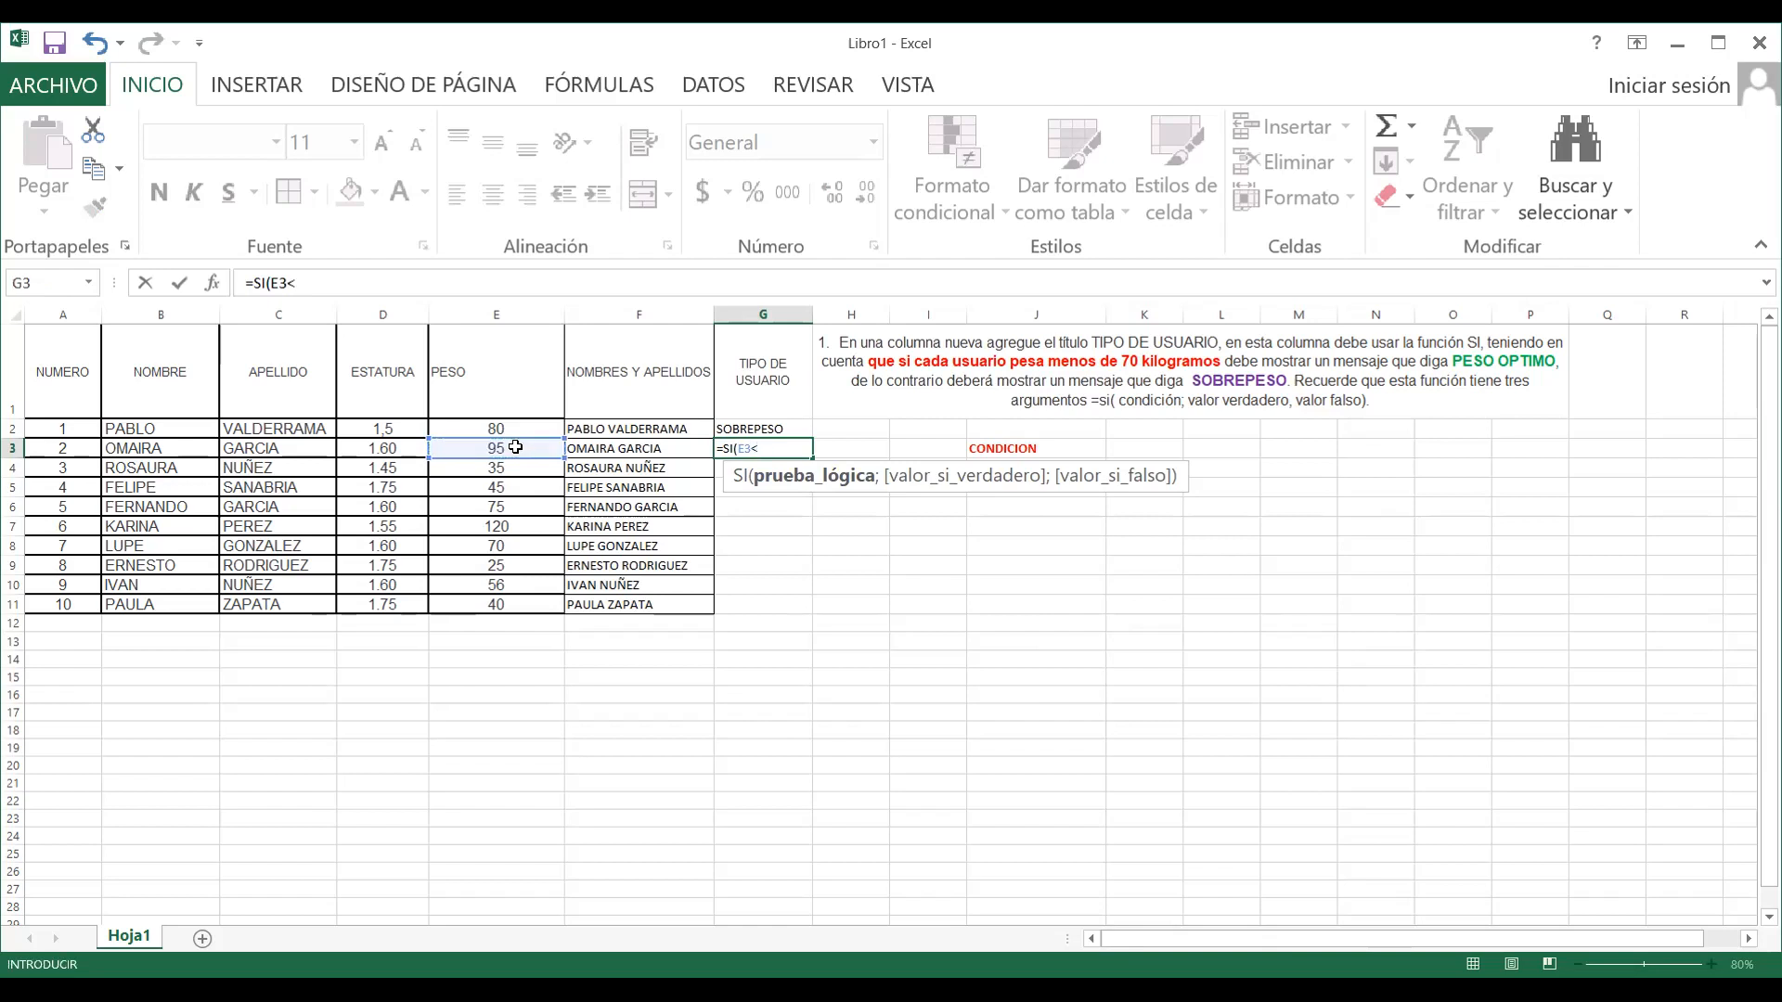
pyautogui.write('70')
pyautogui.write(';')
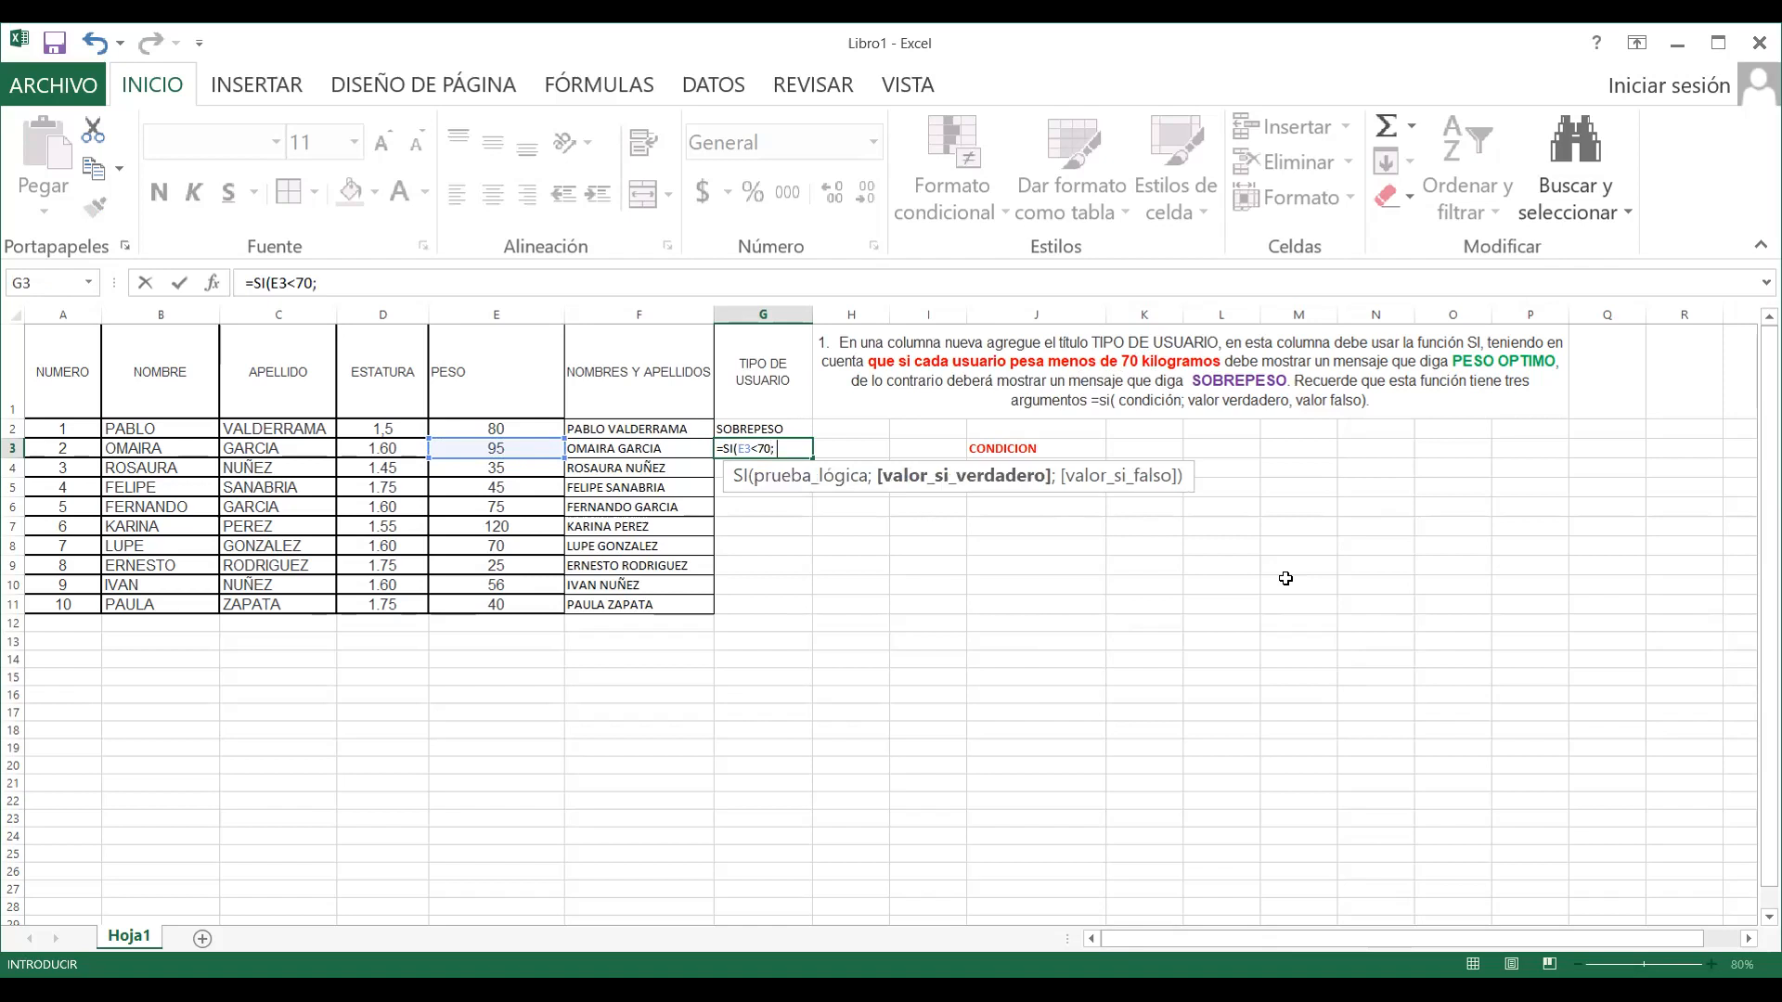
# Complete the G3 formula with " PESO OPTIMO" as the value if true and " SOBREPESO" as the value if false
pyautogui.write(' " PESO OPTIMO"')
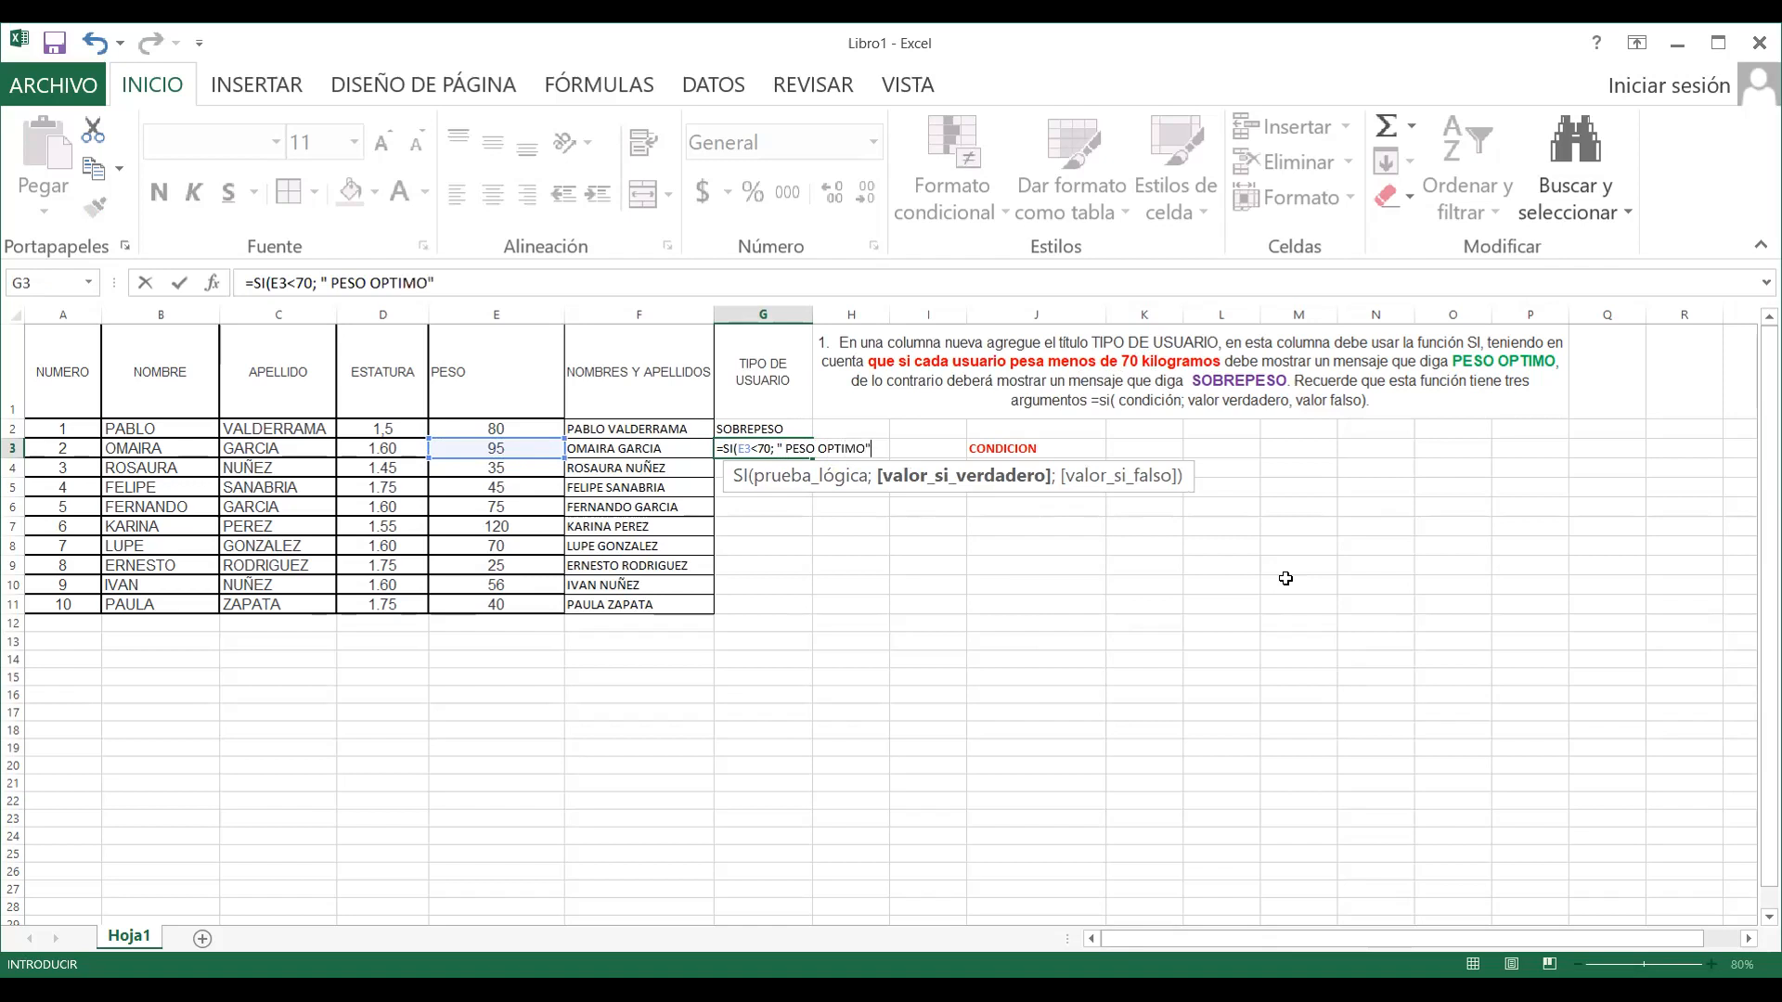
pyautogui.write(';')
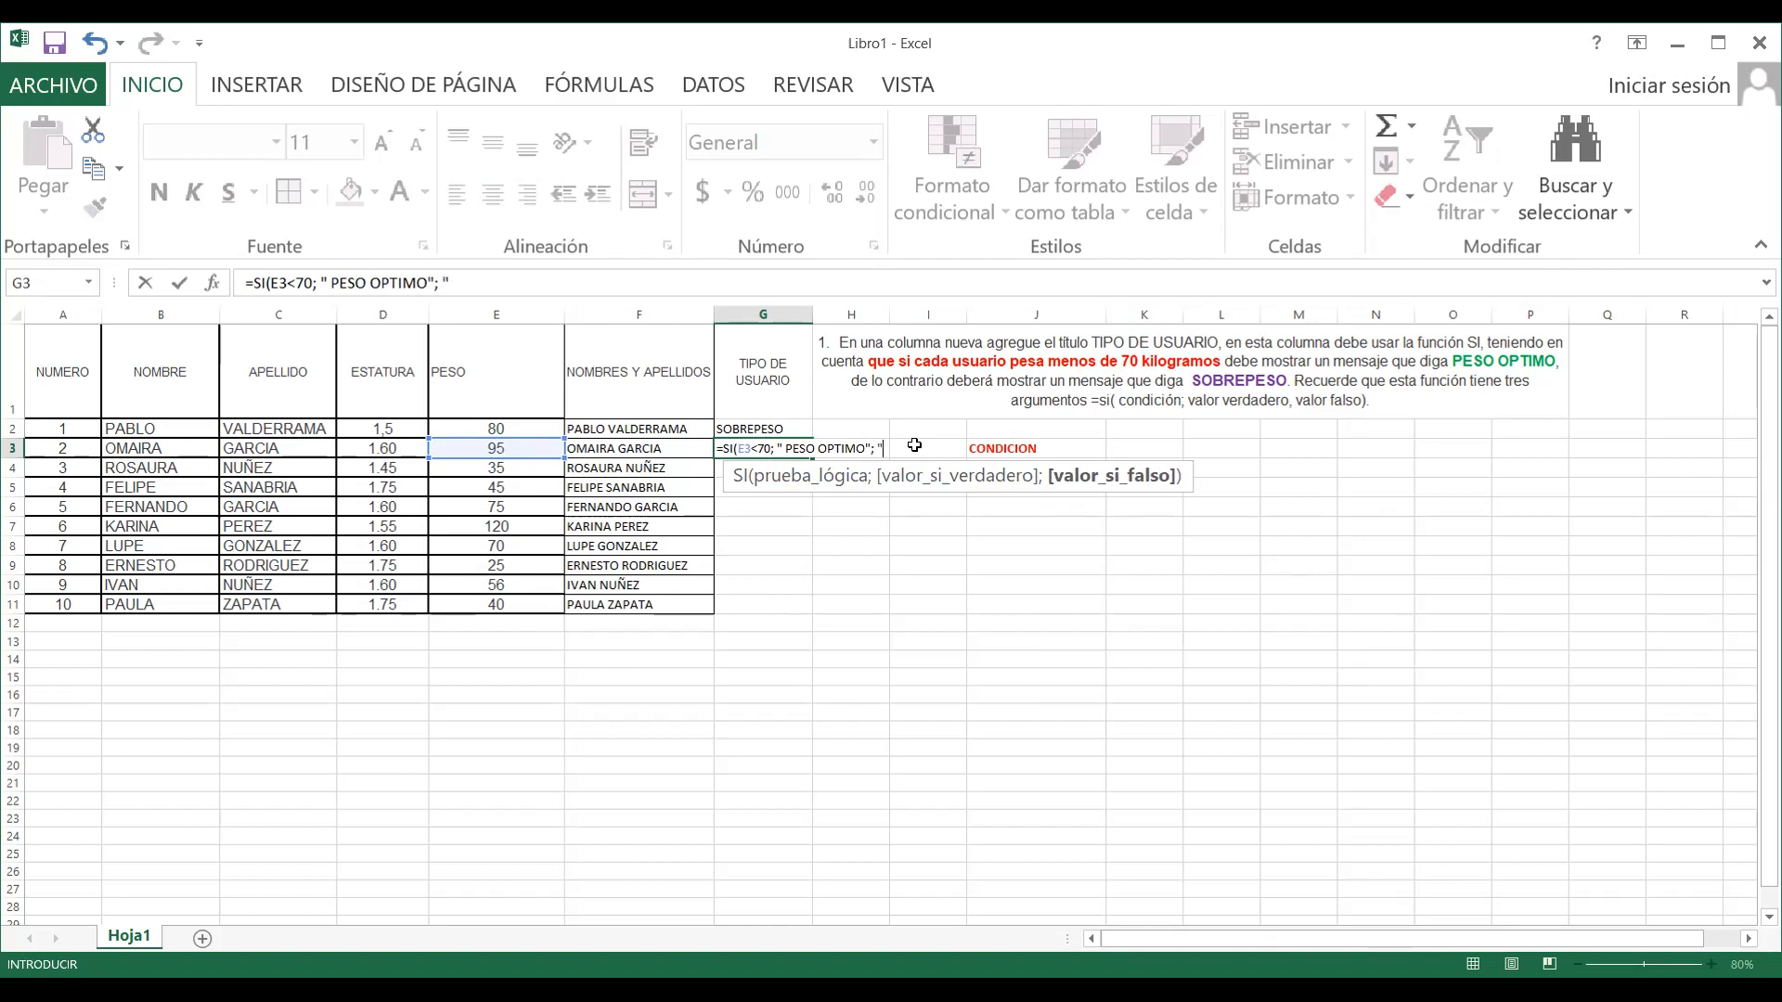
pyautogui.write(' " SOBREPESO')
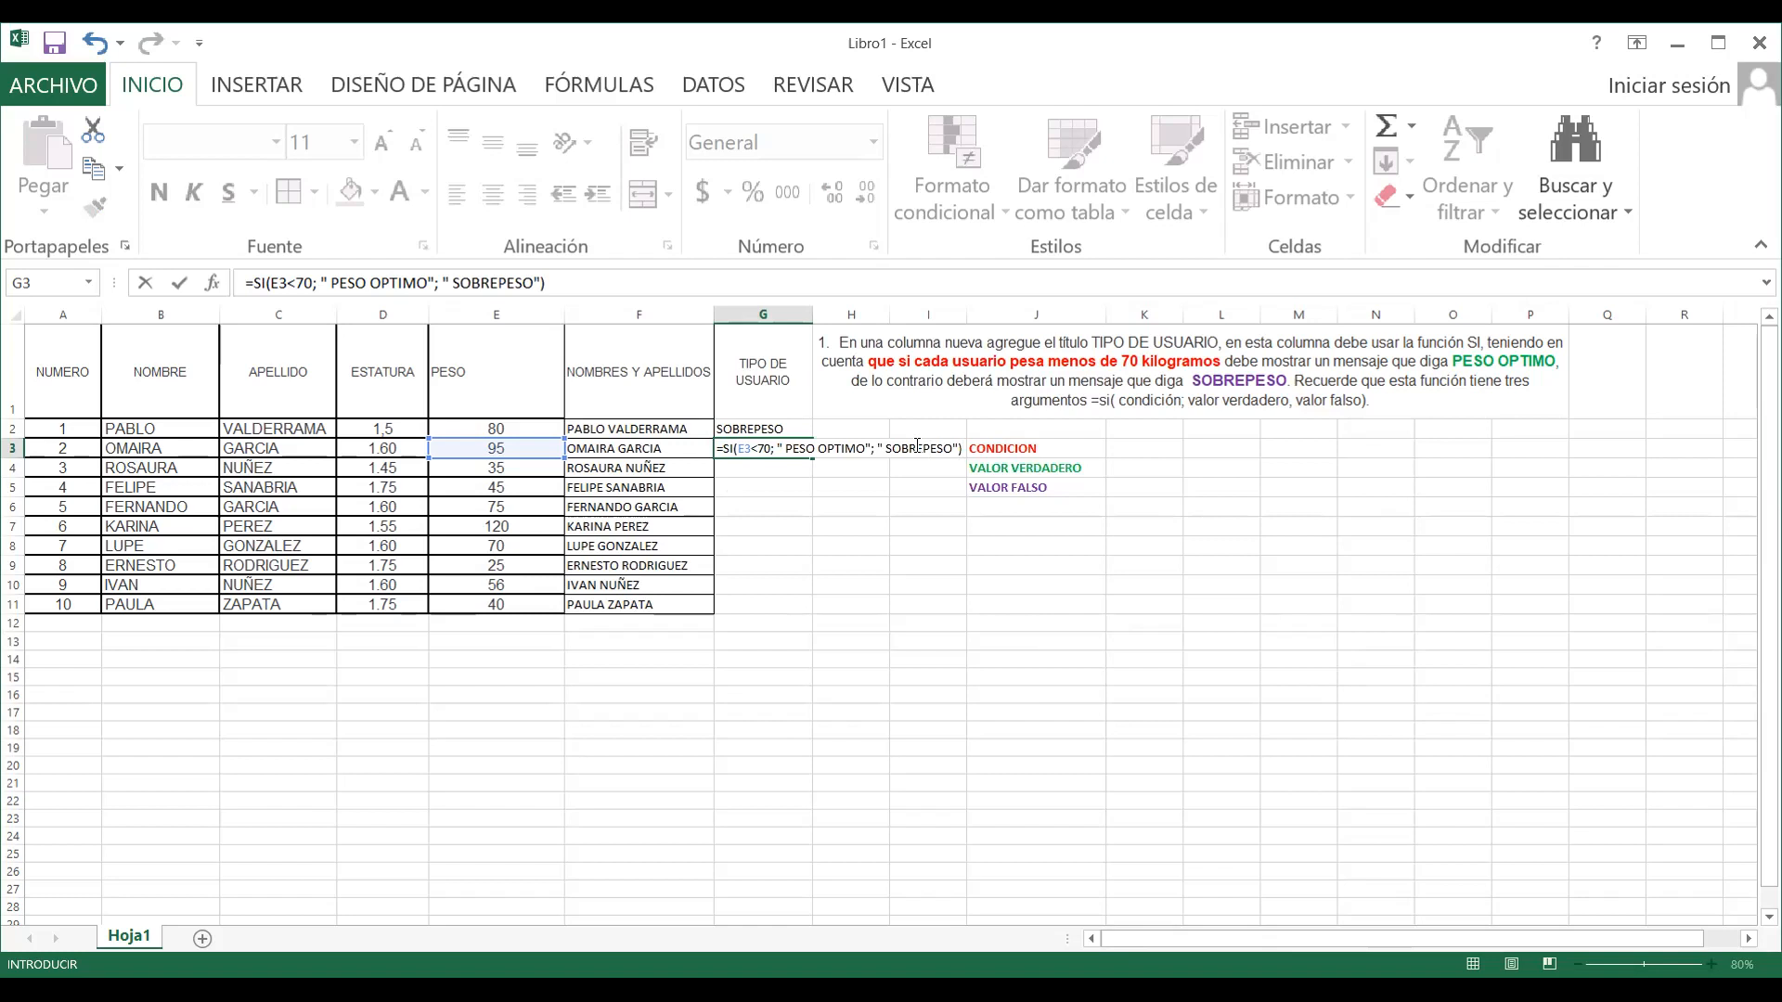
pyautogui.press('Return')
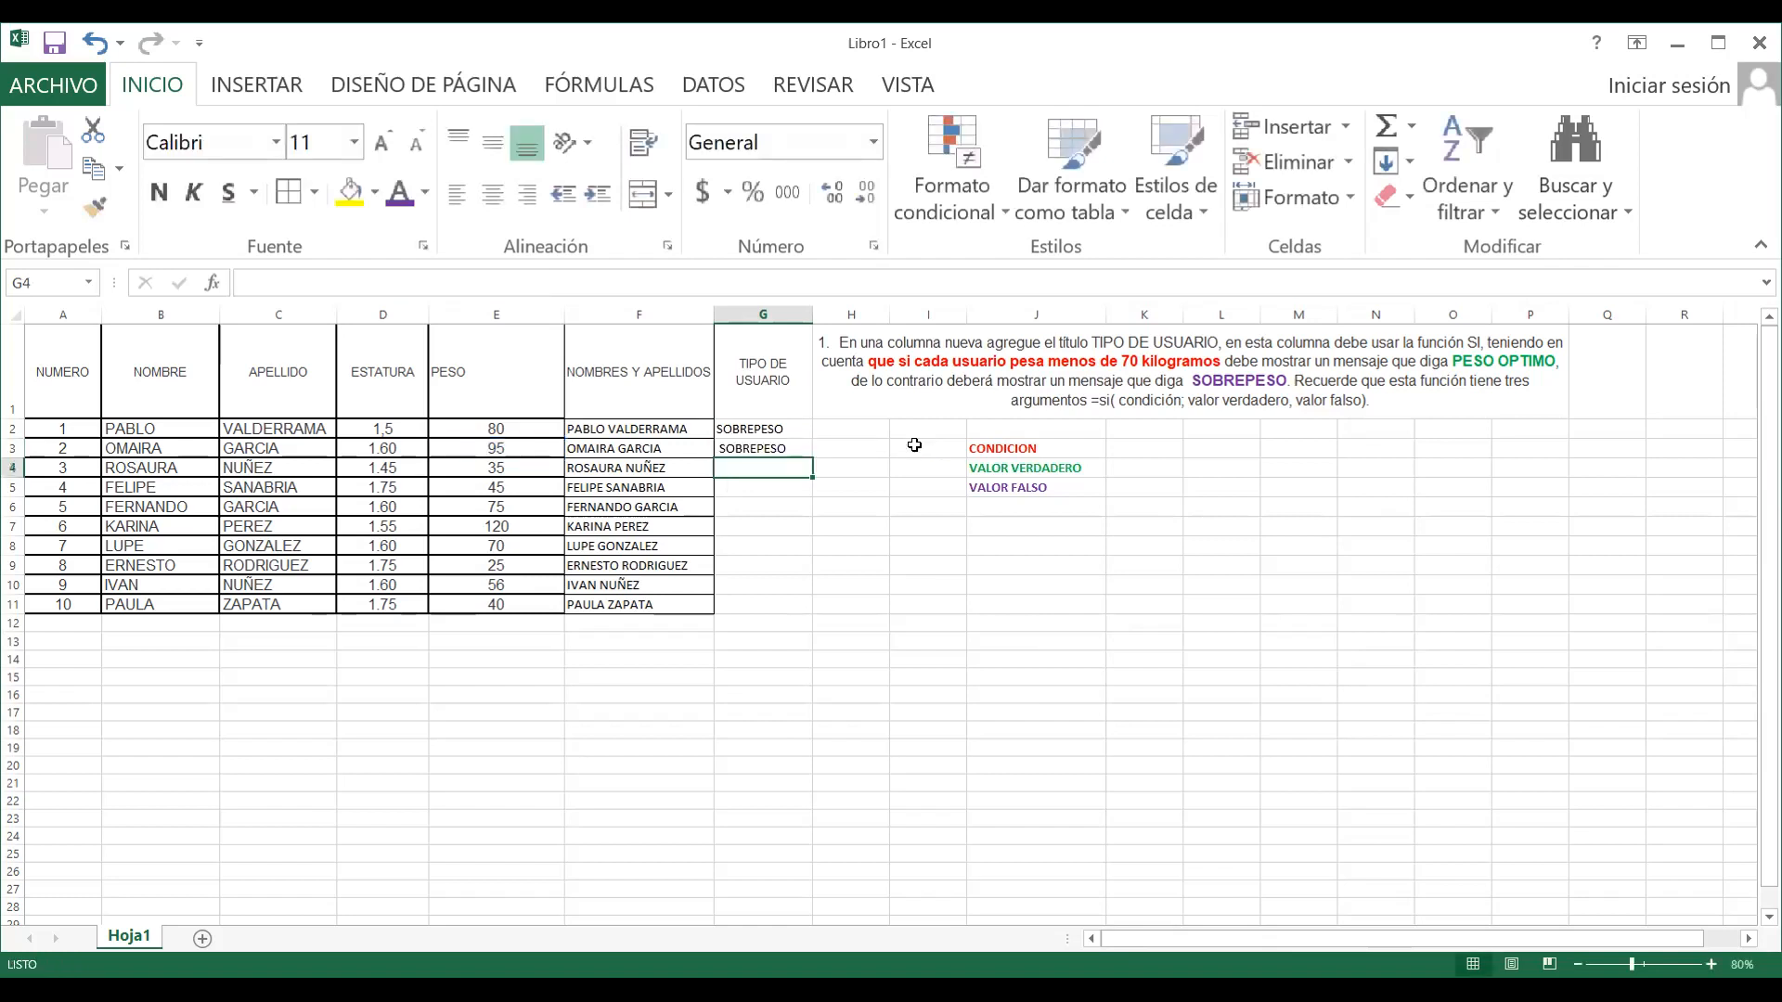
# Check G3 against the weight in E3 and fill the formulas of G2:G3 down through G11
pyautogui.click(759, 449)
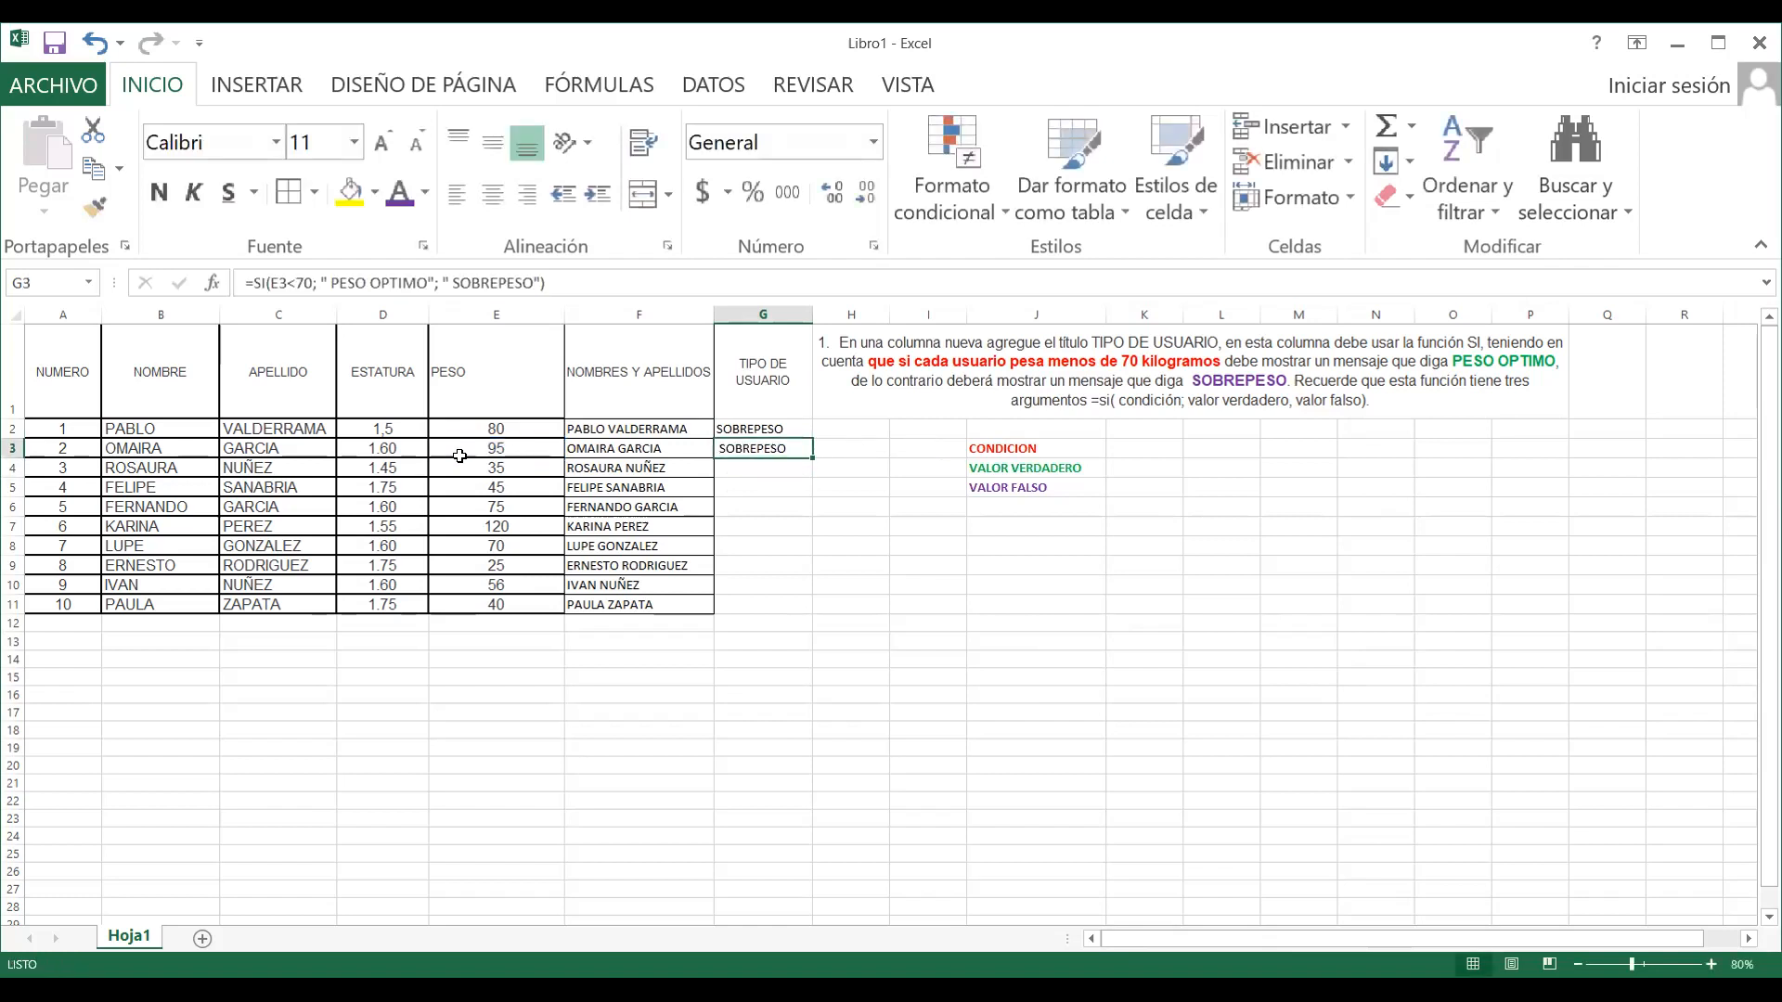
pyautogui.click(517, 441)
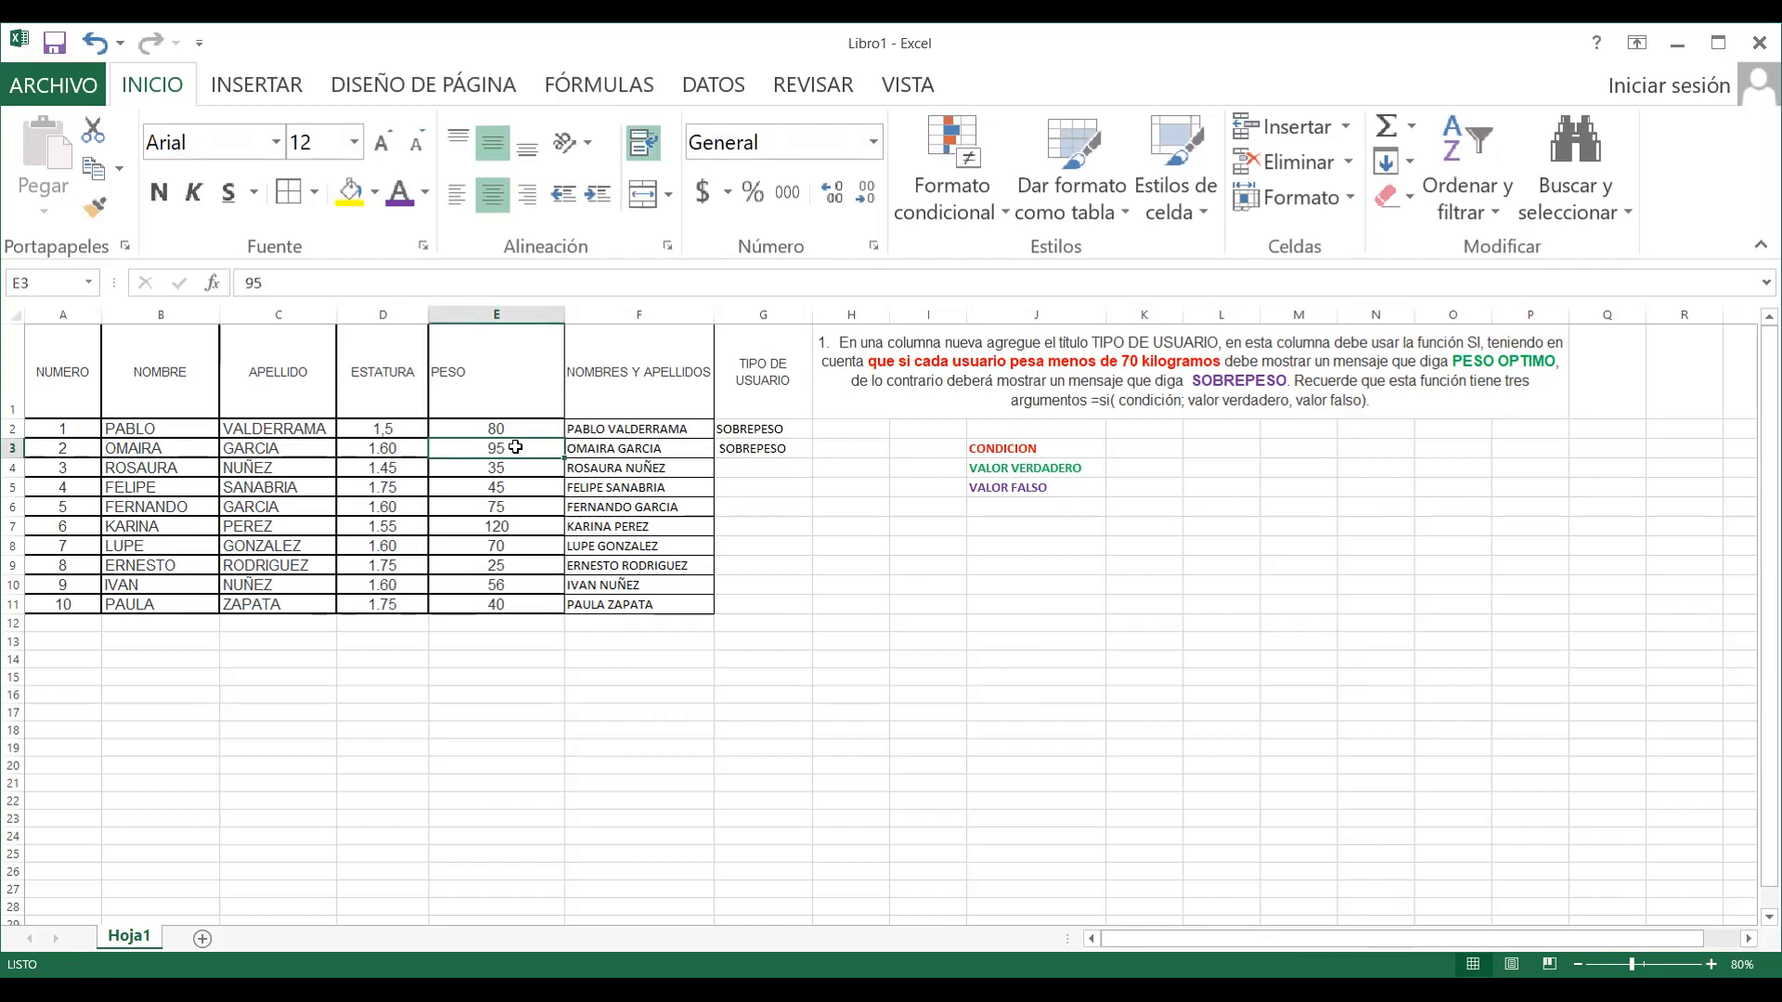
pyautogui.moveTo(797, 429); pyautogui.dragTo(813, 609)
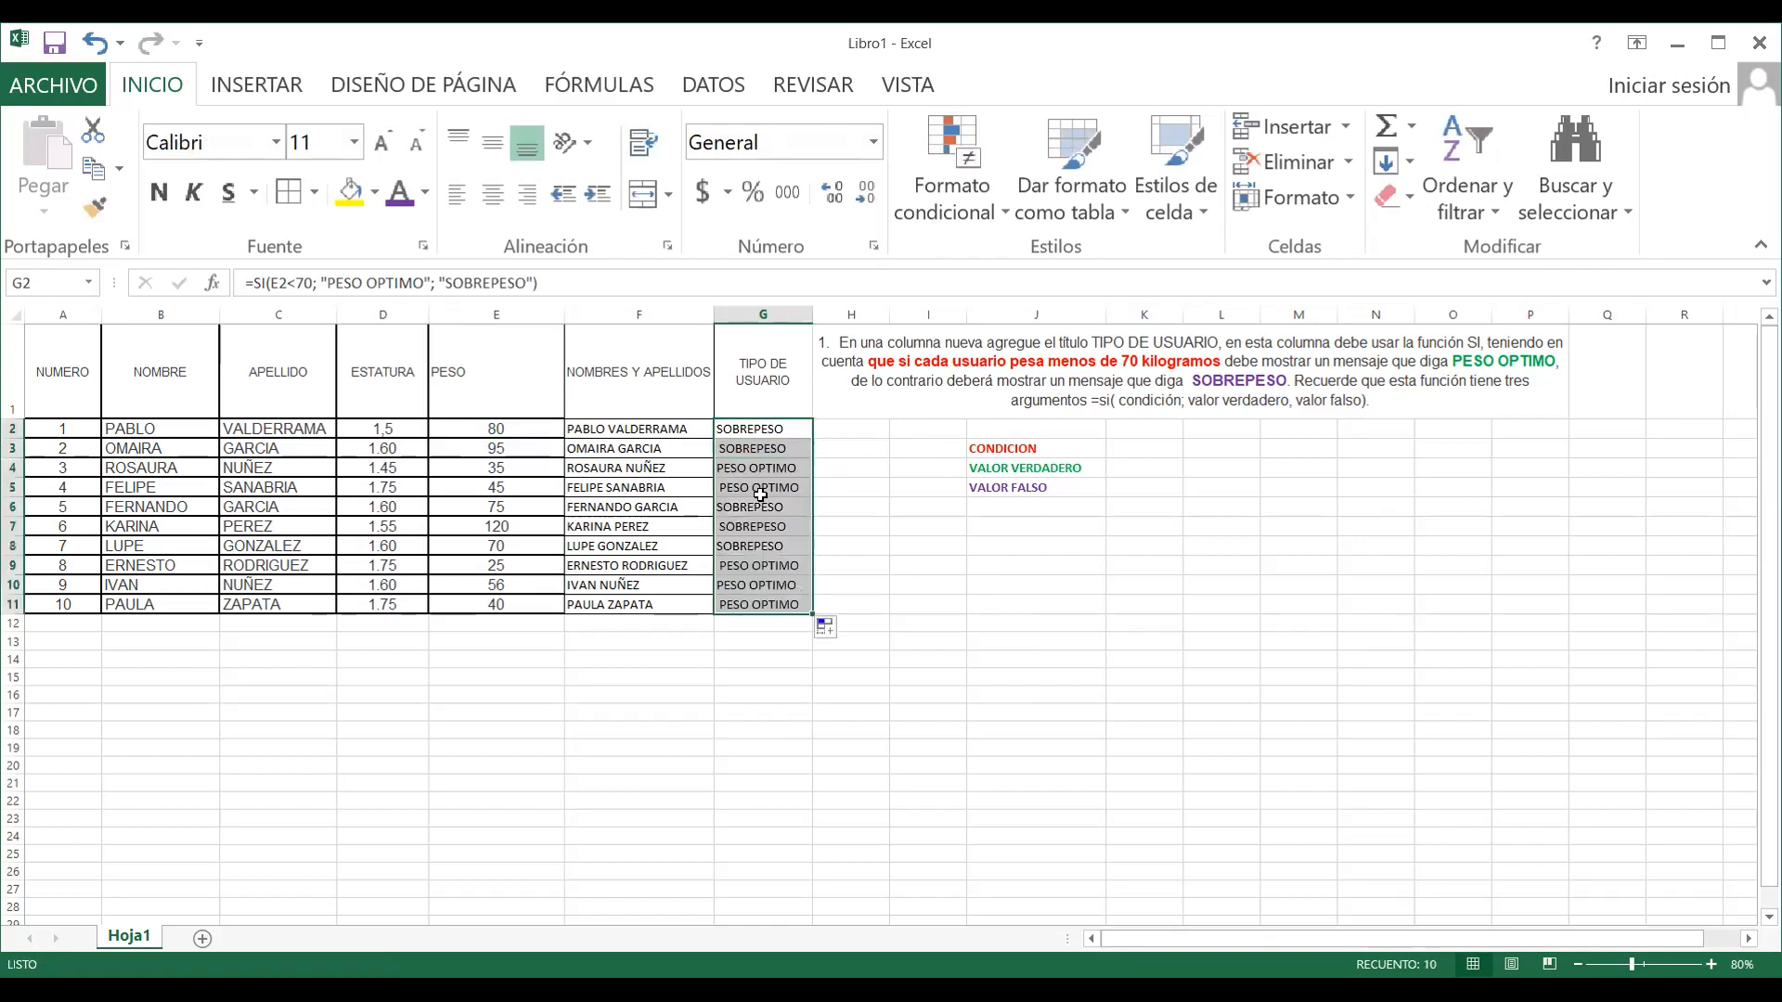
# Compare the filled results with the weights in rows 4 and 5, and refill column G from G2 alone down through G11
pyautogui.click(751, 469)
pyautogui.click(487, 469)
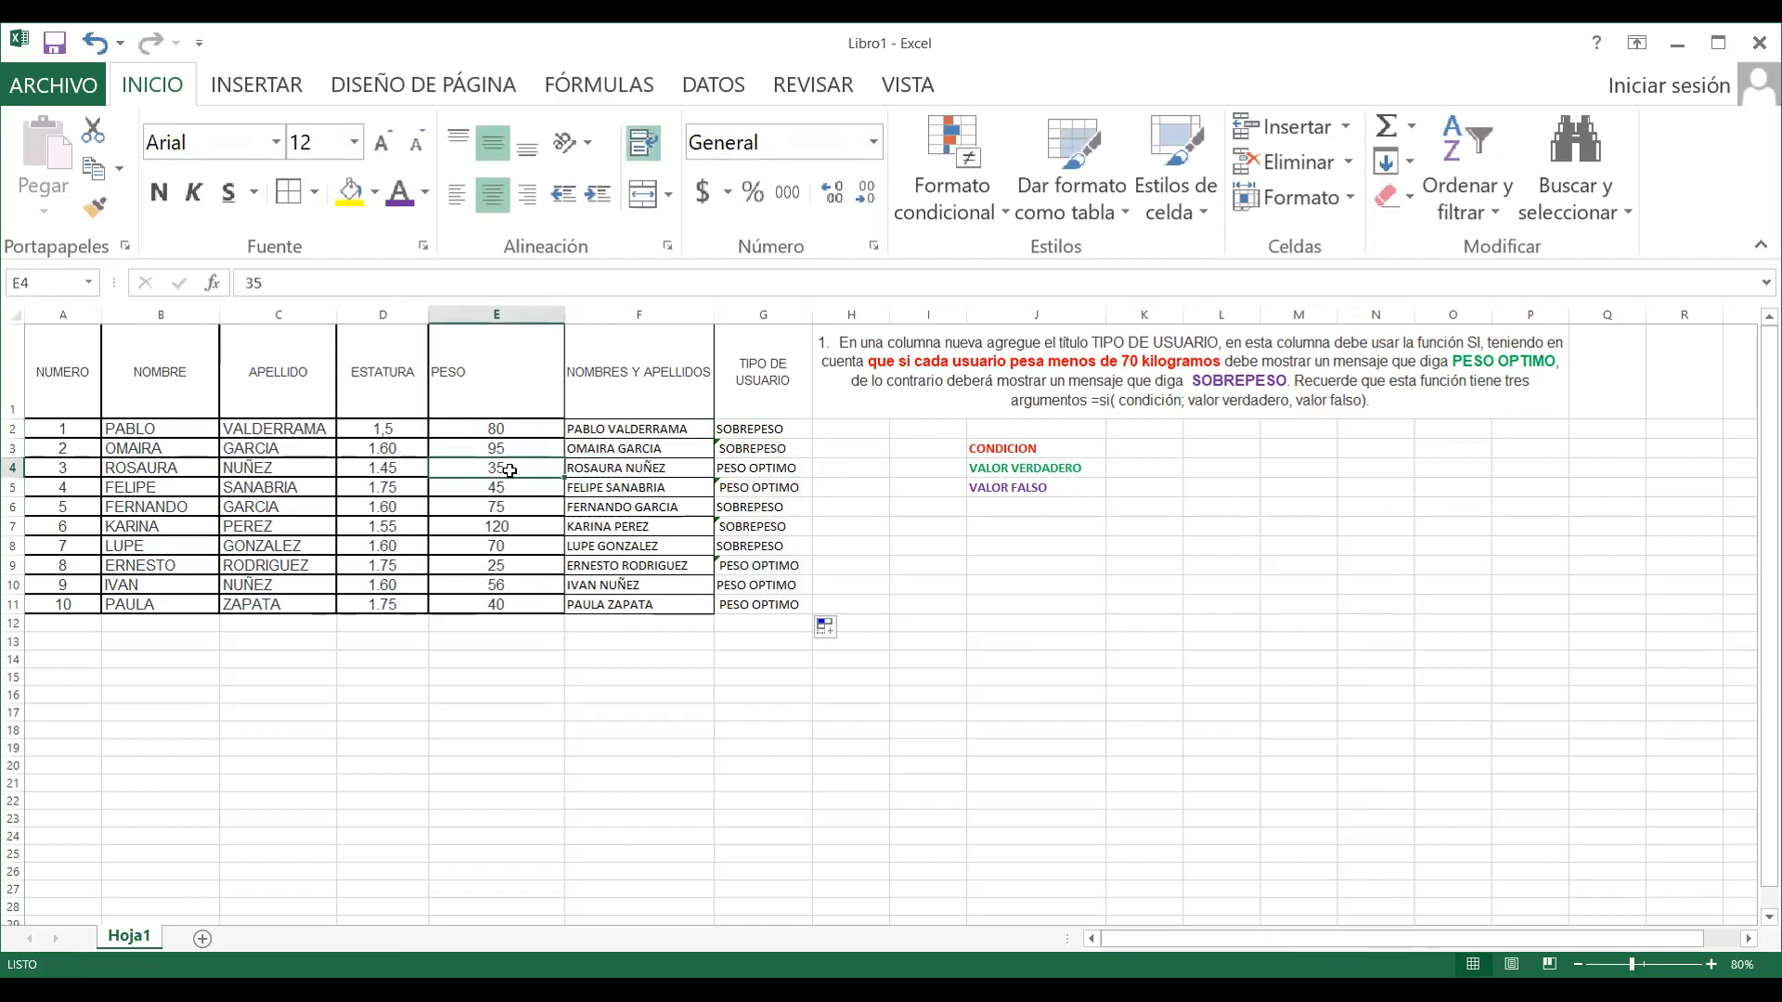
pyautogui.click(769, 469)
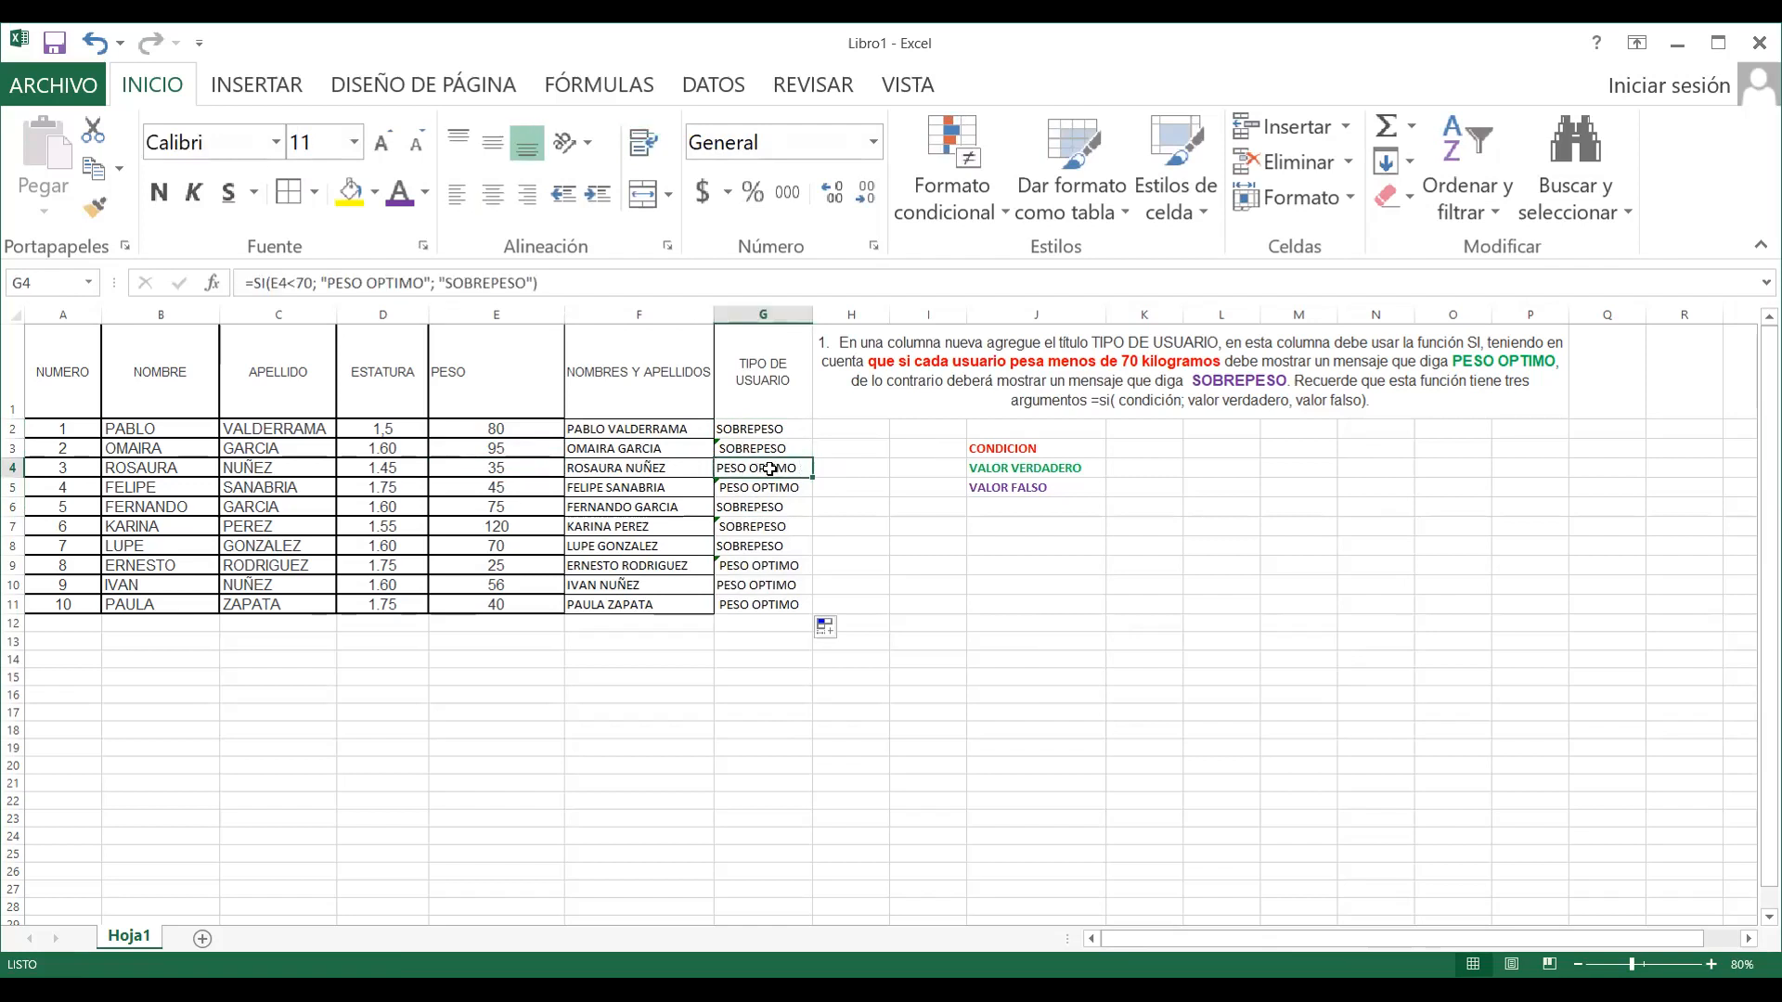
pyautogui.click(520, 489)
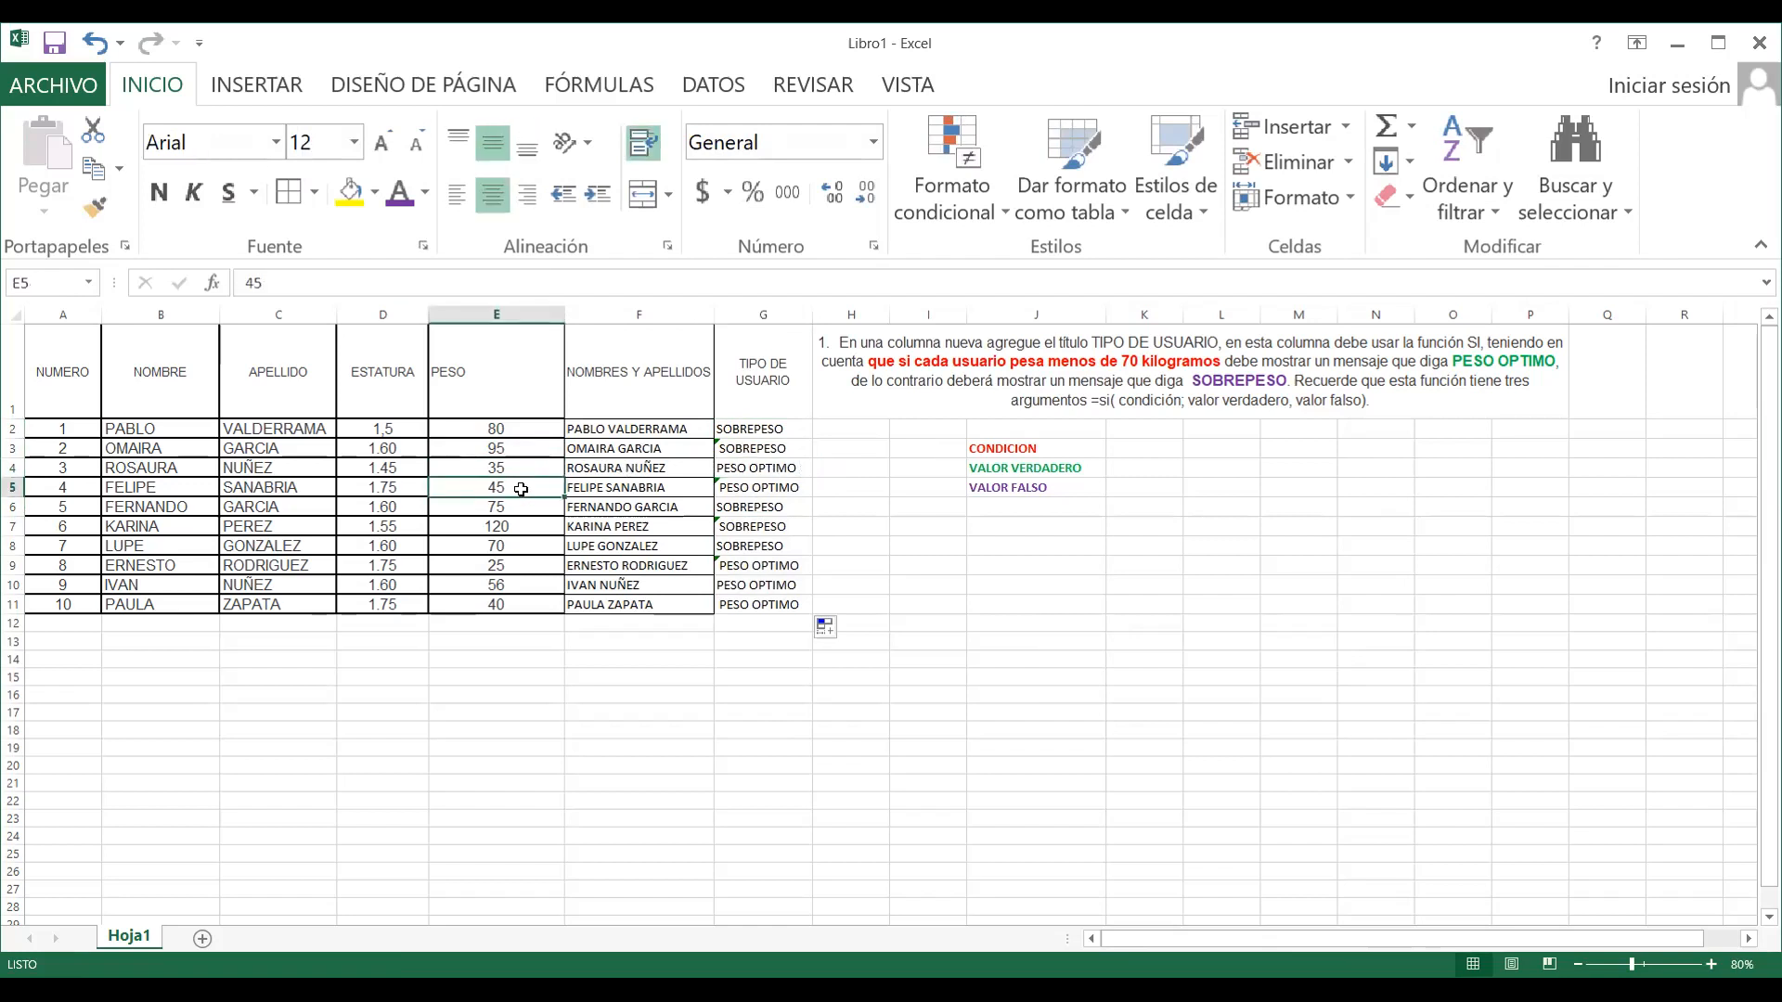
pyautogui.click(787, 428)
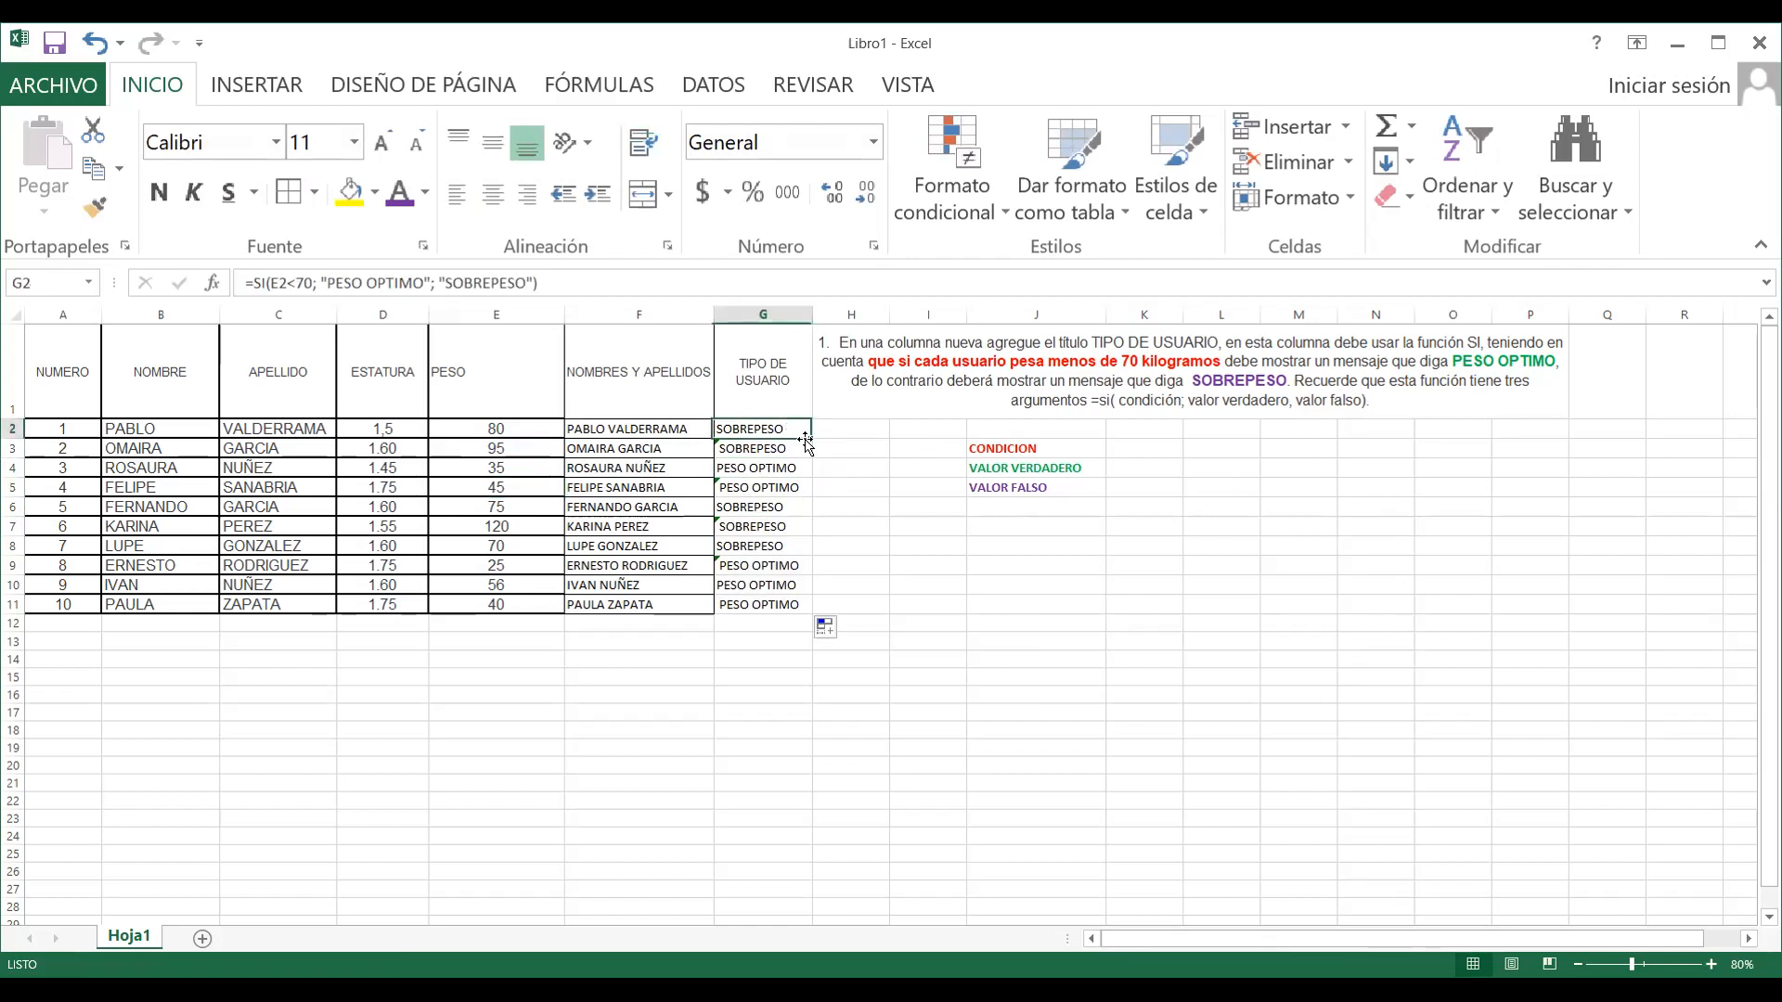
pyautogui.moveTo(812, 440); pyautogui.dragTo(817, 614)
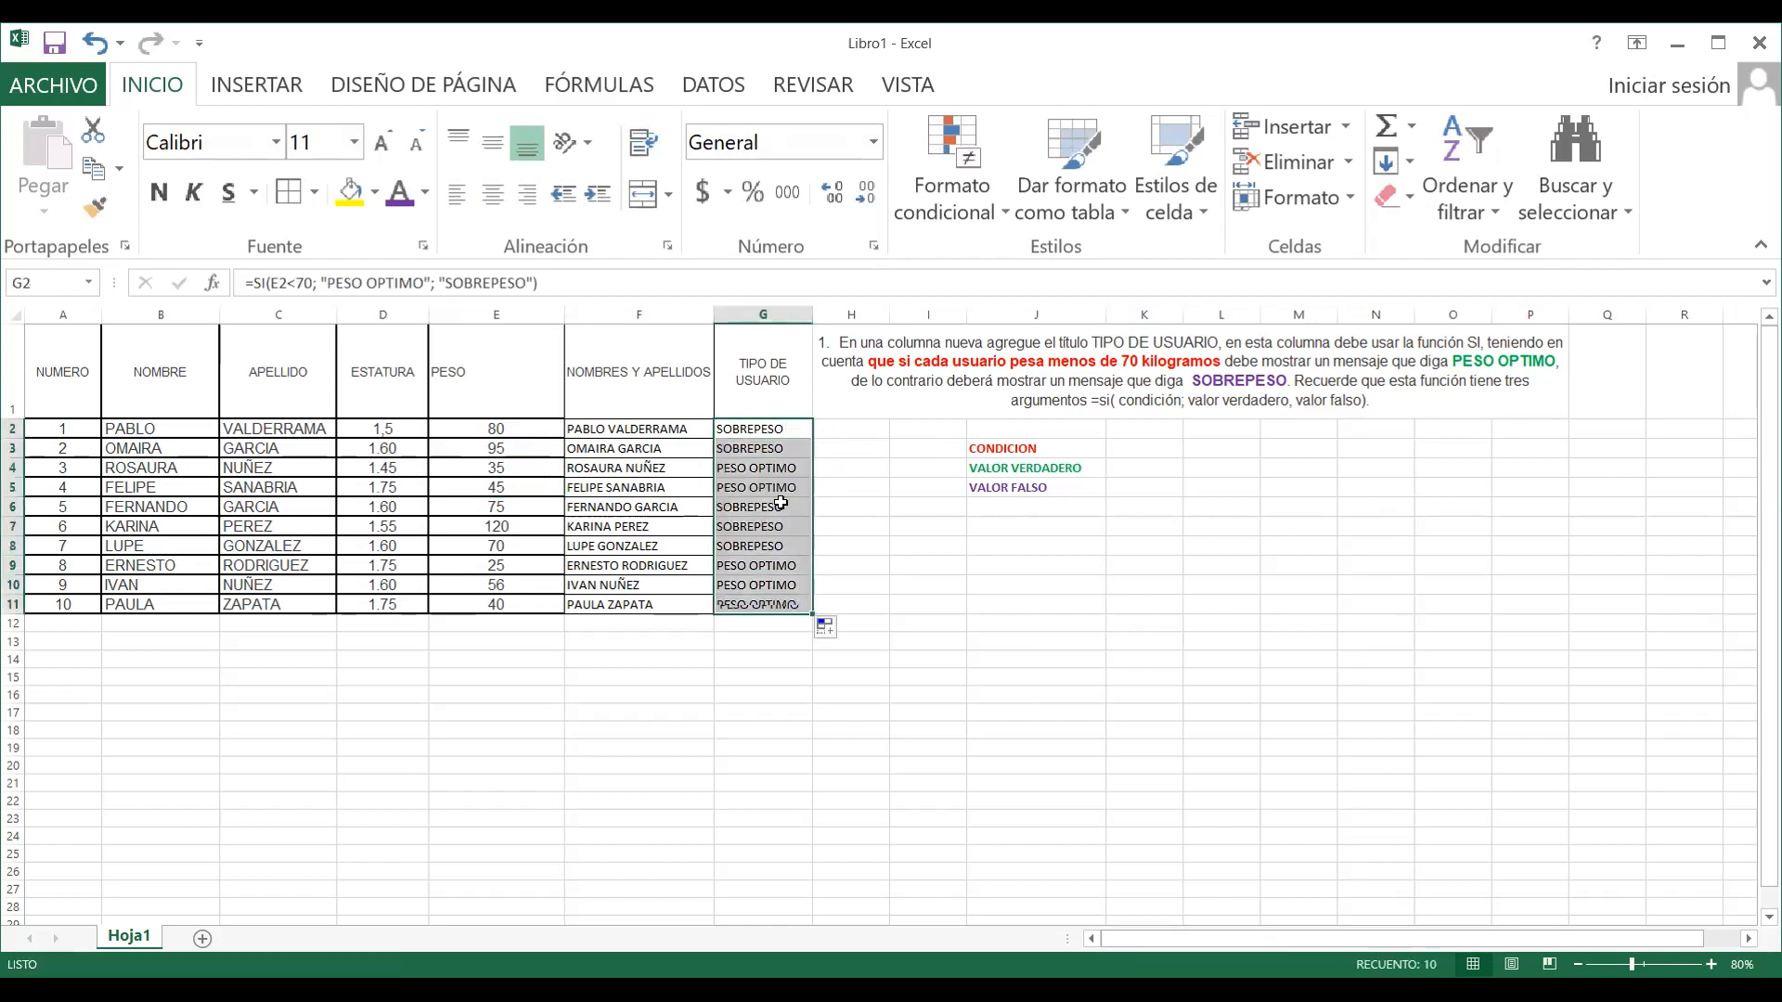
# Compare the TIPO DE USUARIO results with the PESO values in rows 3 to 8
pyautogui.click(754, 448)
pyautogui.click(509, 489)
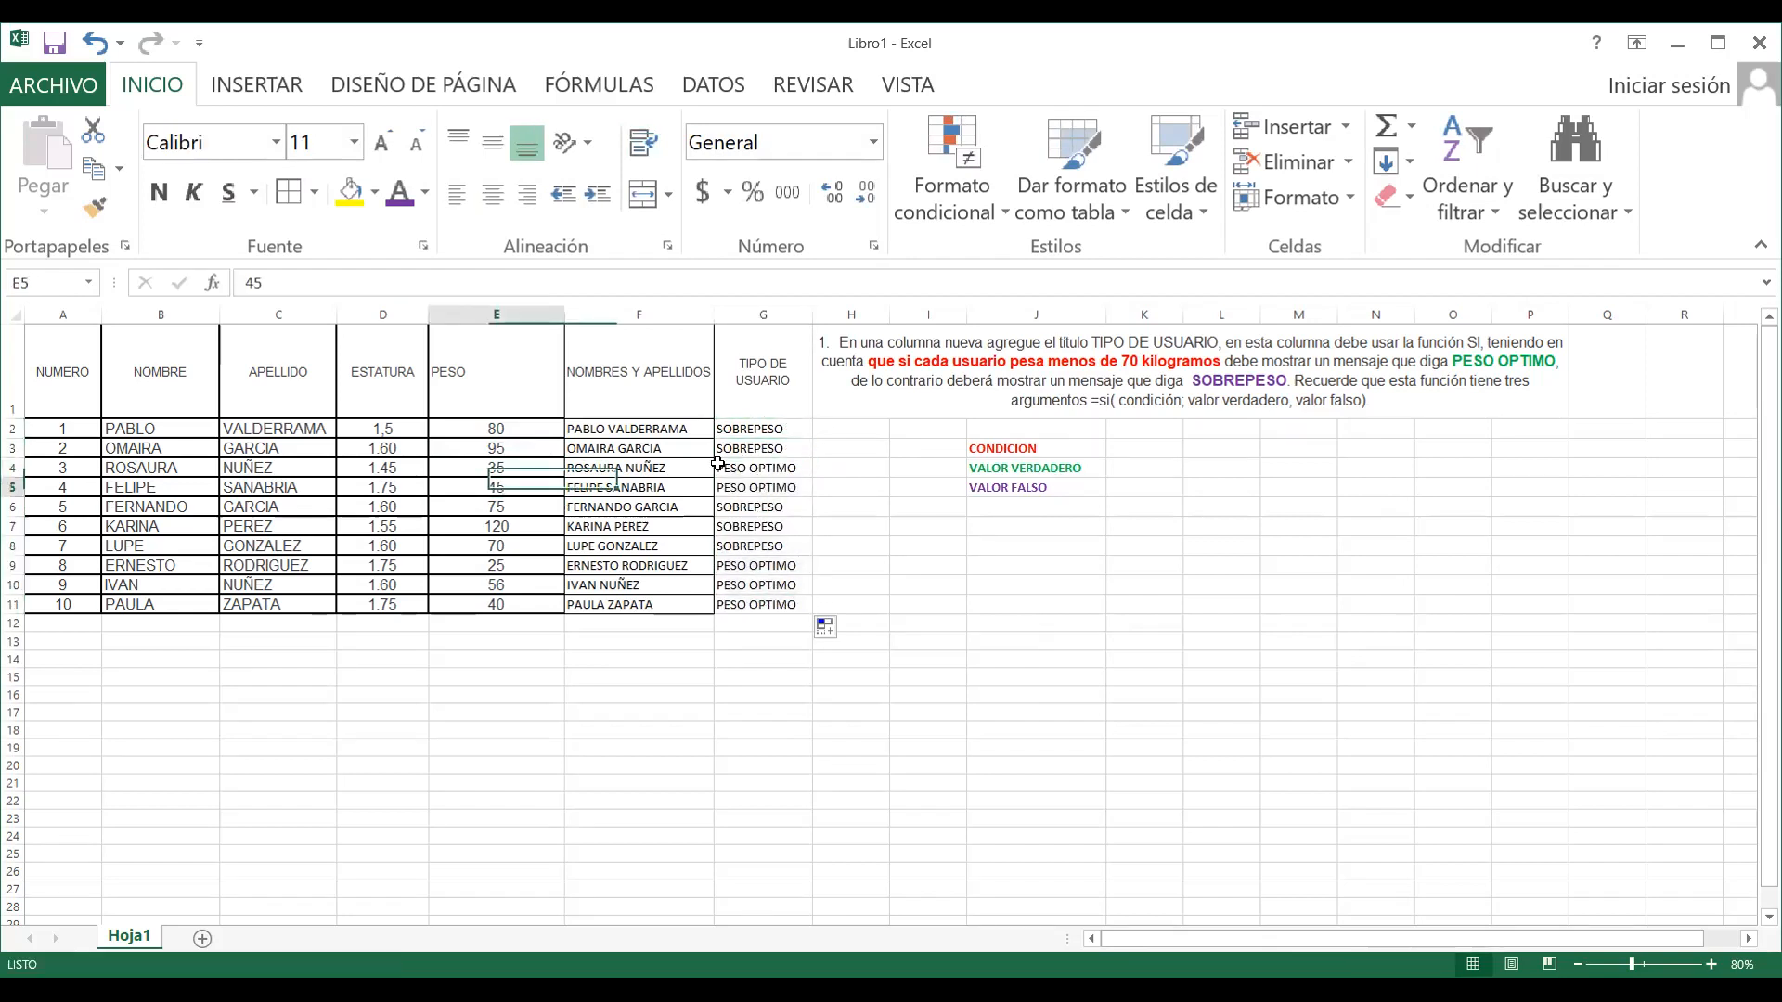
pyautogui.click(750, 489)
pyautogui.click(784, 510)
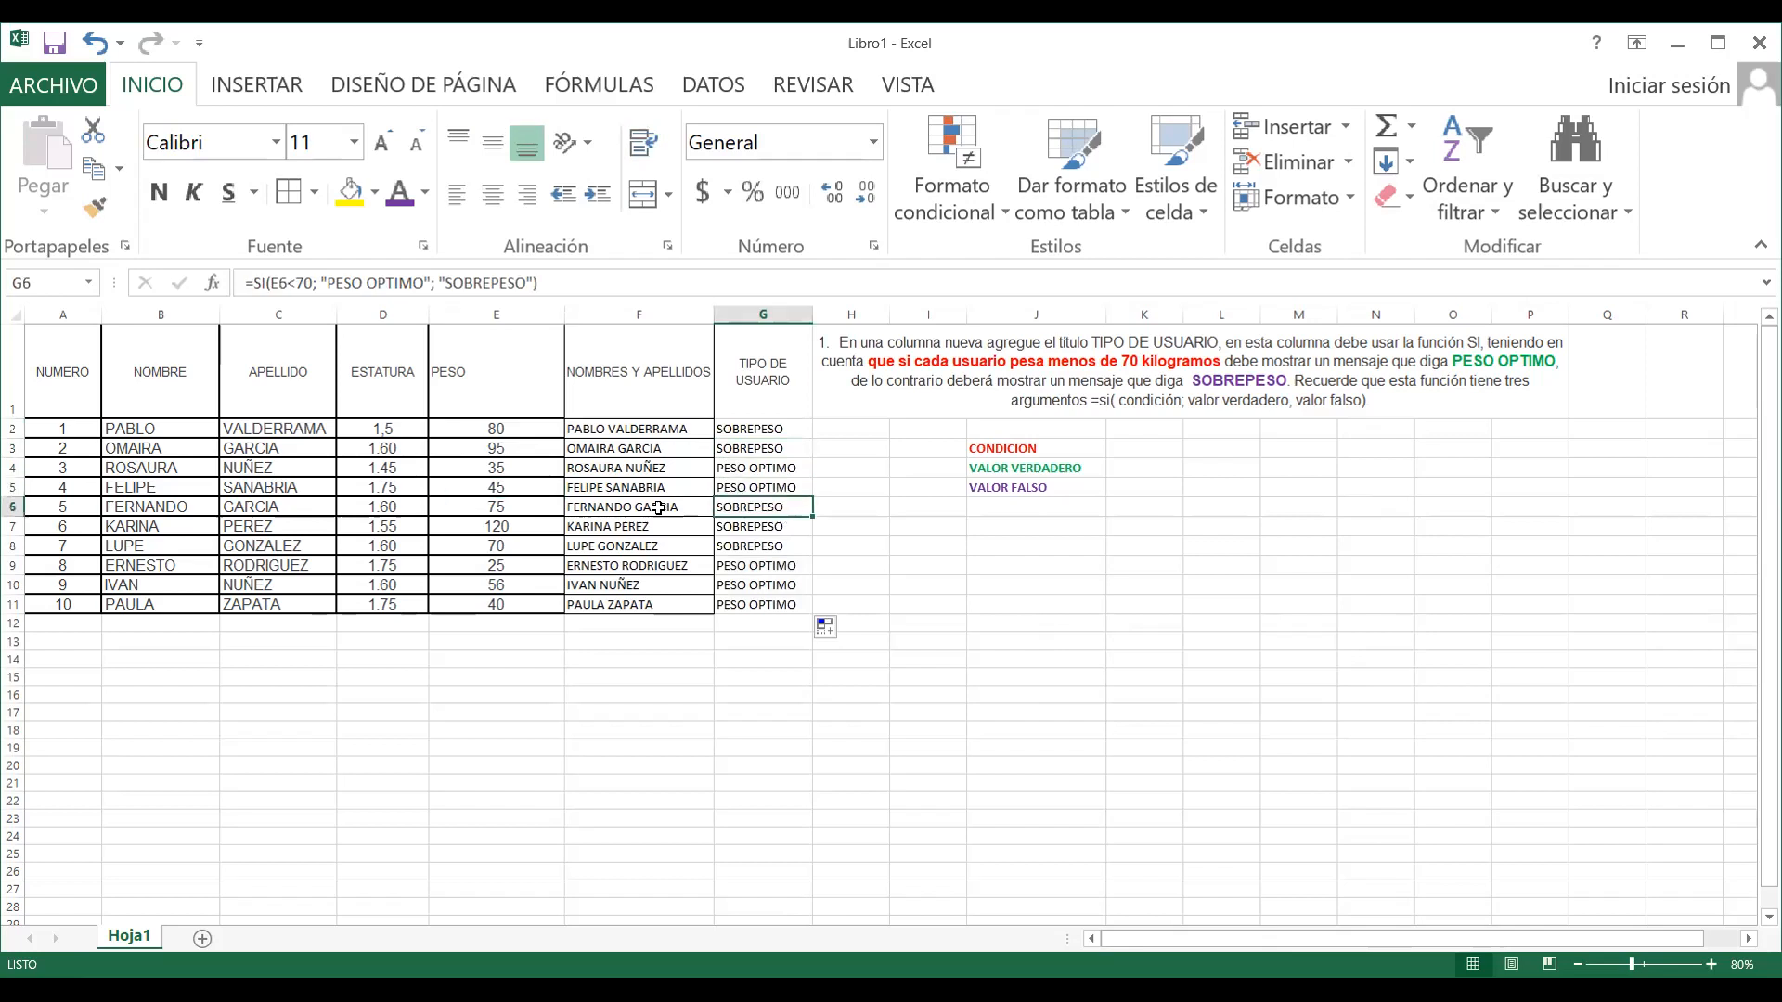
pyautogui.click(513, 506)
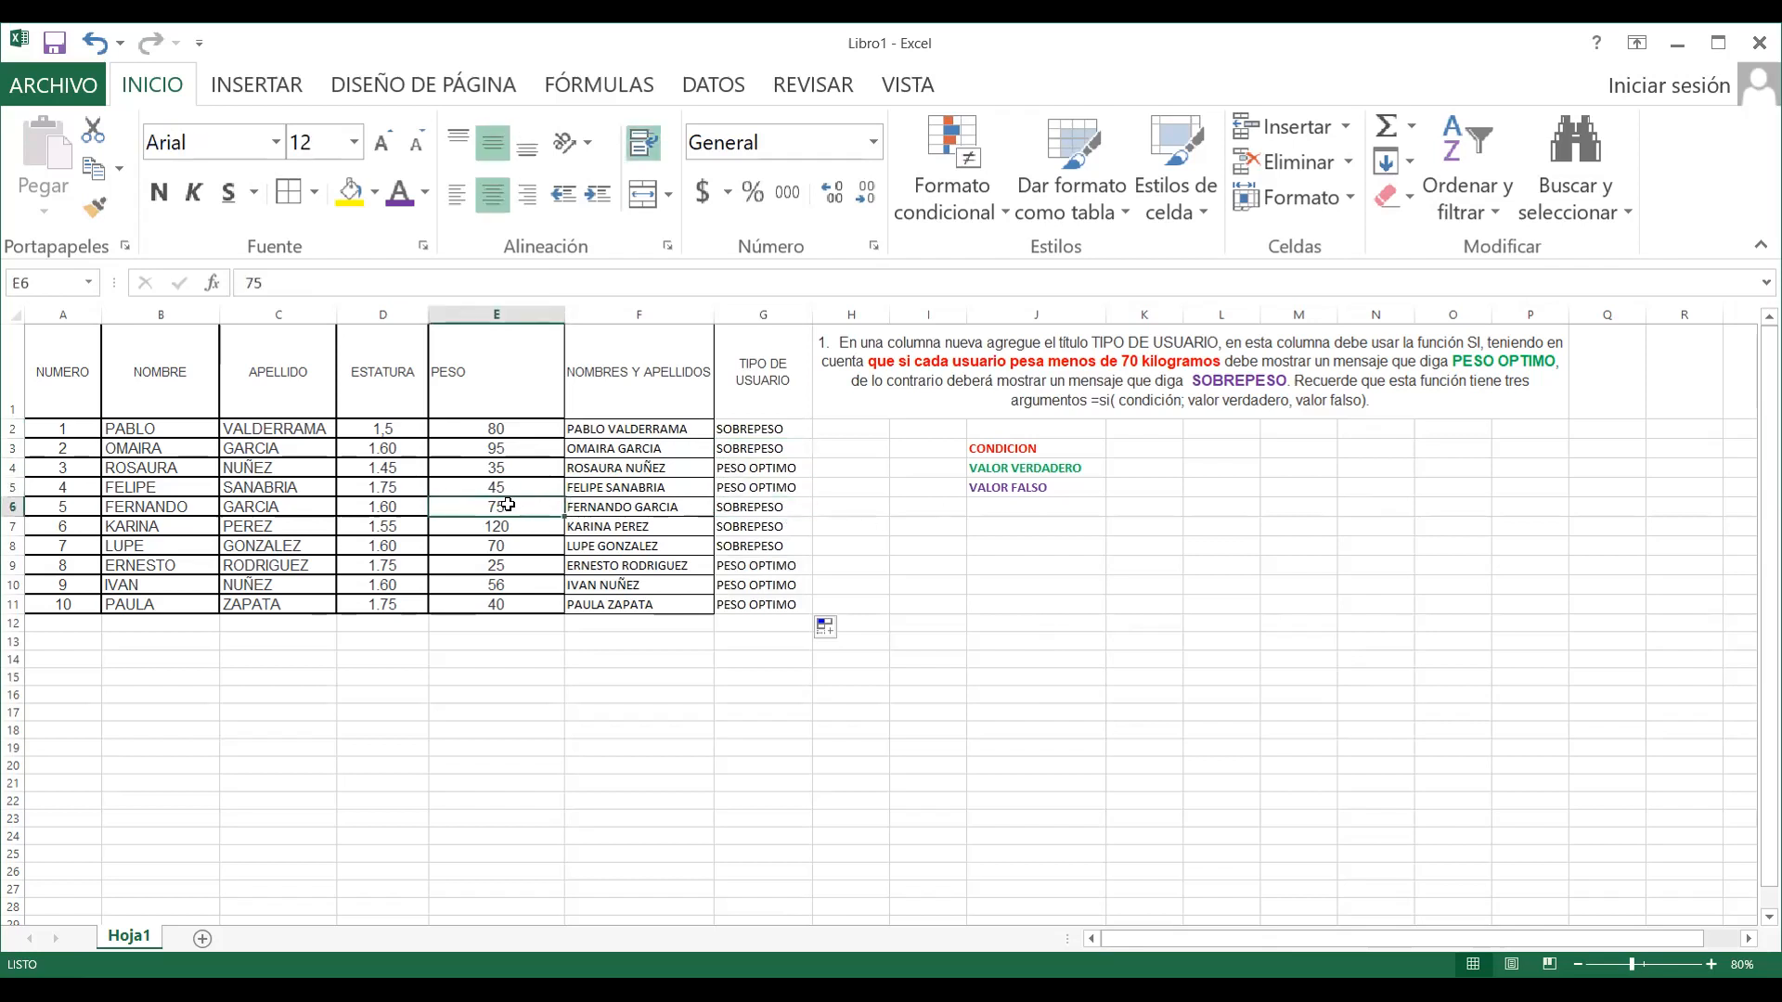
pyautogui.click(520, 527)
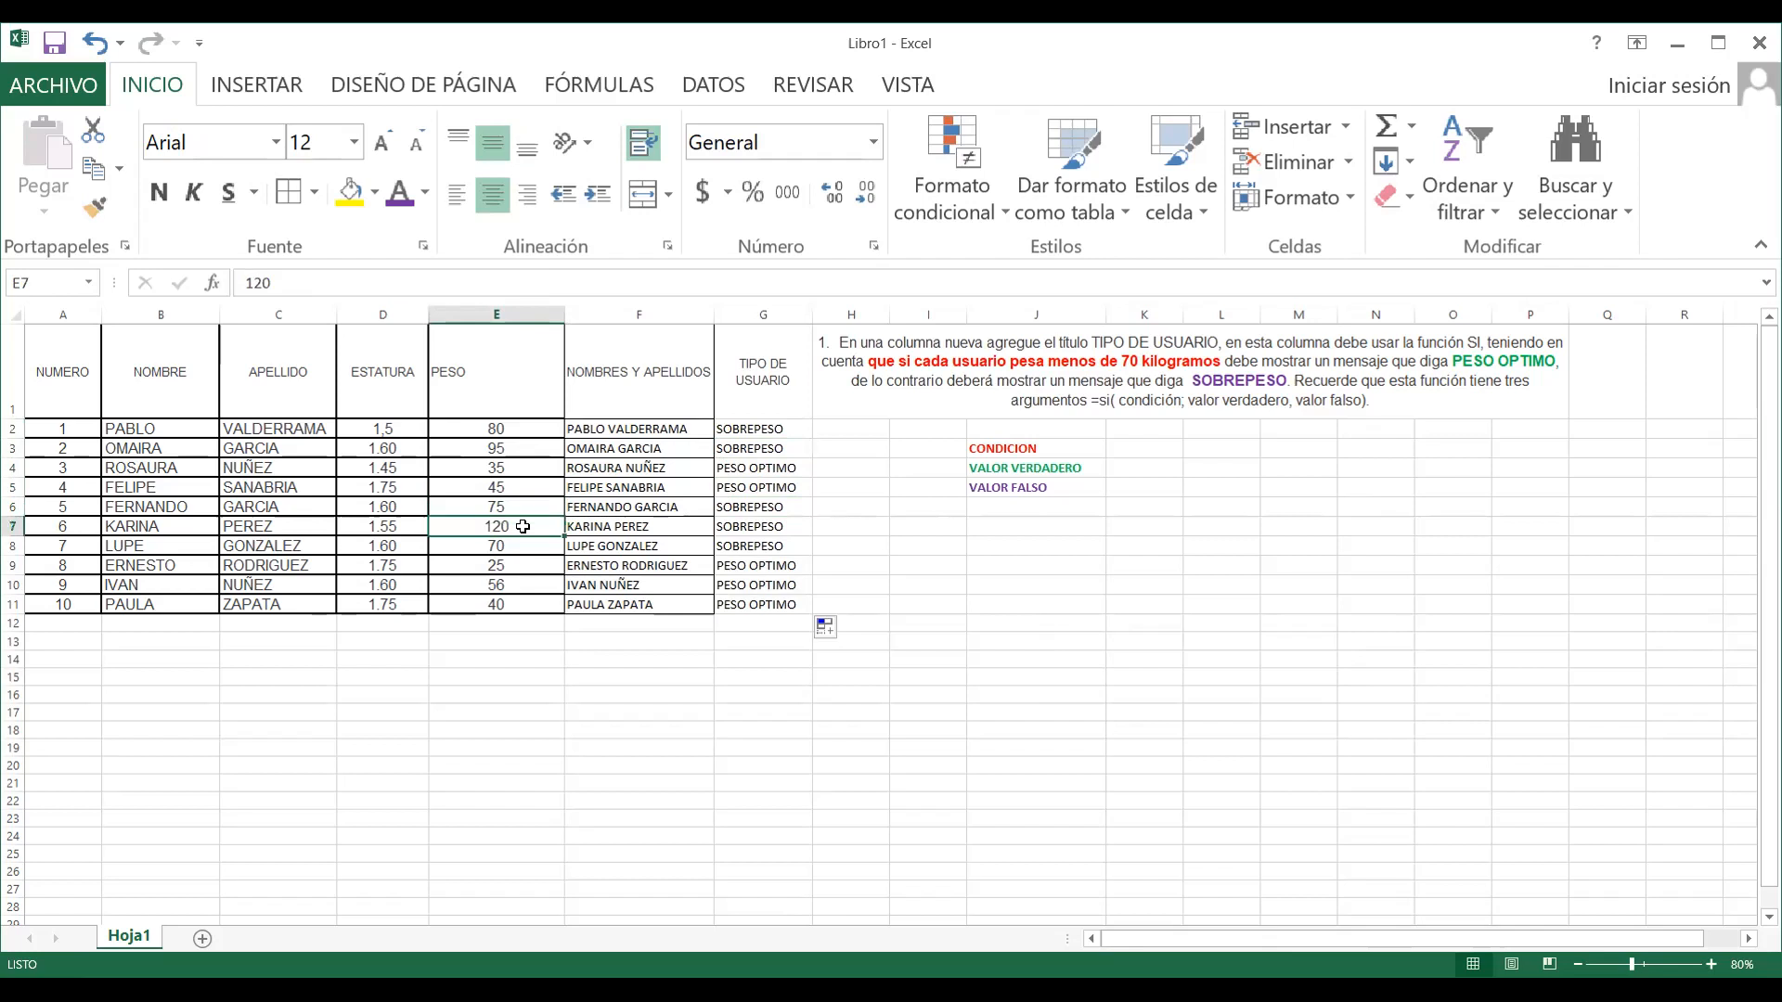
pyautogui.click(782, 525)
pyautogui.click(520, 546)
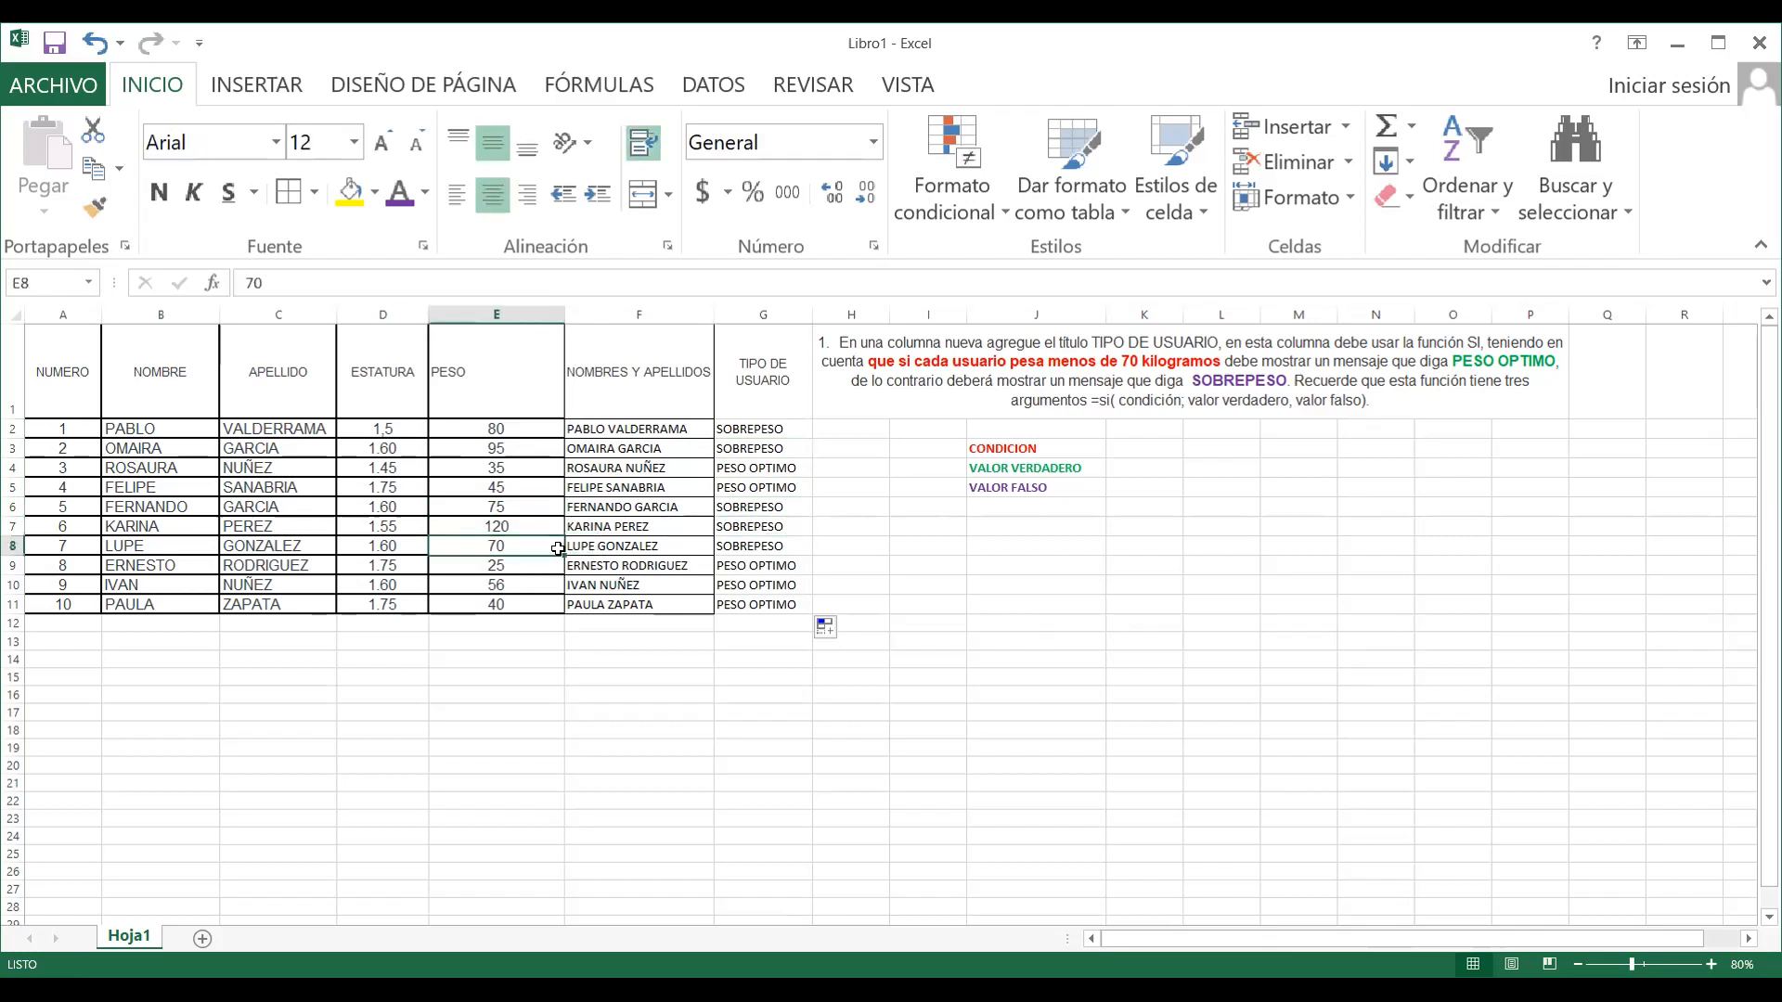
pyautogui.click(784, 543)
# Highlight cells E8:G8 with a yellow fill
pyautogui.moveTo(530, 548); pyautogui.dragTo(784, 546)
pyautogui.click(350, 192)
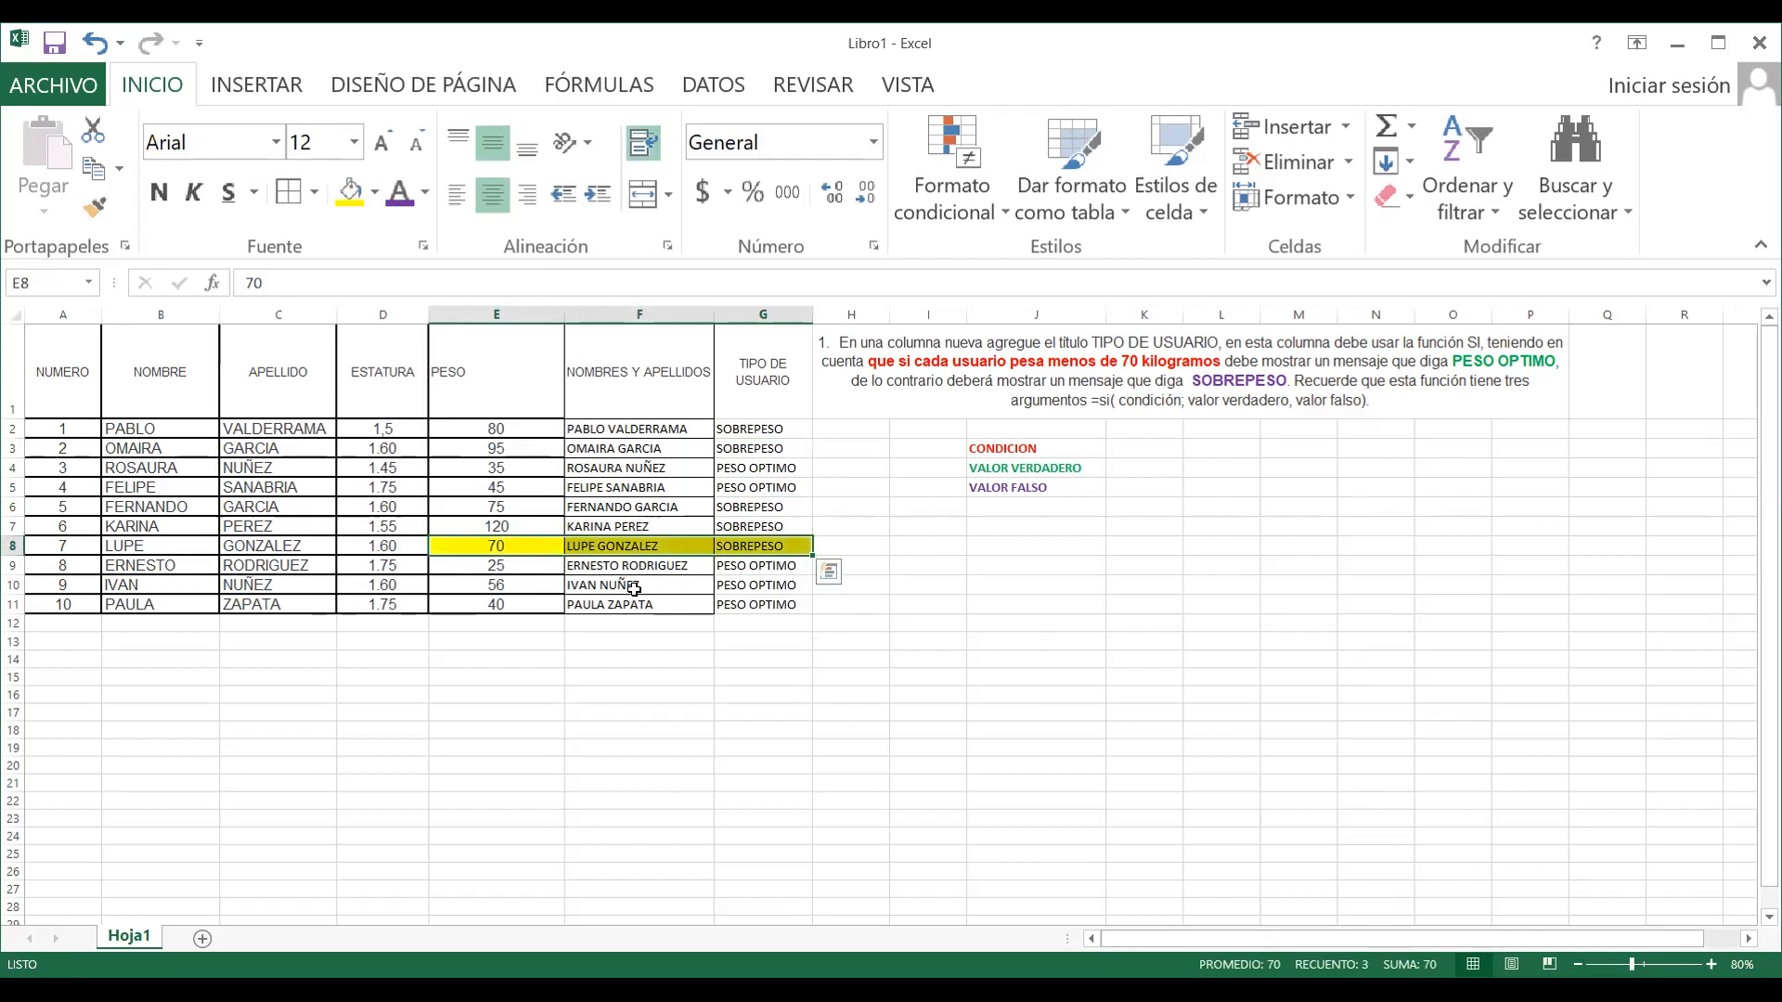
pyautogui.click(612, 670)
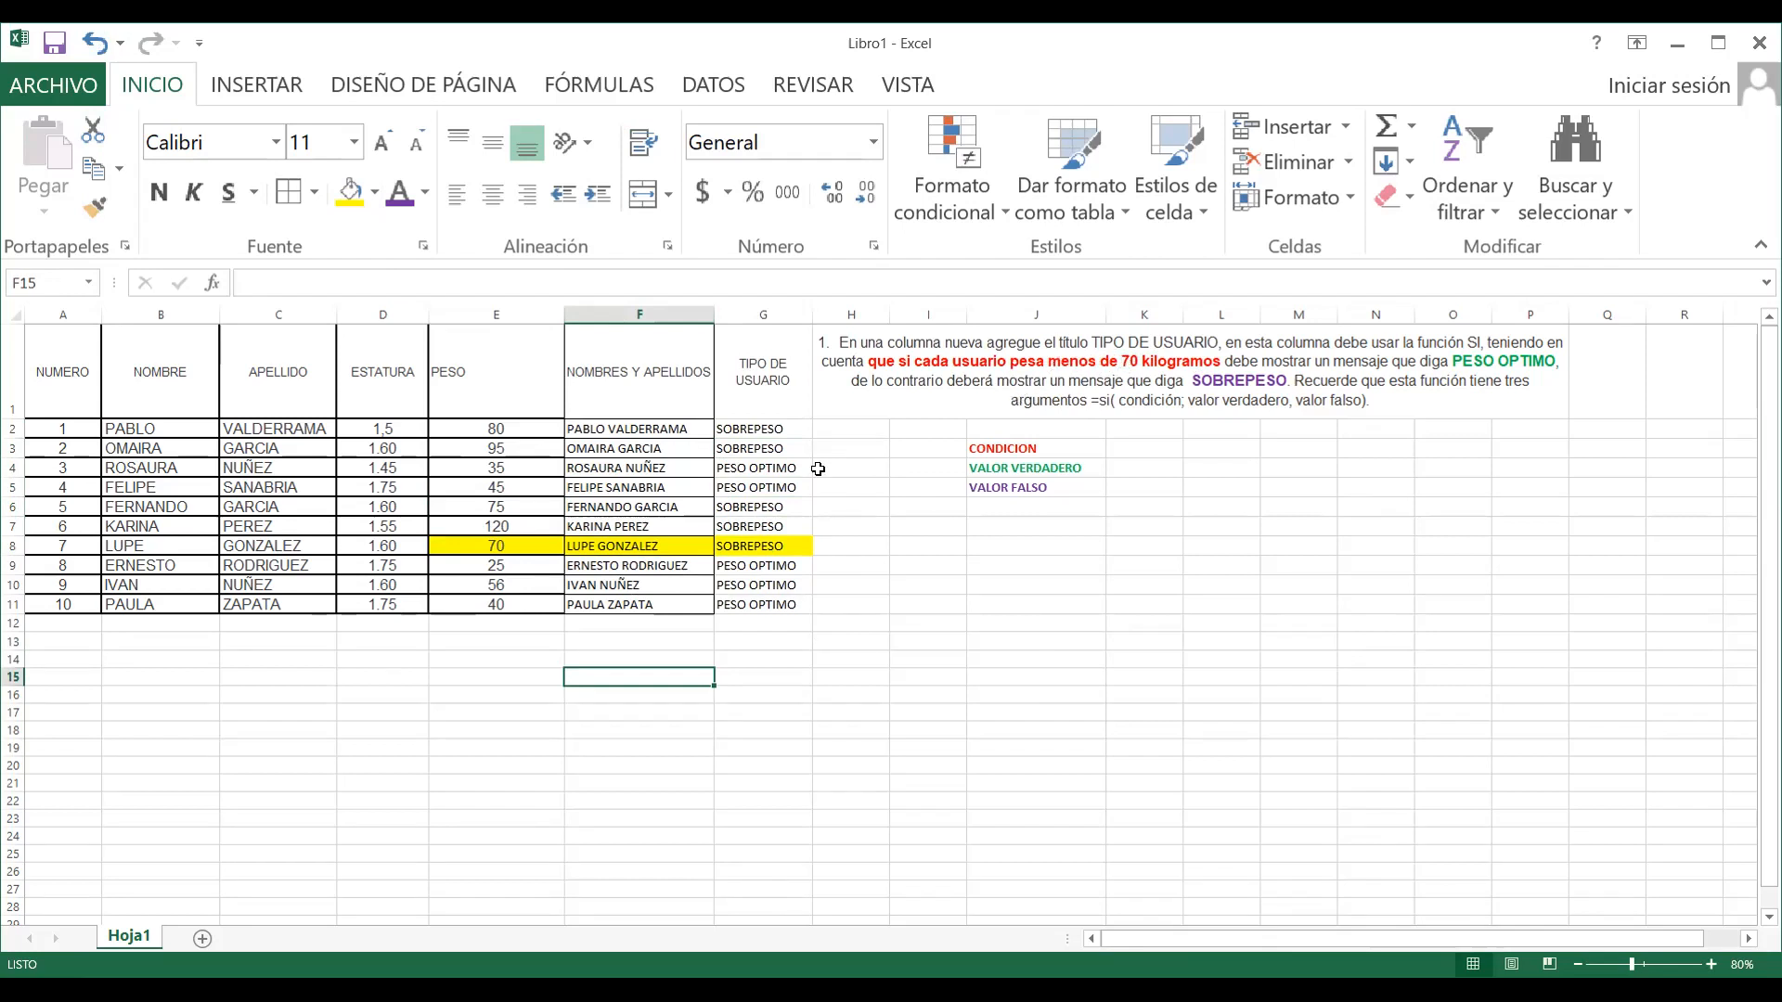
# Review the highlighted row 8 result against its weight and the H1 condition, and check the weights in rows 9 to 11
pyautogui.click(493, 543)
pyautogui.click(740, 548)
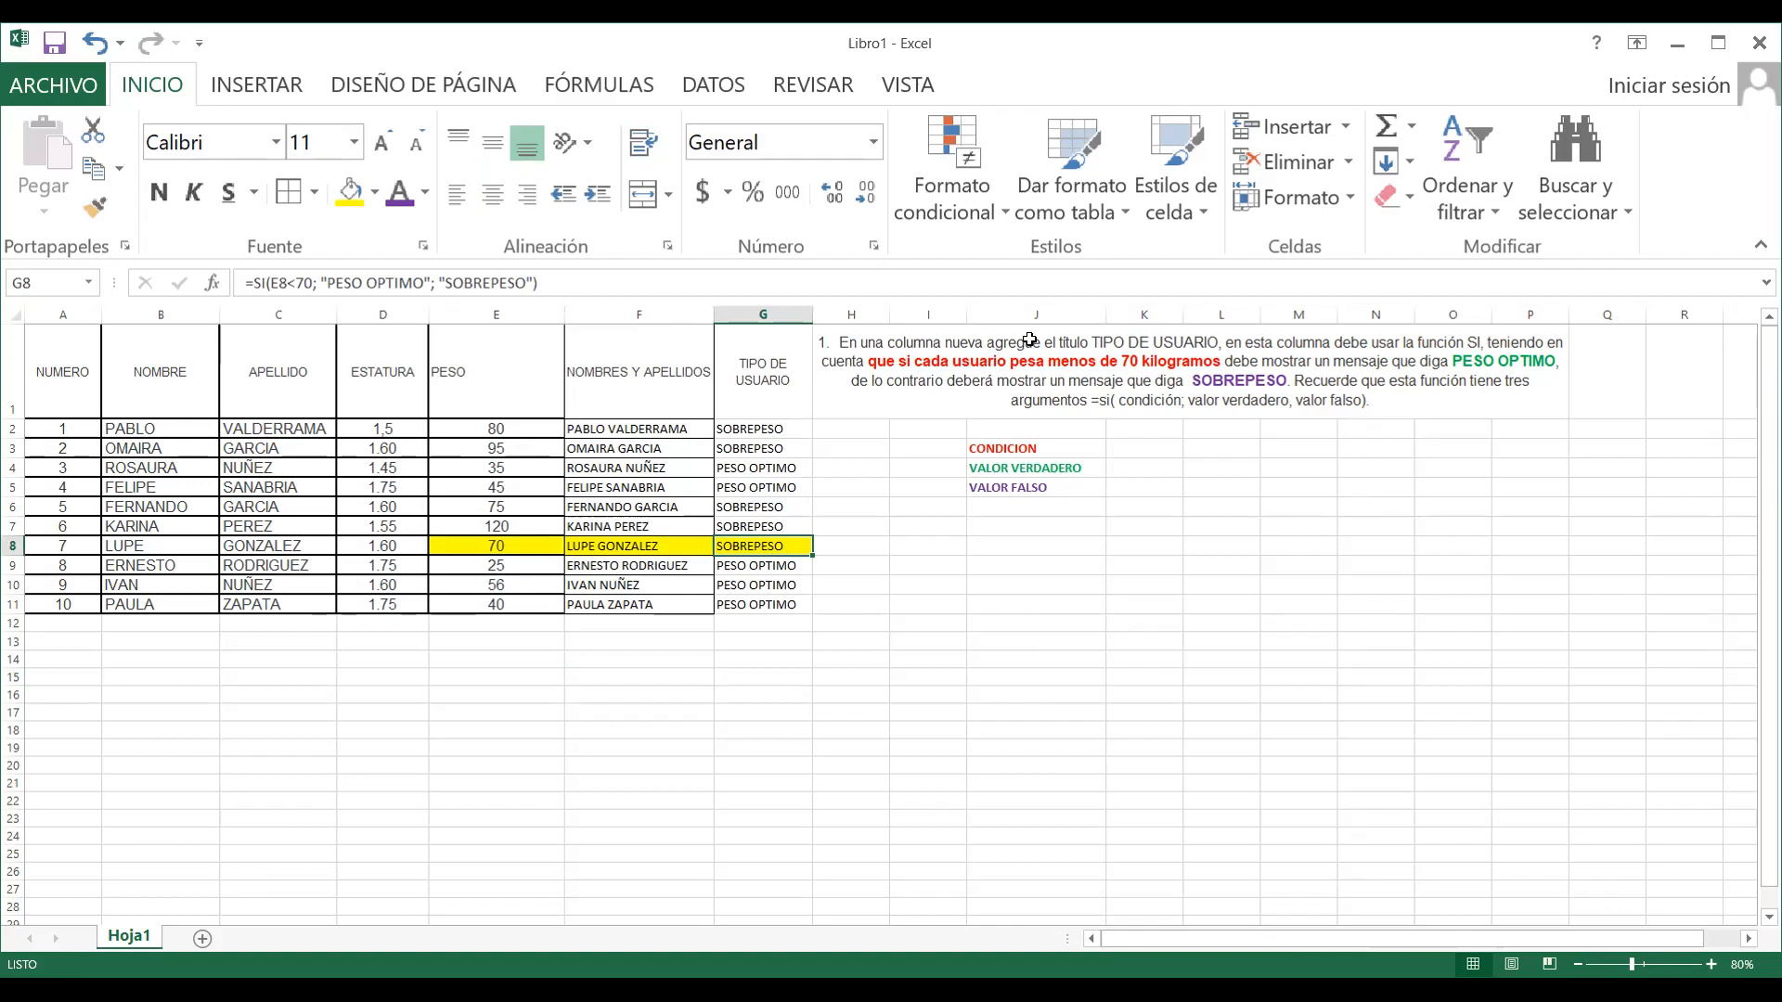
pyautogui.click(506, 568)
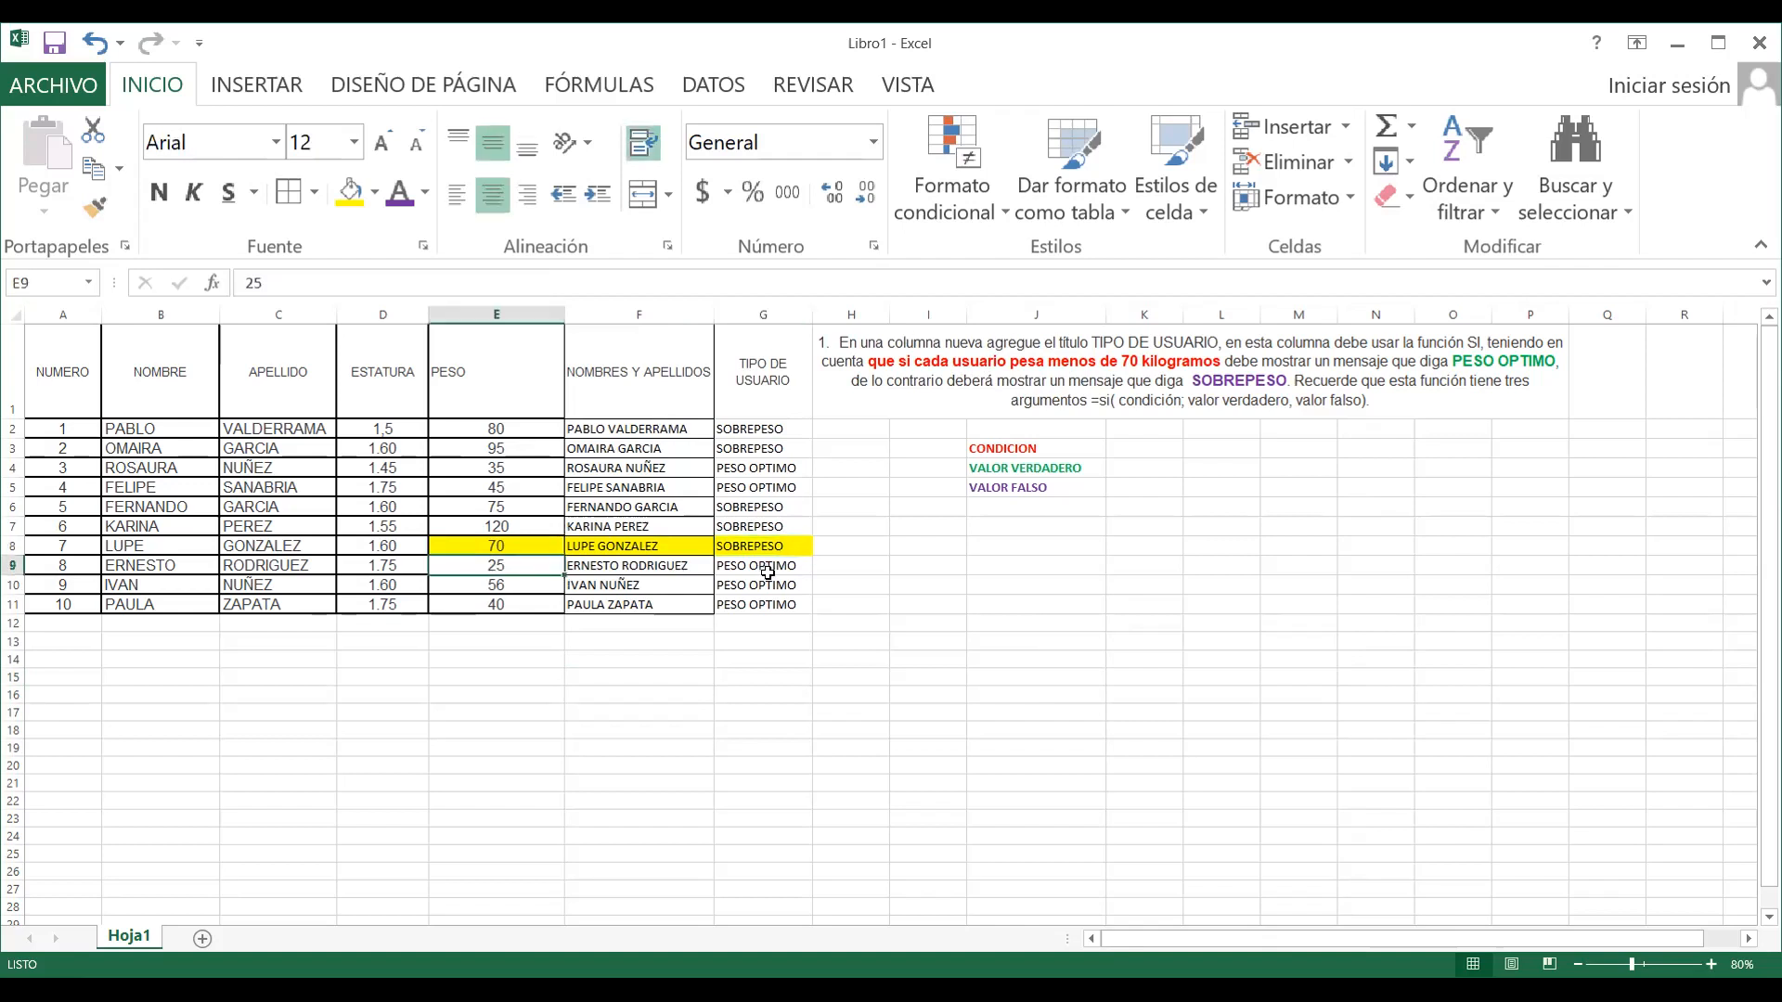
pyautogui.click(521, 586)
pyautogui.click(536, 604)
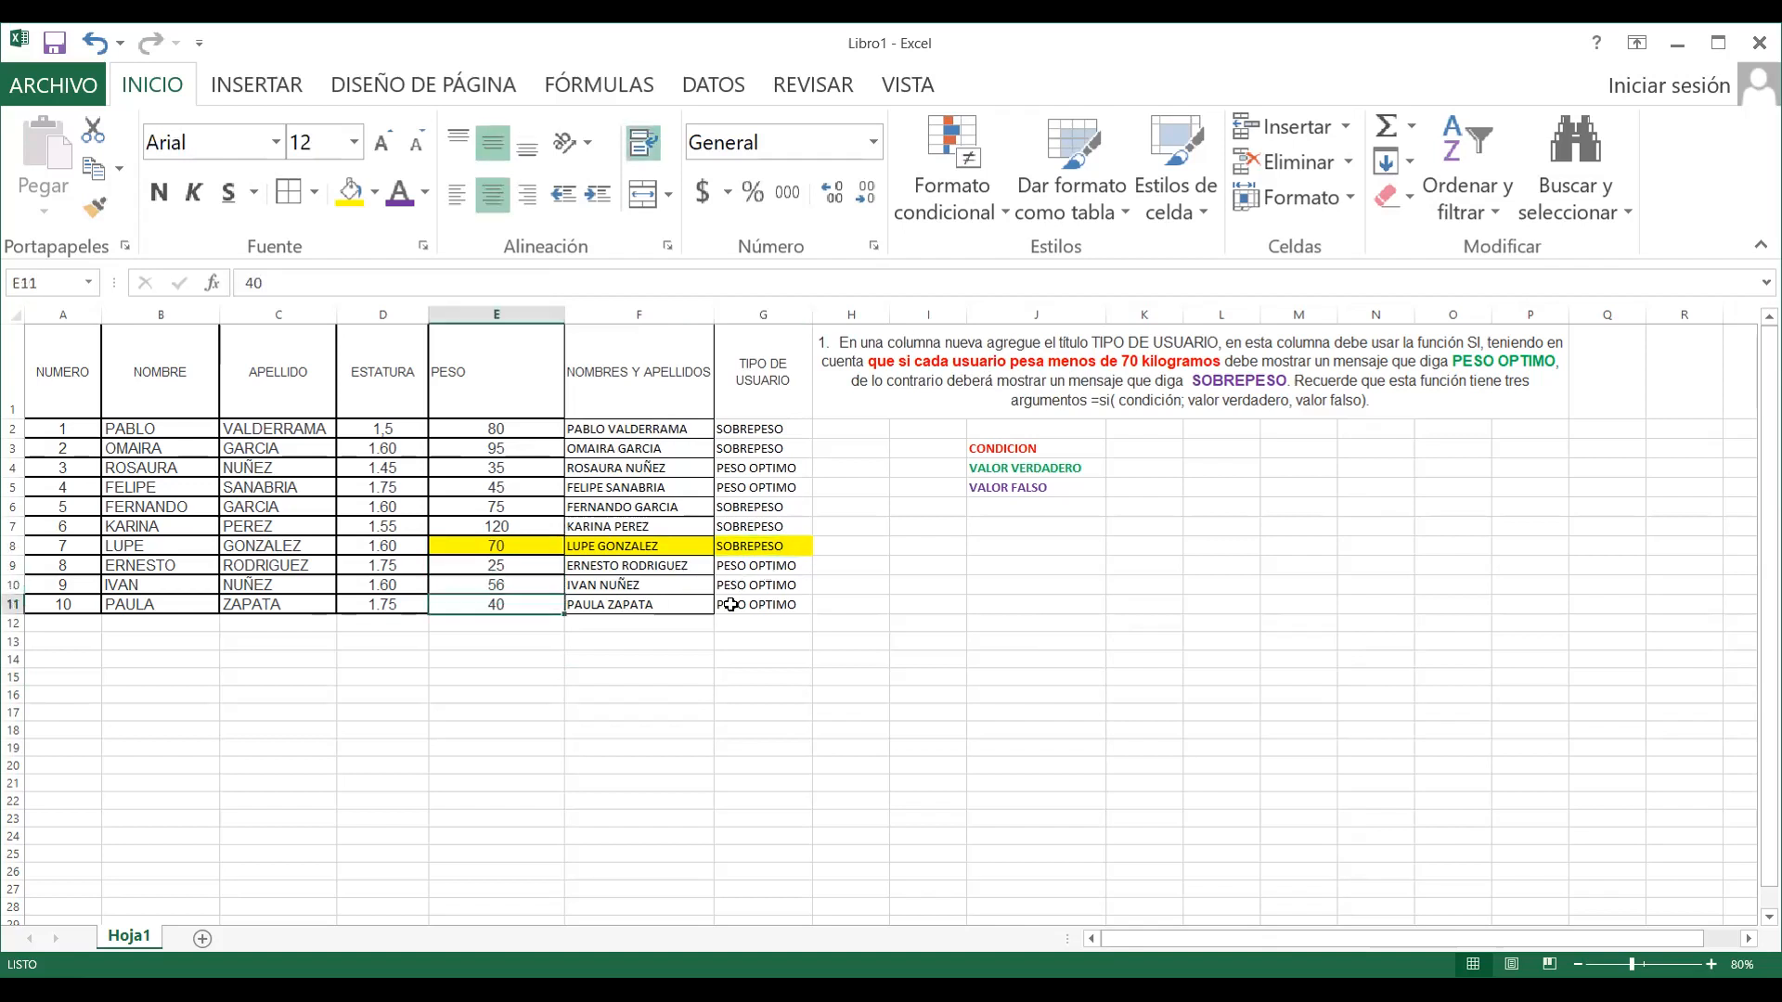
# Apply all borders to the TIPO DE USUARIO column, cells G1:G11
pyautogui.moveTo(779, 364); pyautogui.dragTo(798, 608)
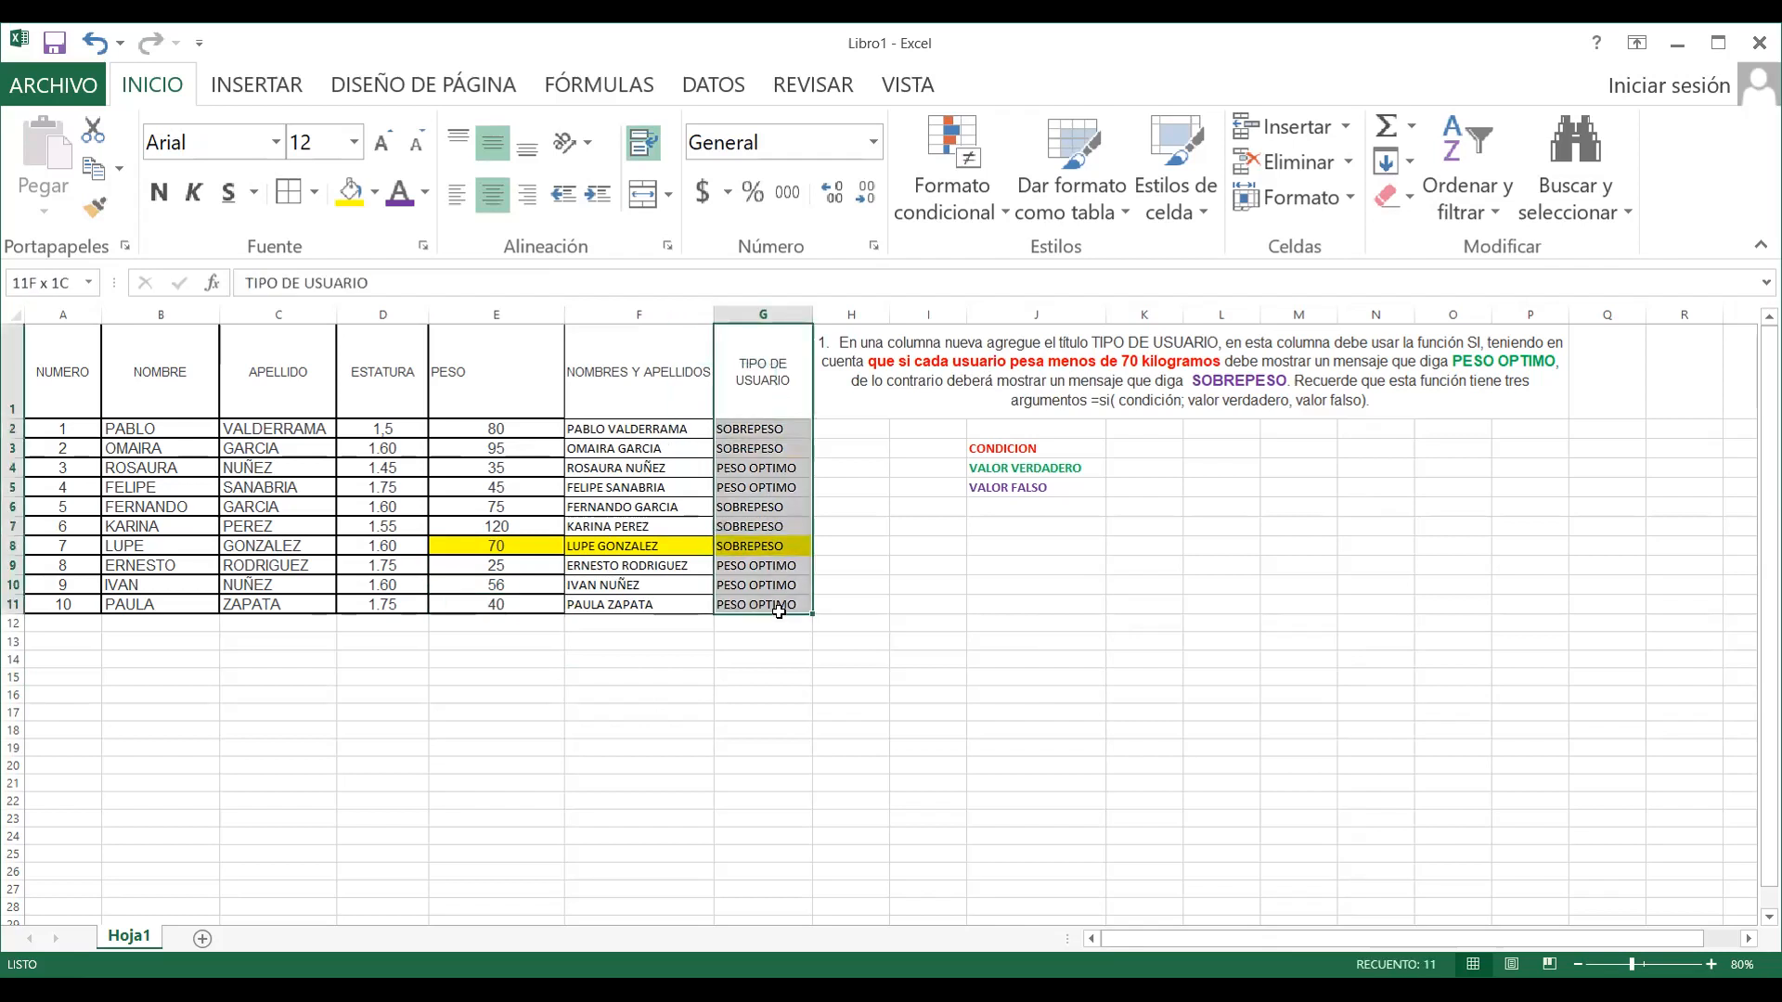
pyautogui.click(307, 197)
pyautogui.click(320, 392)
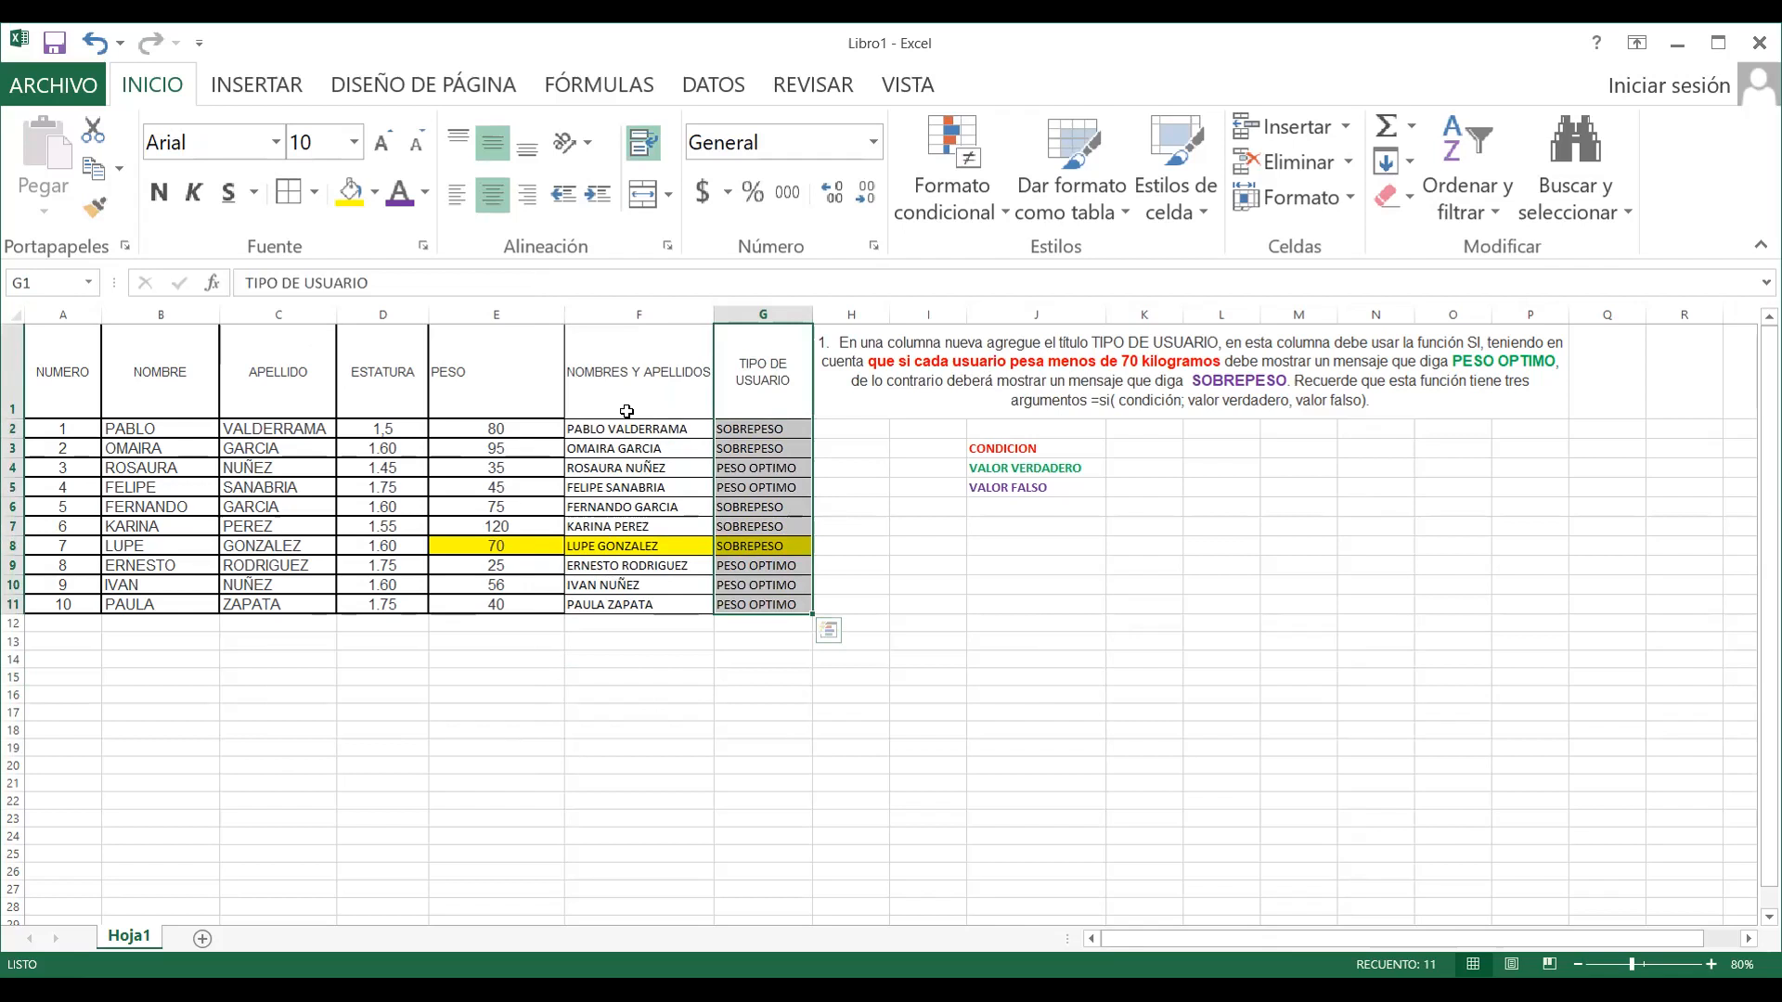
pyautogui.click(627, 411)
pyautogui.click(771, 490)
pyautogui.click(766, 526)
pyautogui.click(784, 425)
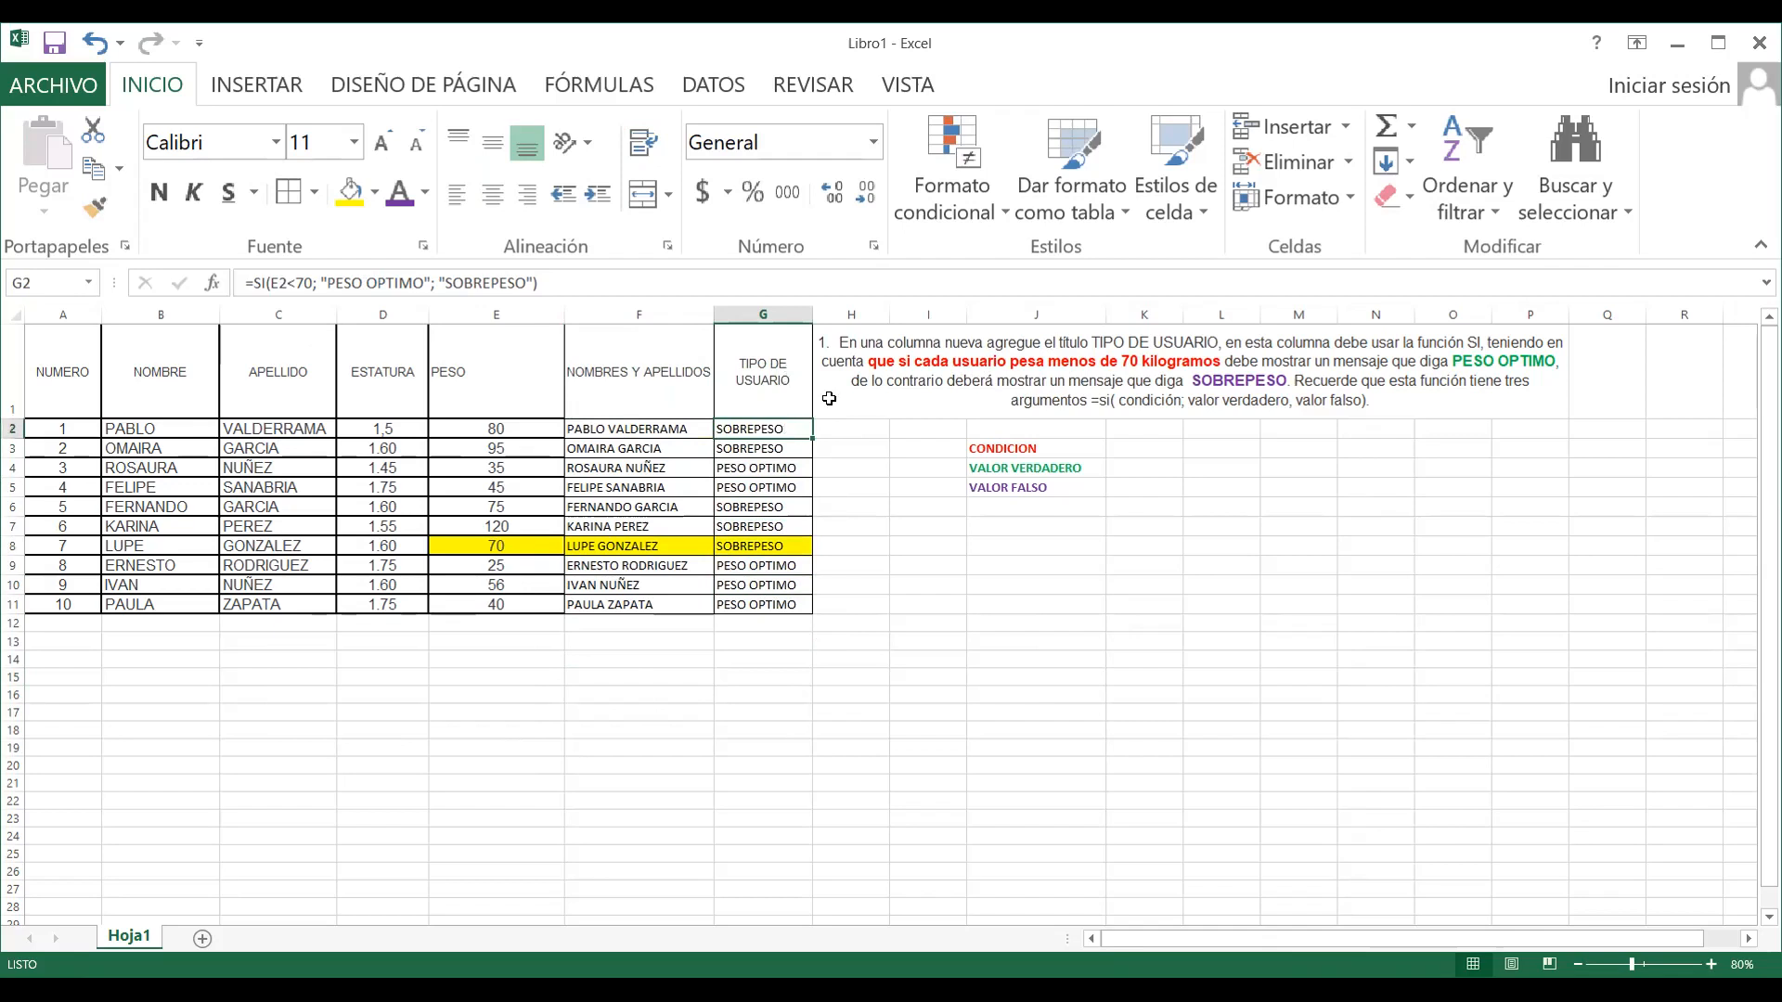
# Insert nine entire columns before the merged instruction in H1:P1, moving it away from the table
pyautogui.click(854, 337)
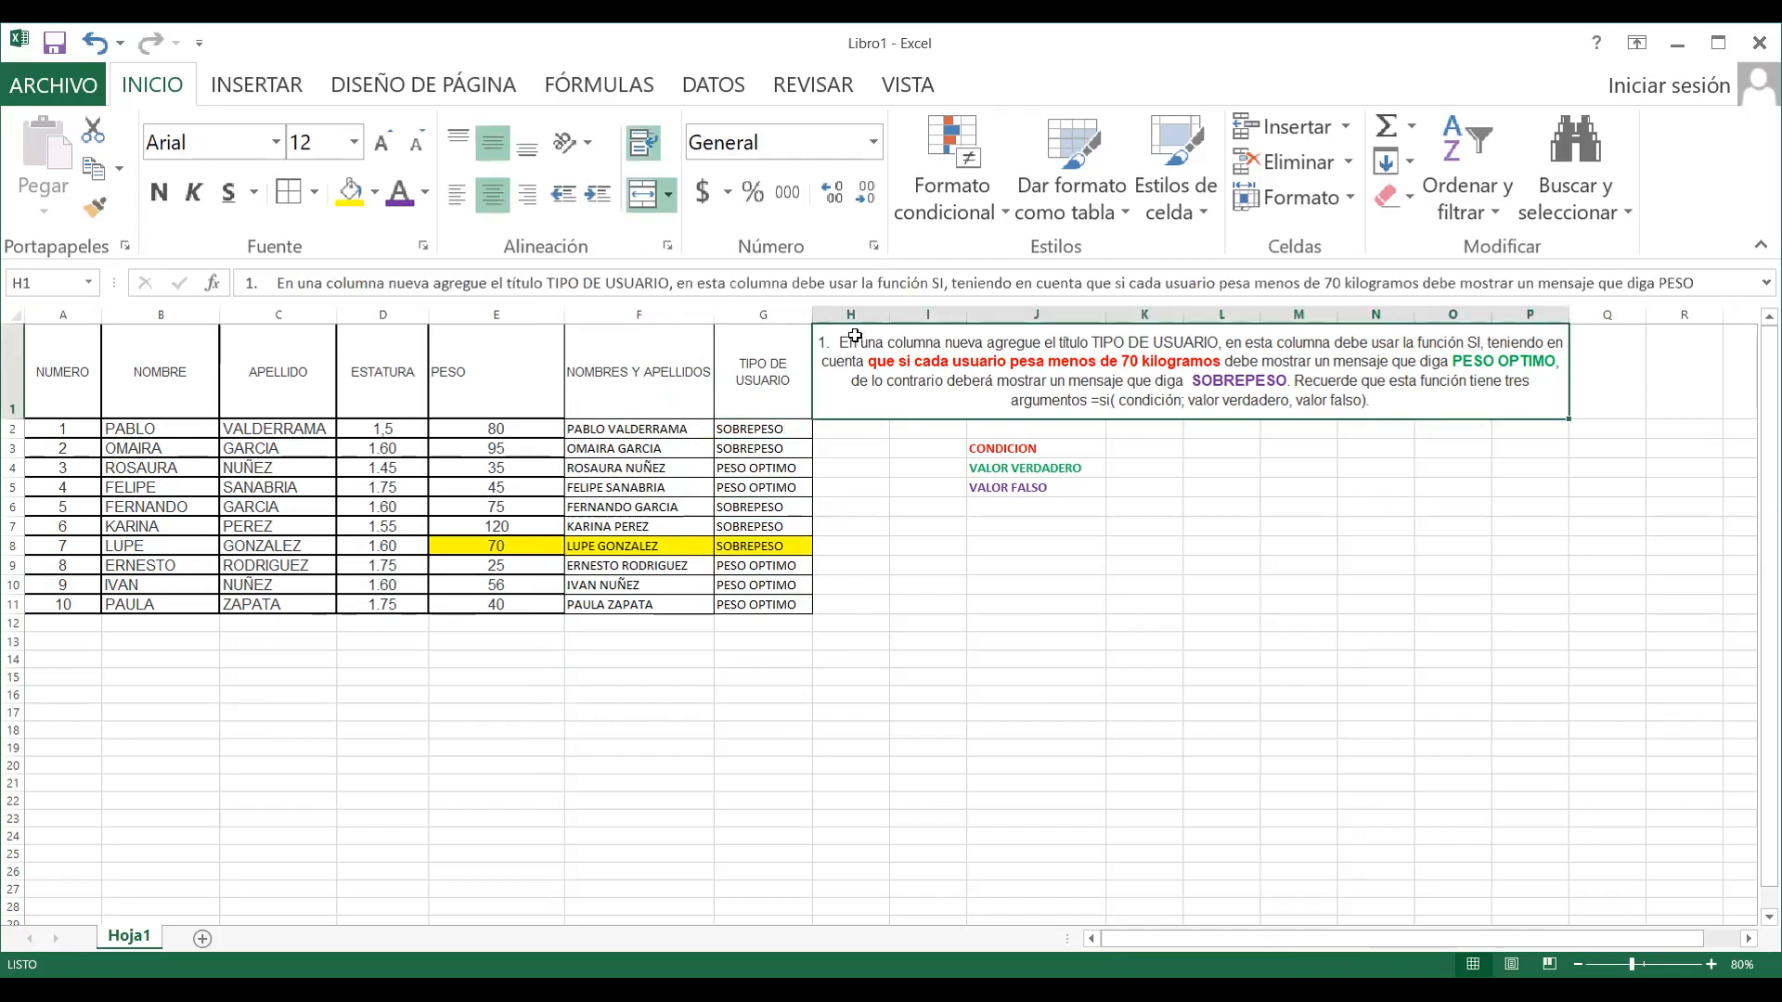
pyautogui.rightClick(854, 337)
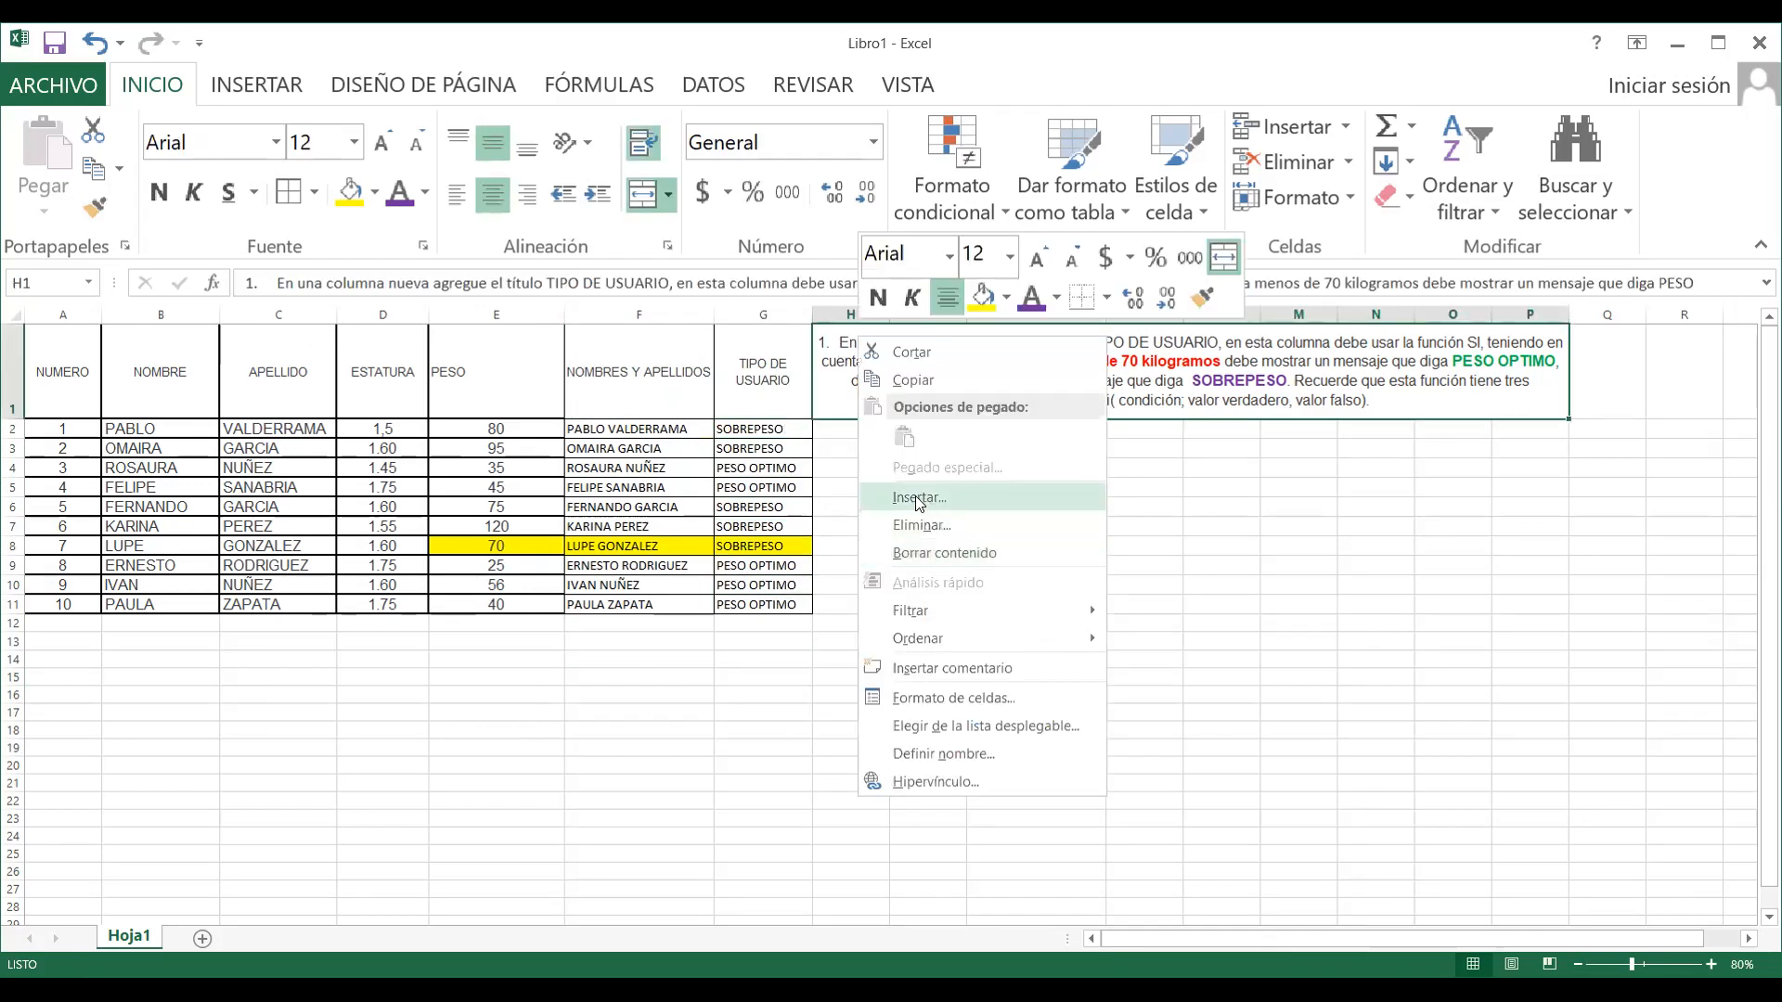
pyautogui.click(915, 498)
pyautogui.click(903, 567)
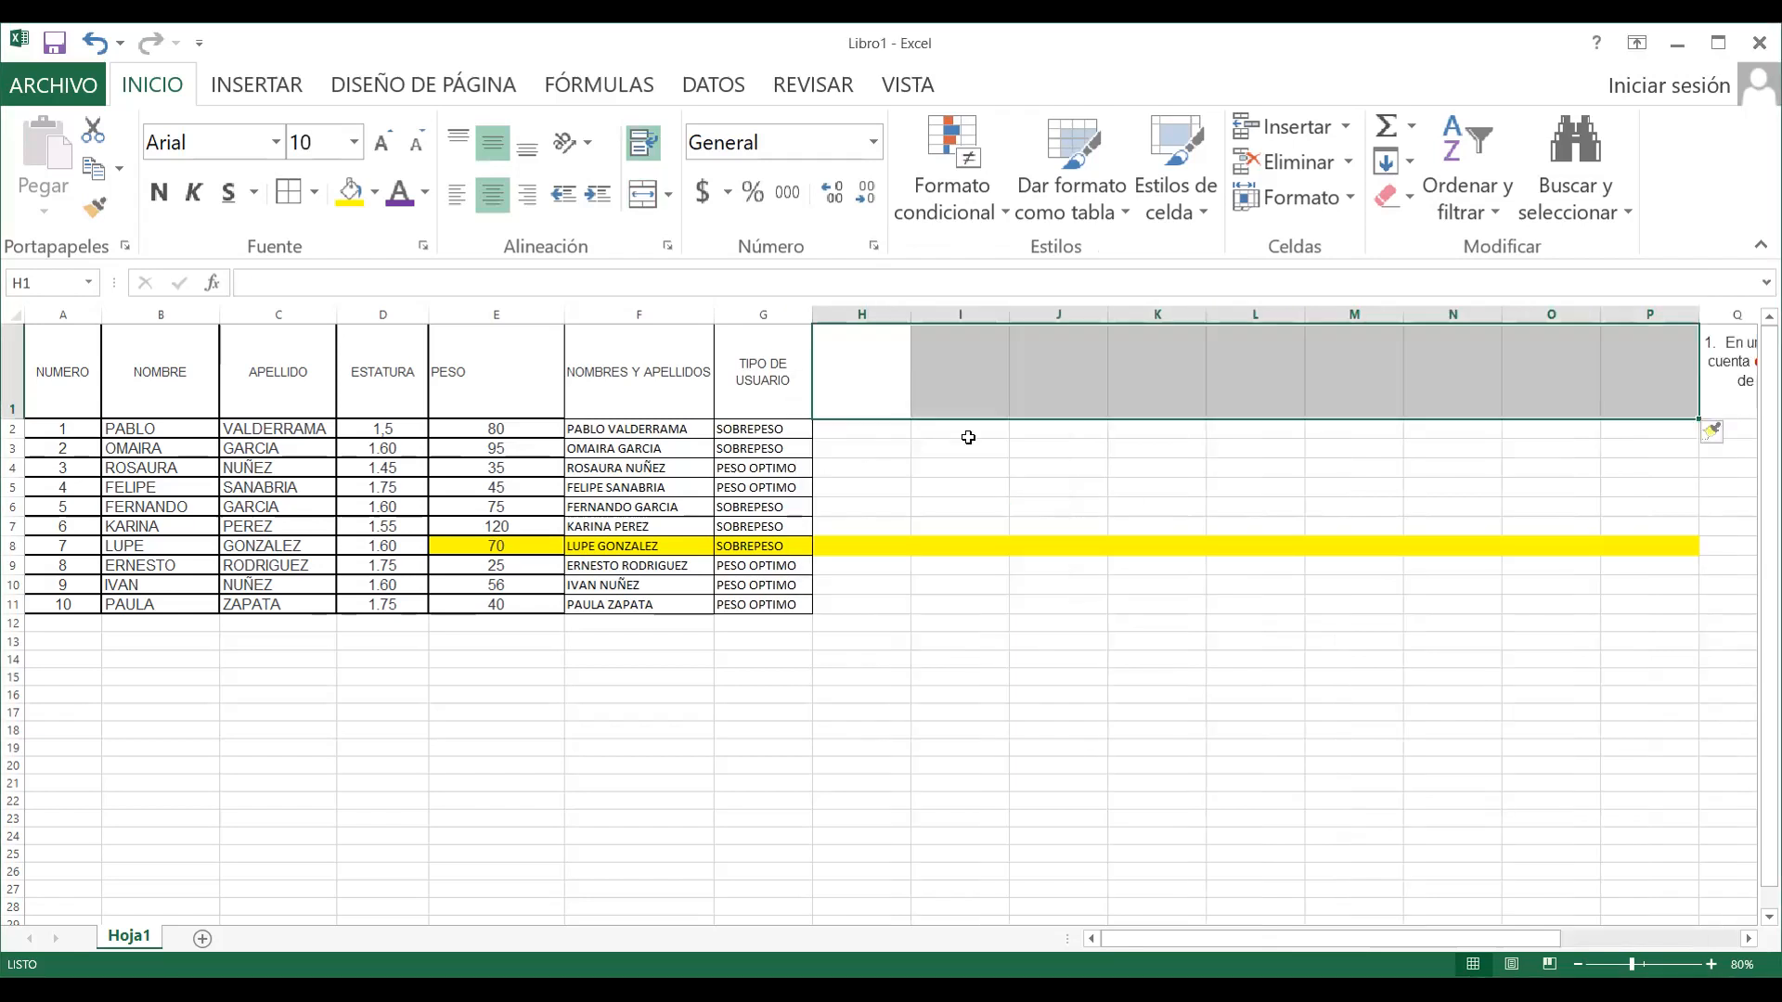
# Delete the entire columns I to P, leaving only one blank column between the table and the merged instruction
pyautogui.moveTo(984, 408); pyautogui.dragTo(1631, 398)
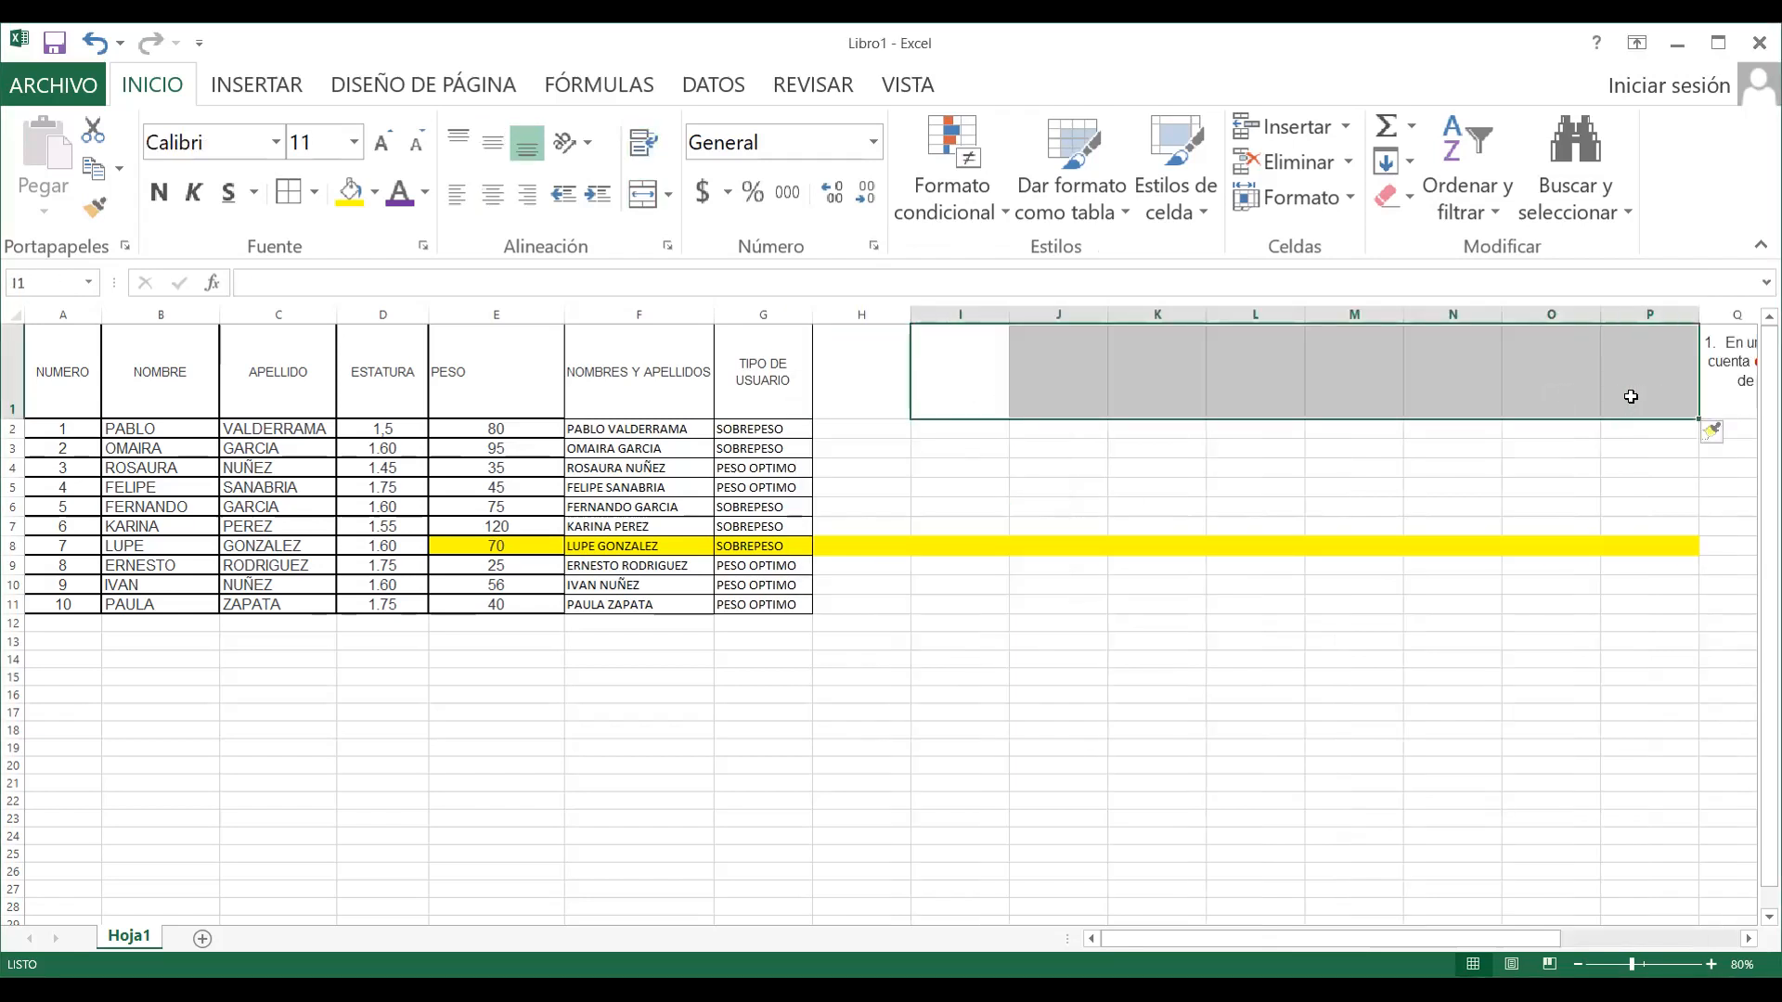
pyautogui.rightClick(1521, 381)
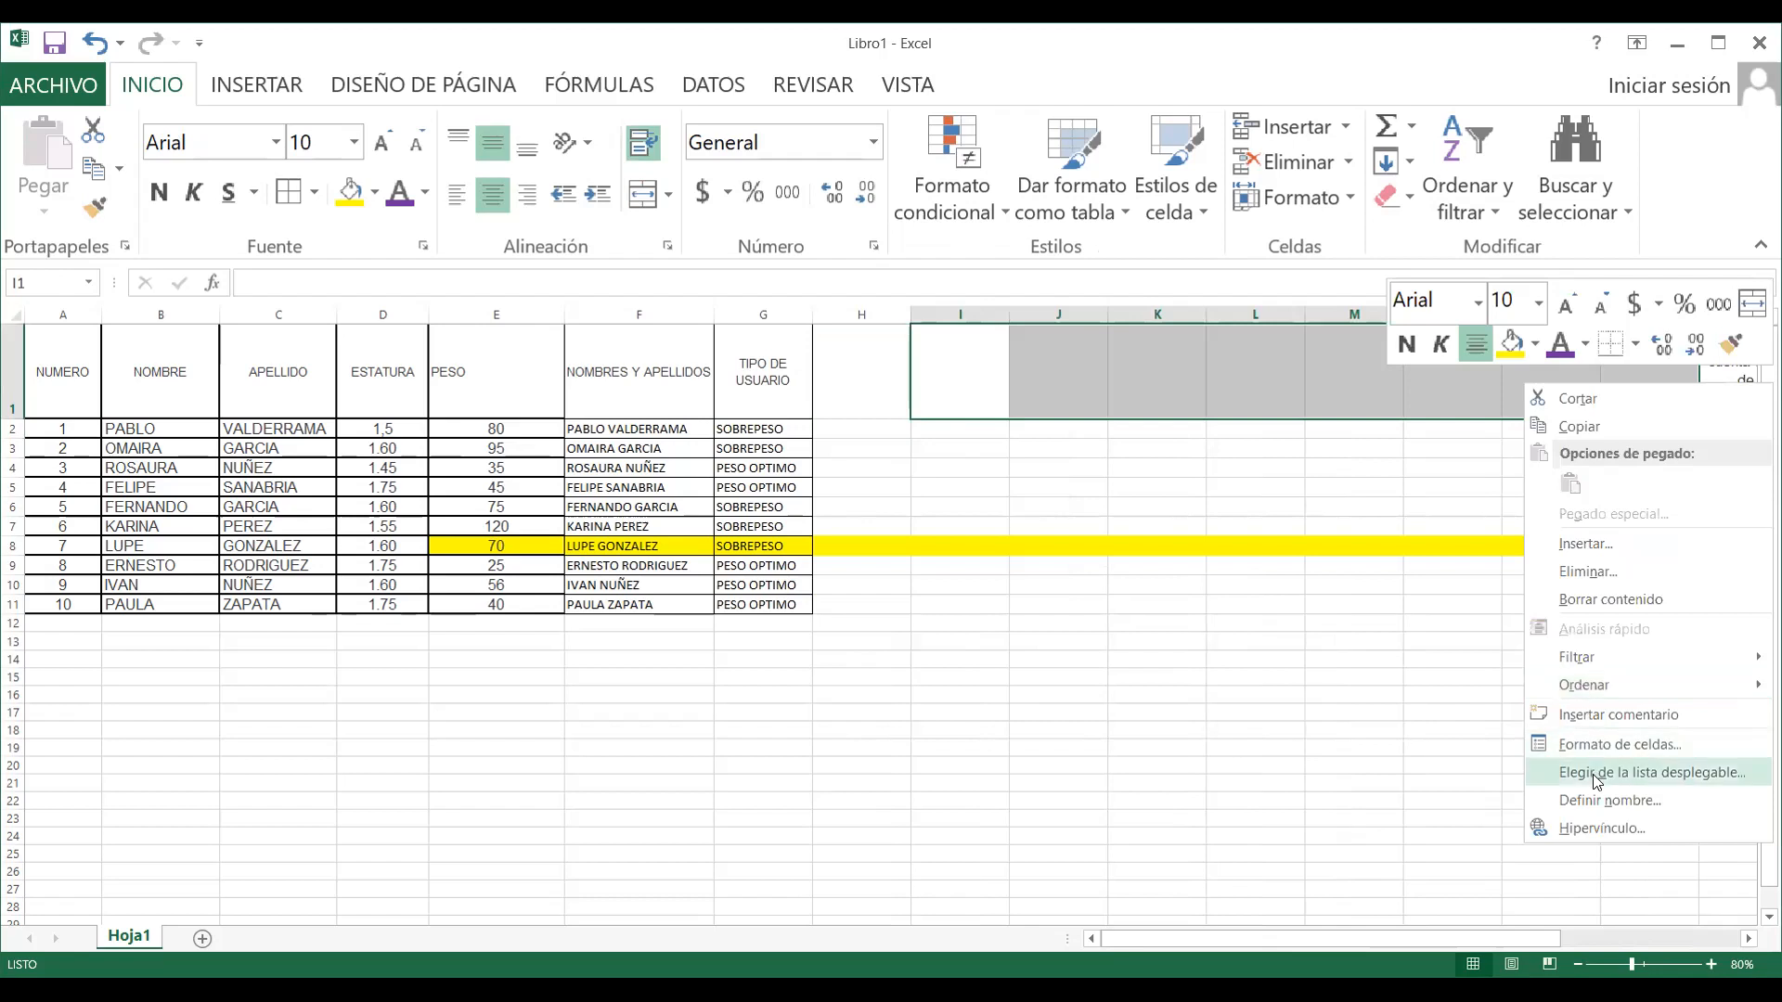
pyautogui.click(1589, 574)
pyautogui.click(1494, 605)
pyautogui.click(1559, 640)
pyautogui.click(1013, 532)
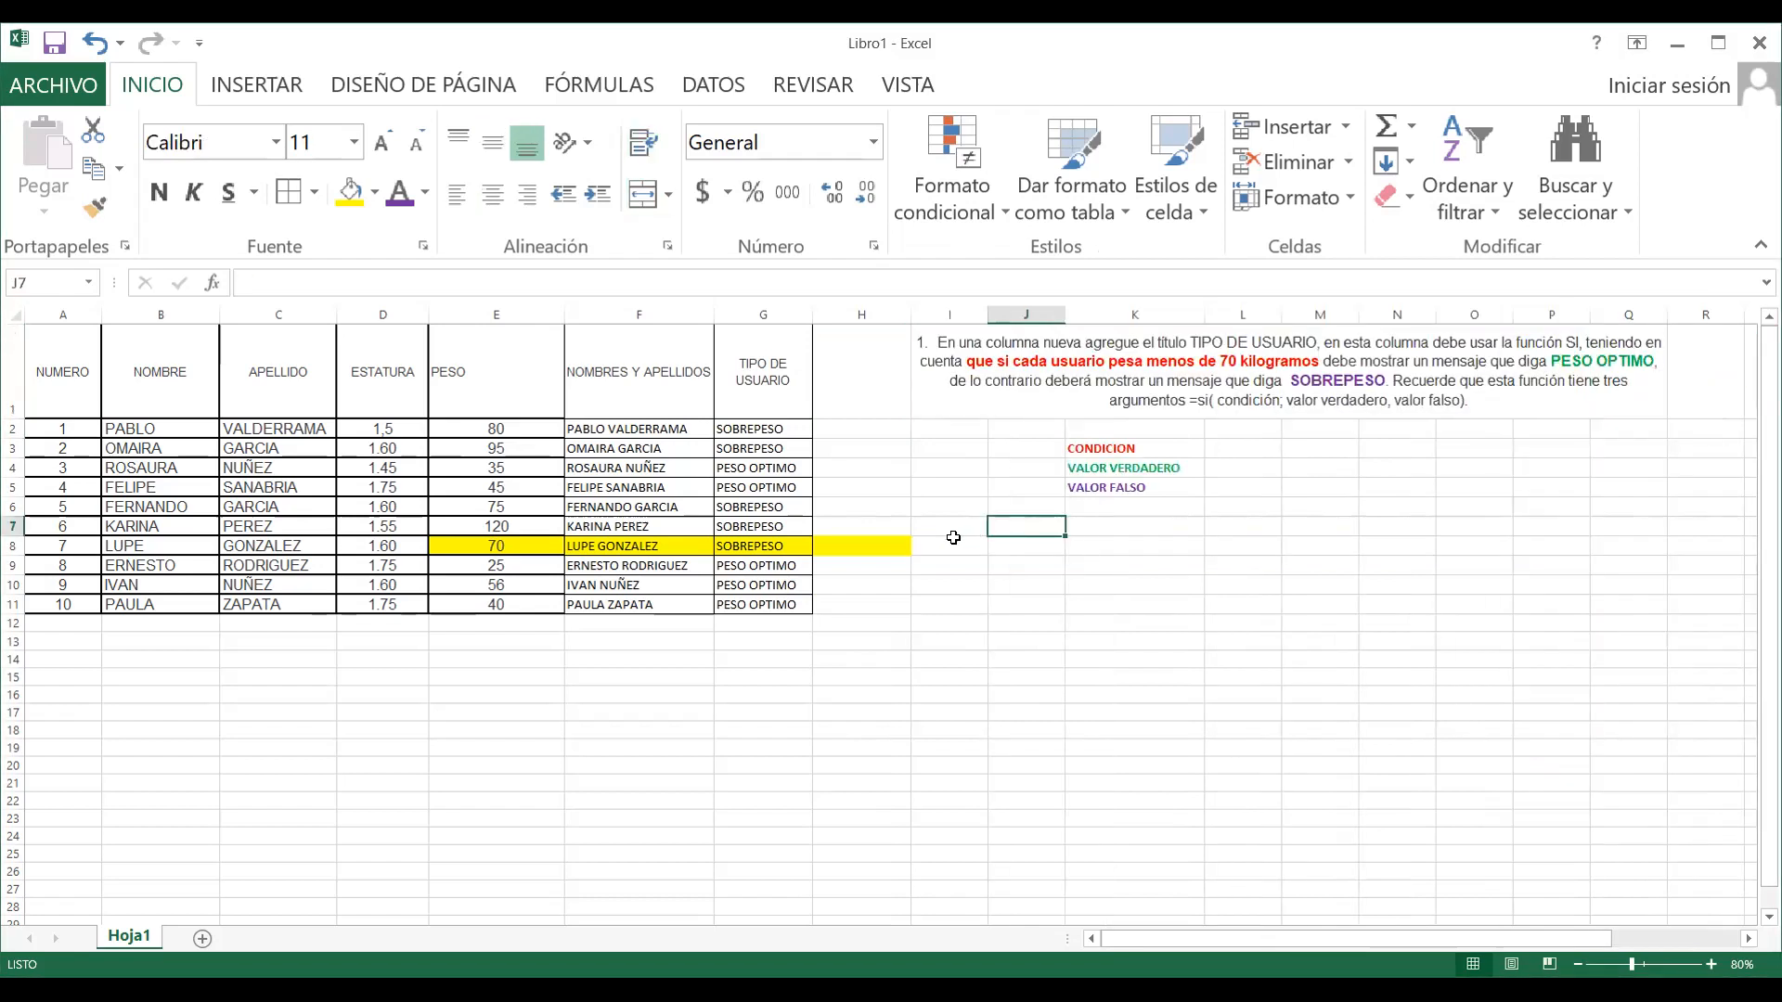
pyautogui.click(953, 527)
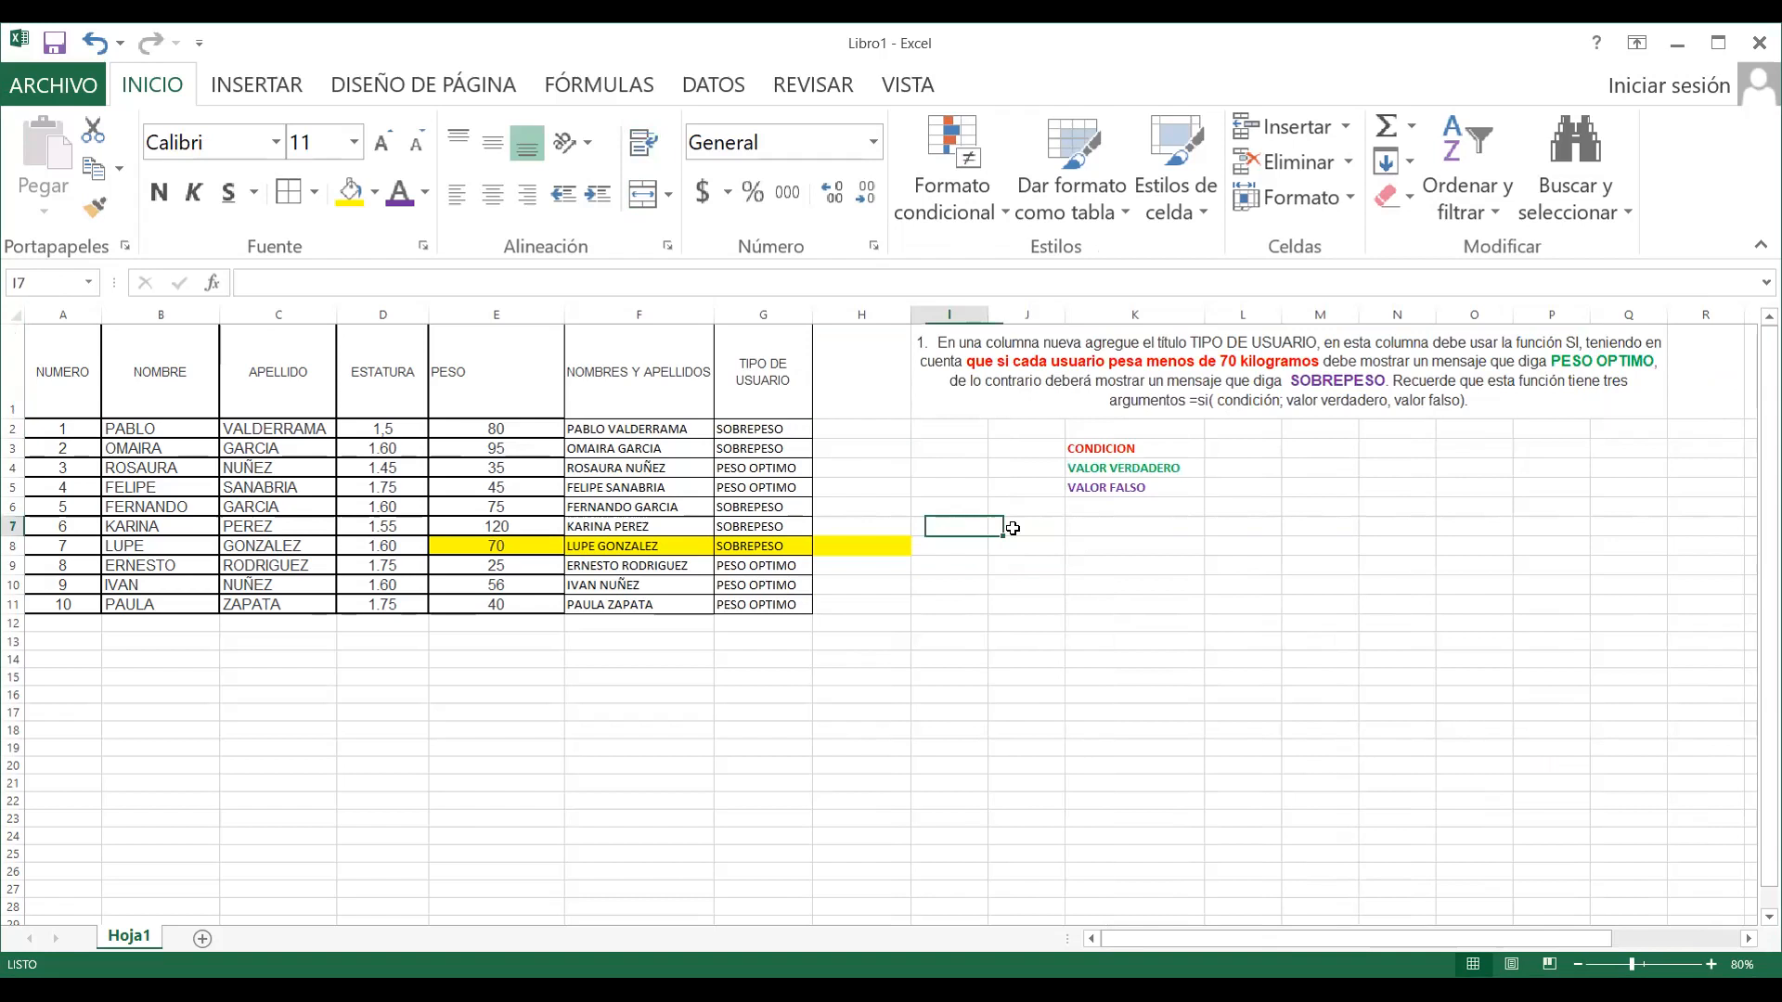
# Remove the yellow fill from cell H8
pyautogui.click(838, 353)
pyautogui.click(861, 546)
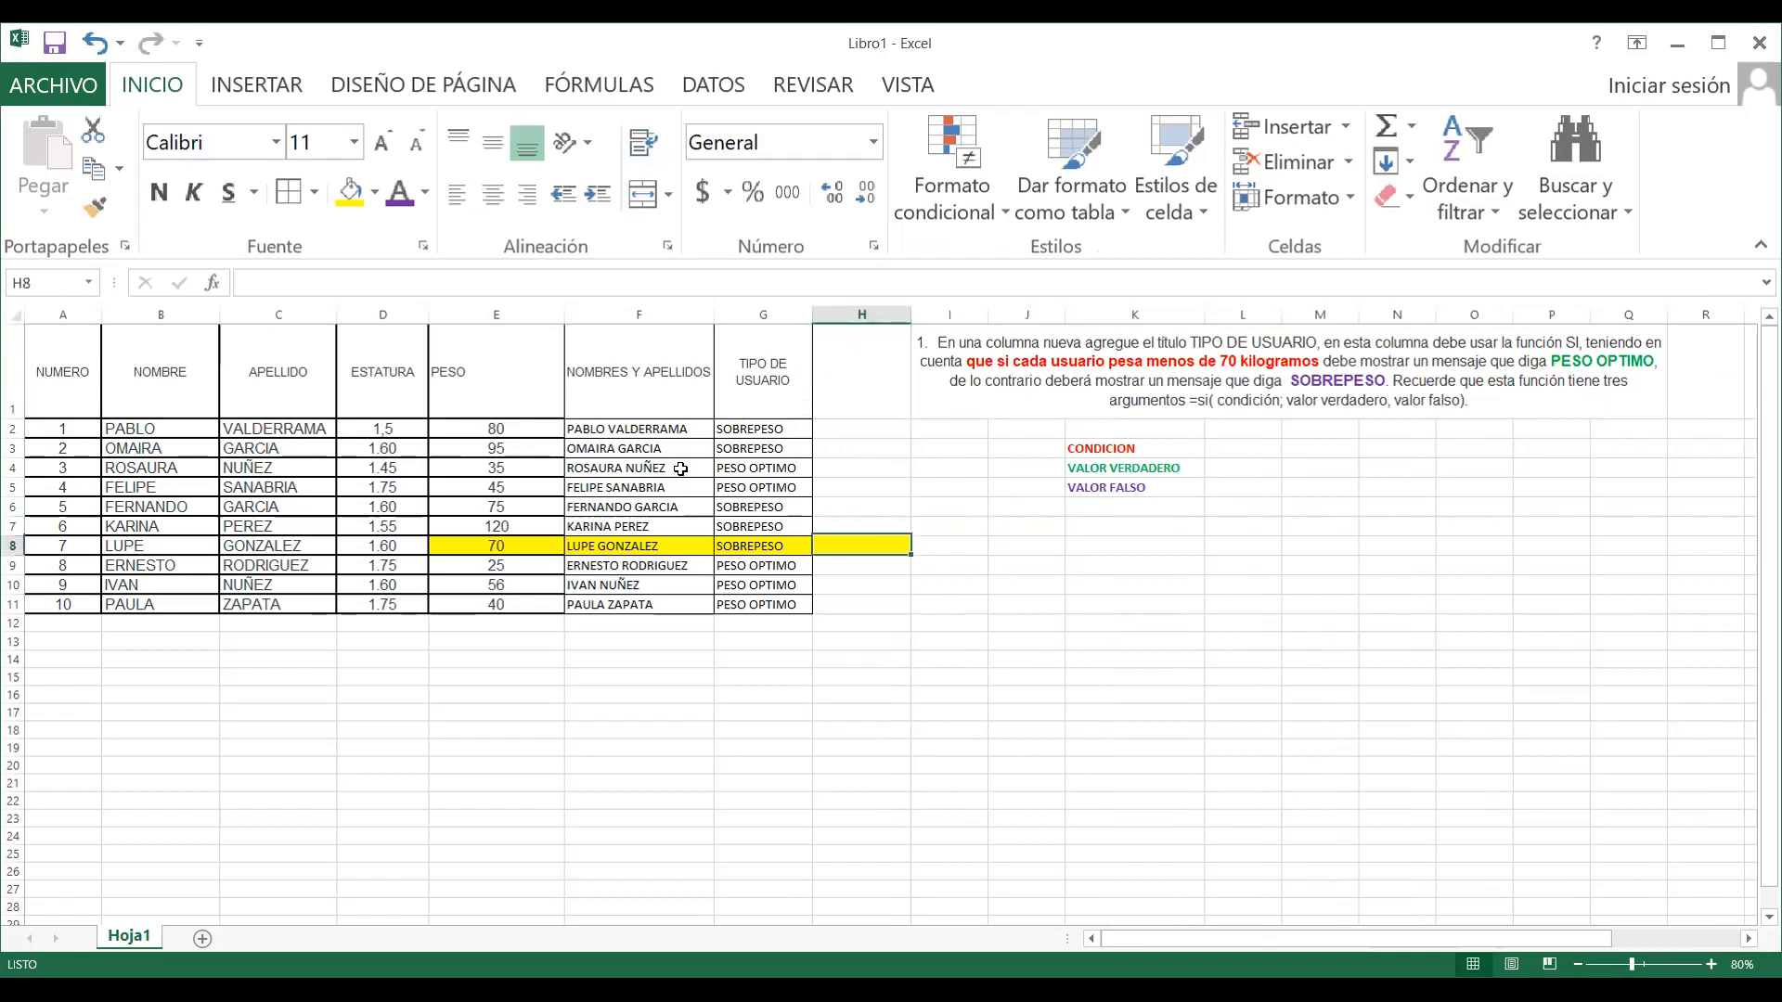
pyautogui.click(373, 200)
pyautogui.click(348, 257)
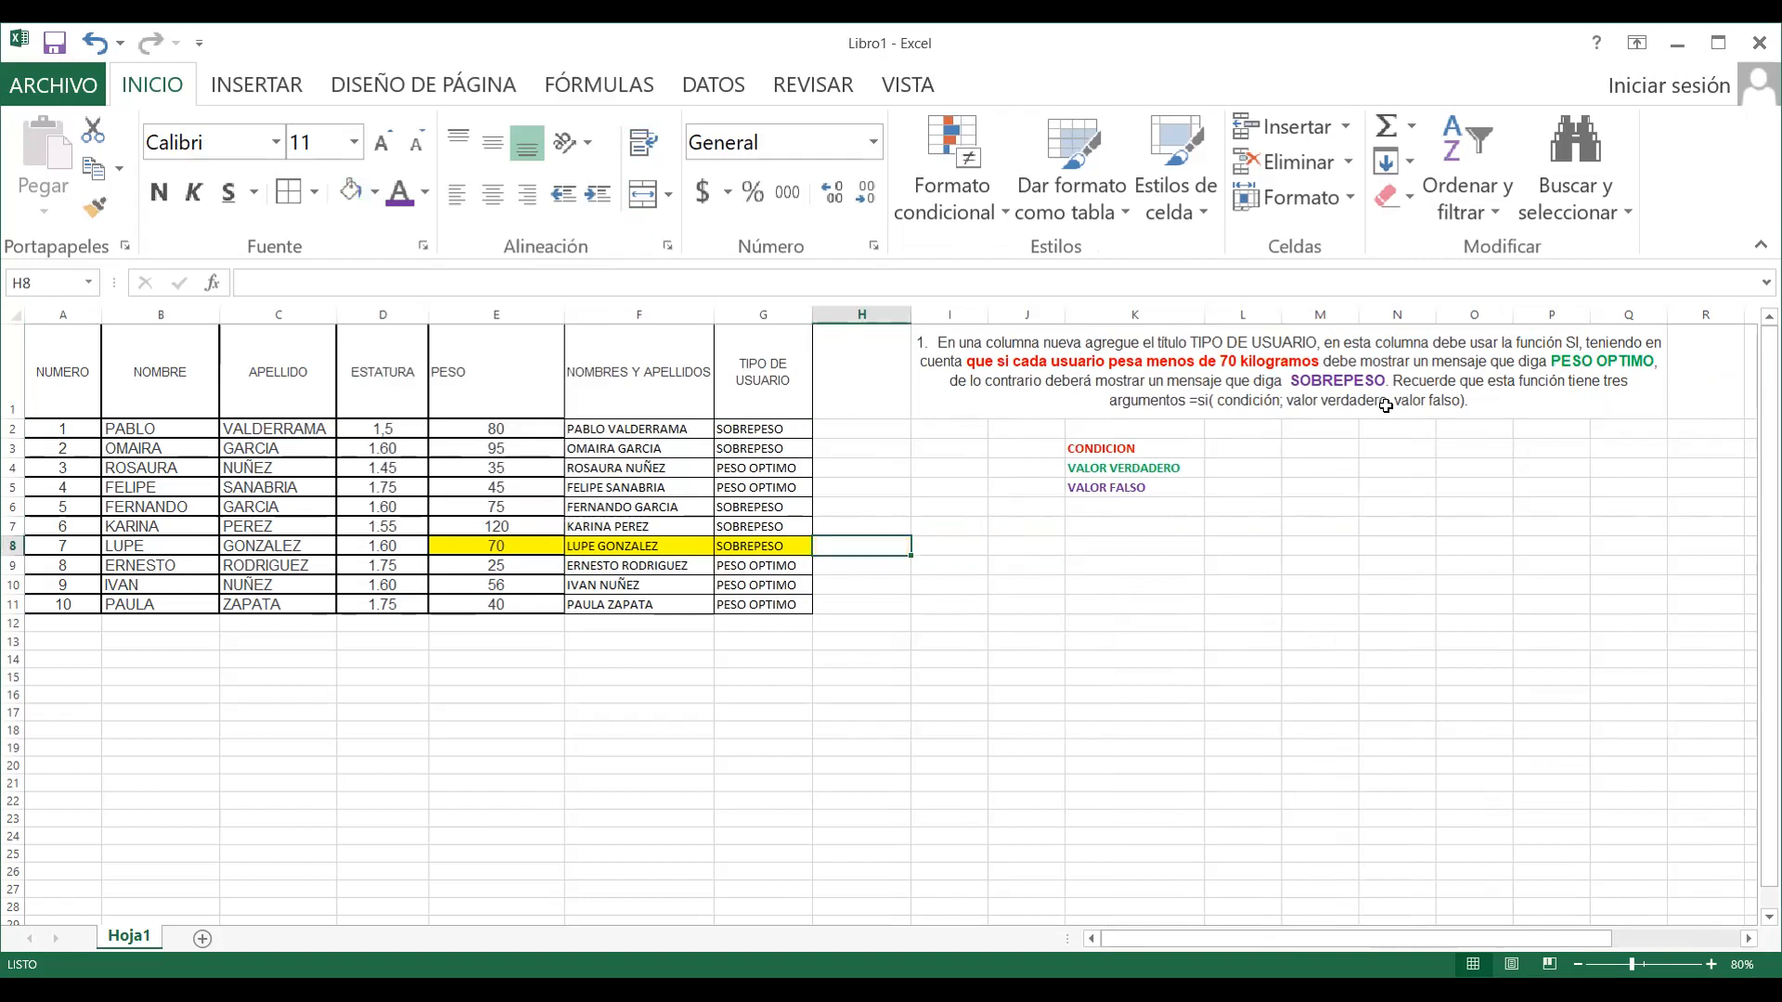
# Review the merged TIPO DE USUARIO instruction in I1 and the CONDICION, VALOR VERDADERO and VALOR FALSO labels in K3:K5
pyautogui.click(973, 364)
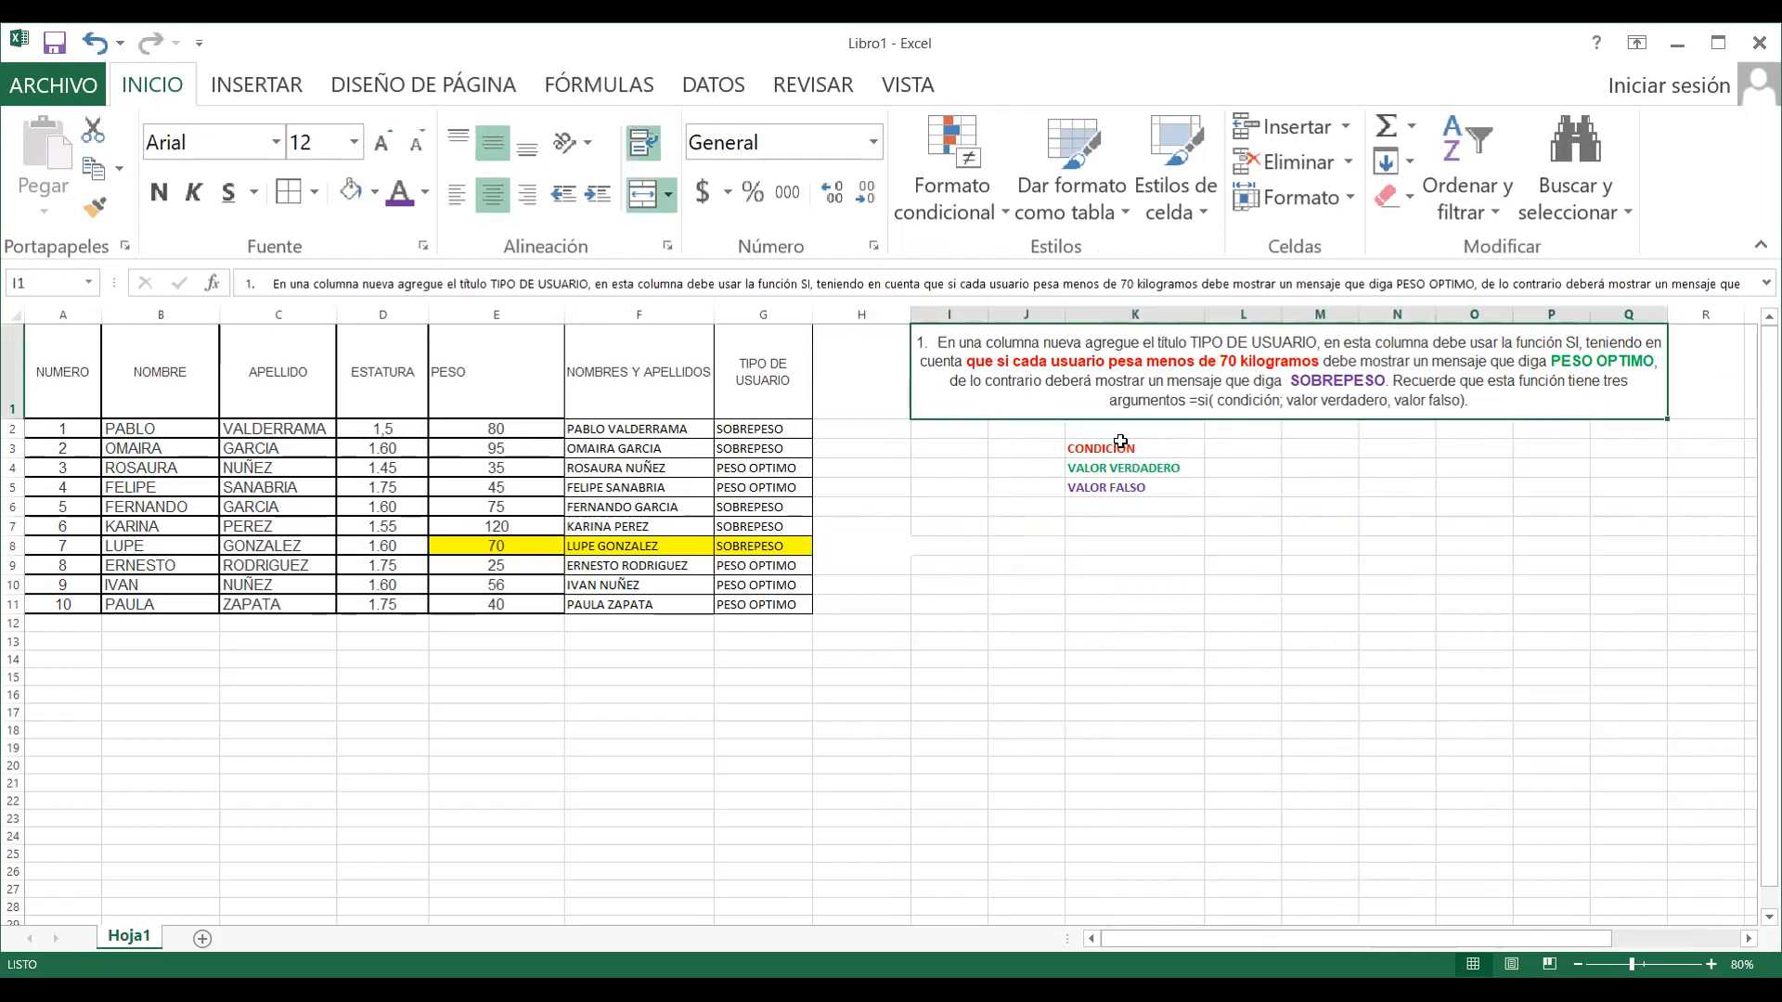
pyautogui.moveTo(1134, 447); pyautogui.dragTo(1132, 488)
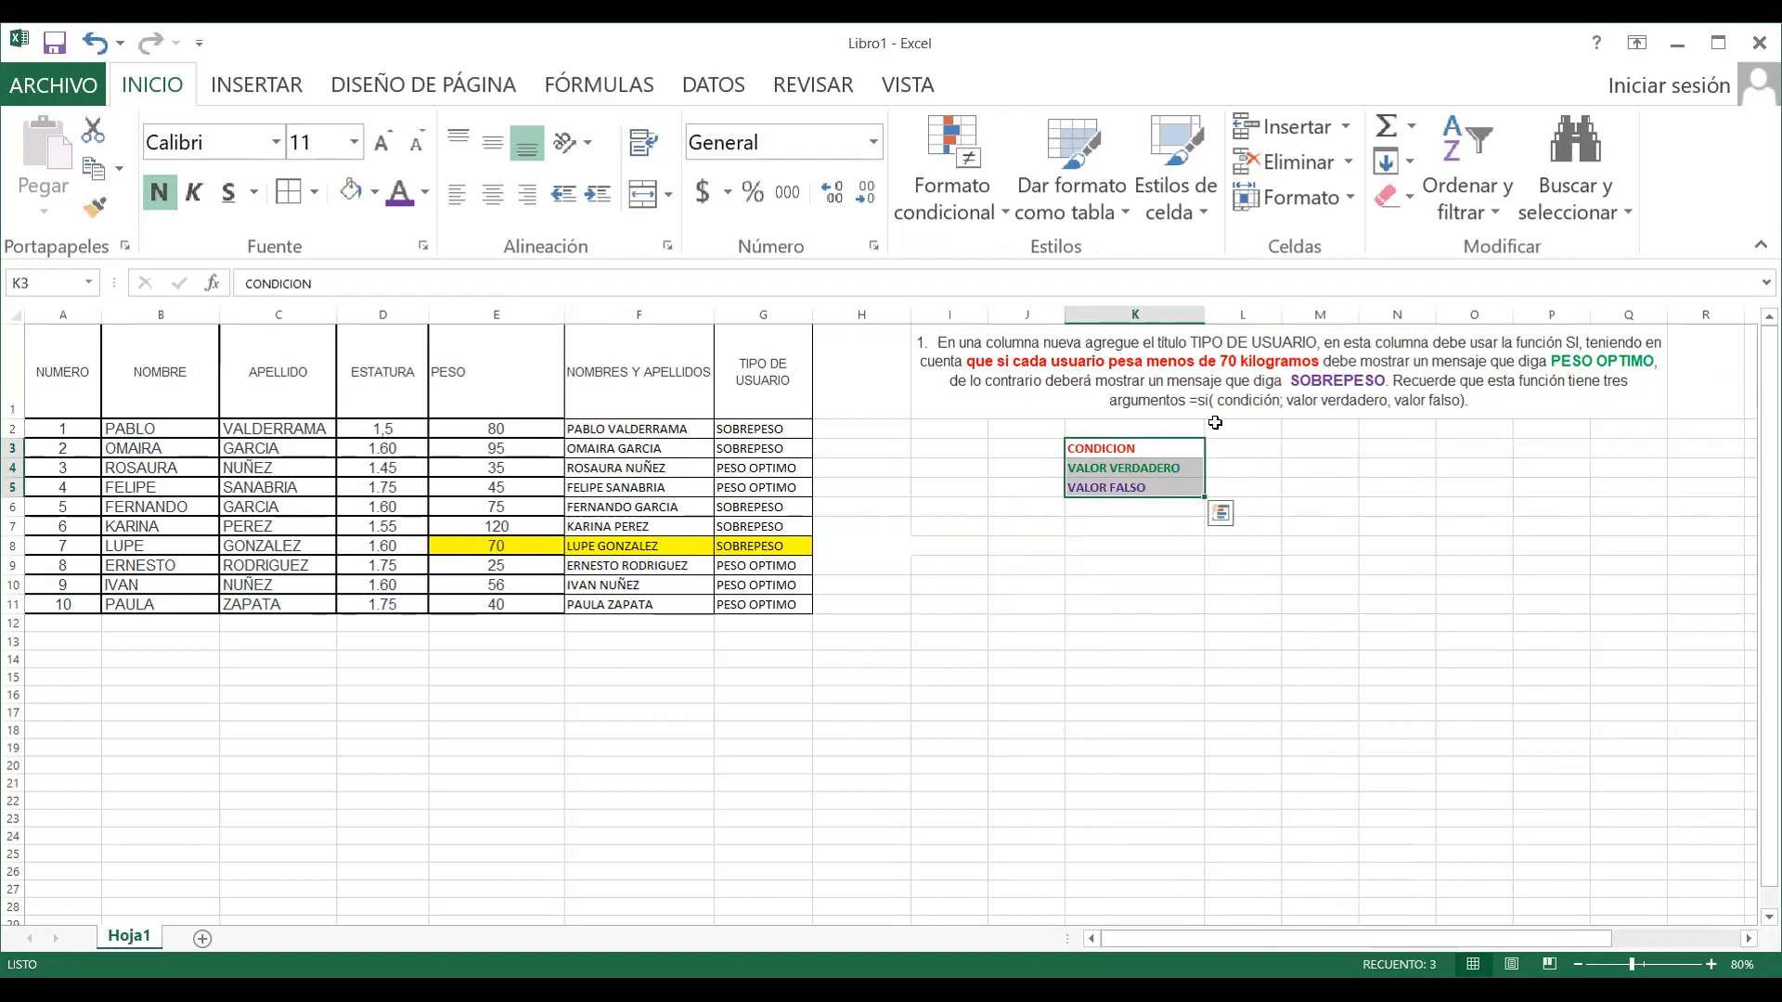
pyautogui.click(1272, 455)
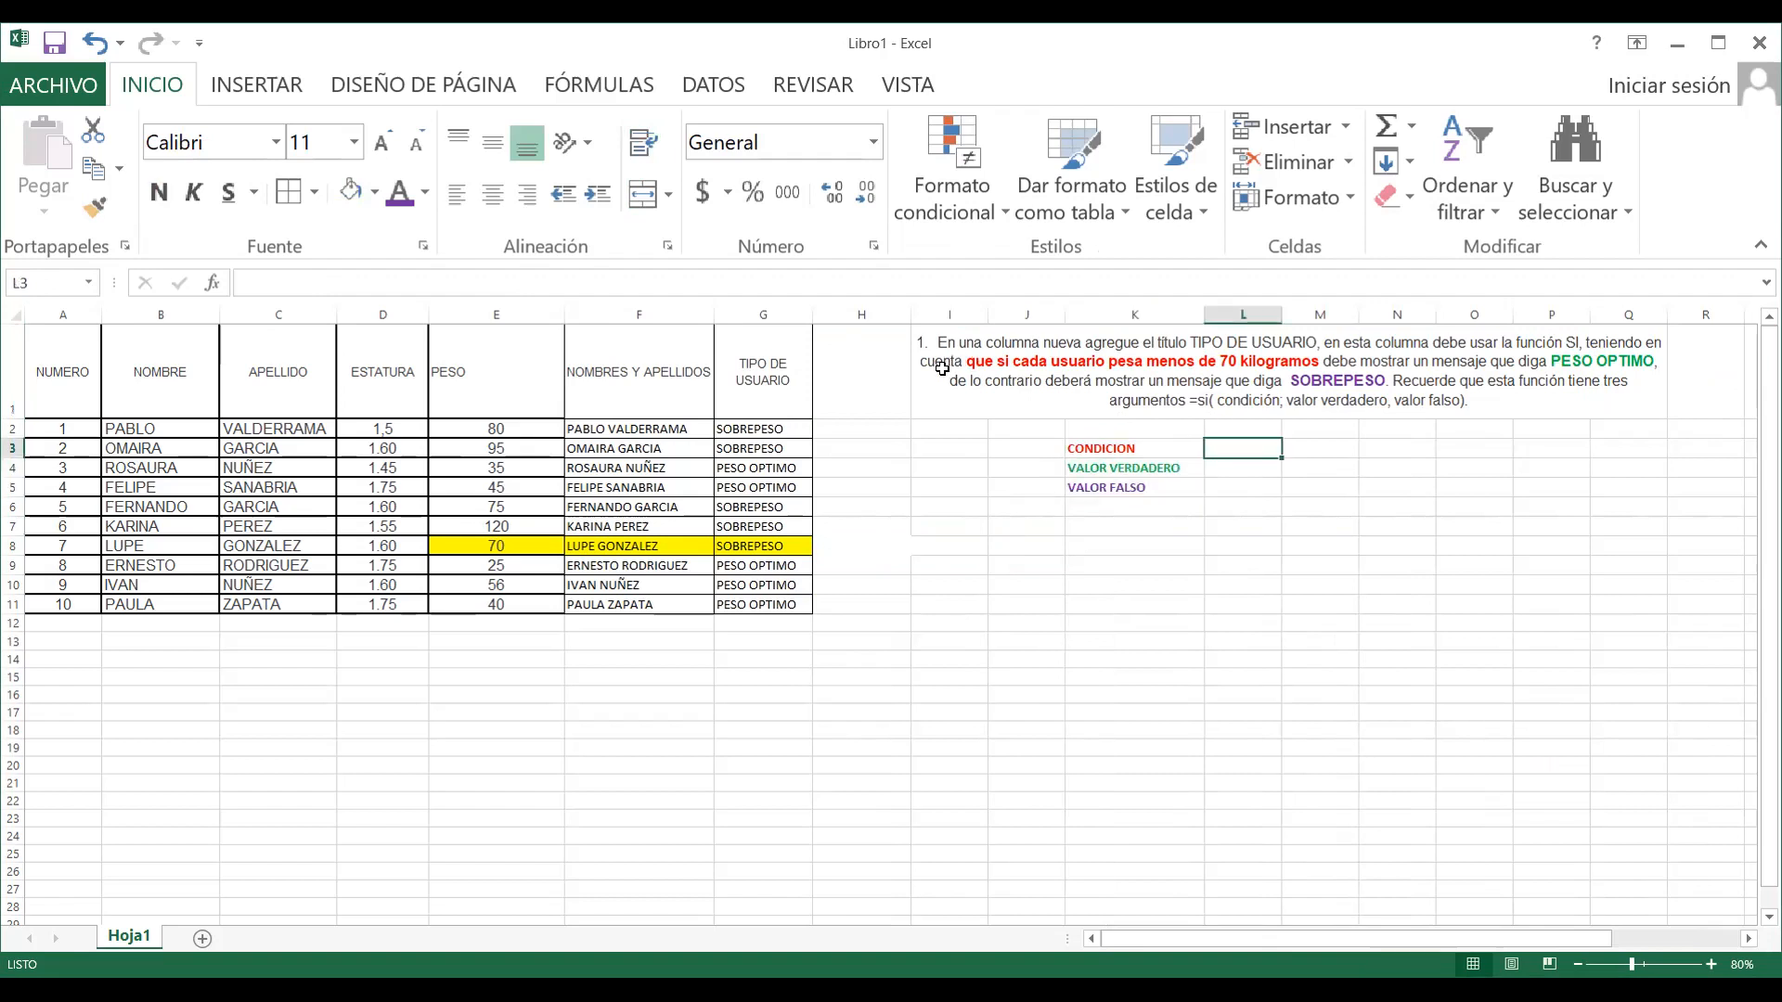
pyautogui.click(1027, 339)
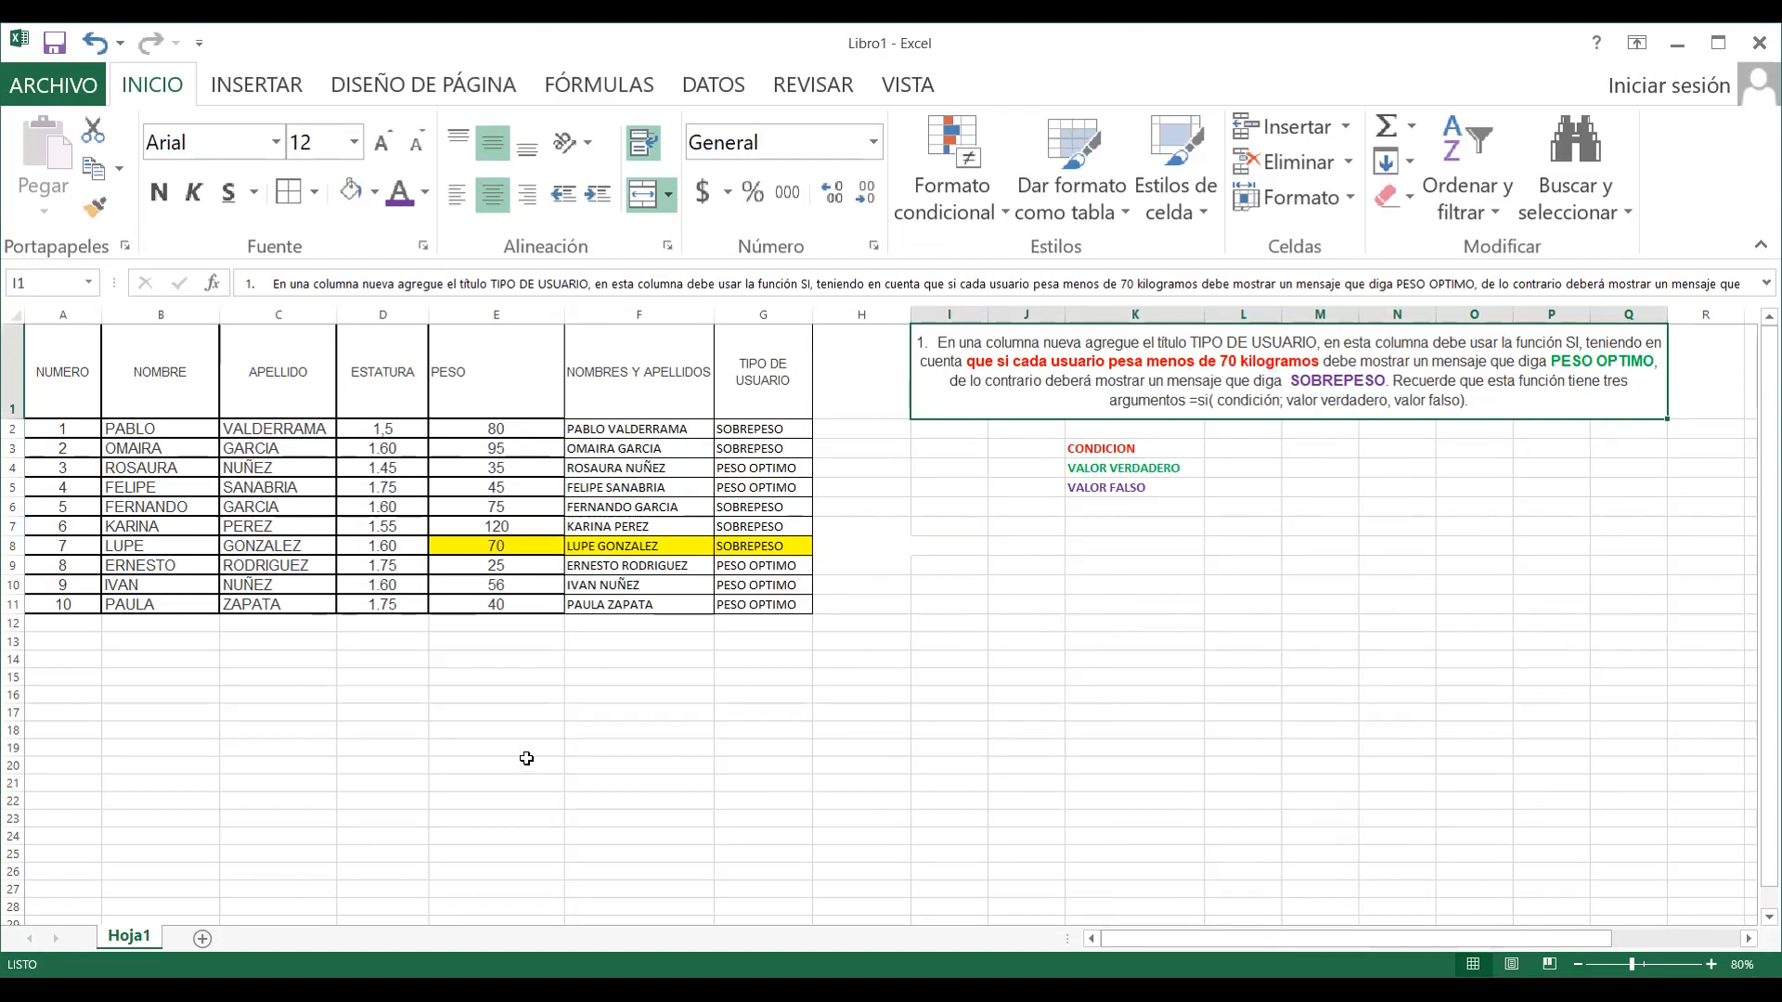
# Merge and center cells I7:Q7 below the VALOR FALSO label
pyautogui.moveTo(964, 525); pyautogui.dragTo(1607, 521)
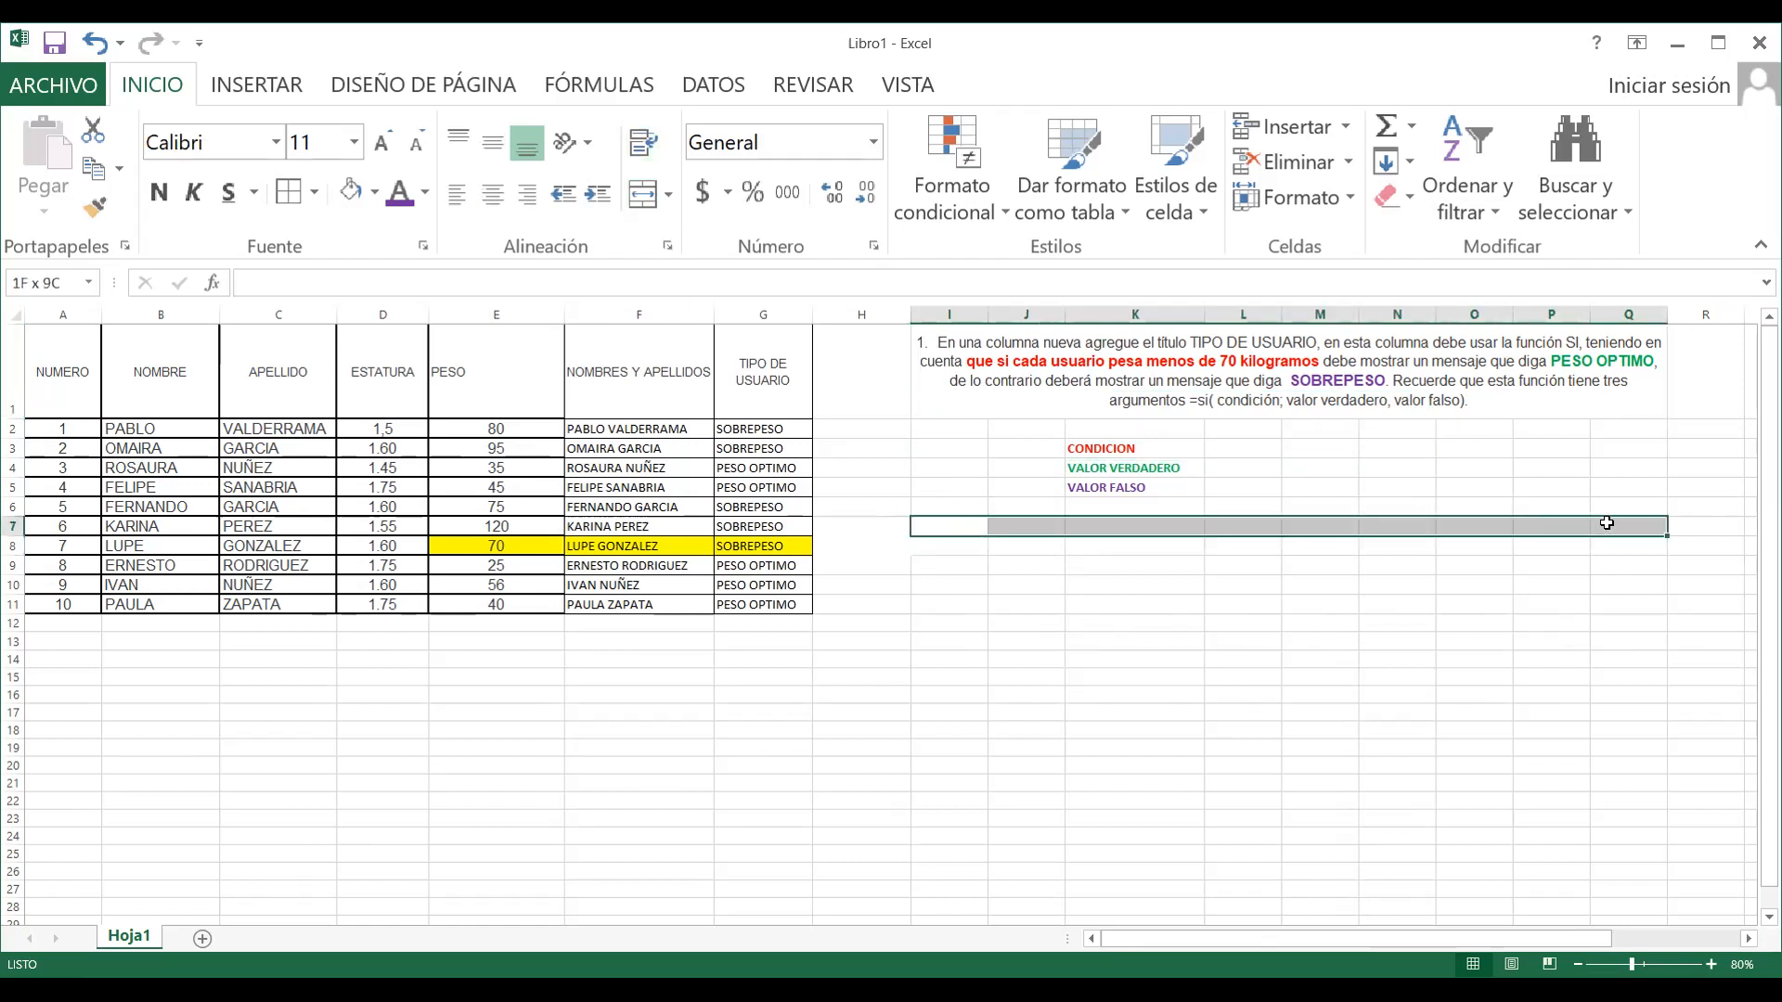
pyautogui.click(650, 193)
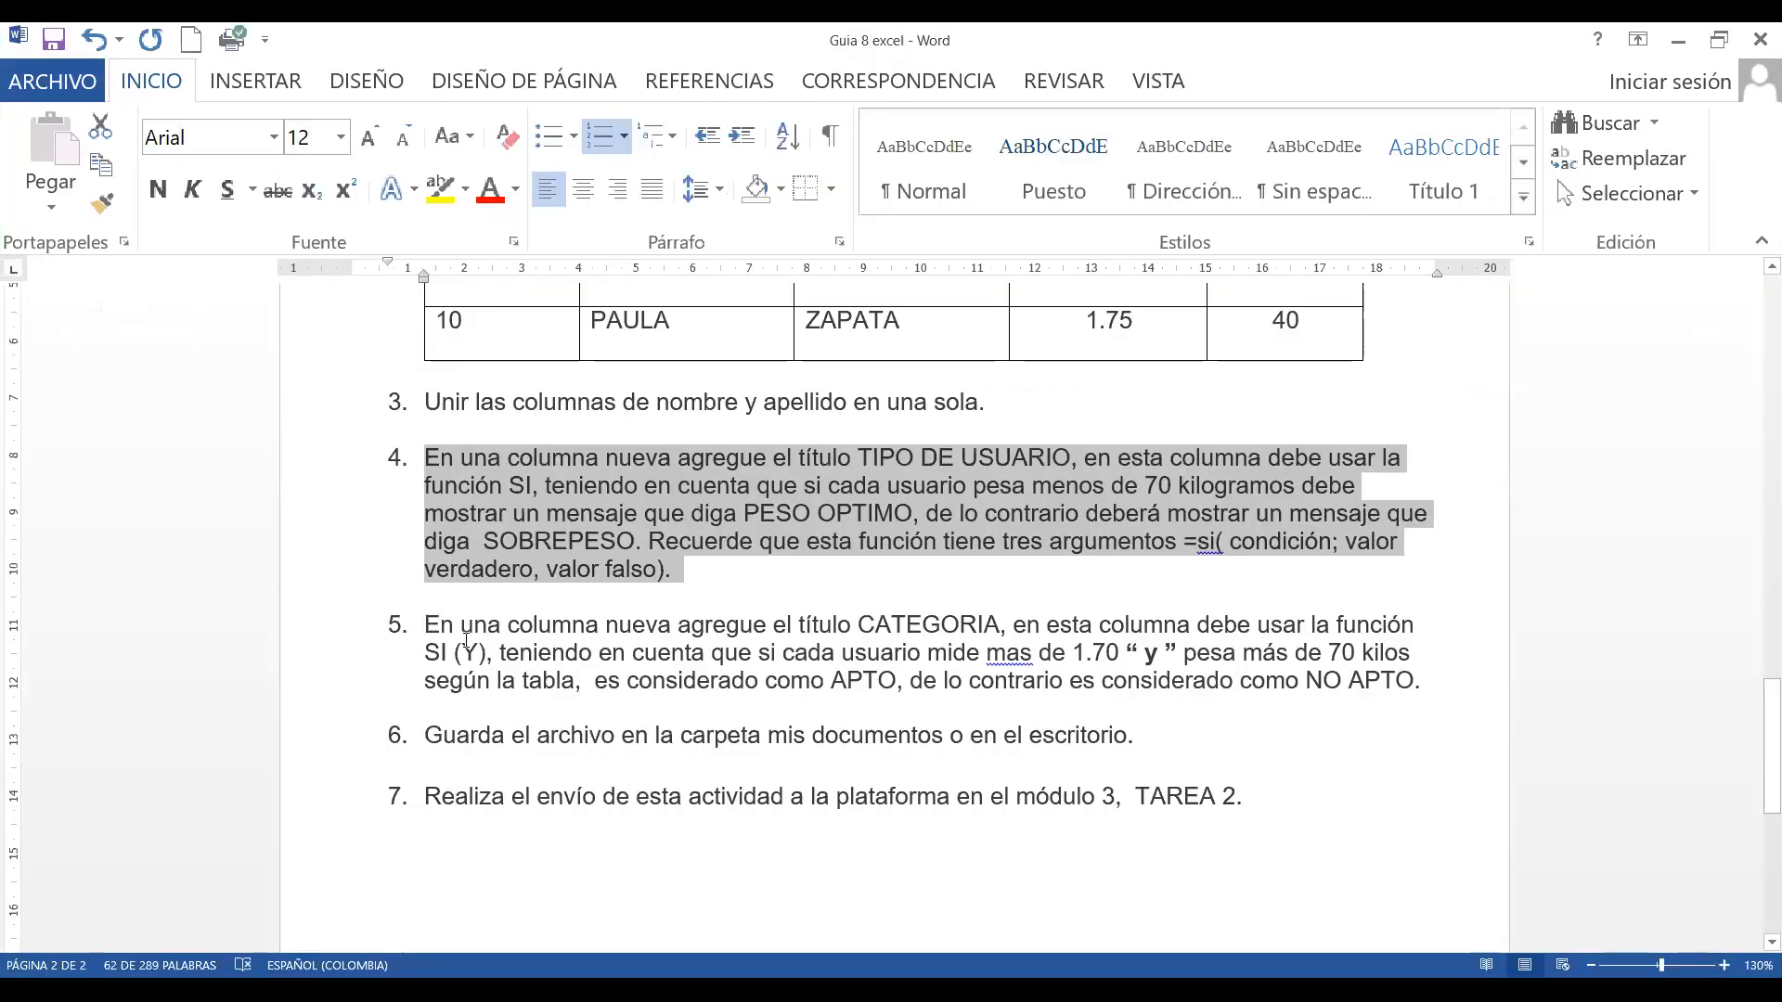
# Copy the item 5 instruction about the CATEGORIA column from the Guia 8 excel Word document and return to the Excel workbook
pyautogui.moveTo(425, 624); pyautogui.dragTo(1414, 680)
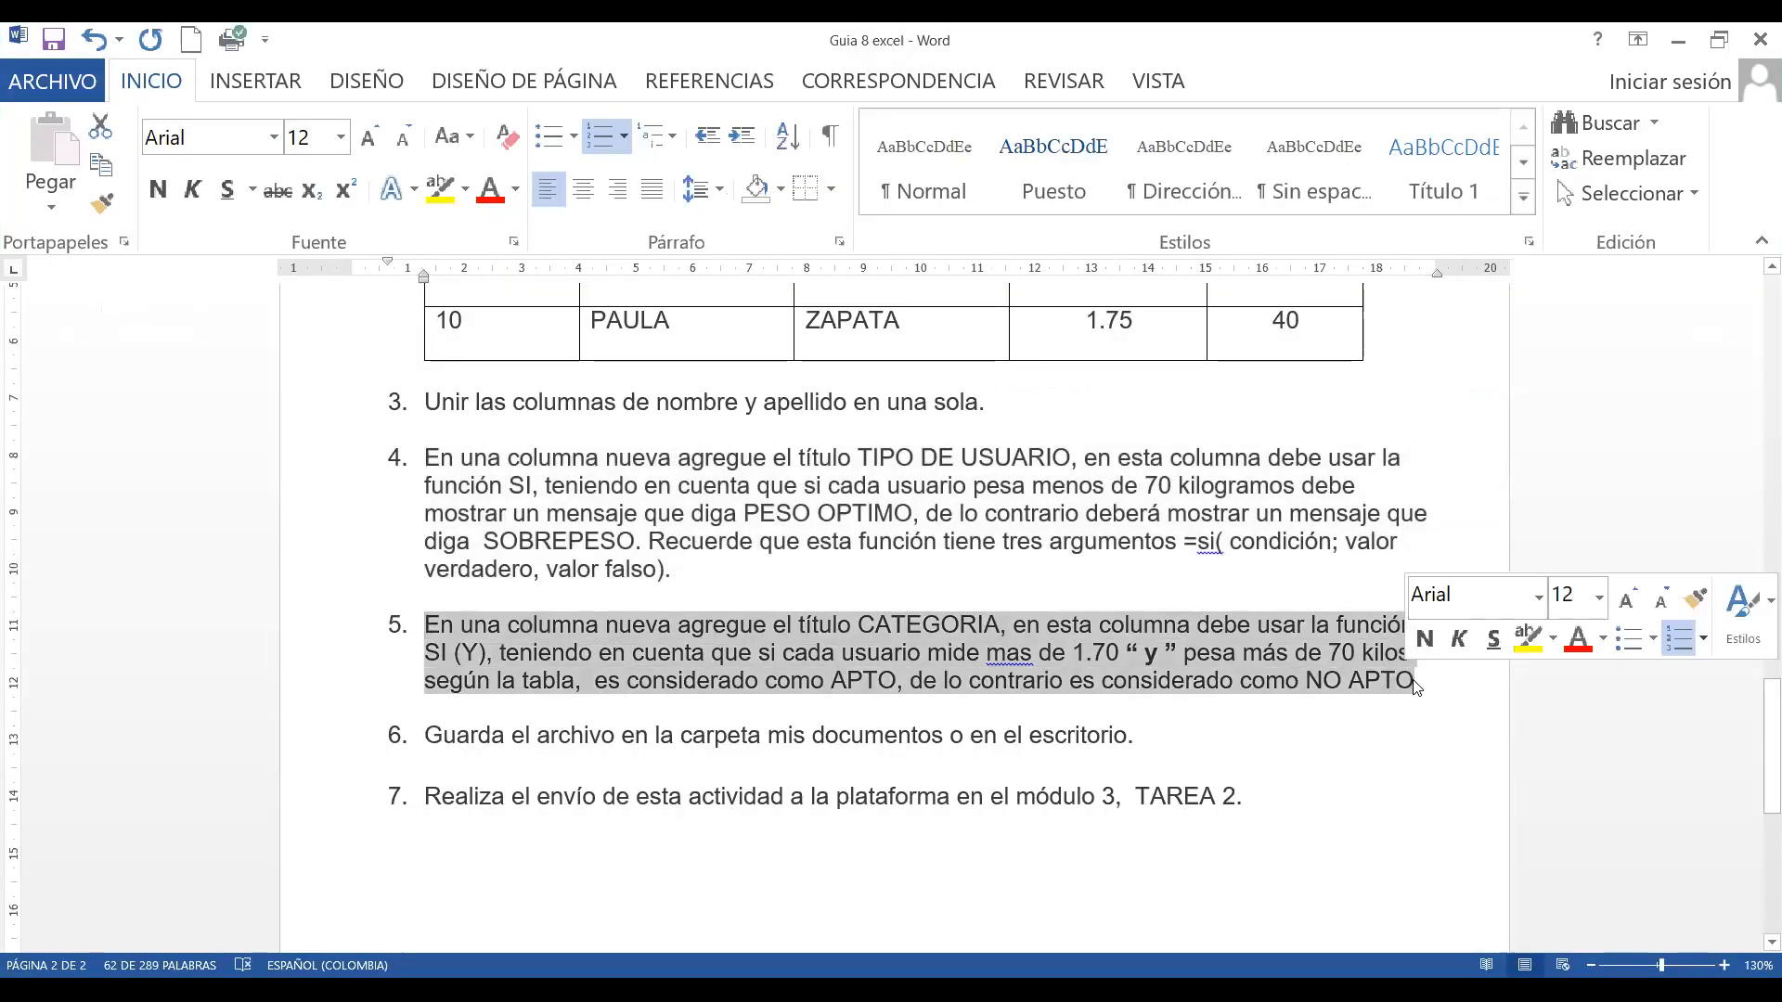
pyautogui.rightClick(718, 644)
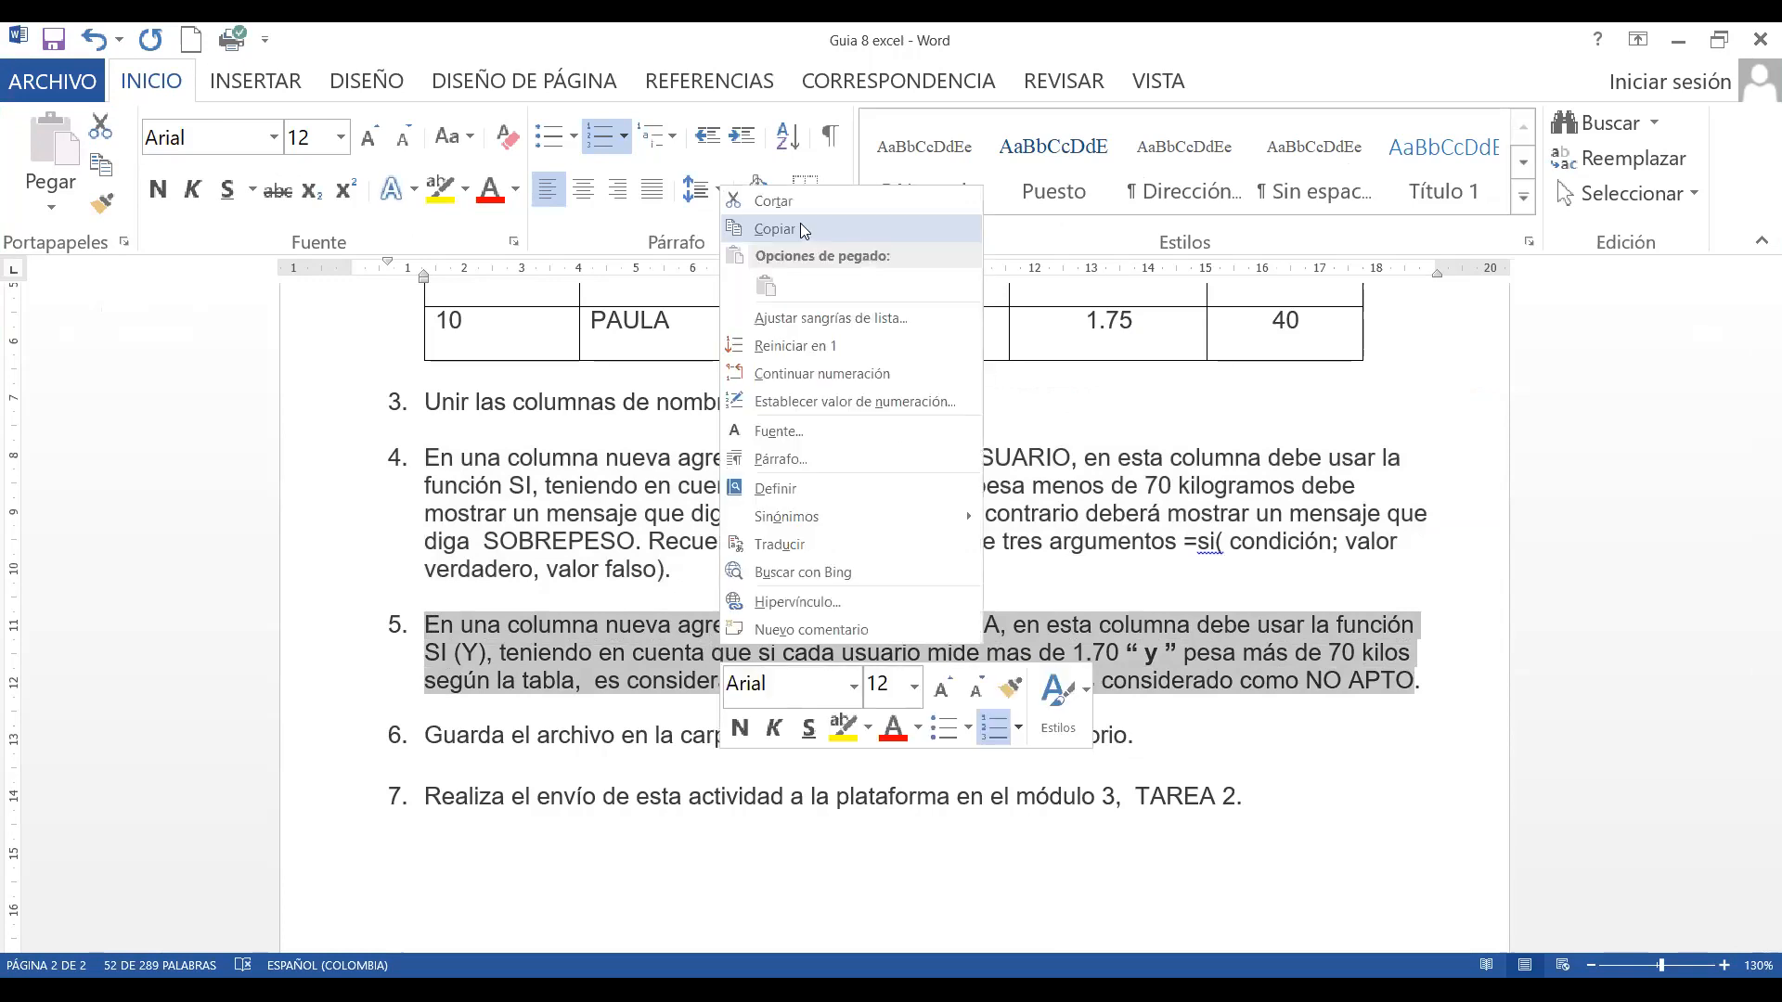
pyautogui.click(800, 223)
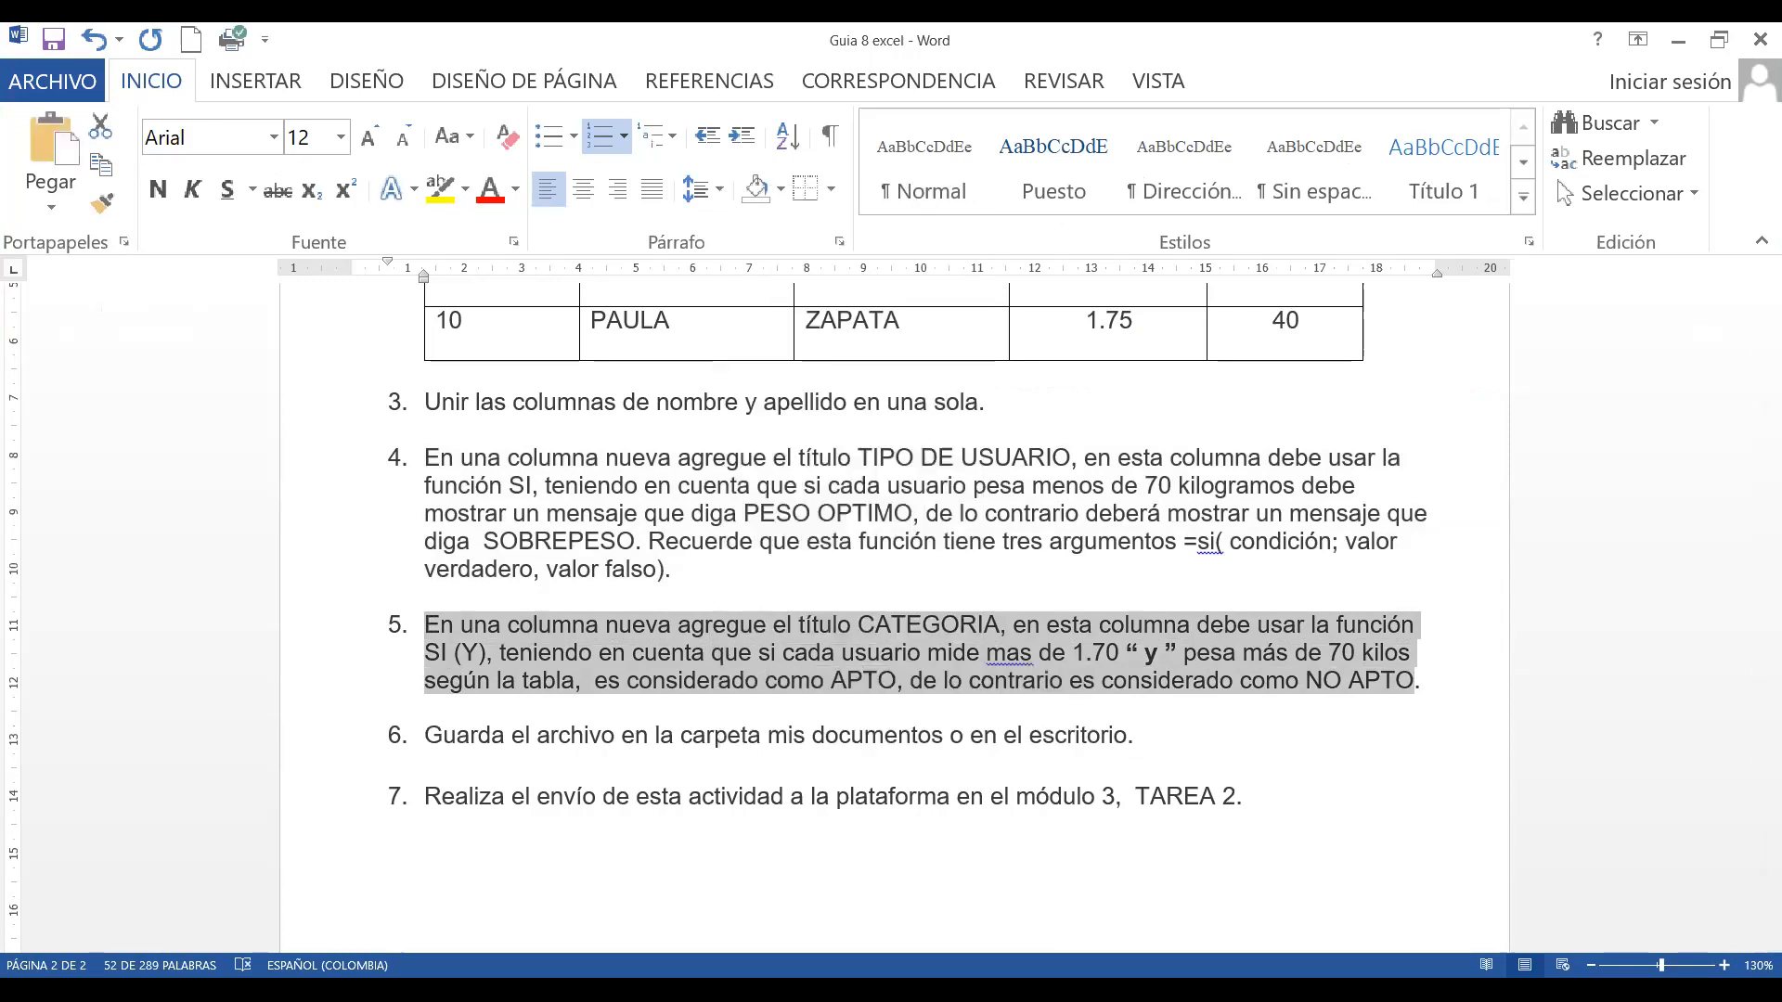
pyautogui.hotkey('alt', 'Tab')
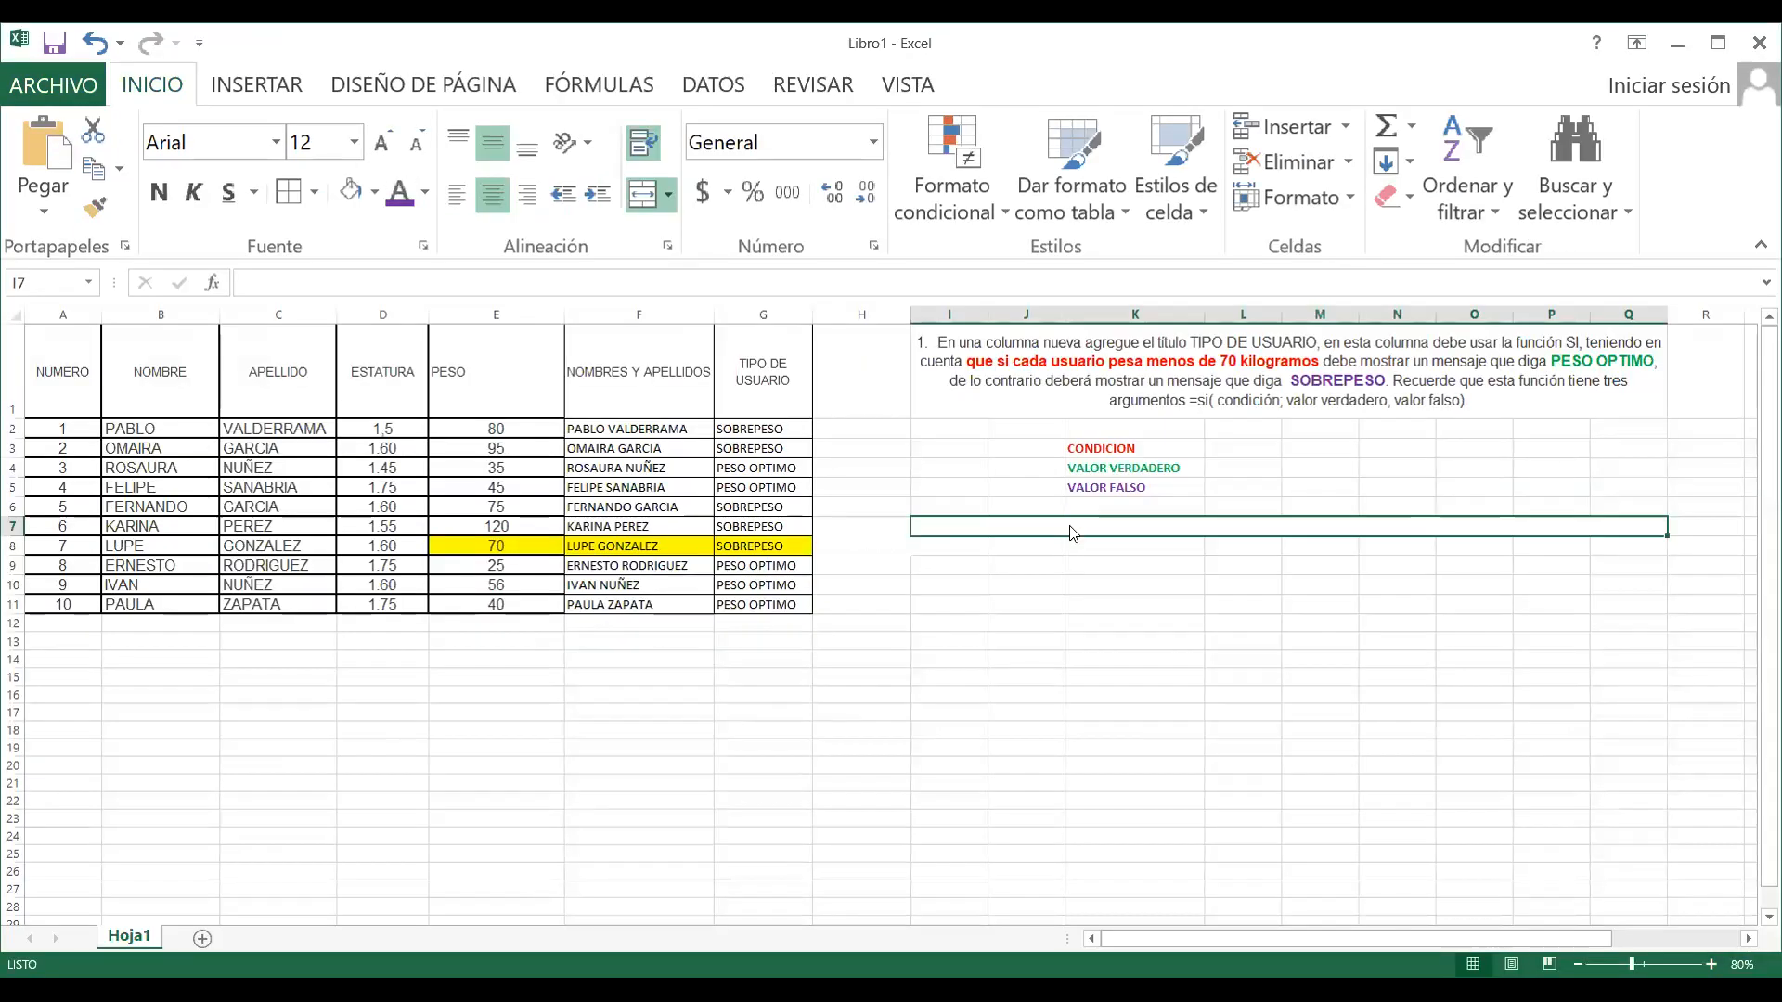
# Try to paste the copied CATEGORIA instruction into the merged cell I7:Q7
pyautogui.hotkey('ctrl', 'v')
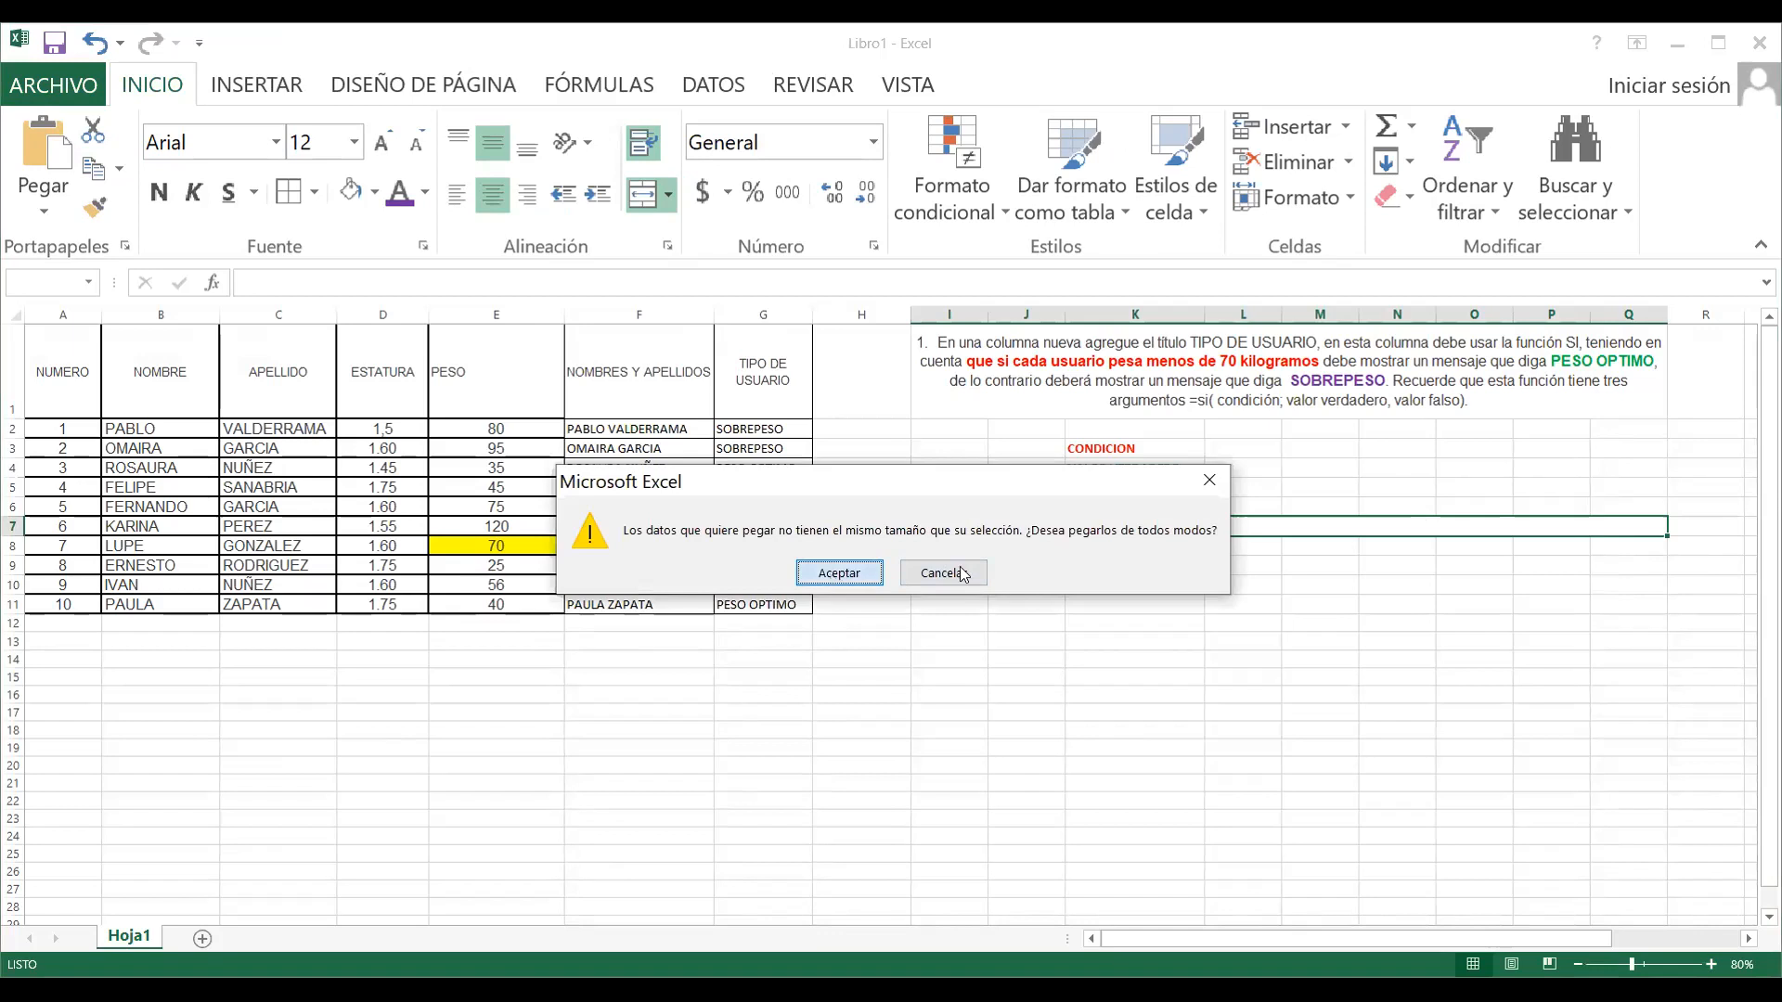
pyautogui.press('Return')
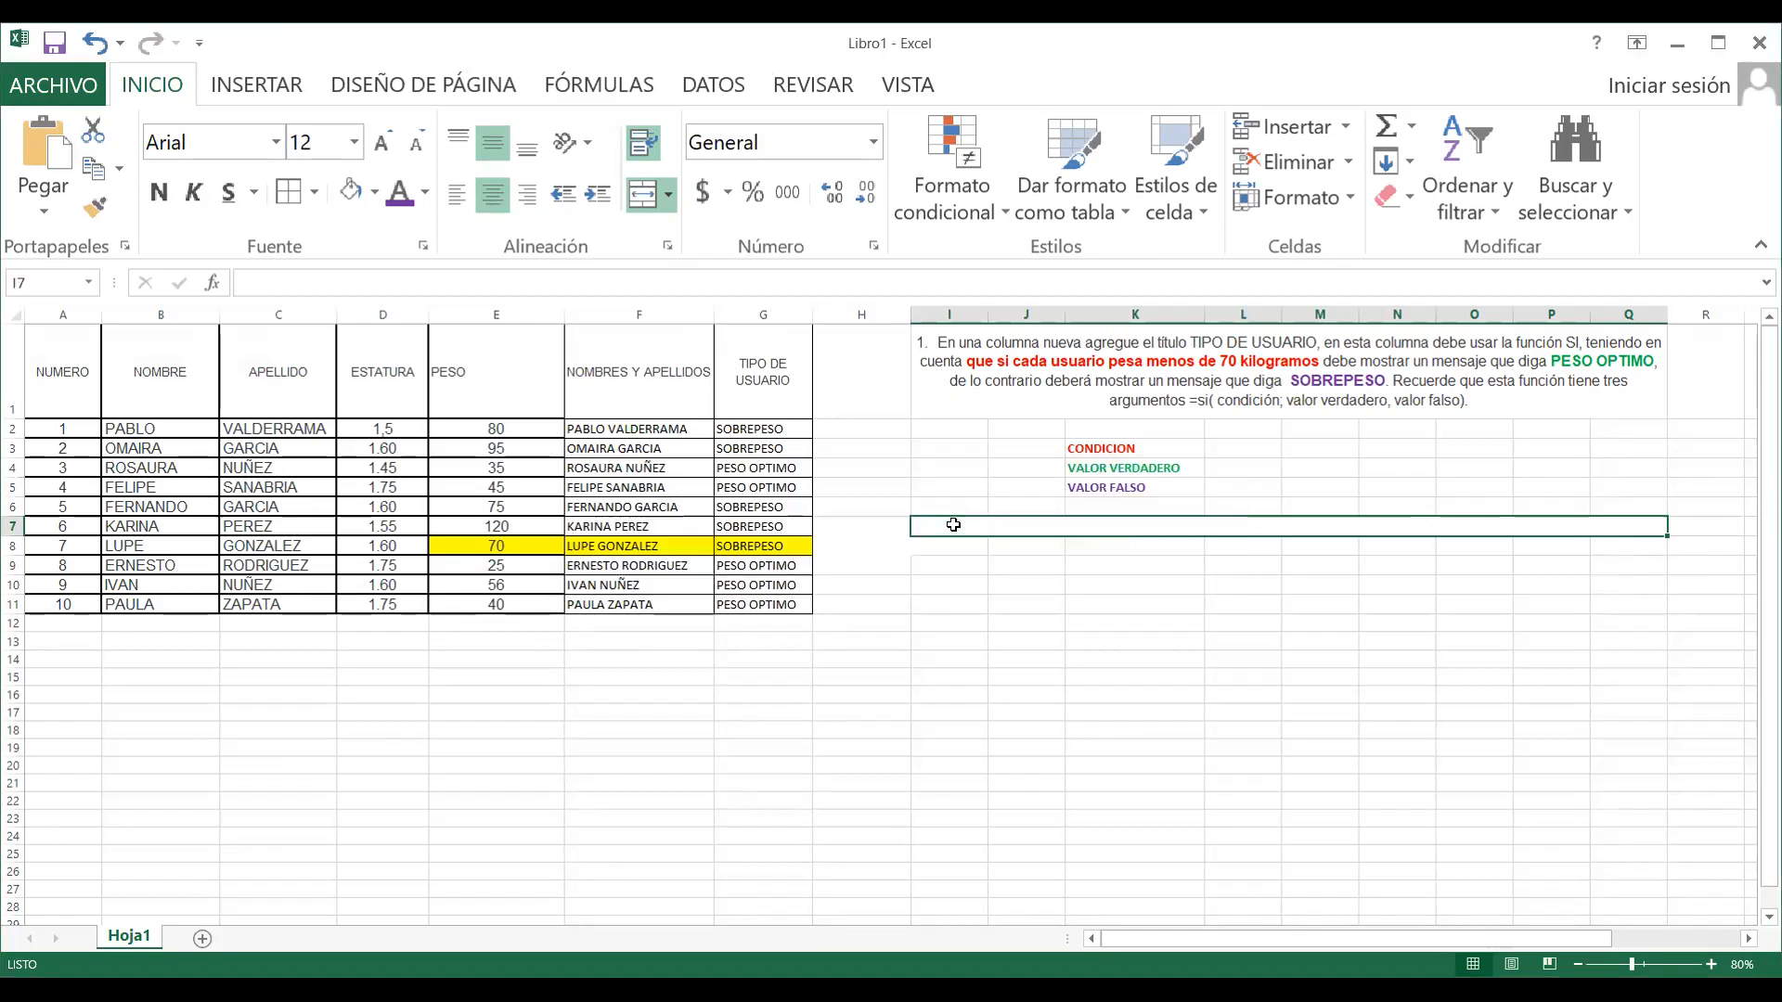
pyautogui.rightClick(955, 527)
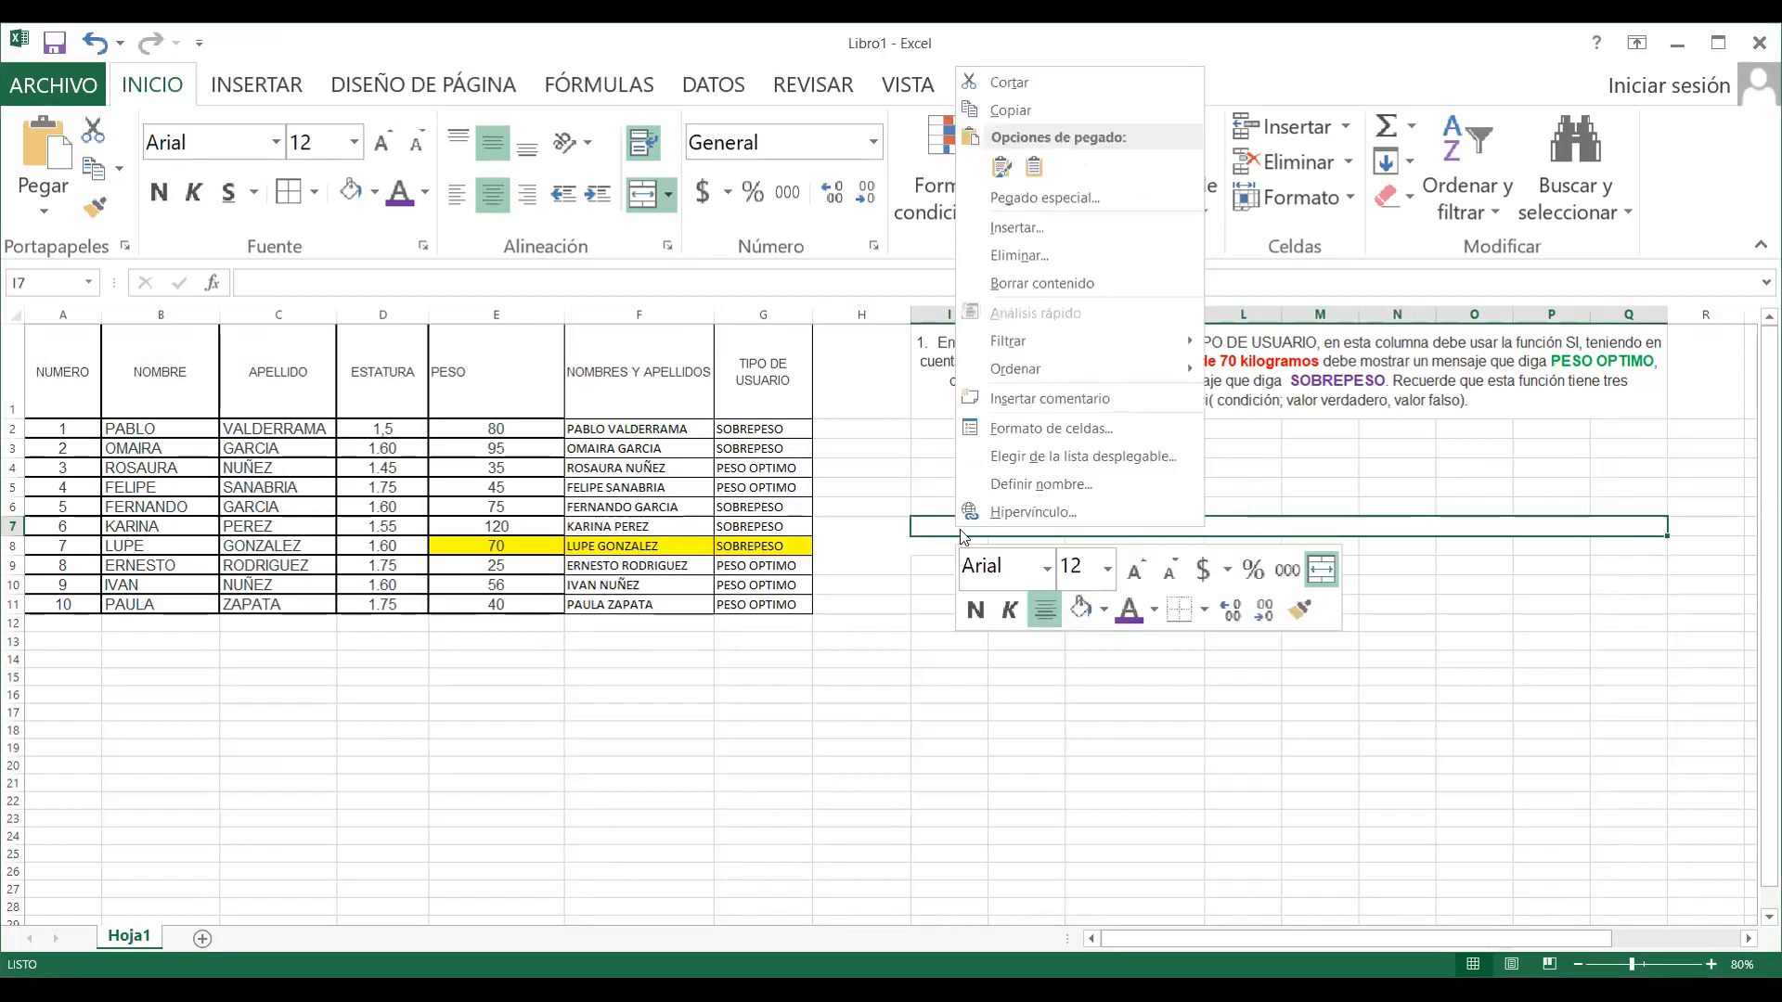
pyautogui.click(1000, 166)
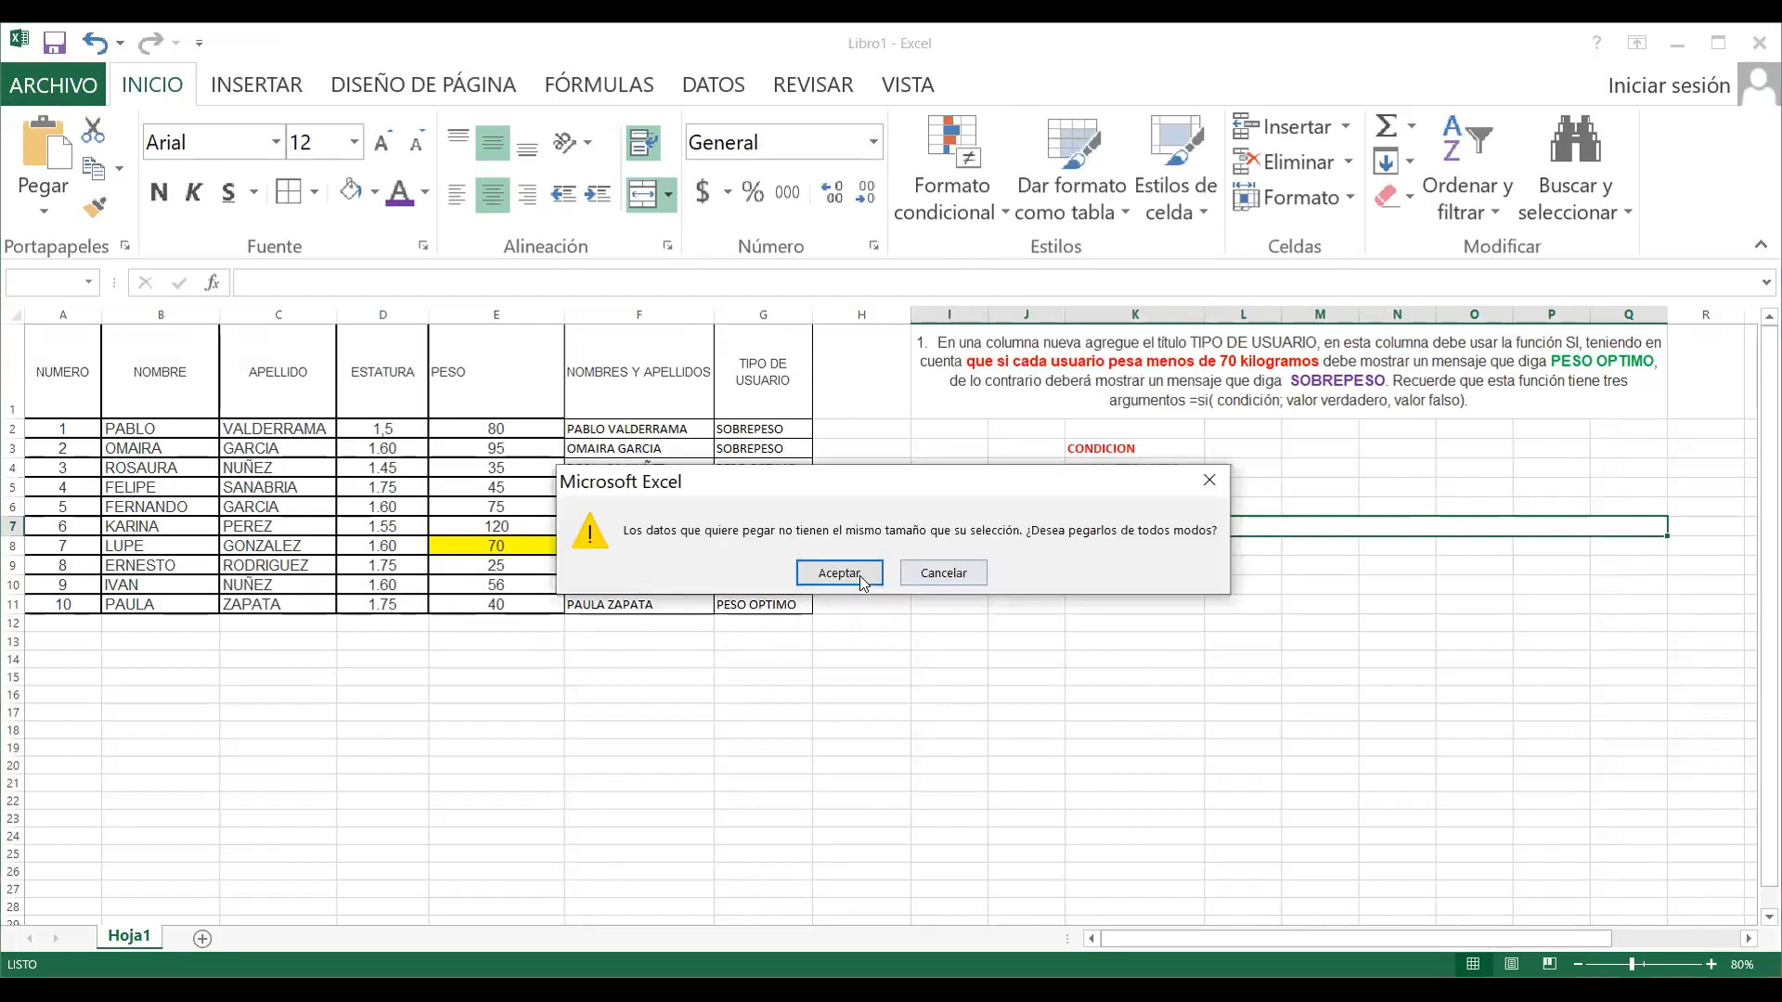
pyautogui.click(859, 574)
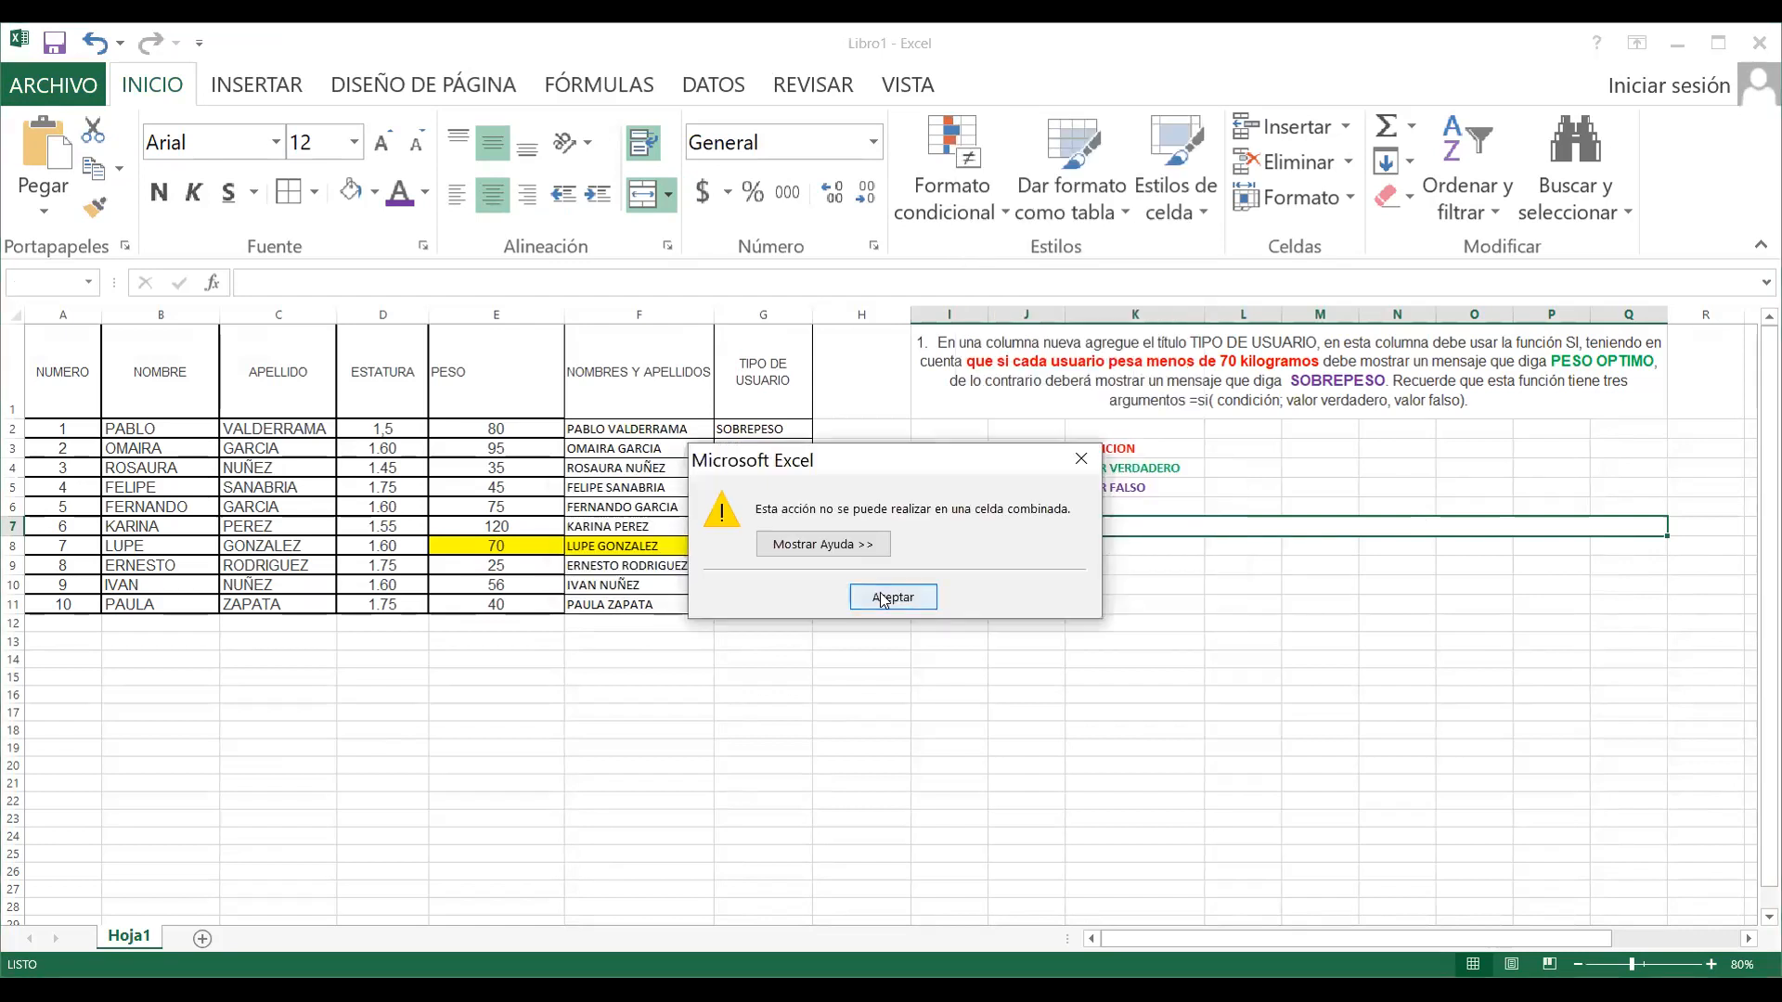
pyautogui.press('Return')
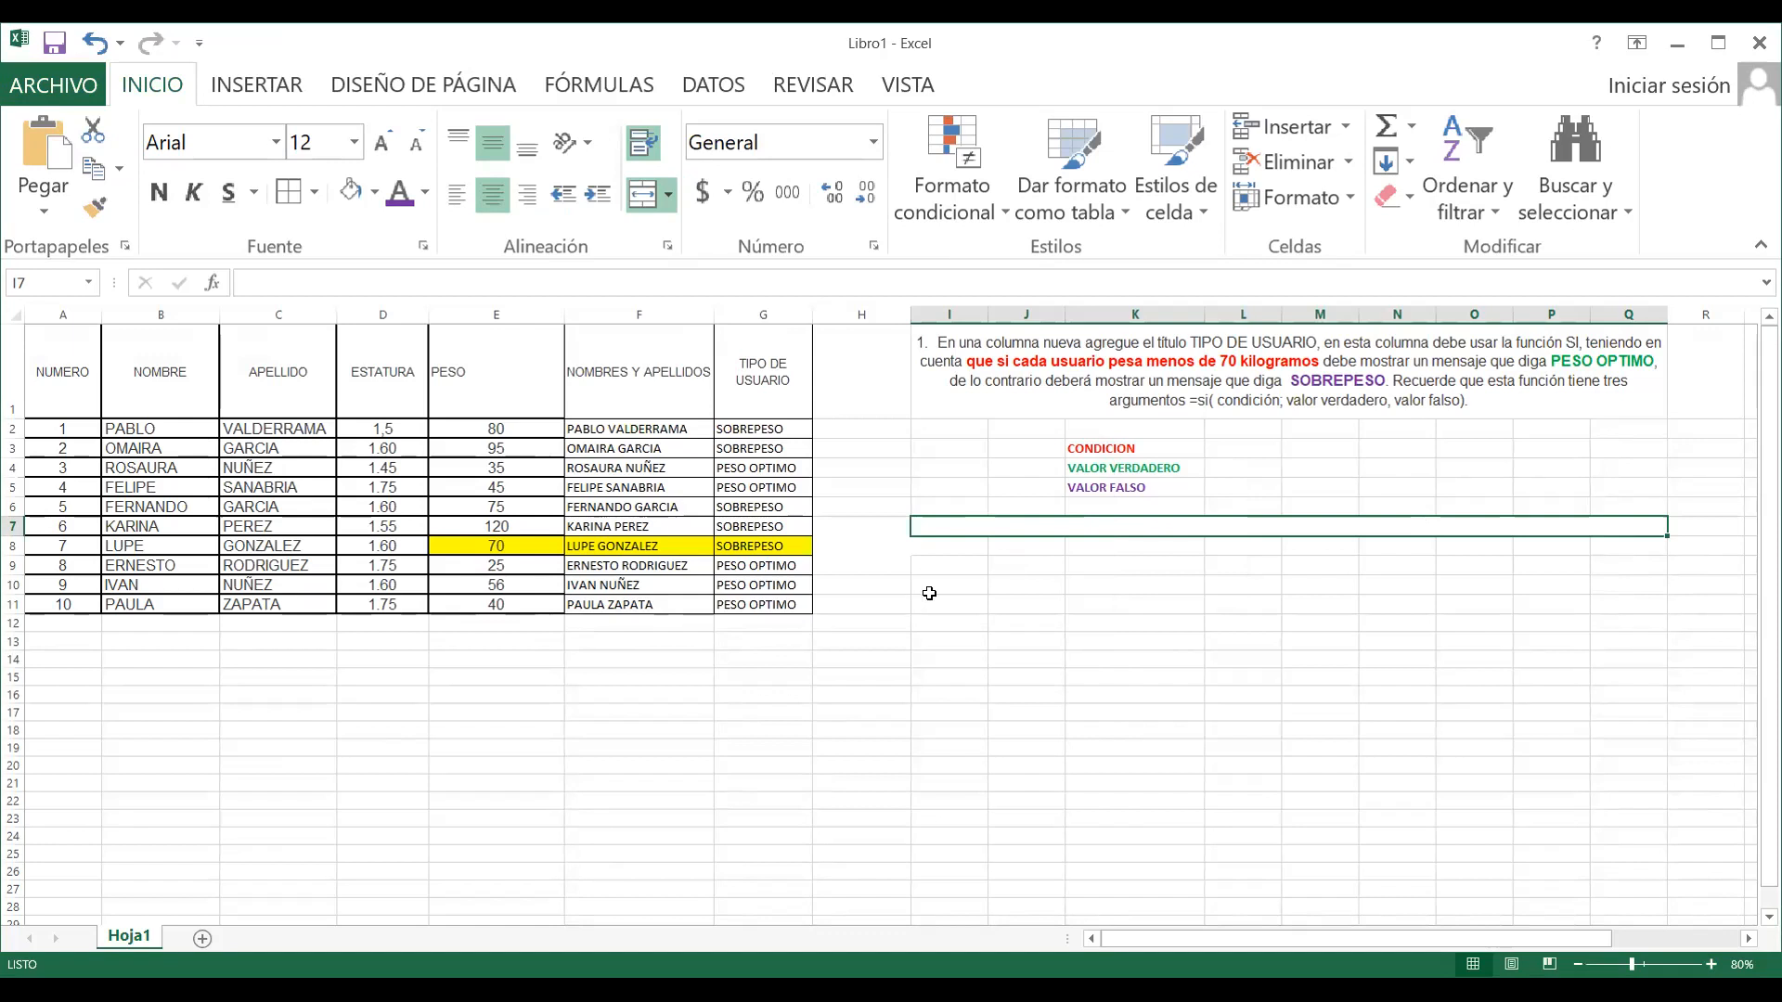
# Copy the merged TIPO DE USUARIO instruction from I1 into the merged cell at I7
pyautogui.click(1066, 367)
pyautogui.hotkey('ctrl', 'c')
pyautogui.click(1014, 531)
pyautogui.hotkey('ctrl', 'v')
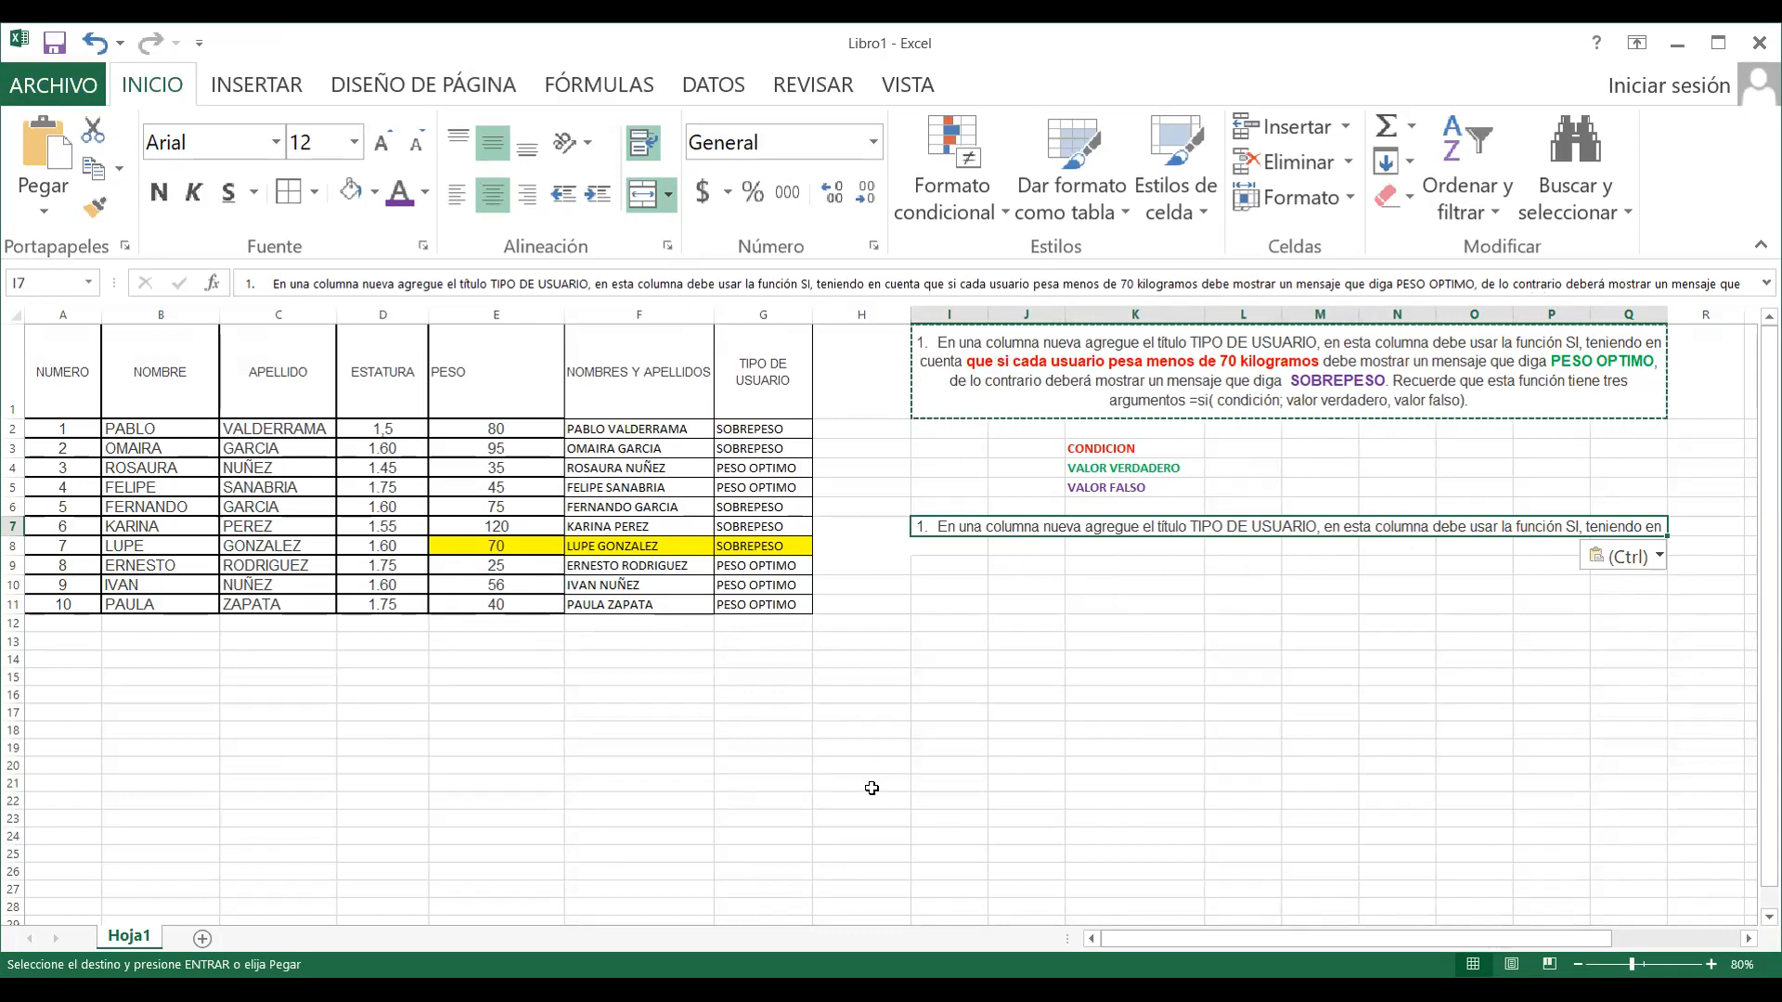
# Extend the merged cell at I7 over rows 7 to 9 by unmerging and merging and centering I7:Q9
pyautogui.click(1051, 596)
pyautogui.click(970, 528)
pyautogui.moveTo(969, 529); pyautogui.dragTo(970, 568)
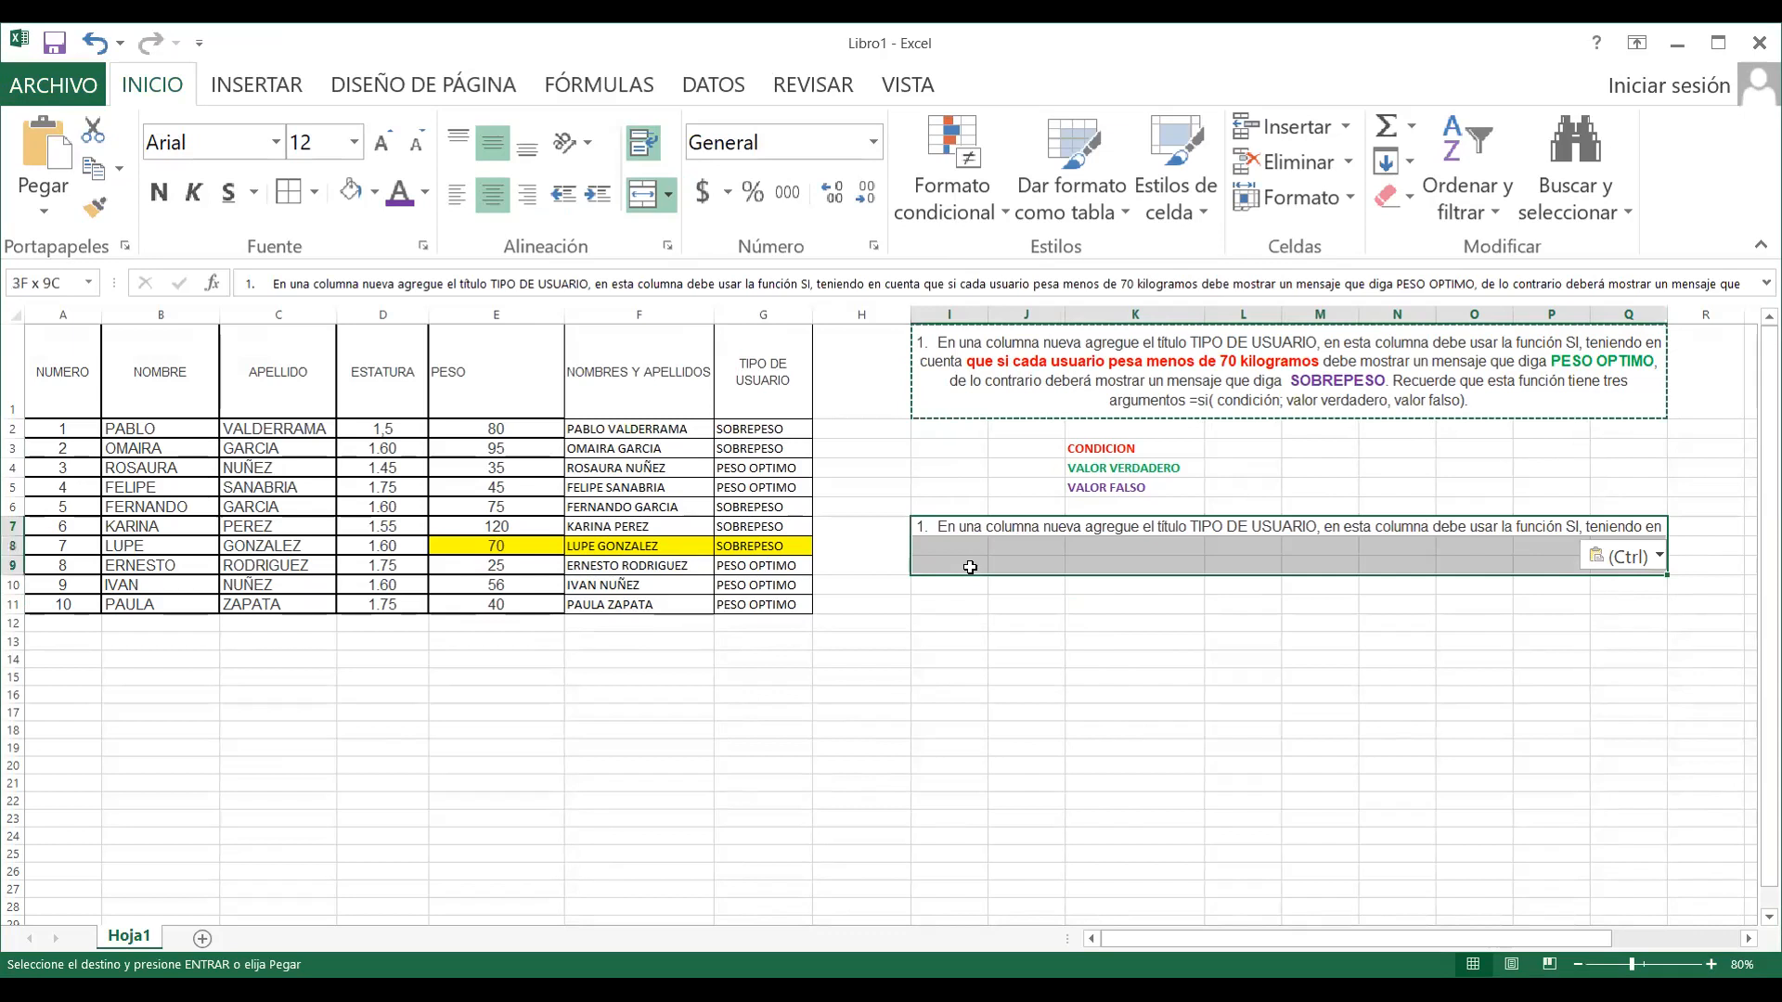
pyautogui.click(648, 195)
pyautogui.click(648, 195)
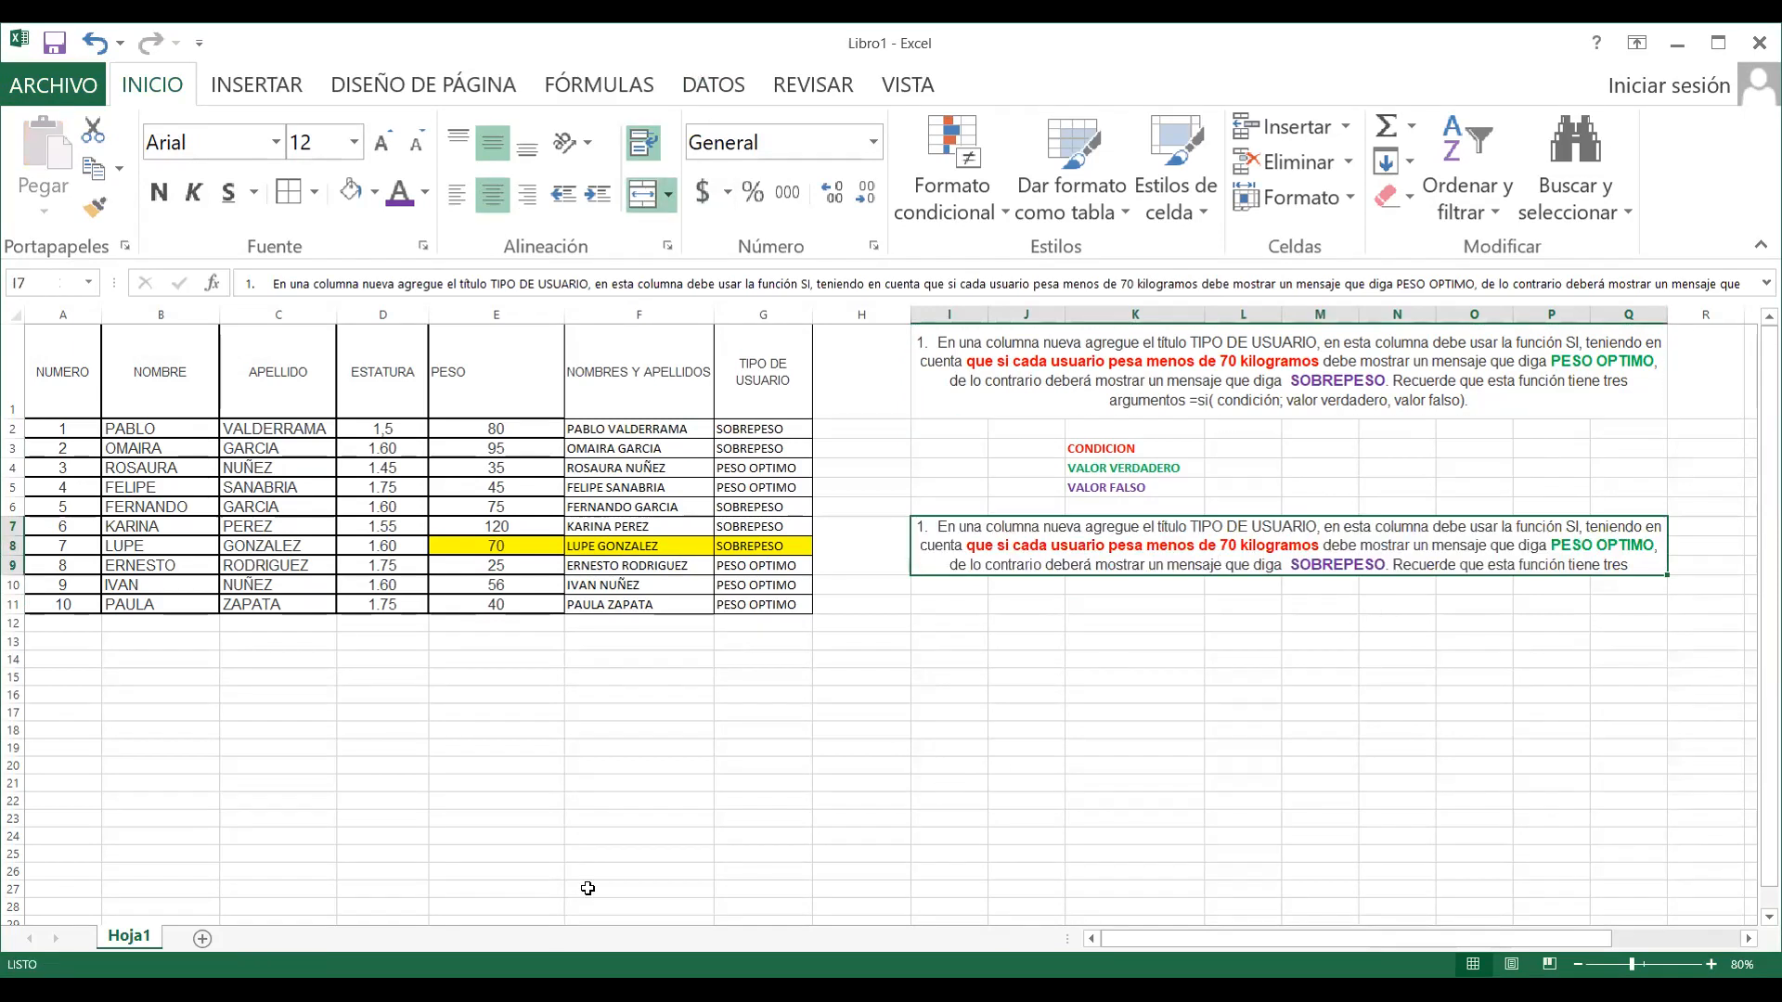
# Replace the text in merged cell I7:Q9 with the item 5 CATEGORIA instruction from the Word document
pyautogui.press('Delete')
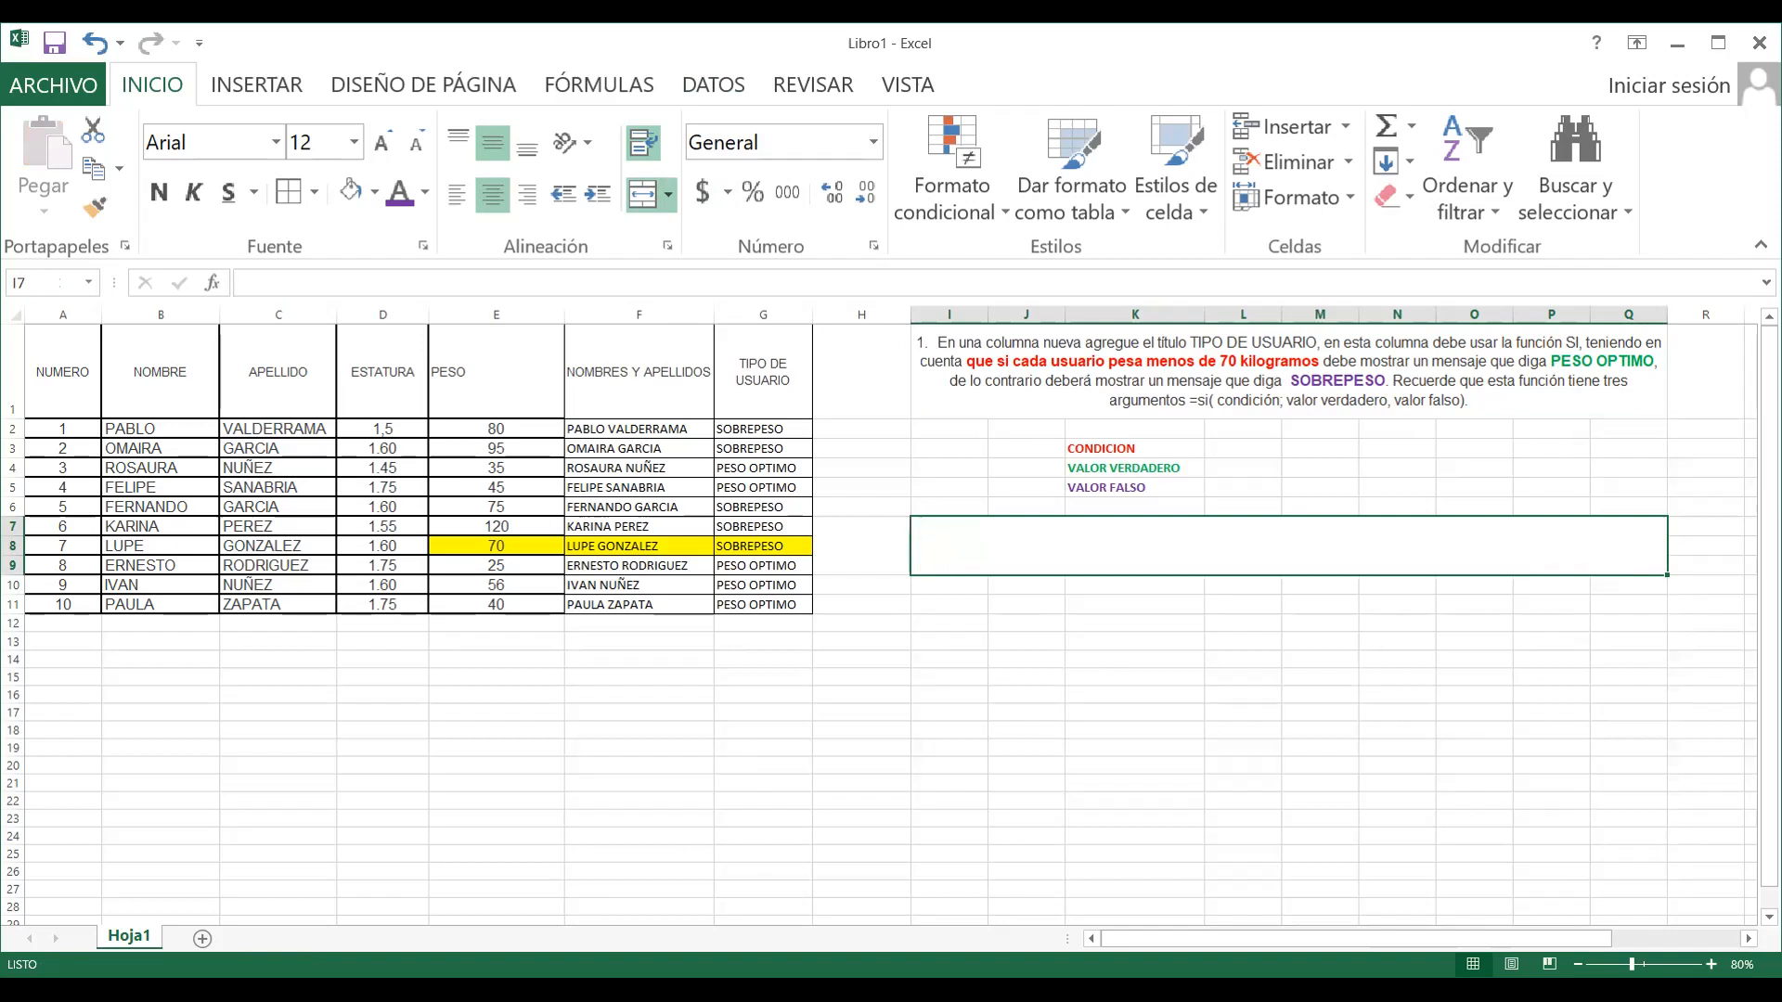
pyautogui.hotkey('alt', 'Tab')
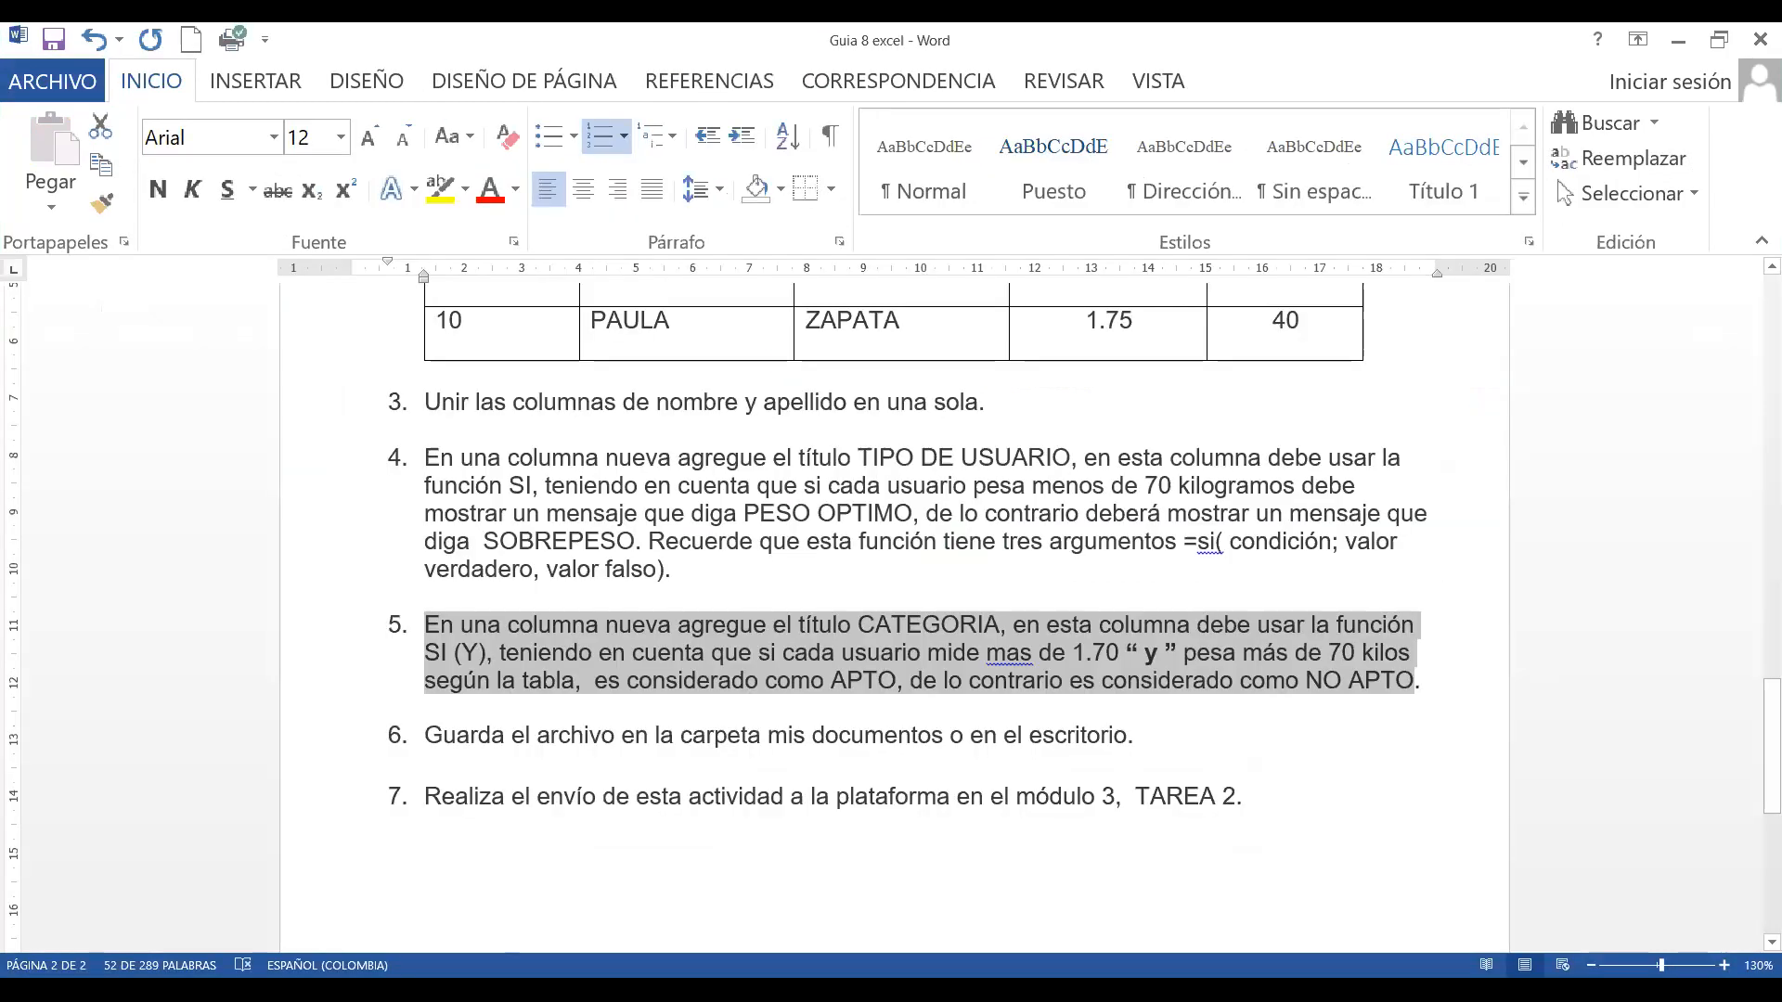
pyautogui.hotkey('alt', 'Tab')
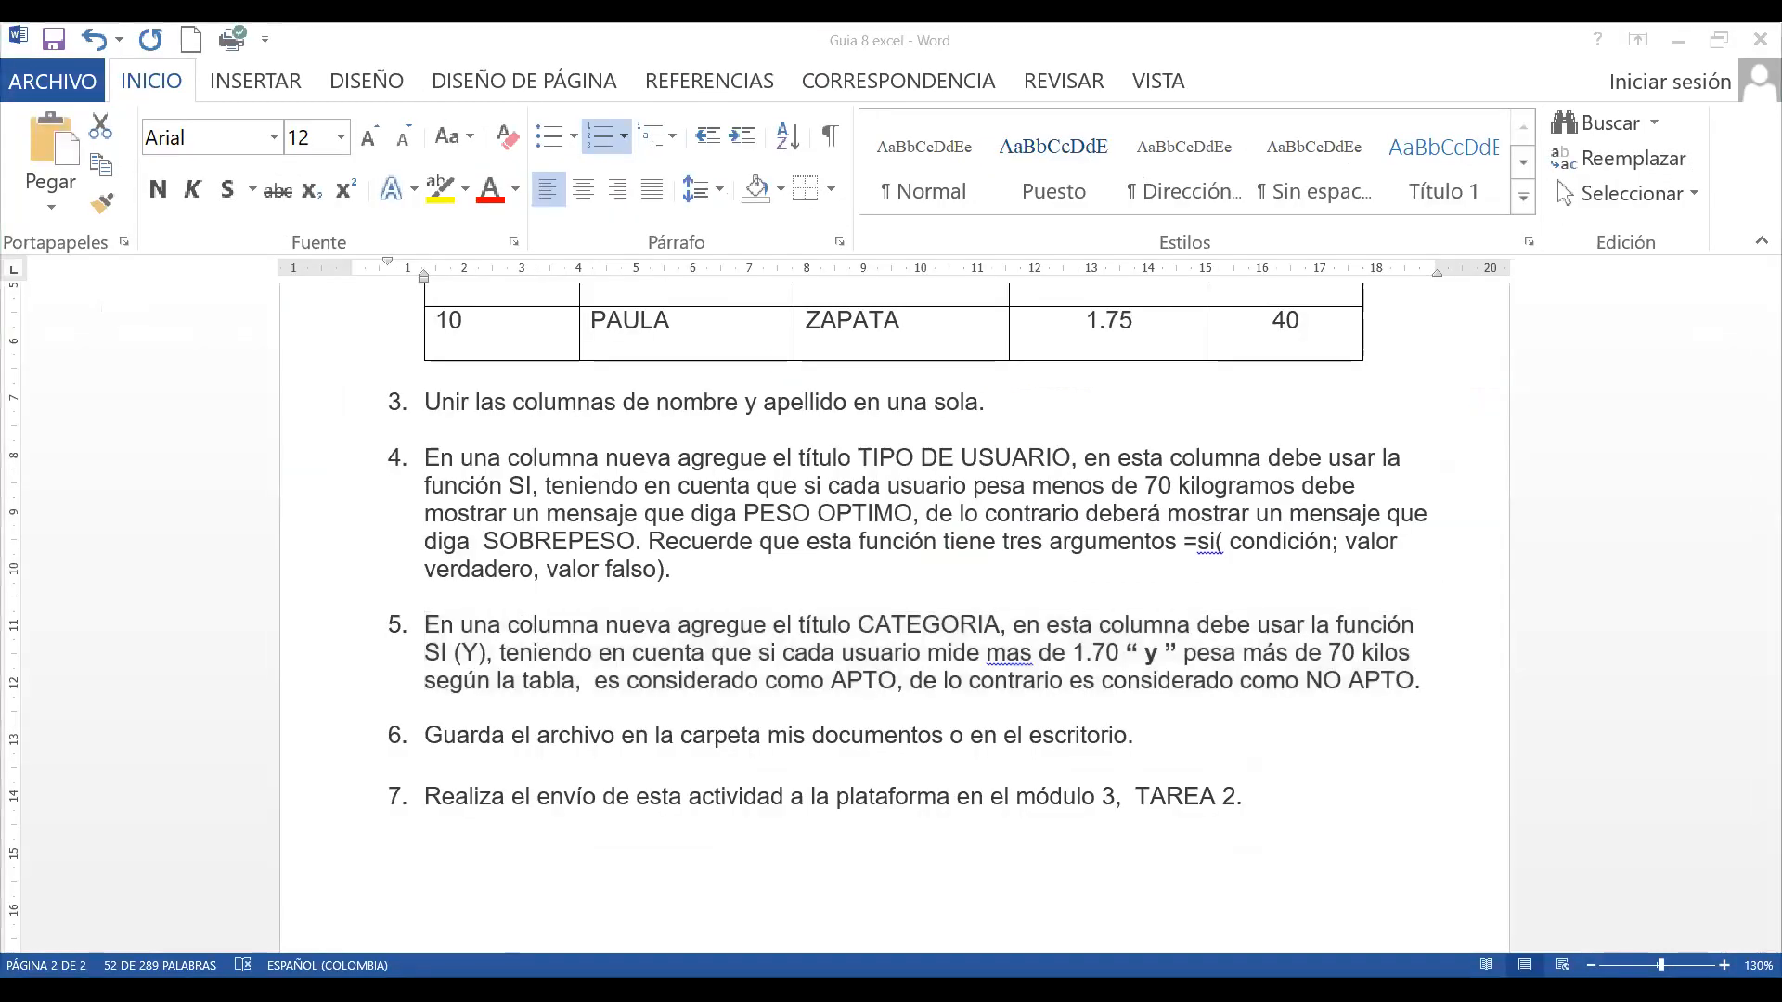
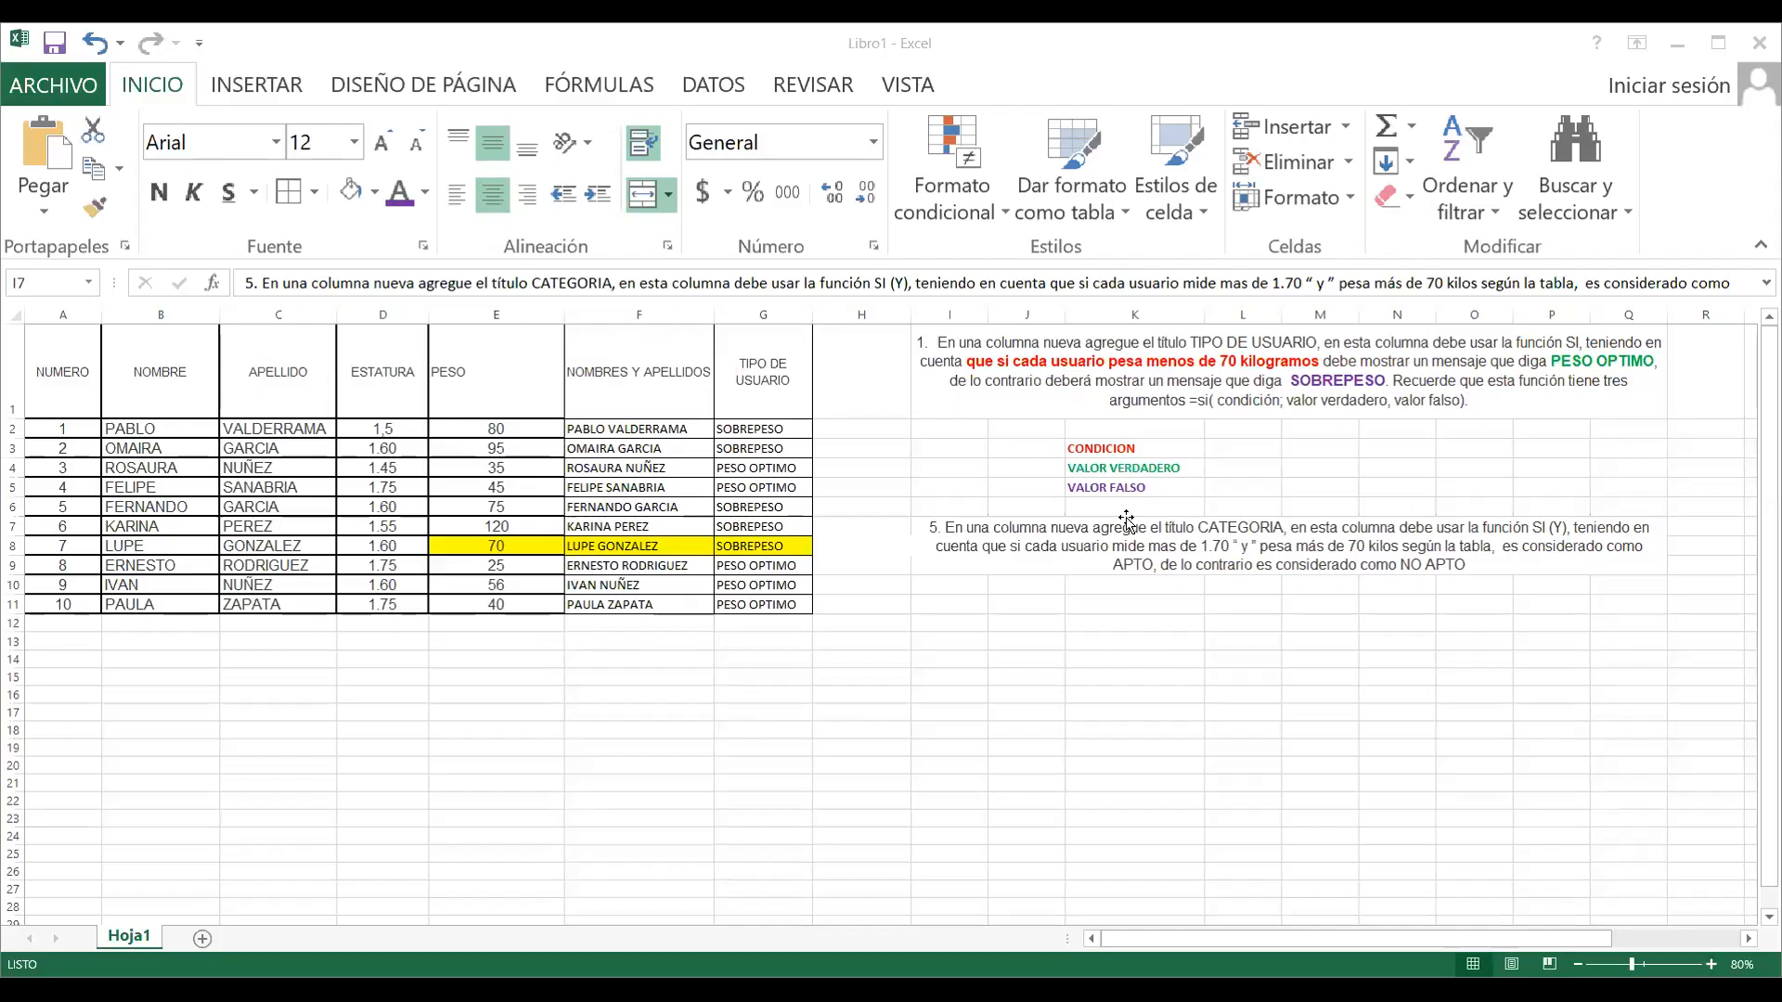
# Enter the title CATEGORIA in cell H1, next to the TIPO DE USUARIO column
pyautogui.click(1126, 521)
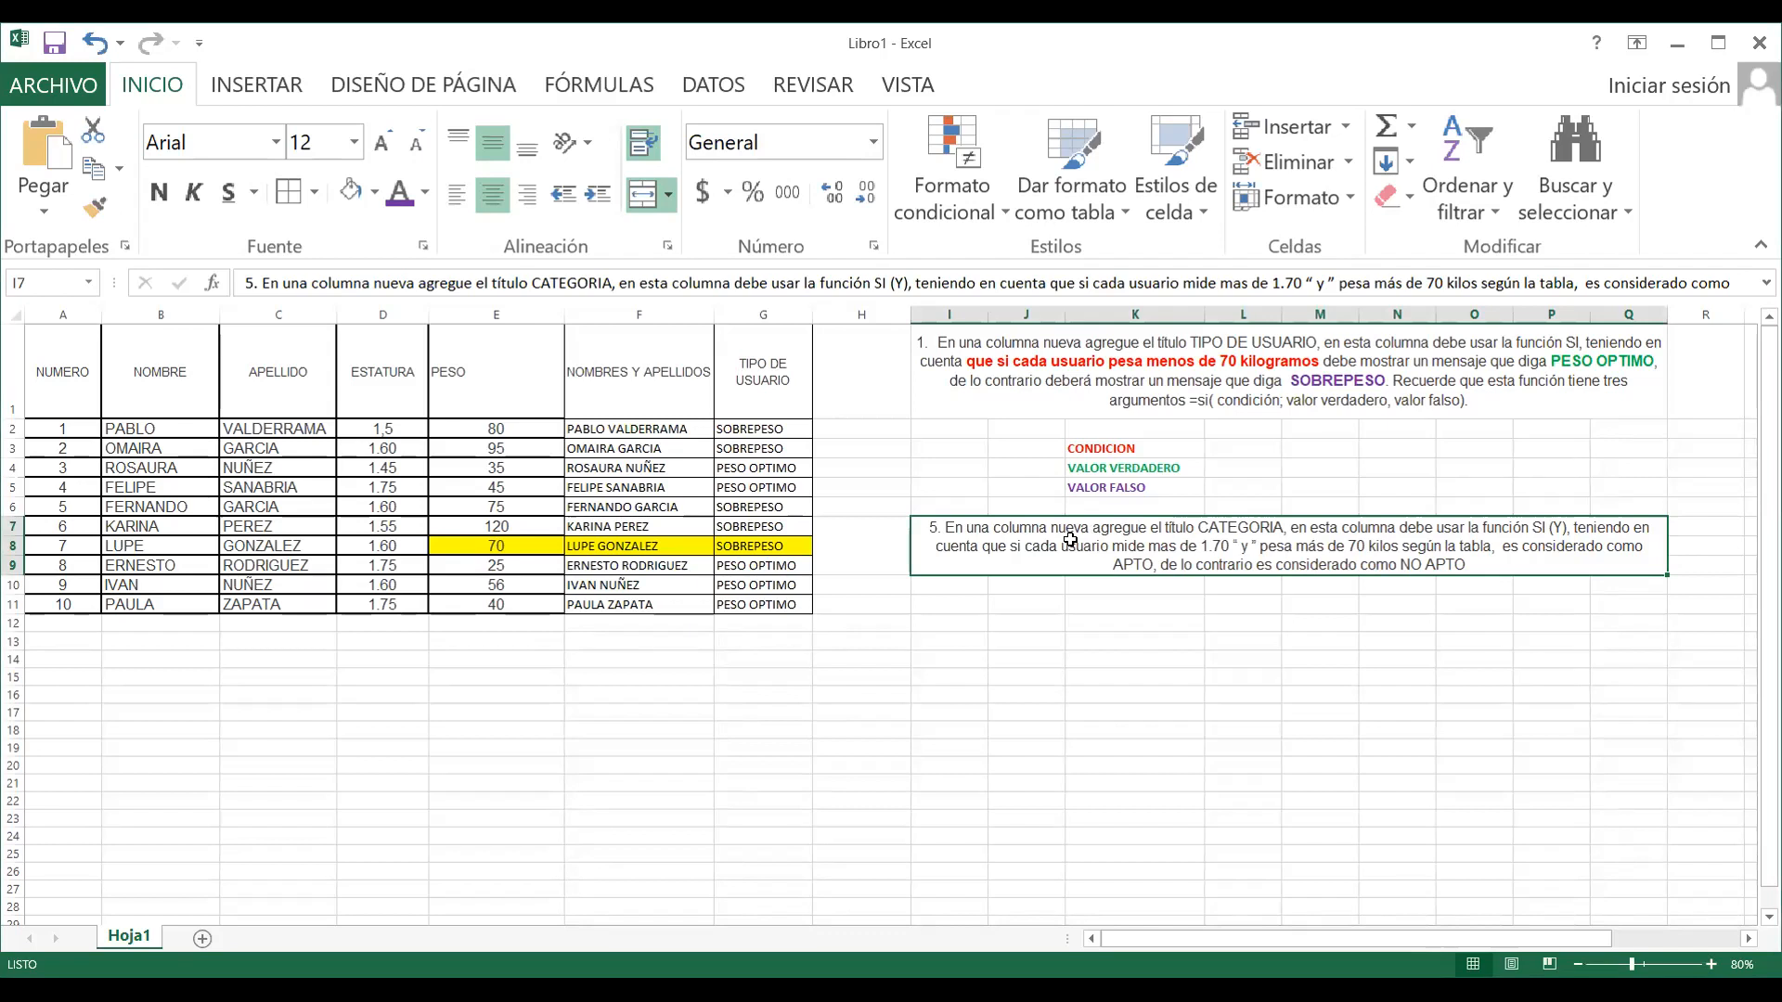
pyautogui.click(1711, 965)
pyautogui.click(1710, 965)
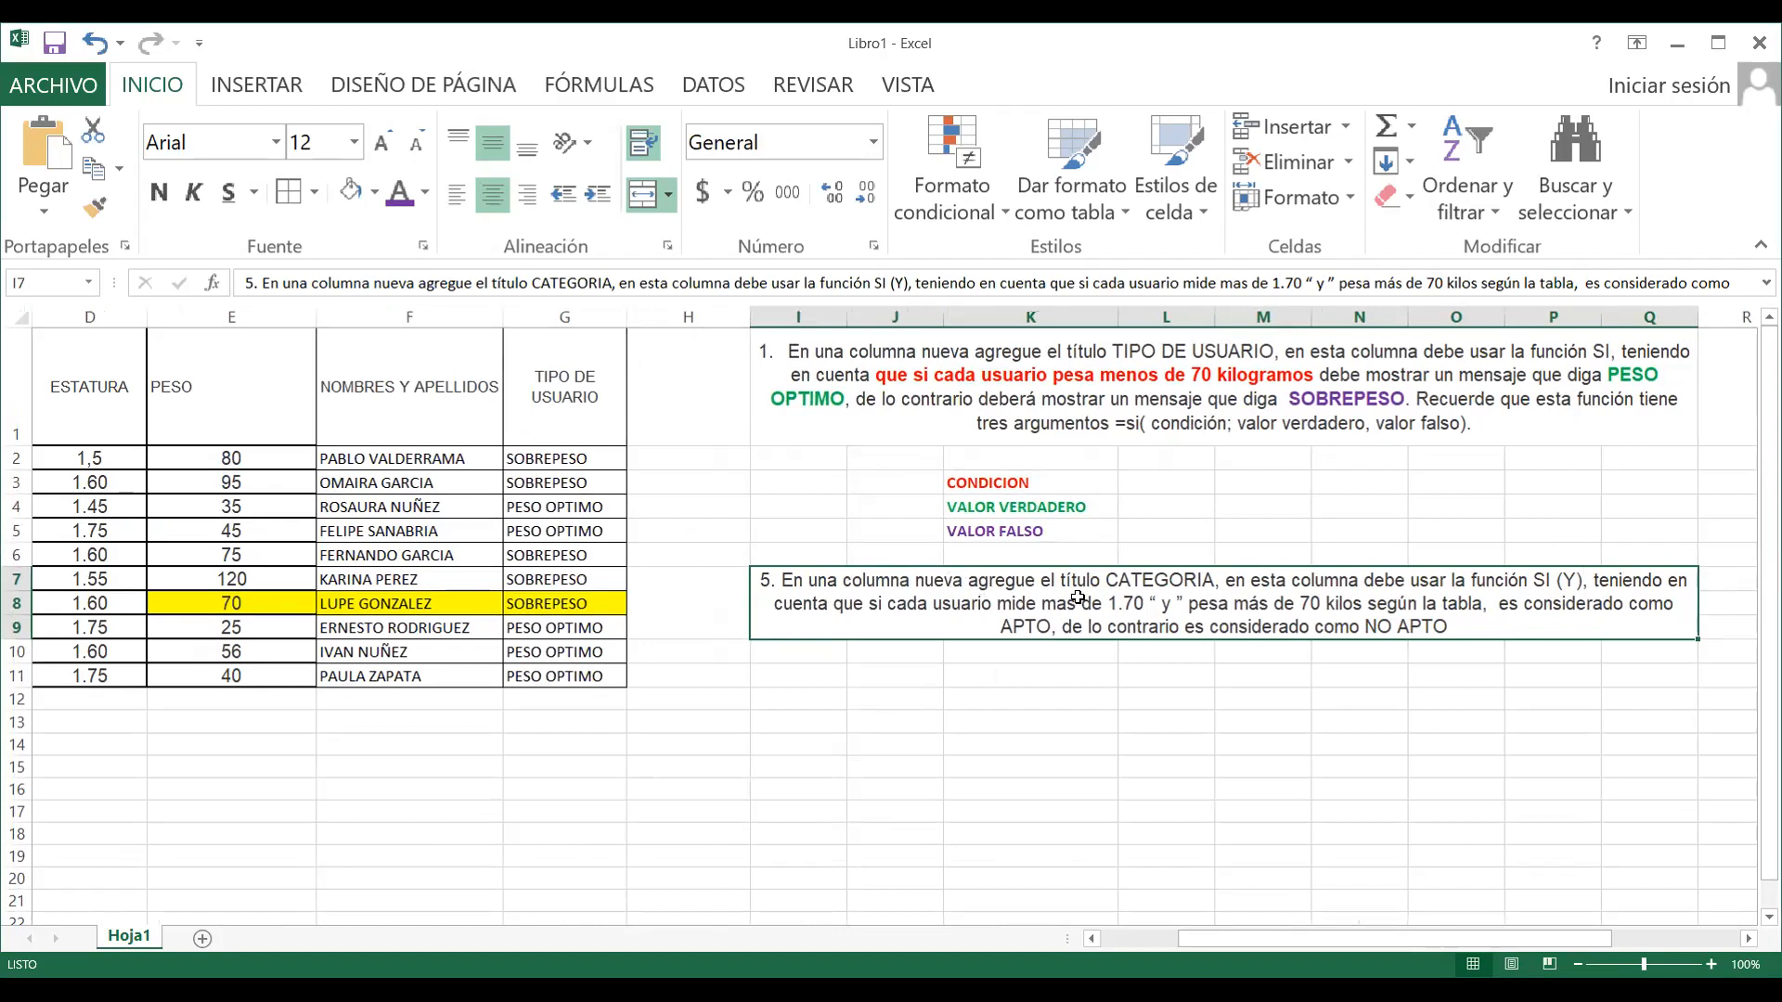
pyautogui.click(678, 360)
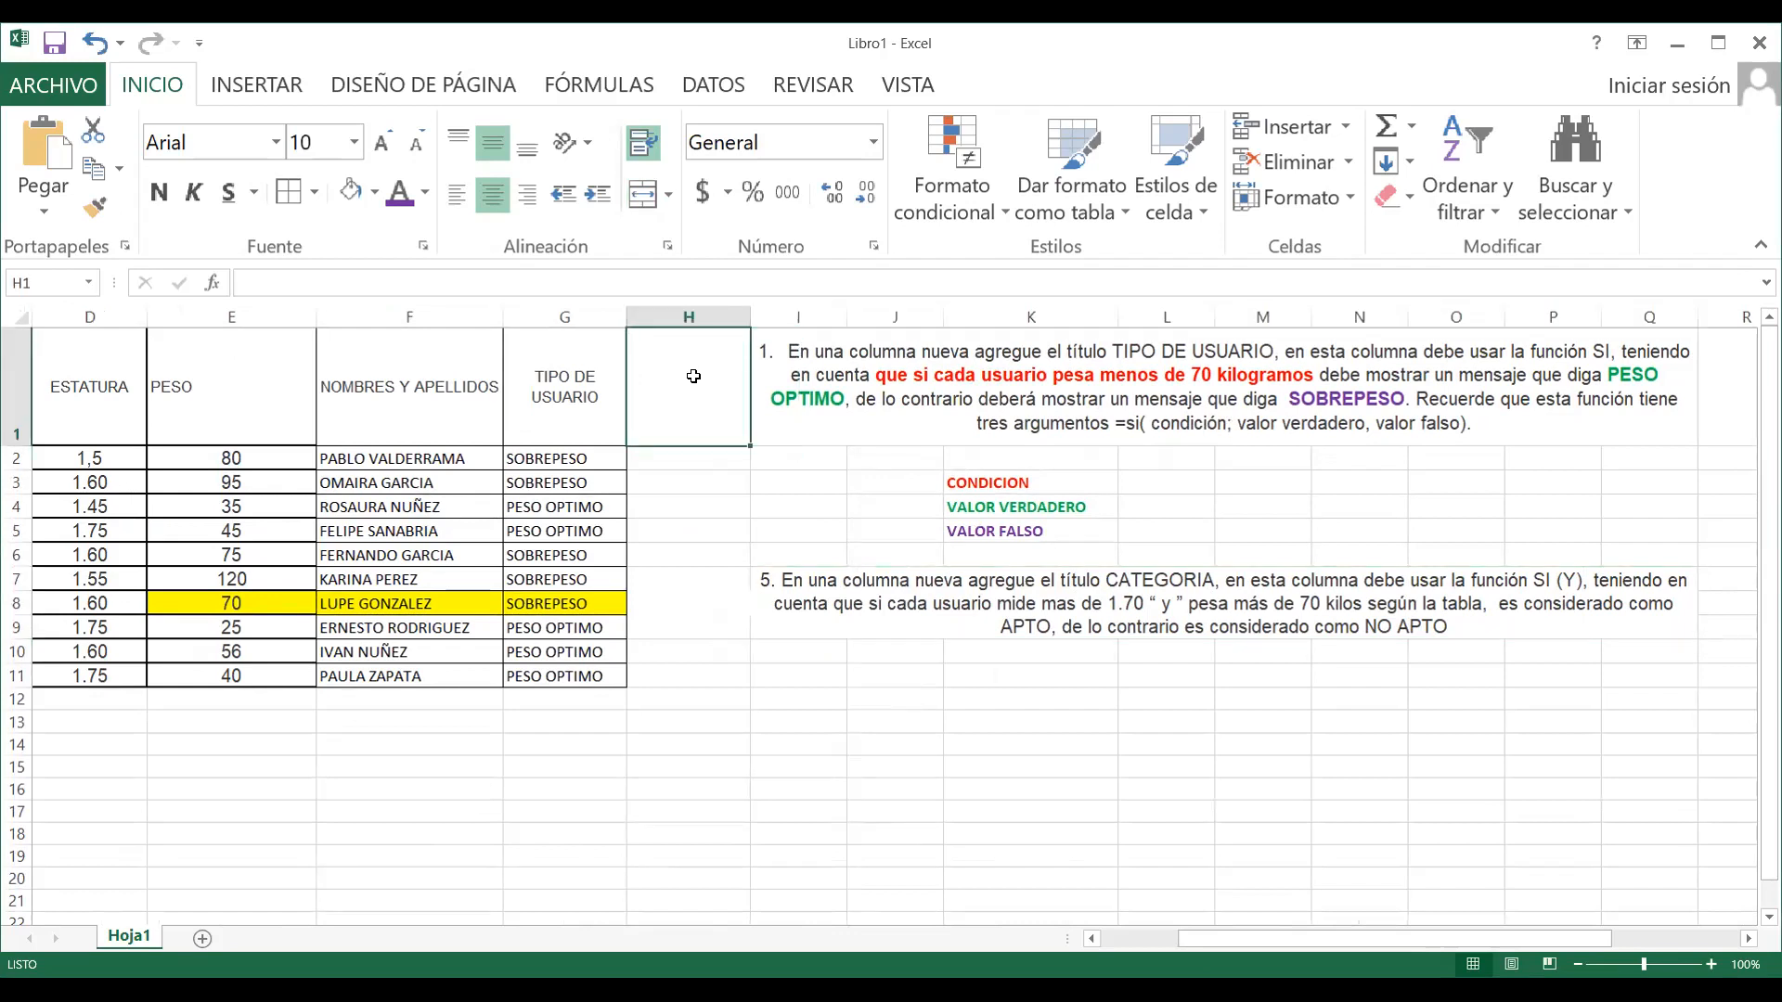
pyautogui.write('CATEGORIA')
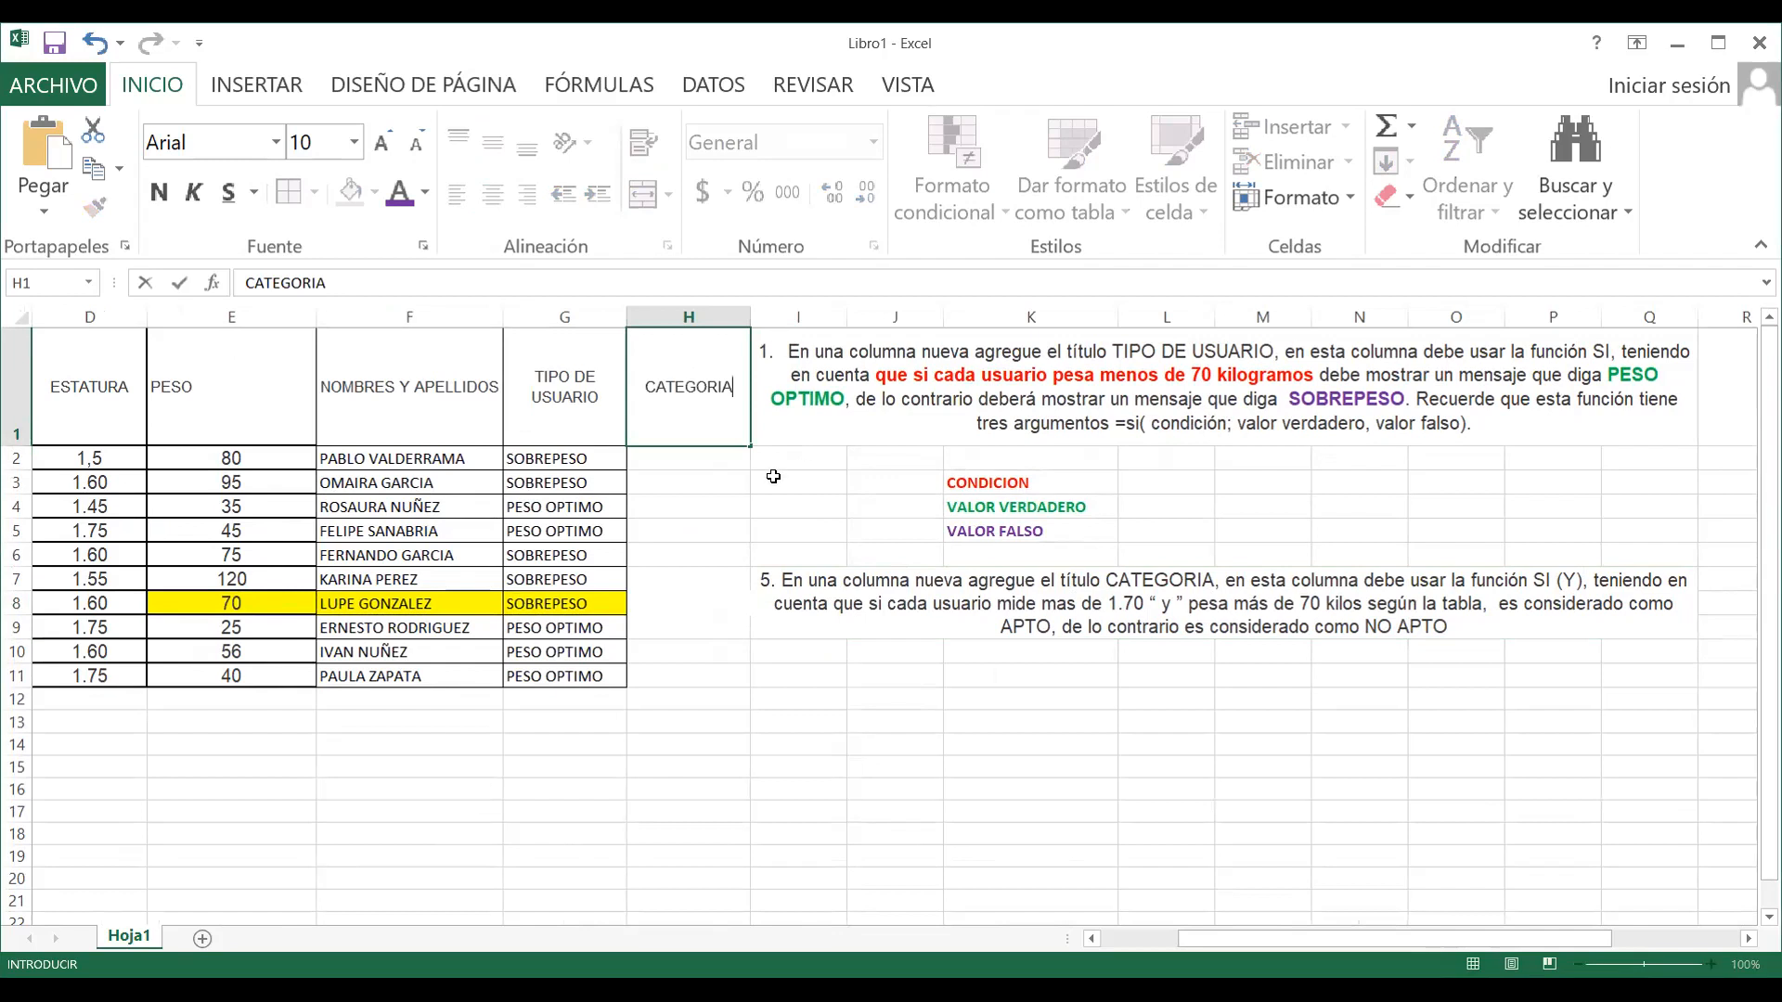
pyautogui.click(742, 456)
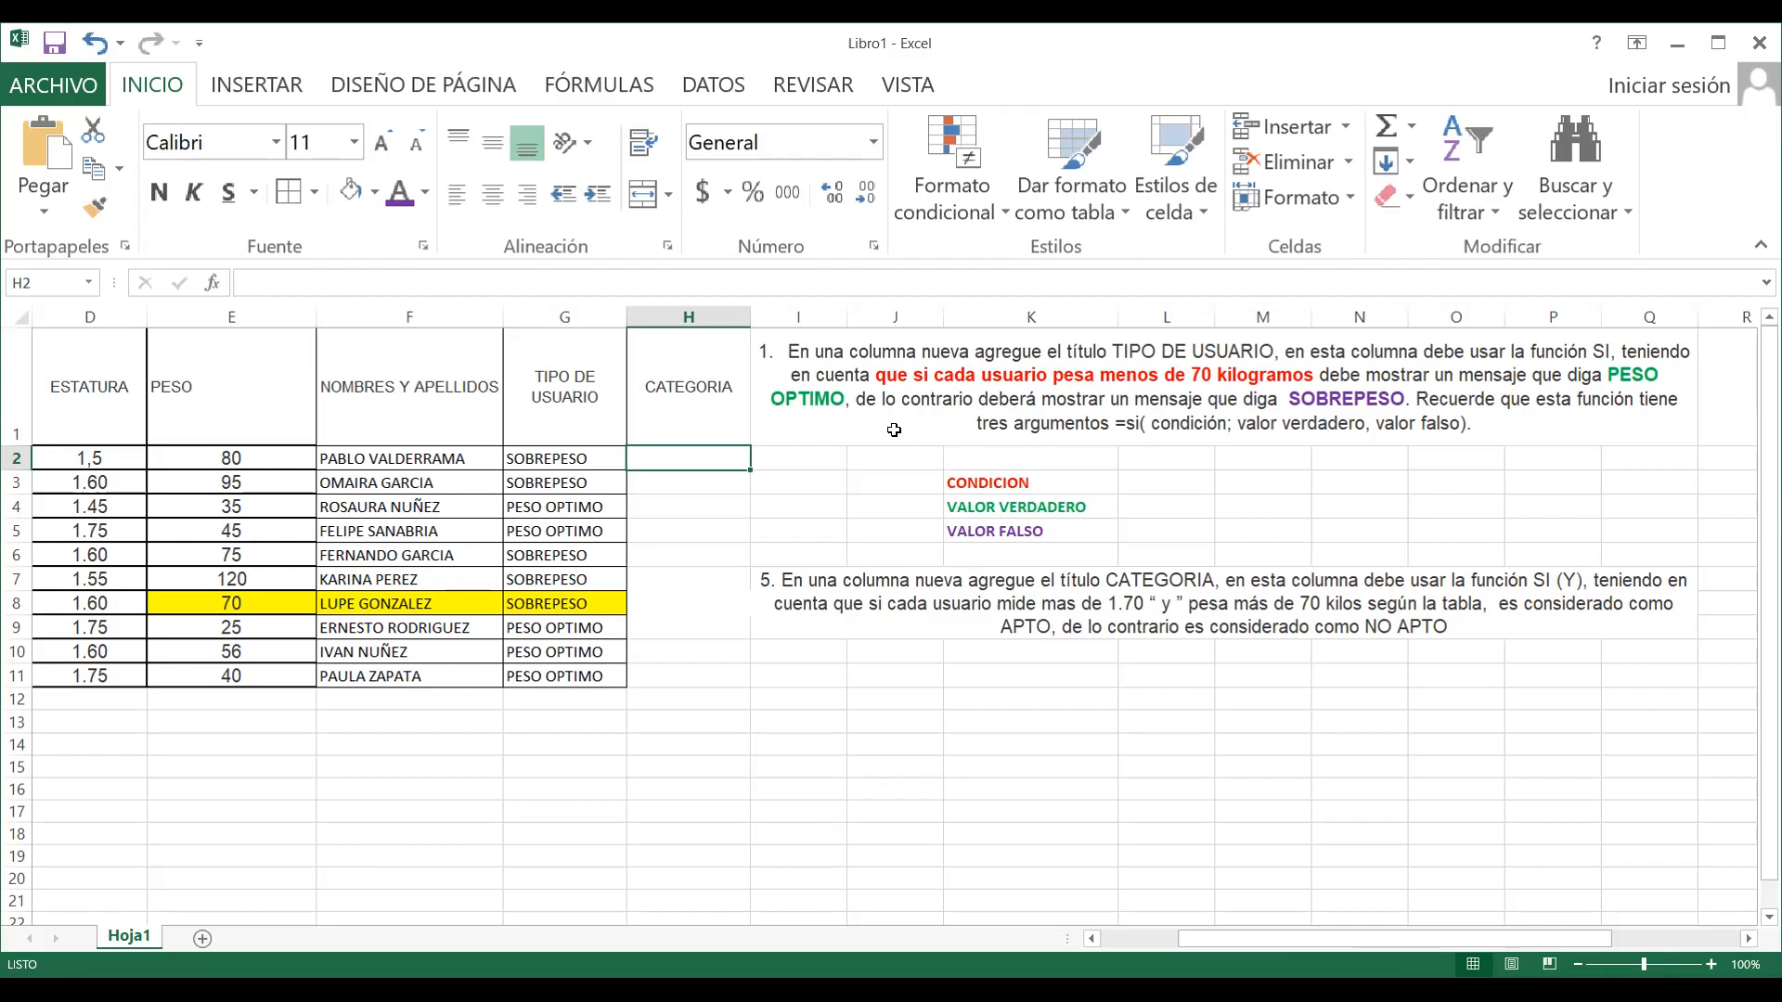
# Compare the TIPO DE USUARIO and CATEGORIA instructions with the argument labels and the table's column titles
pyautogui.click(1003, 404)
pyautogui.click(1048, 510)
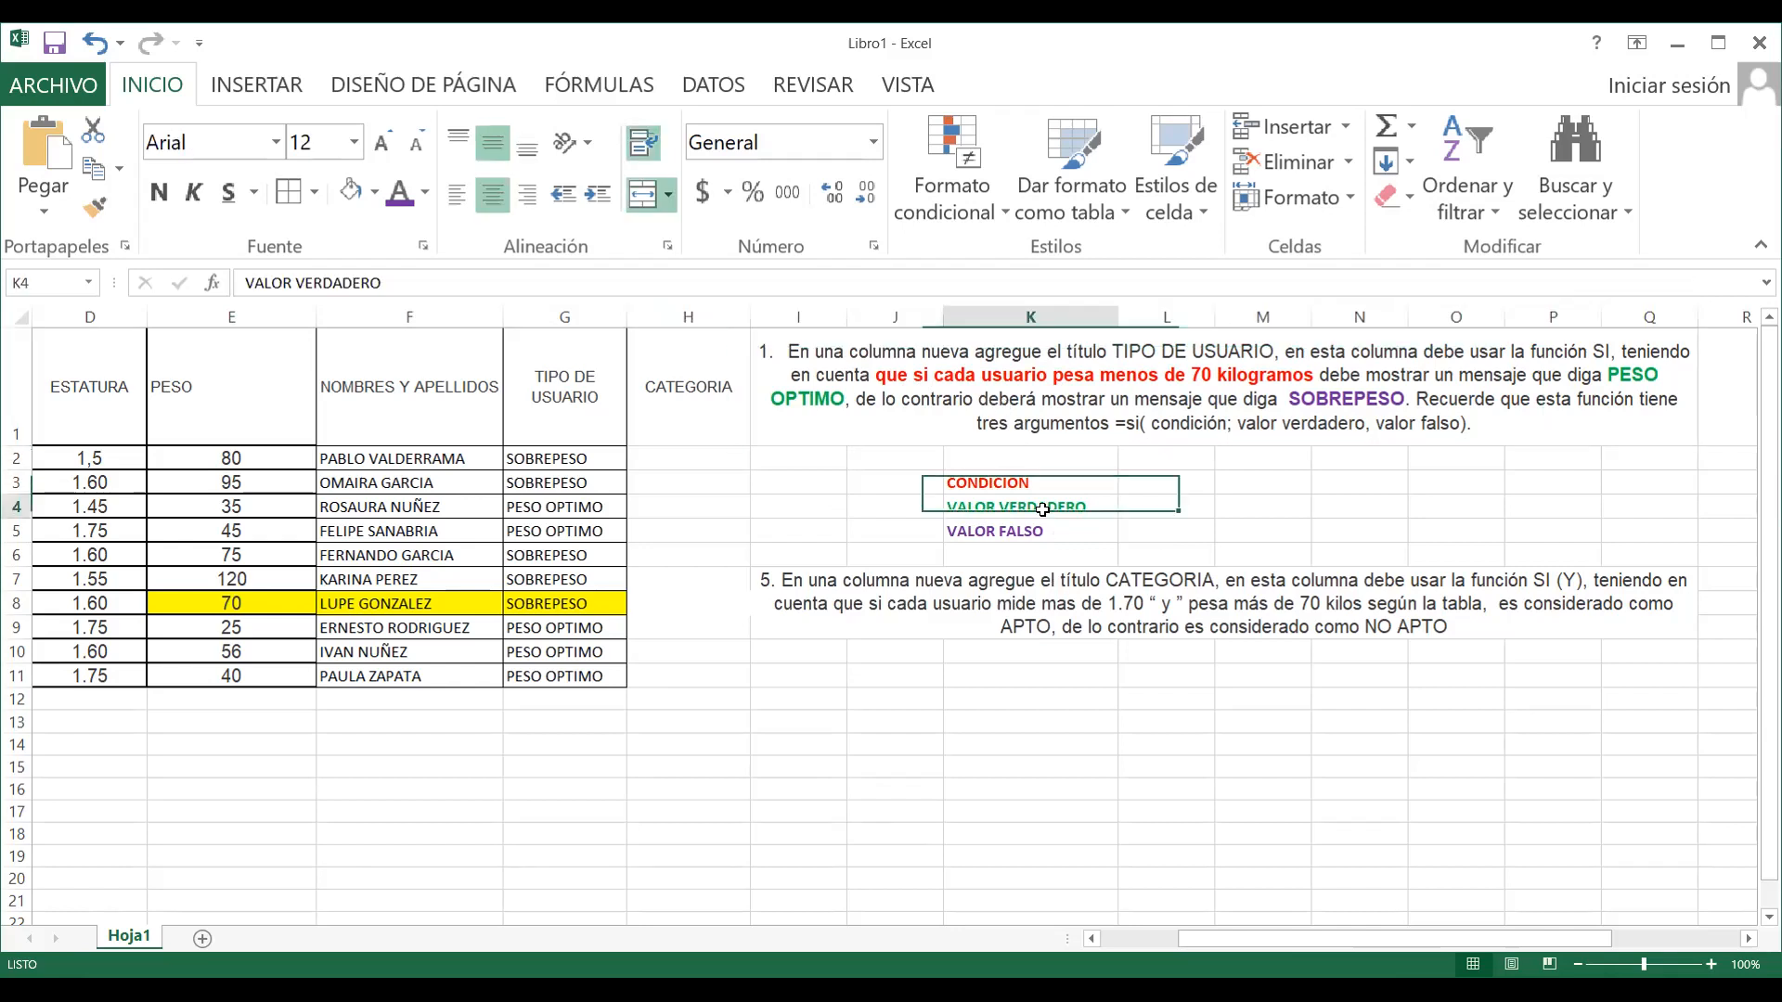
pyautogui.click(1054, 612)
pyautogui.click(966, 382)
pyautogui.click(982, 503)
pyautogui.click(956, 599)
pyautogui.click(381, 376)
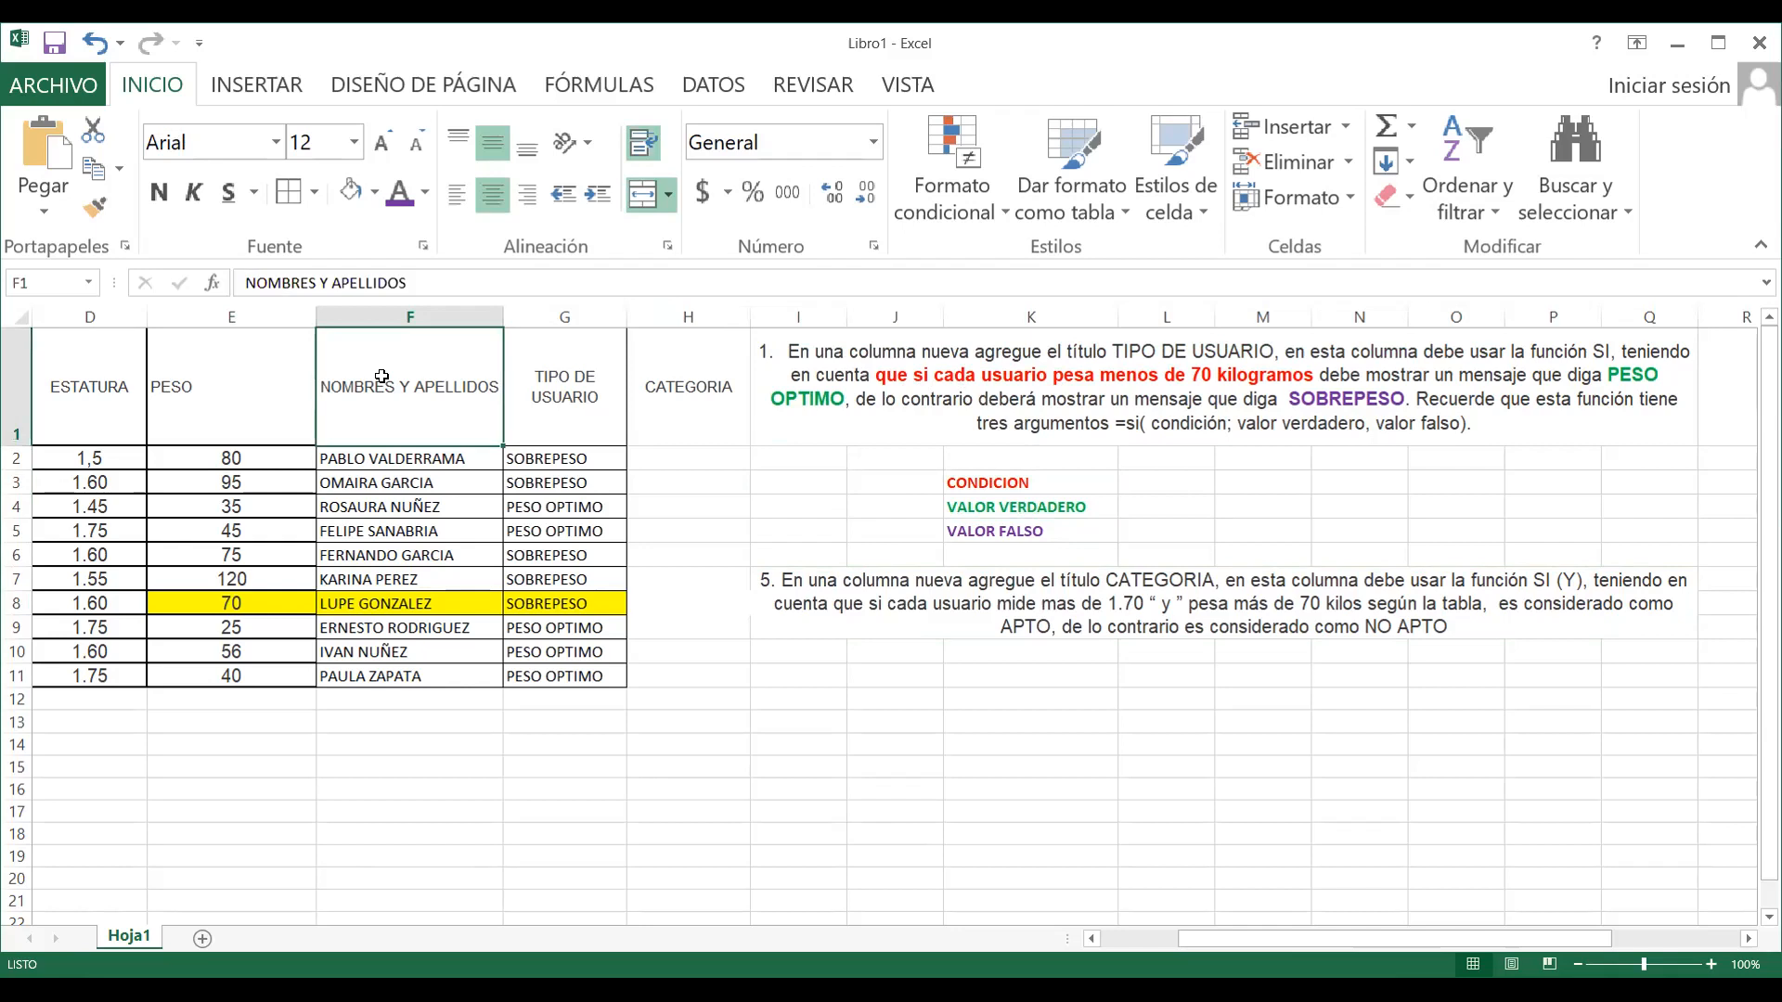
pyautogui.moveTo(381, 376); pyautogui.dragTo(689, 408)
pyautogui.click(678, 494)
pyautogui.click(390, 459)
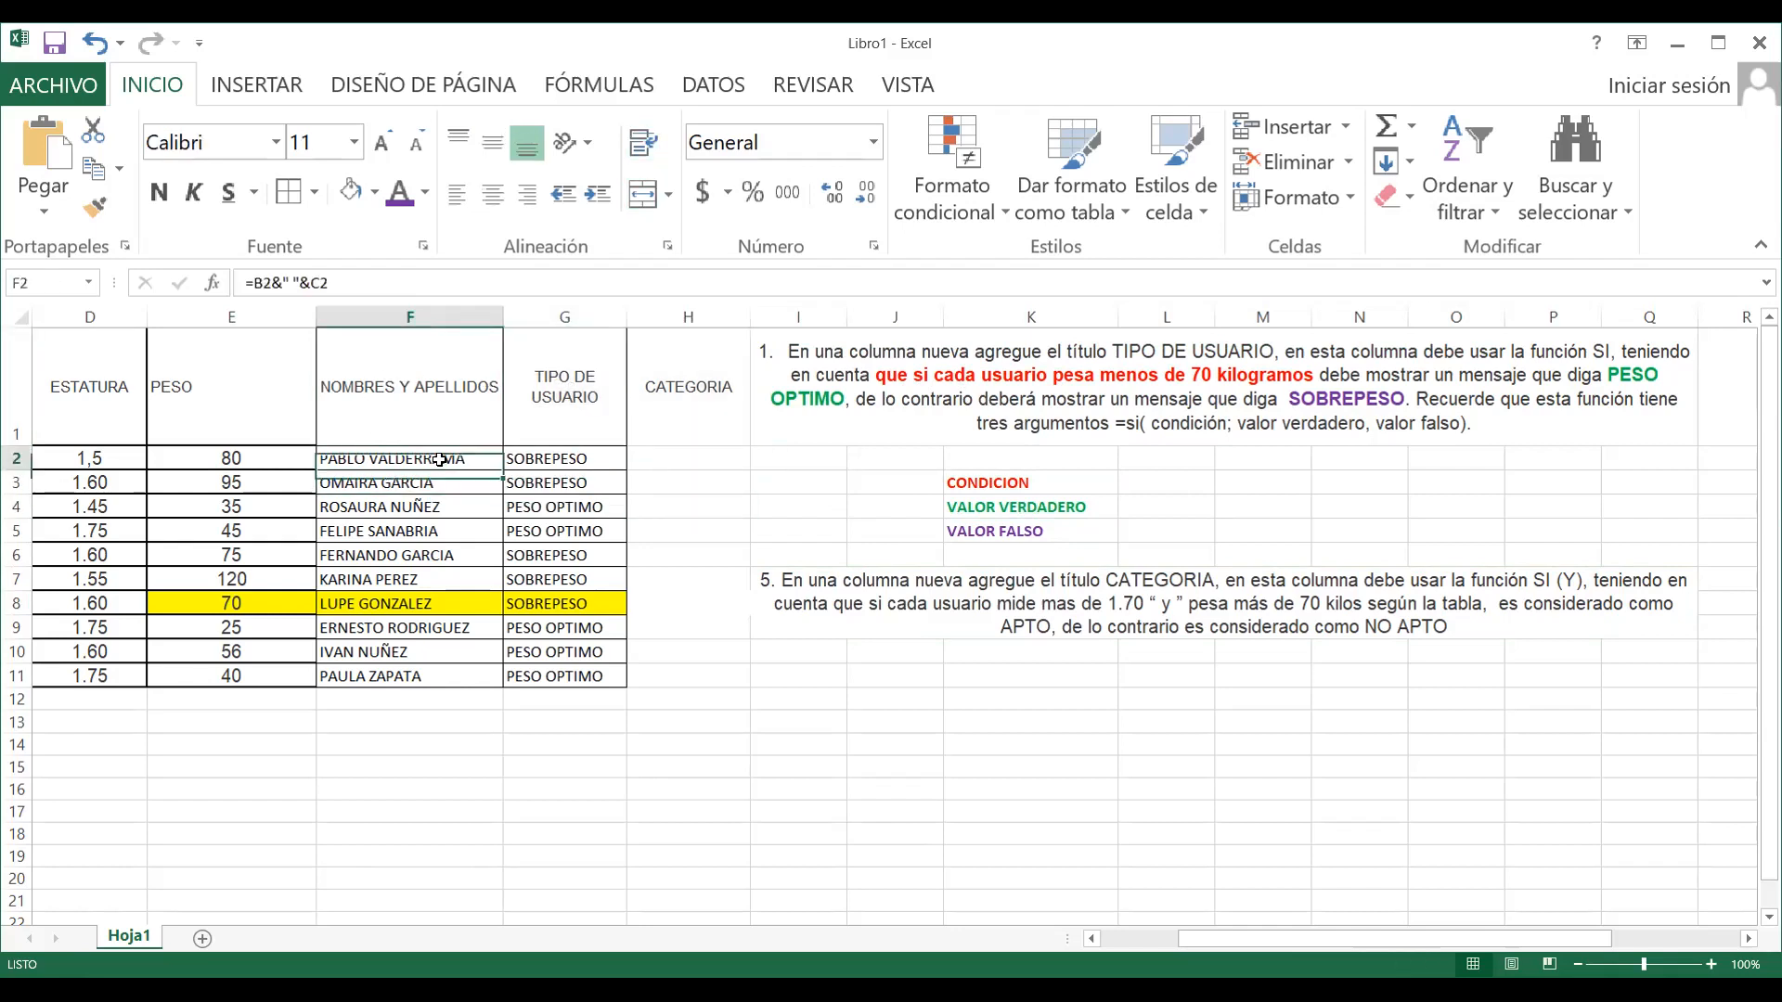
pyautogui.click(583, 409)
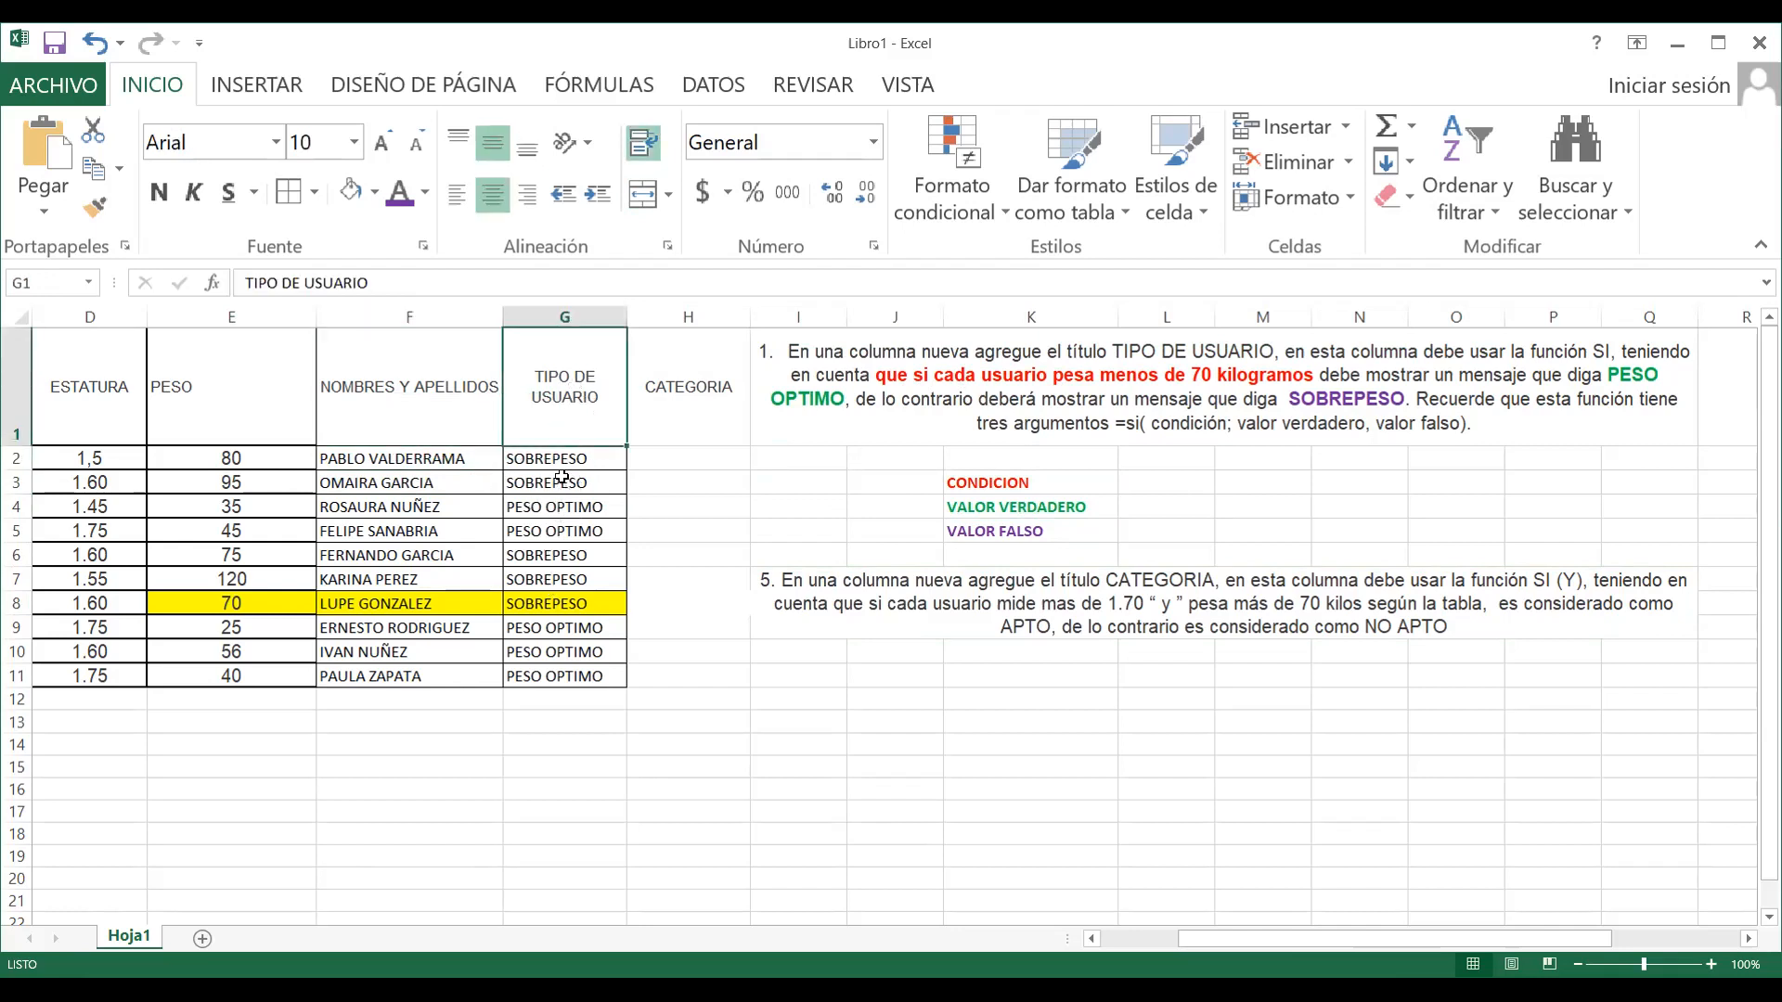
pyautogui.click(1269, 385)
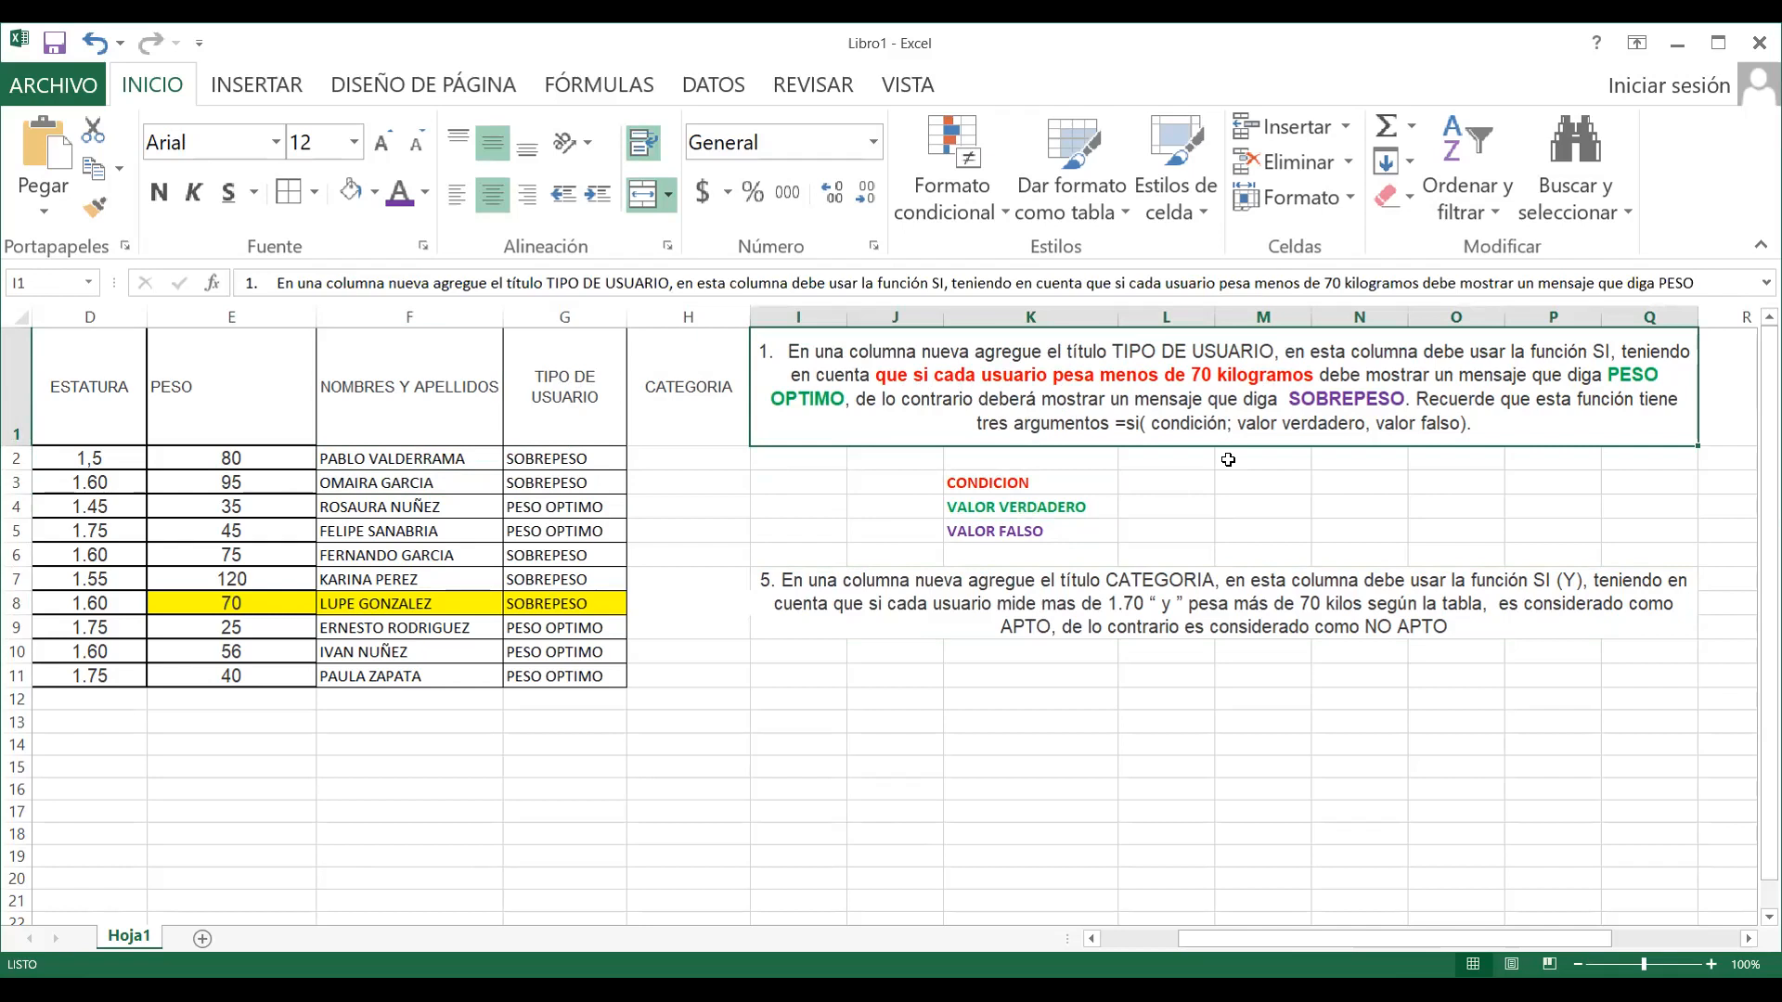
pyautogui.click(682, 389)
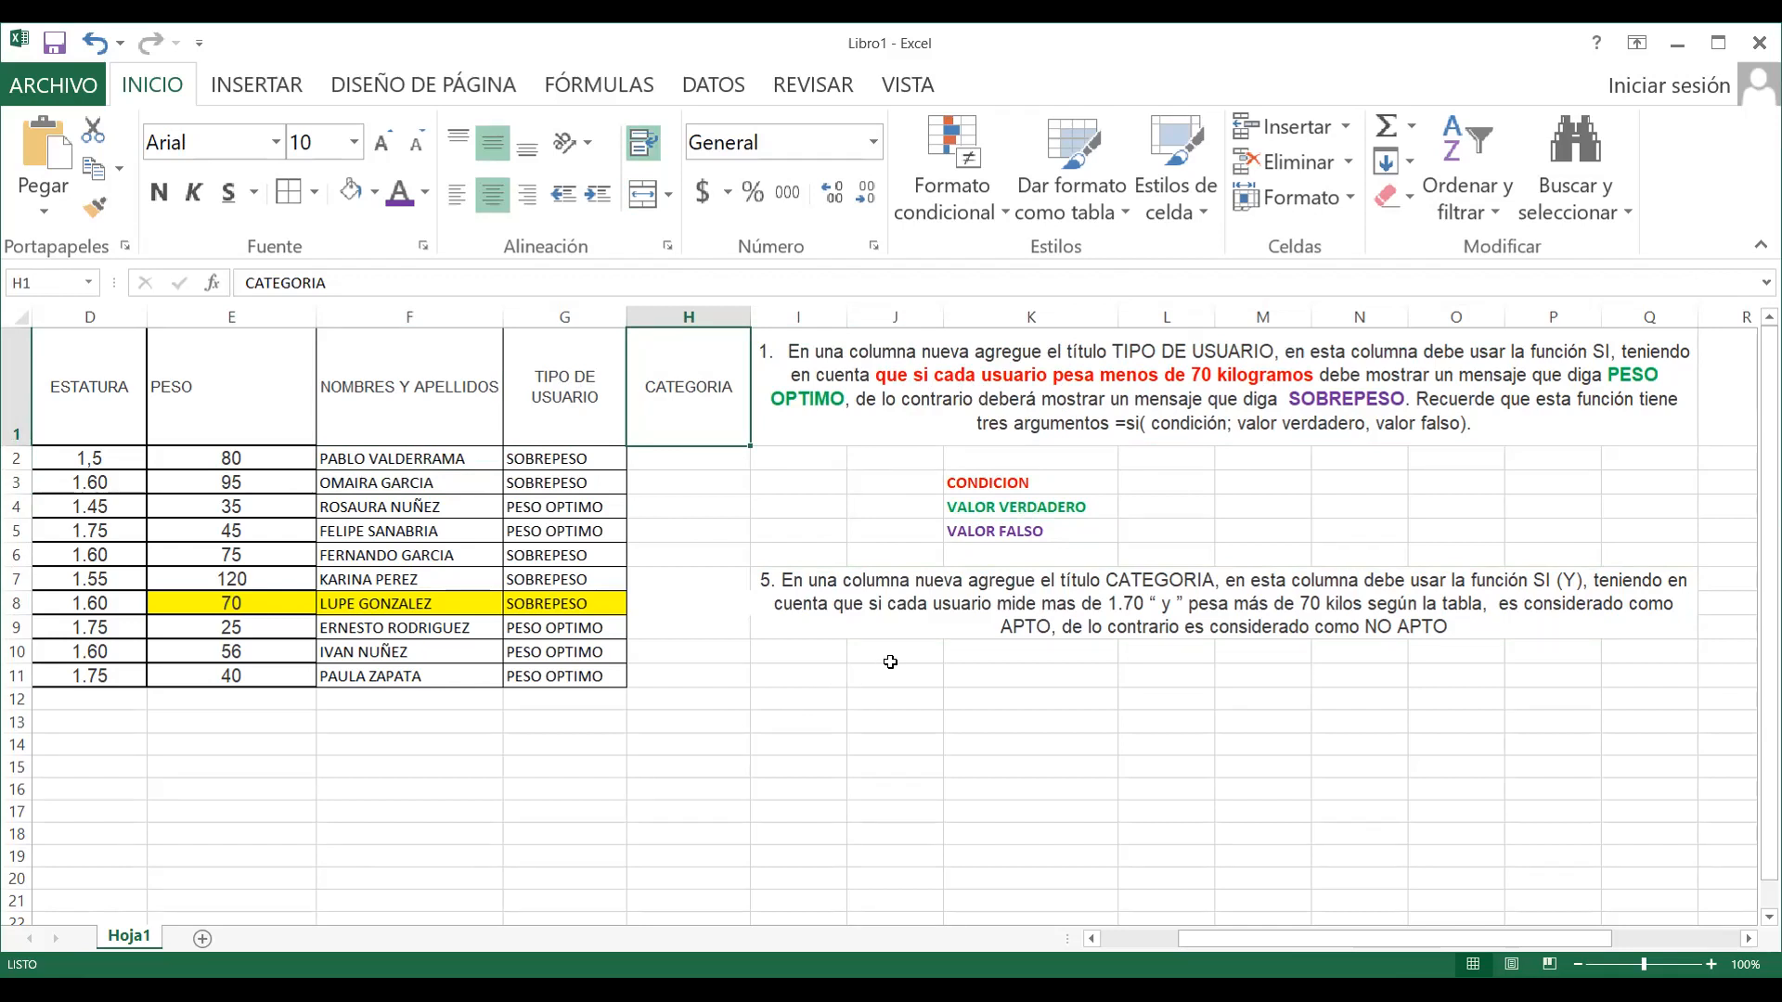
# Make the condition "que si cada usuario mide mas de 1.70" bold and red in the item 5 instruction
pyautogui.click(1009, 625)
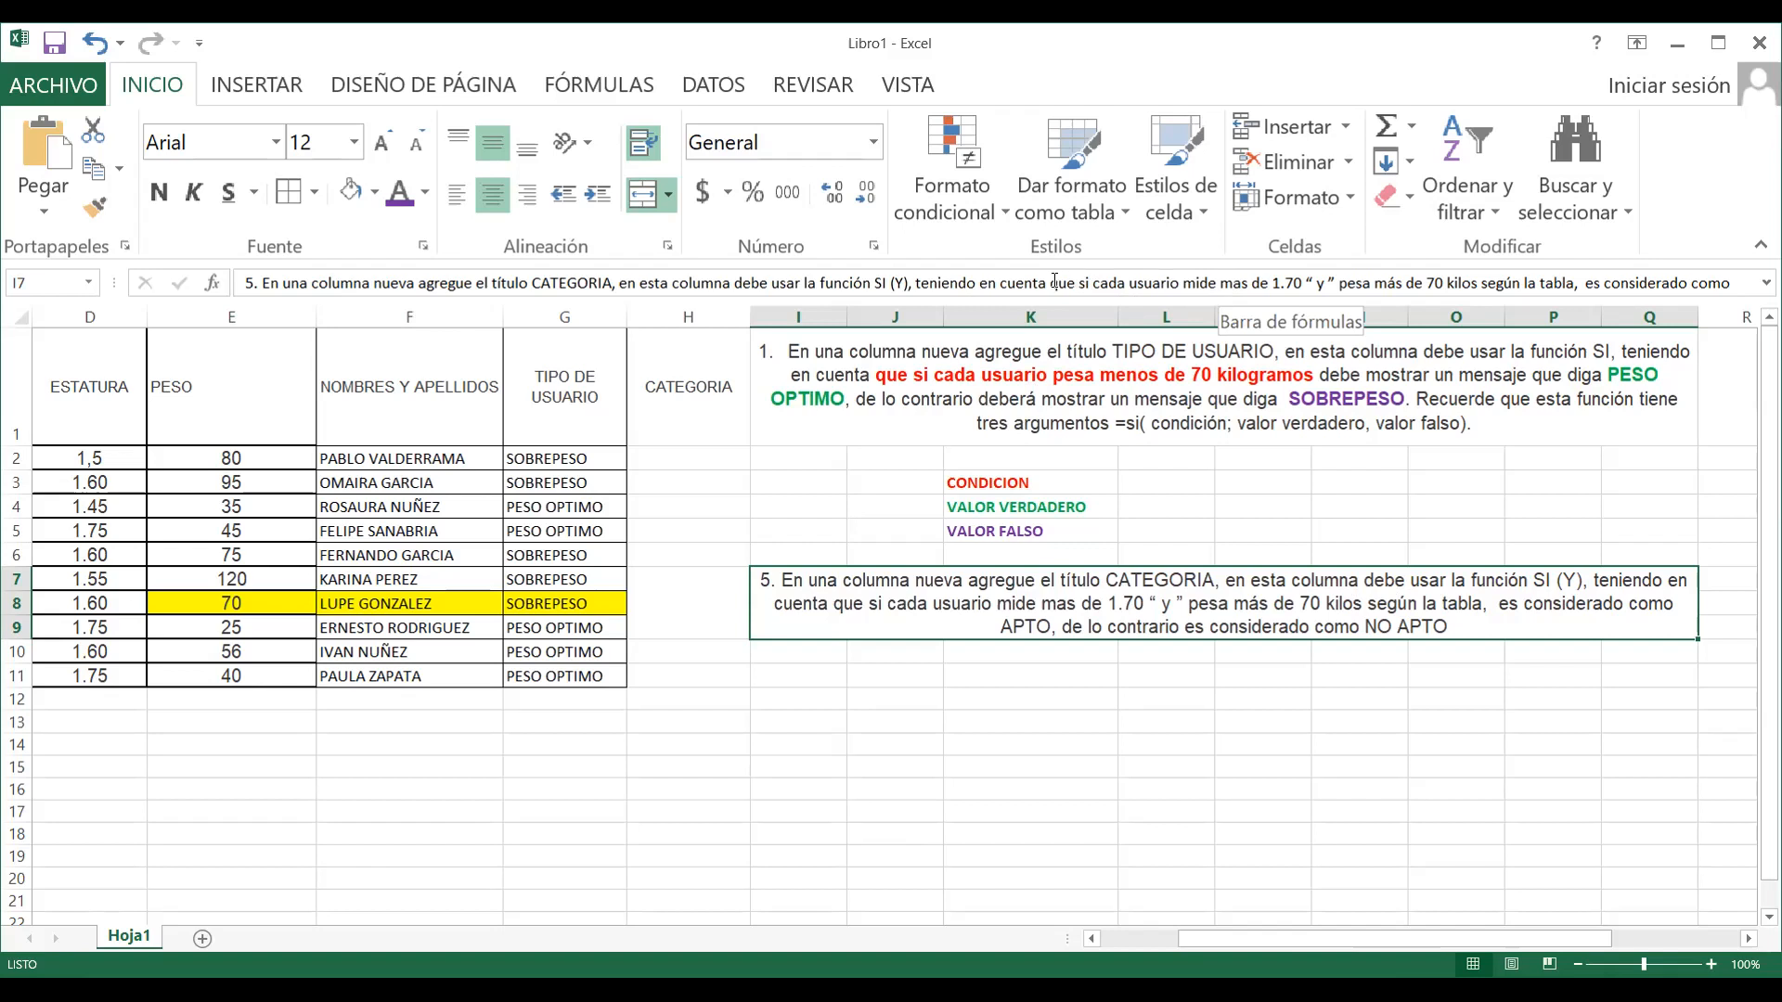
pyautogui.moveTo(1052, 282); pyautogui.dragTo(1119, 284)
pyautogui.moveTo(1199, 284); pyautogui.dragTo(1303, 284)
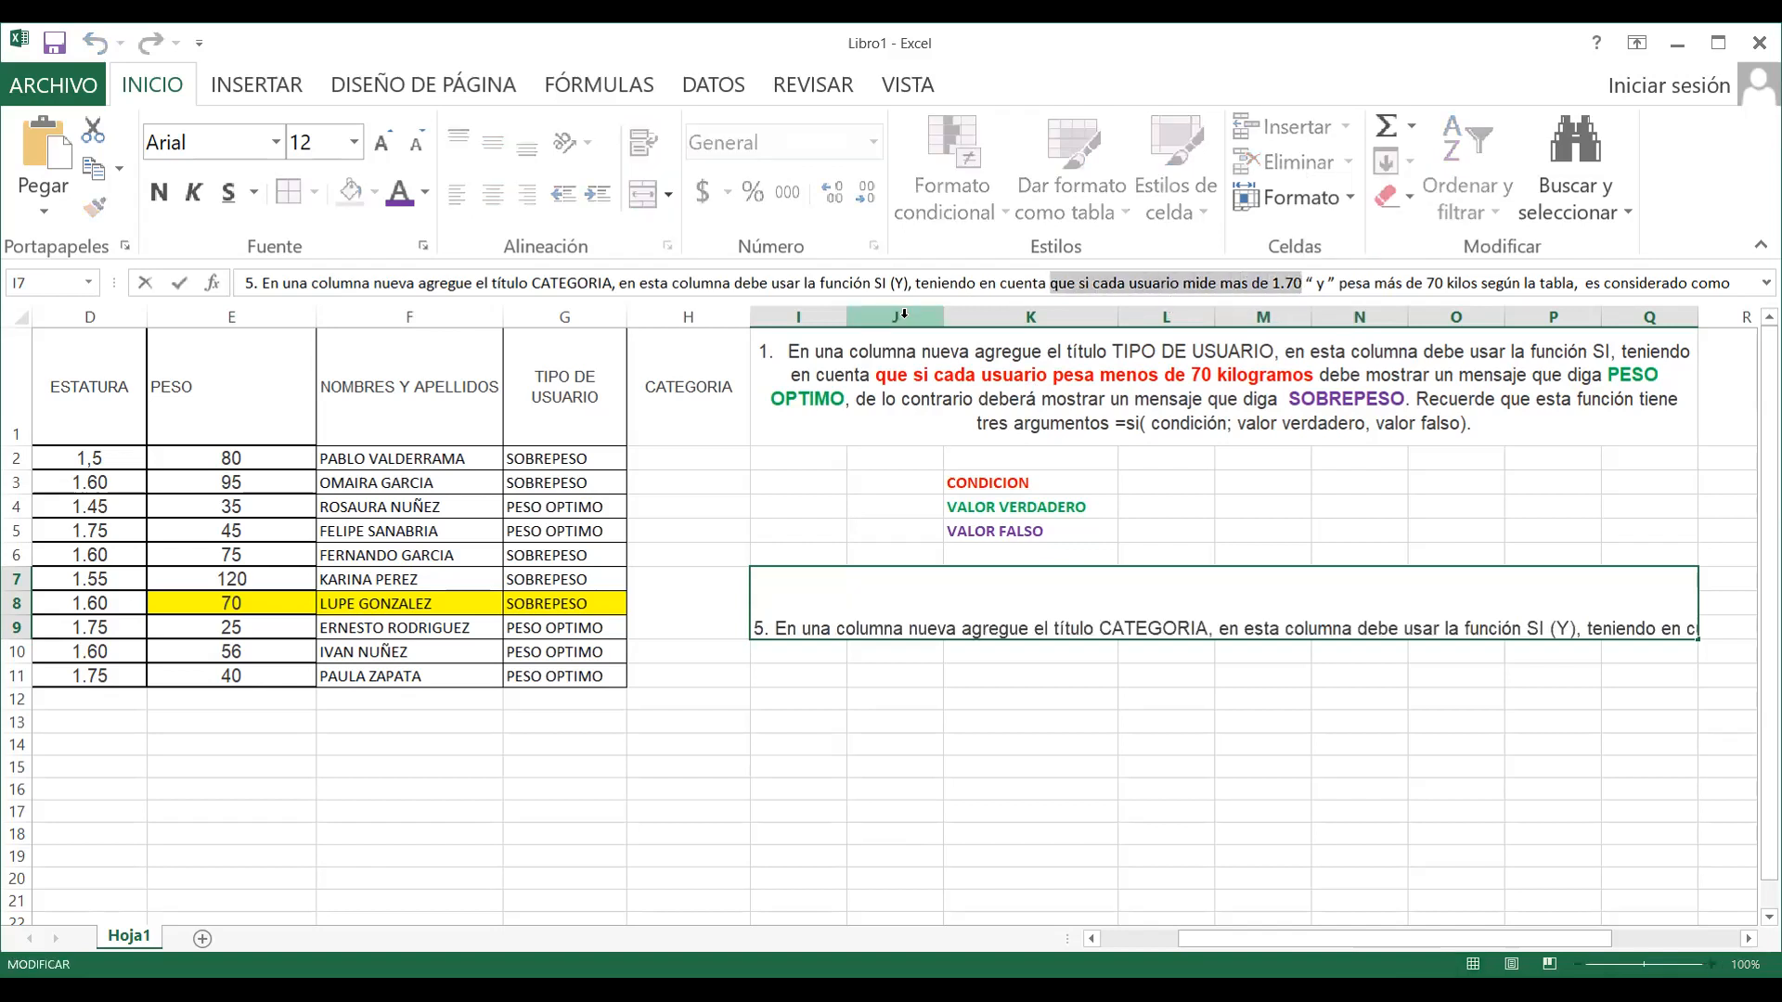
pyautogui.click(424, 193)
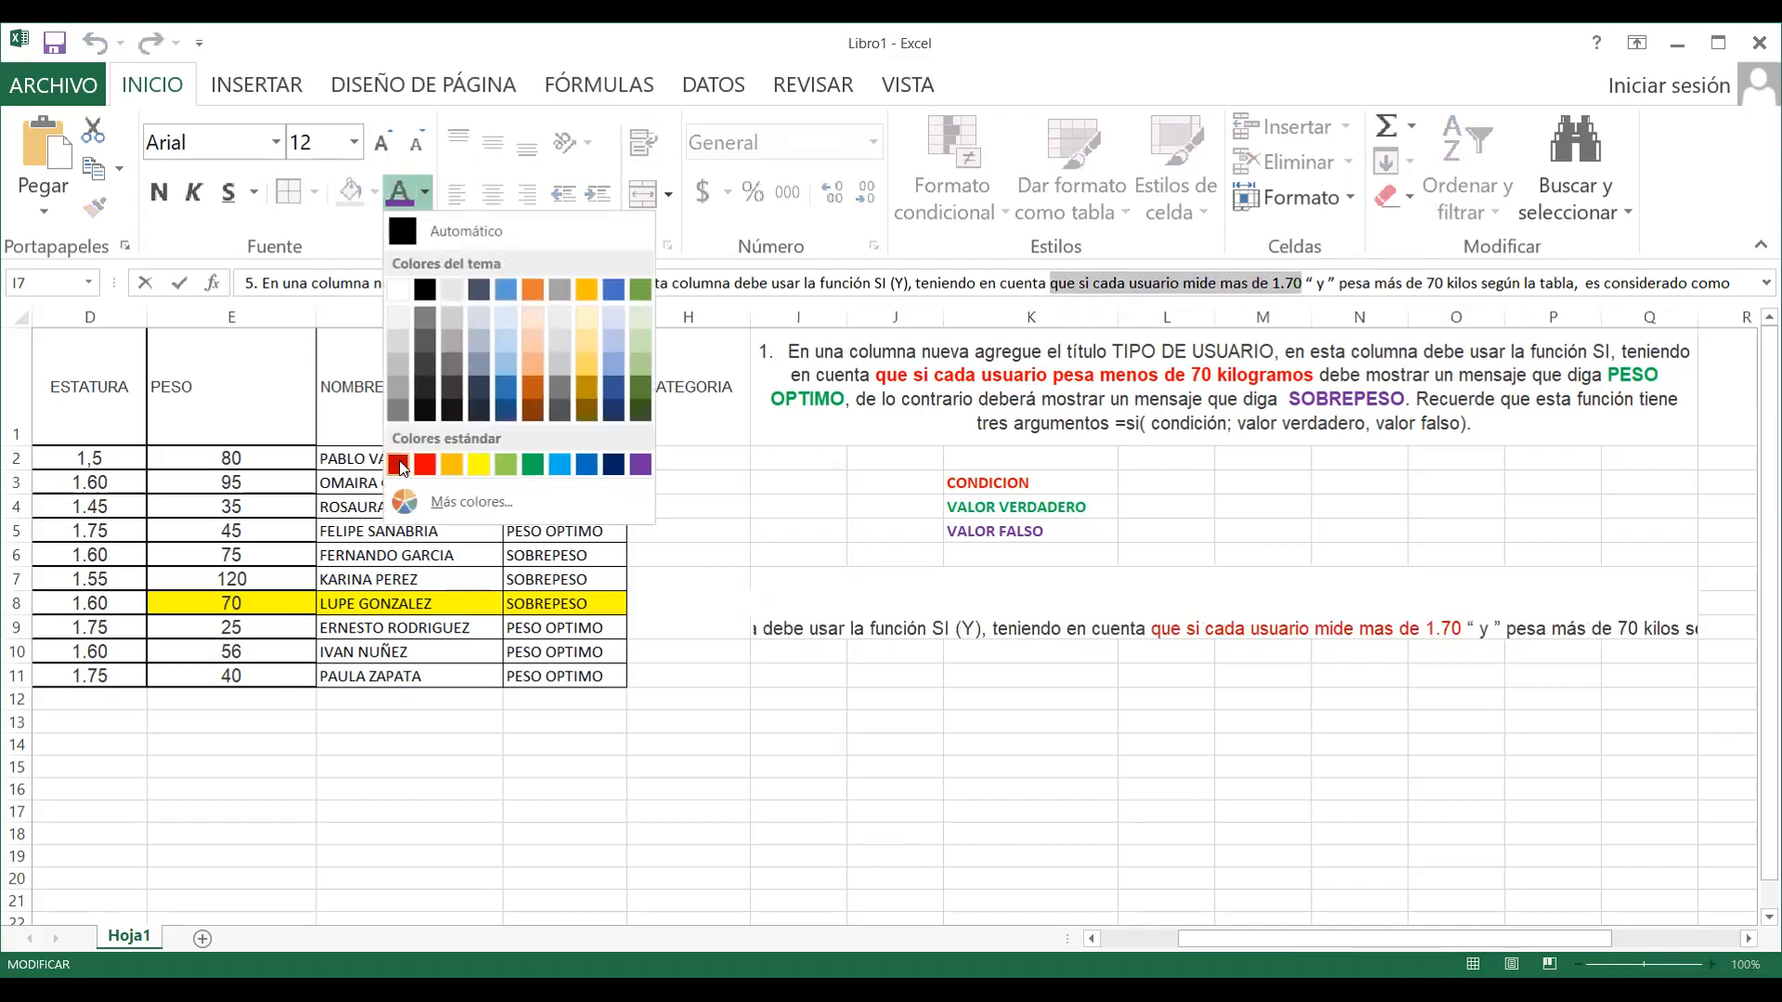
pyautogui.click(424, 463)
pyautogui.hotkey('ctrl', 'n')
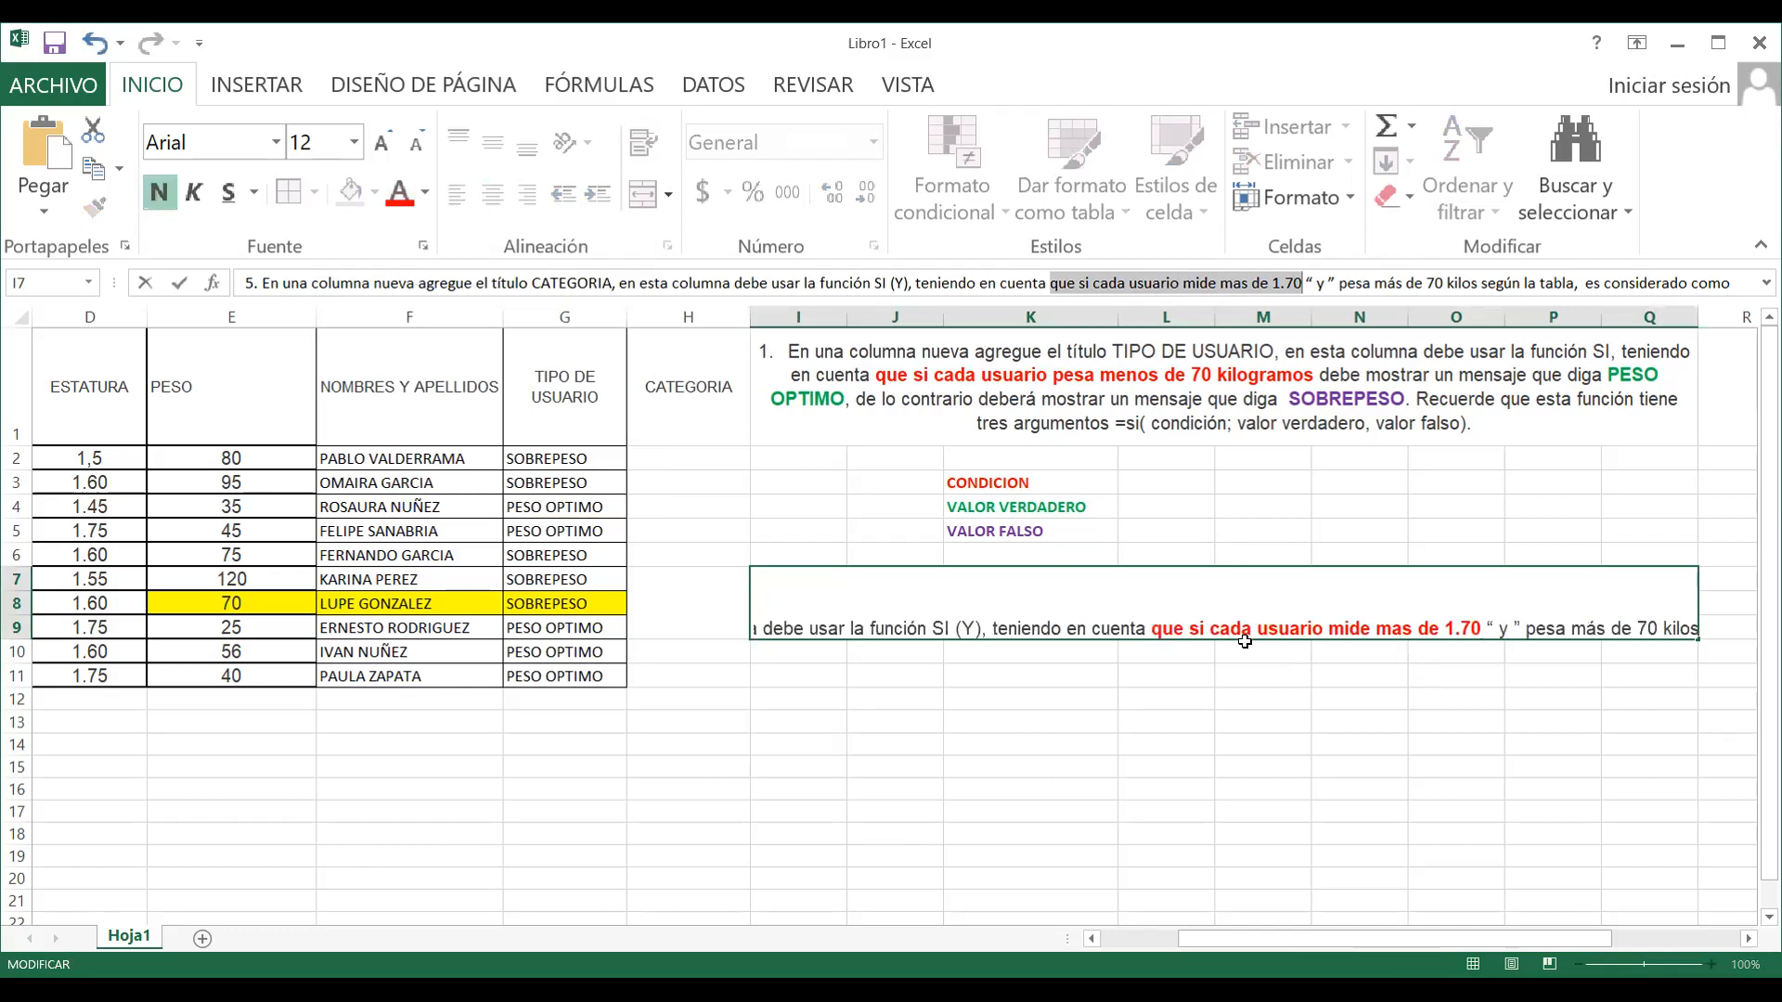
pyautogui.click(1360, 698)
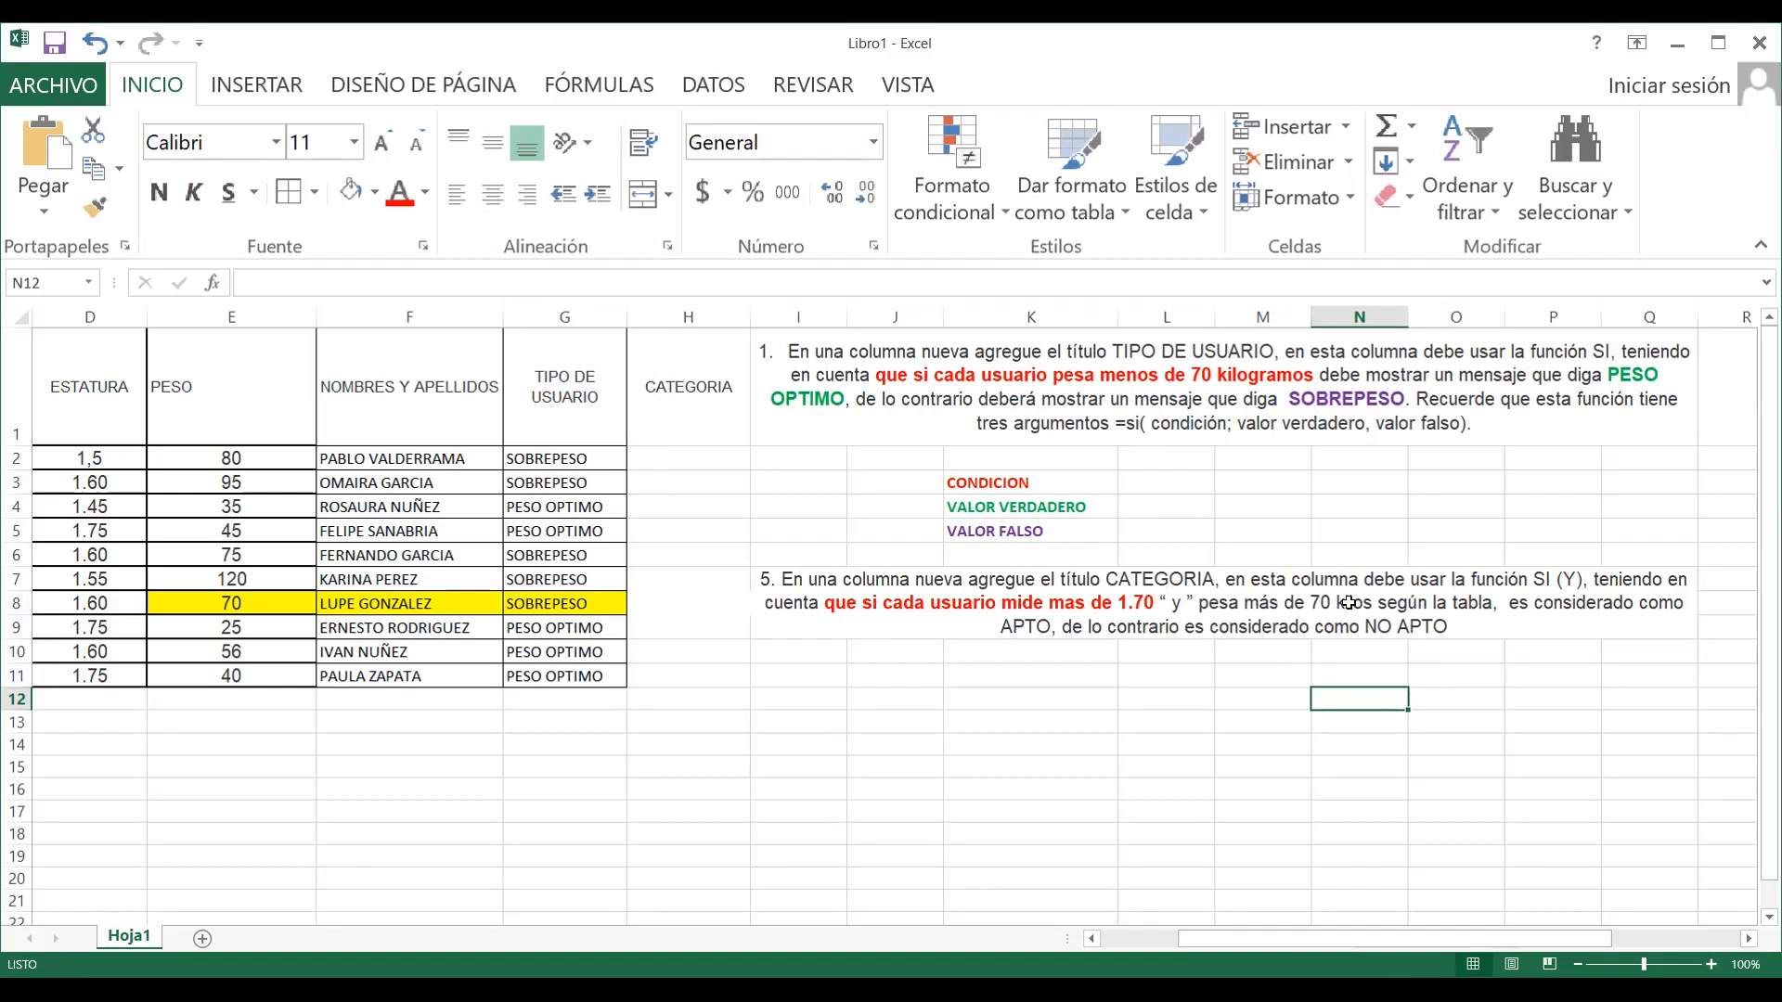
# Colour the second condition "pesa más de 70 kilos" red in the item 5 instruction
pyautogui.click(1282, 603)
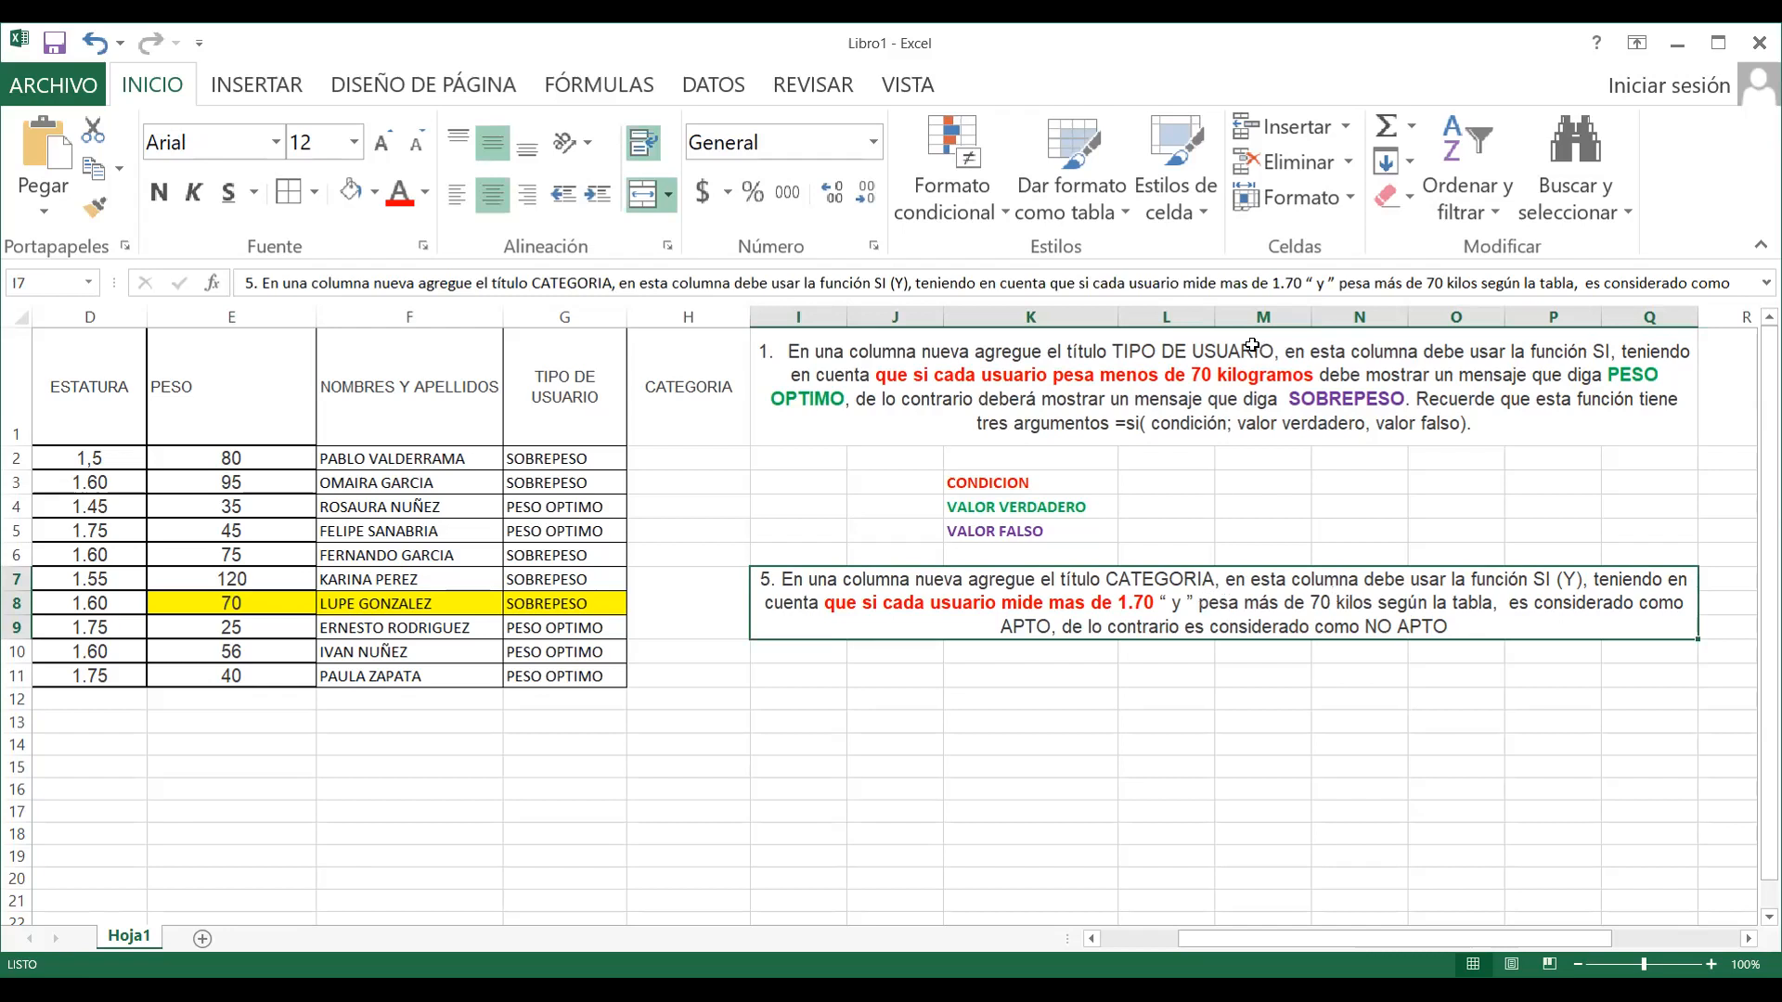
pyautogui.moveTo(1340, 282); pyautogui.dragTo(1478, 284)
pyautogui.click(400, 208)
pyautogui.moveTo(1332, 747); pyautogui.dragTo(1331, 762)
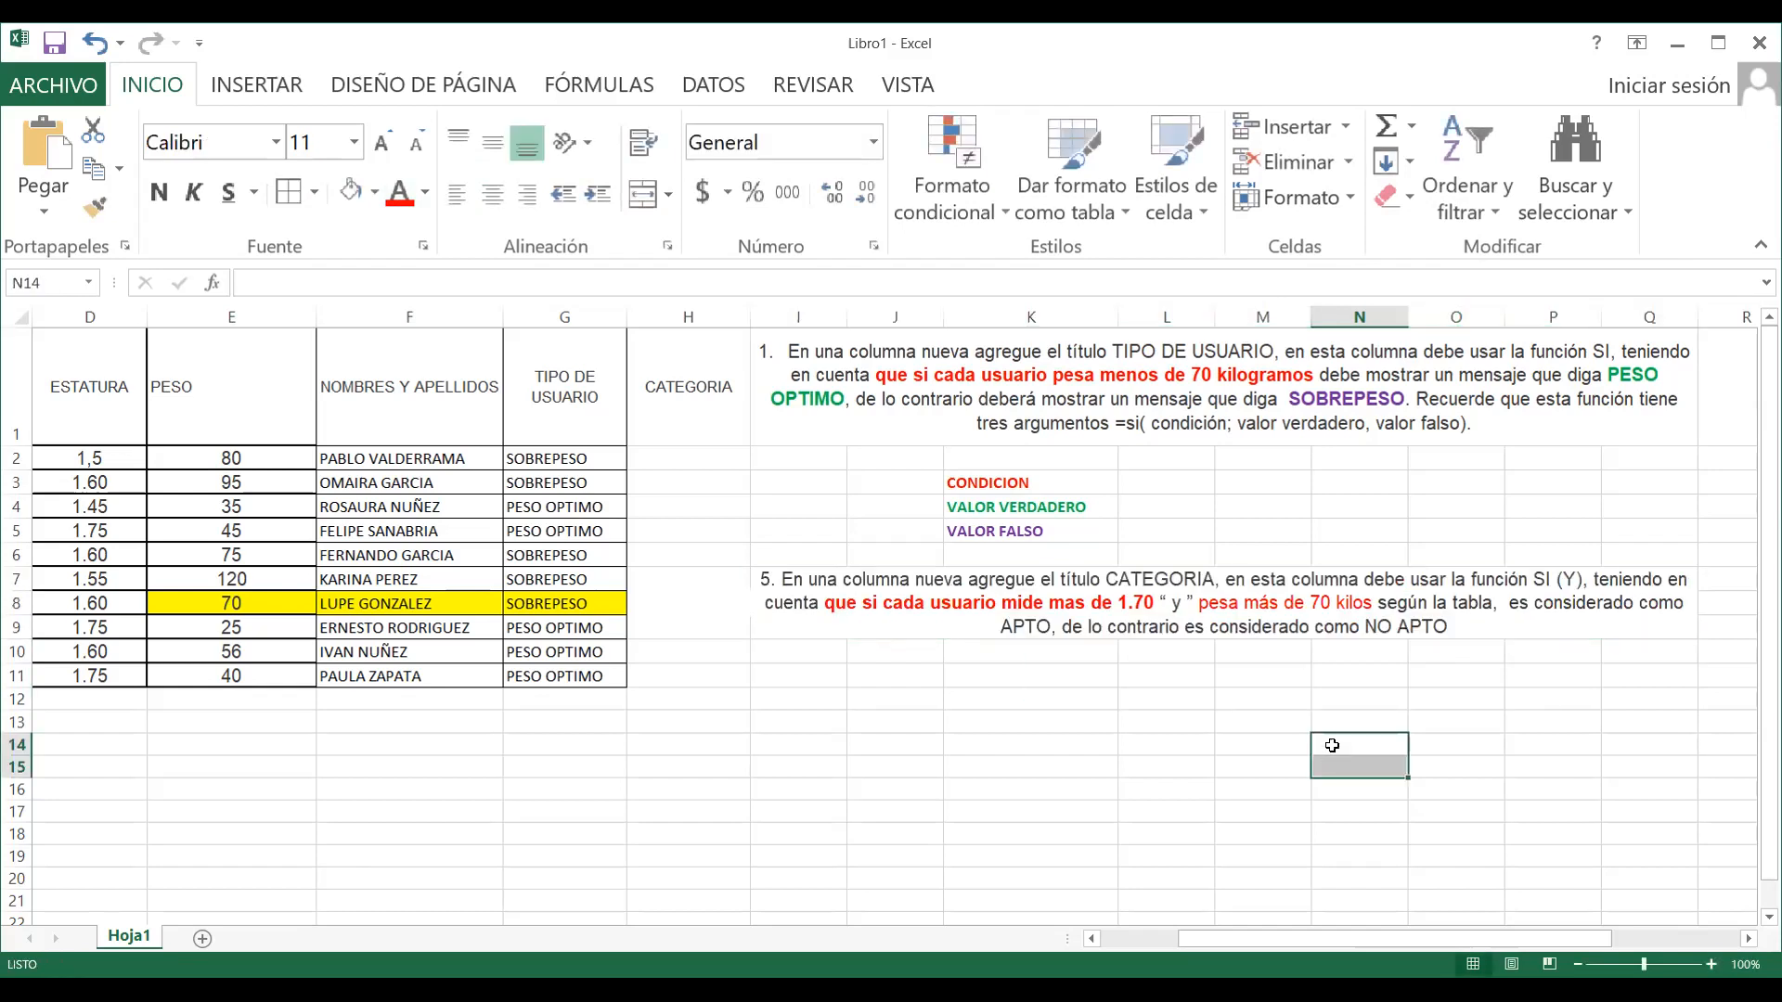
# Make the phrase "pesa más de 70 kilos" bold in the item 5 instruction
pyautogui.click(1267, 603)
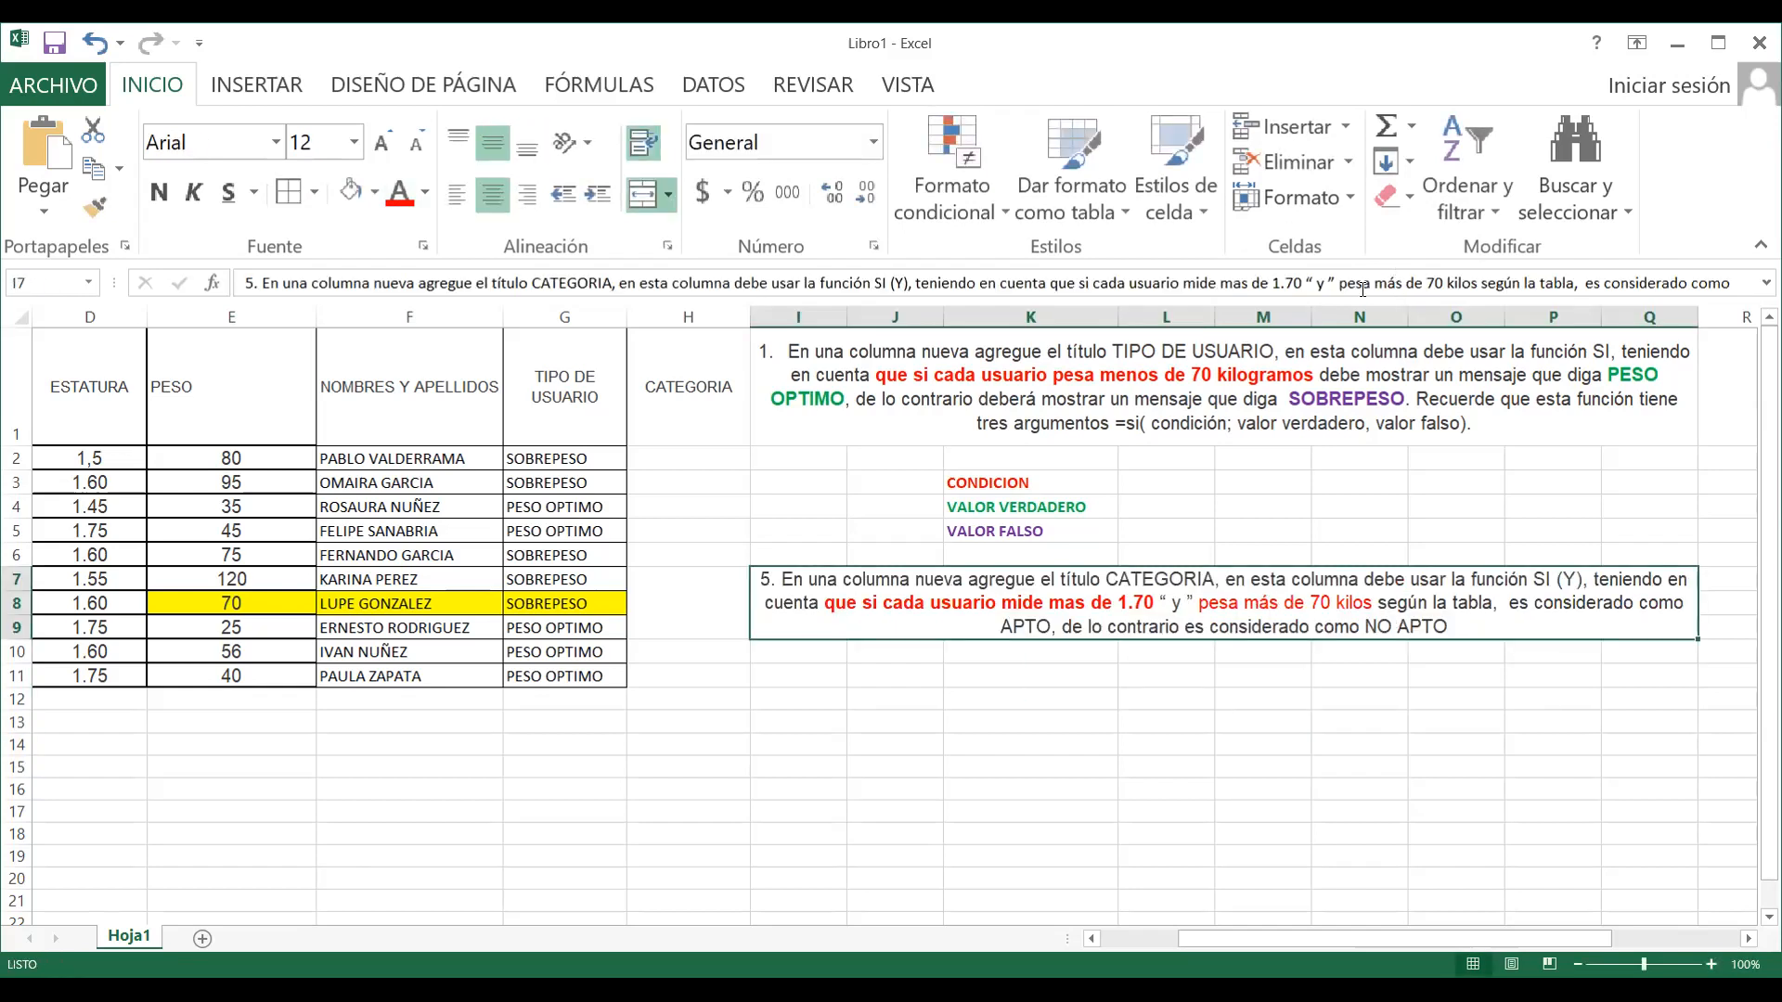
pyautogui.moveTo(1342, 284); pyautogui.dragTo(1481, 289)
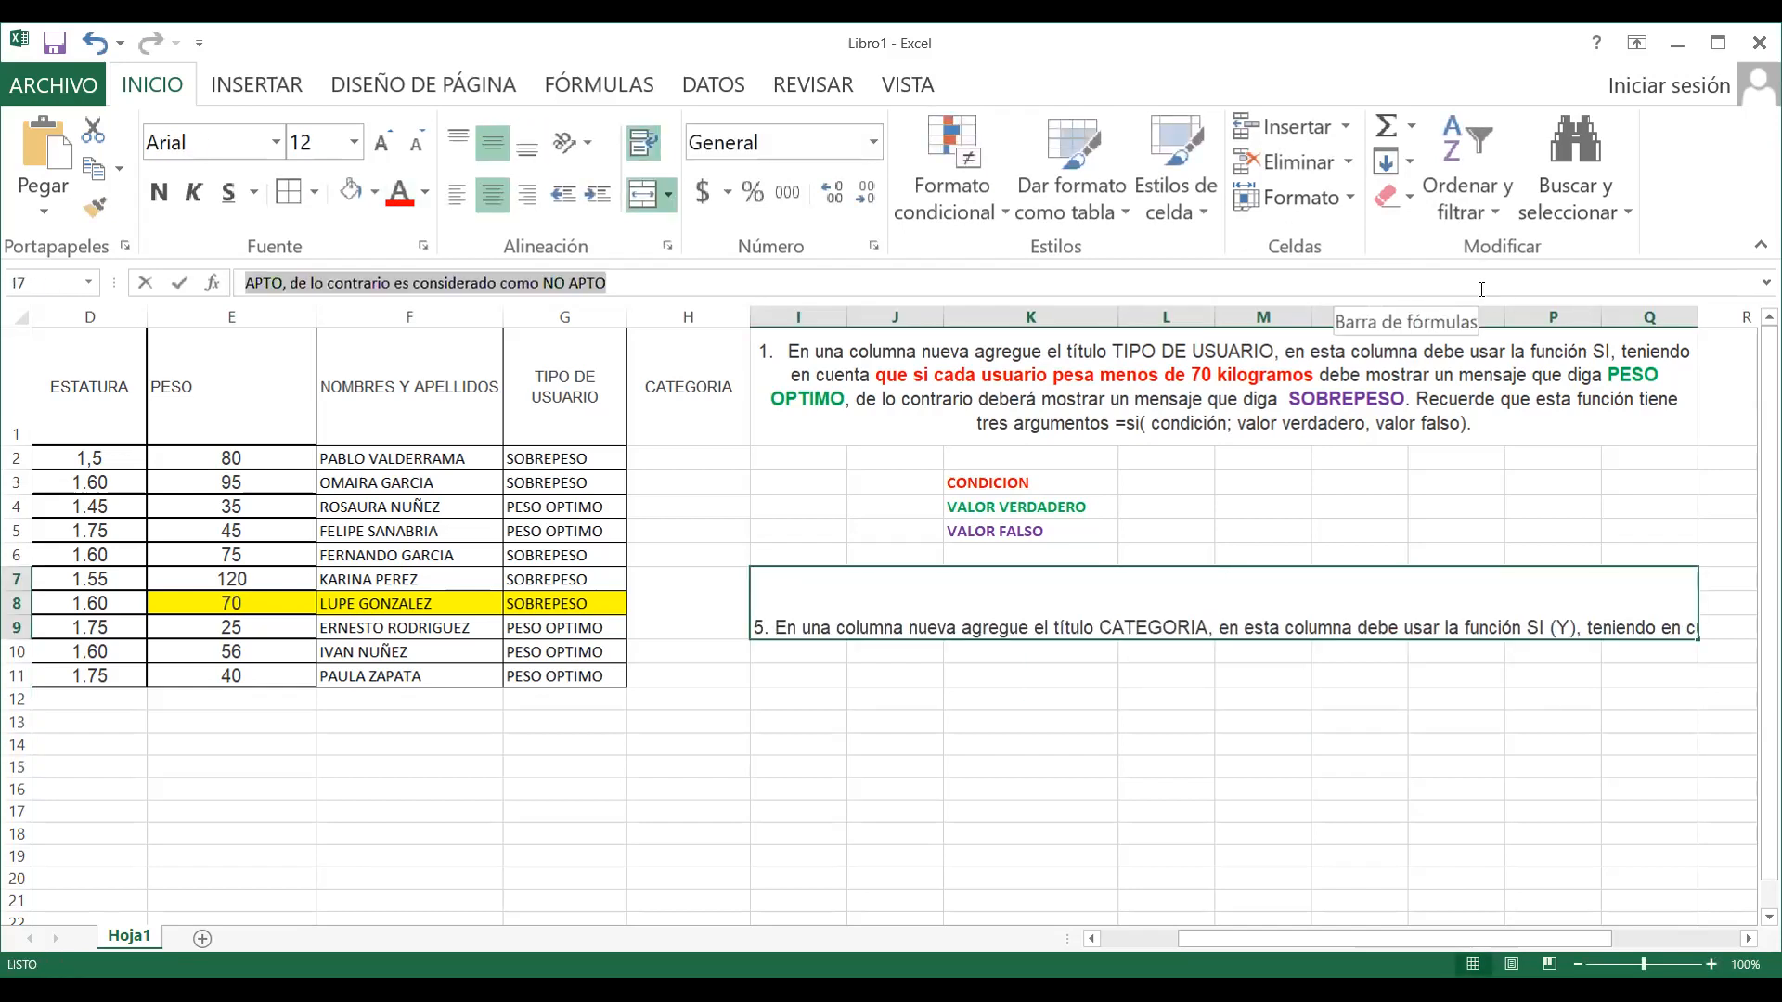
pyautogui.click(1383, 699)
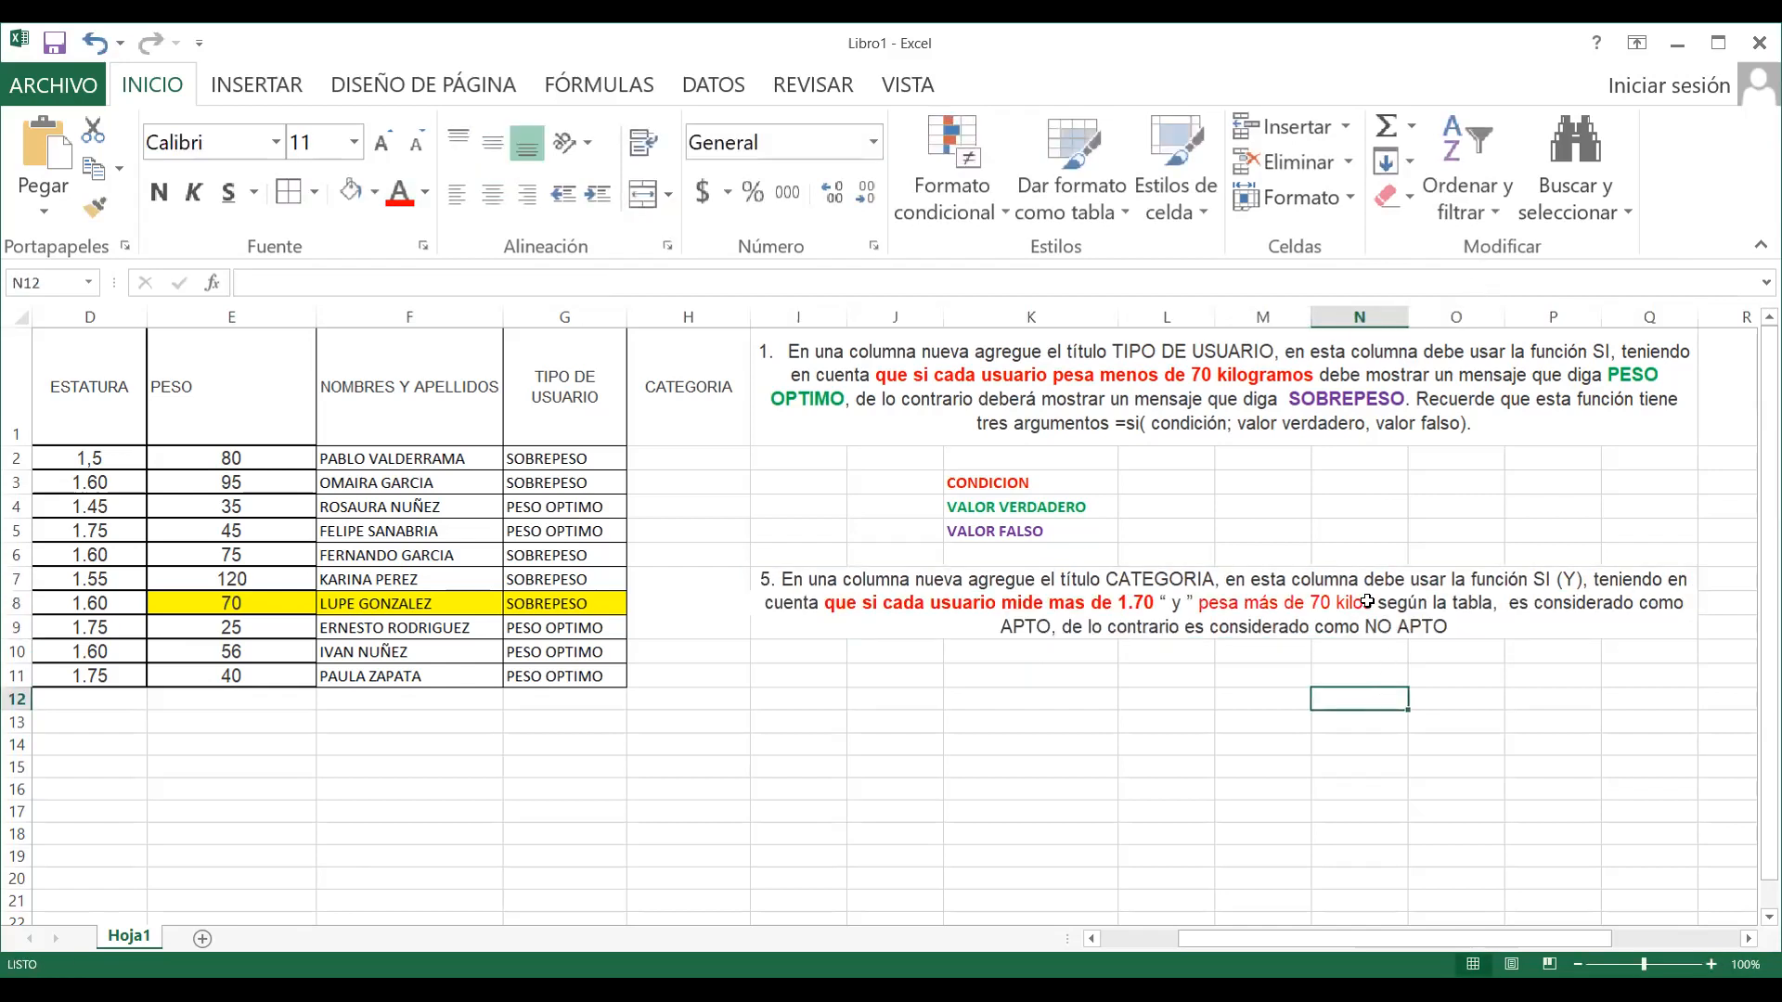
pyautogui.click(1367, 601)
pyautogui.moveTo(1340, 284); pyautogui.dragTo(1477, 284)
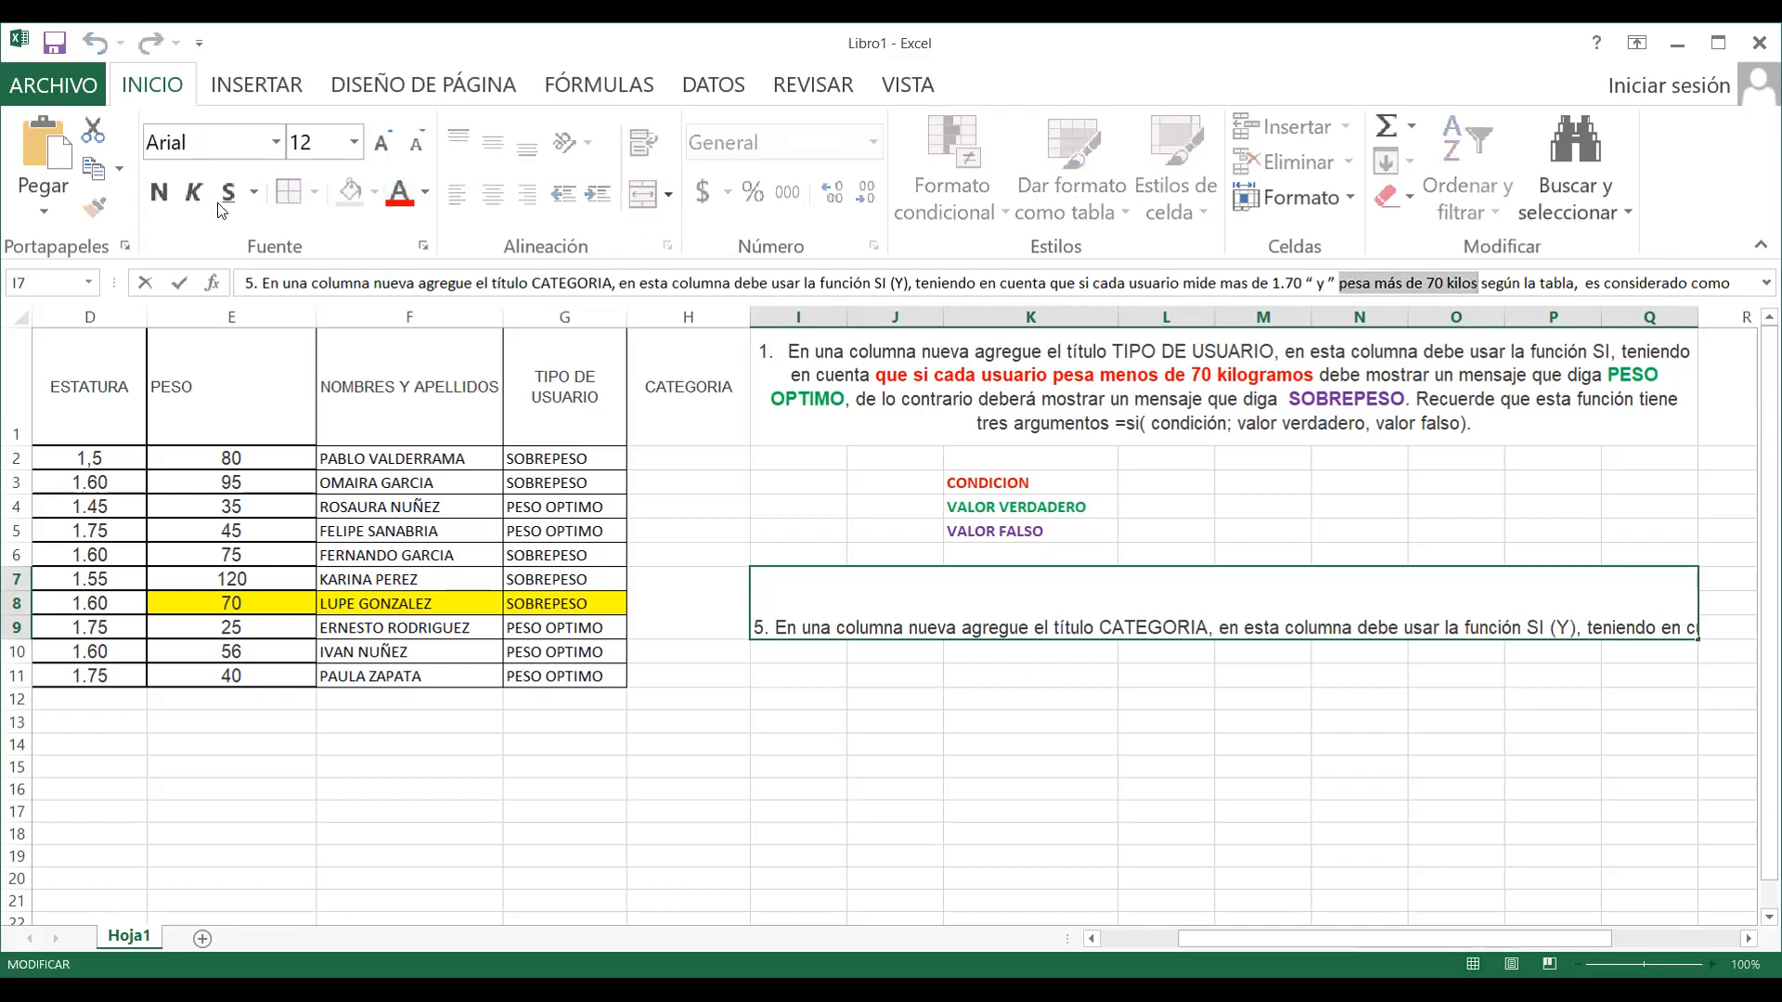
pyautogui.click(159, 193)
pyautogui.press('Return')
pyautogui.click(1328, 697)
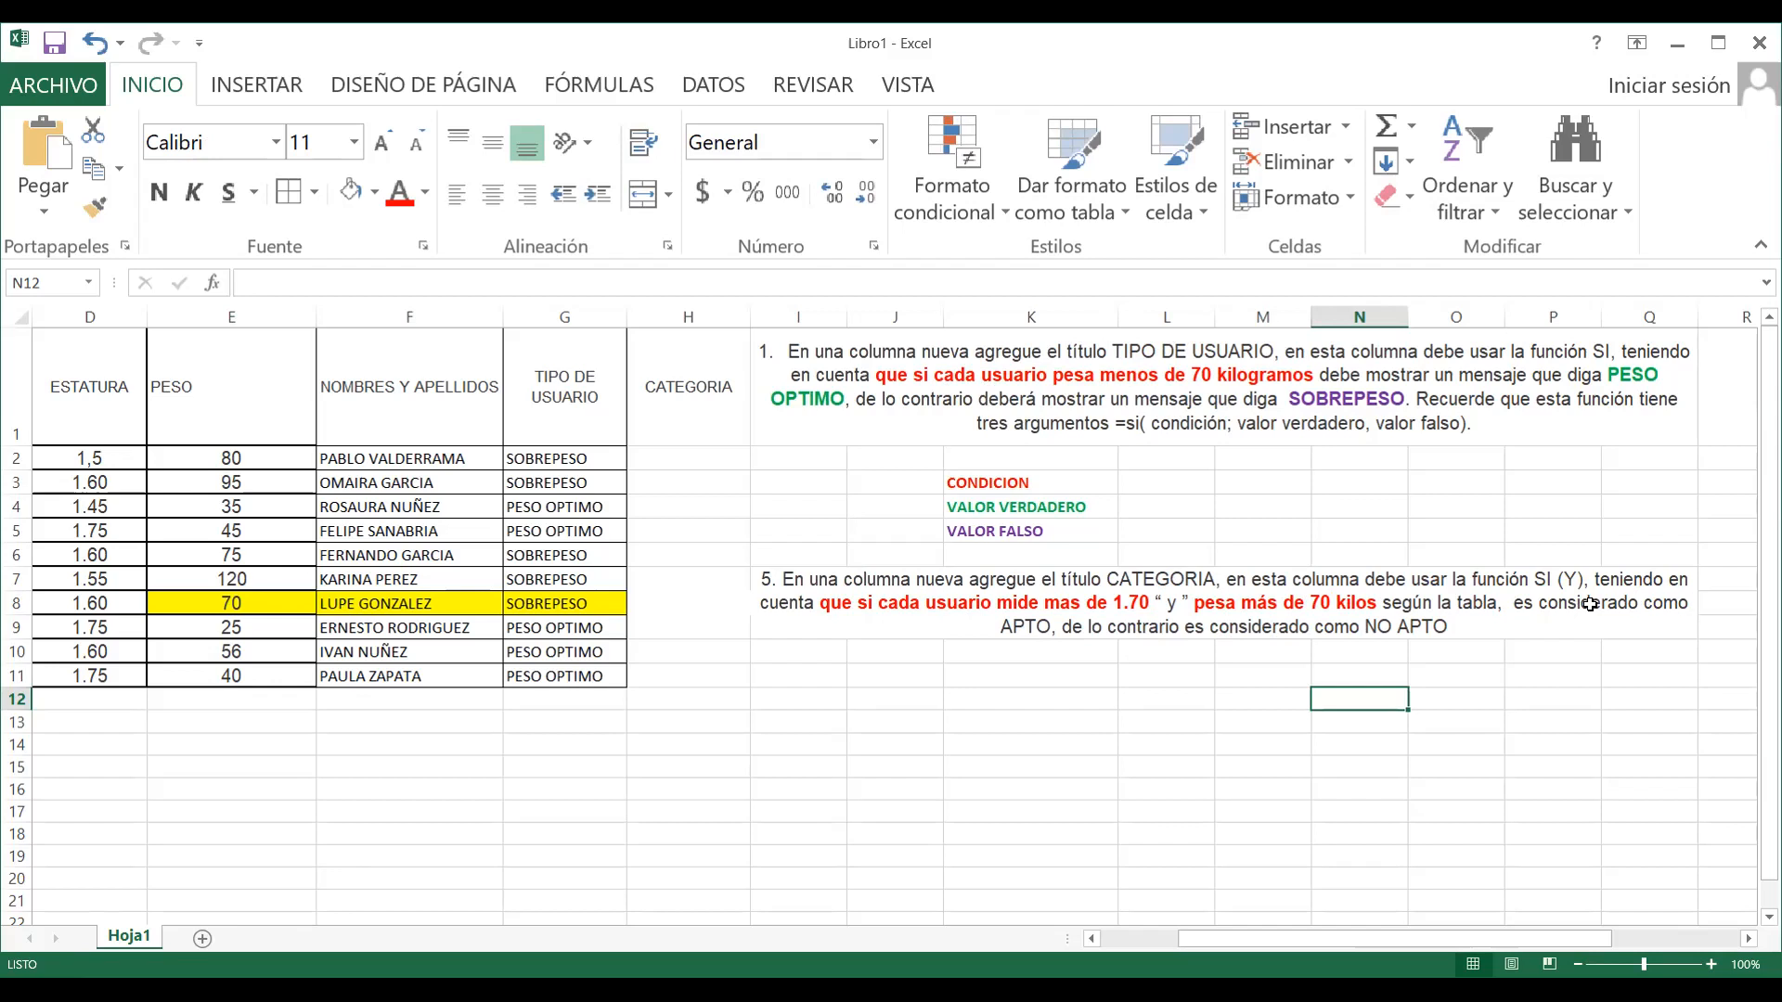
# Make the true value APTO bold and green in the item 5 instruction, matching the VALOR VERDADERO label
pyautogui.click(1083, 615)
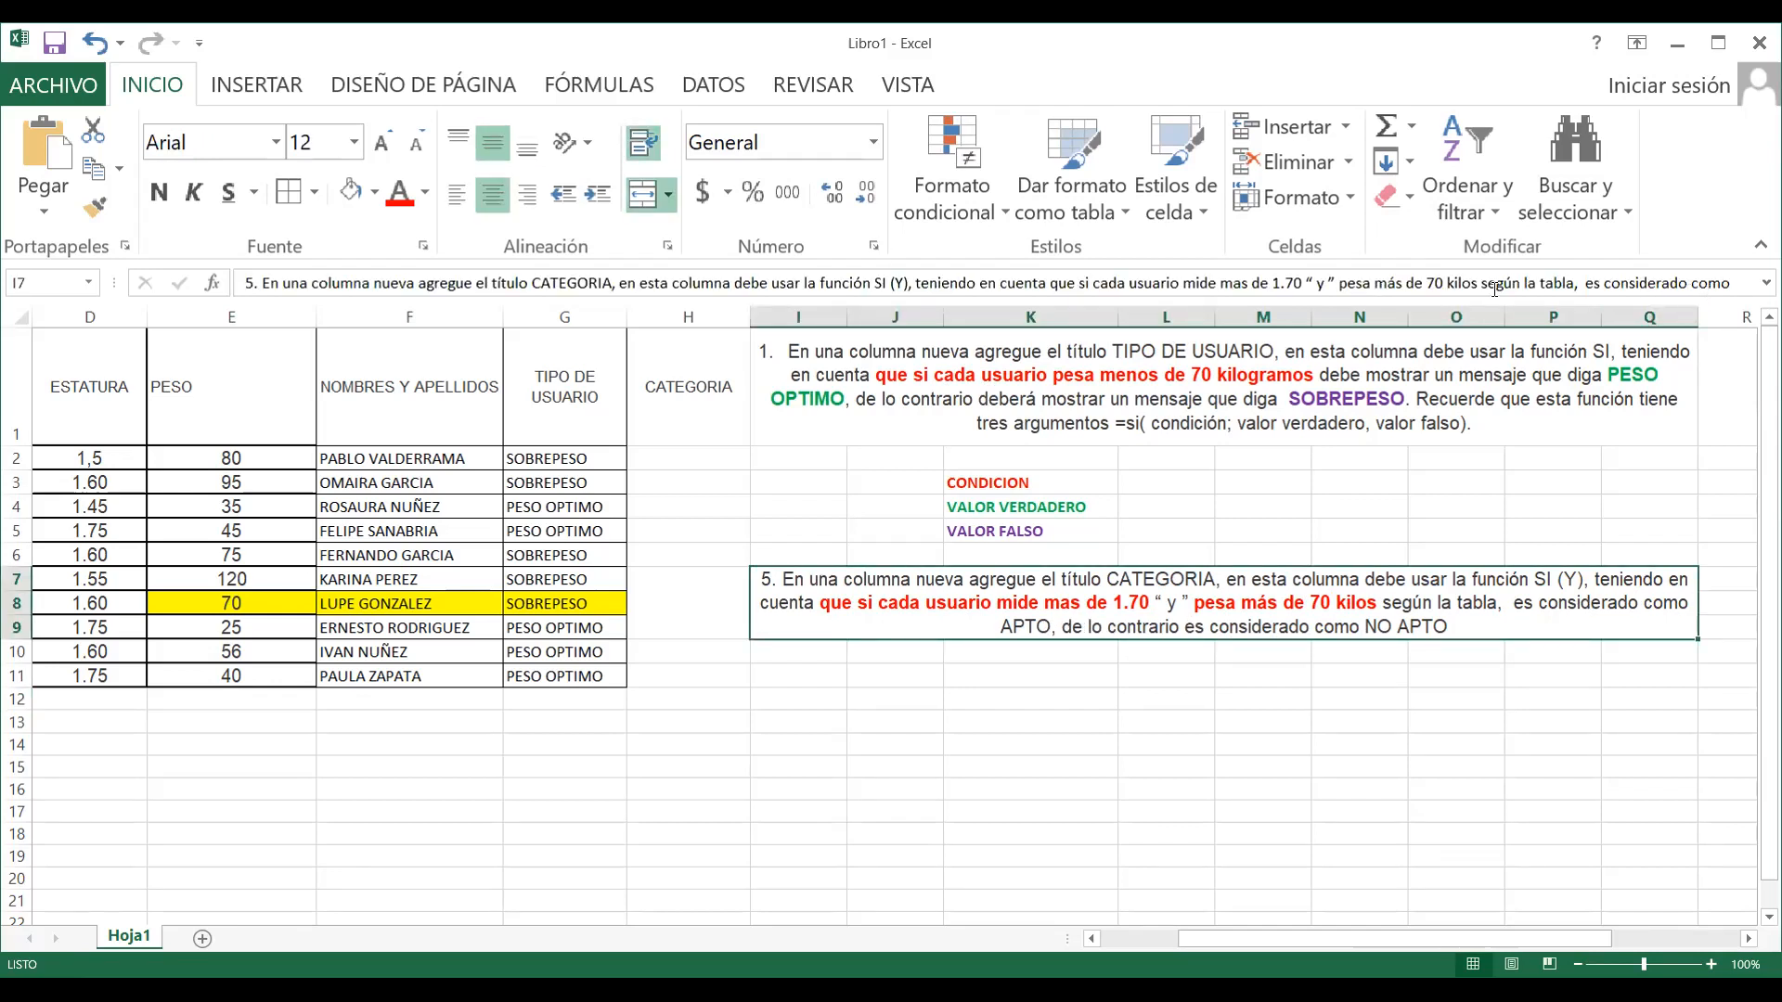
pyautogui.doubleClick(1050, 623)
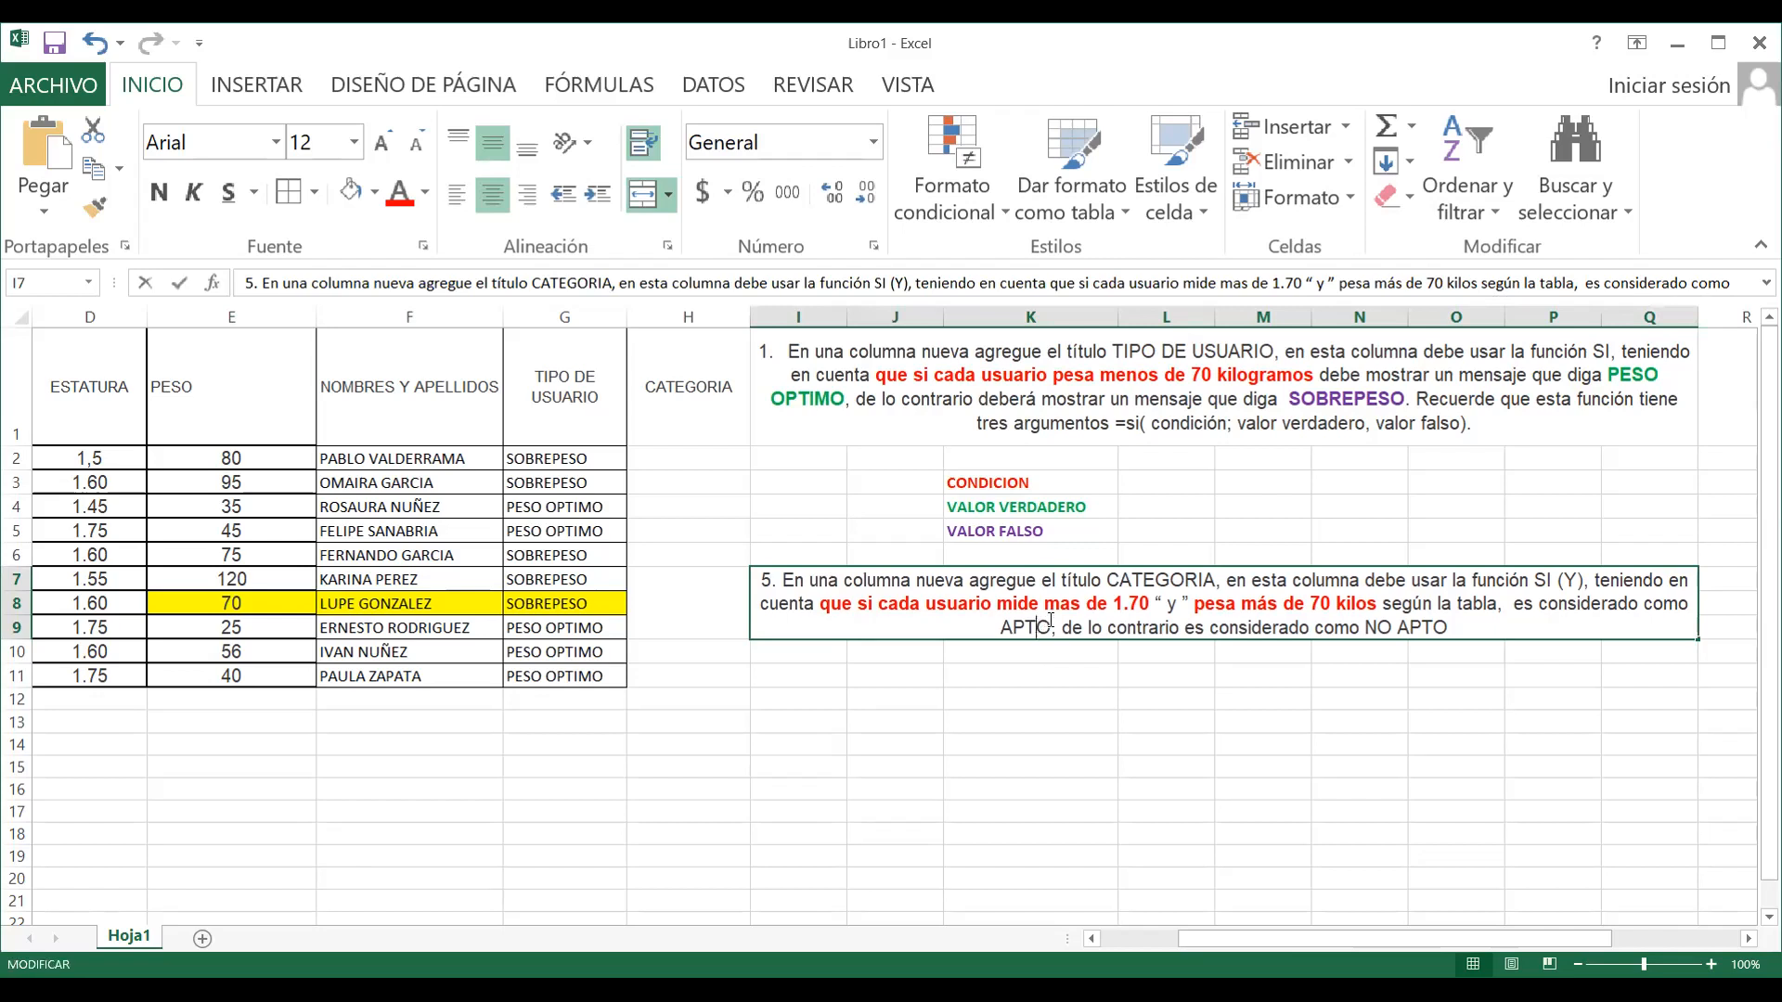
pyautogui.moveTo(1051, 624); pyautogui.dragTo(1000, 629)
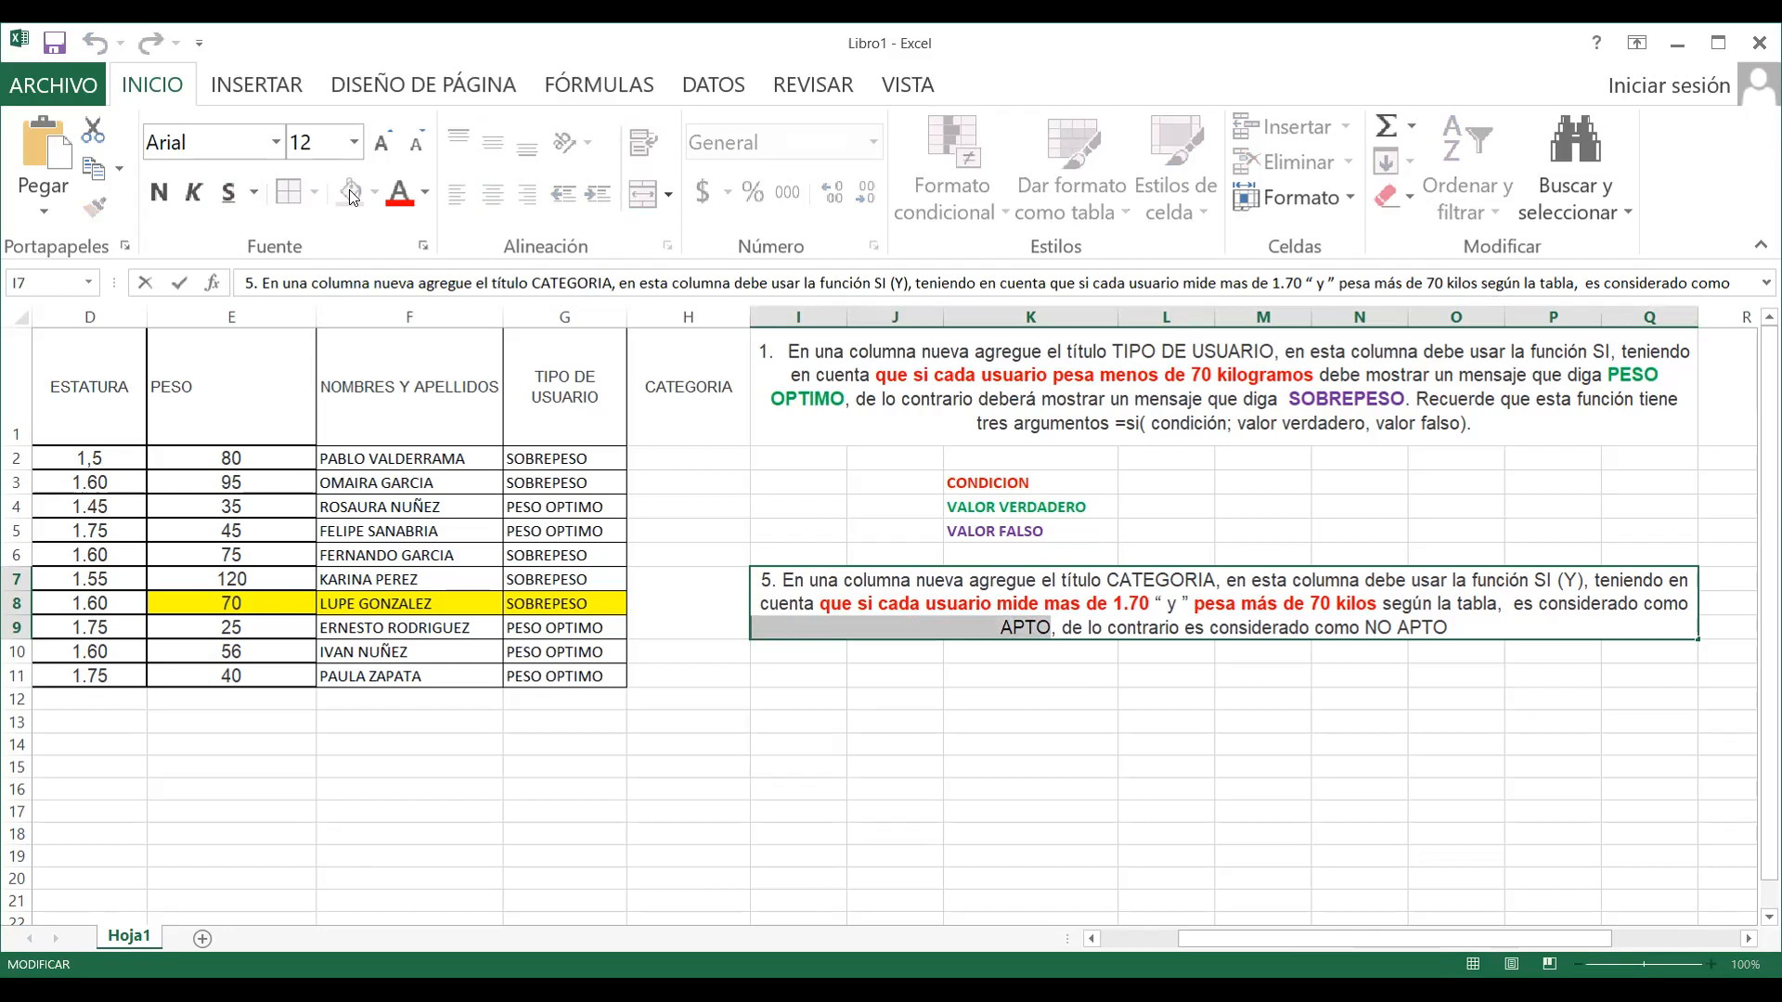
pyautogui.click(425, 192)
pyautogui.click(523, 460)
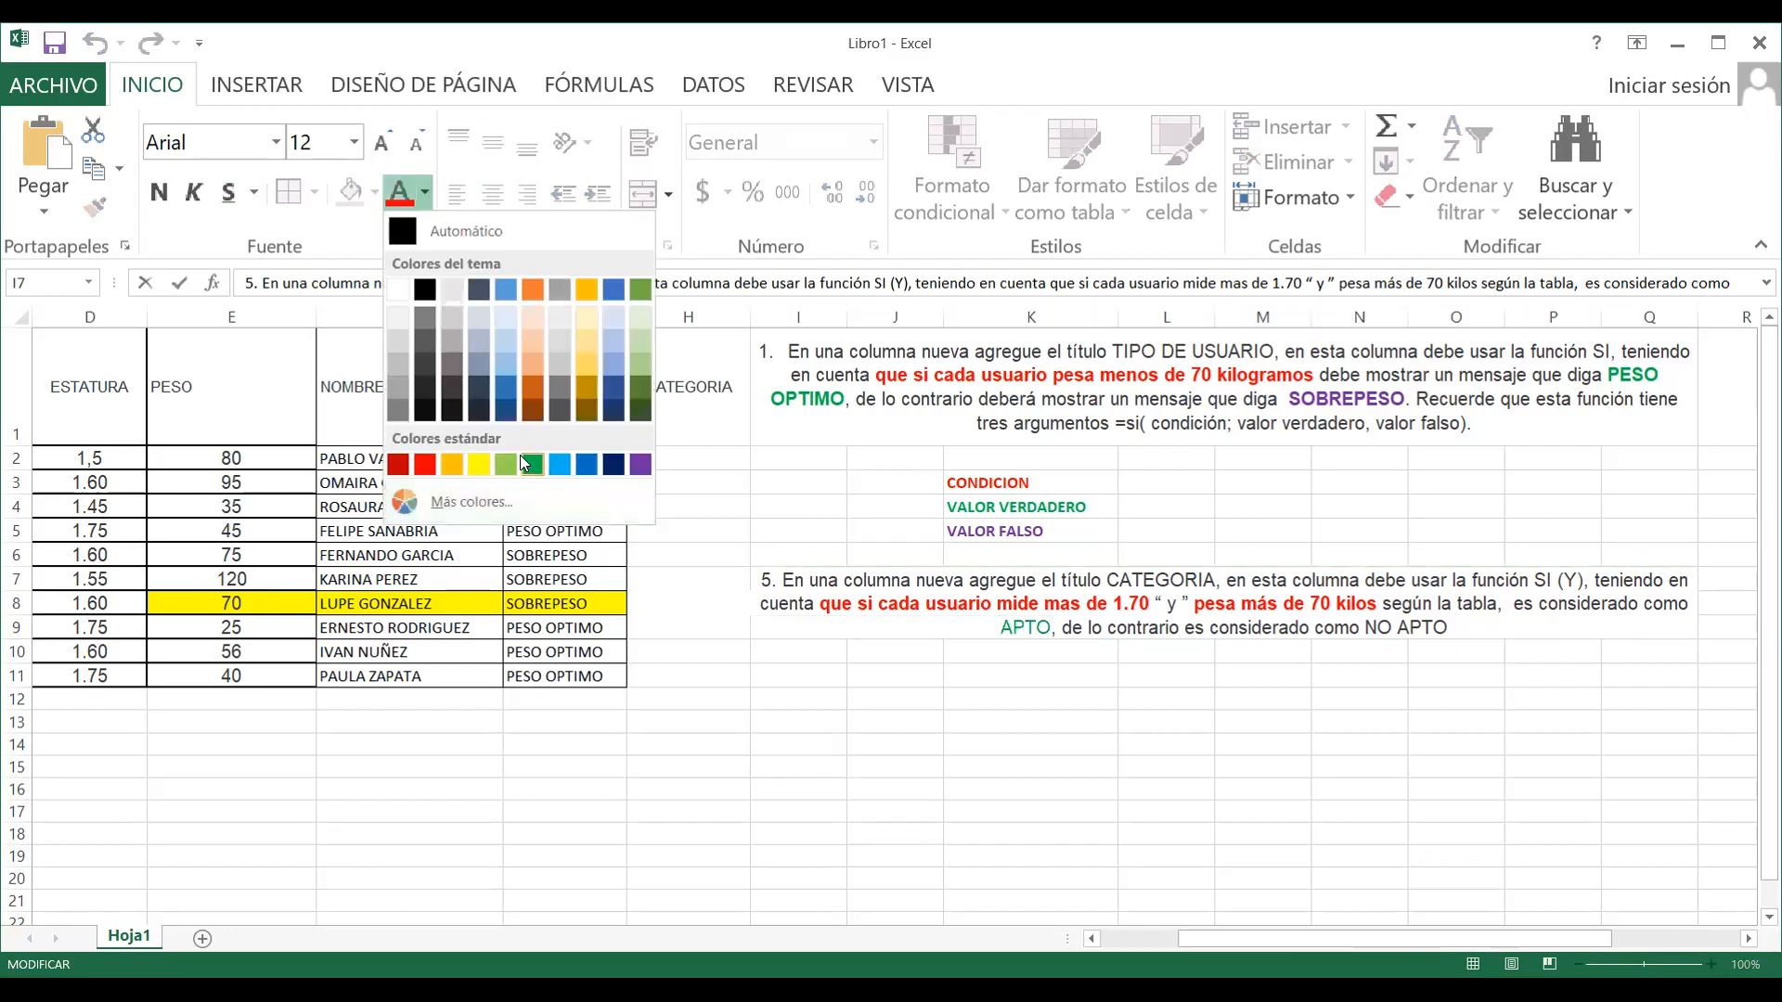
pyautogui.click(526, 464)
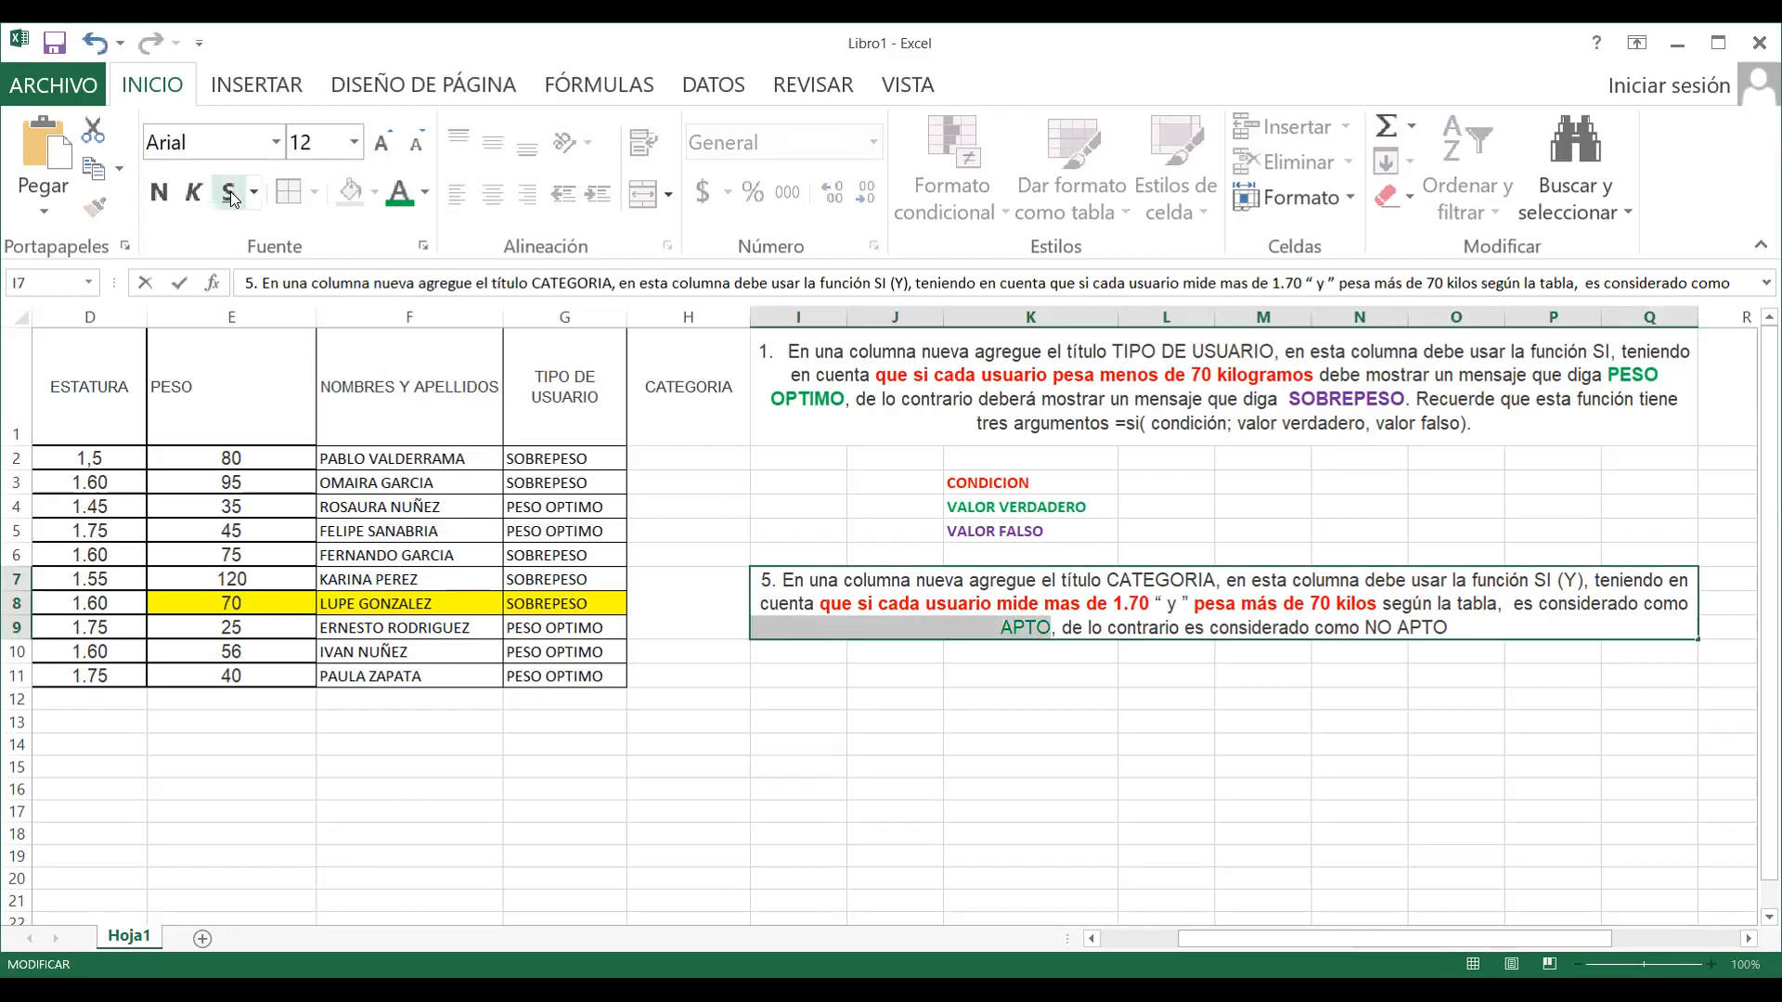
pyautogui.click(158, 192)
pyautogui.click(1108, 660)
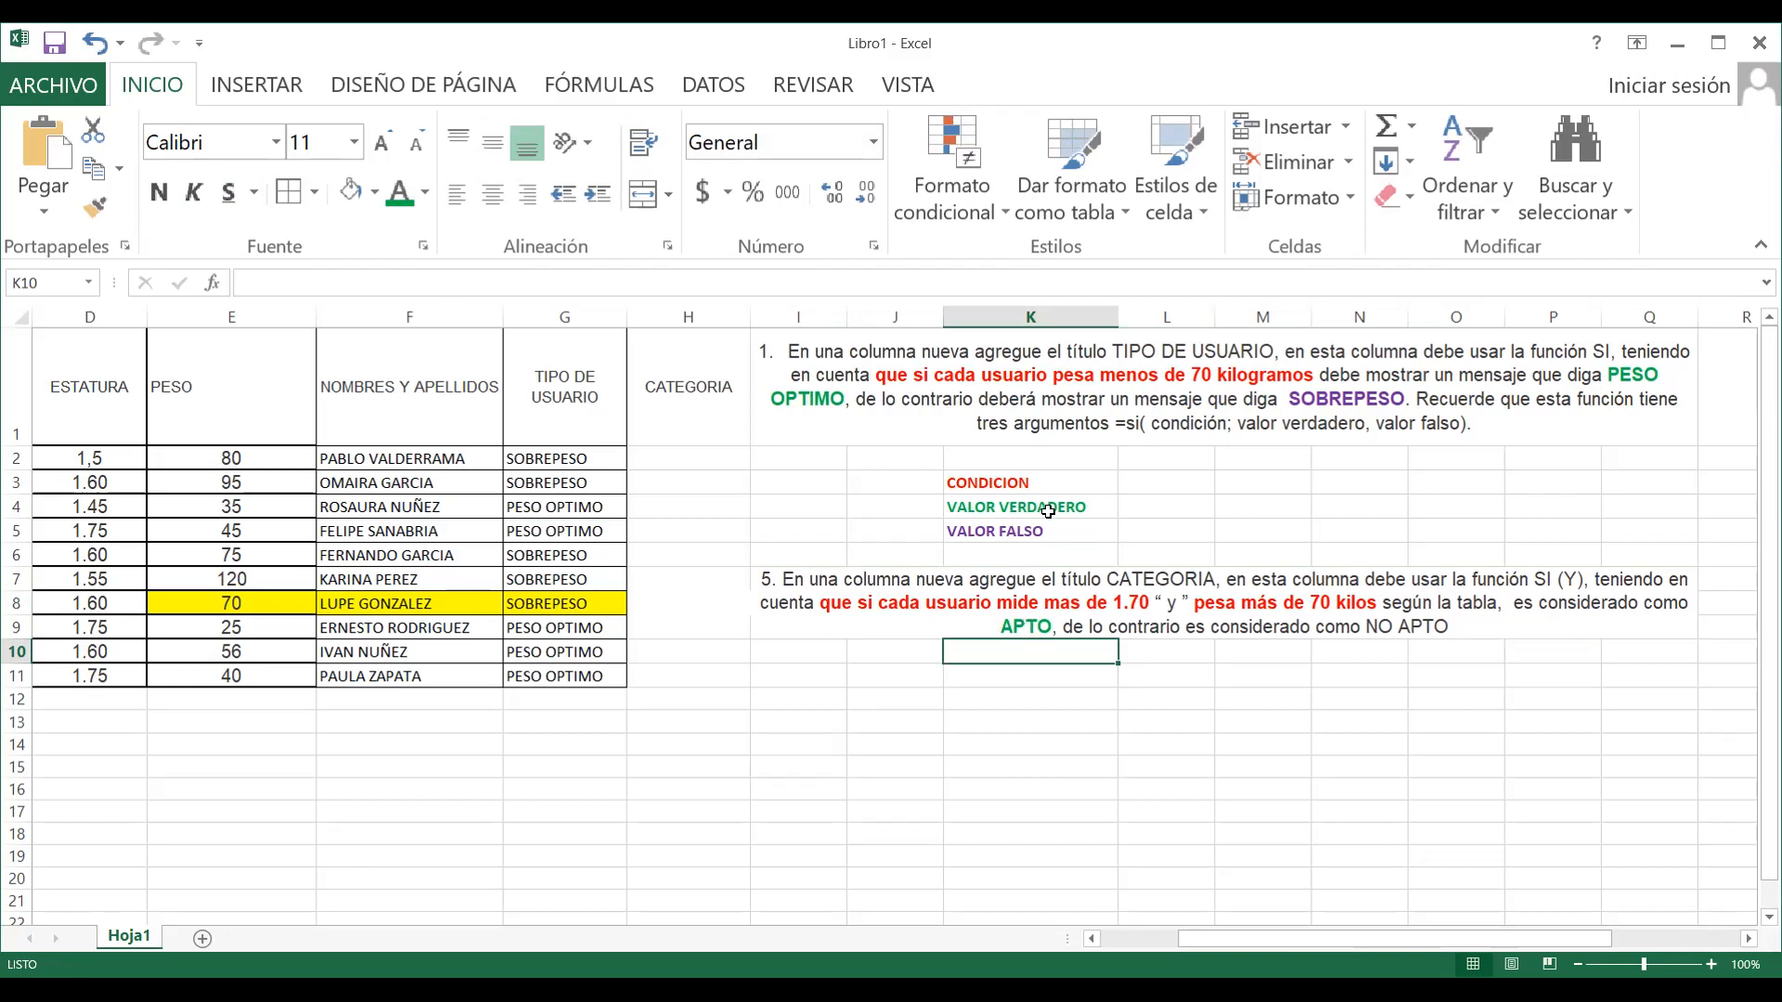
# Make the false value NO APTO bold and purple in the item 5 instruction, matching the VALOR FALSO label
pyautogui.click(1384, 625)
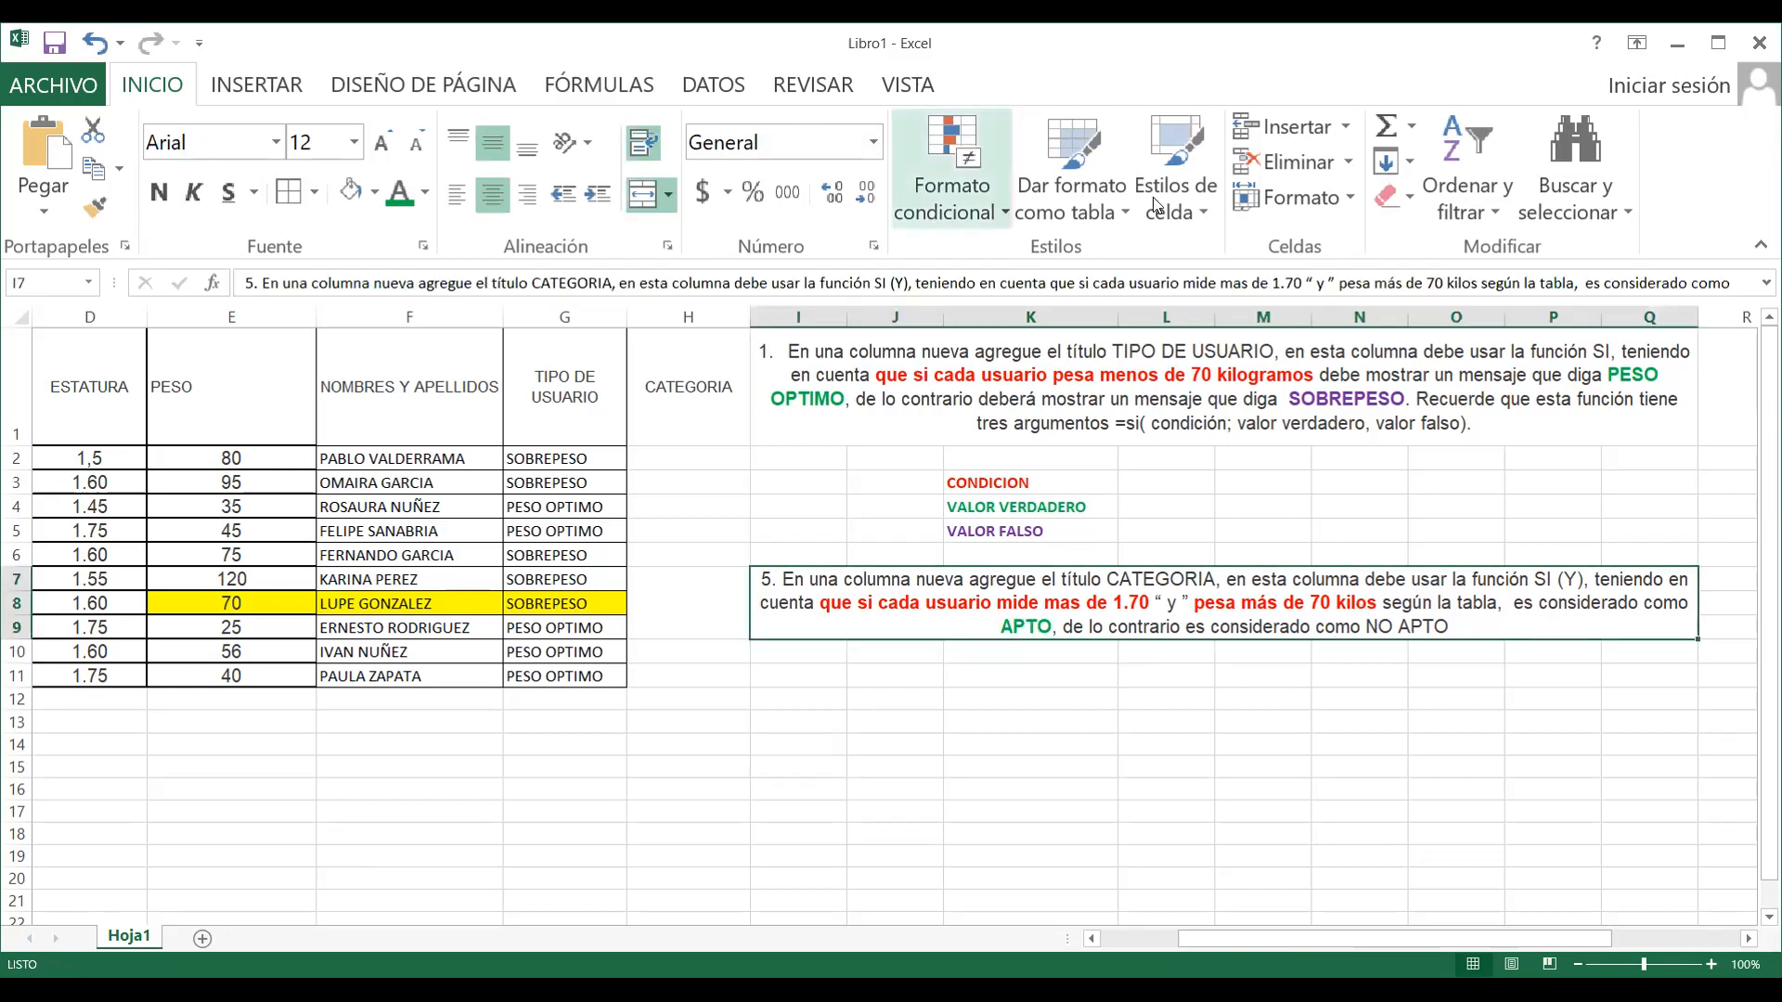
pyautogui.doubleClick(1454, 625)
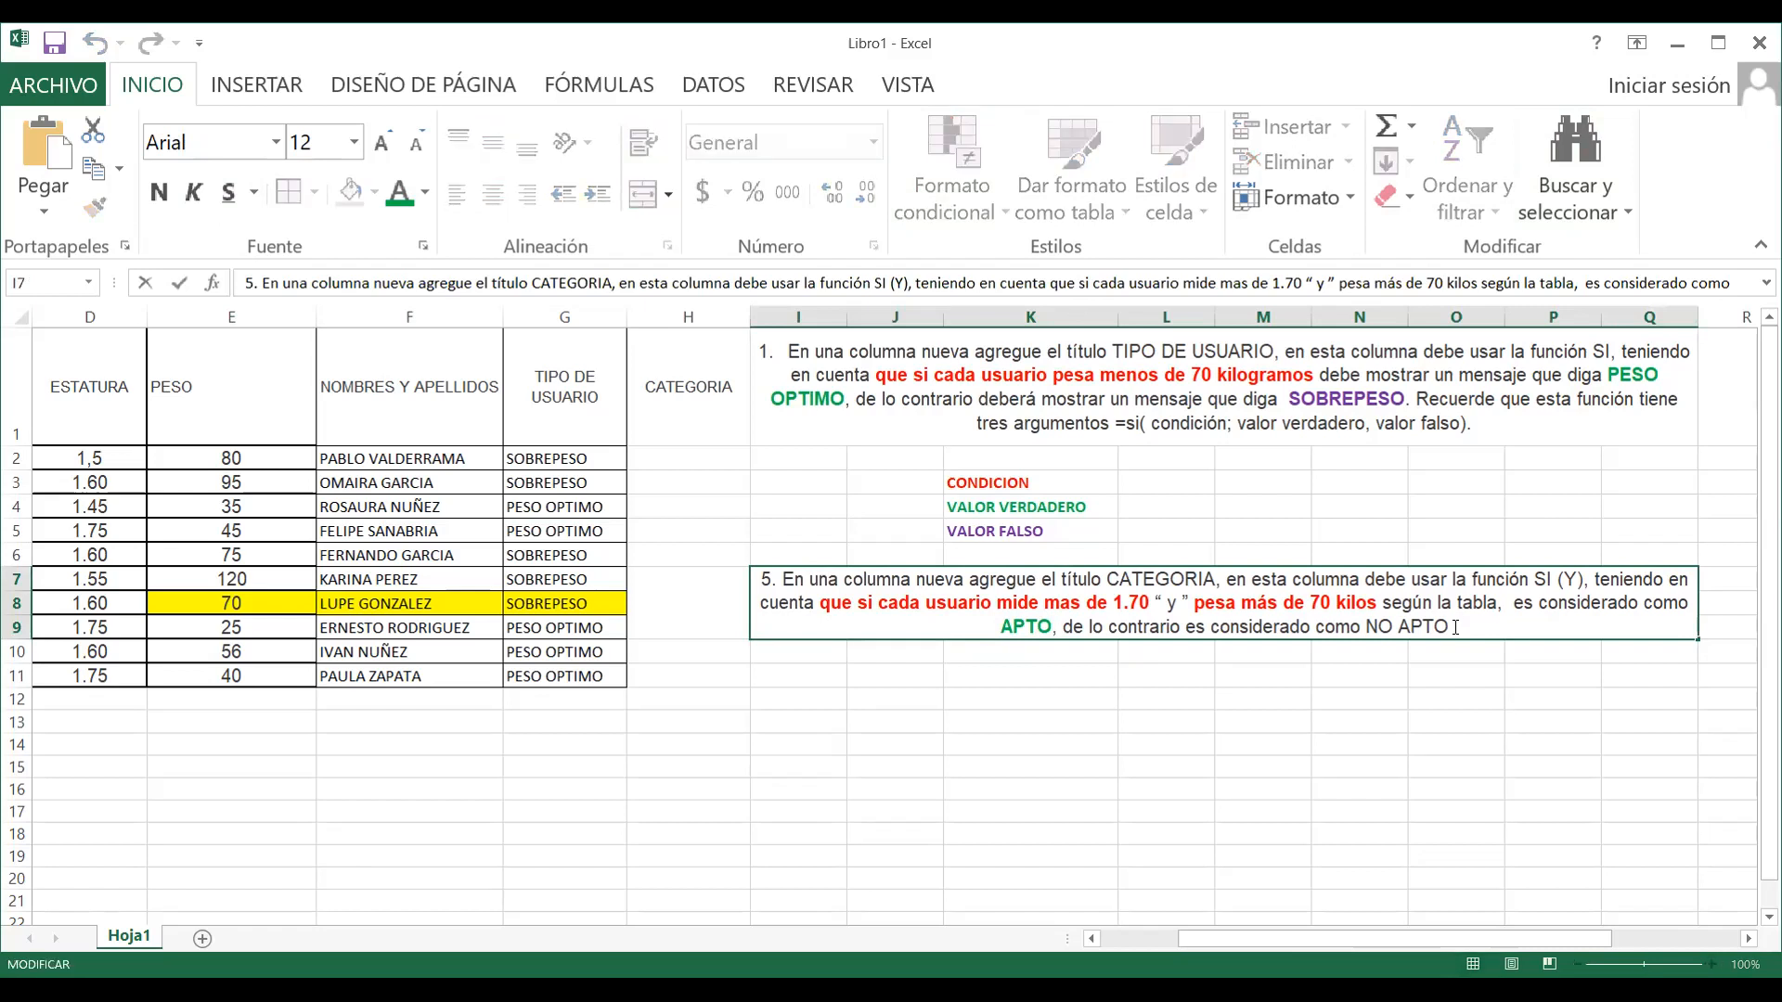
pyautogui.moveTo(1448, 624); pyautogui.dragTo(1362, 627)
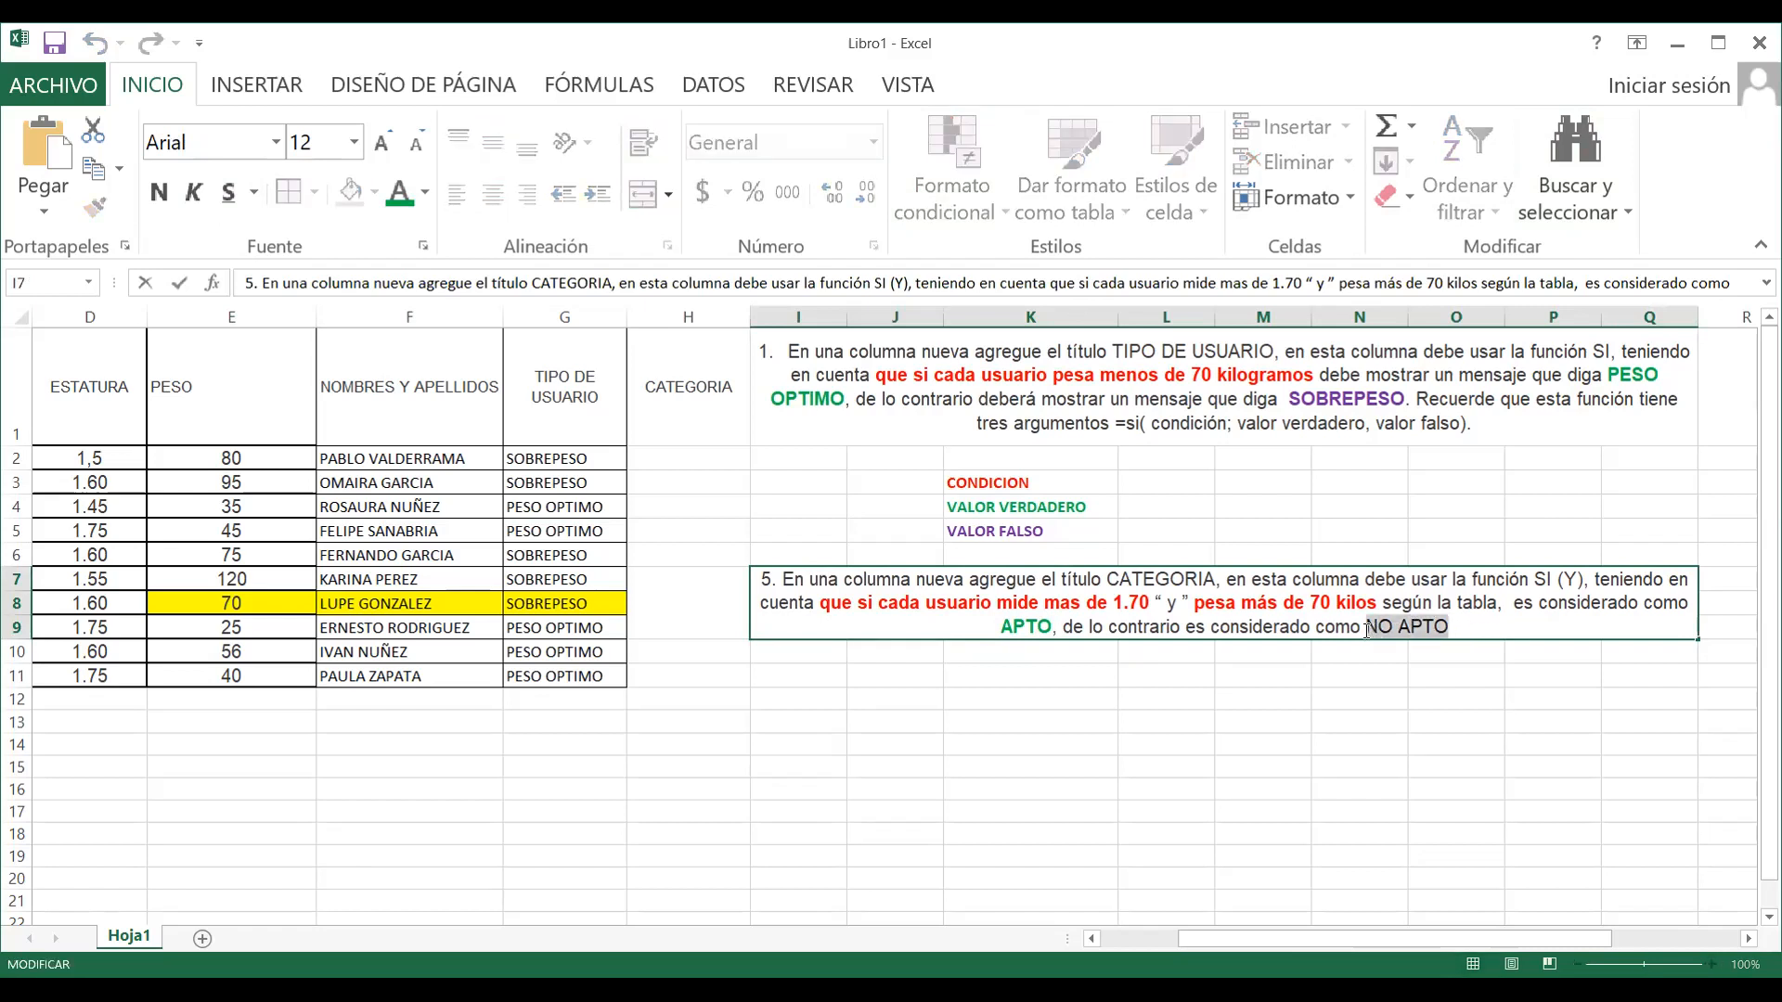
pyautogui.click(425, 193)
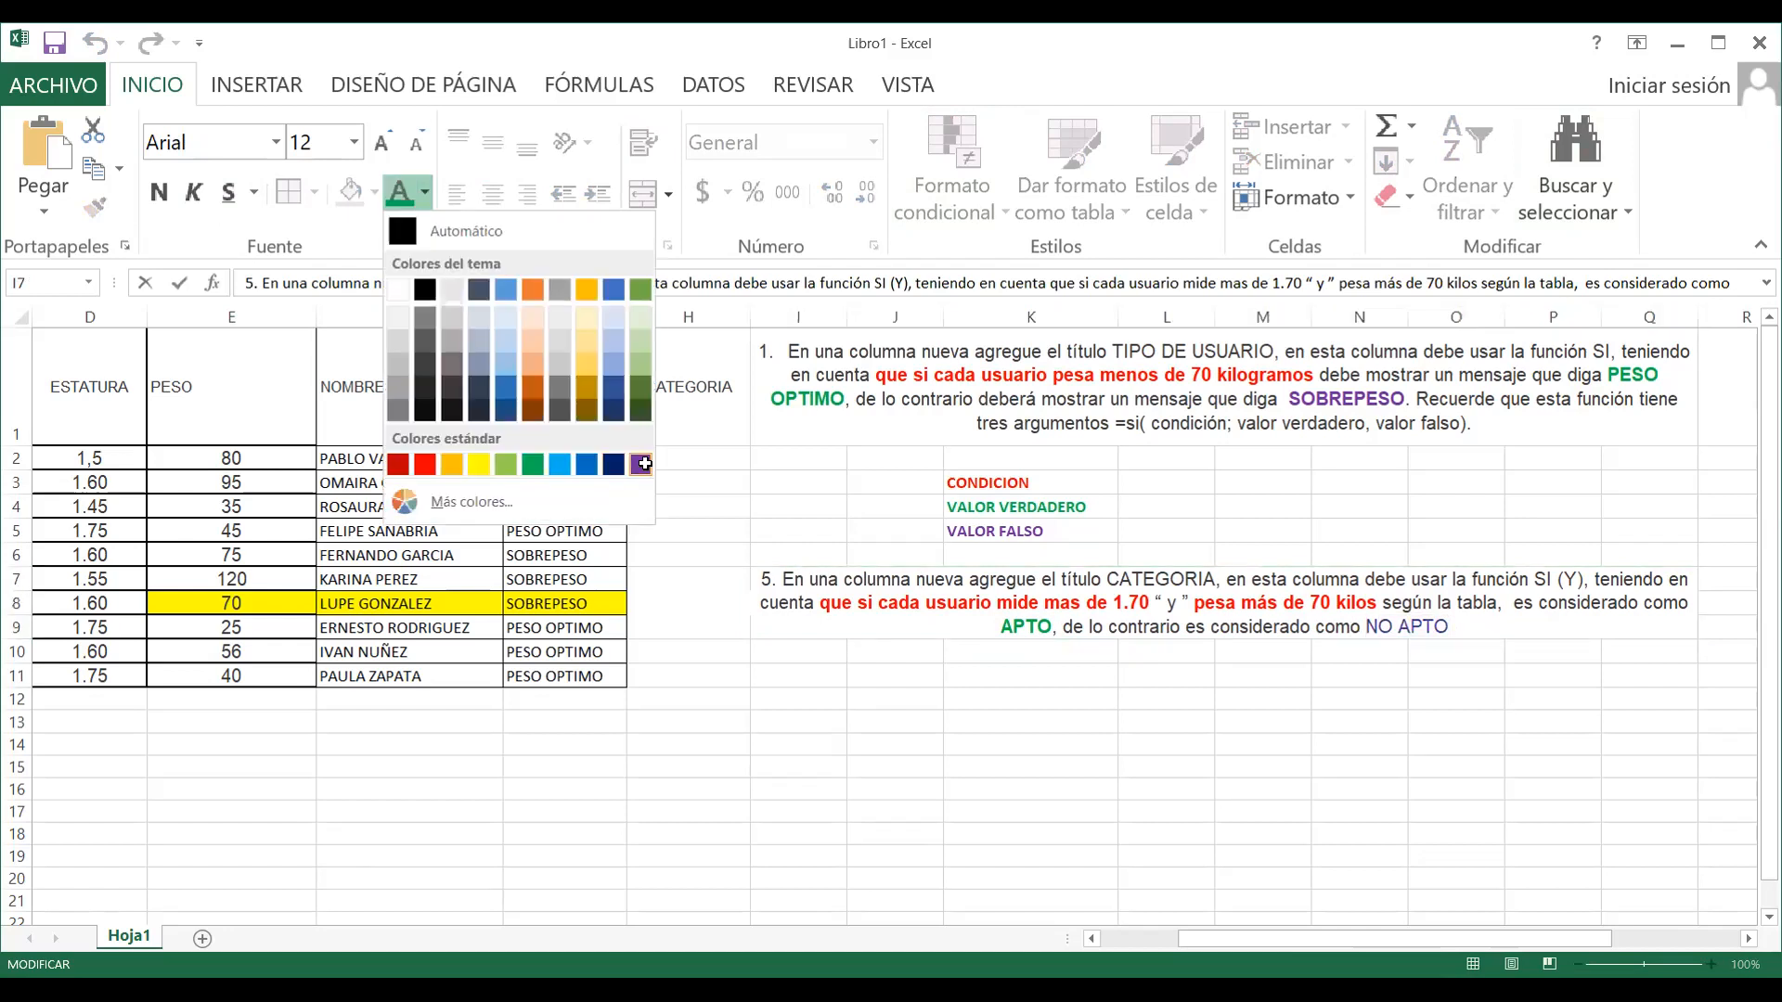
pyautogui.click(640, 464)
pyautogui.click(1303, 726)
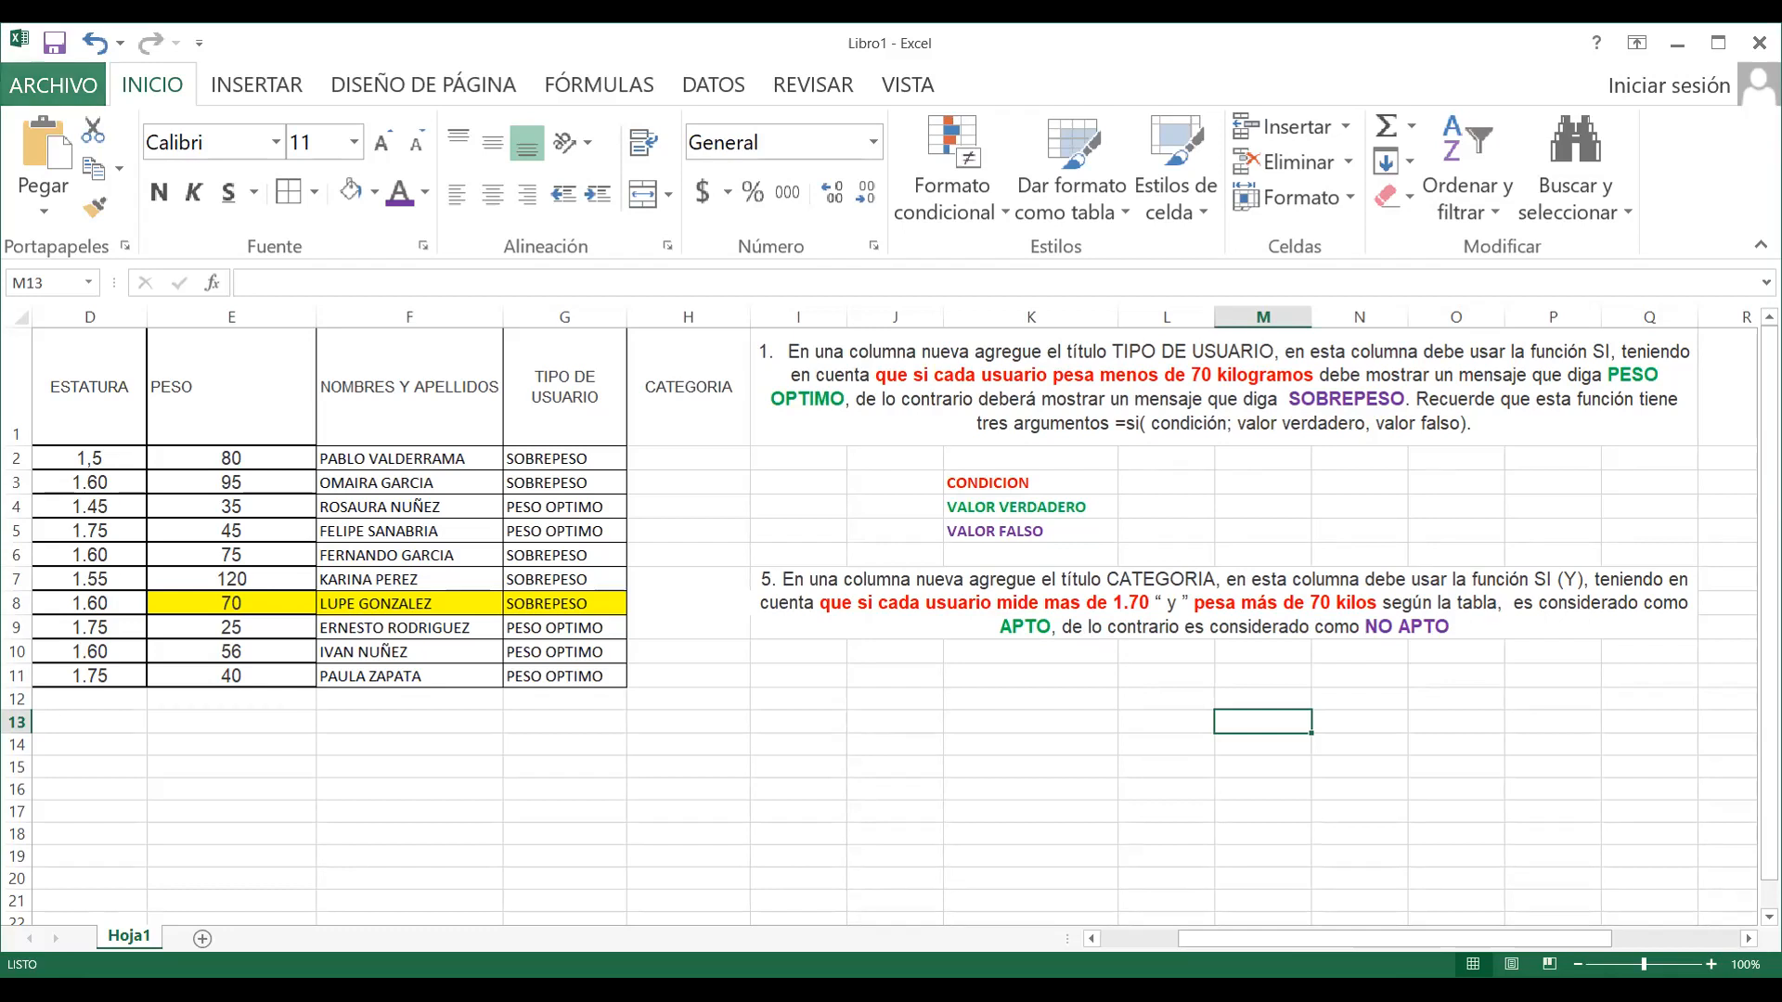
# Start the CATEGORIA formula in H2 with the SI function and the height condition D2>1,70
pyautogui.click(718, 450)
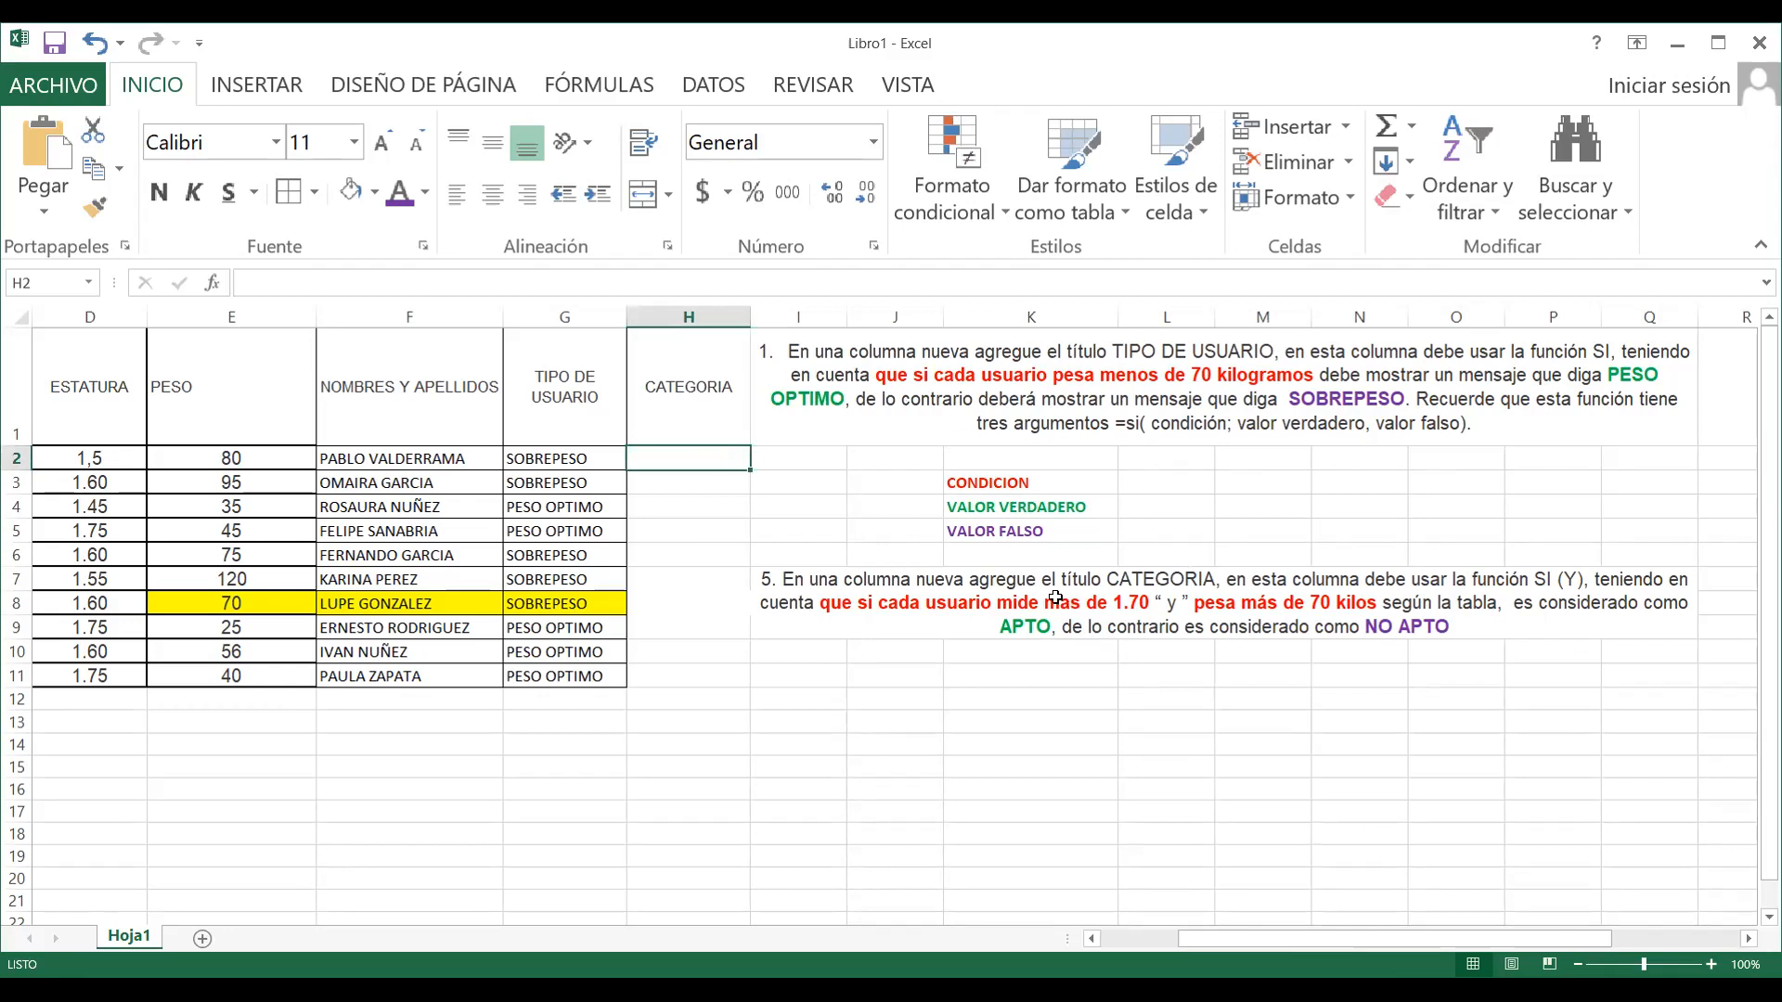
pyautogui.click(872, 605)
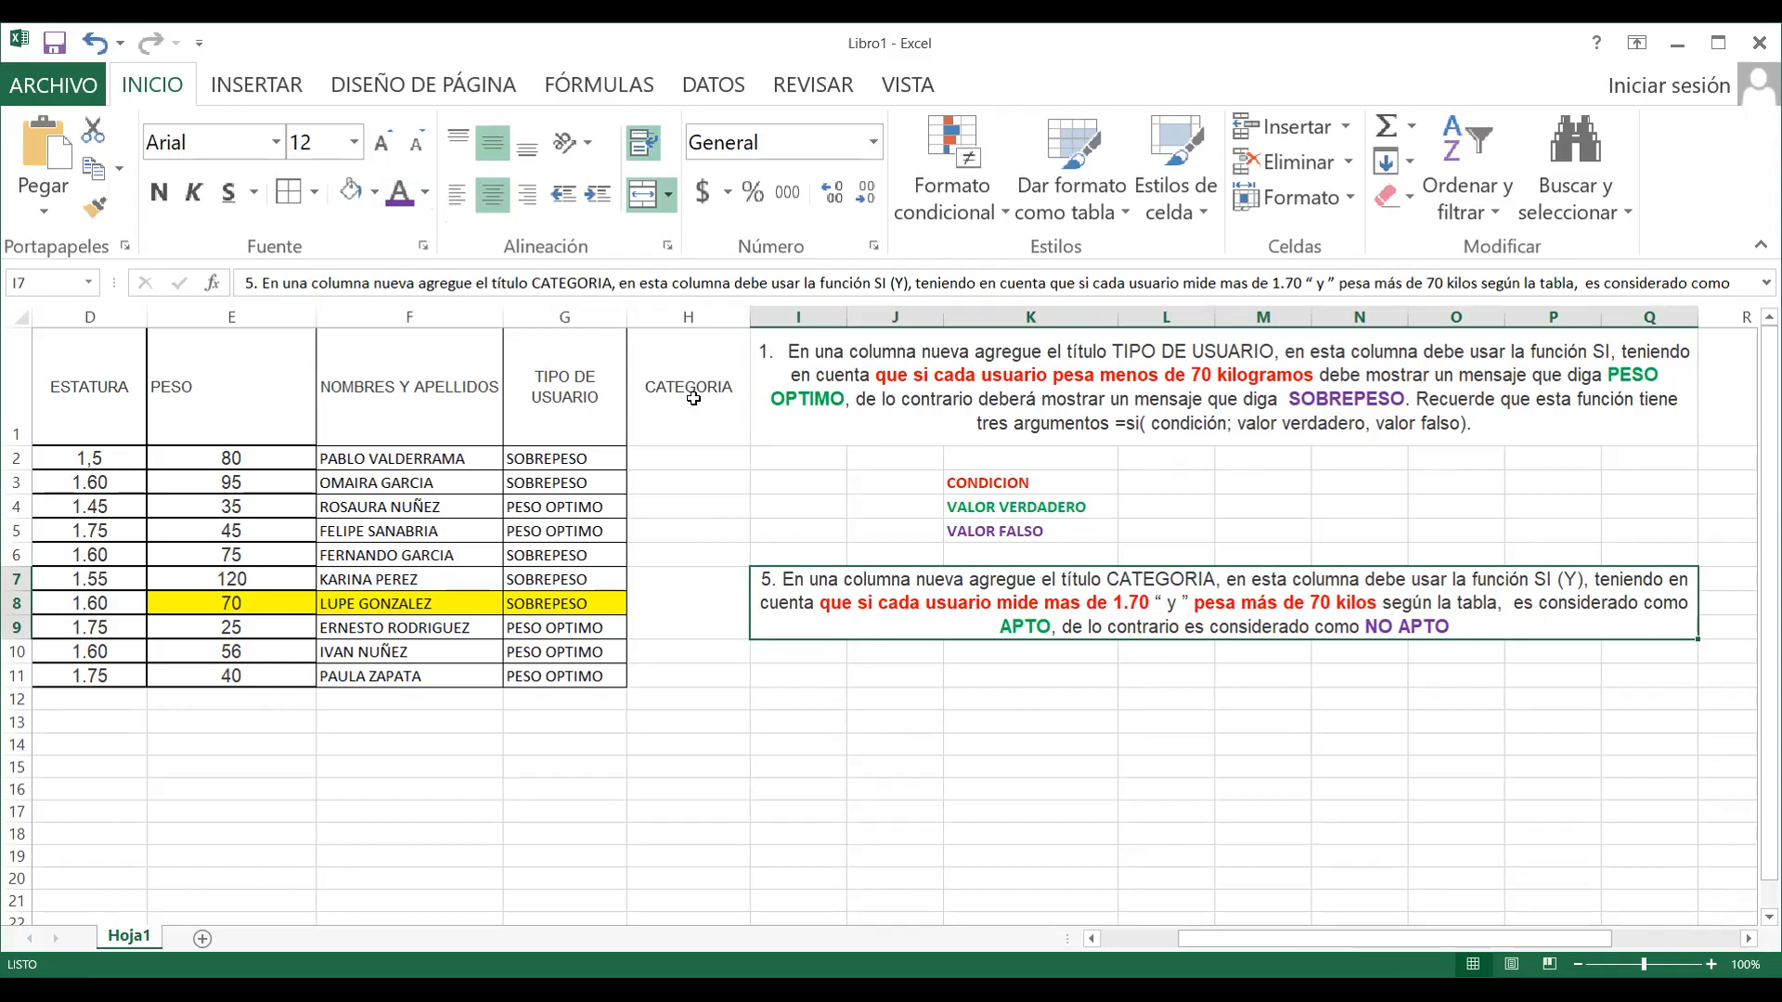
pyautogui.click(721, 452)
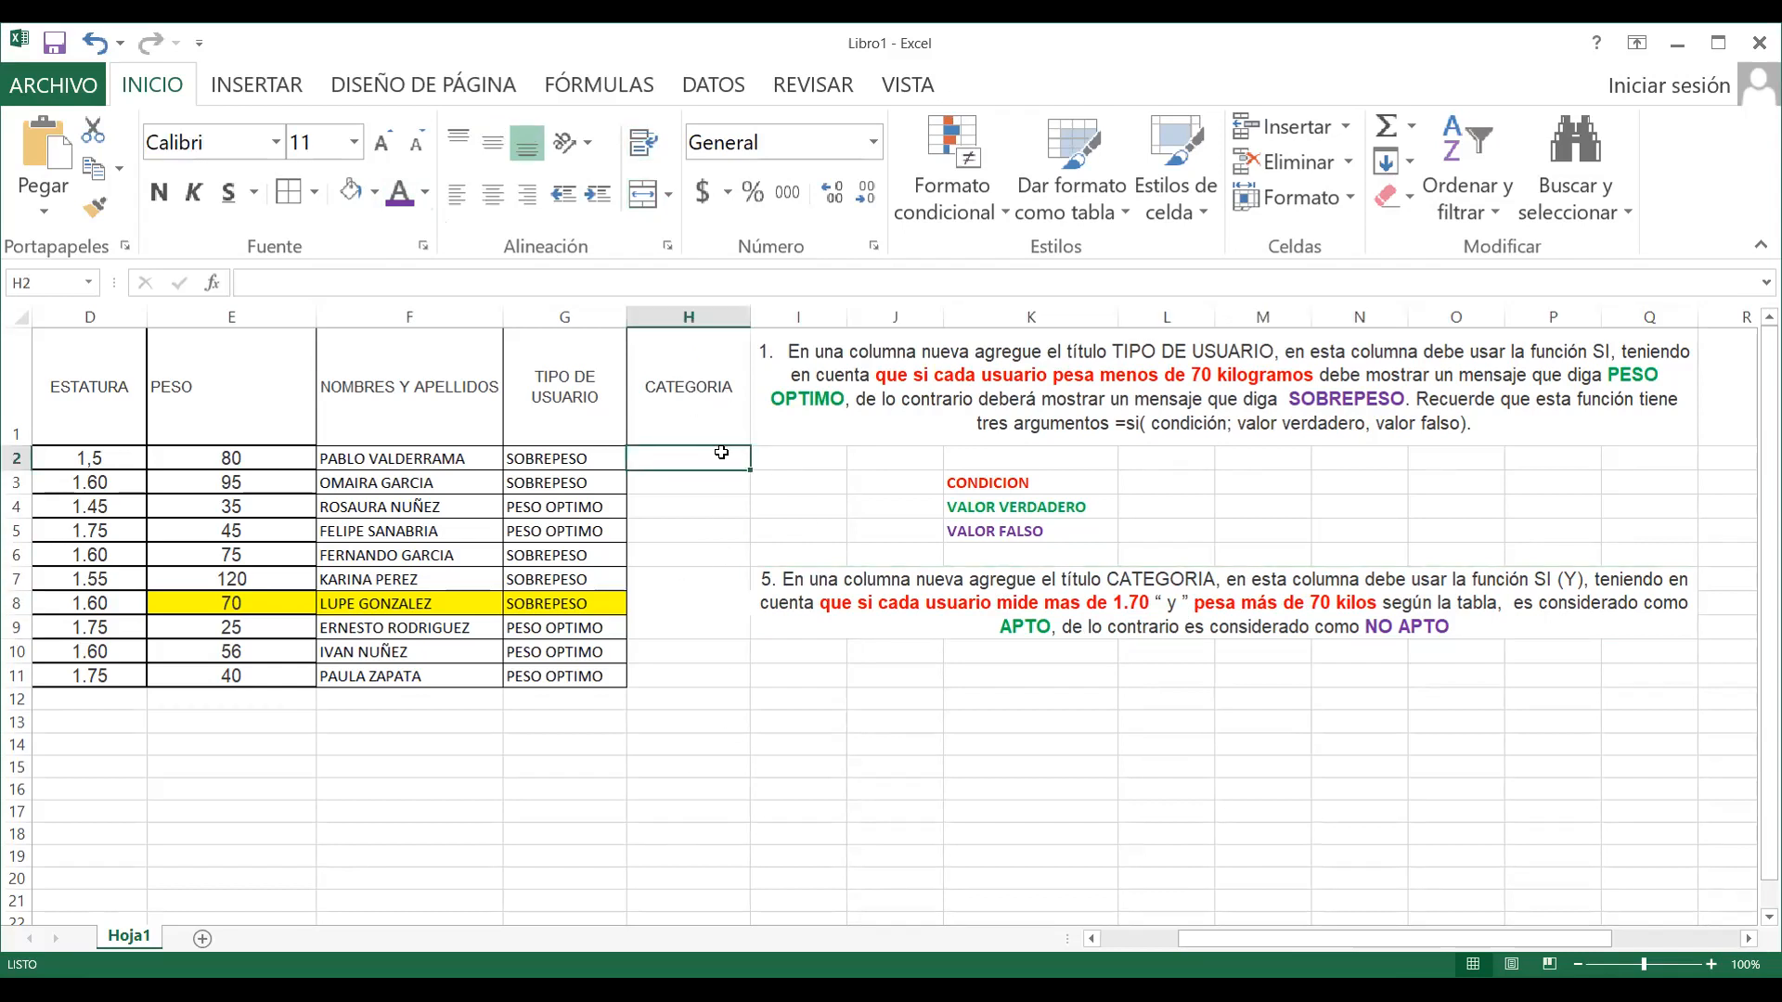
pyautogui.write('=')
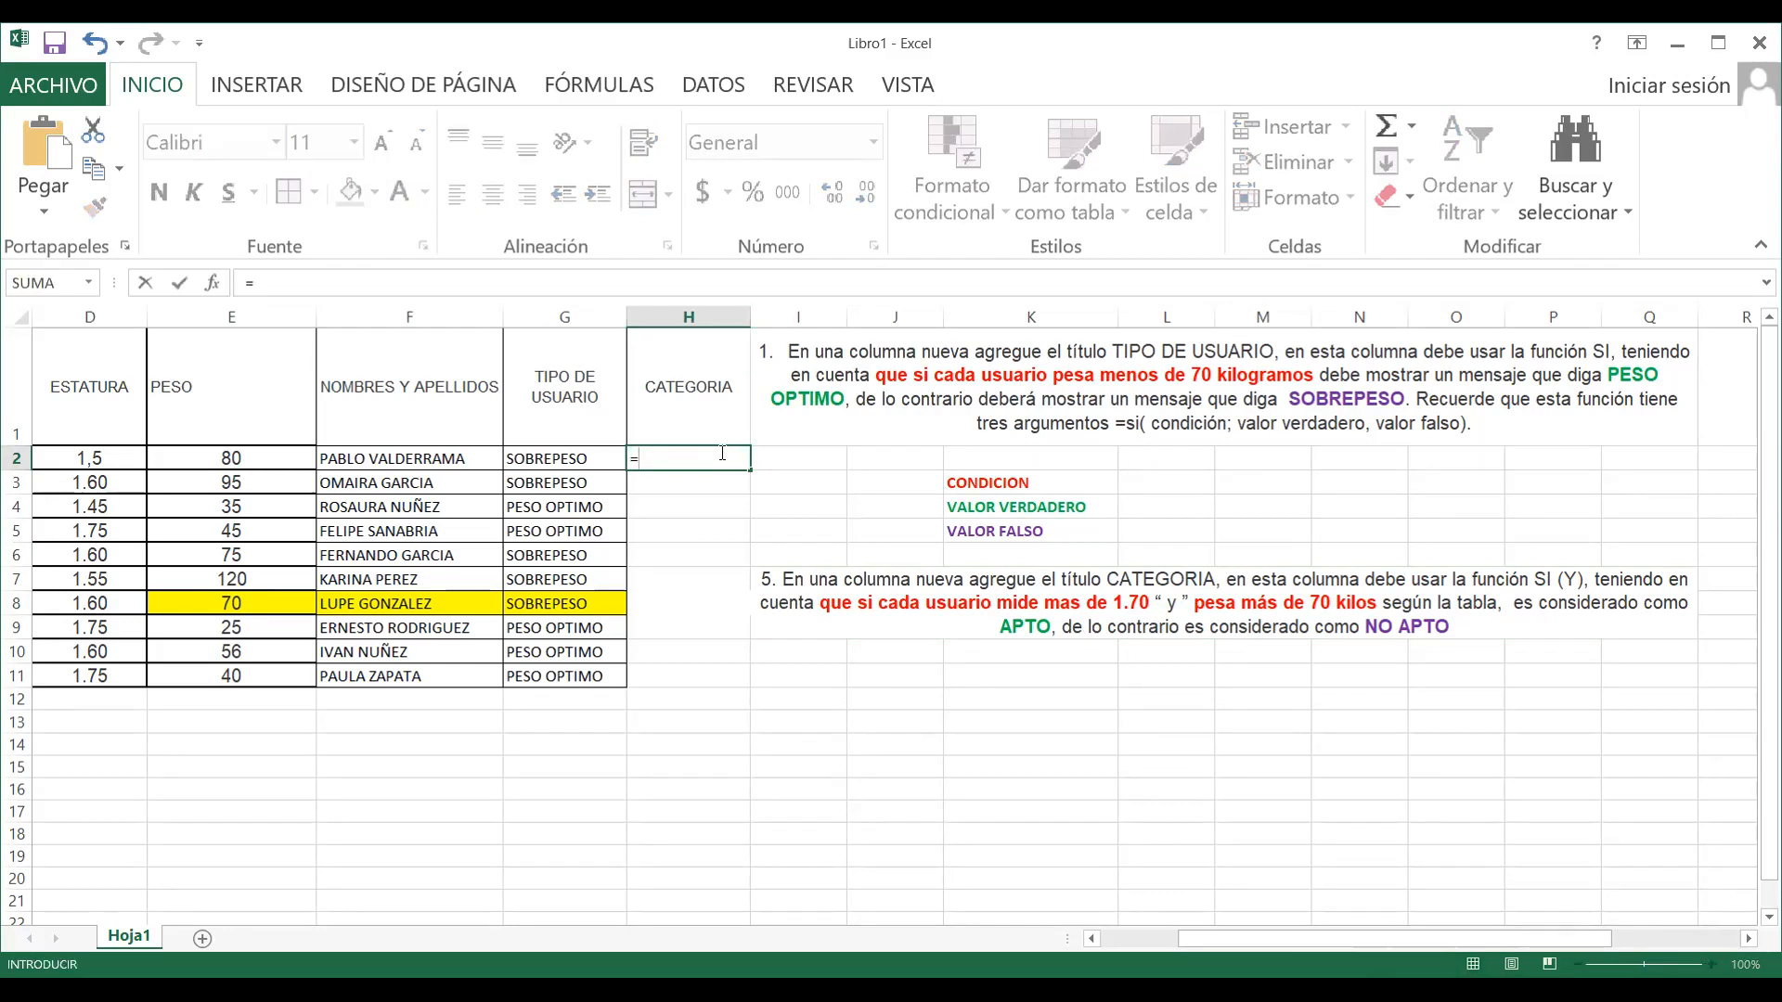
pyautogui.write('SI')
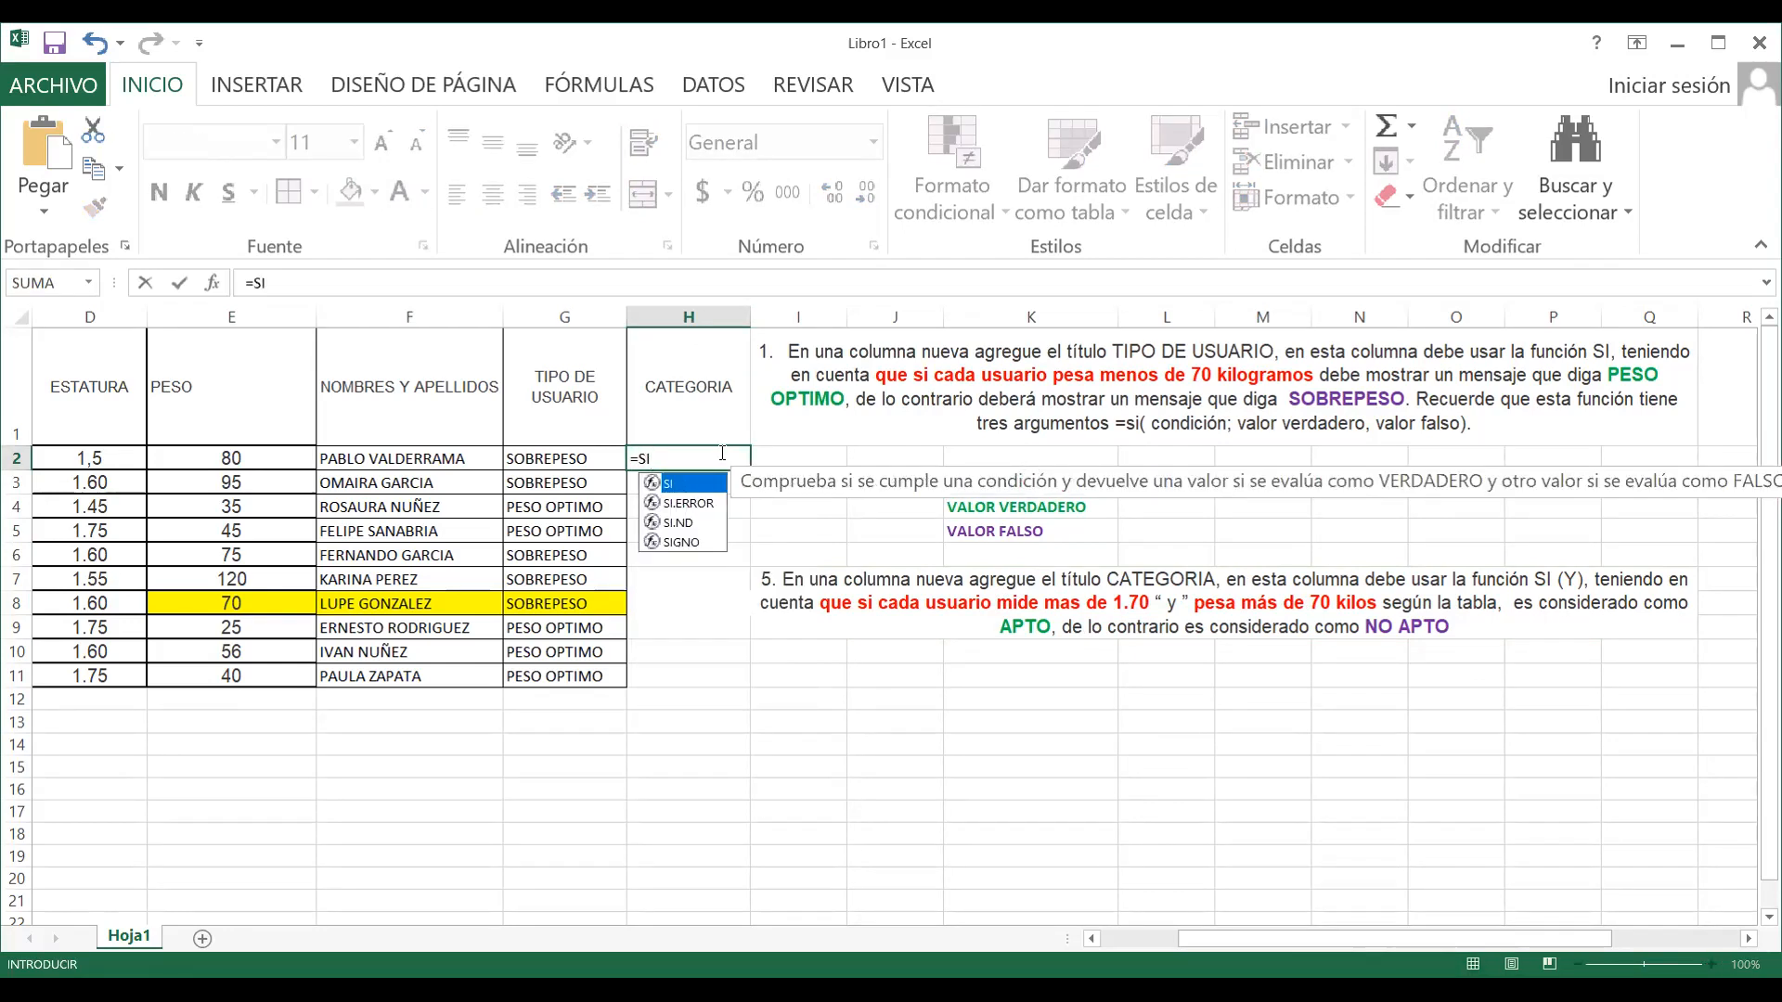
pyautogui.write('(')
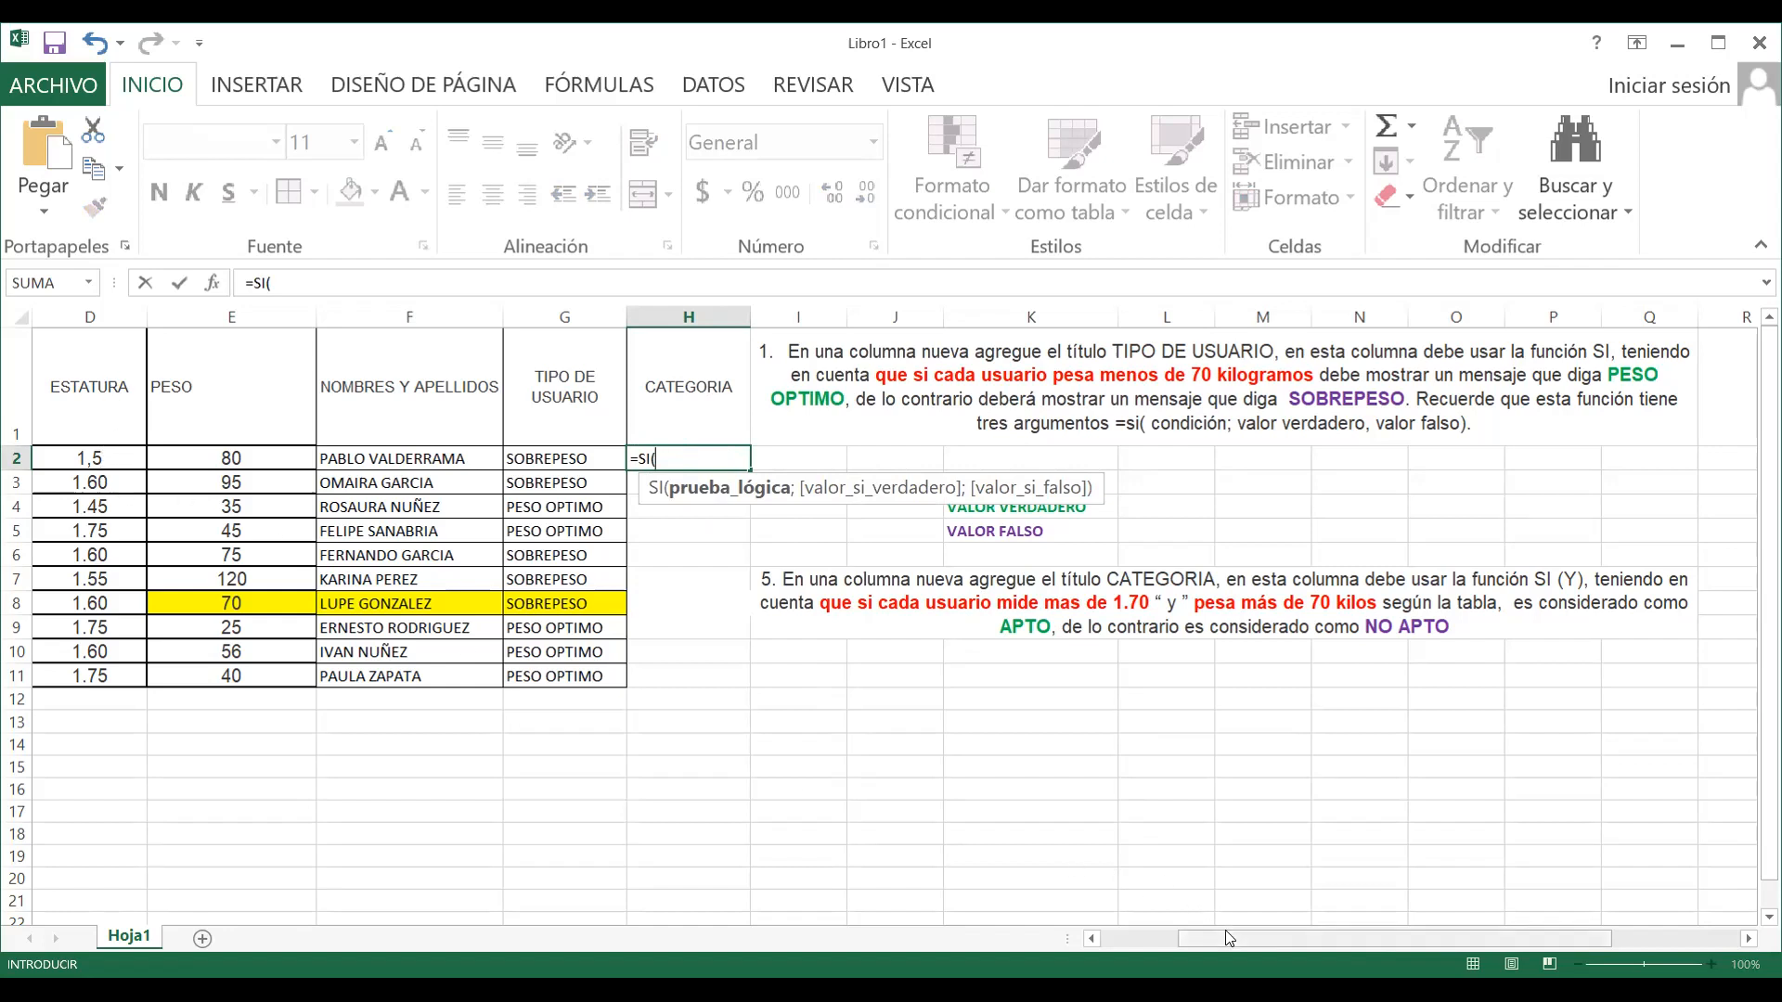
pyautogui.moveTo(1216, 939); pyautogui.dragTo(1186, 939)
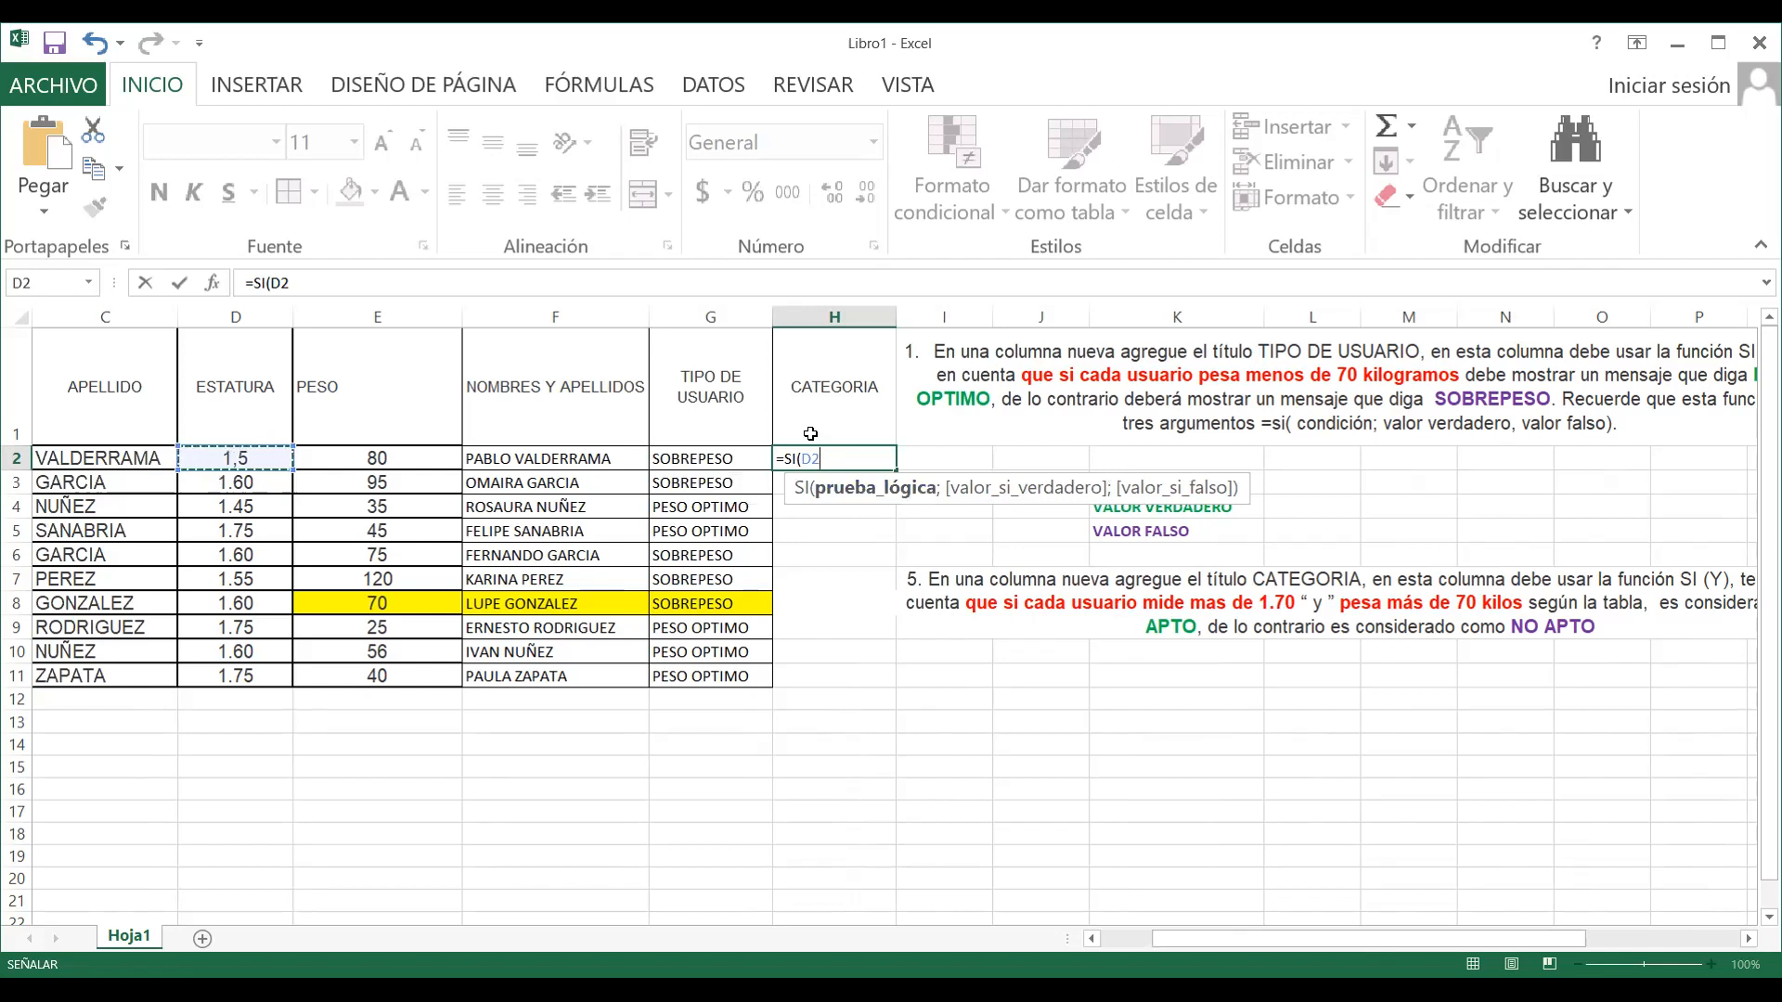
pyautogui.write('>1,70')
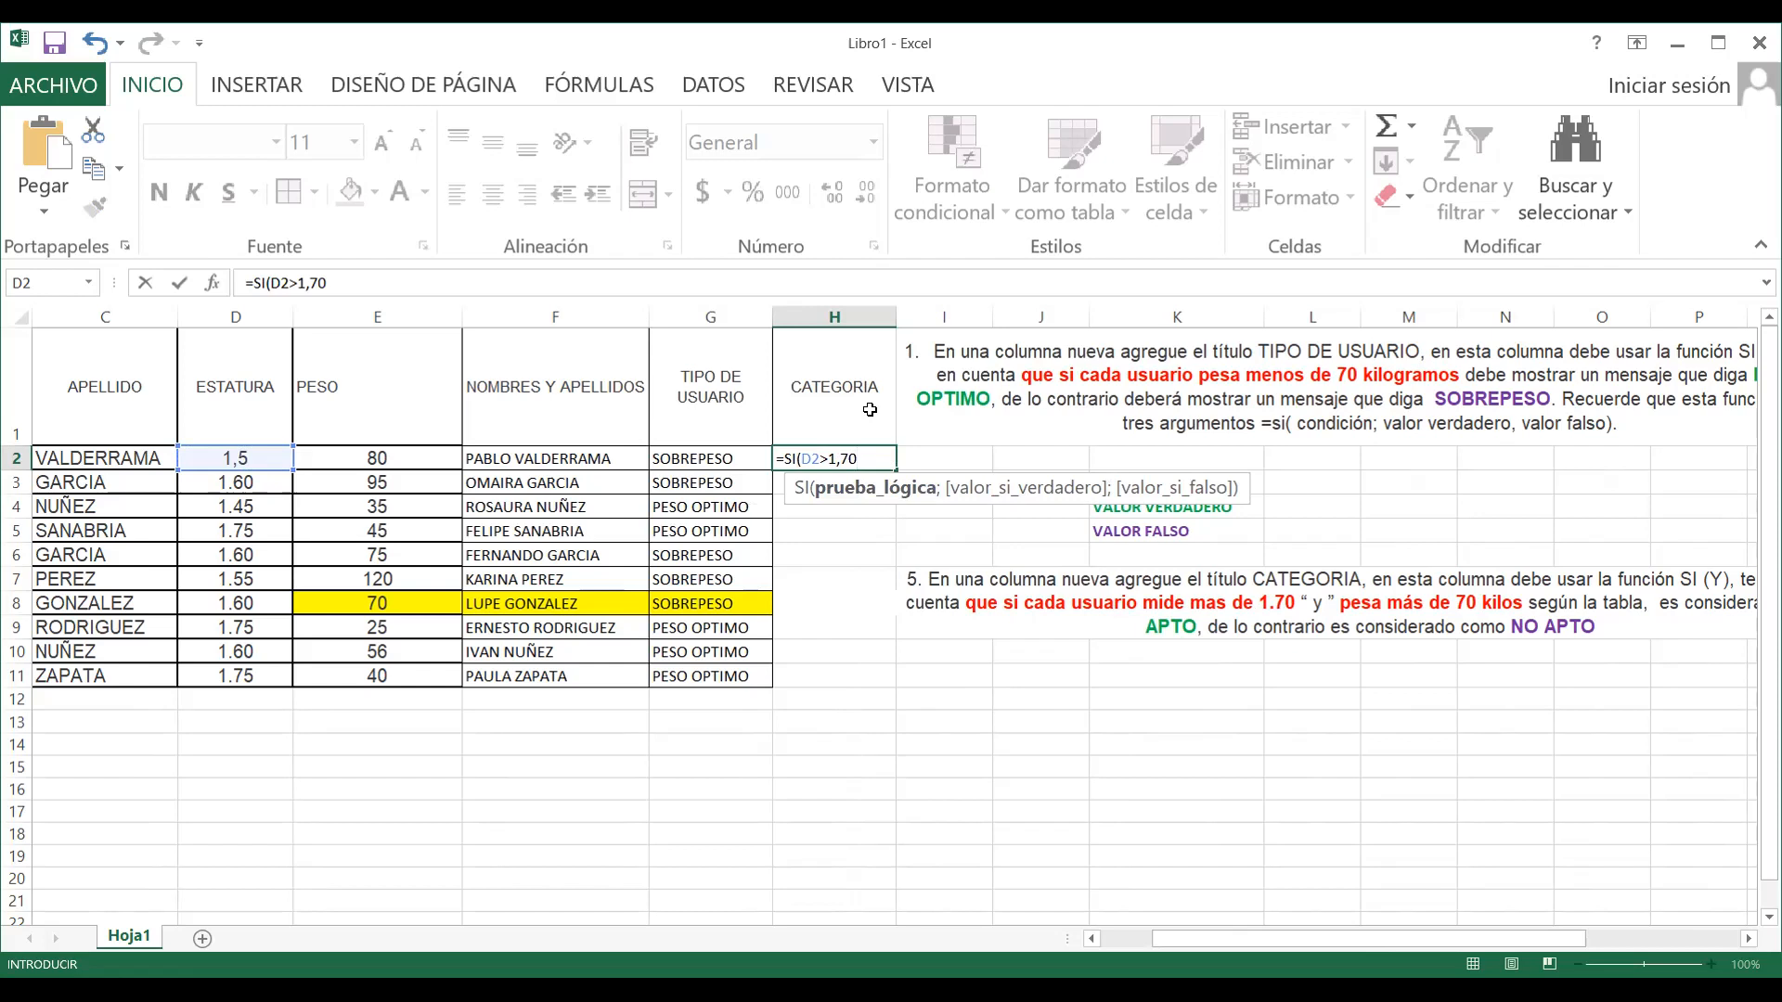
# Try a decimal point in the height threshold of the H2 formula and restore the value 1,70
pyautogui.press('BackSpace')
pyautogui.press('BackSpace')
pyautogui.press('BackSpace')
pyautogui.write('.')
pyautogui.write('70')
pyautogui.press('BackSpace')
pyautogui.press('BackSpace')
pyautogui.press('BackSpace')
pyautogui.write(',70')
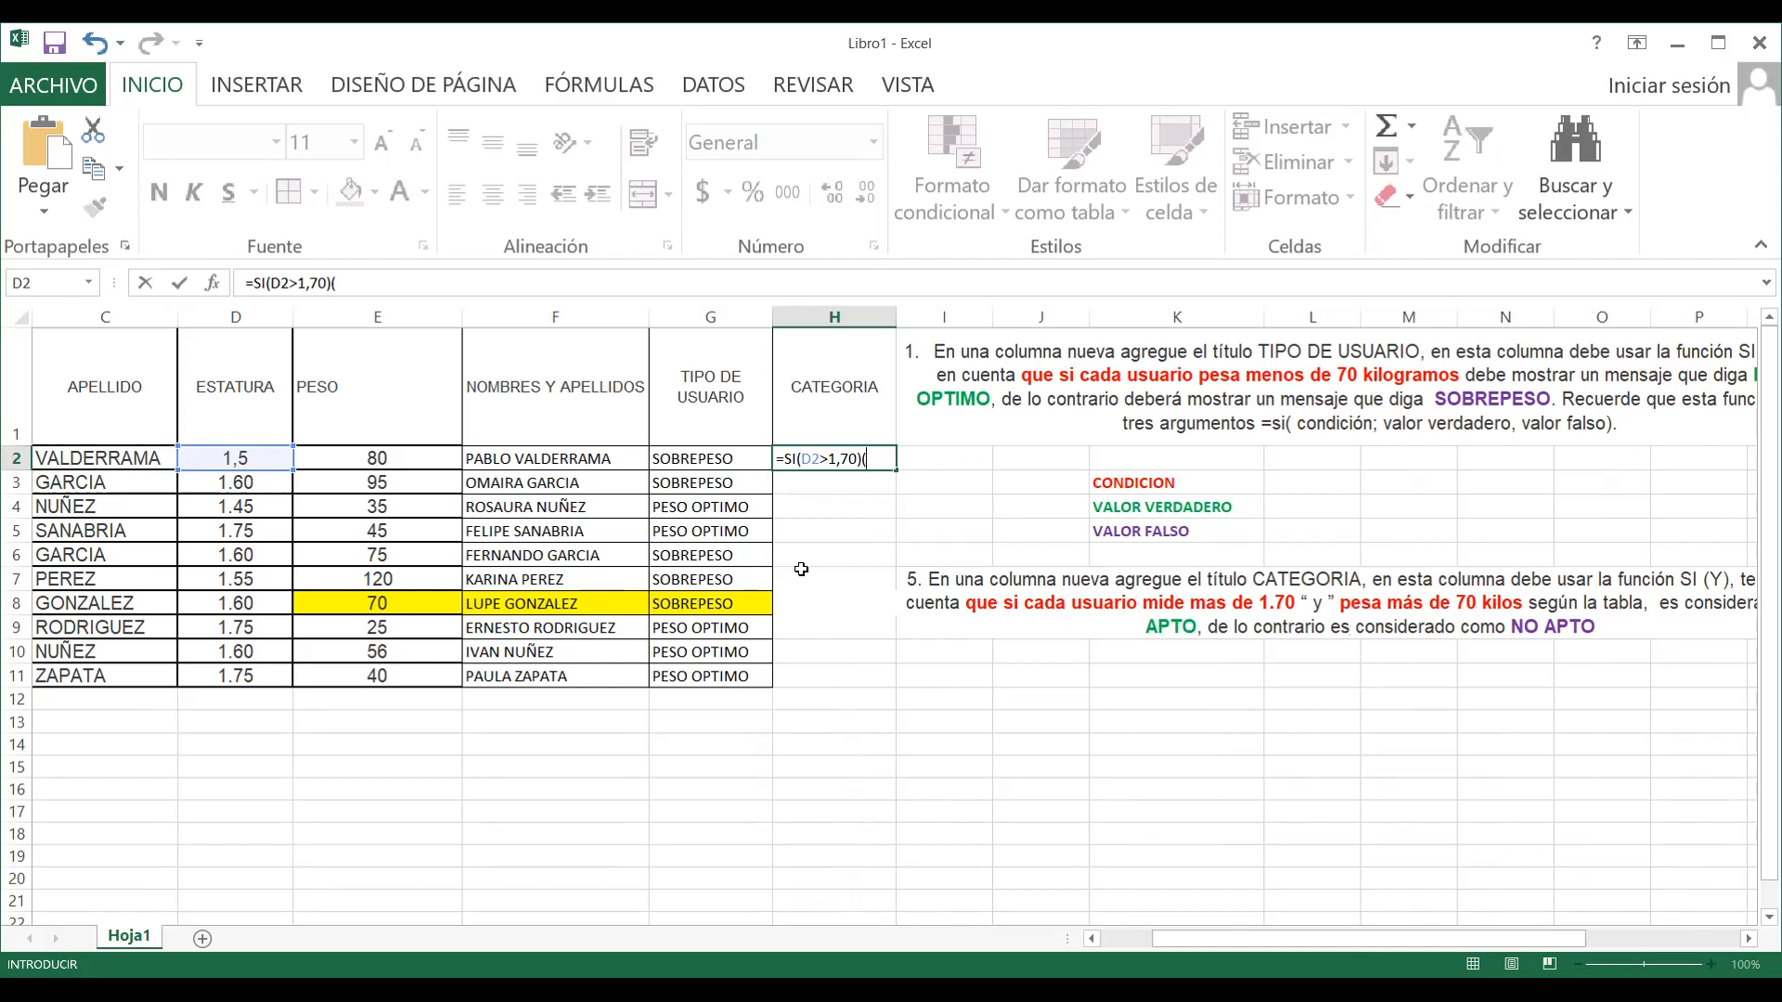
# Add the weight condition E2>70 in its own parentheses to the H2 formula, ending with a semicolon
pyautogui.click(403, 457)
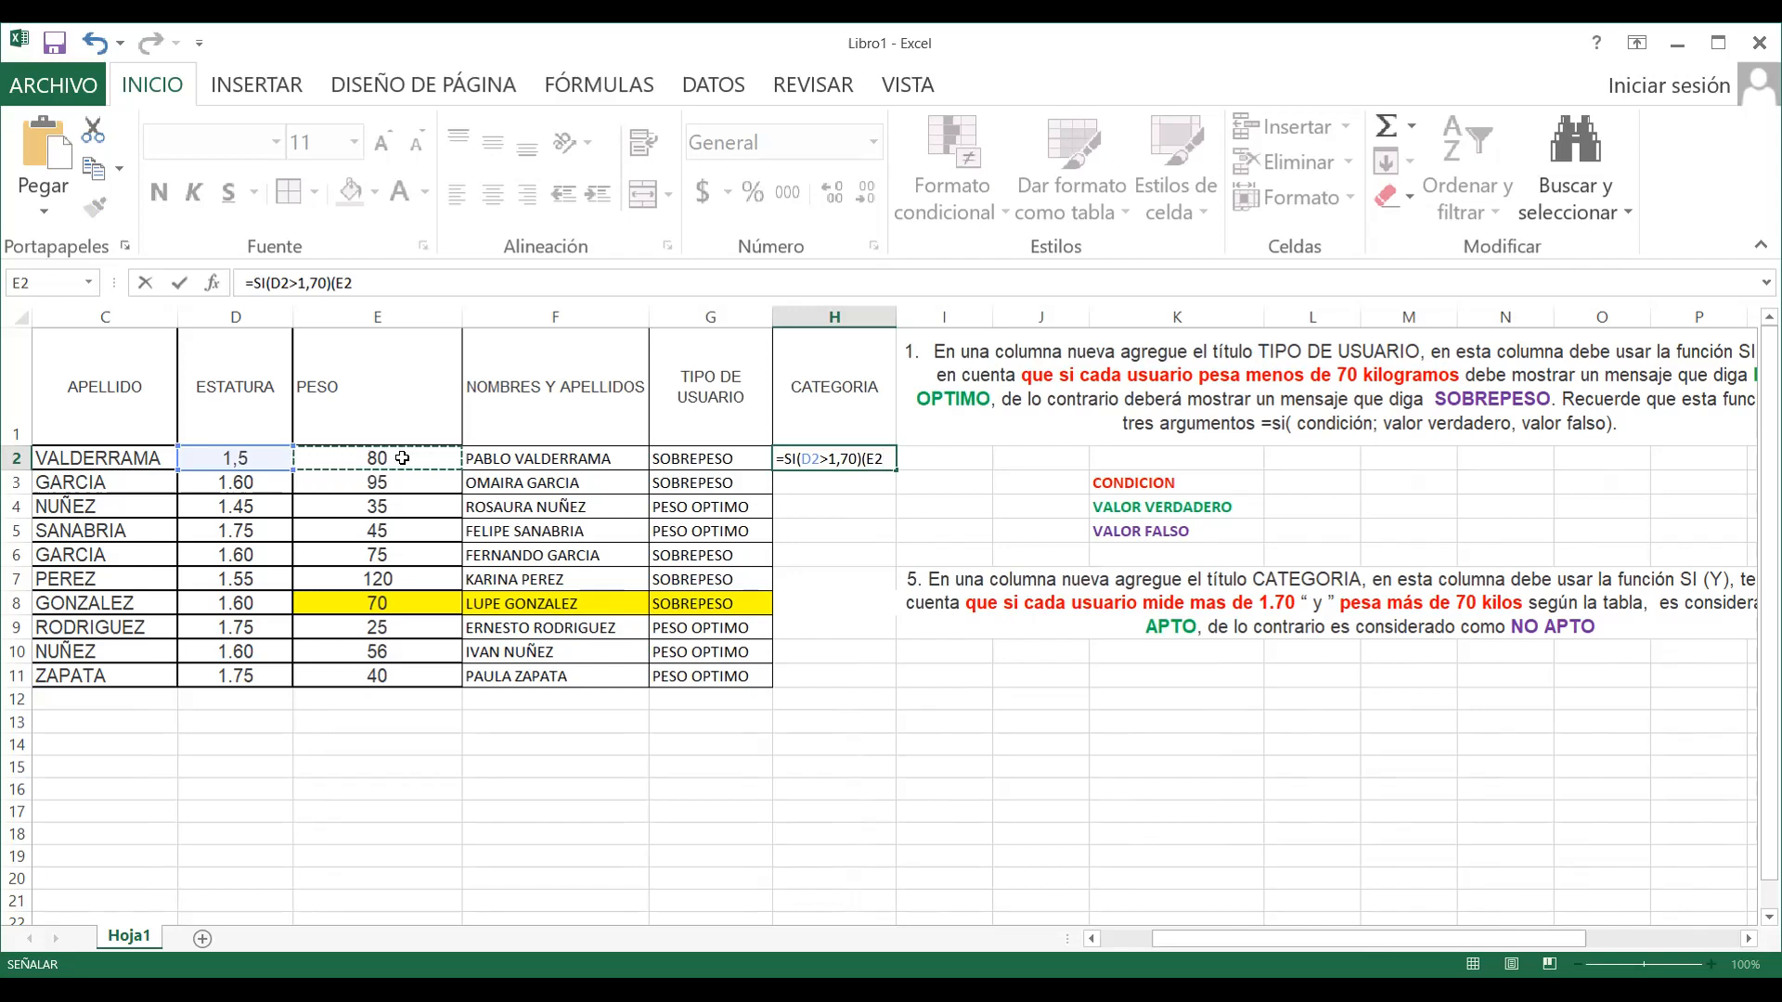
pyautogui.write('>70);')
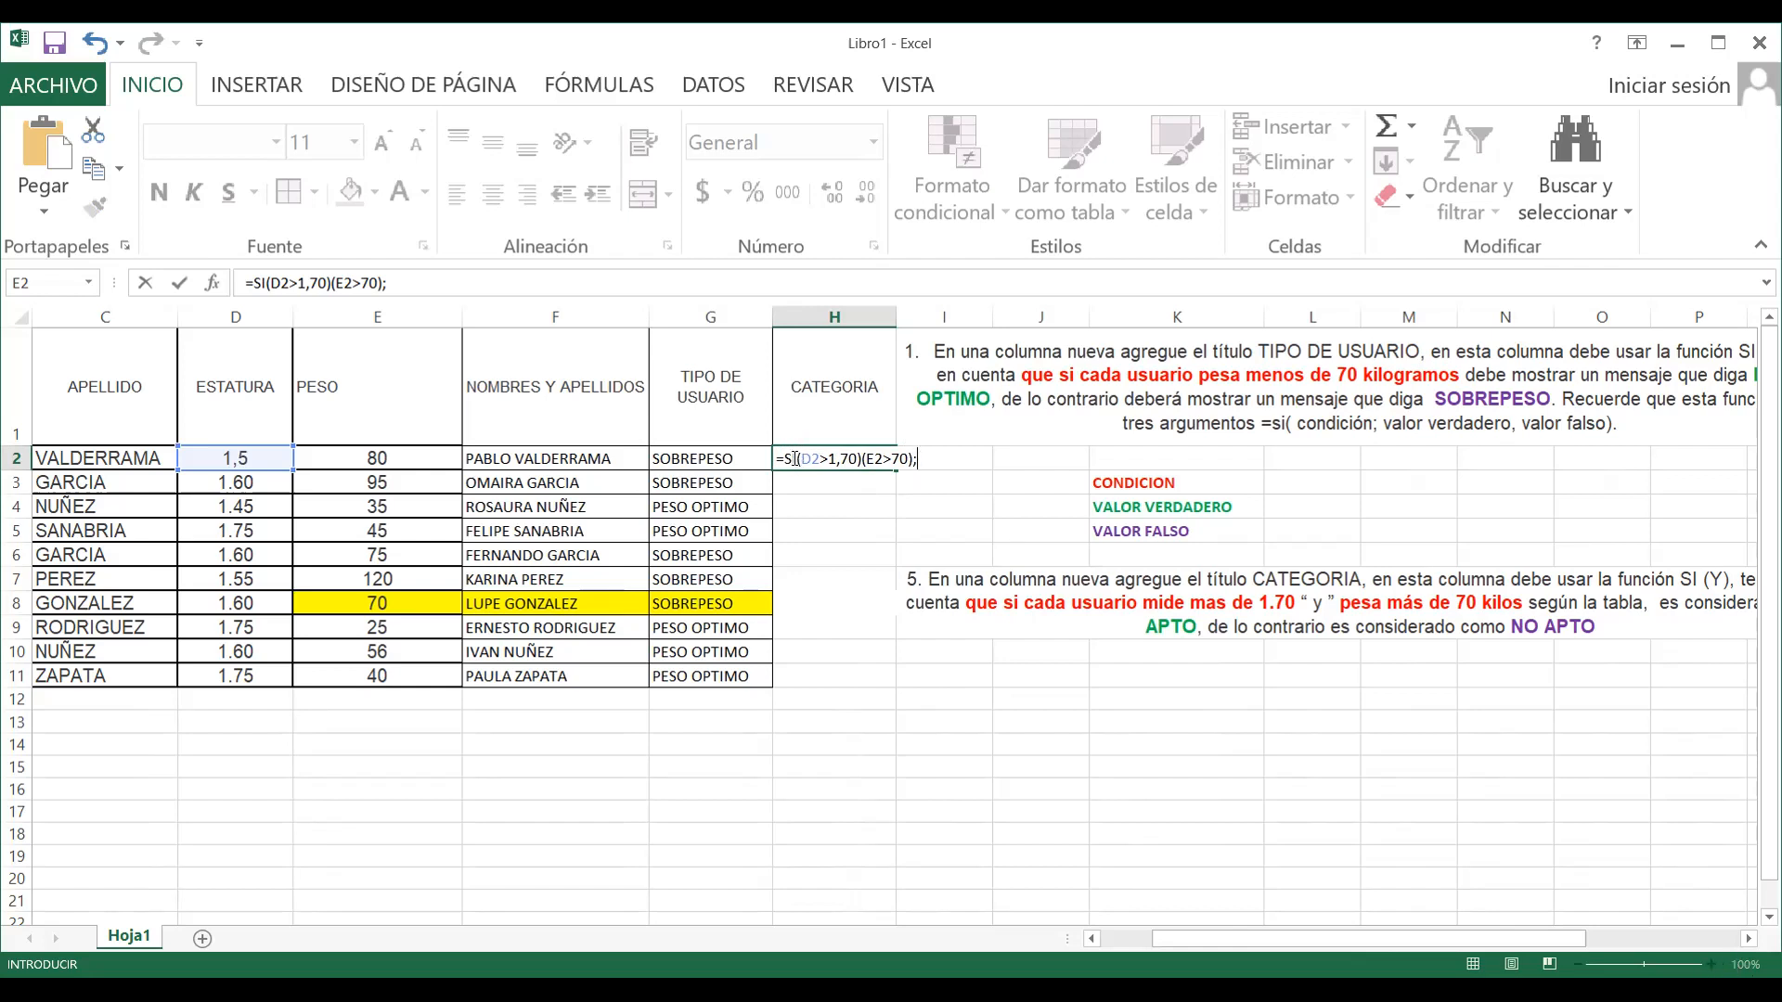
pyautogui.moveTo(797, 457); pyautogui.dragTo(860, 458)
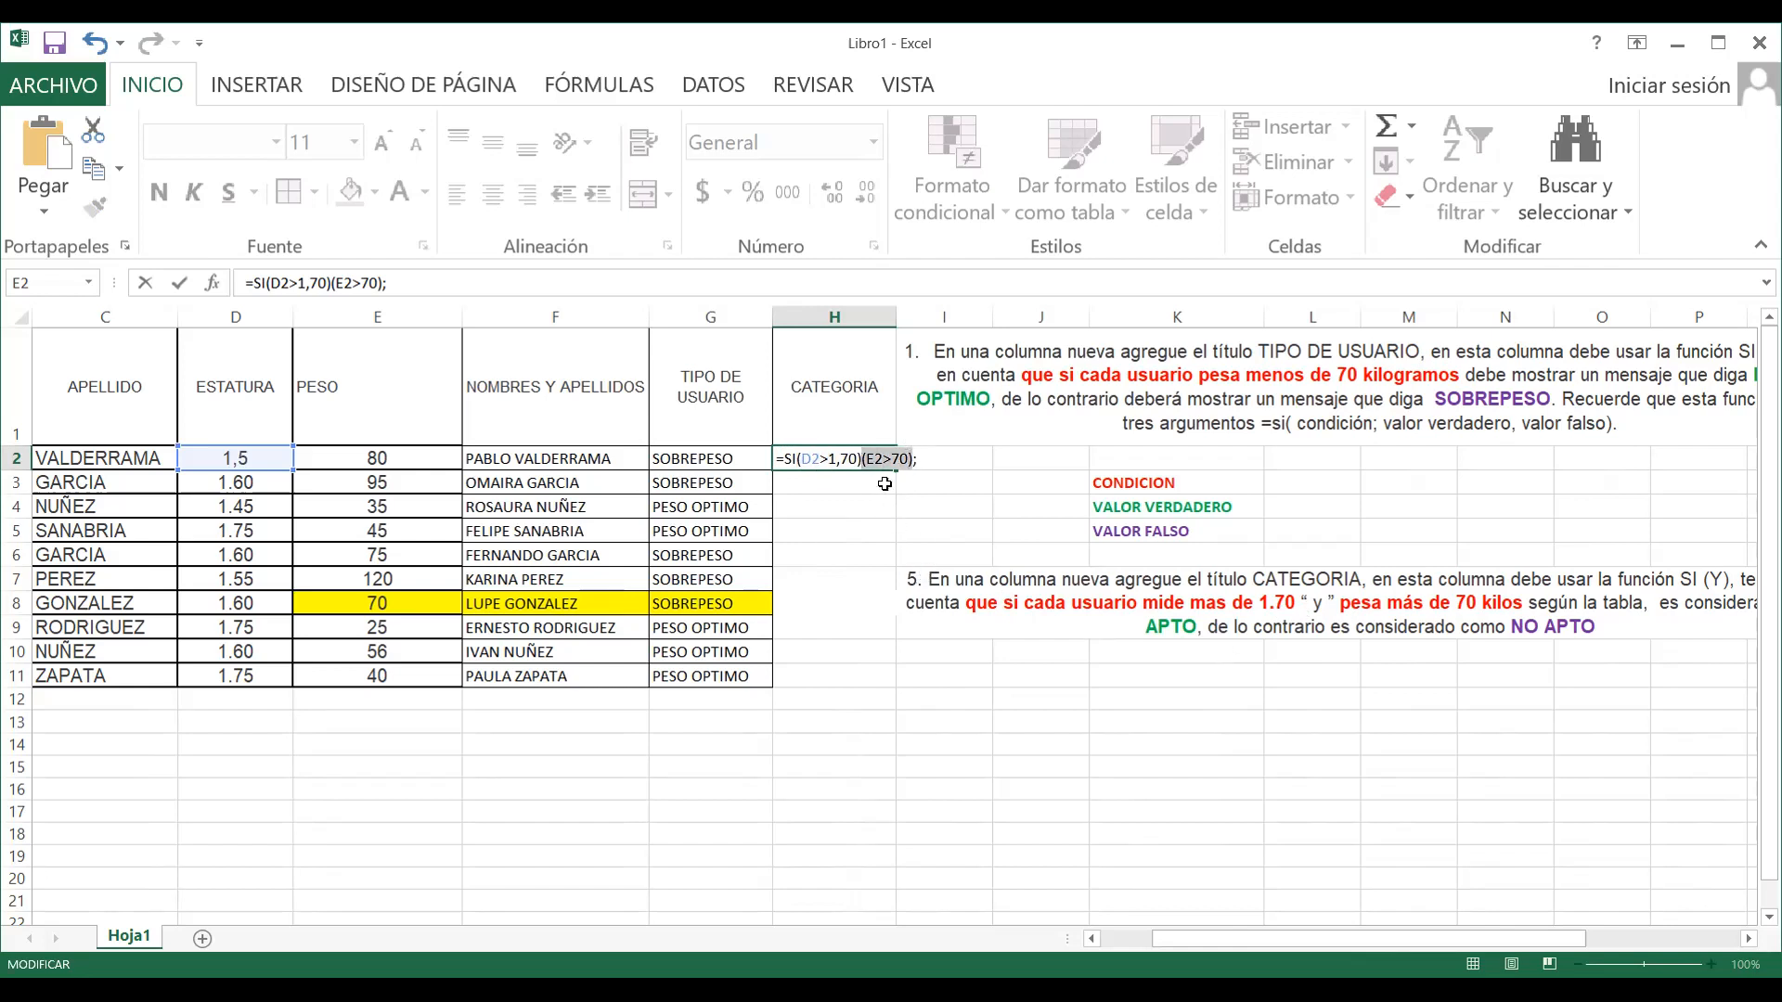
# Add "APTO" as the true value and "NO APTO" as the false value, and close the H2 formula
pyautogui.click(937, 454)
pyautogui.write('"APTO')
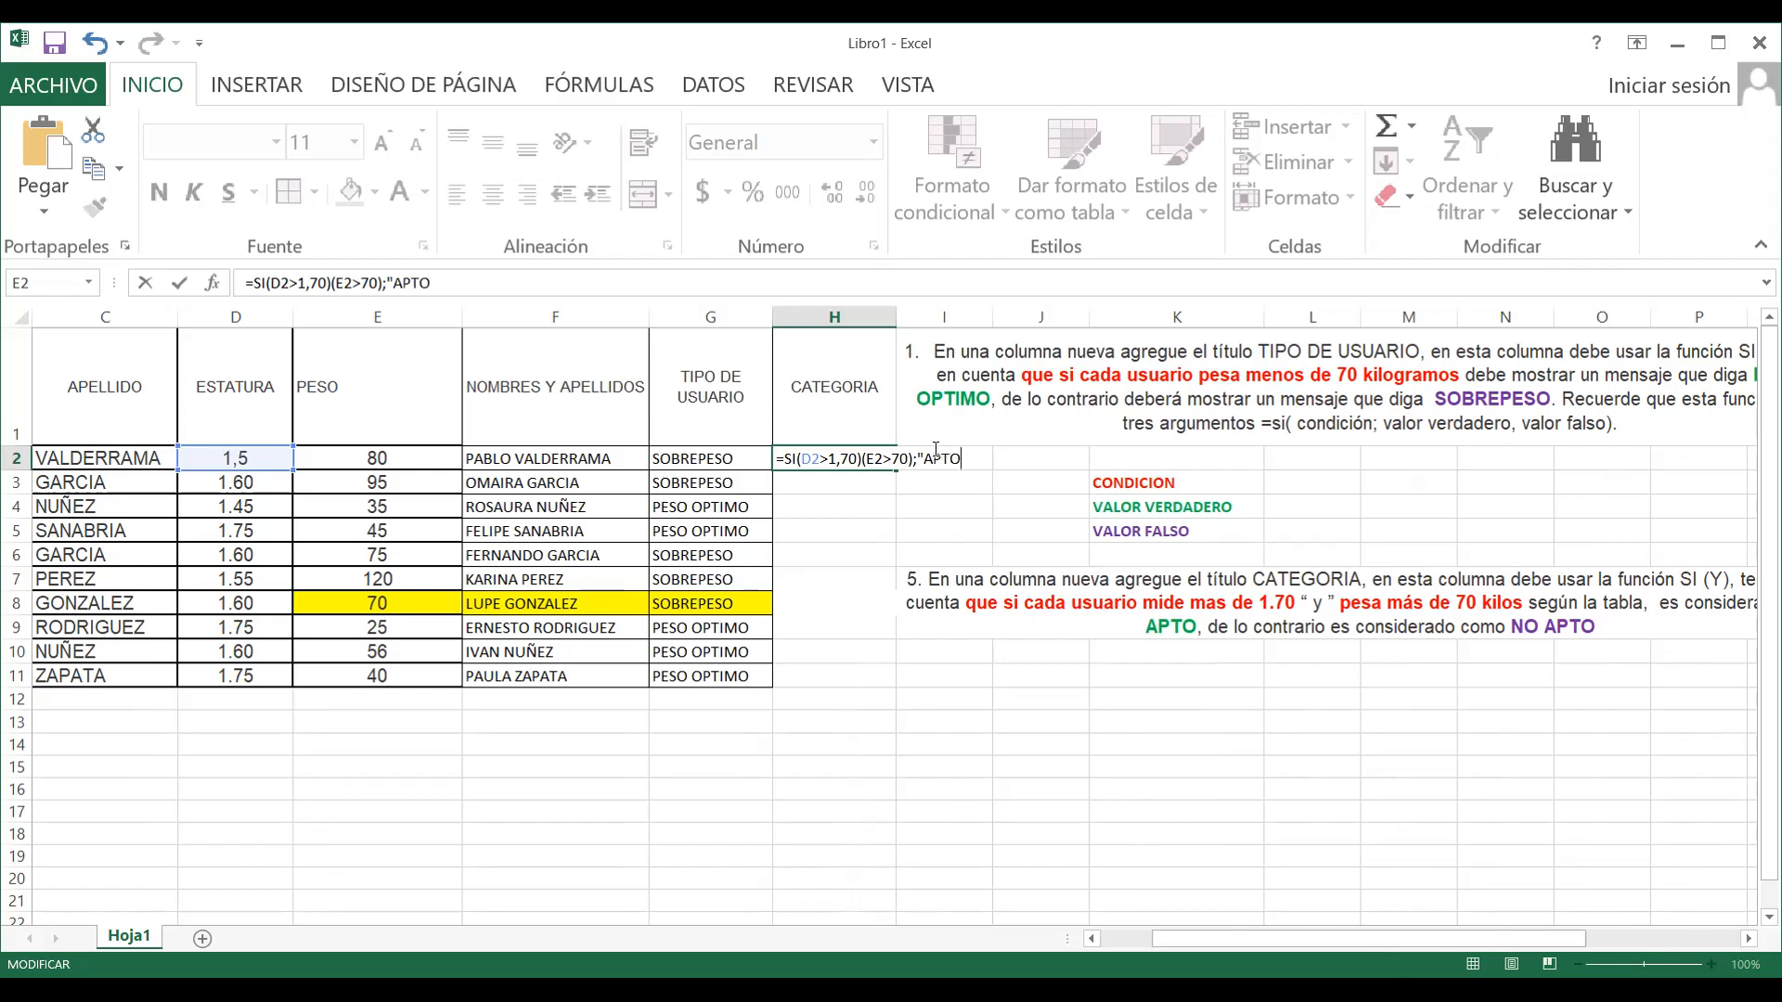
pyautogui.write('"')
pyautogui.write(';')
pyautogui.write('"NO APRO"')
pyautogui.press('BackSpace')
pyautogui.press('BackSpace')
pyautogui.press('BackSpace')
pyautogui.write('TO")')
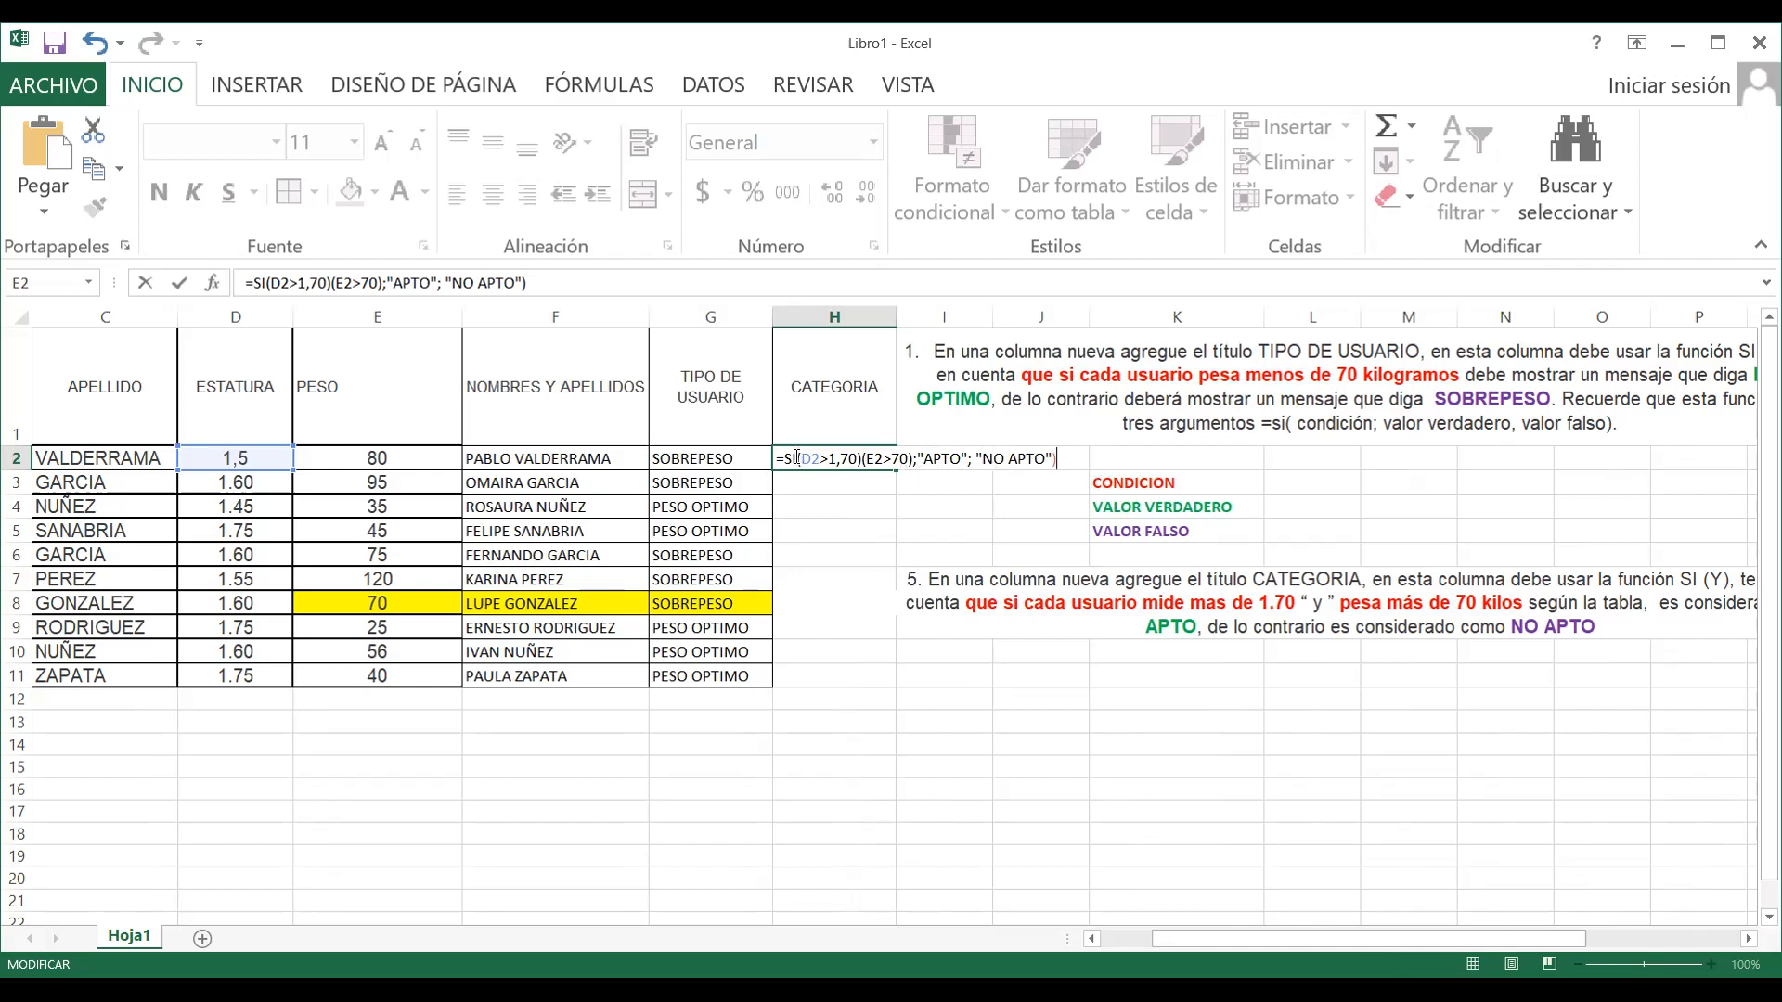
# Insert an extra opening parenthesis before D2 in the H2 formula's logical test
pyautogui.moveTo(796, 459); pyautogui.dragTo(862, 461)
pyautogui.moveTo(862, 459); pyautogui.dragTo(906, 483)
pyautogui.click(1057, 458)
pyautogui.click(1416, 420)
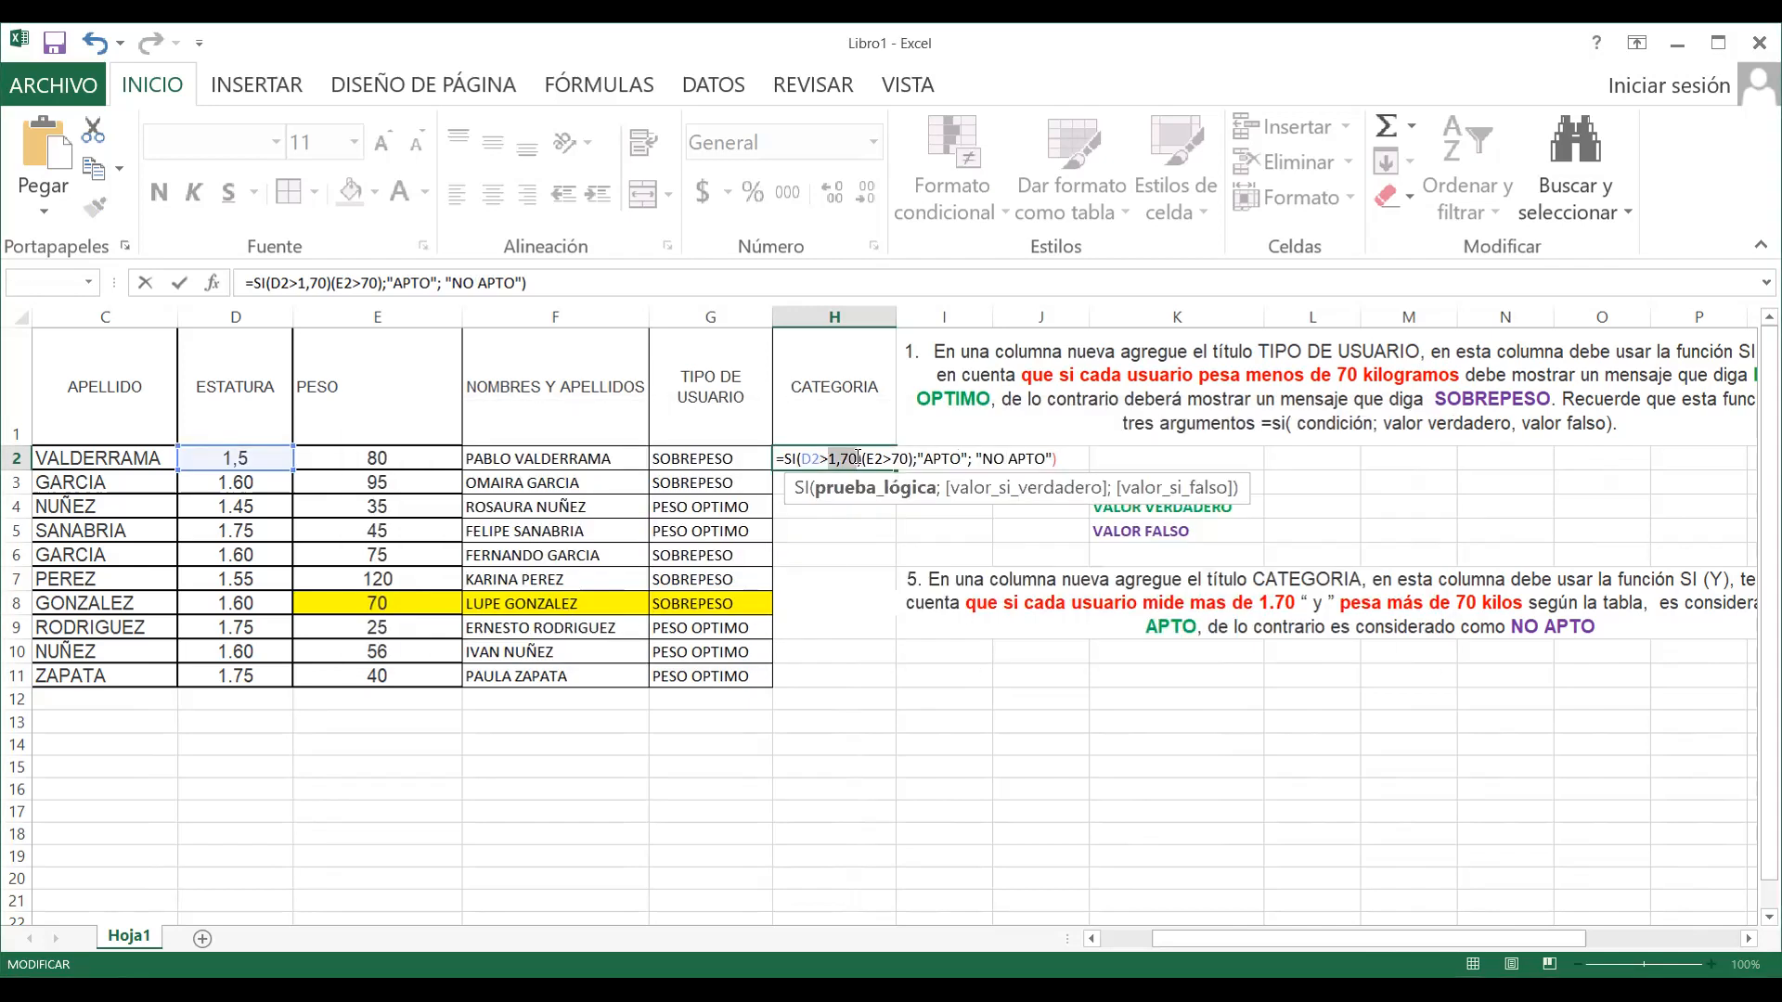
pyautogui.click(796, 455)
pyautogui.write('(')
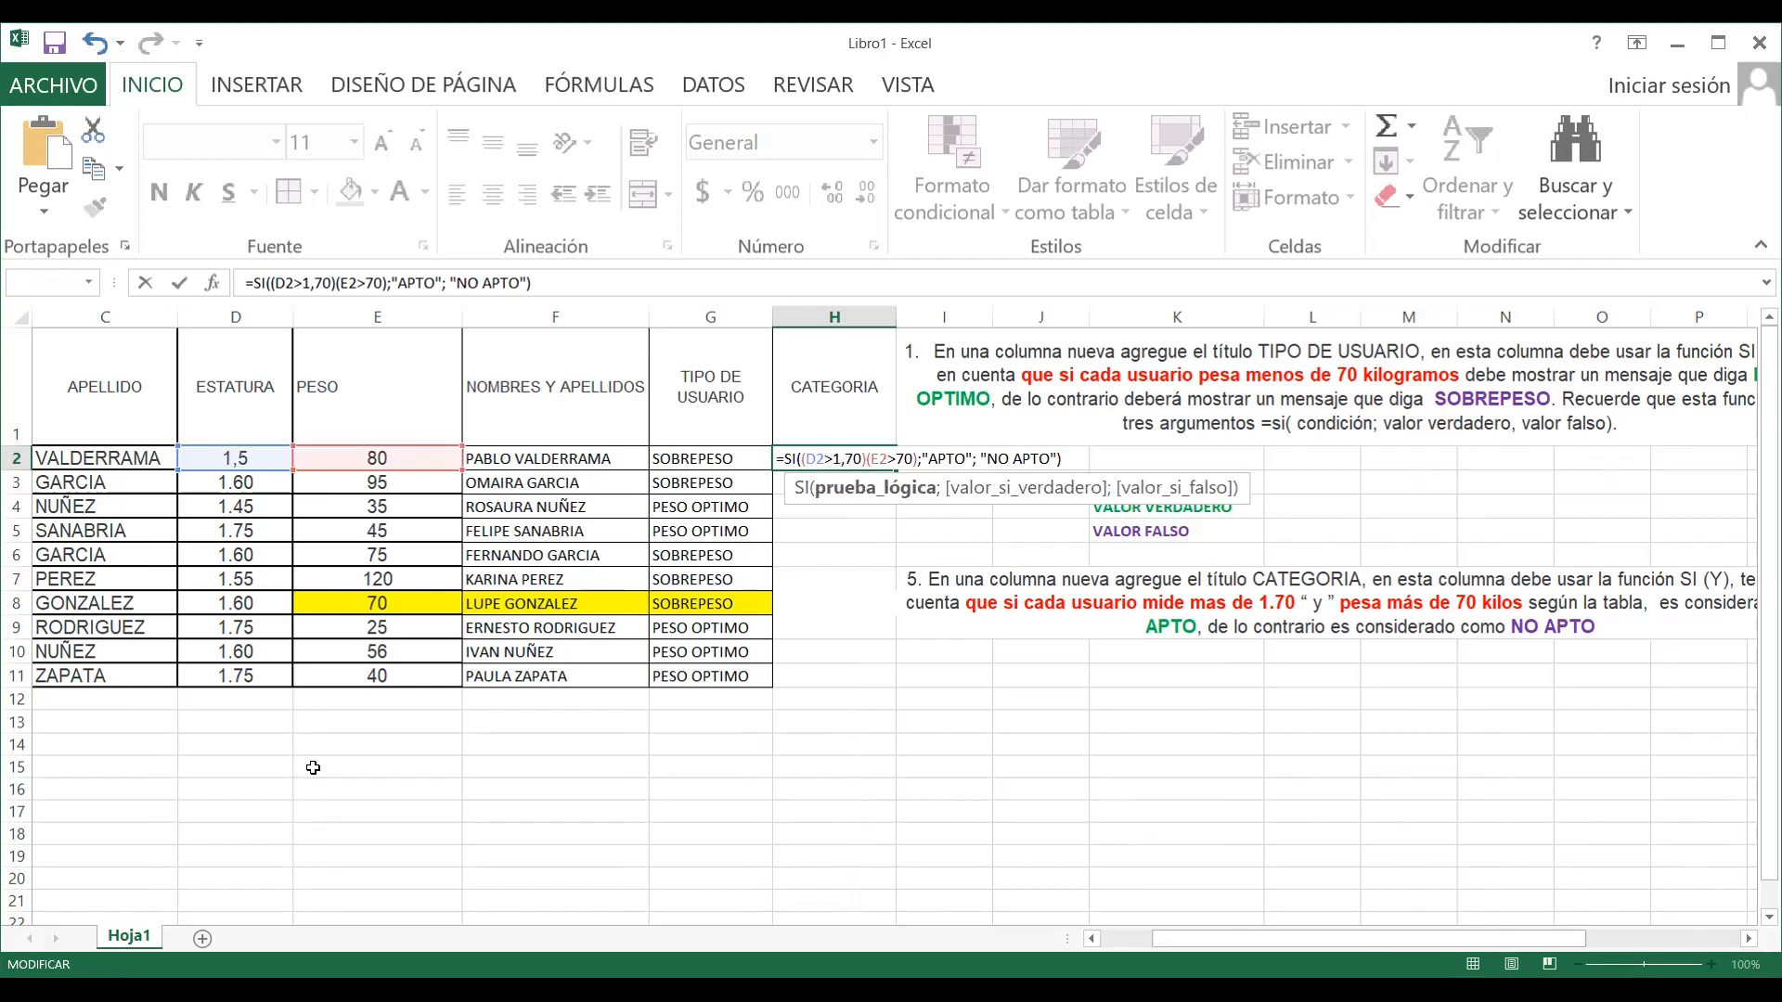
# Insert the Y function before the height condition, making the logical test in H2 read Y(D2>1,70)(E2>70)
pyautogui.click(807, 457)
pyautogui.click(864, 457)
pyautogui.click(917, 457)
pyautogui.click(798, 461)
pyautogui.click(802, 459)
pyautogui.press('Right')
pyautogui.write('Y')
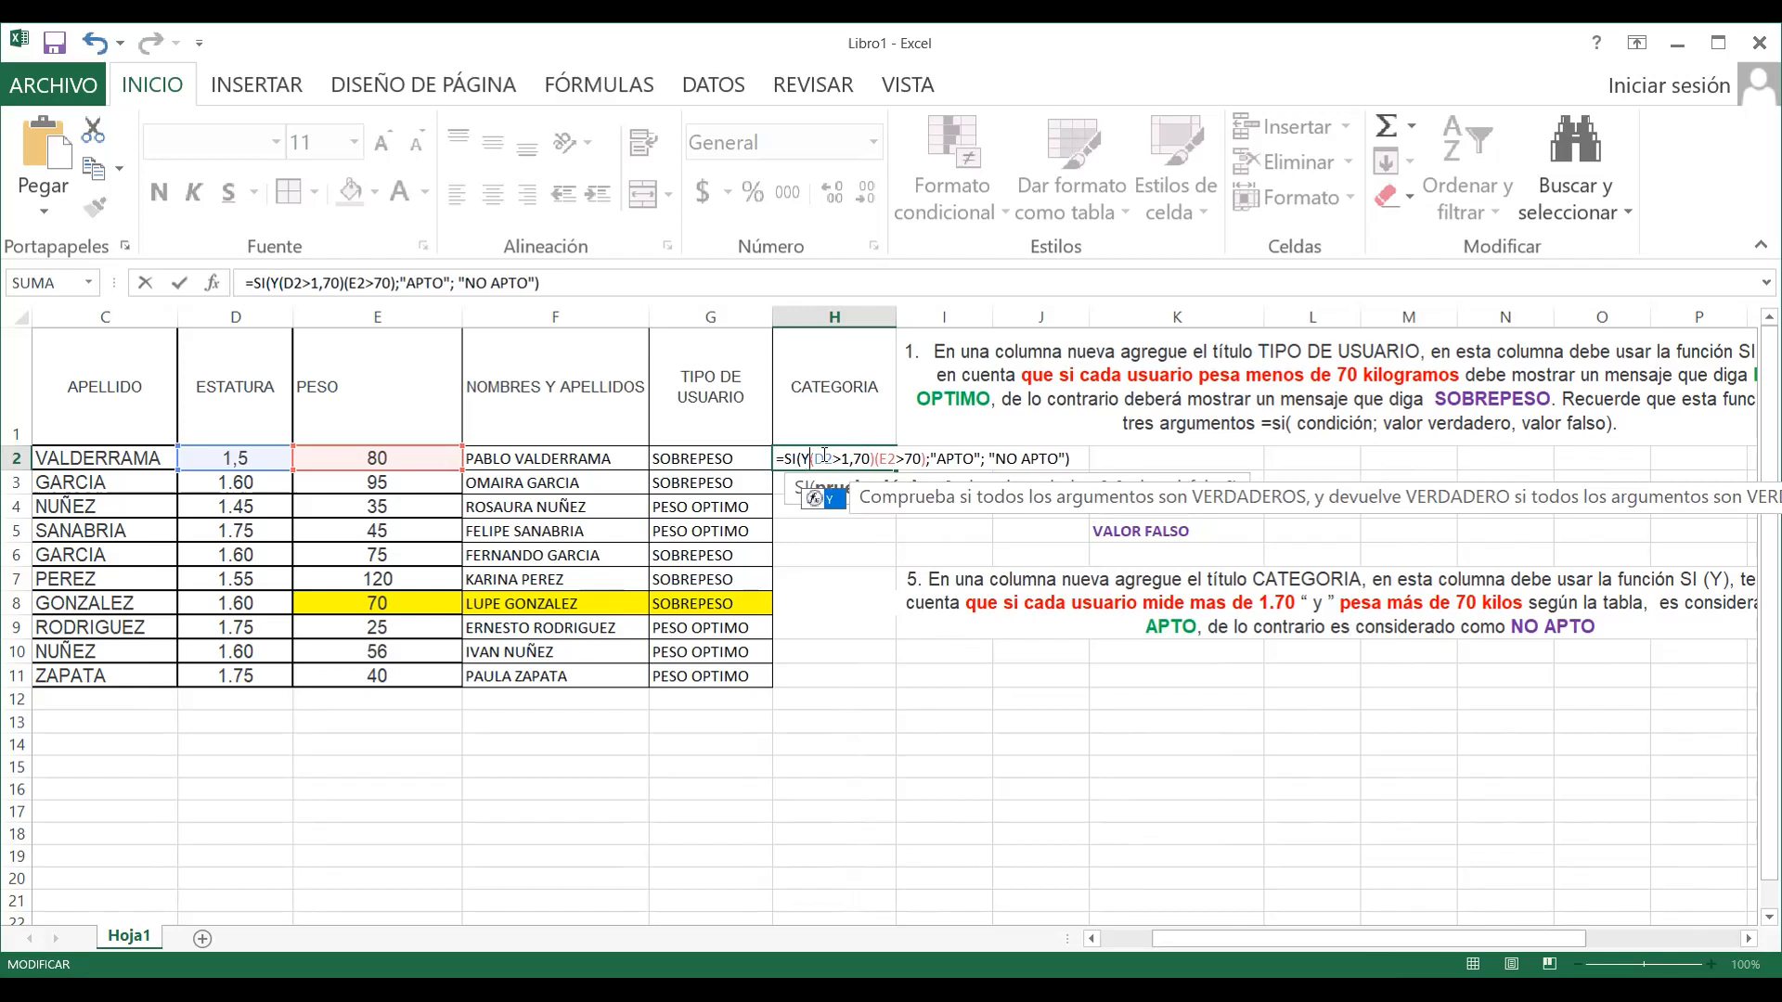
# Enter the H2 formula and accept the suggested correction =SI(Y(D2>1,70)*(E2>70);"APTO";"NO APTO")
pyautogui.moveTo(845, 457); pyautogui.dragTo(926, 458)
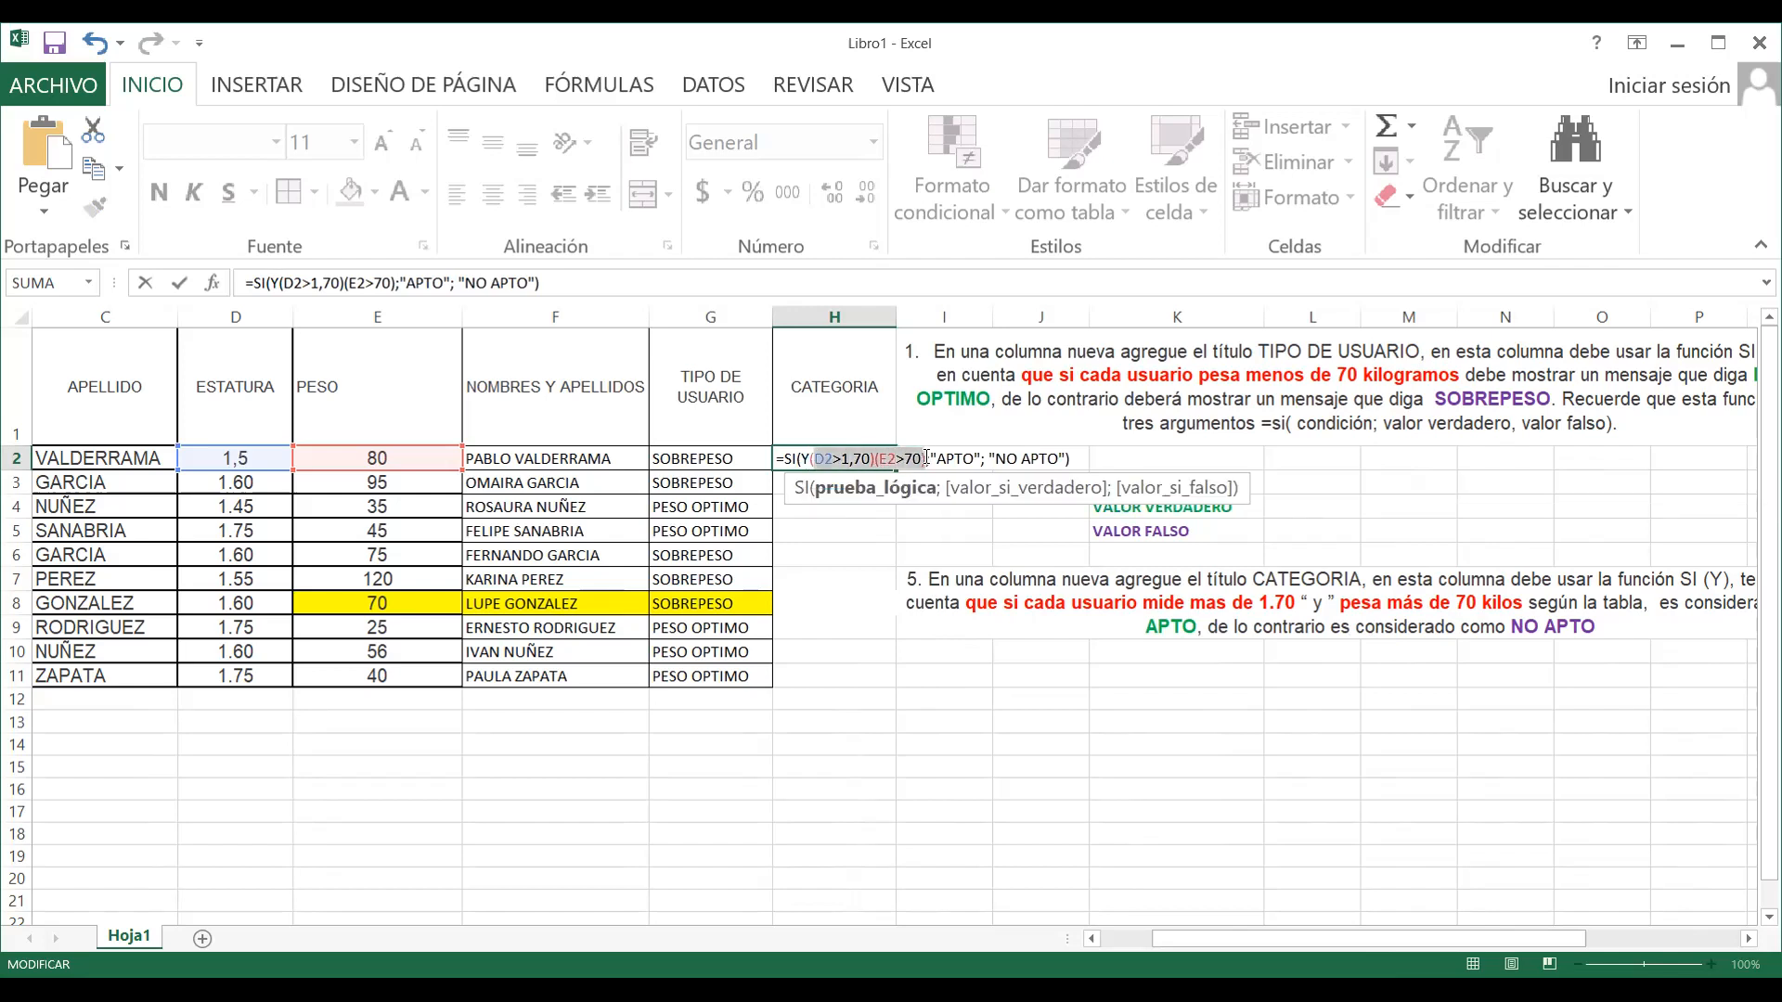
pyautogui.moveTo(811, 458); pyautogui.dragTo(928, 457)
pyautogui.click(810, 457)
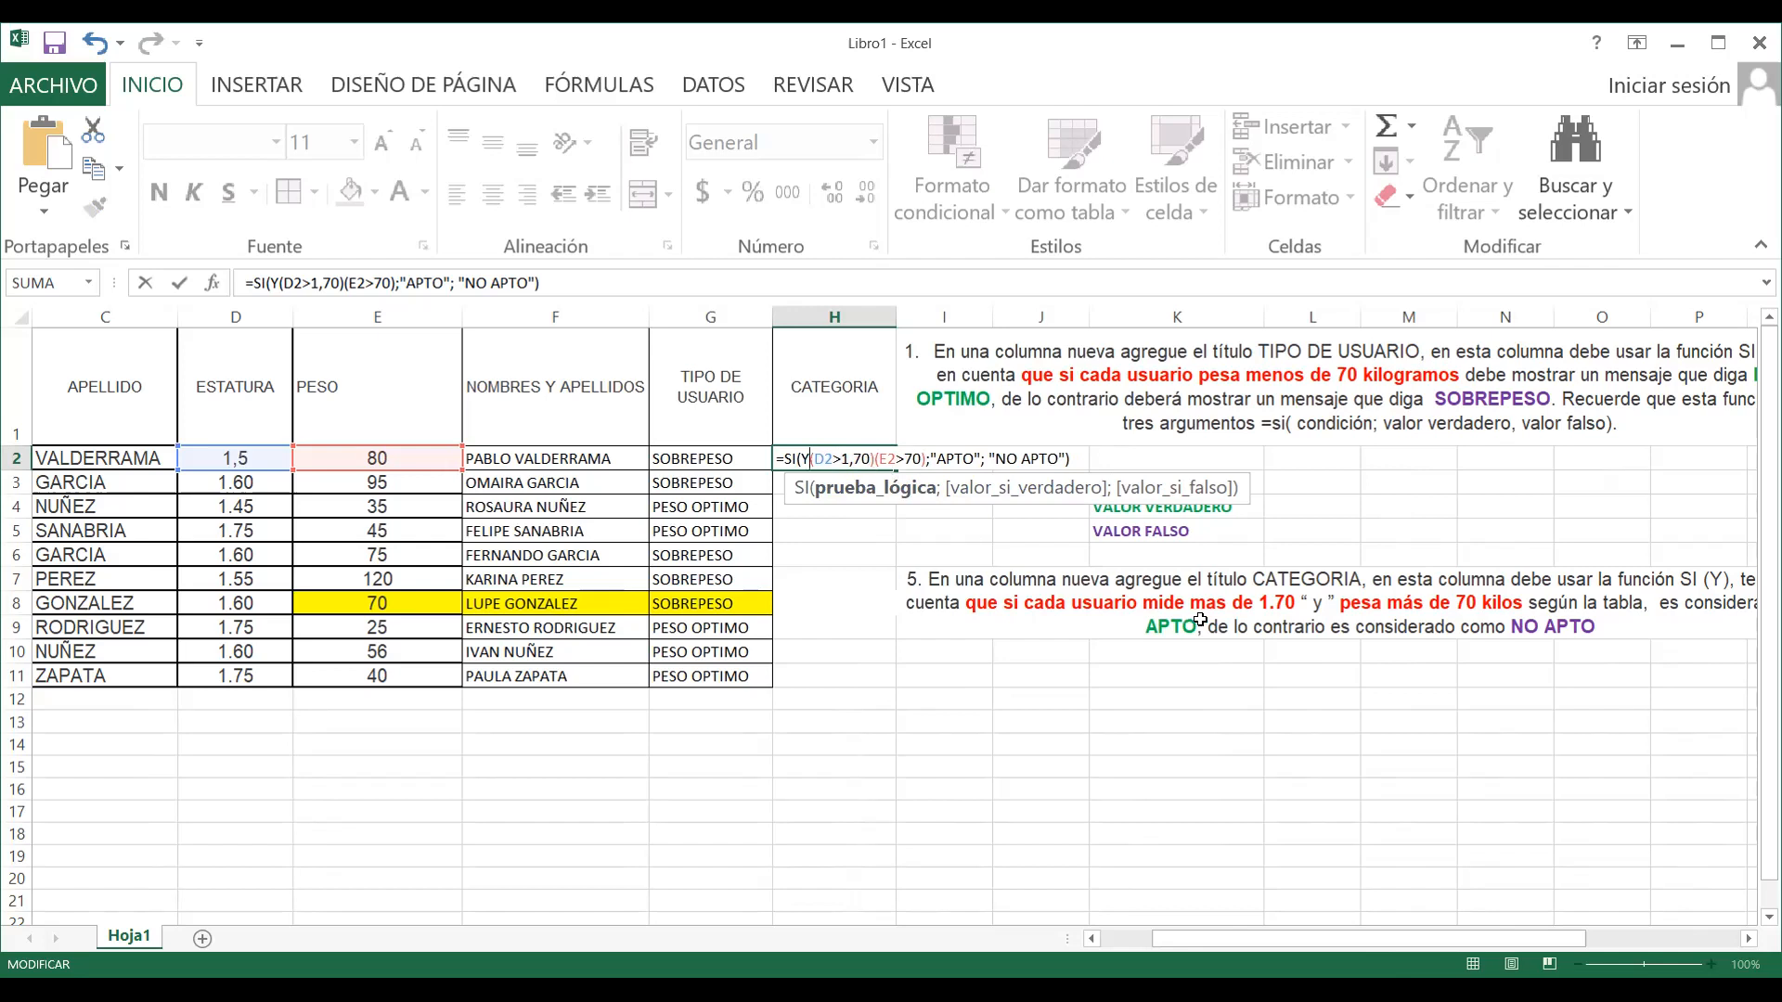
pyautogui.press('Return')
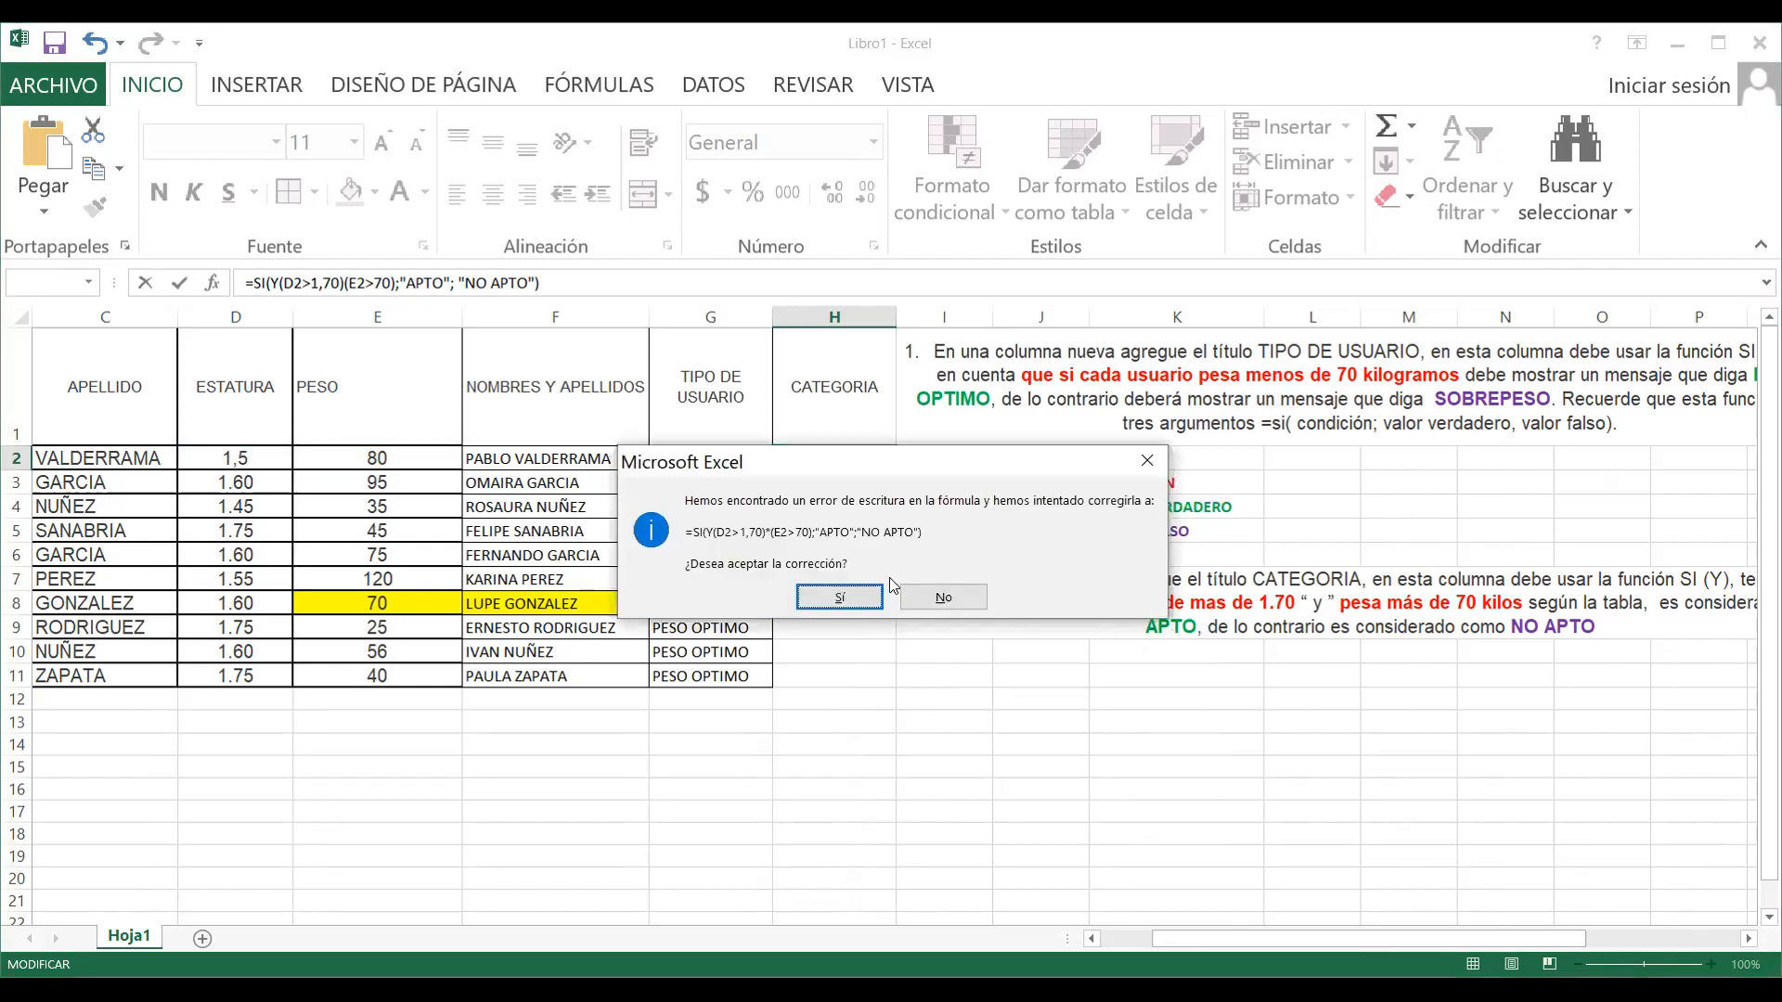
pyautogui.click(839, 598)
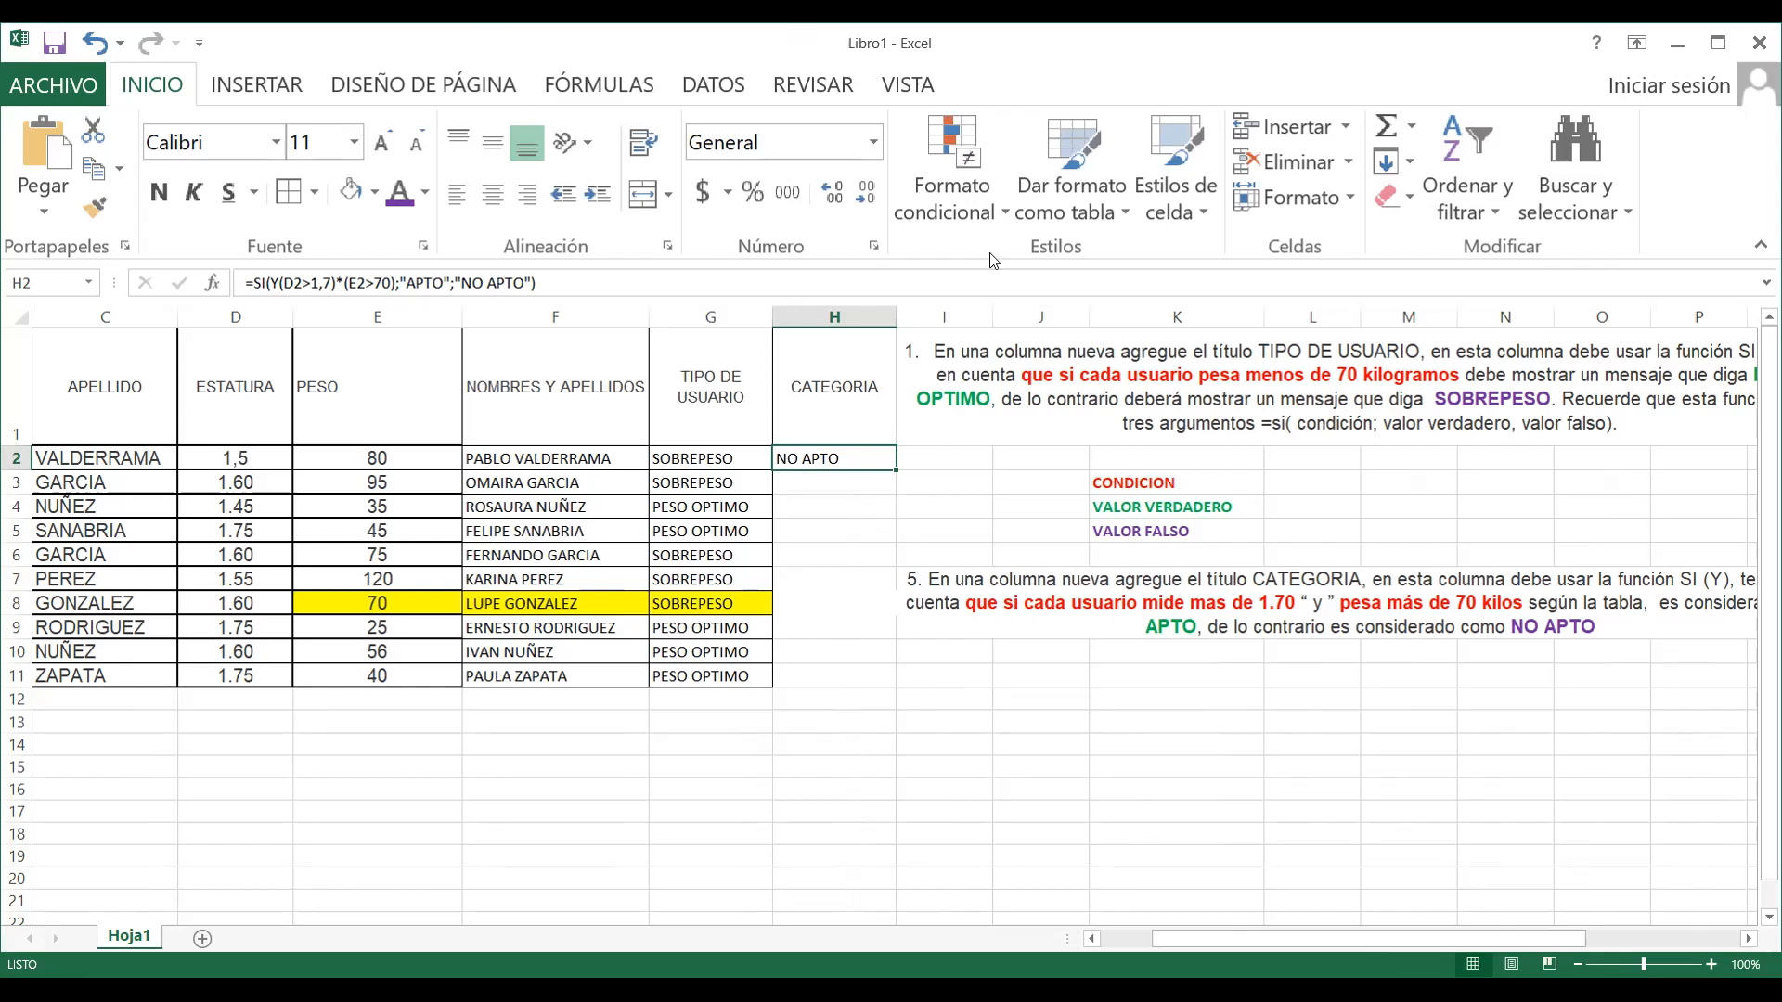
# Replace ")*(" between the two conditions in H2 with a semicolon, giving =SI(Y(D2>1,7; E2>70);"APTO";"NO APTO")
pyautogui.click(1710, 964)
pyautogui.click(1711, 964)
pyautogui.click(1710, 964)
pyautogui.click(1711, 964)
pyautogui.click(1711, 964)
pyautogui.click(1711, 964)
pyautogui.click(1711, 964)
pyautogui.click(1710, 964)
pyautogui.click(1710, 964)
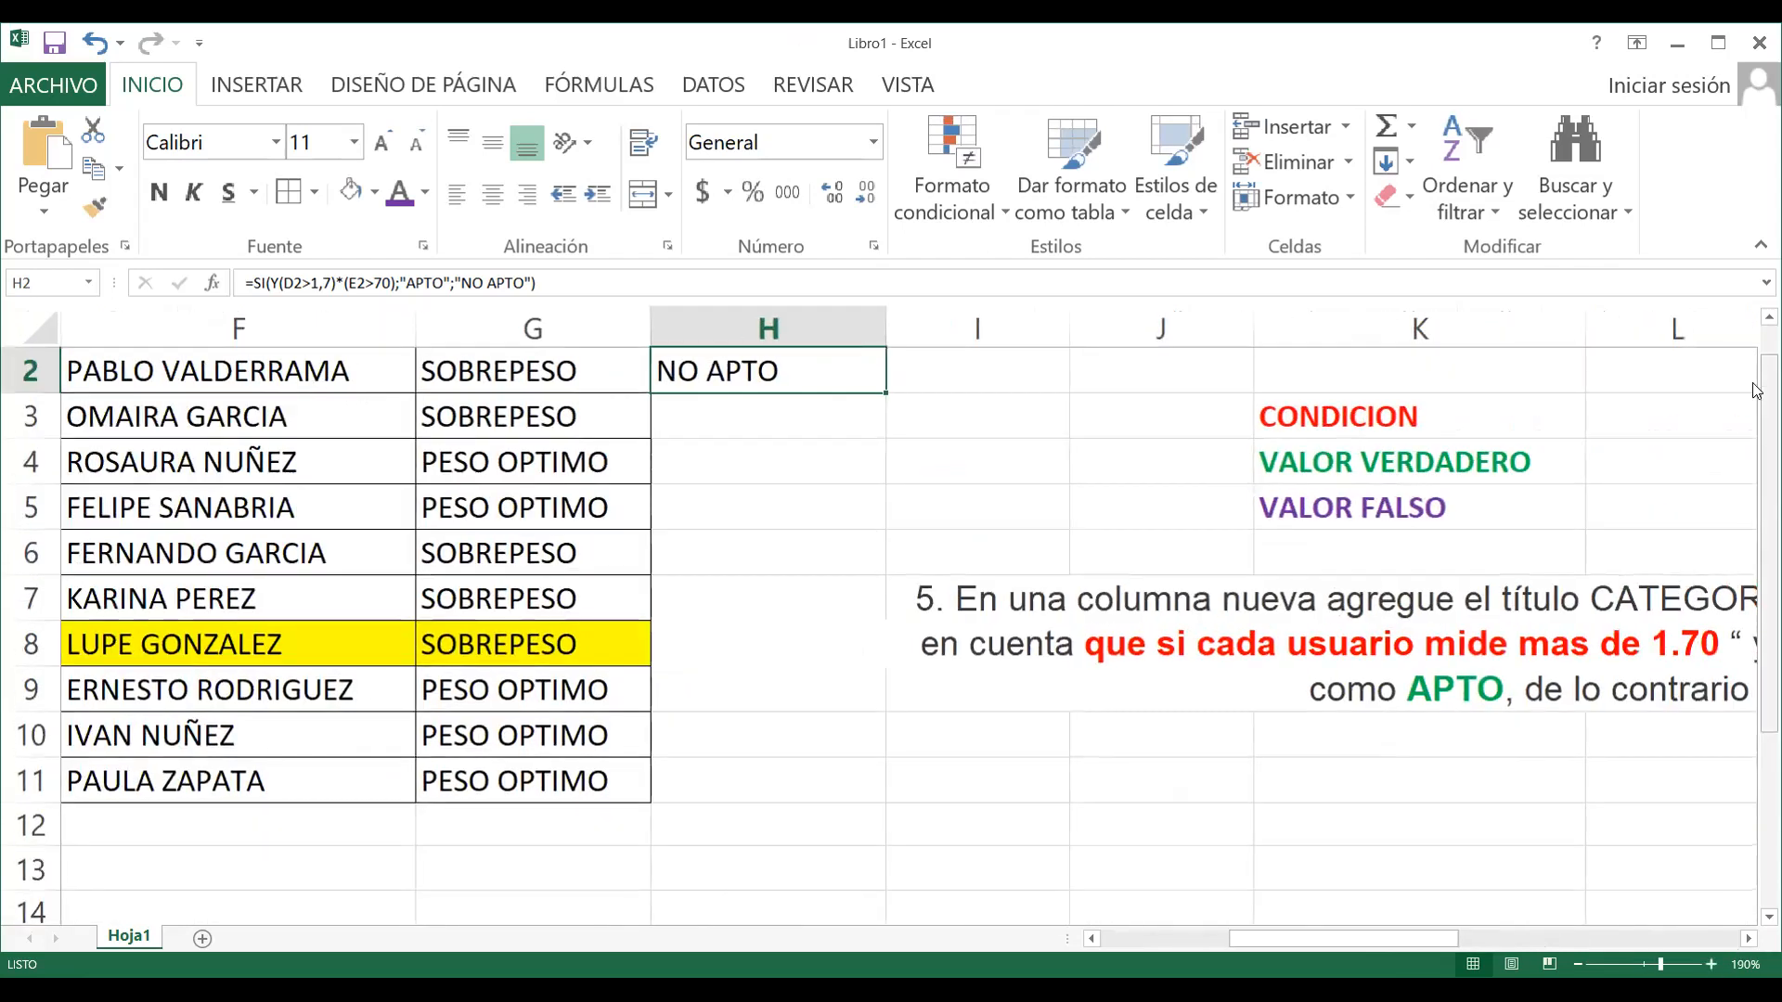
pyautogui.scroll(1, 859, 636)
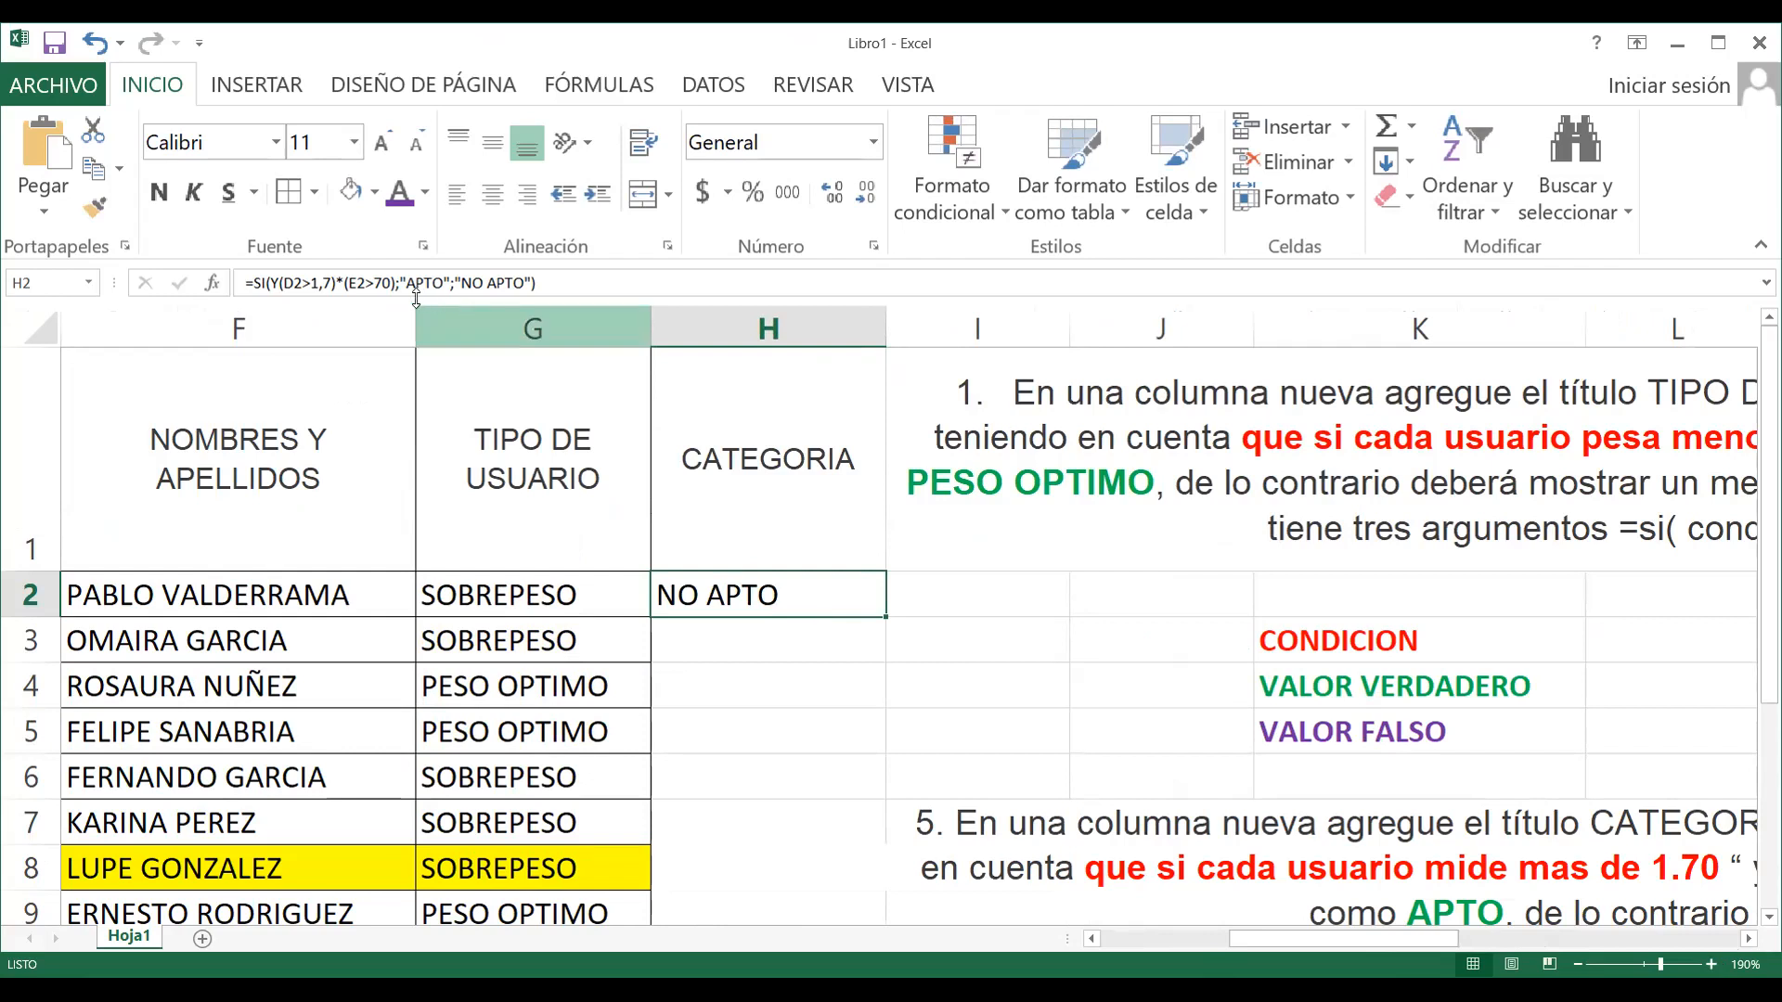
pyautogui.click(349, 282)
pyautogui.press('BackSpace')
pyautogui.press('BackSpace')
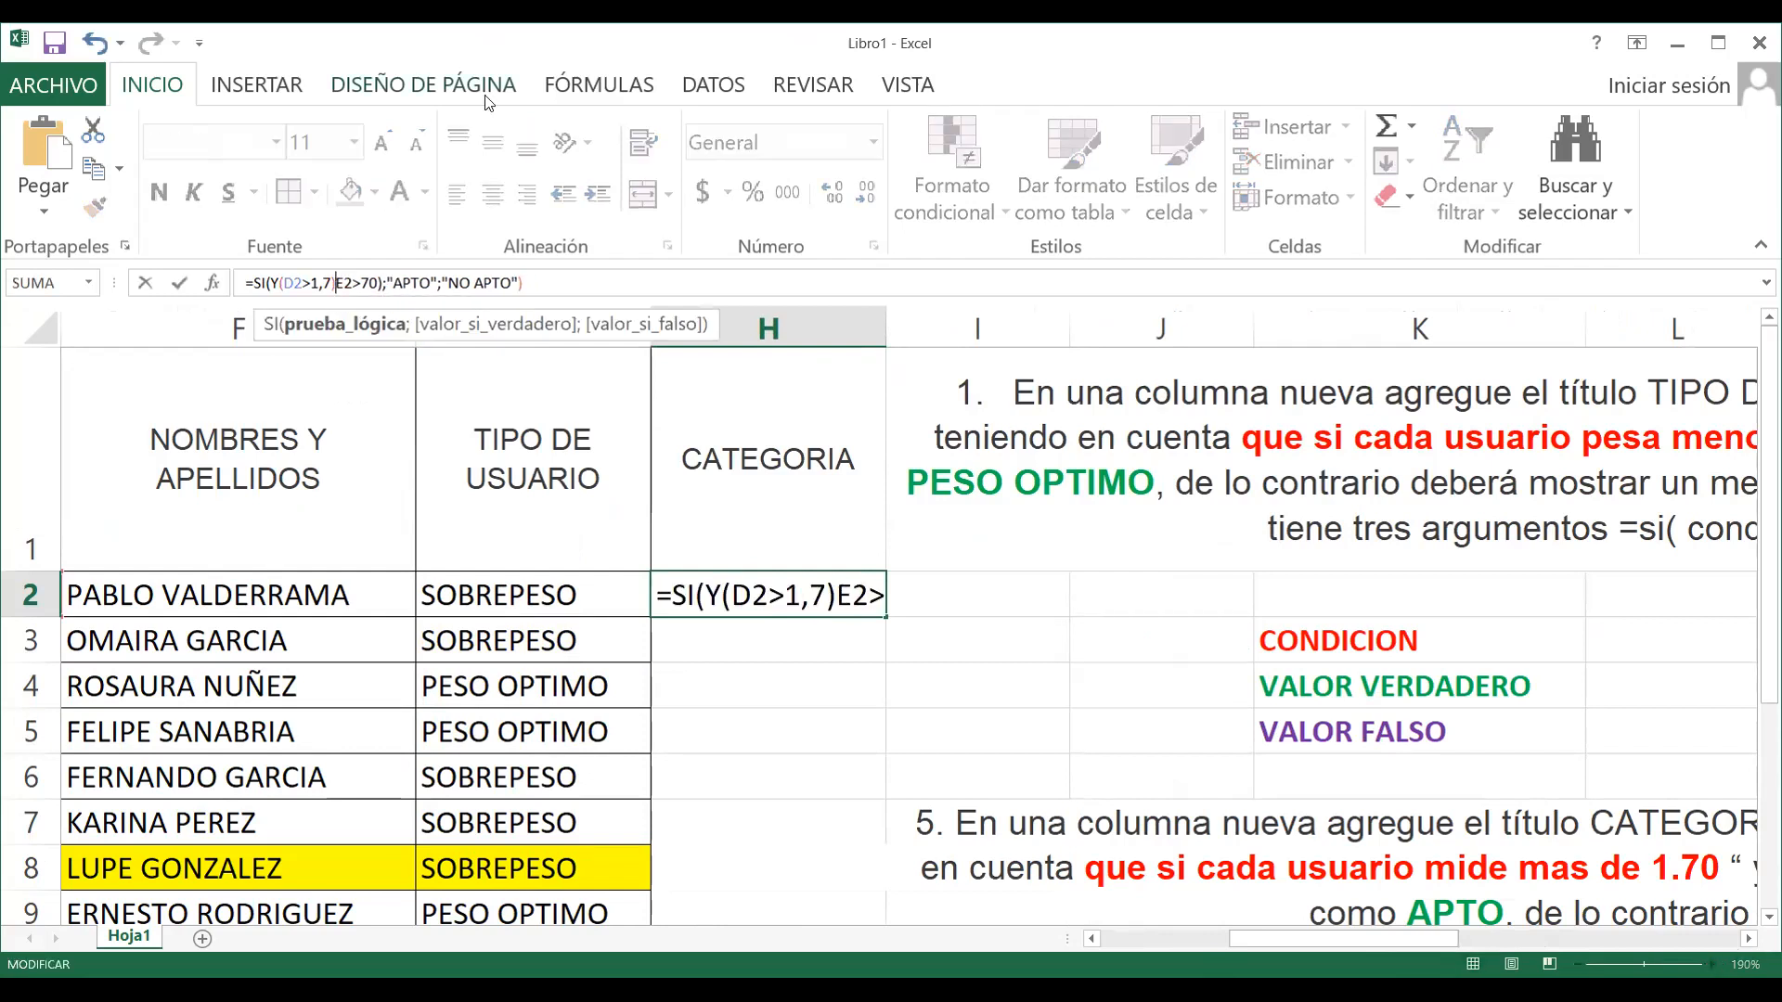
pyautogui.press('BackSpace')
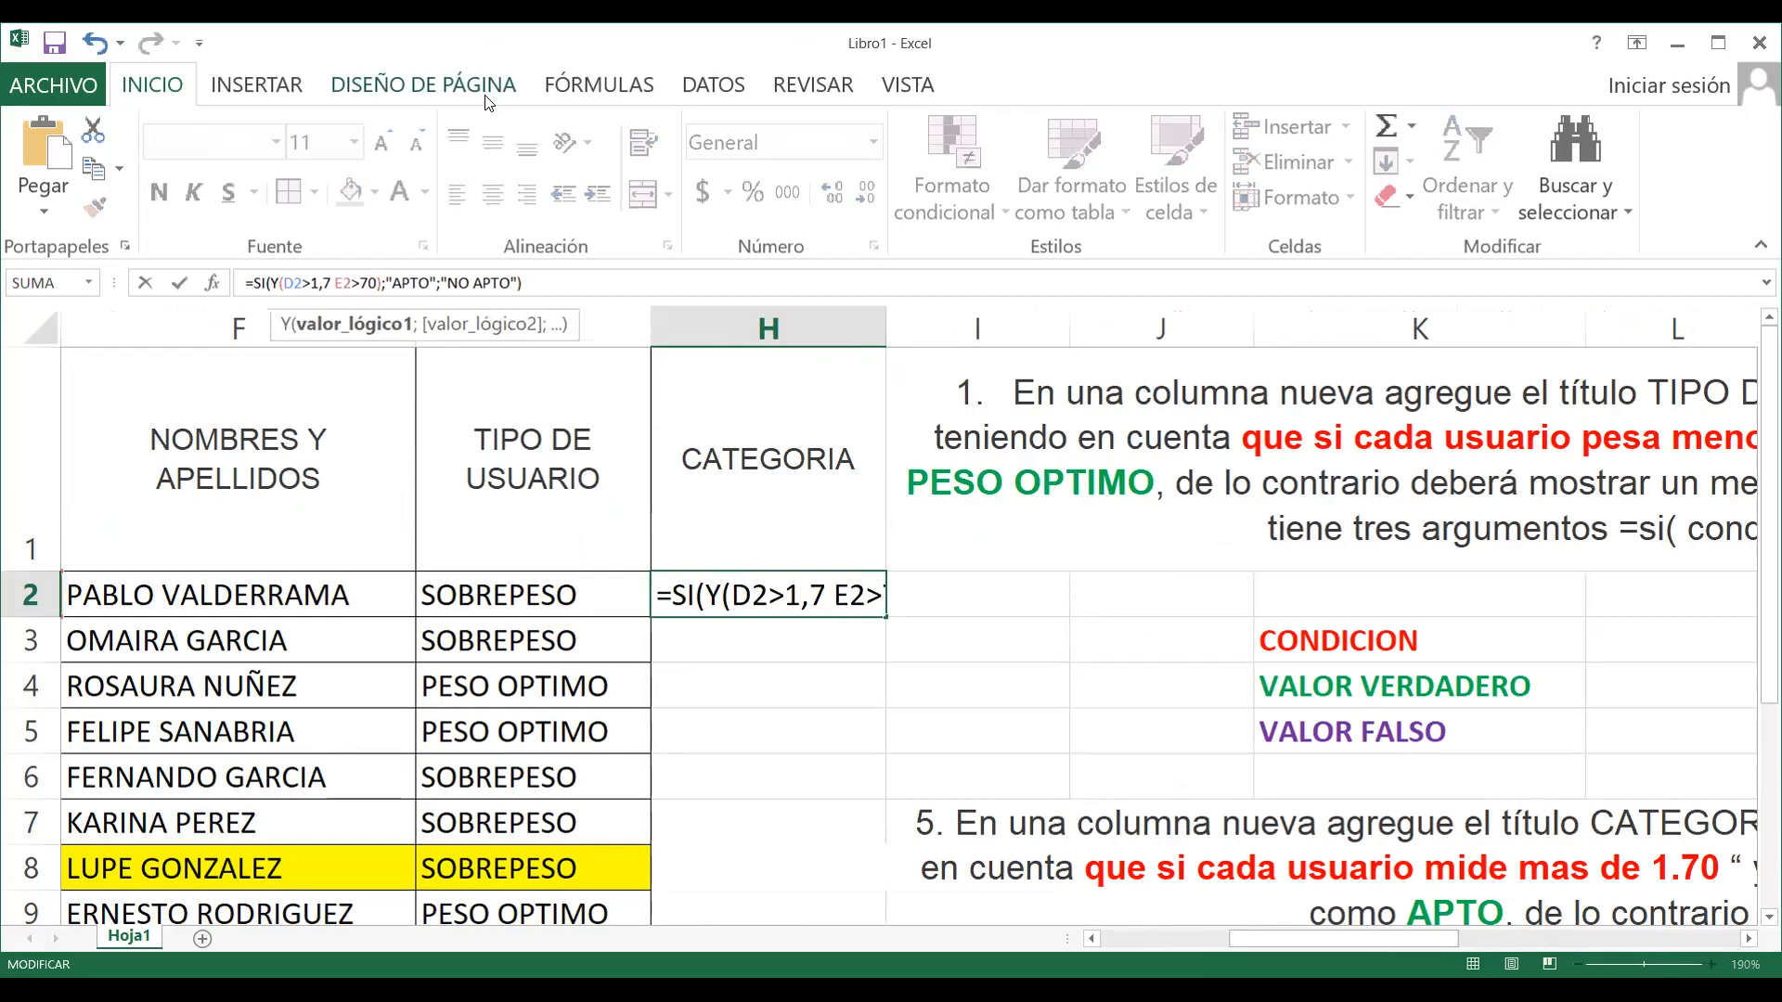
pyautogui.write(';')
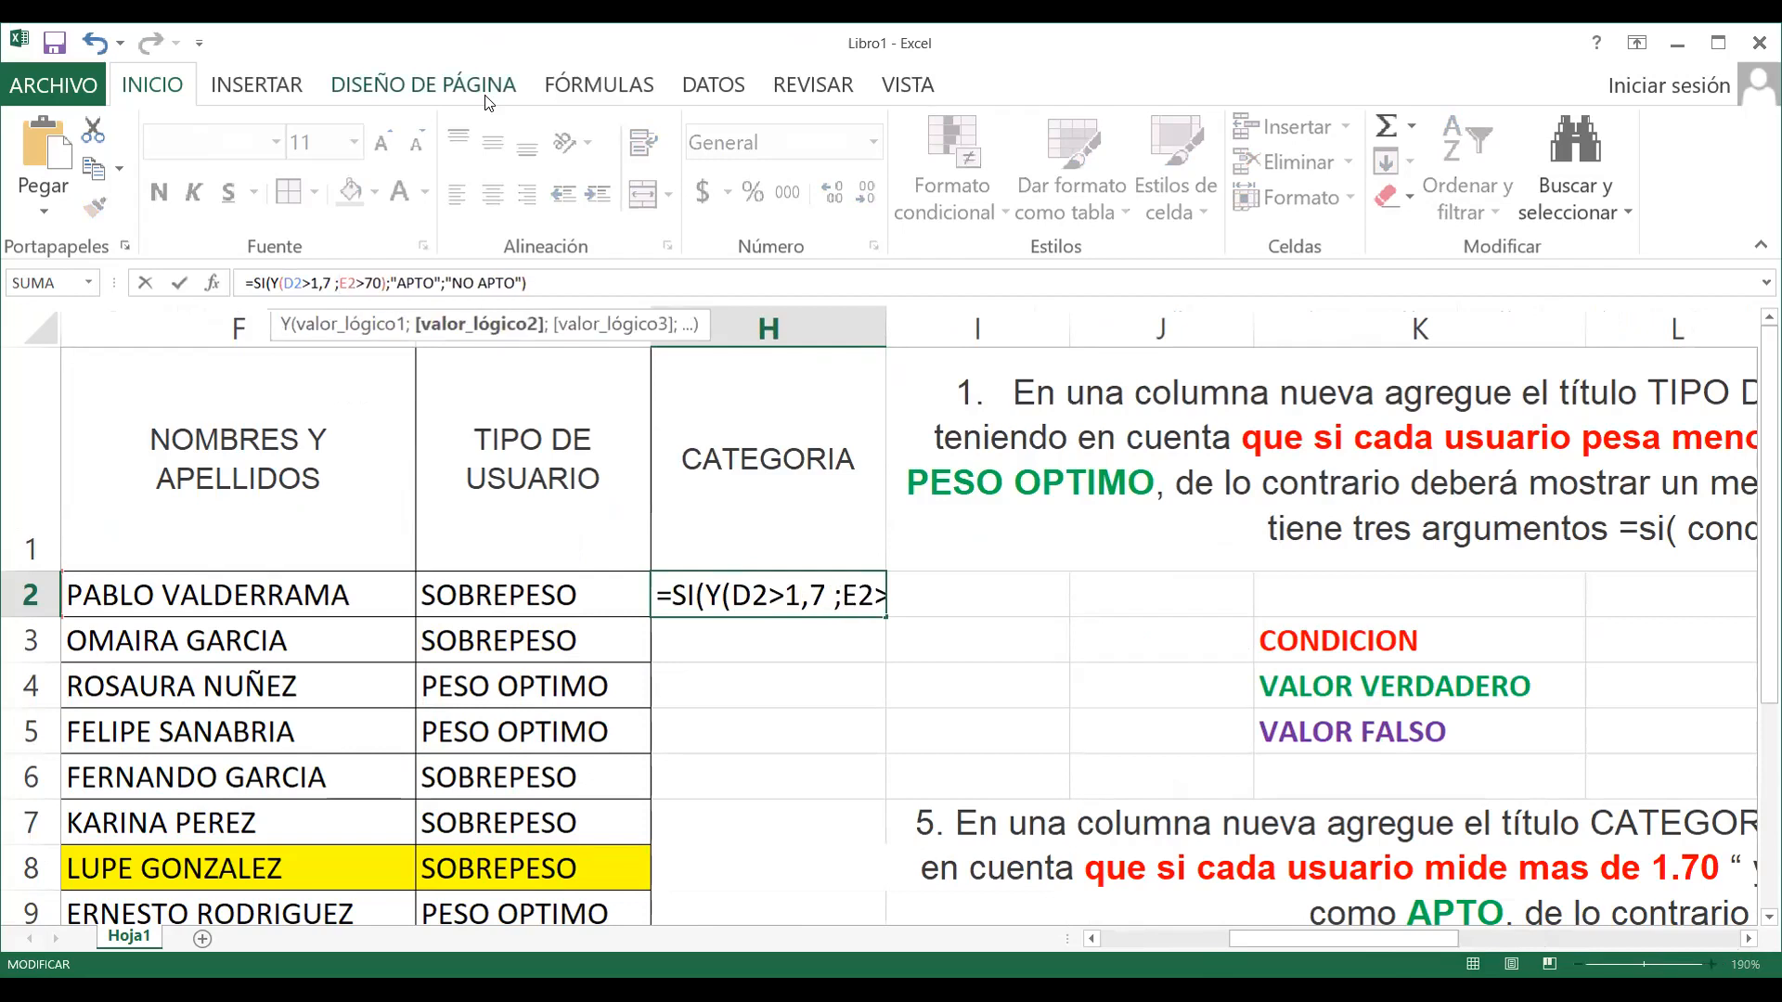
pyautogui.press('BackSpace')
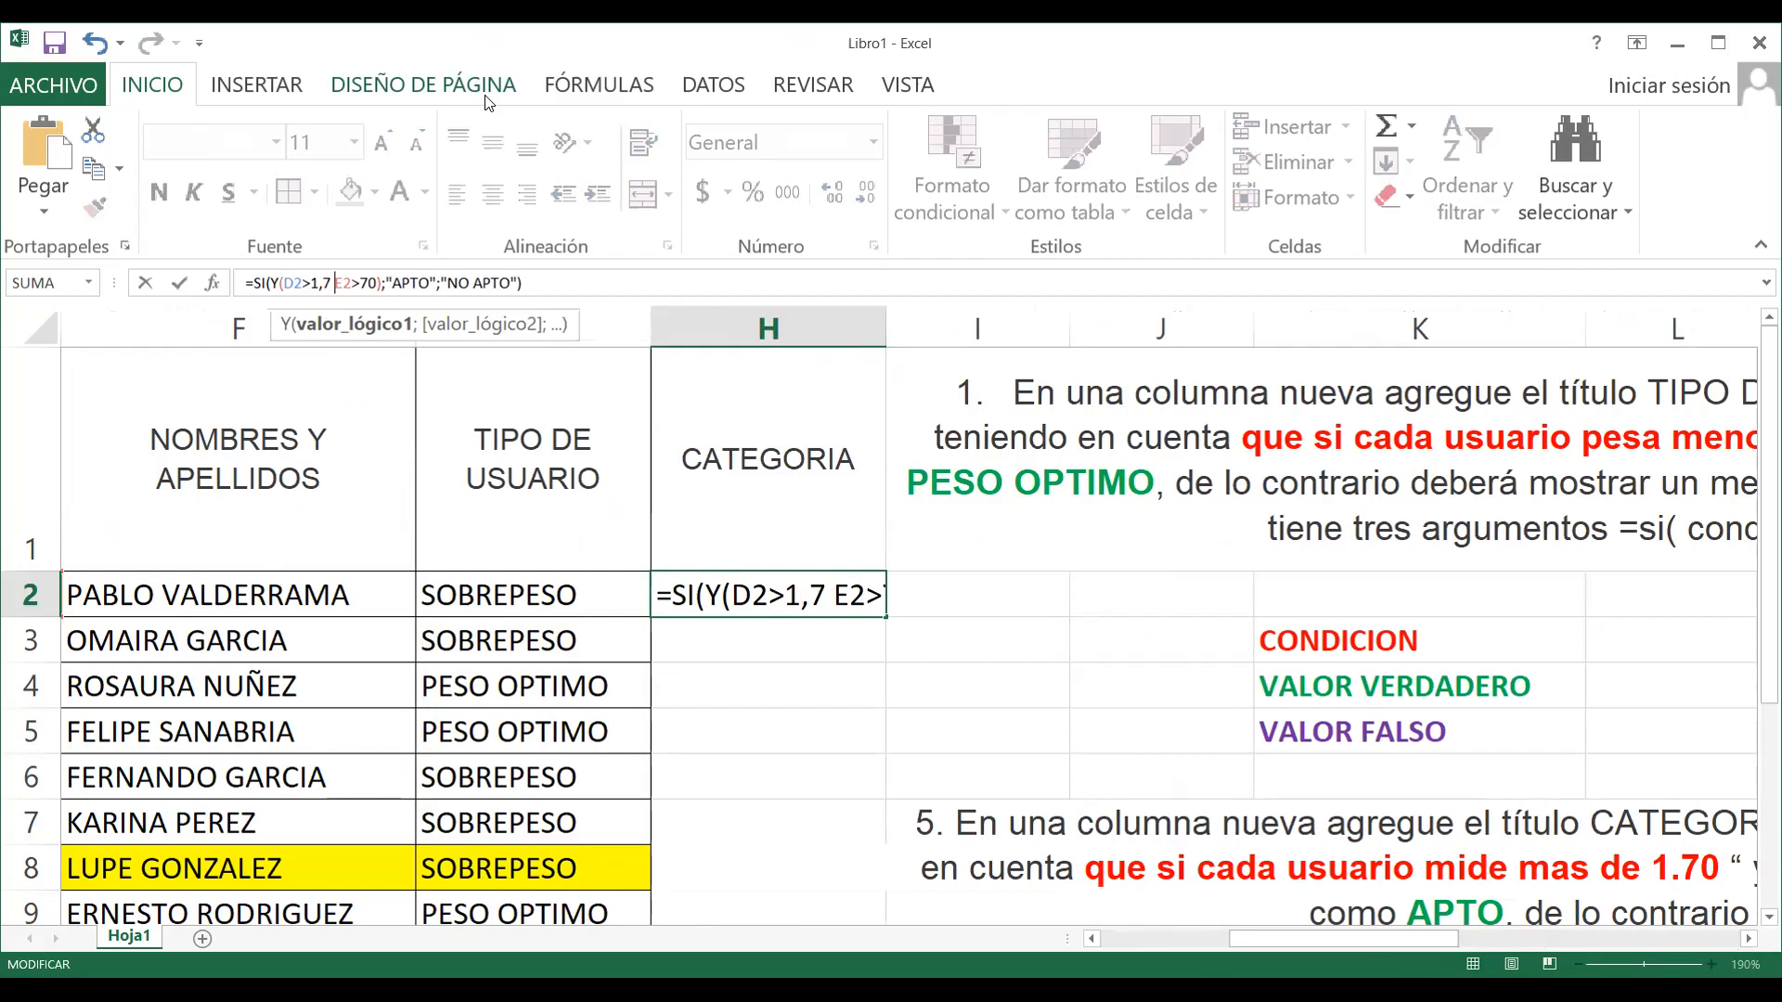
pyautogui.write(';')
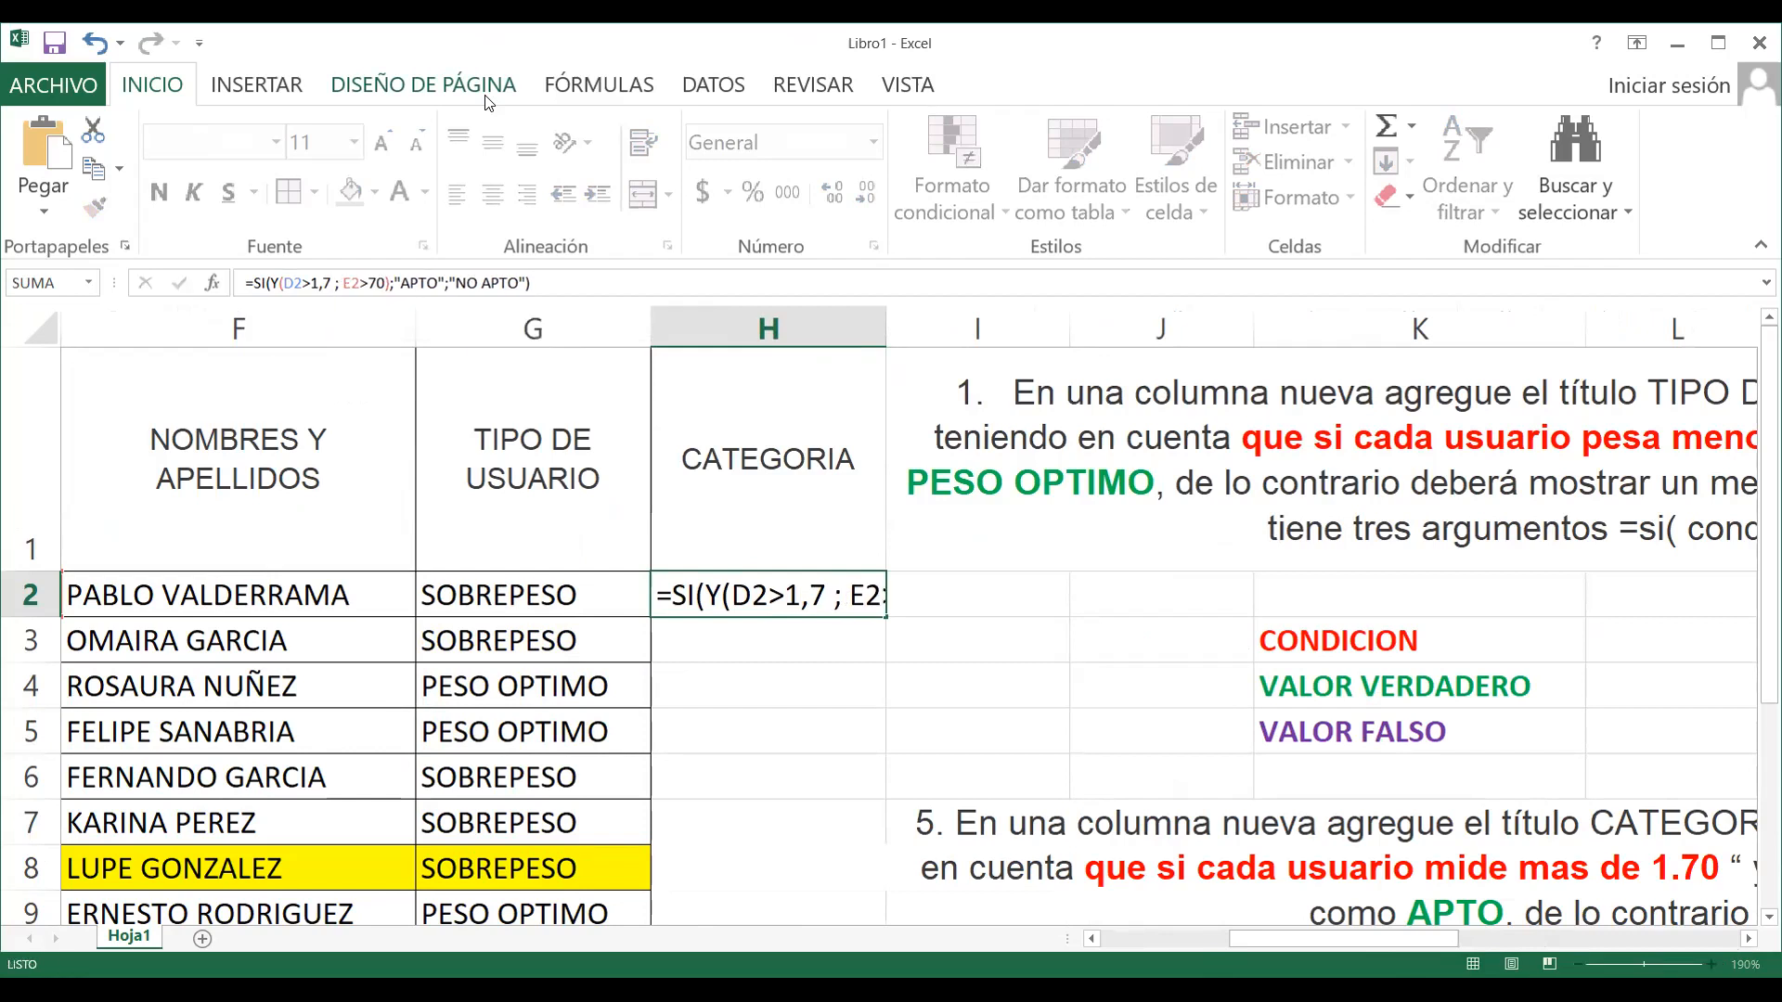
pyautogui.press('Return')
pyautogui.click(822, 586)
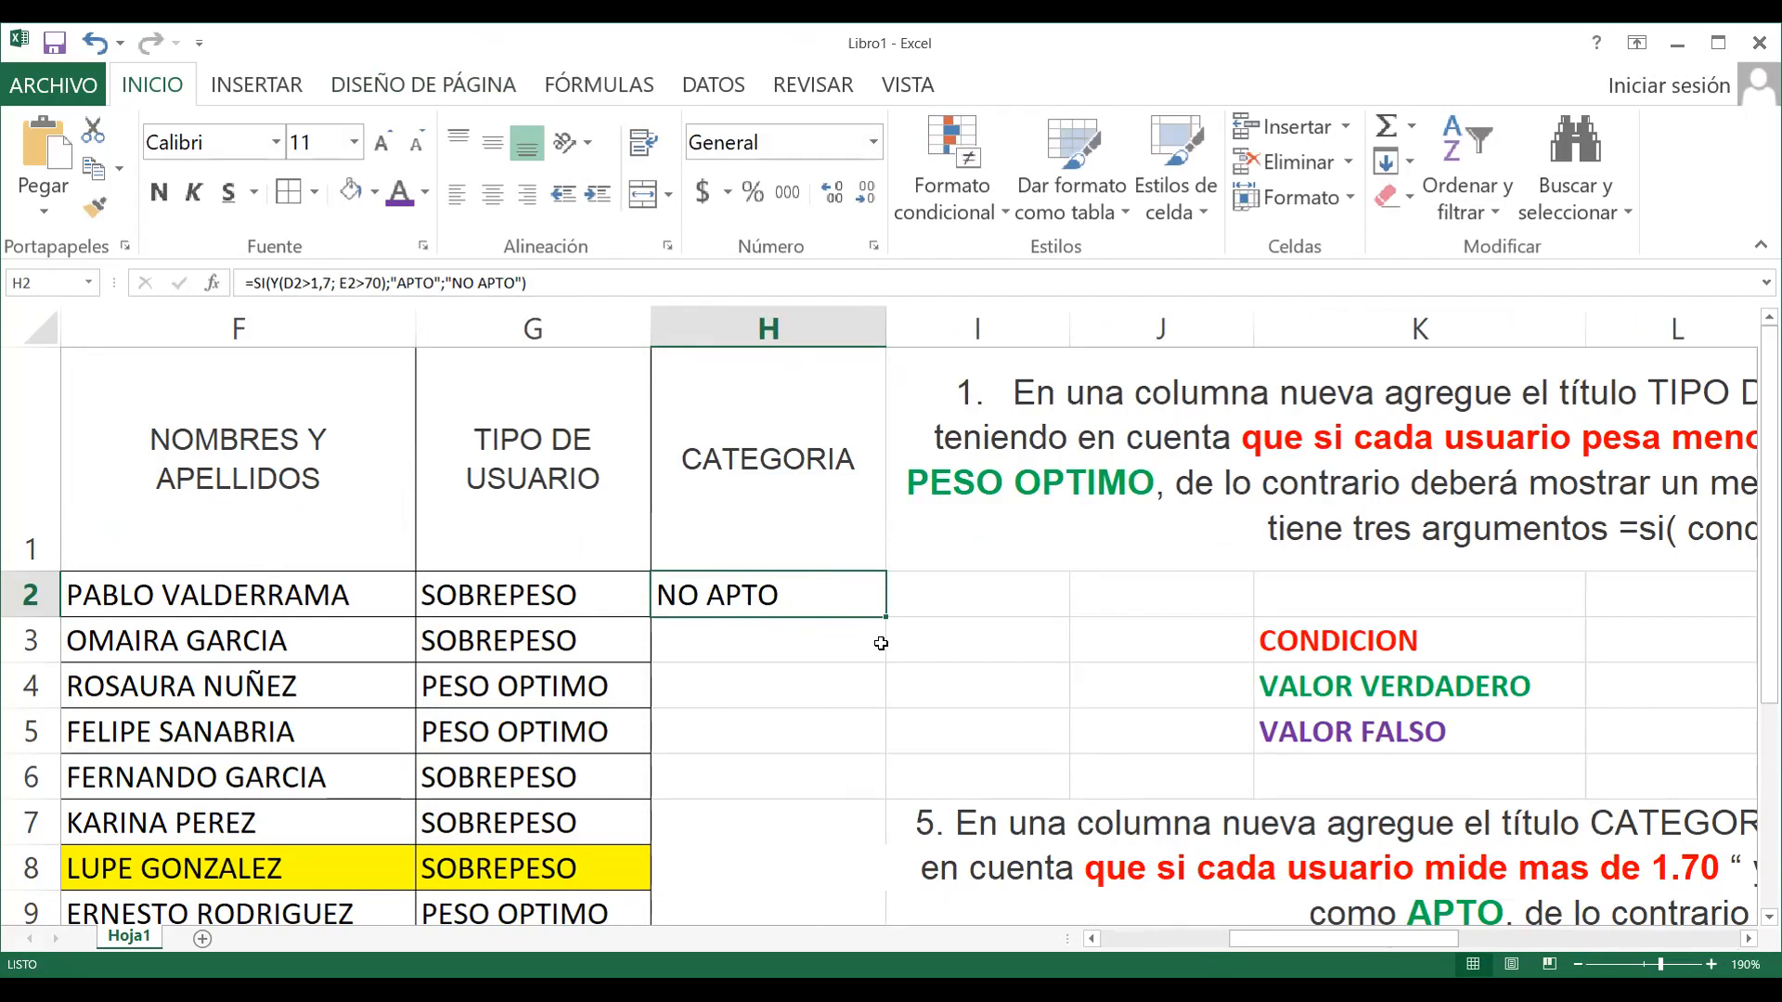
# Start an SI formula in H3 with a nested Y function, entering D3>1,70; as its first condition
pyautogui.click(759, 636)
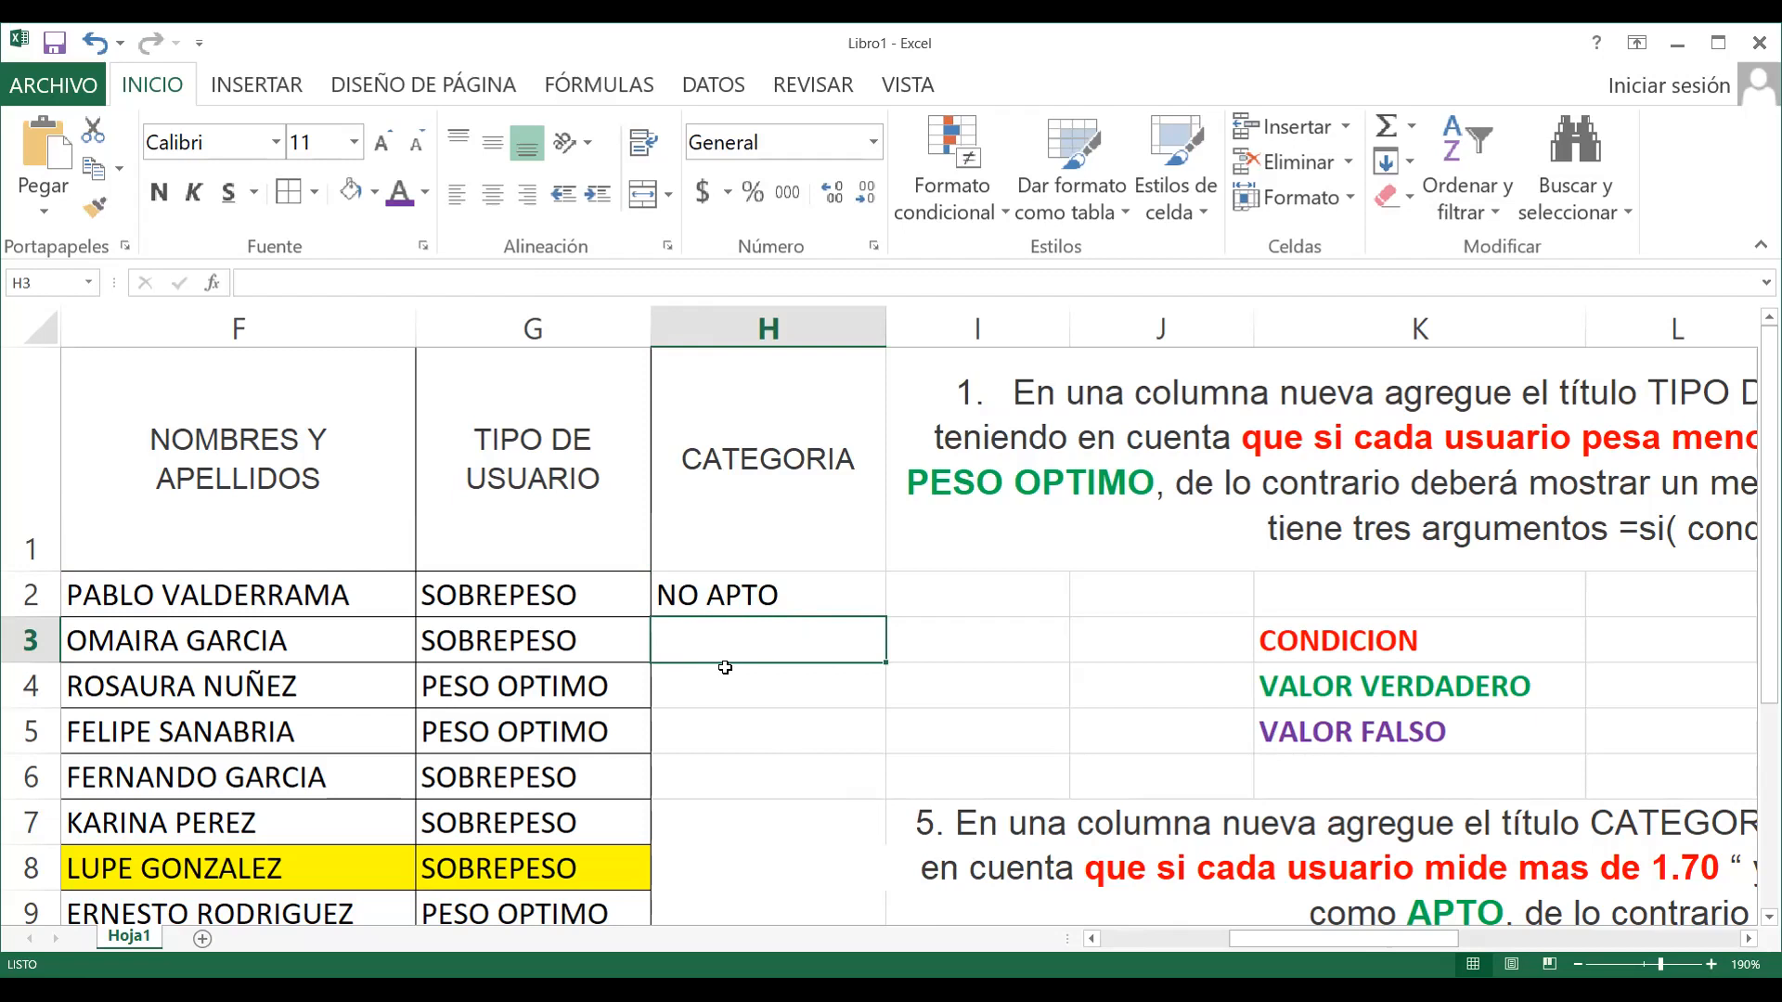
pyautogui.write('=')
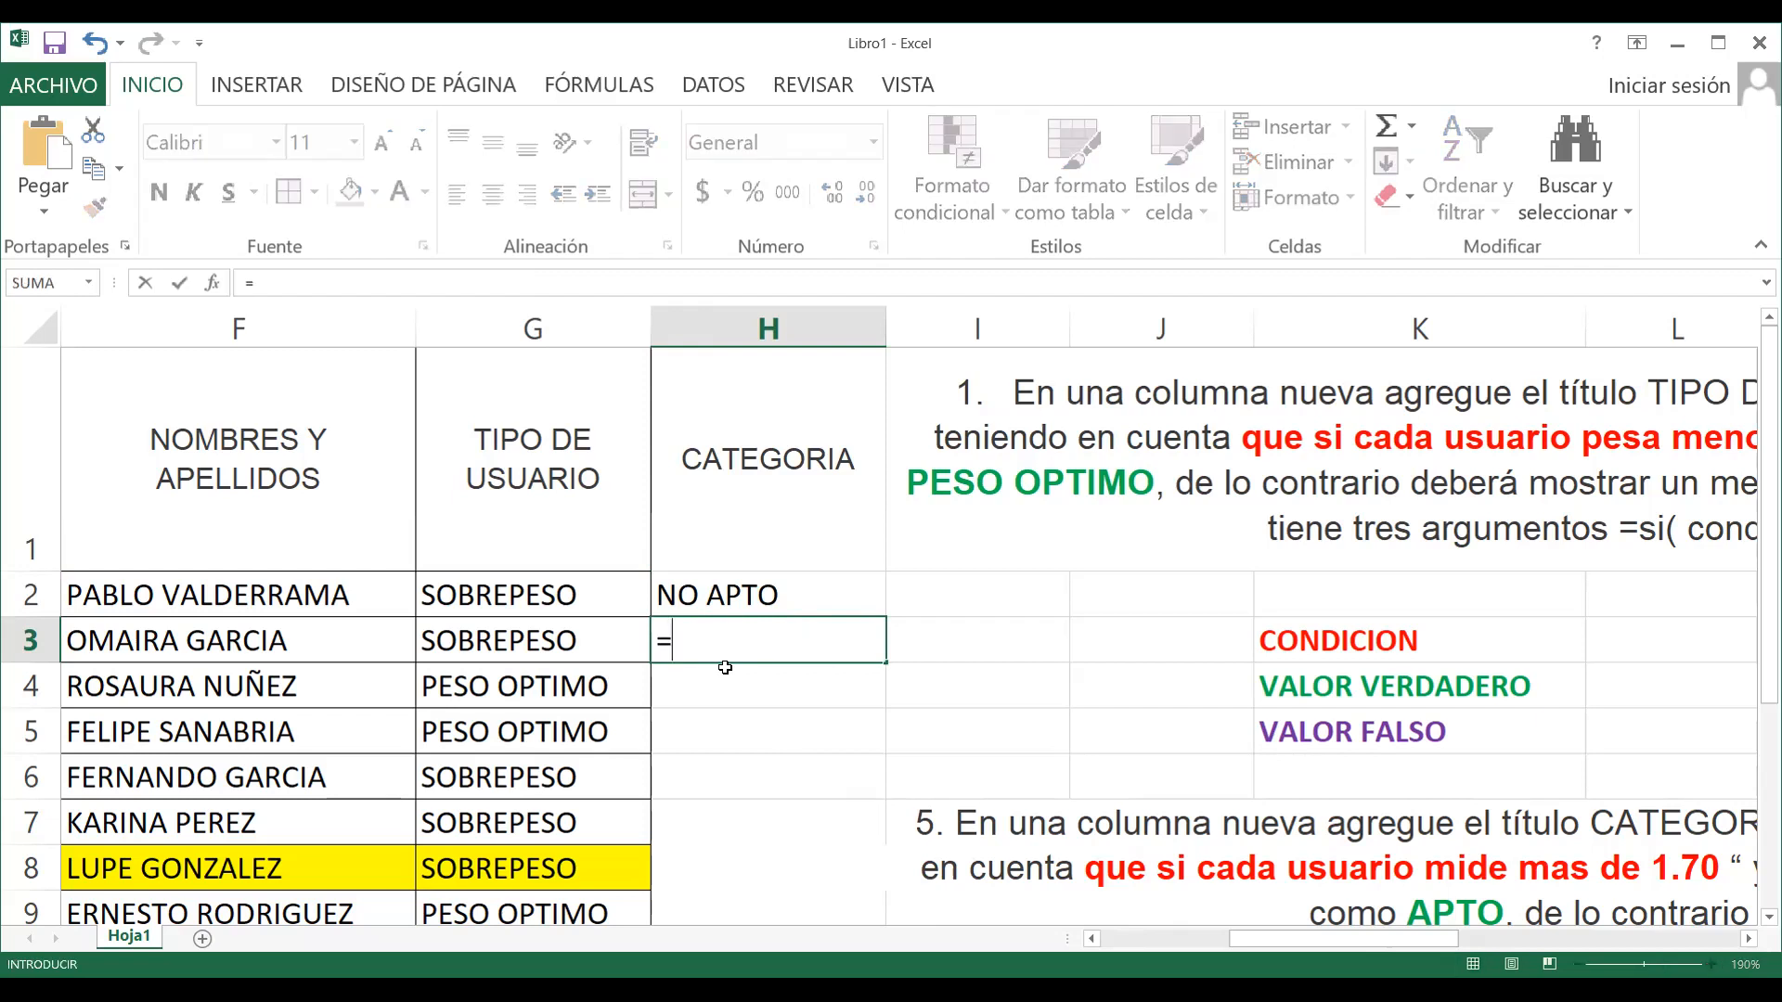
pyautogui.write('SI(')
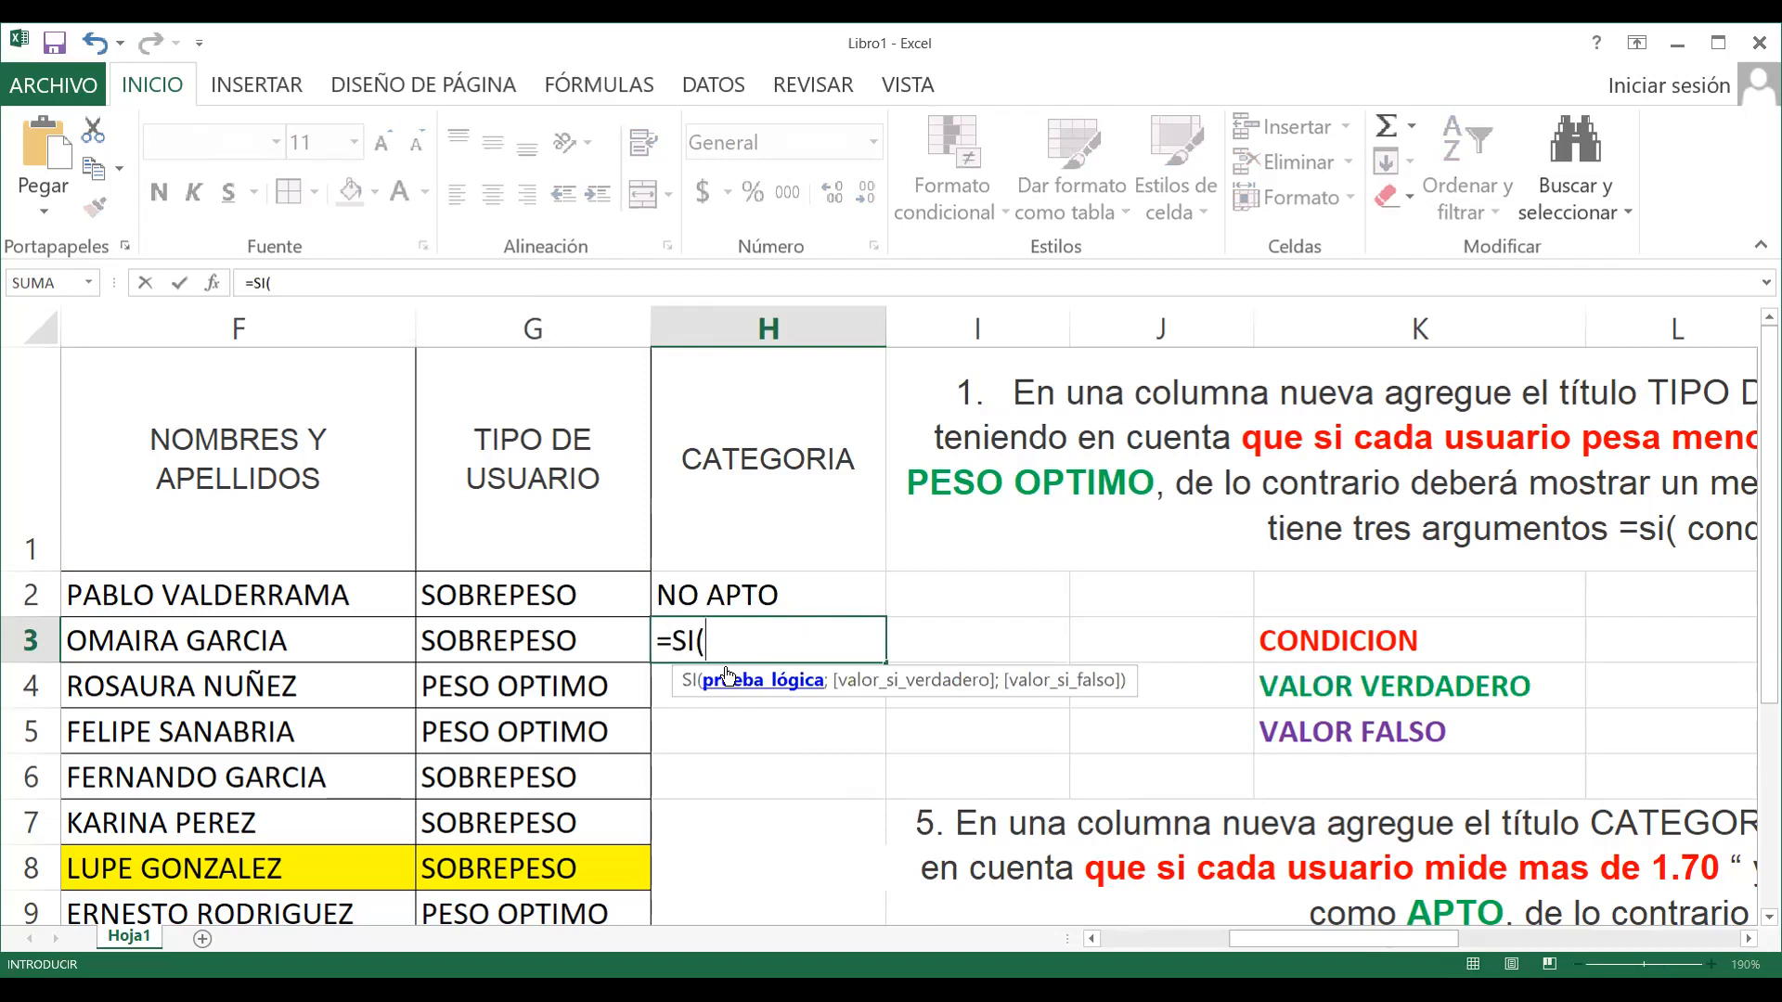
pyautogui.write('Y')
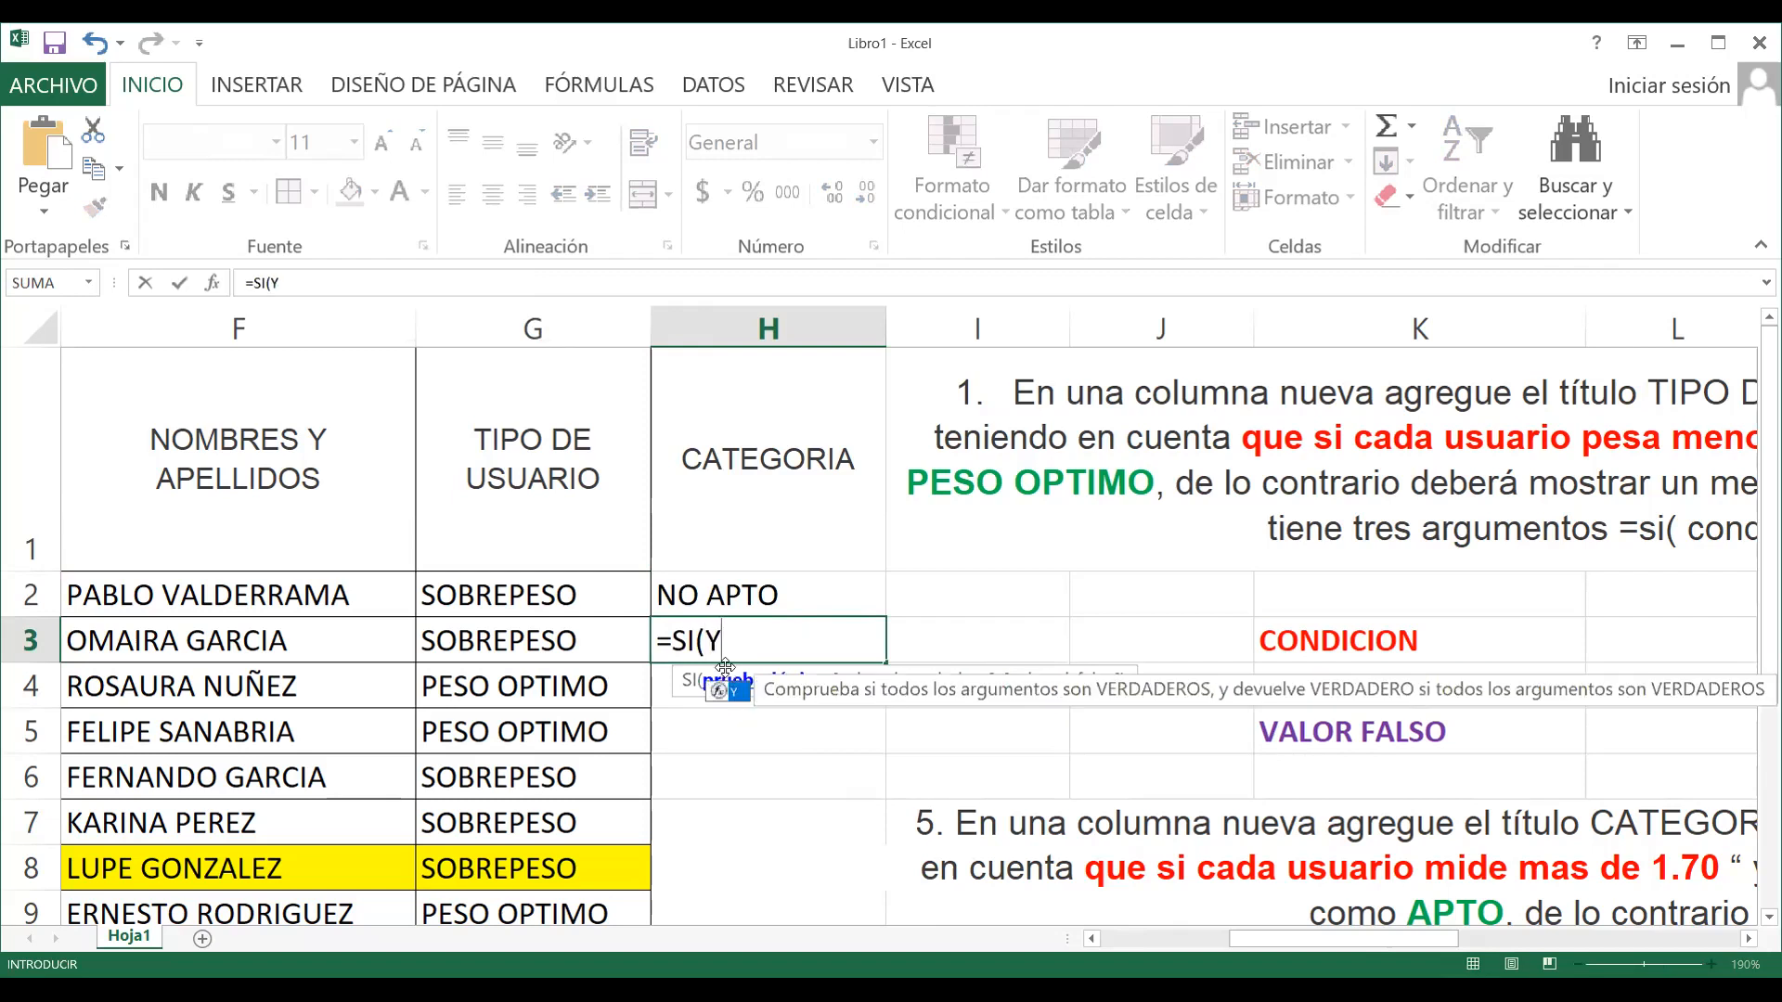
pyautogui.write('(')
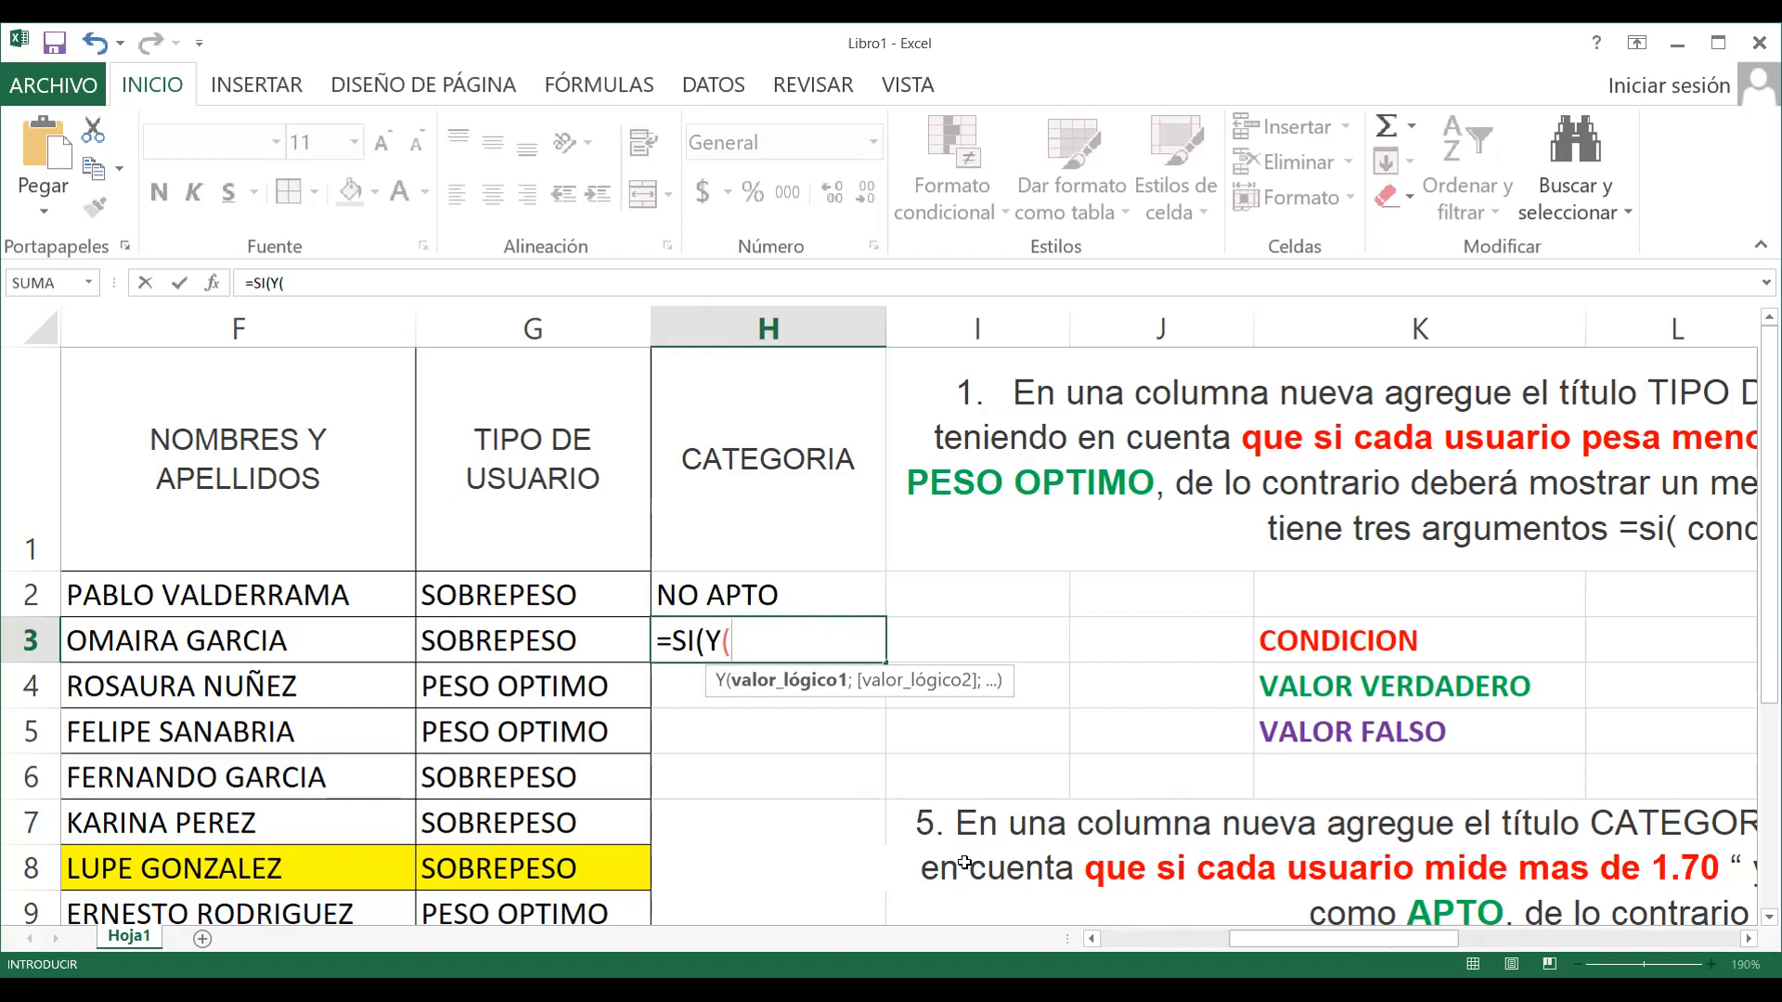
pyautogui.moveTo(1249, 937); pyautogui.dragTo(1212, 938)
pyautogui.click(231, 637)
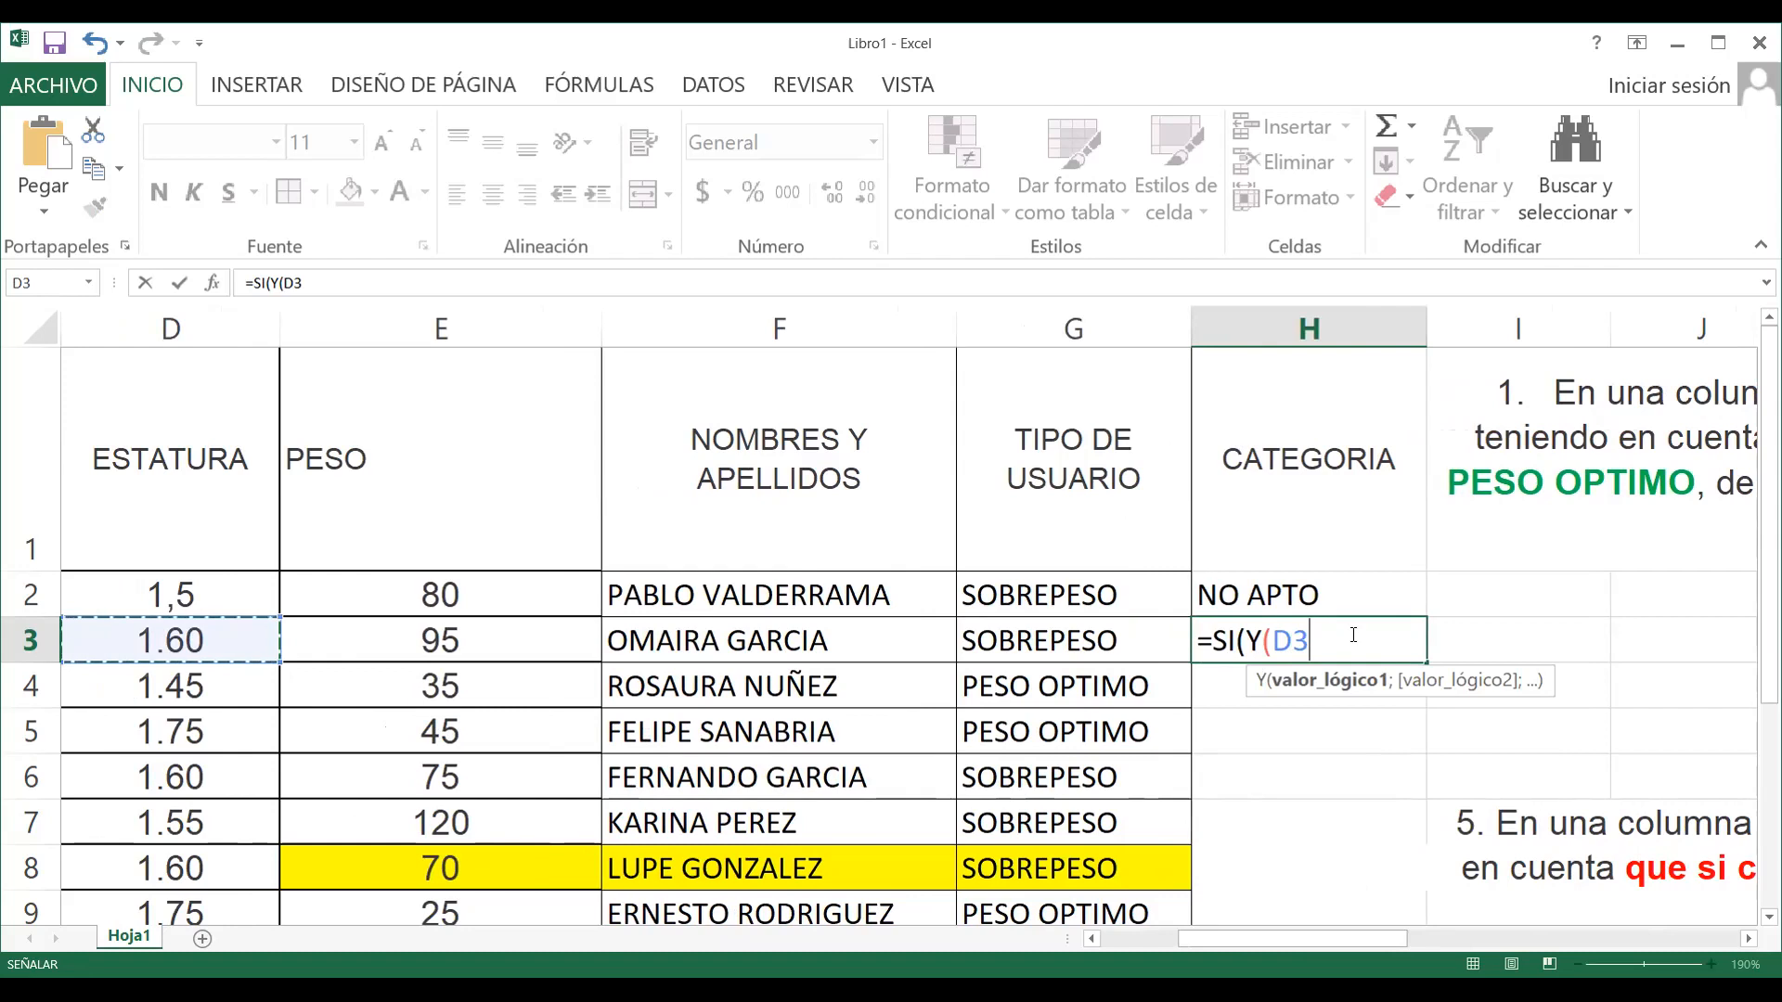
pyautogui.write('>')
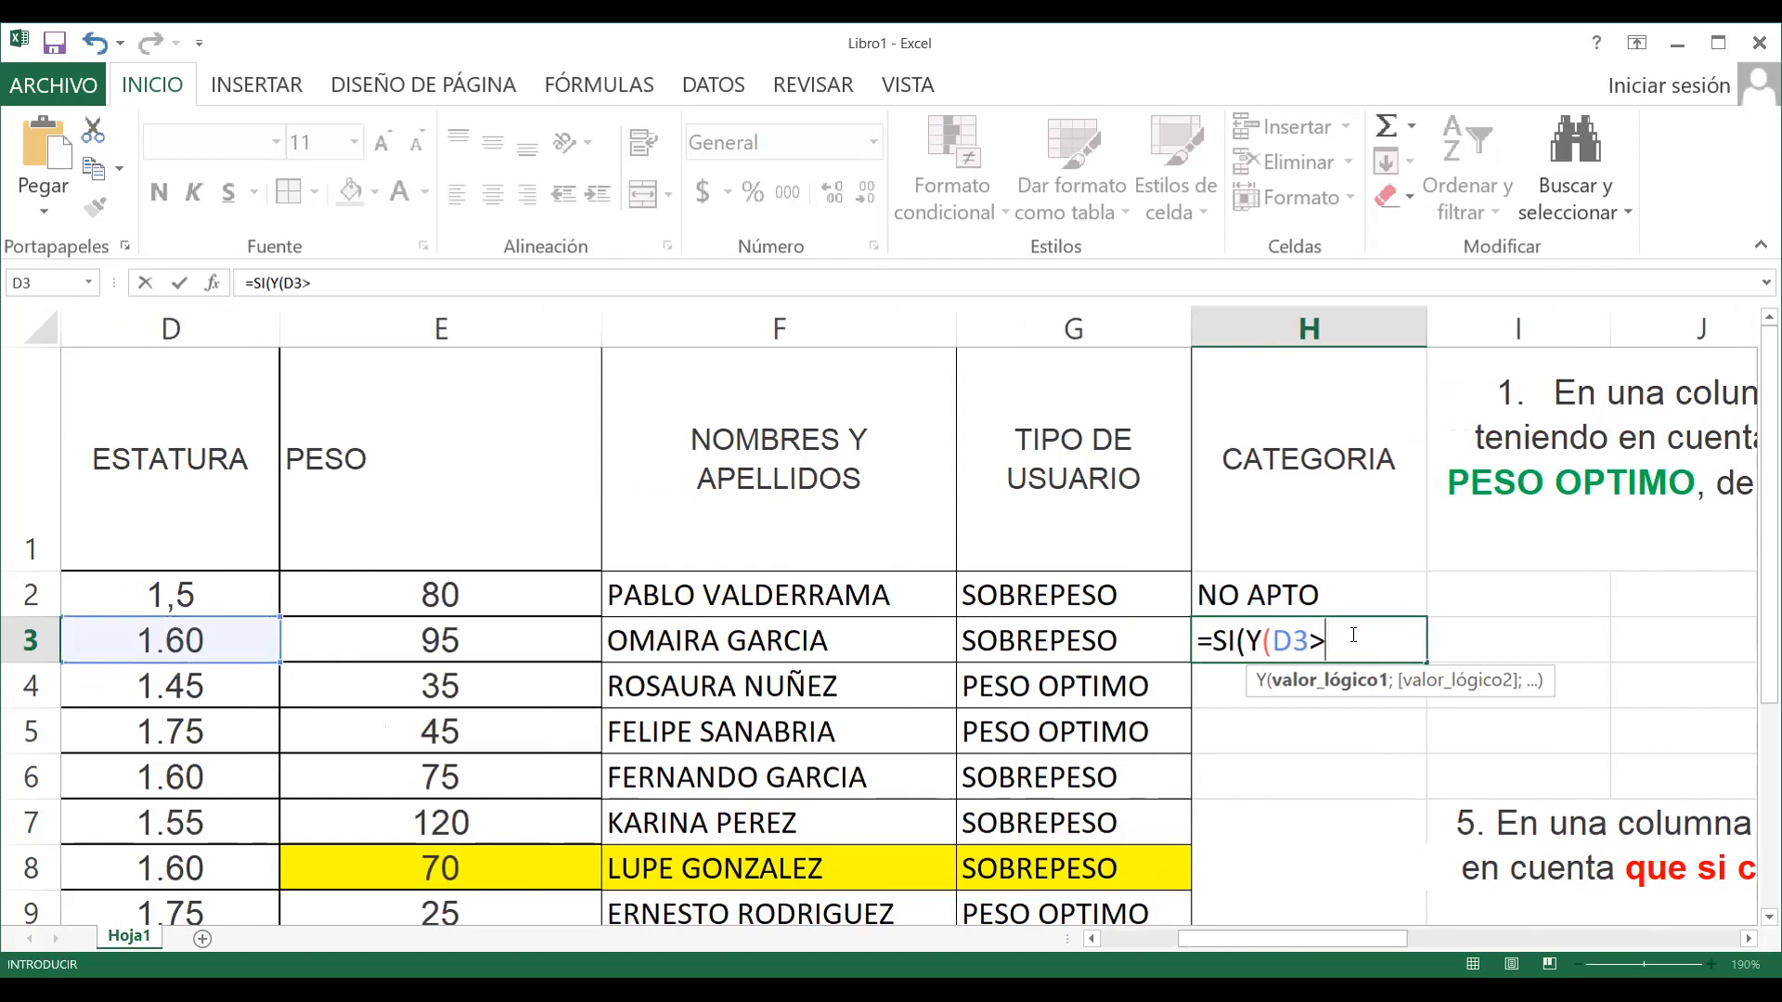
pyautogui.write('1,70;')
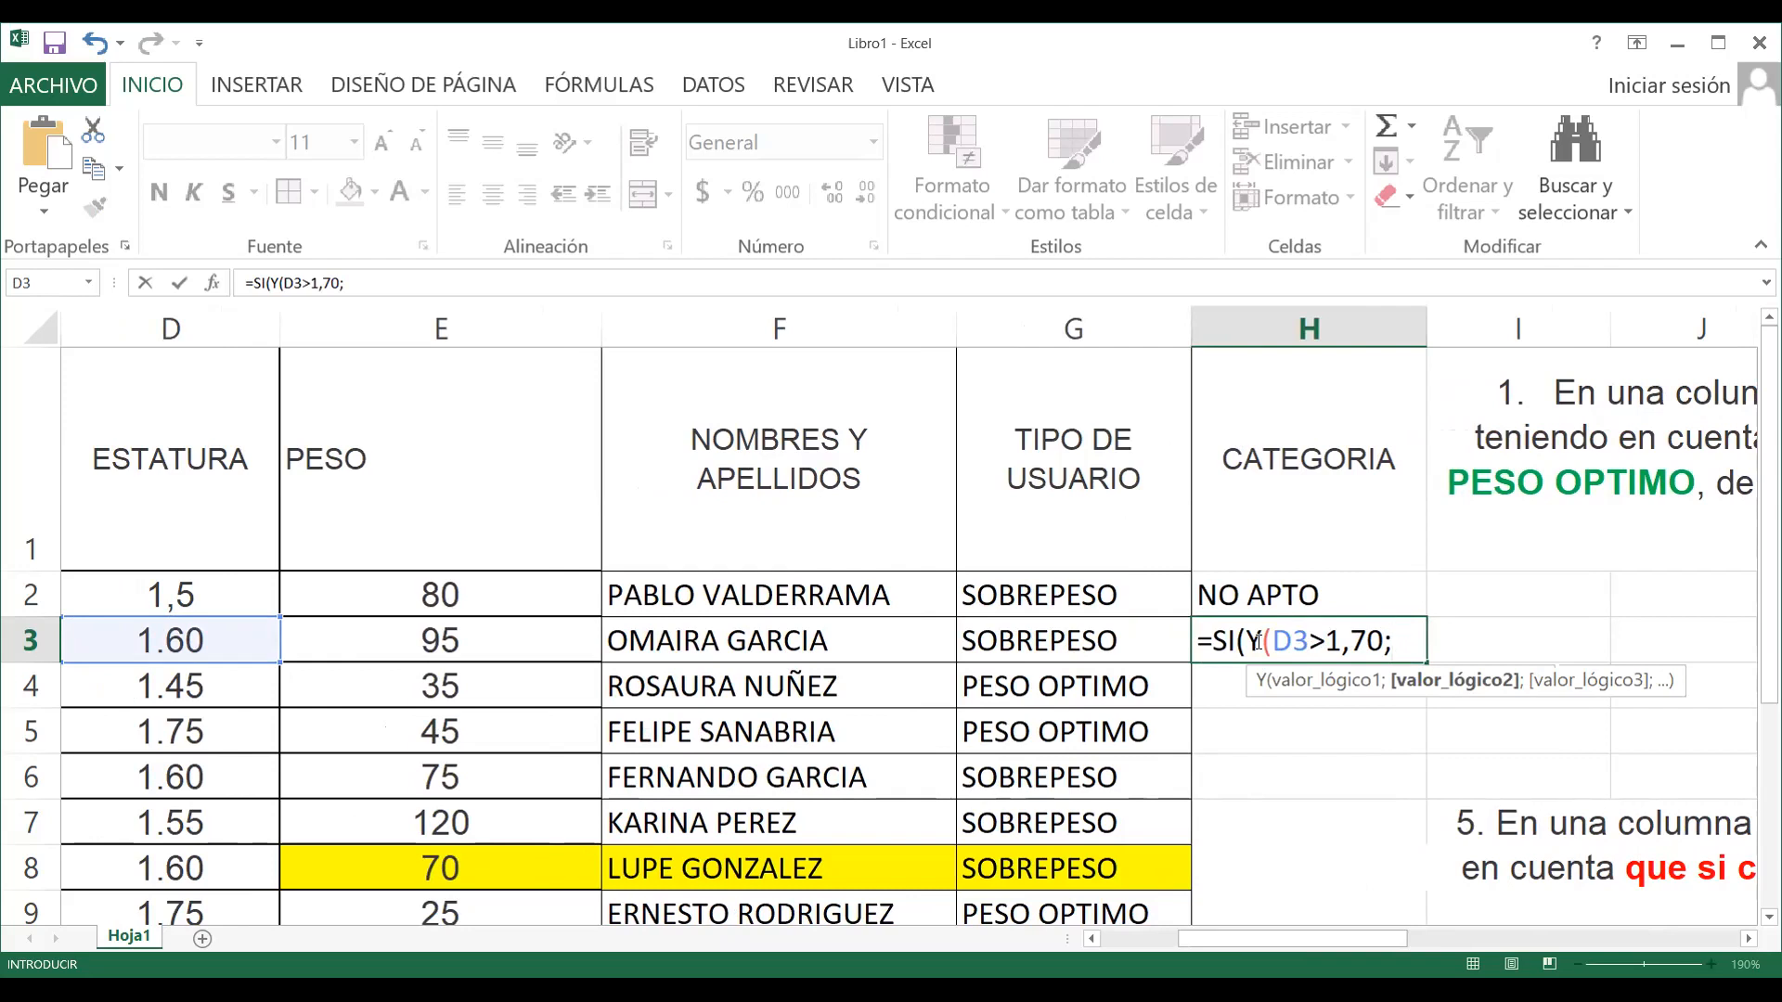
# Add E3>70 as the second condition in the H3 formula and close the Y function
pyautogui.click(467, 634)
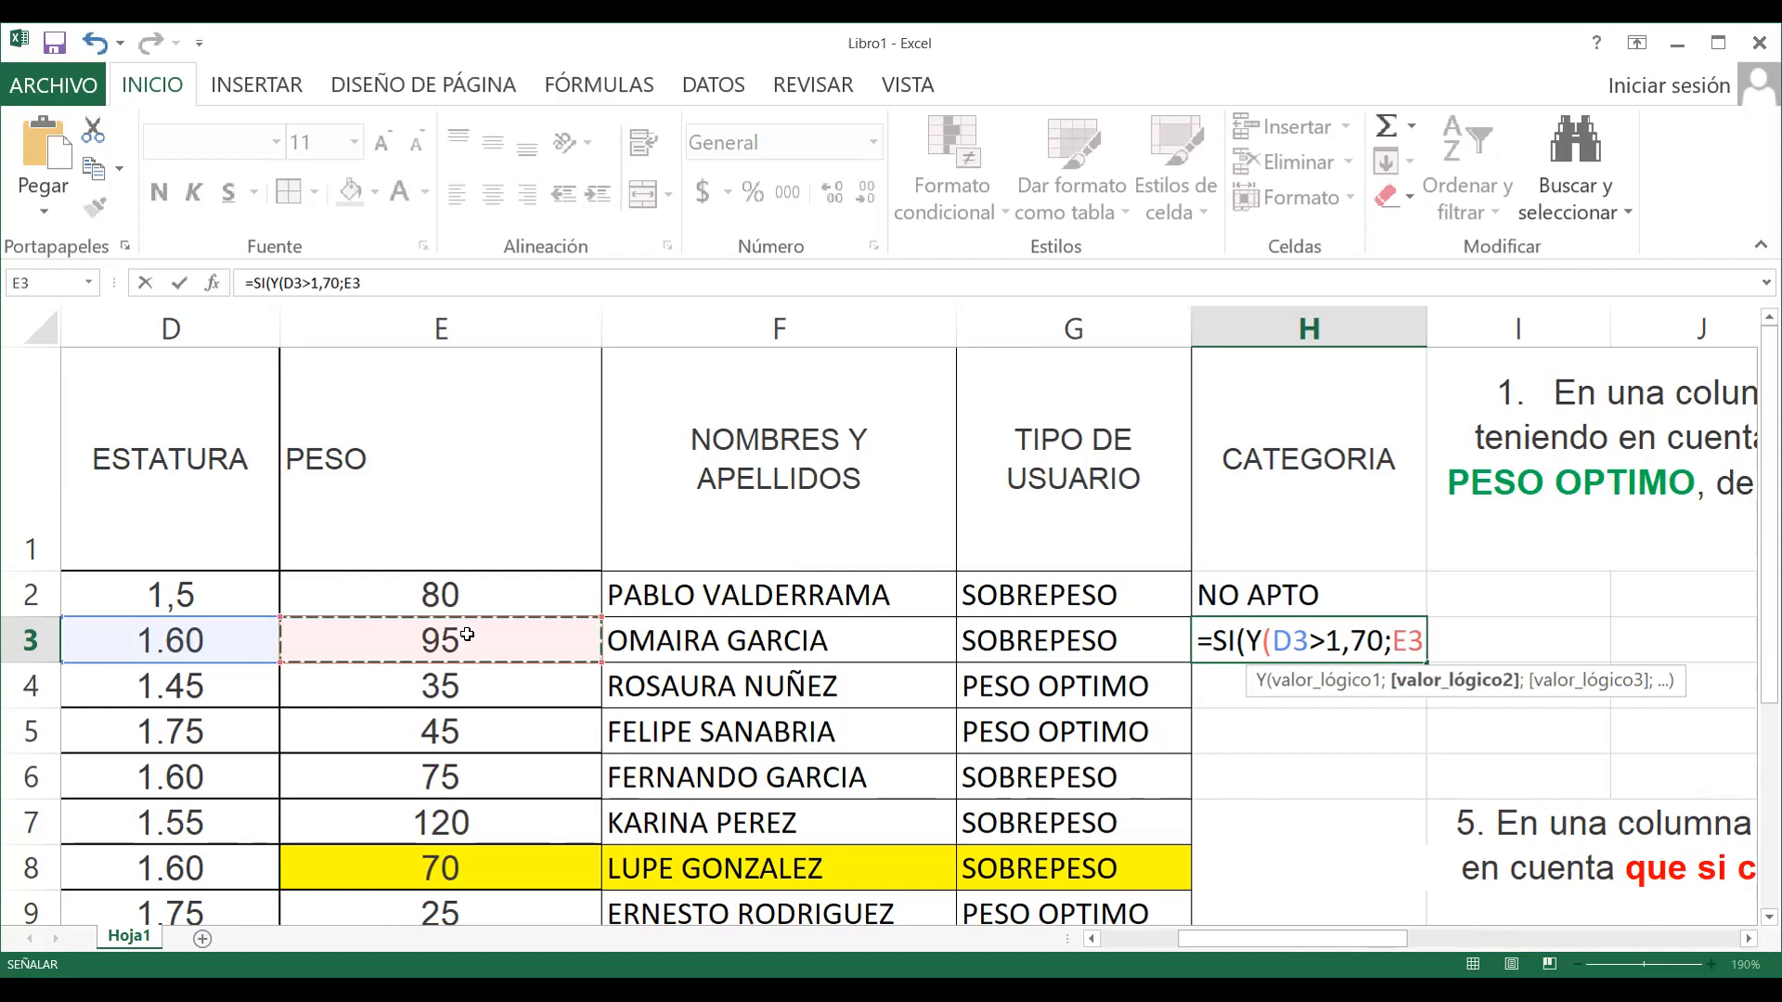
pyautogui.write('>70')
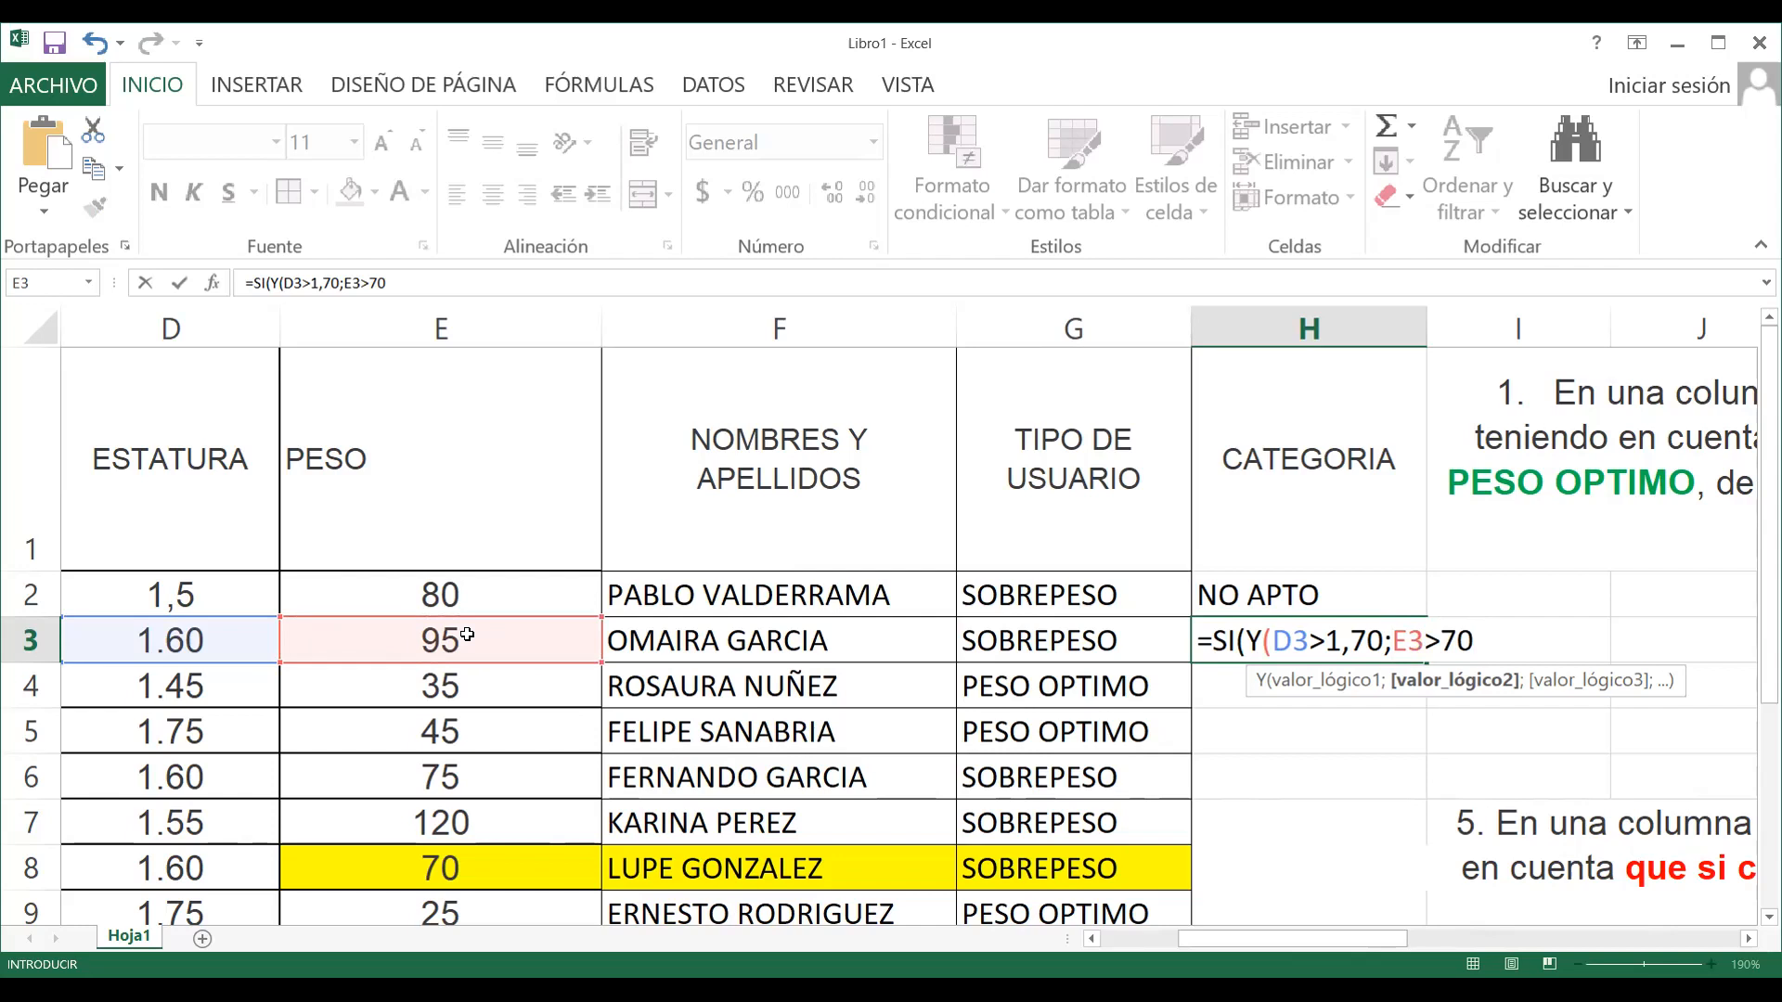
pyautogui.write(')')
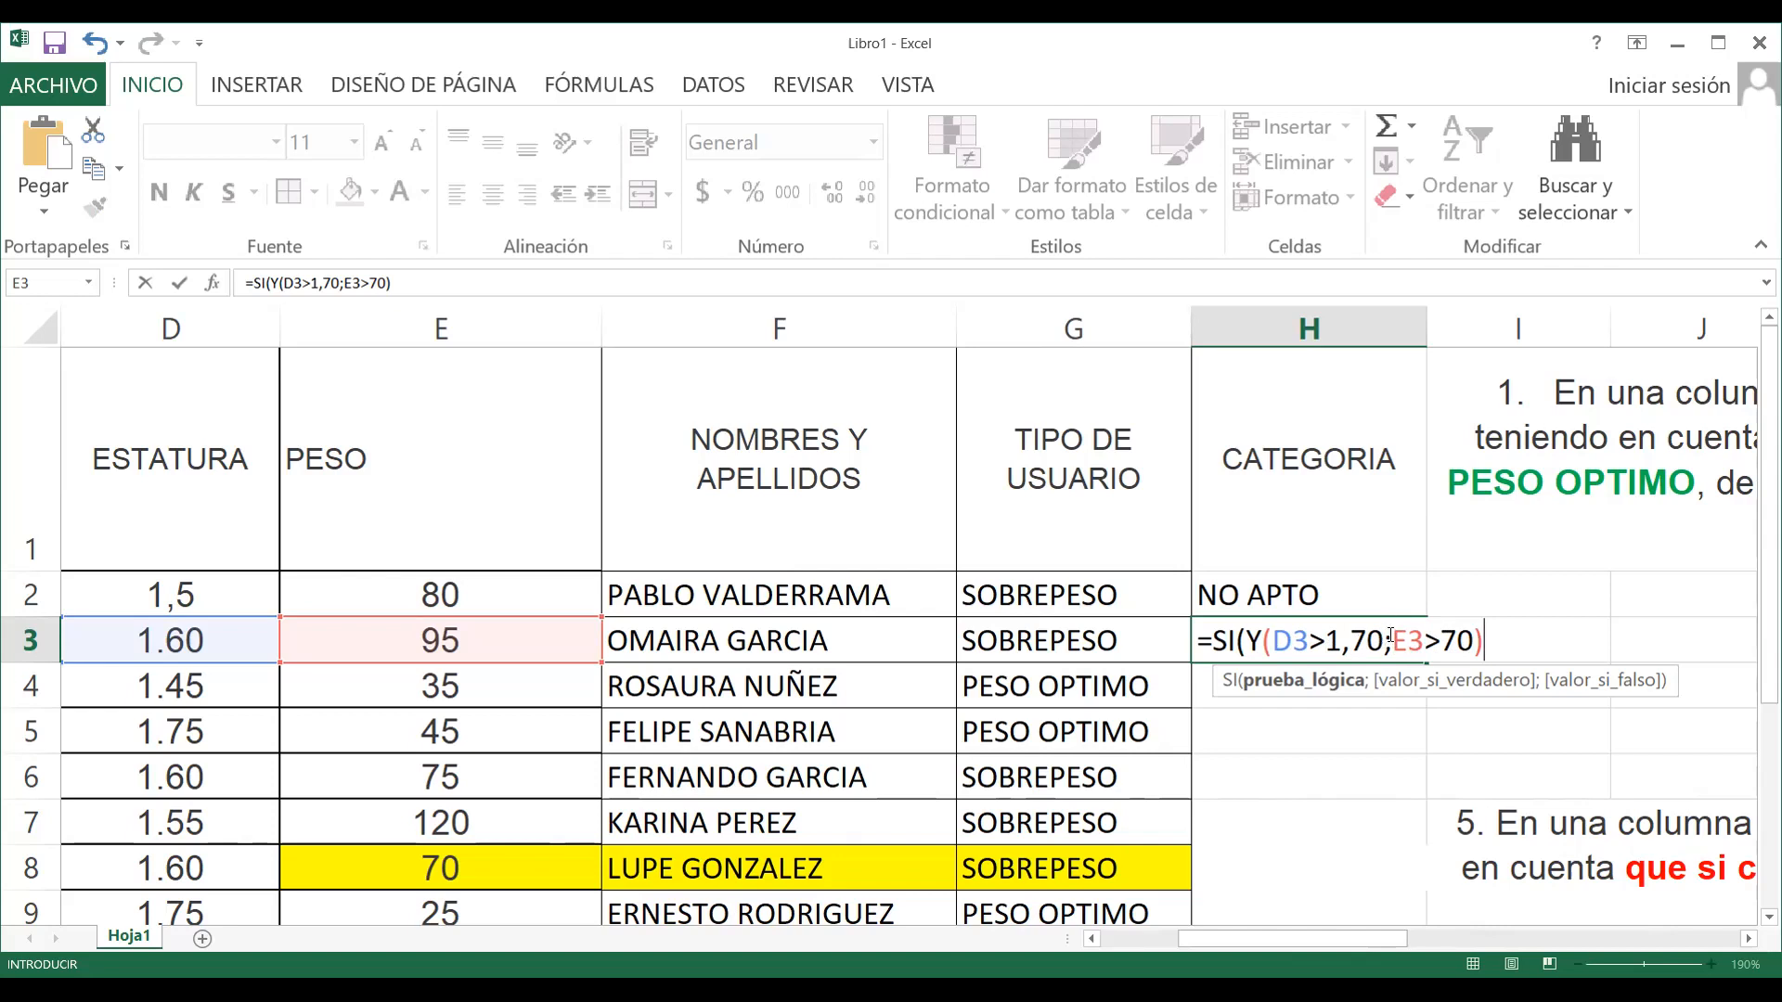
# Examine the height and weight conditions inside the Y function of the H3 formula
pyautogui.moveTo(1395, 640); pyautogui.dragTo(1277, 641)
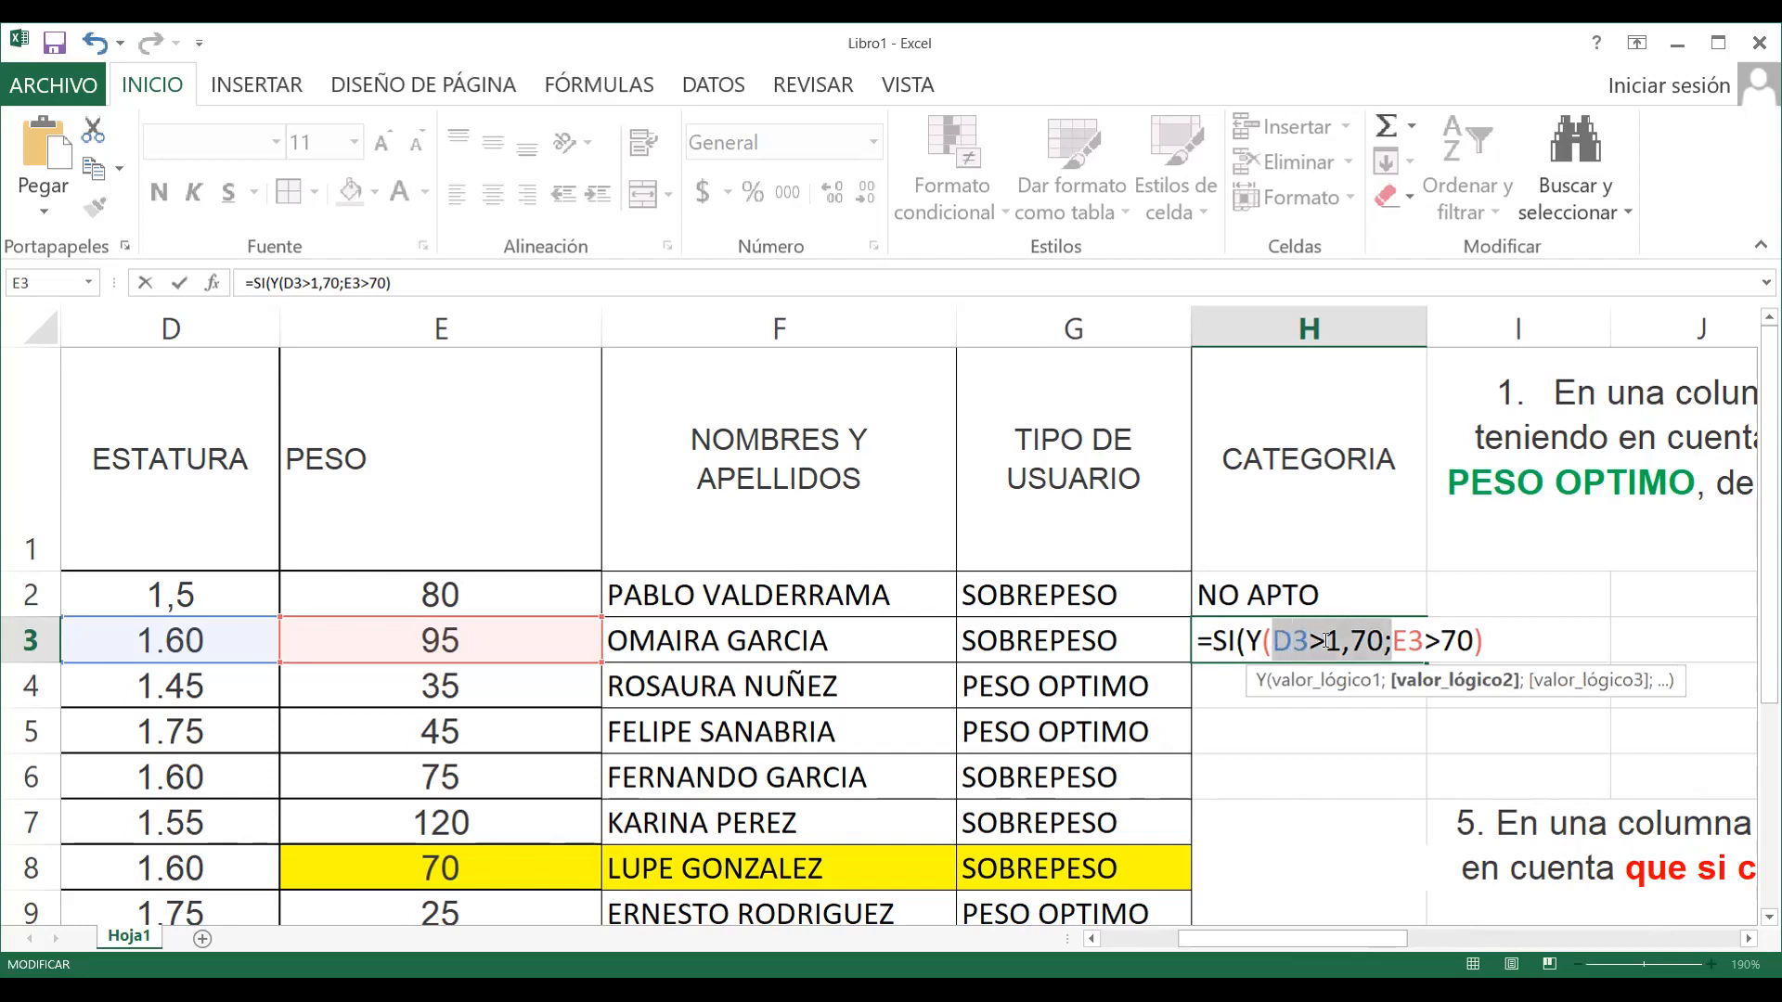
pyautogui.moveTo(1392, 641); pyautogui.dragTo(1475, 641)
pyautogui.click(1346, 647)
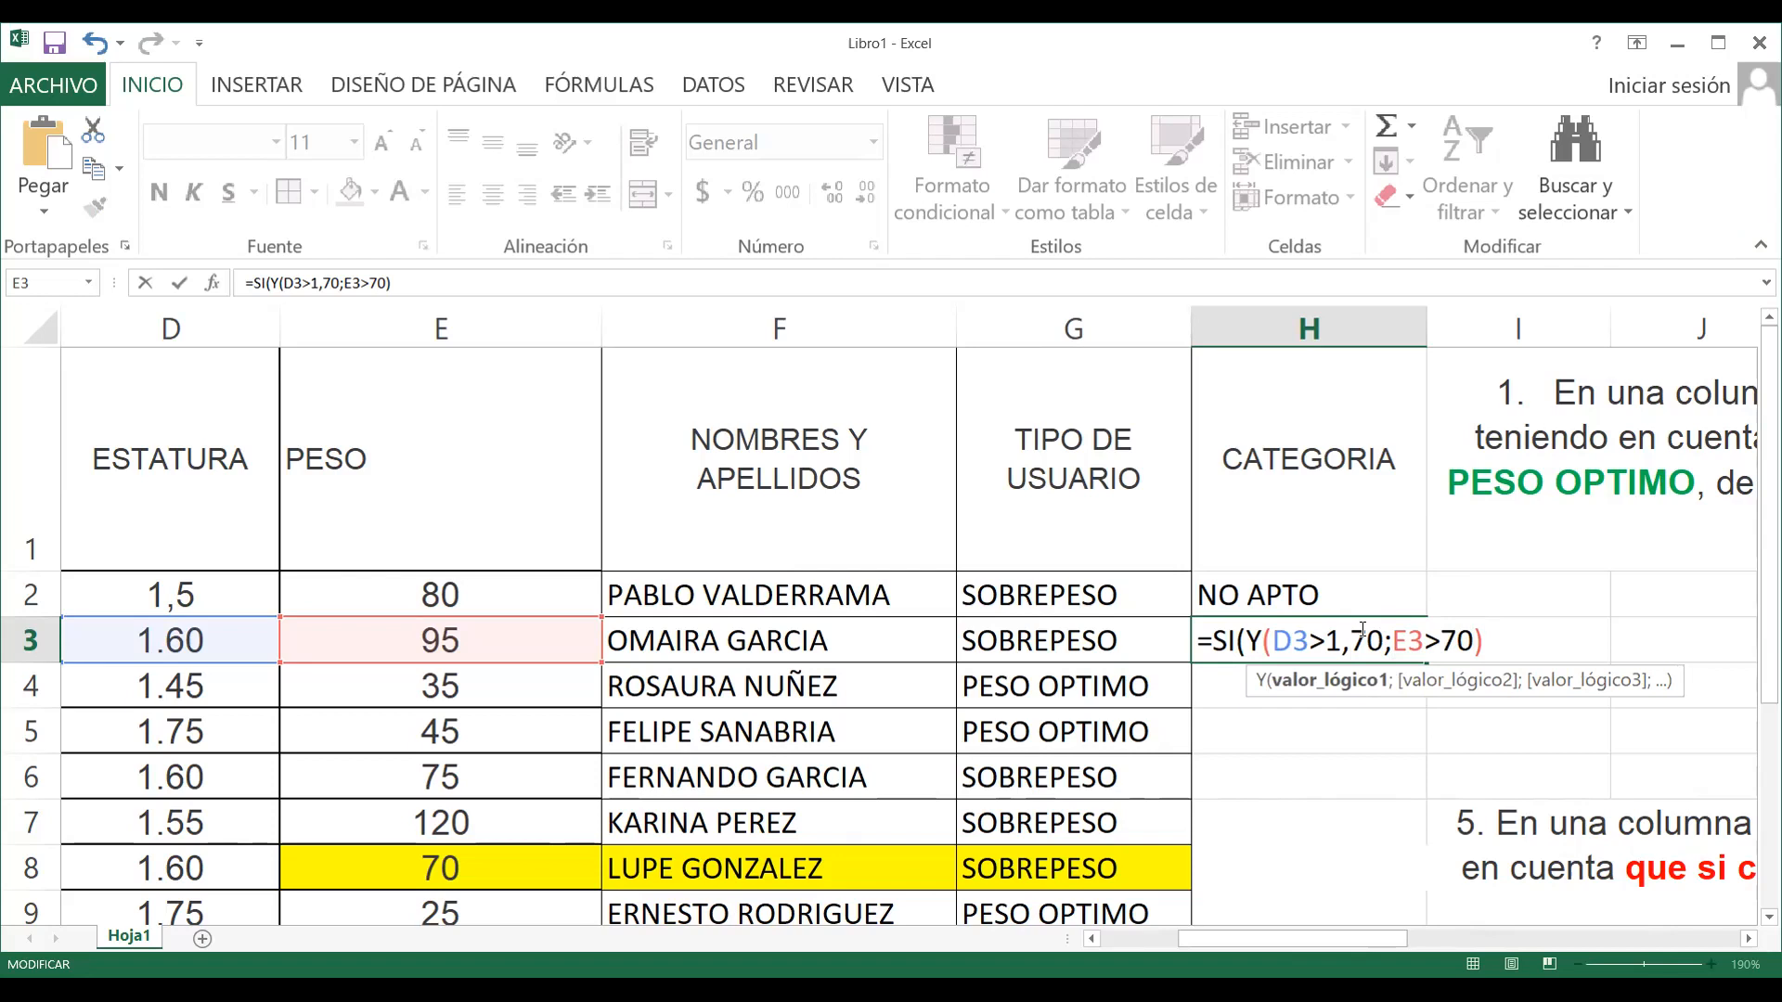
pyautogui.doubleClick(1294, 640)
pyautogui.moveTo(1331, 640); pyautogui.dragTo(1380, 640)
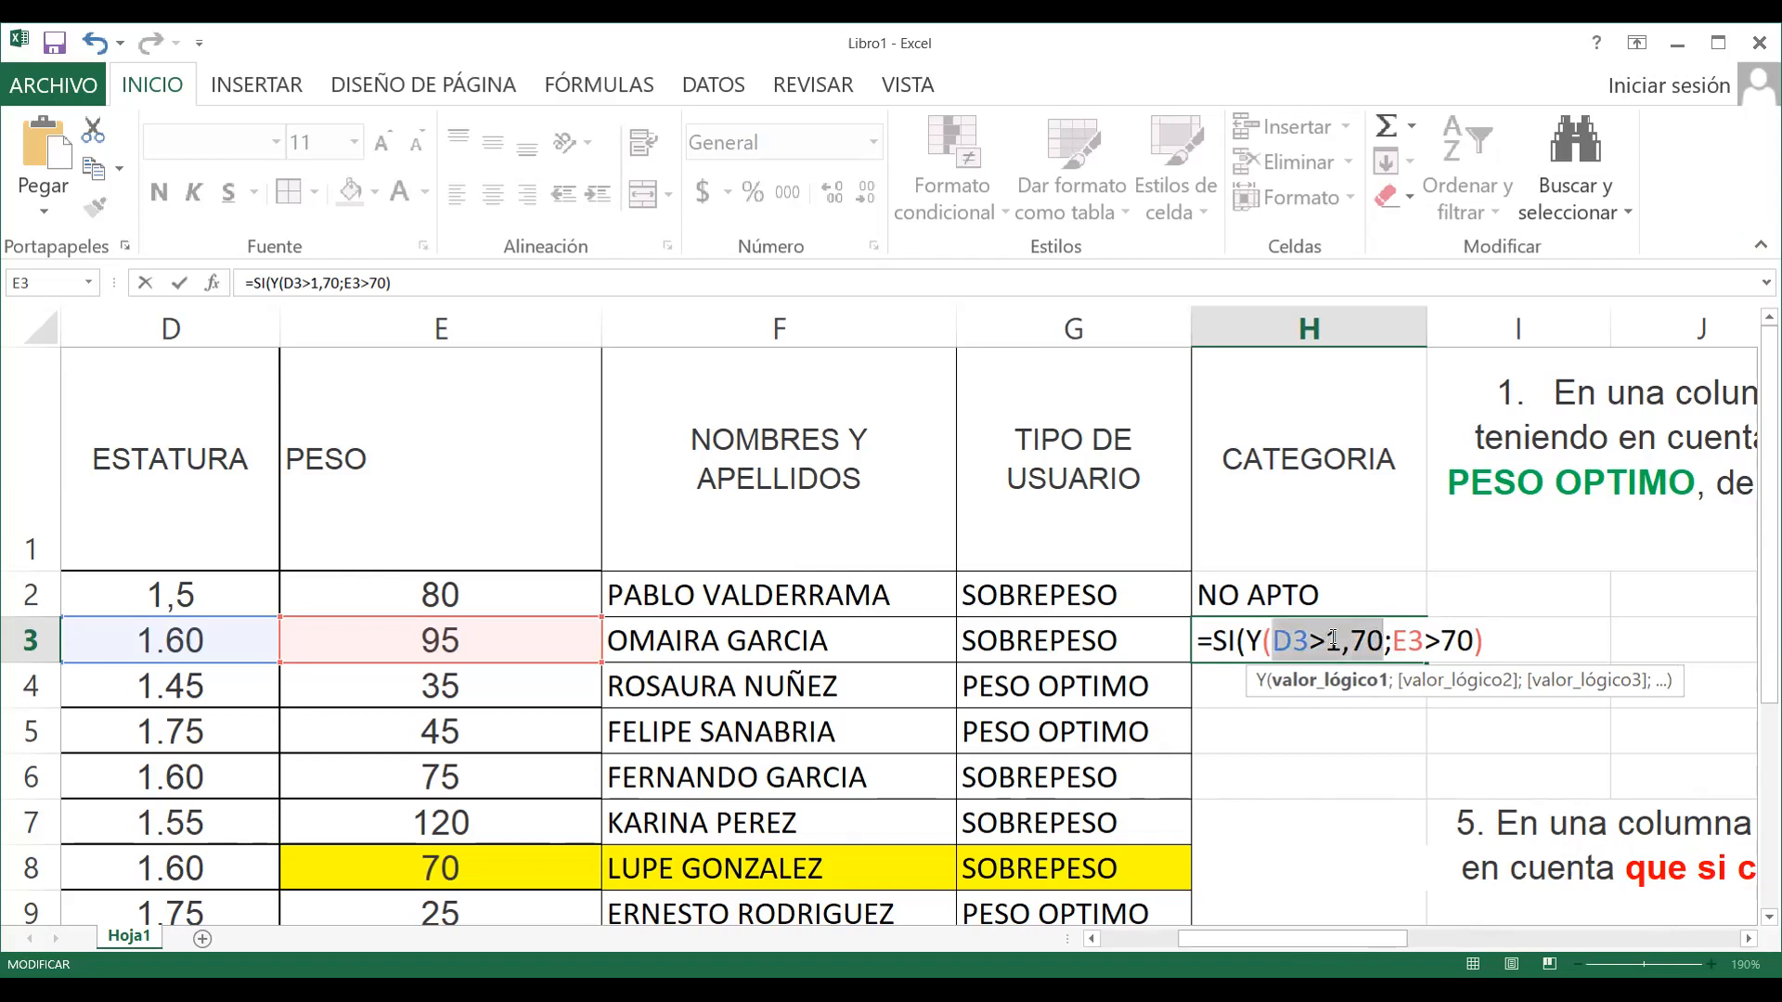
pyautogui.moveTo(1392, 640); pyautogui.dragTo(1470, 640)
pyautogui.click(1472, 640)
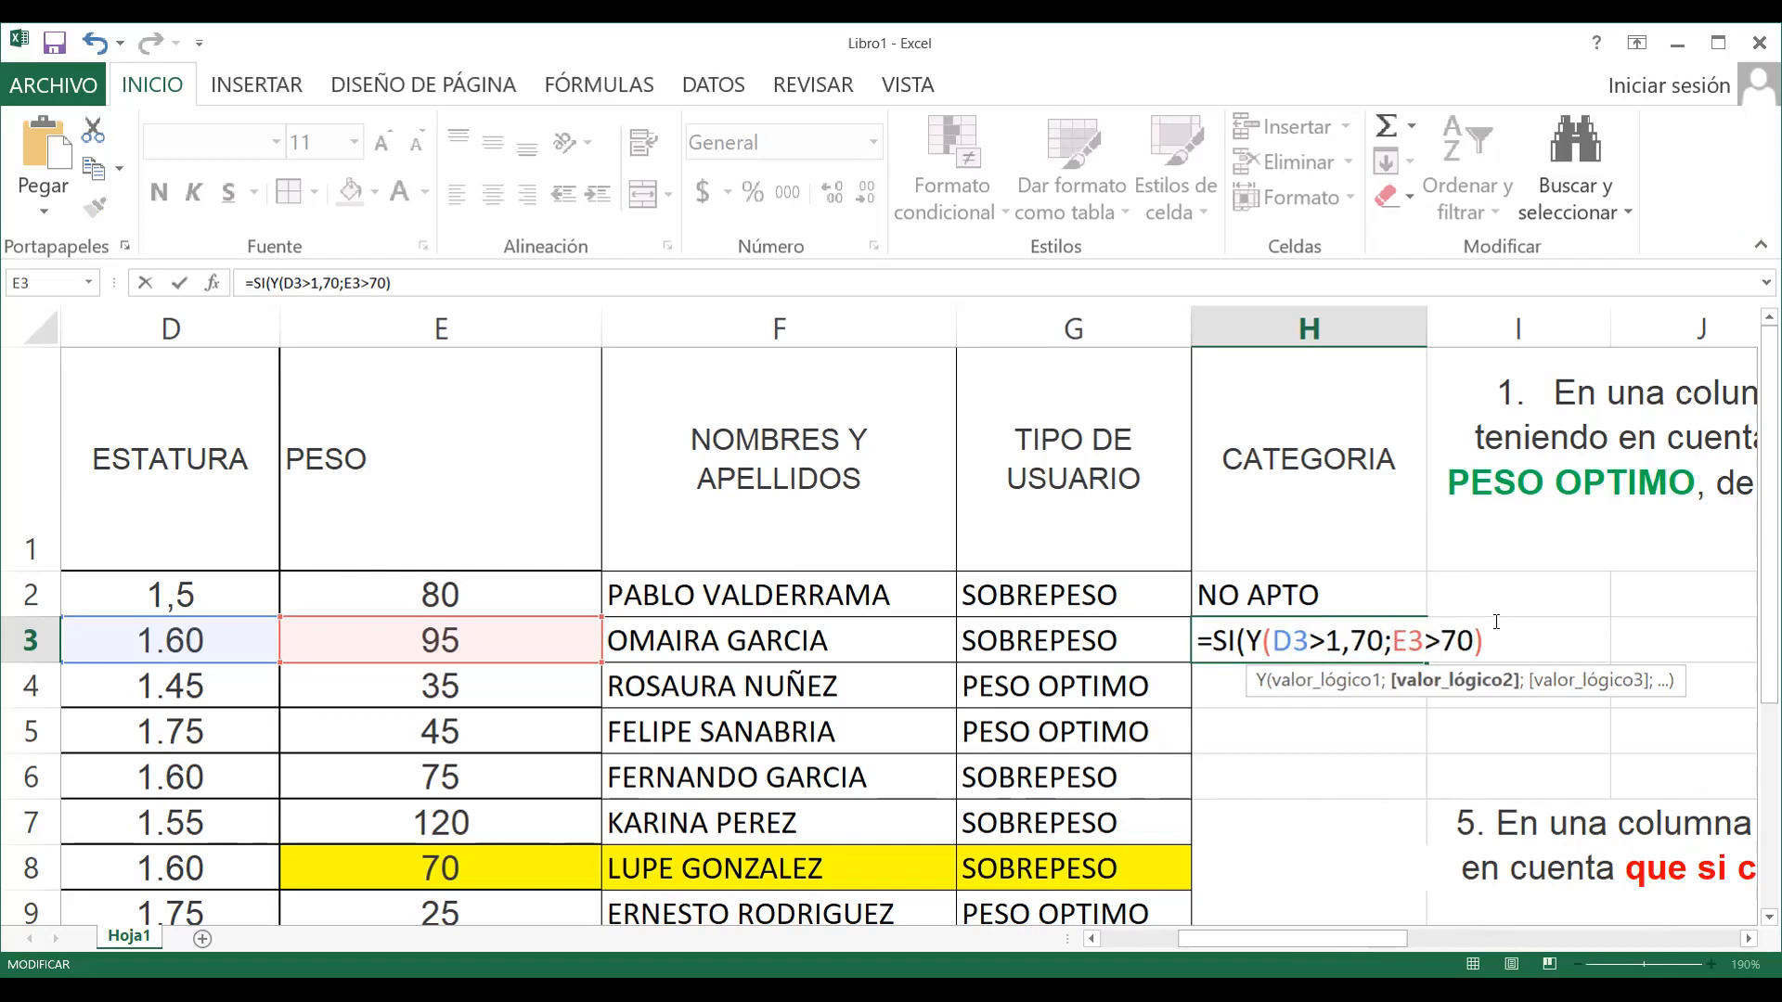
pyautogui.write(';')
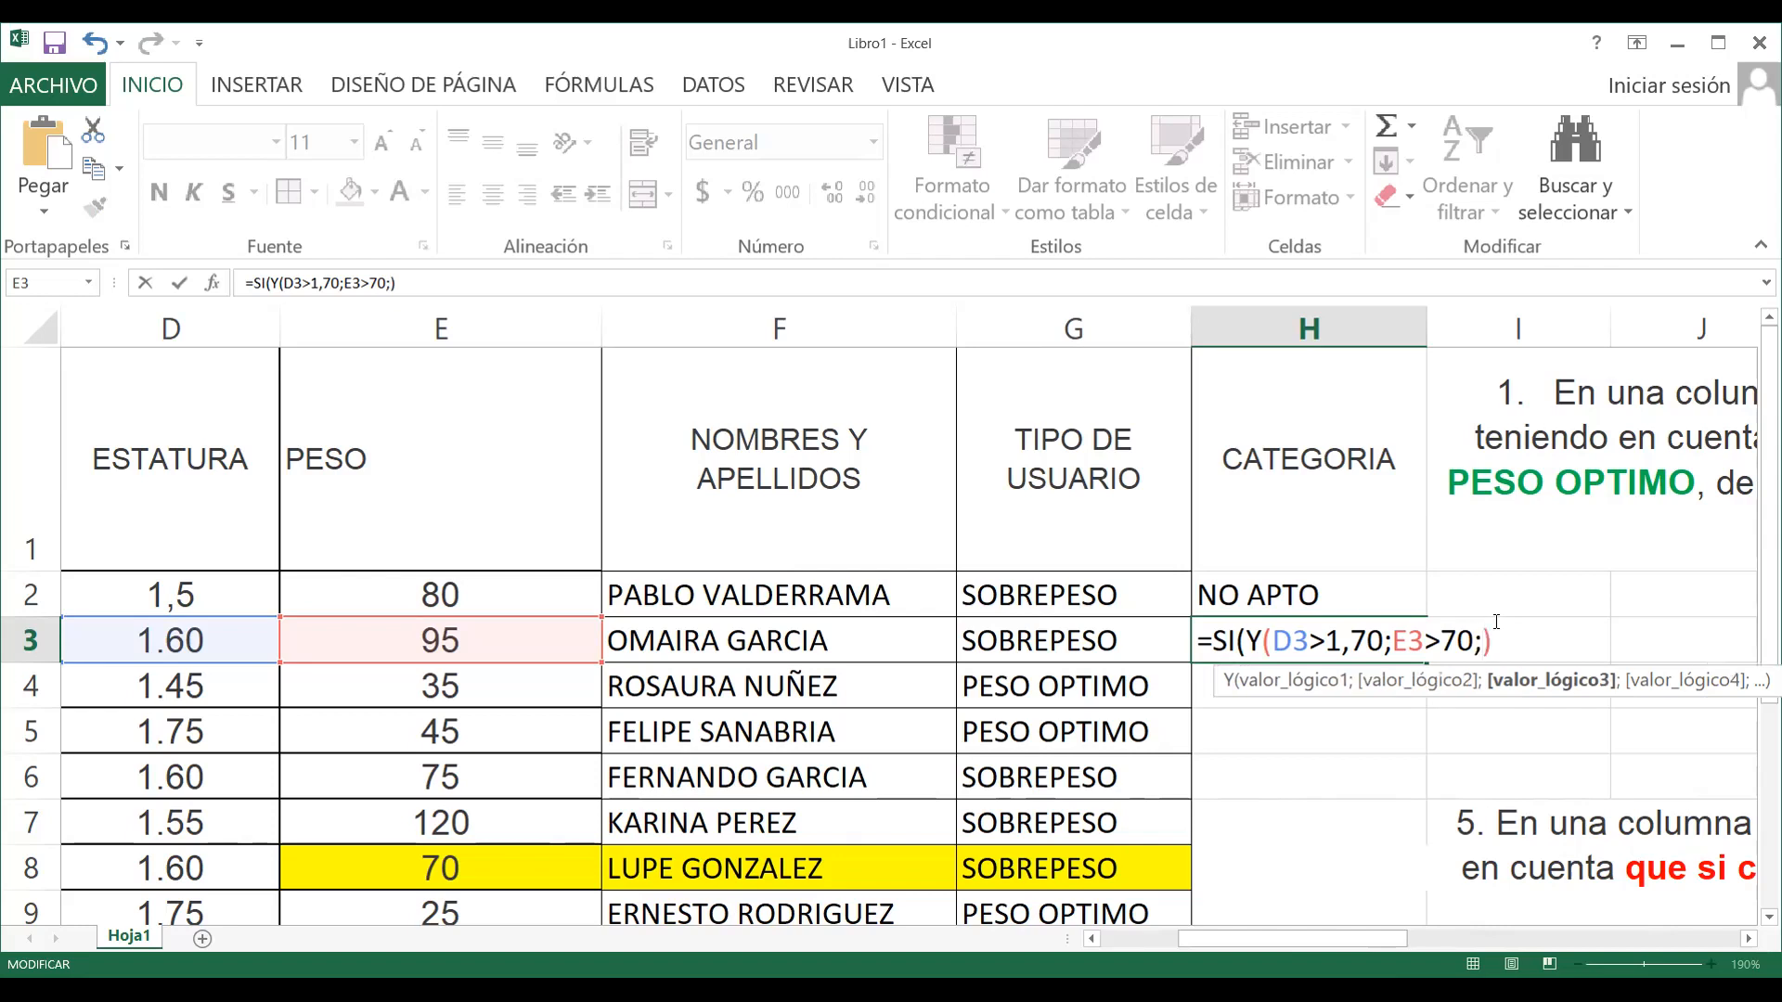
pyautogui.write('HH')
pyautogui.press('BackSpace')
pyautogui.press('BackSpace')
pyautogui.press('BackSpace')
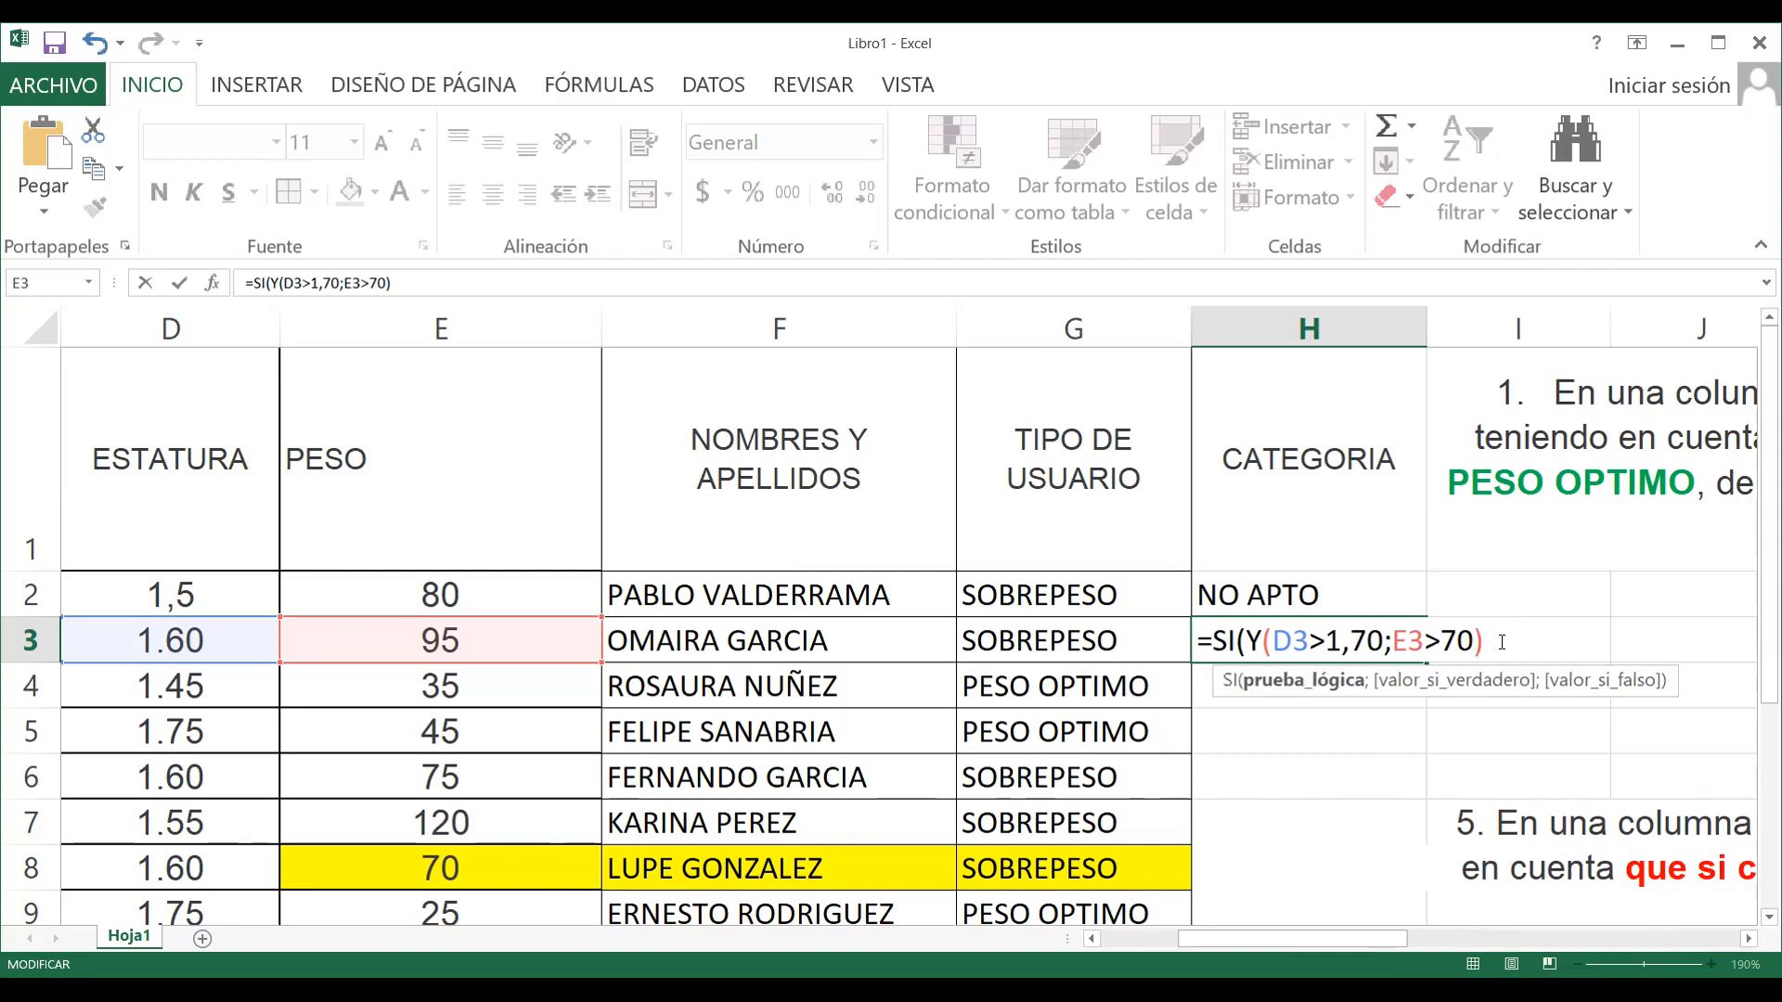
# Complete and enter the H3 formula with "APTO" as the true value and "NO APTO" as the false value
pyautogui.write(';')
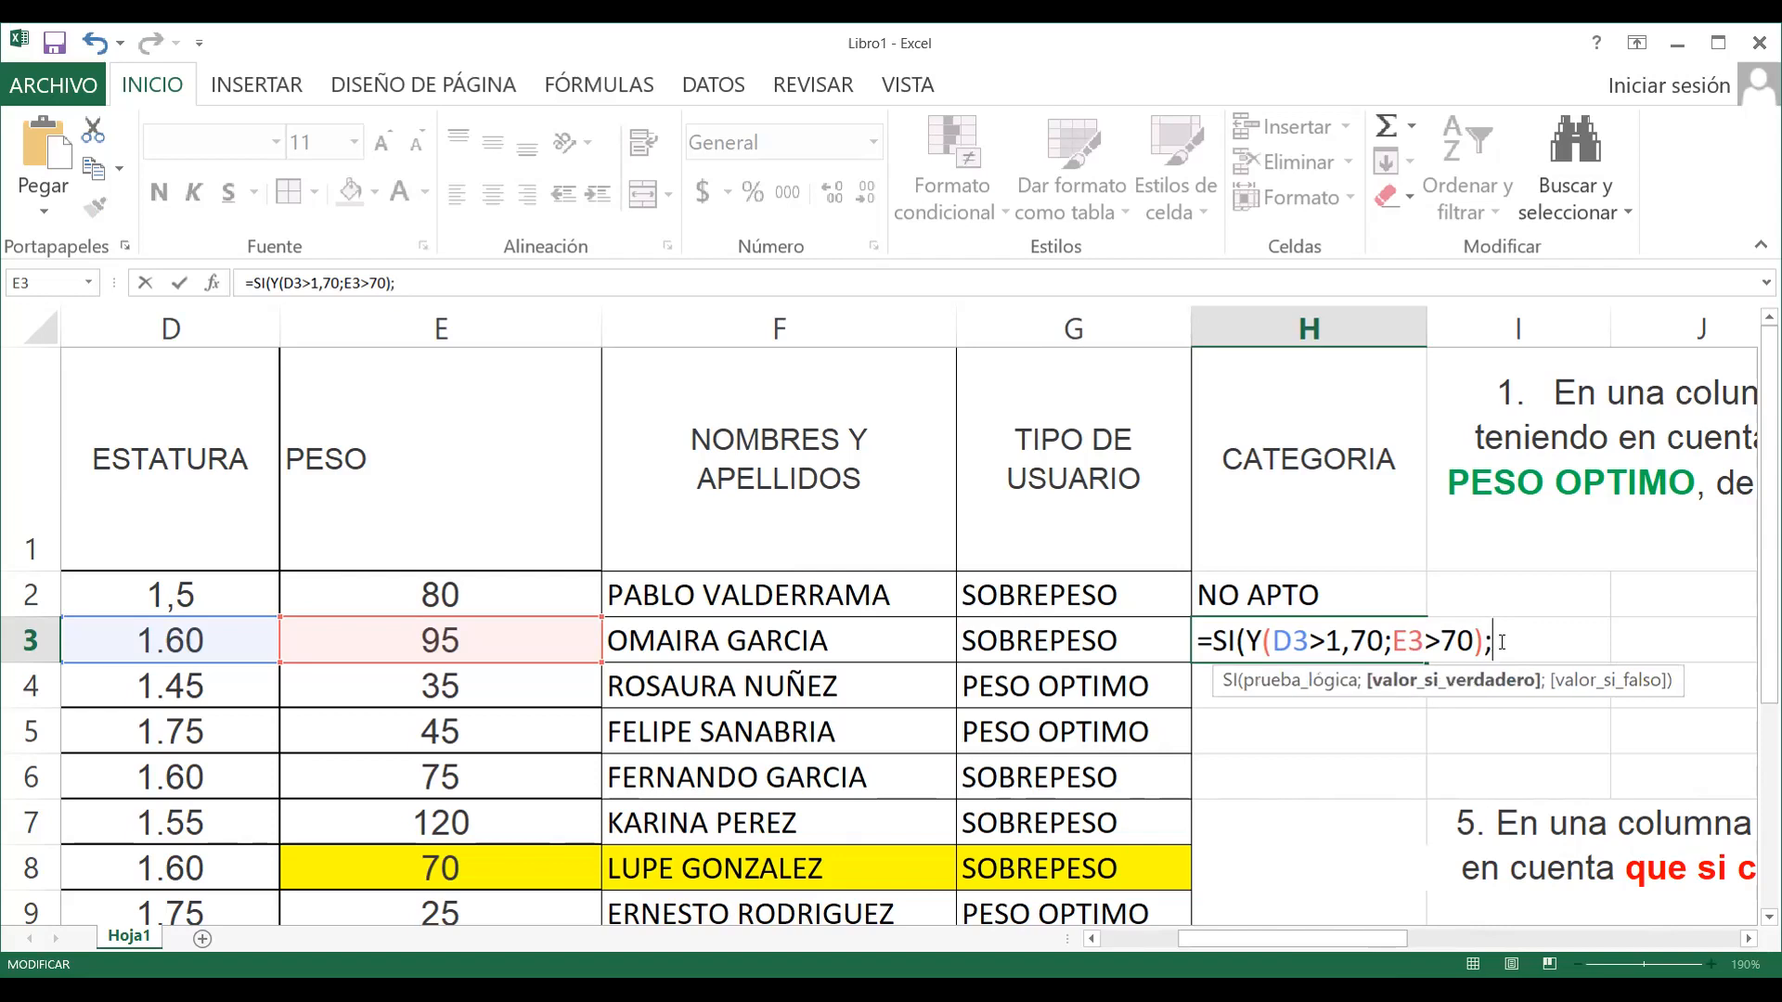
pyautogui.write('"APTO";')
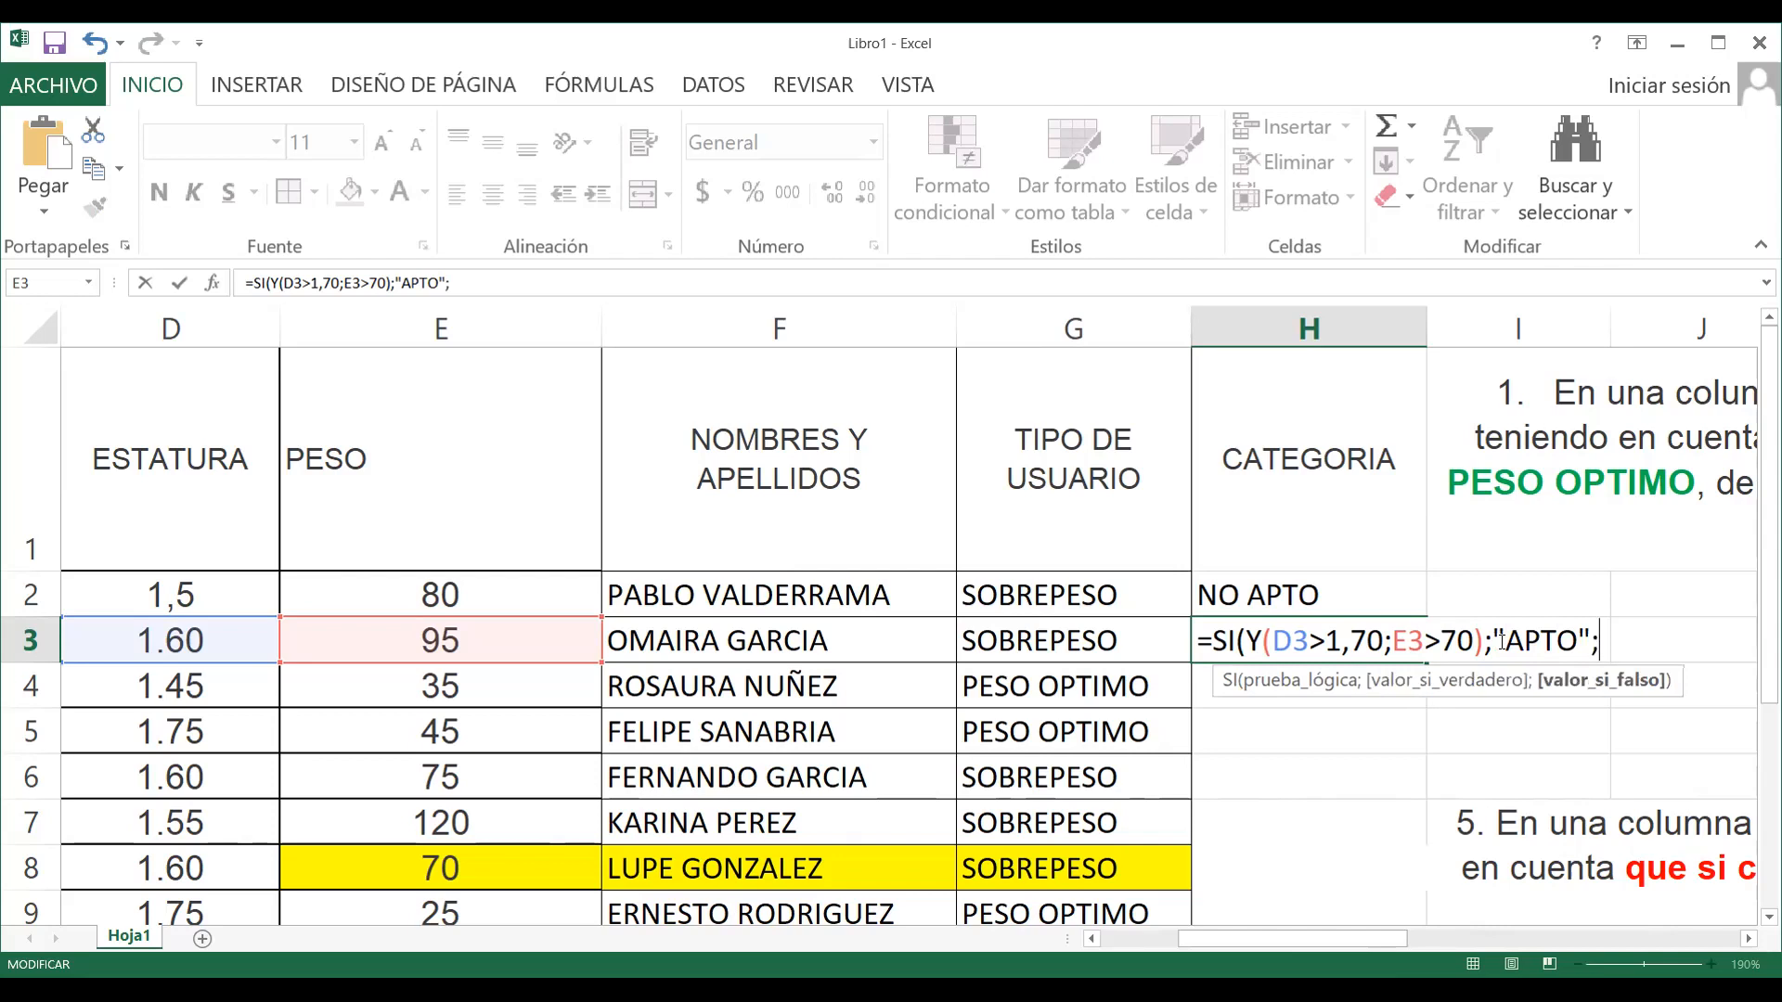
pyautogui.write('"NO APTO')
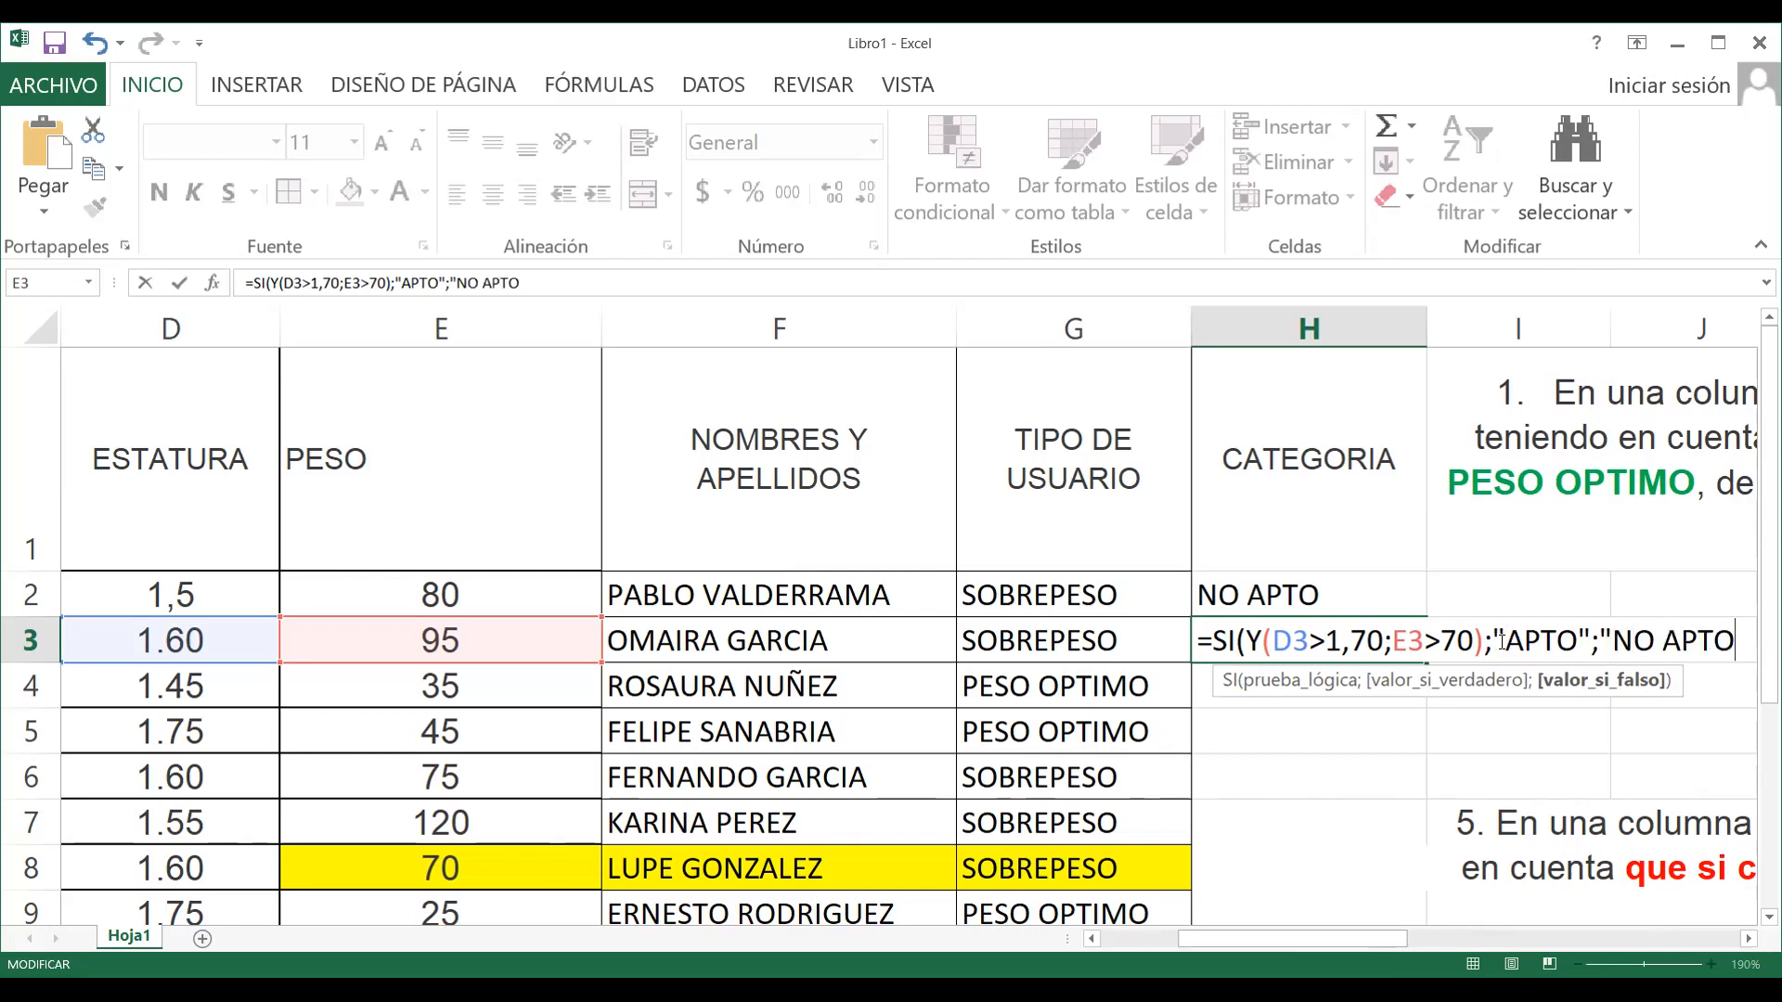
pyautogui.write('")')
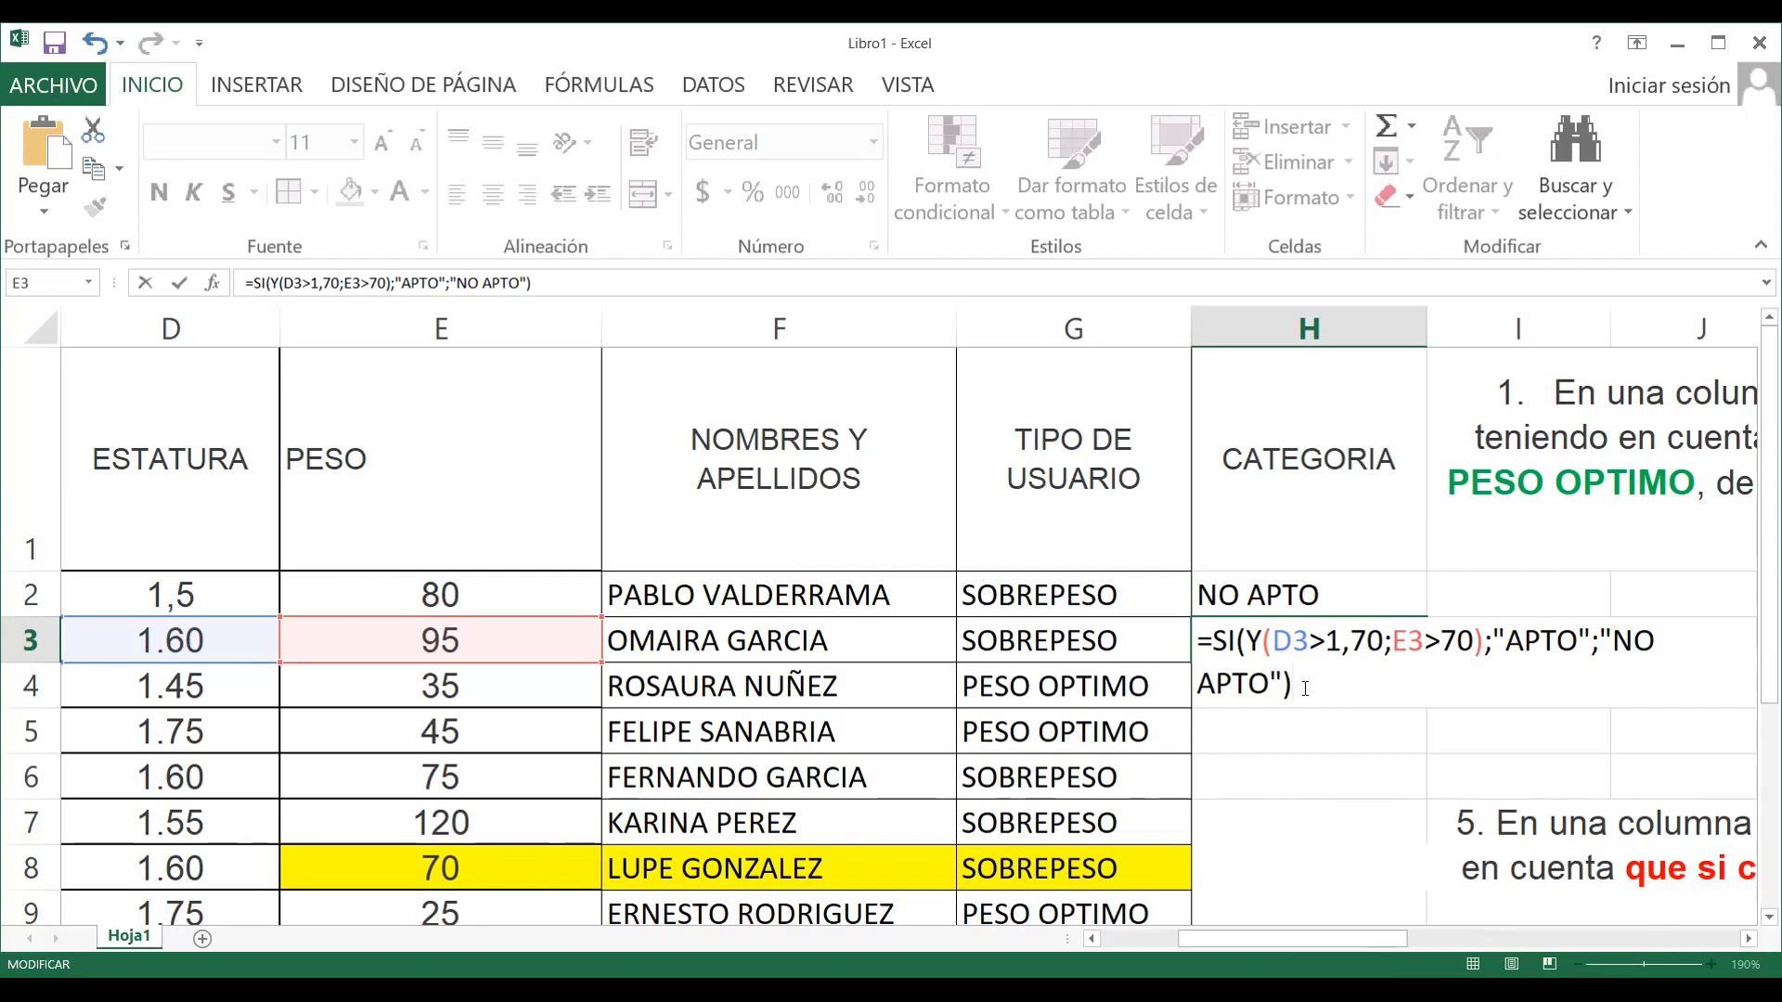
pyautogui.press('Return')
pyautogui.click(1300, 639)
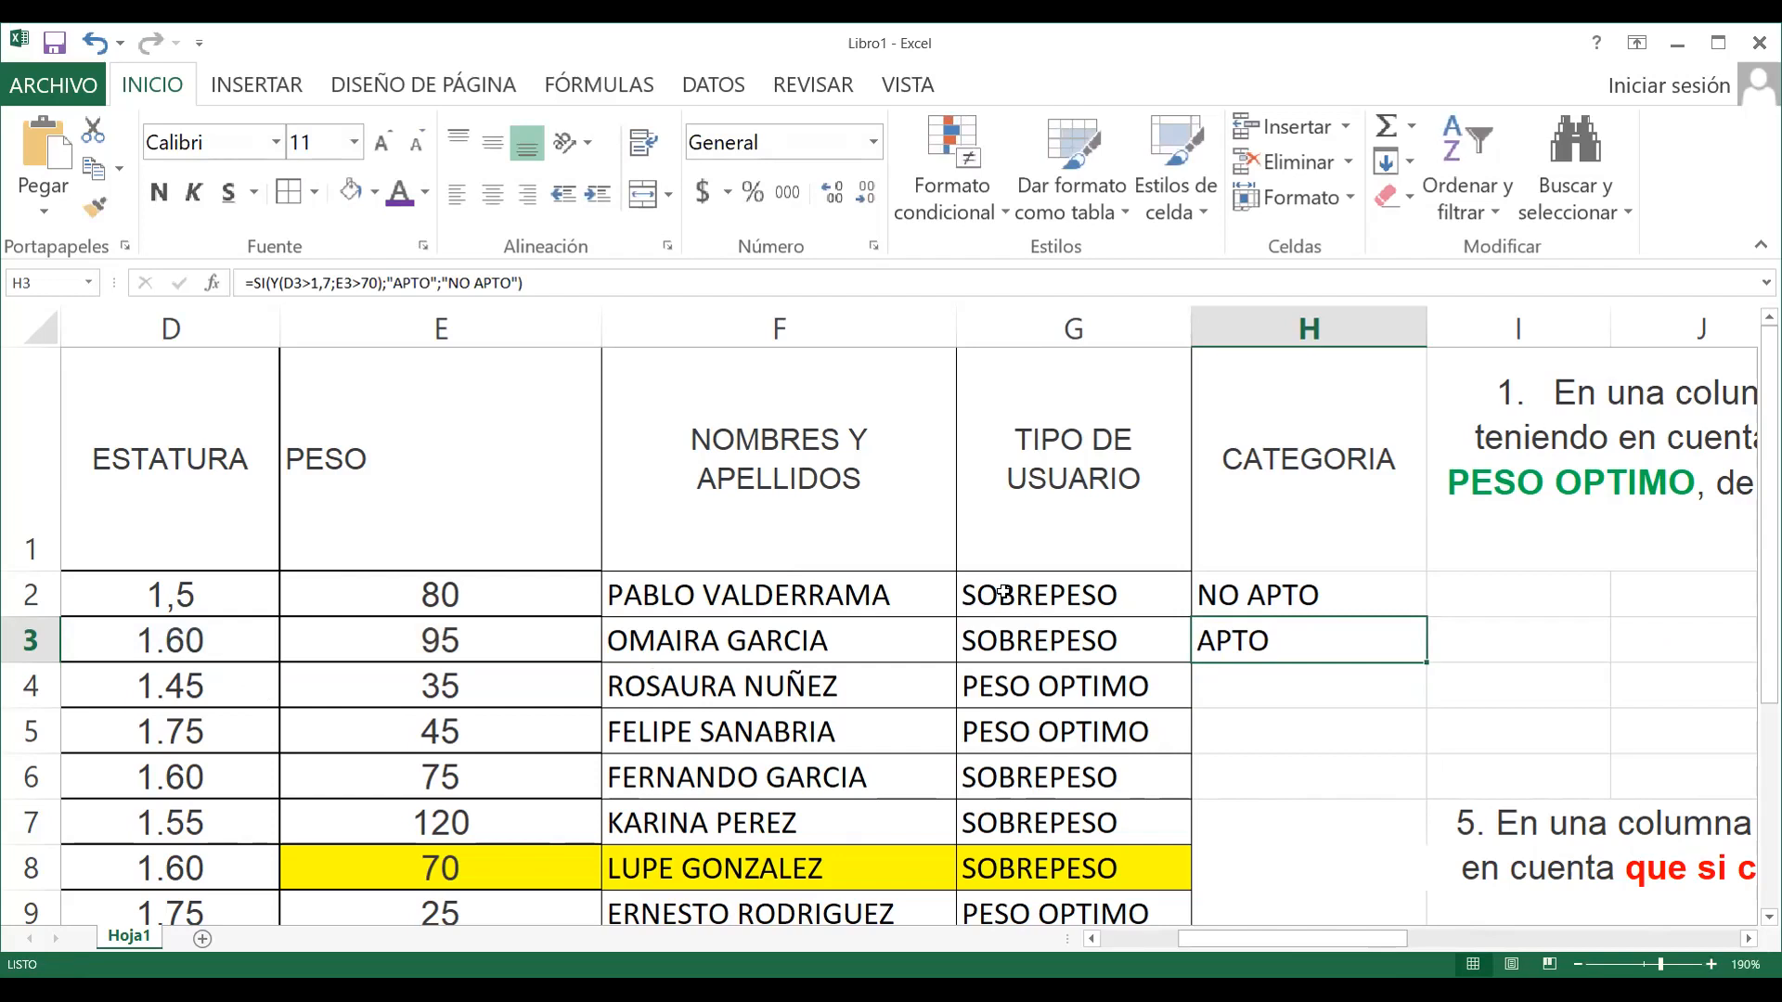
# Replace the ESTATURA value in D3 with 1,60, using a decimal comma
pyautogui.click(199, 632)
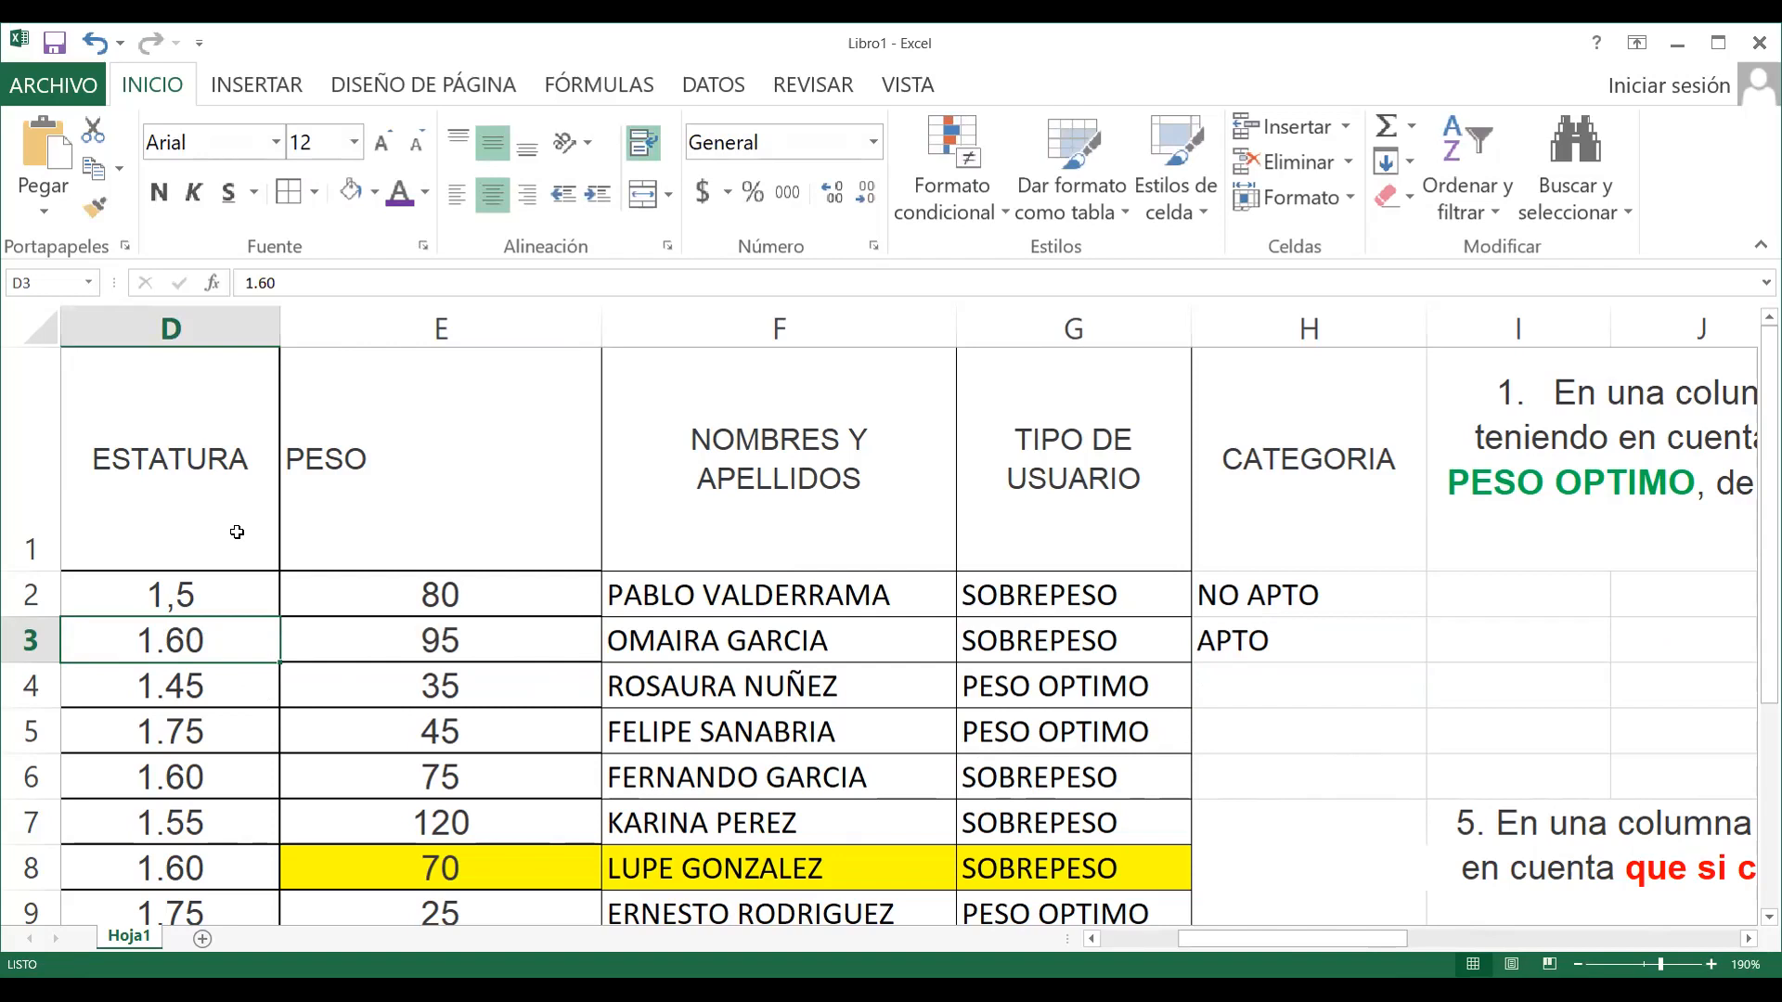
pyautogui.write('1,6')
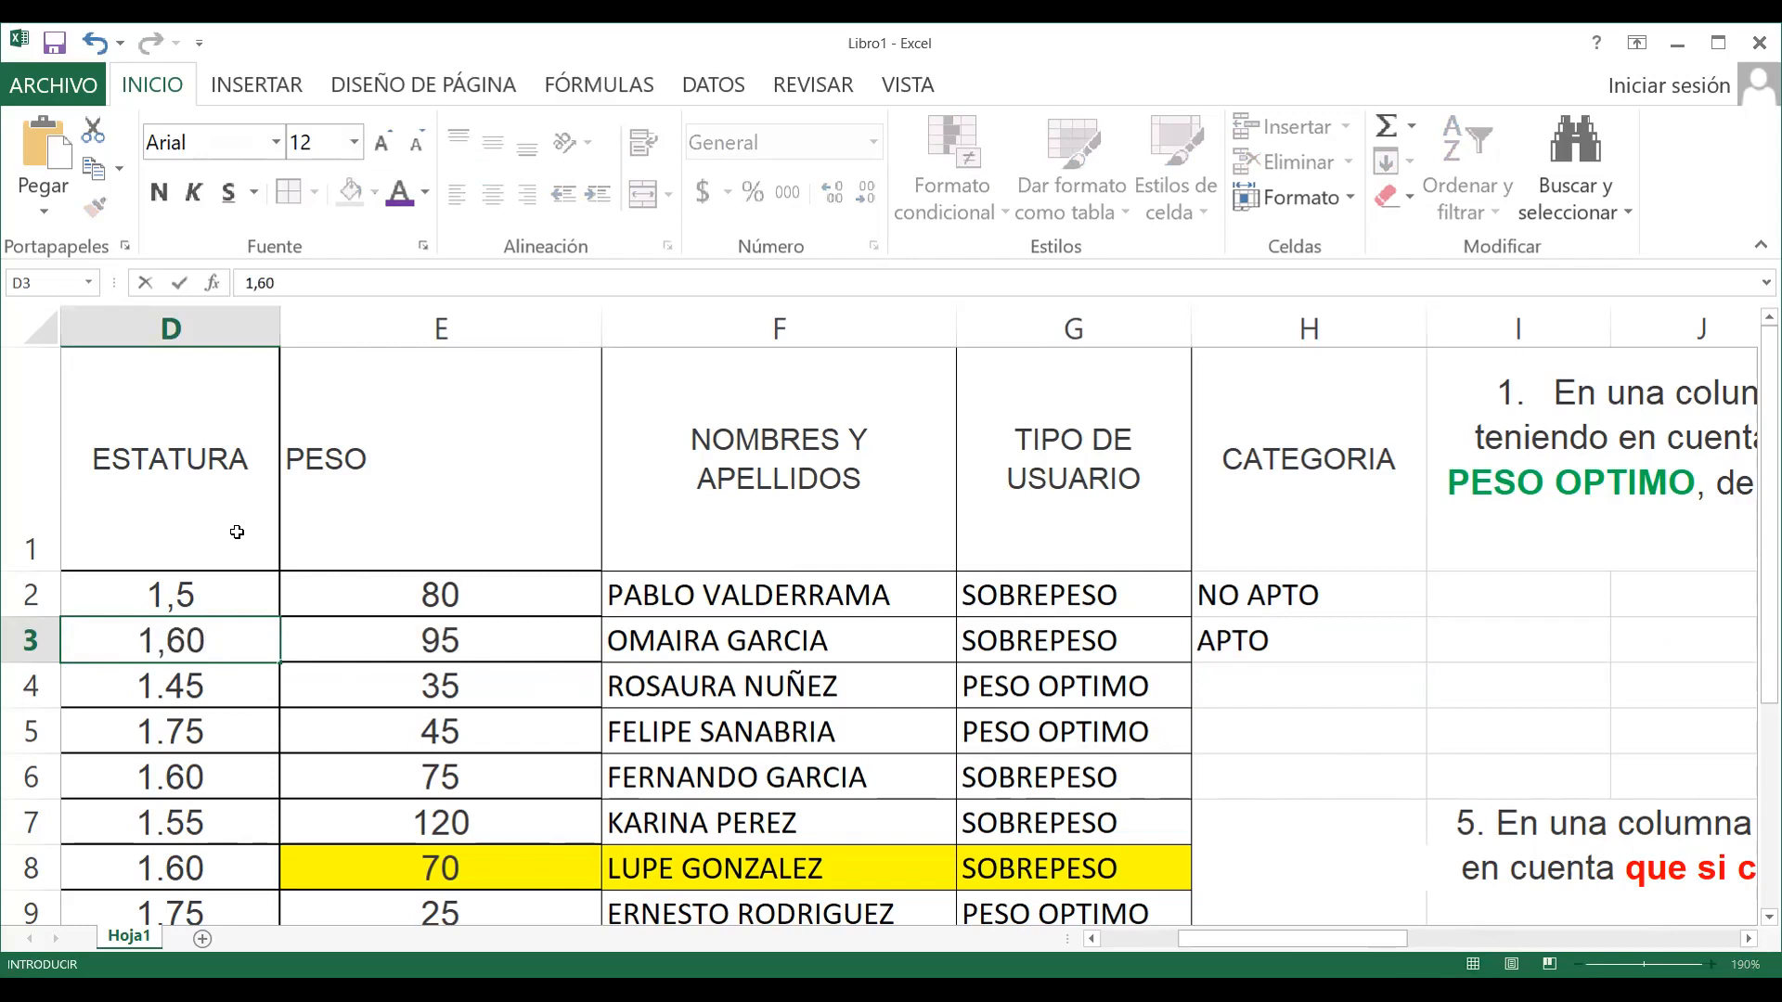
pyautogui.press('Return')
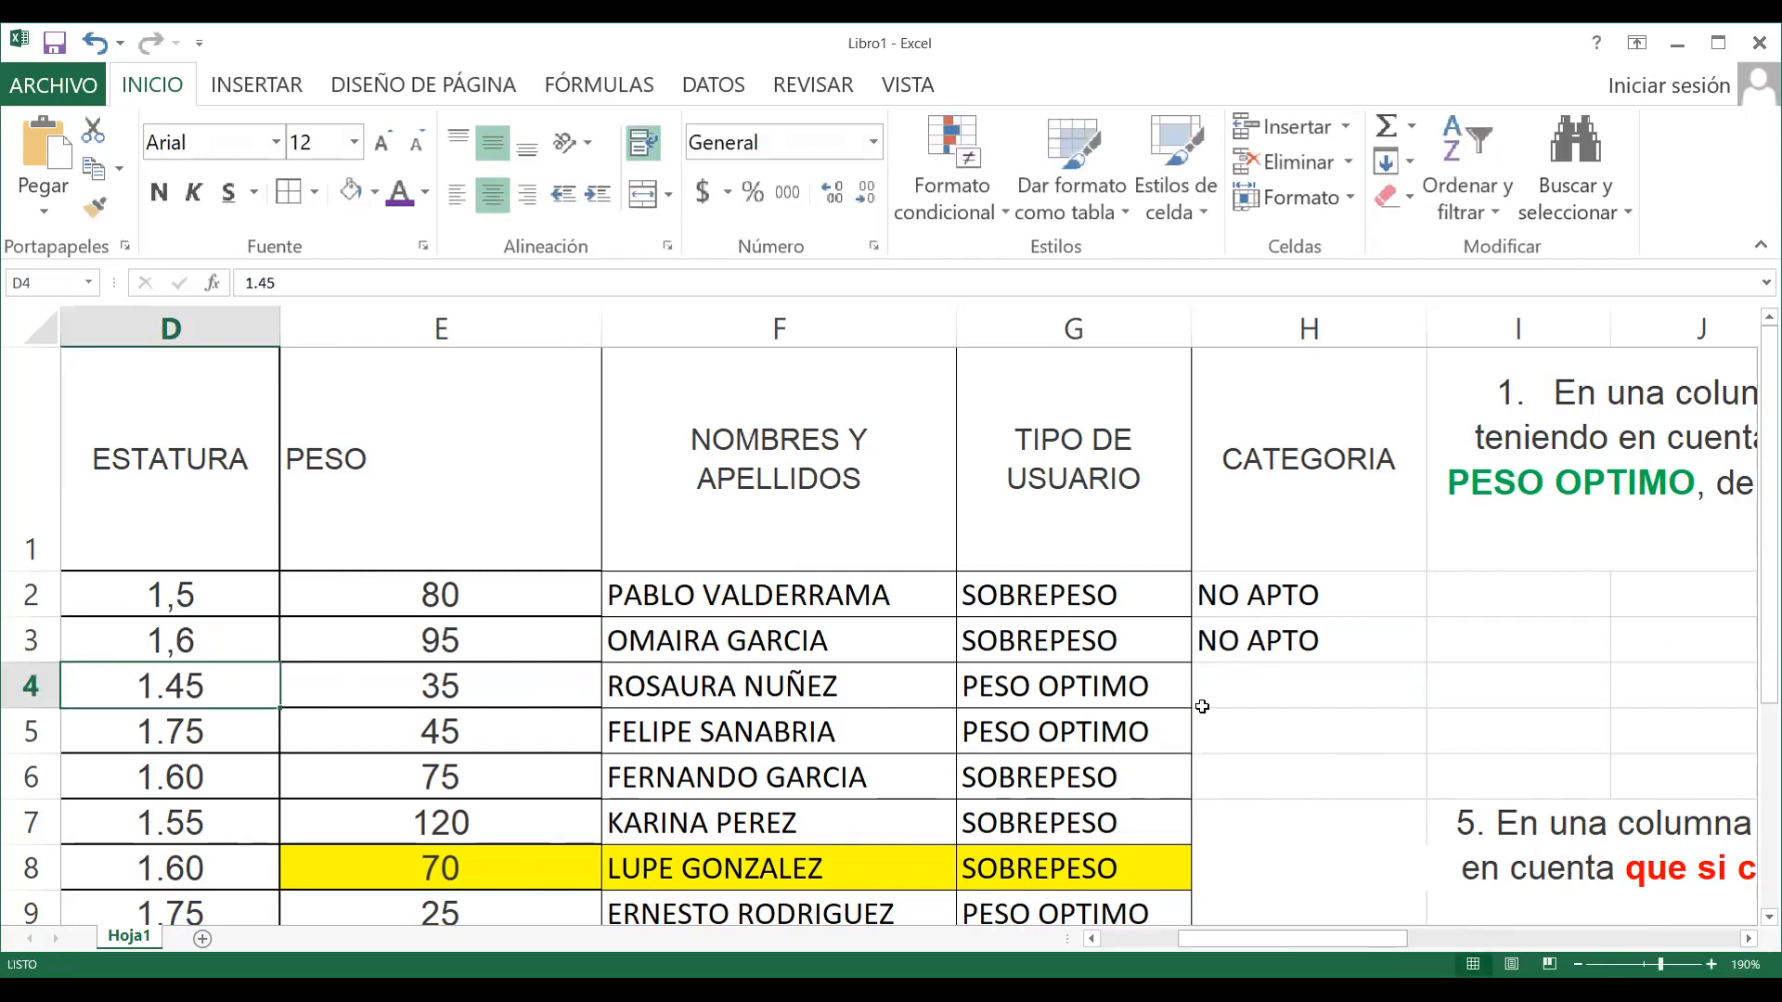
# Fill the CATEGORIA formula from H3 down through H11
pyautogui.click(1248, 647)
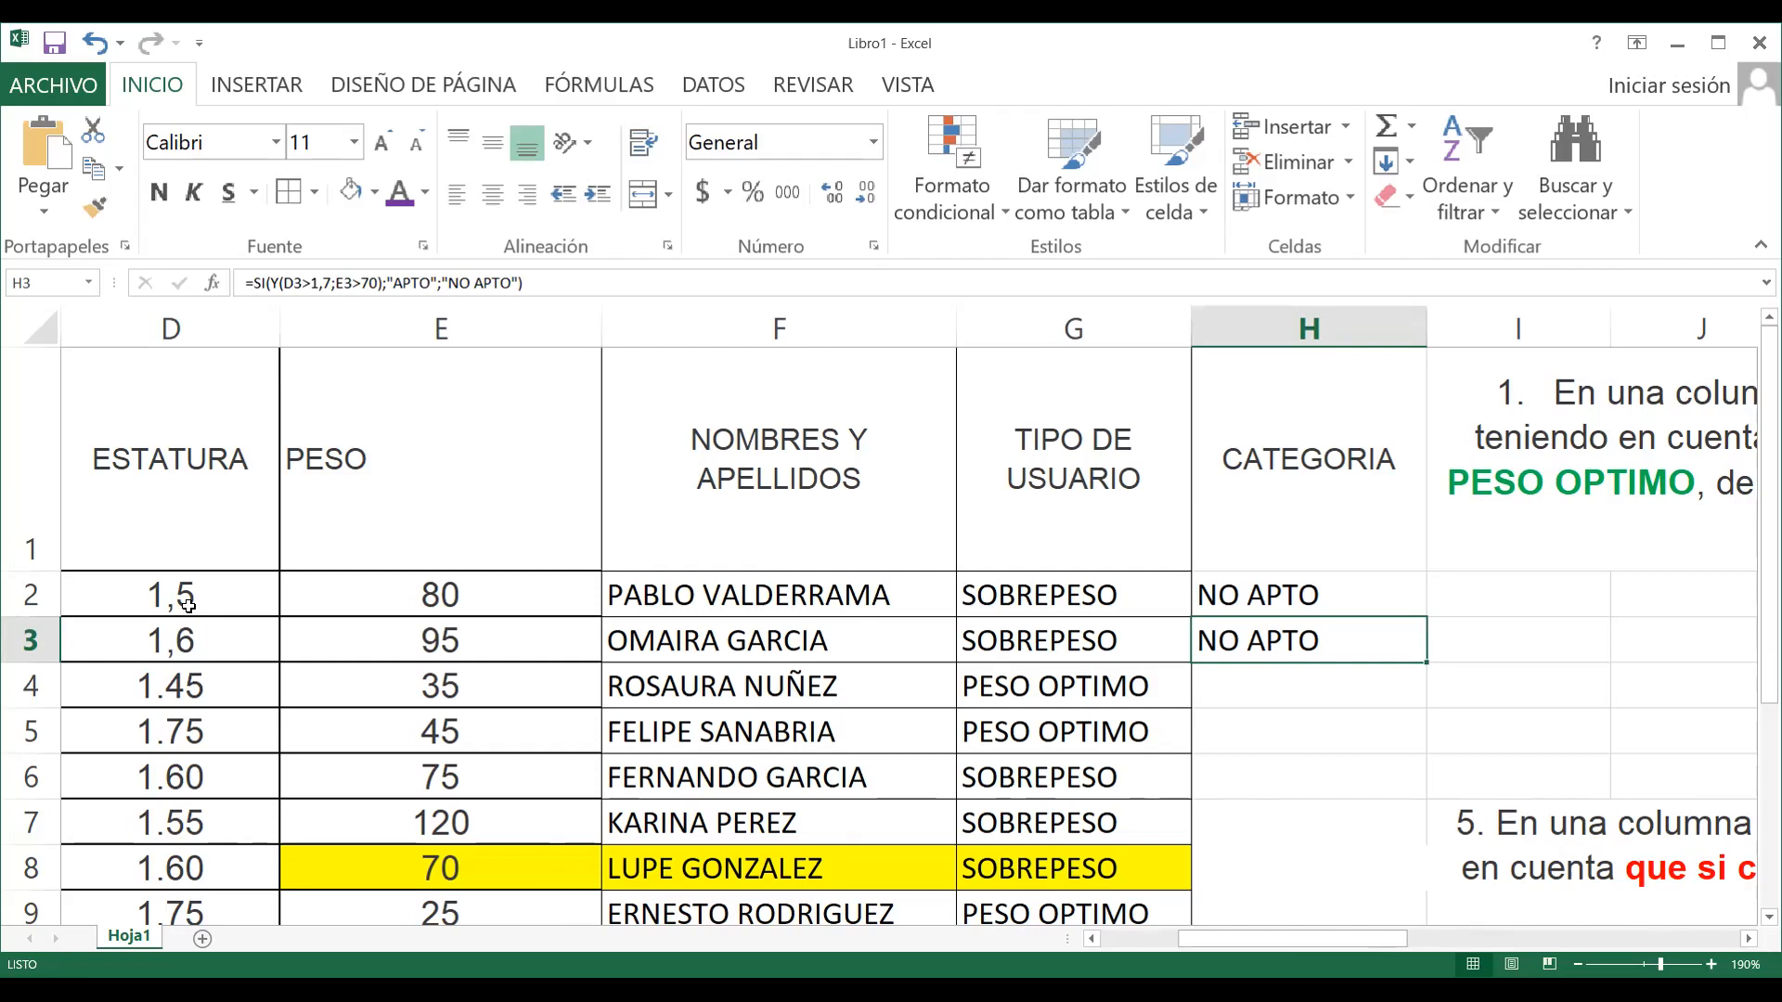
pyautogui.moveTo(1427, 658); pyautogui.dragTo(1384, 789)
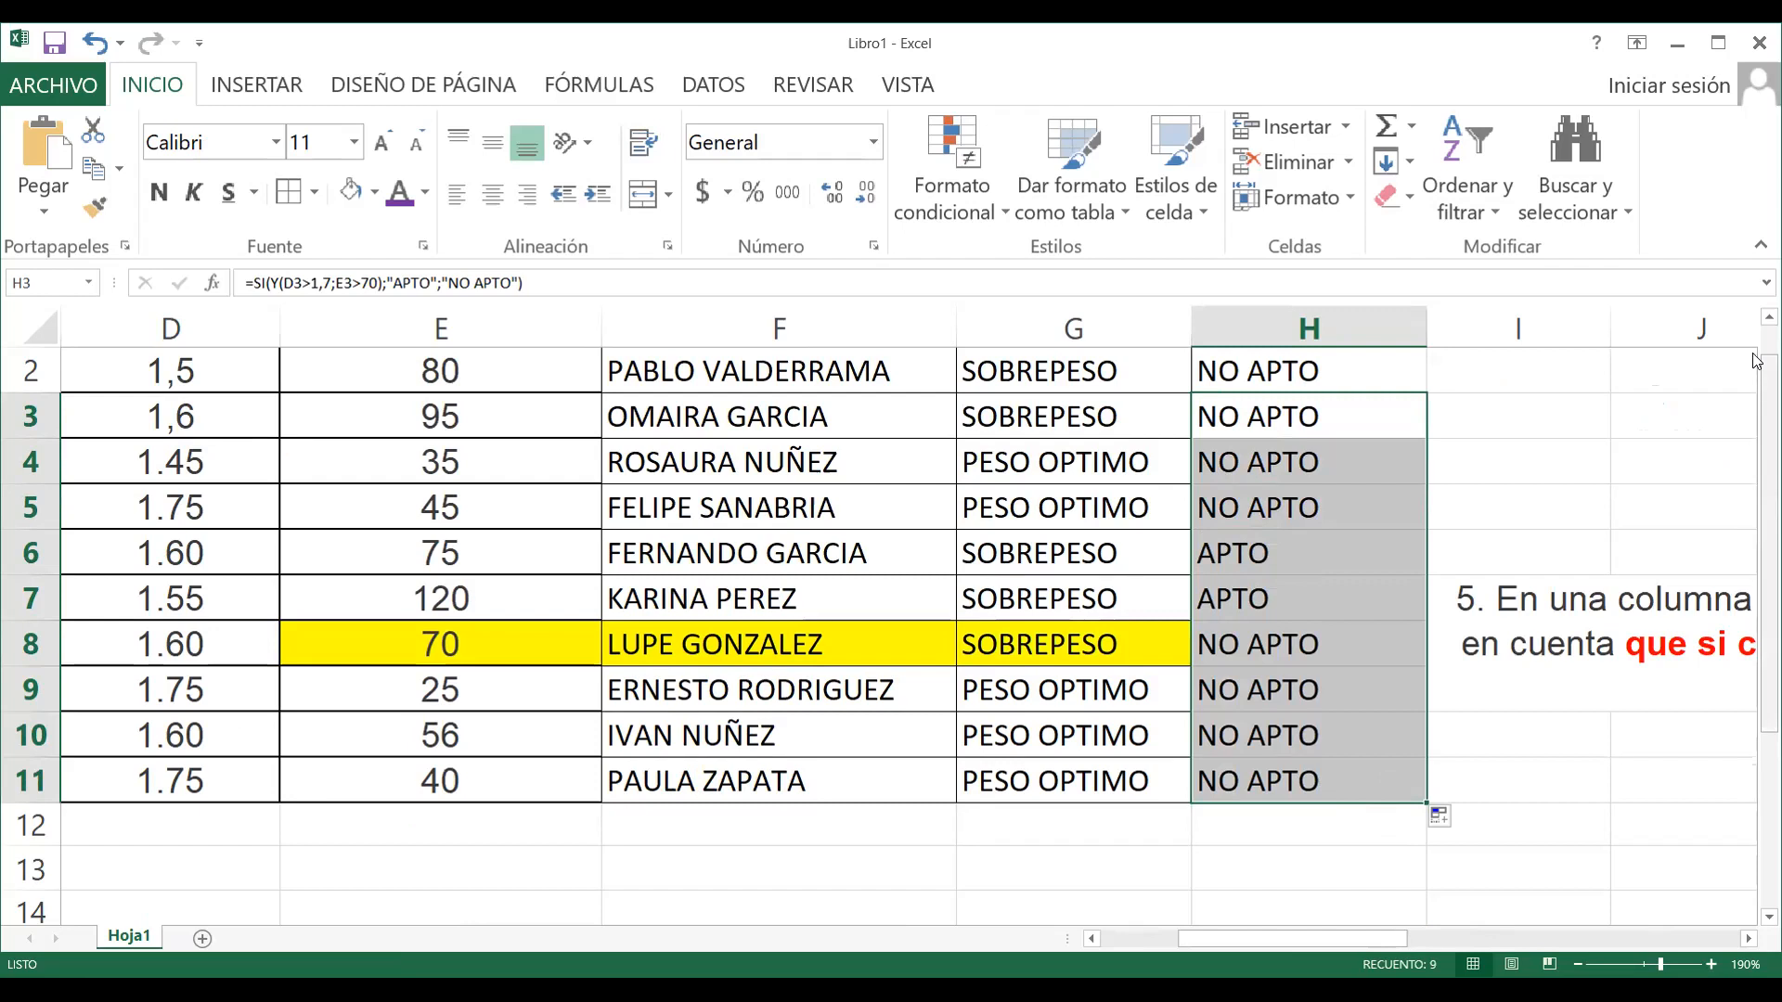
pyautogui.scroll(1, 1757, 360)
# Check the CATEGORIA formula in H4 and set the ESTATURA value in D4 to 1,45 with a decimal comma
pyautogui.click(212, 688)
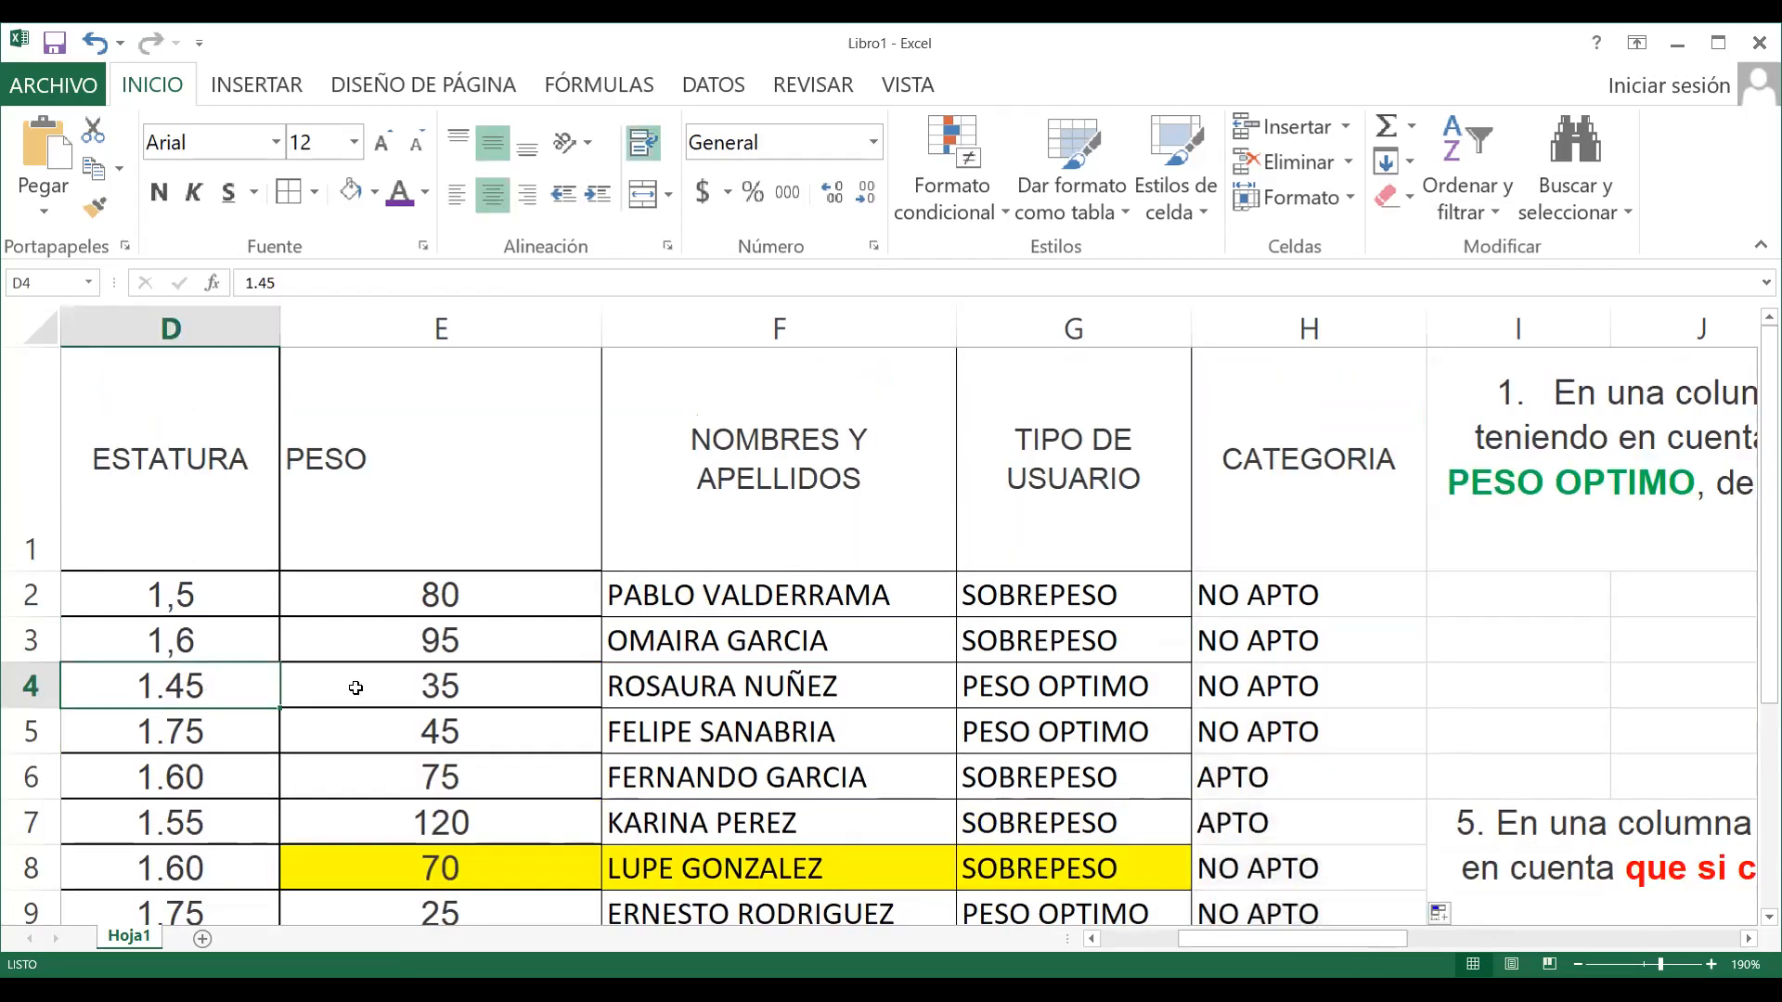
pyautogui.click(1333, 696)
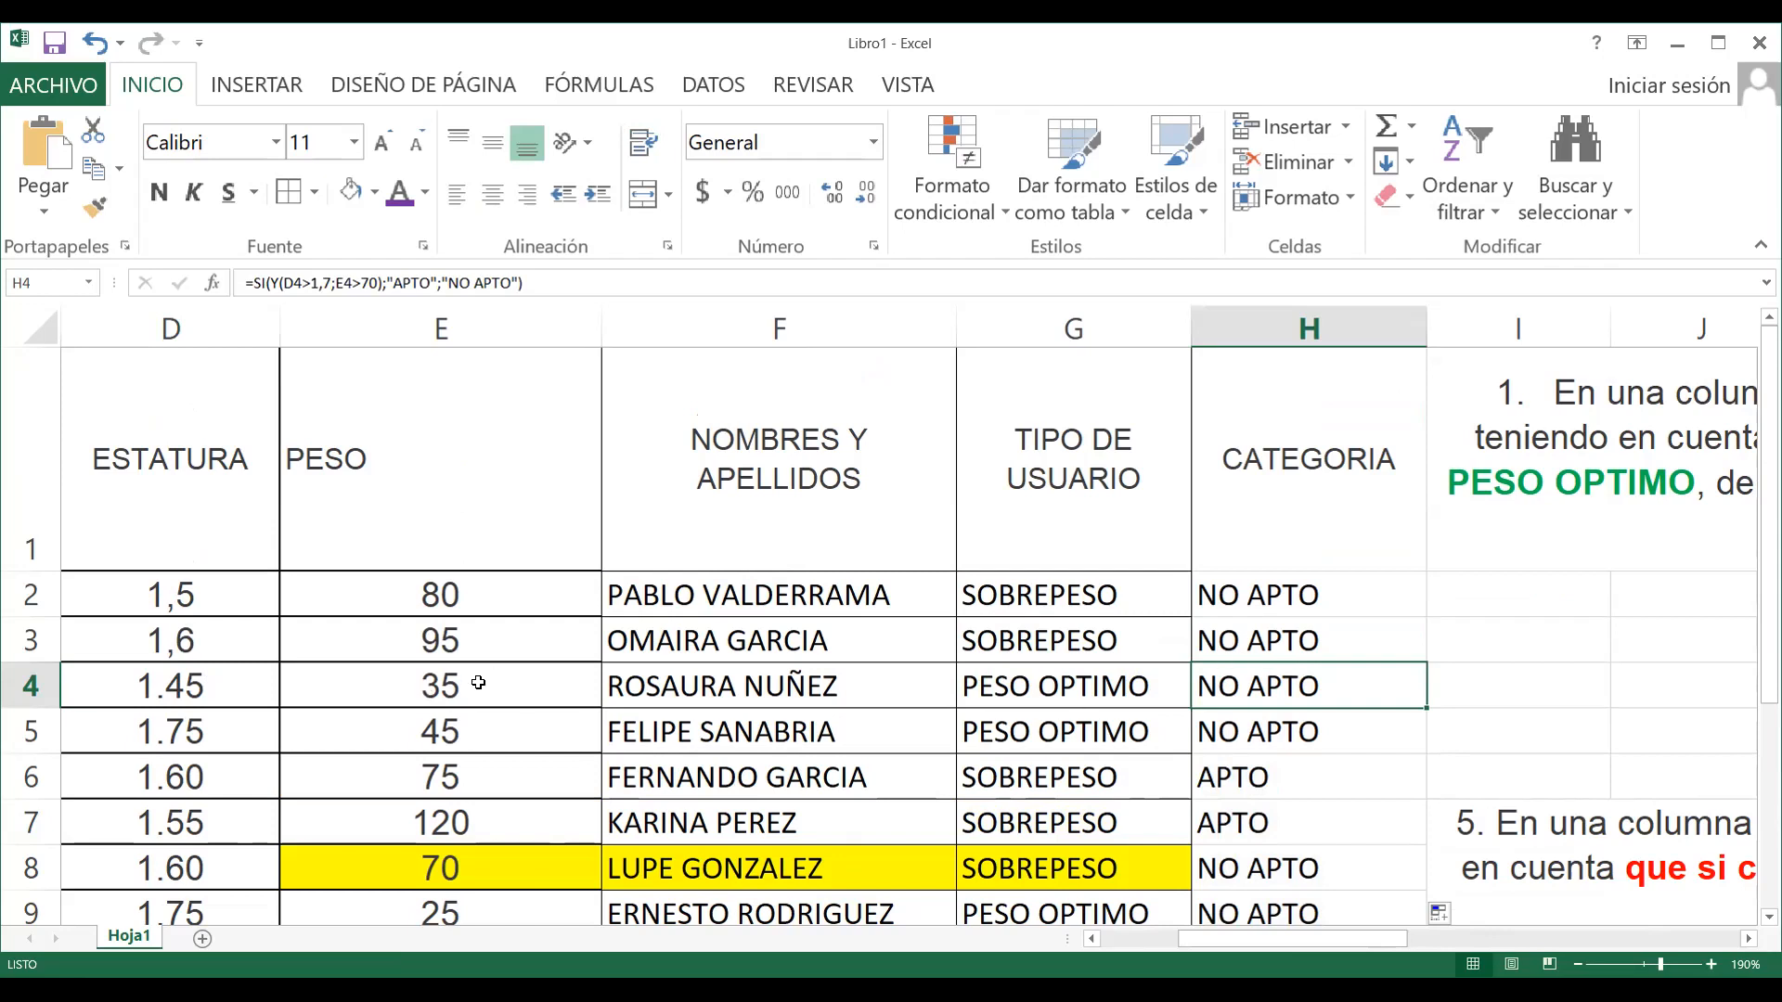
pyautogui.click(212, 692)
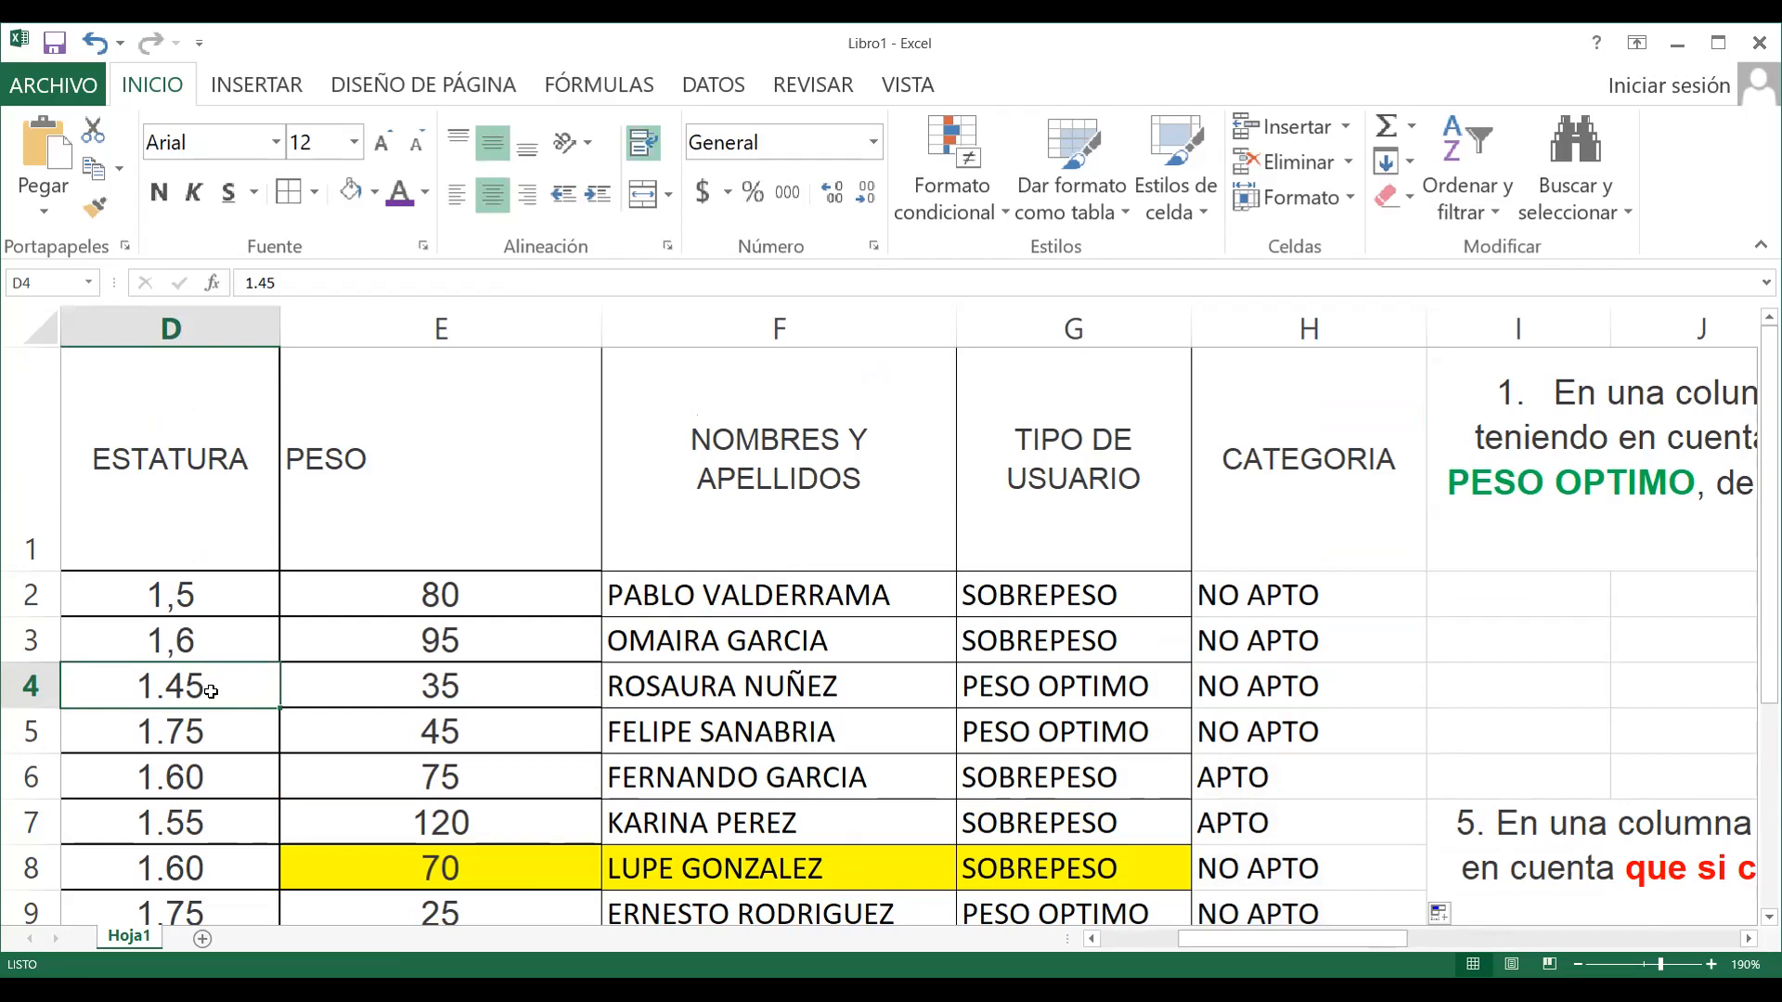
pyautogui.write('1,45')
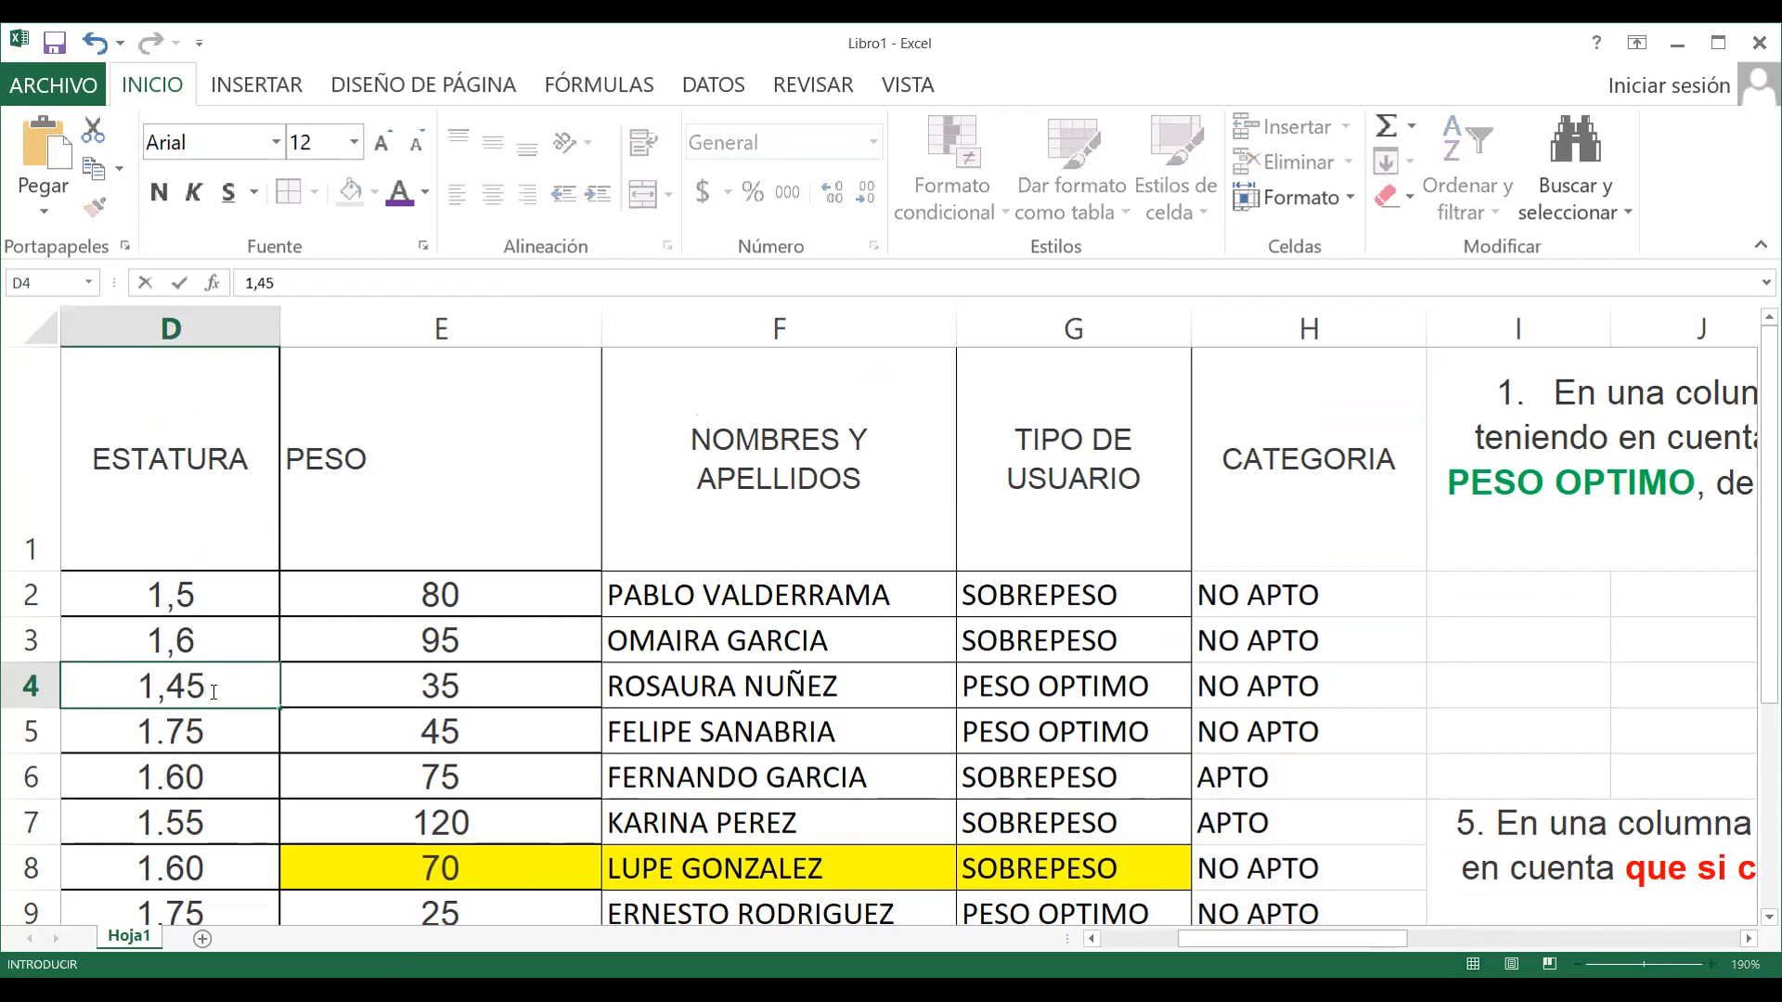
pyautogui.press('Return')
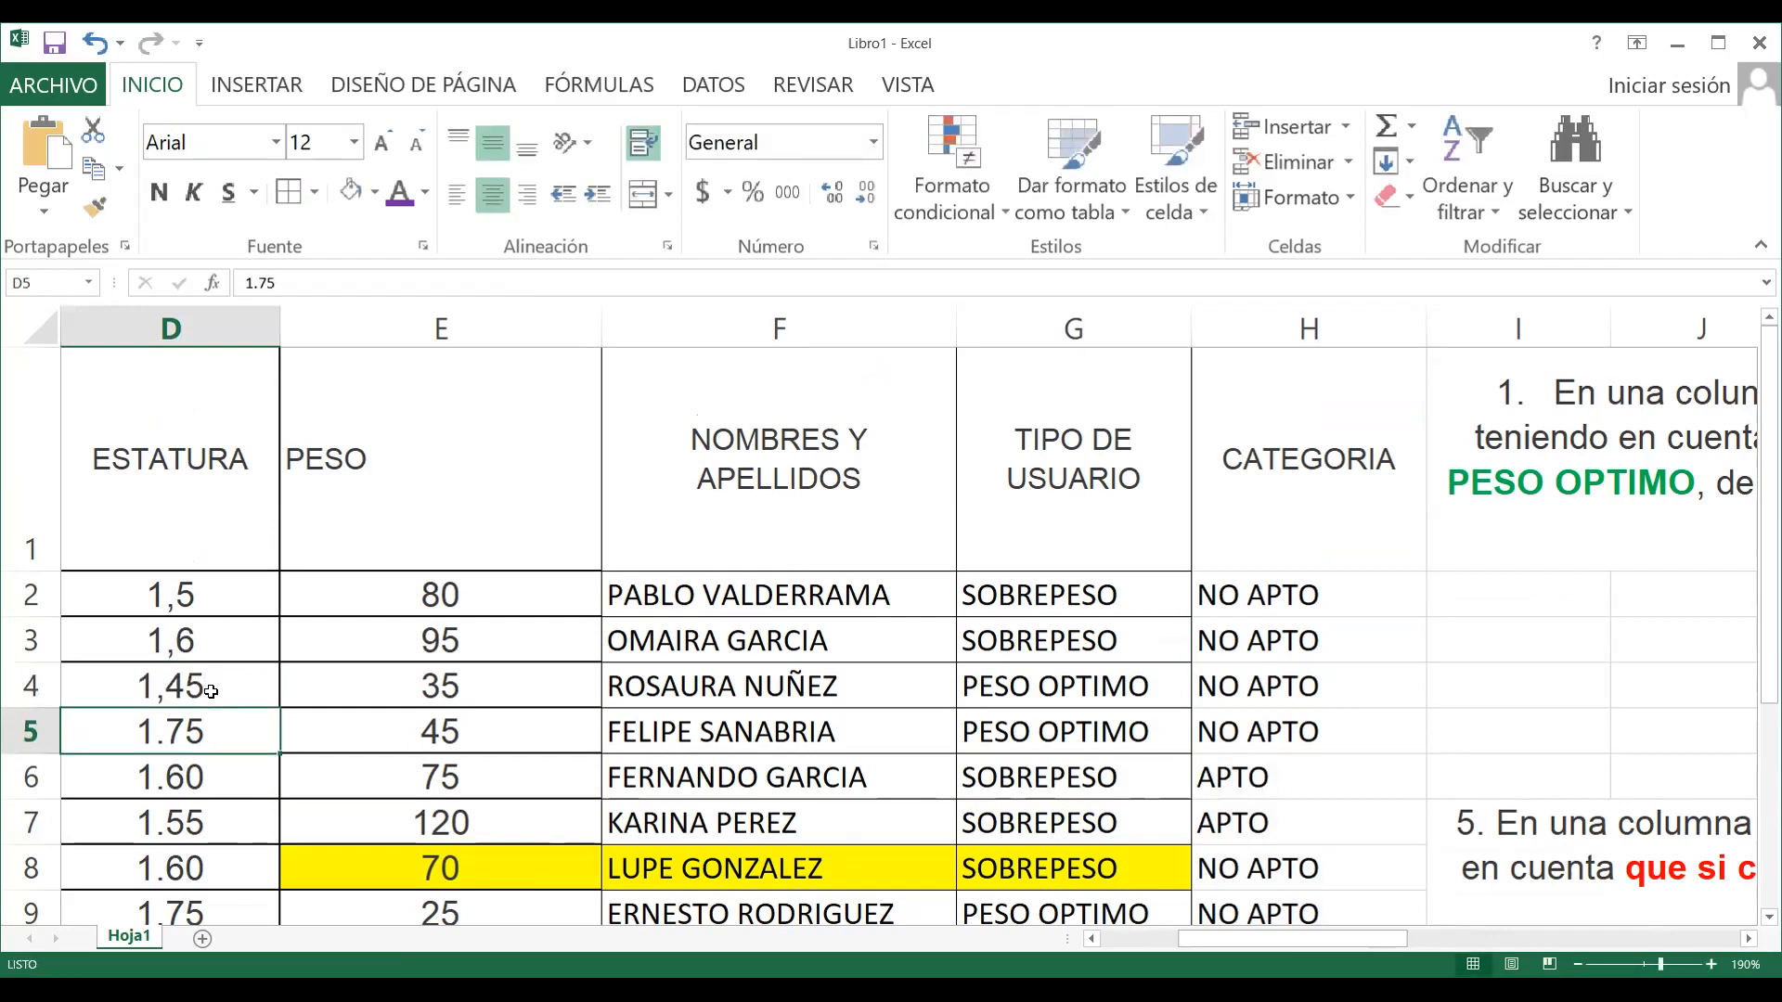
# Check the CATEGORIA formulas in H4 and H5 against the ESTATURA value in D5
pyautogui.click(1236, 692)
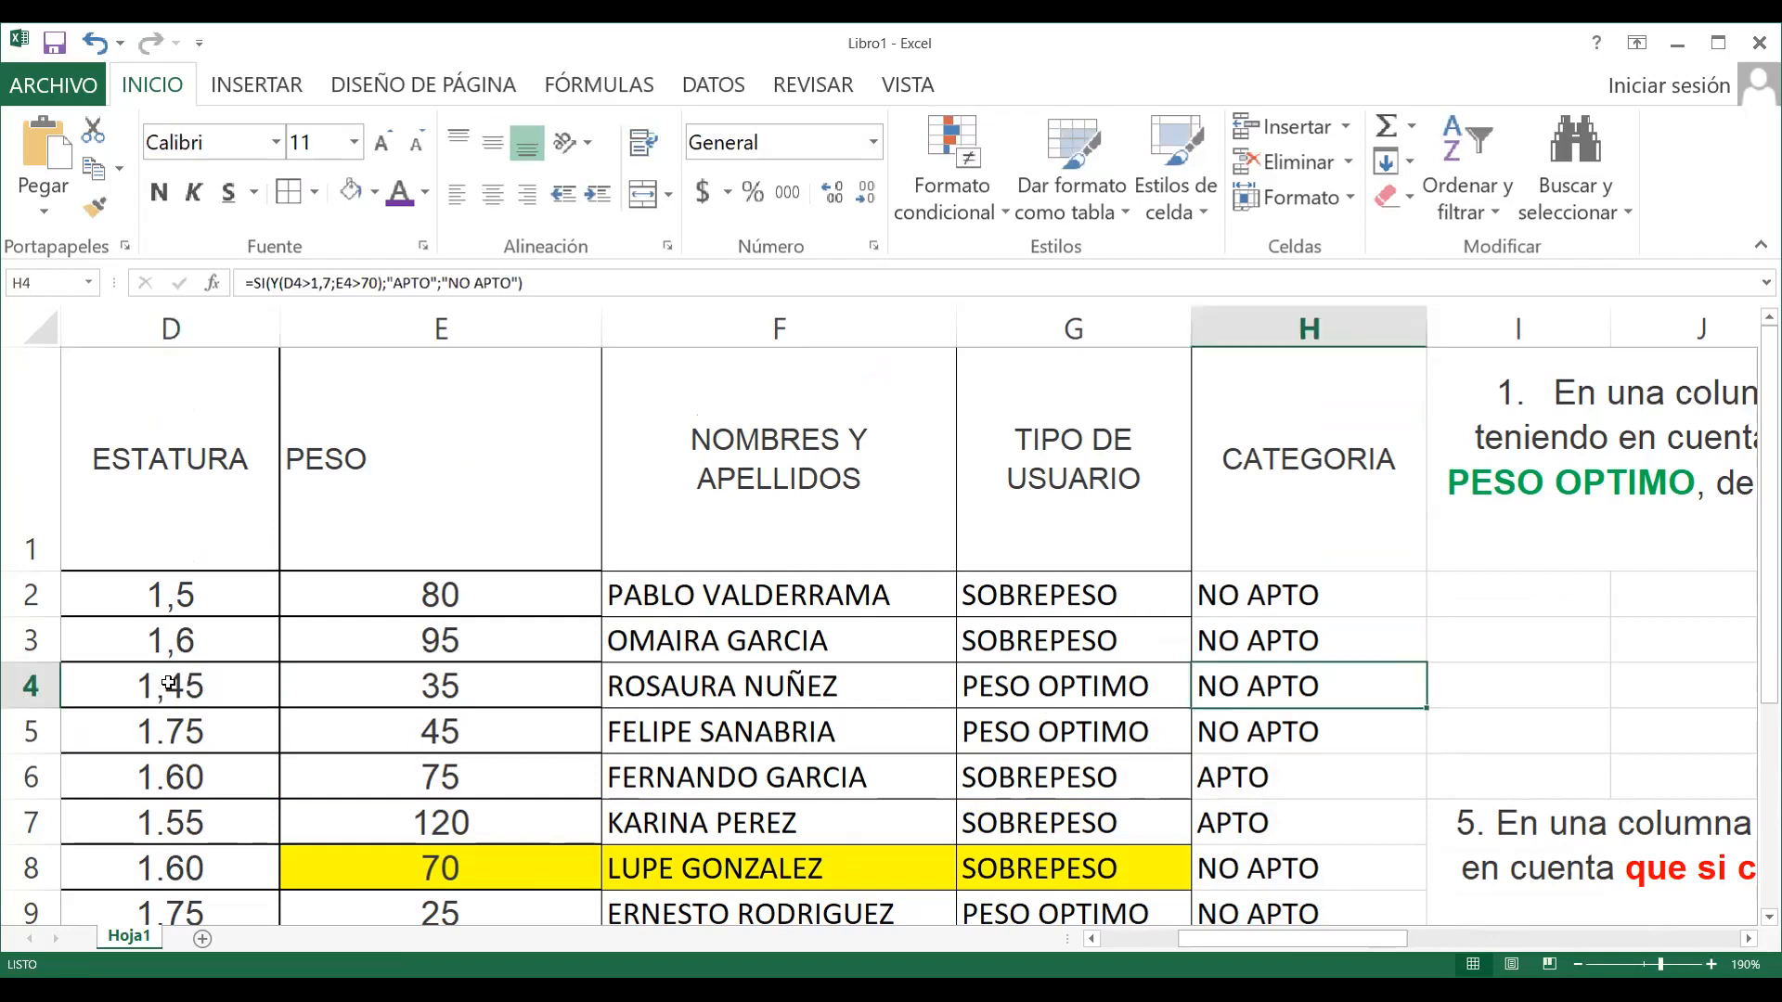
pyautogui.click(212, 732)
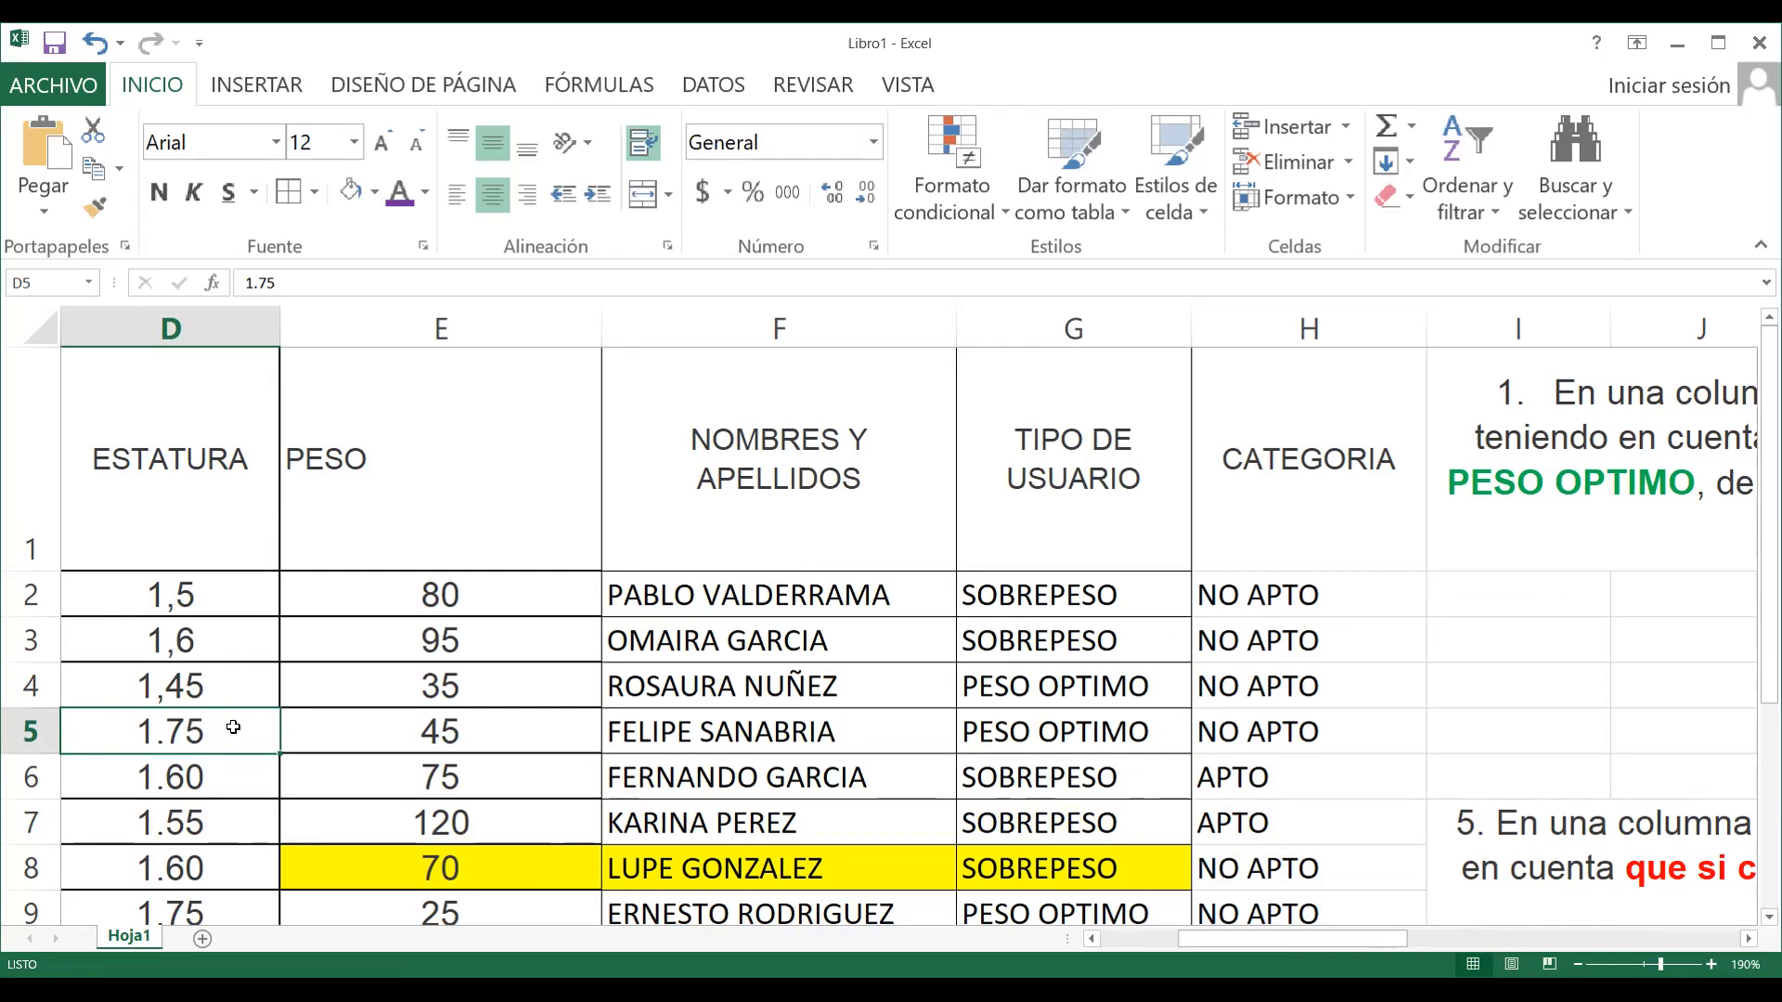
pyautogui.click(1261, 729)
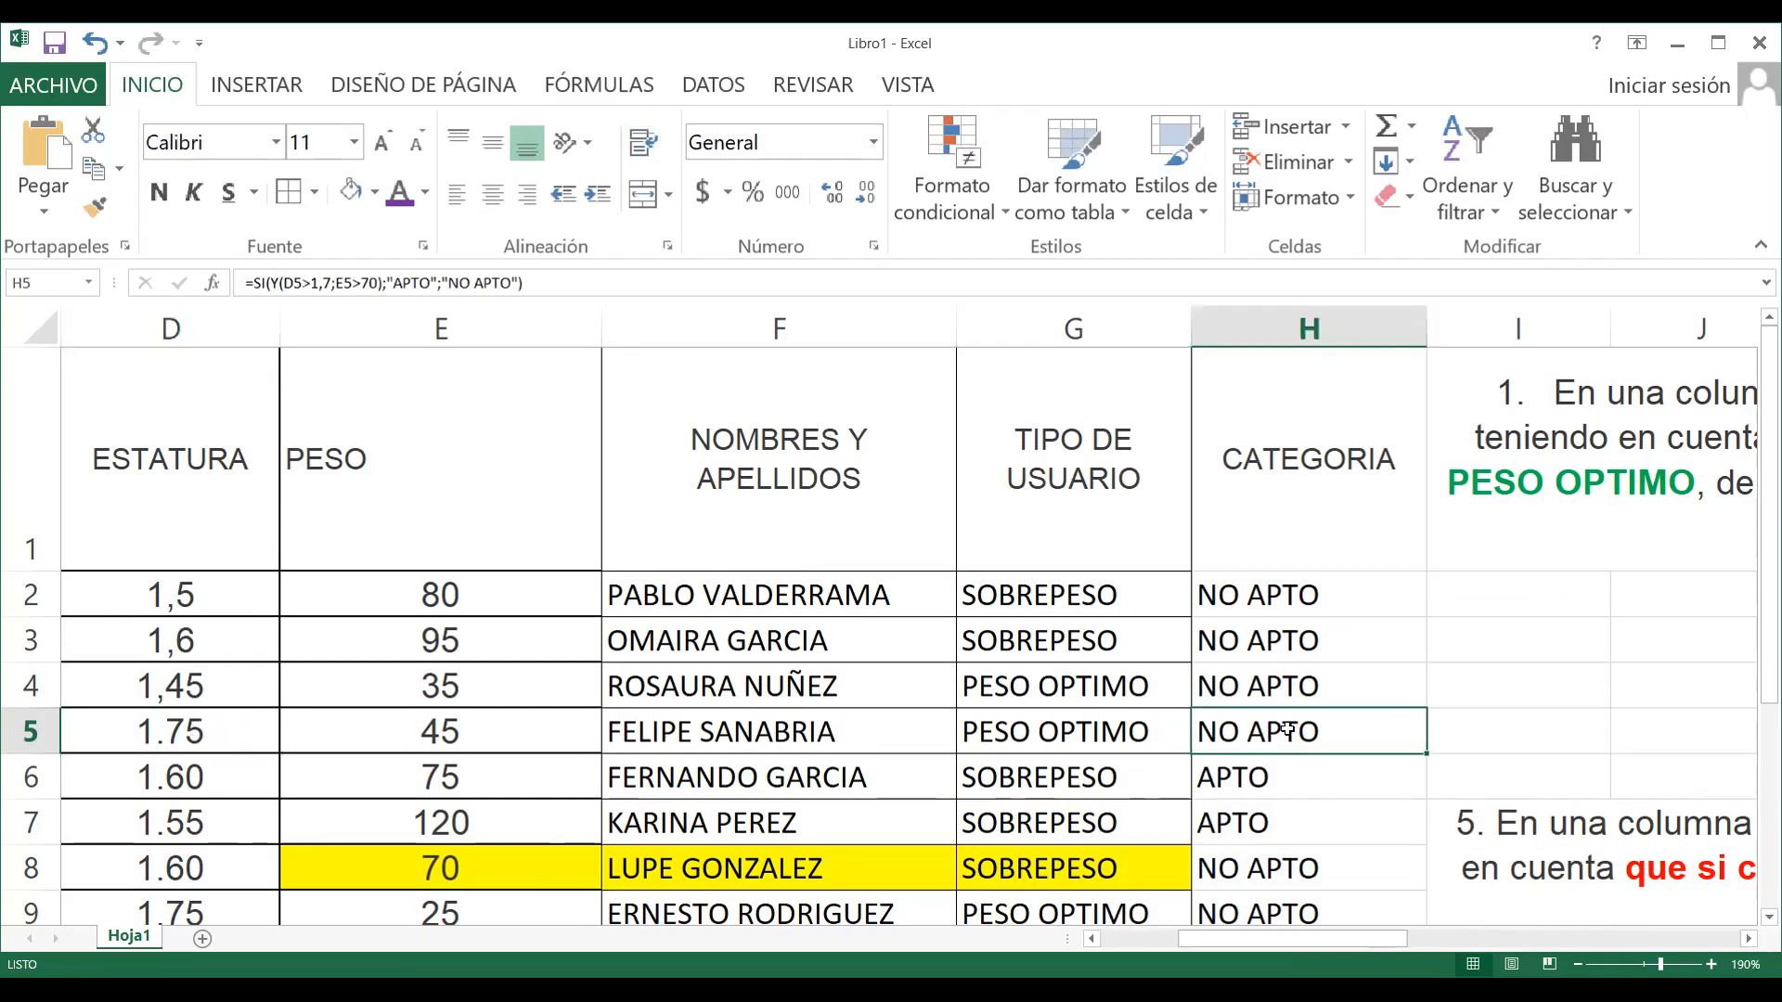
# Replace the ESTATURA values in D5 and D6 with 1,75 and 1,60, using decimal commas
pyautogui.click(193, 733)
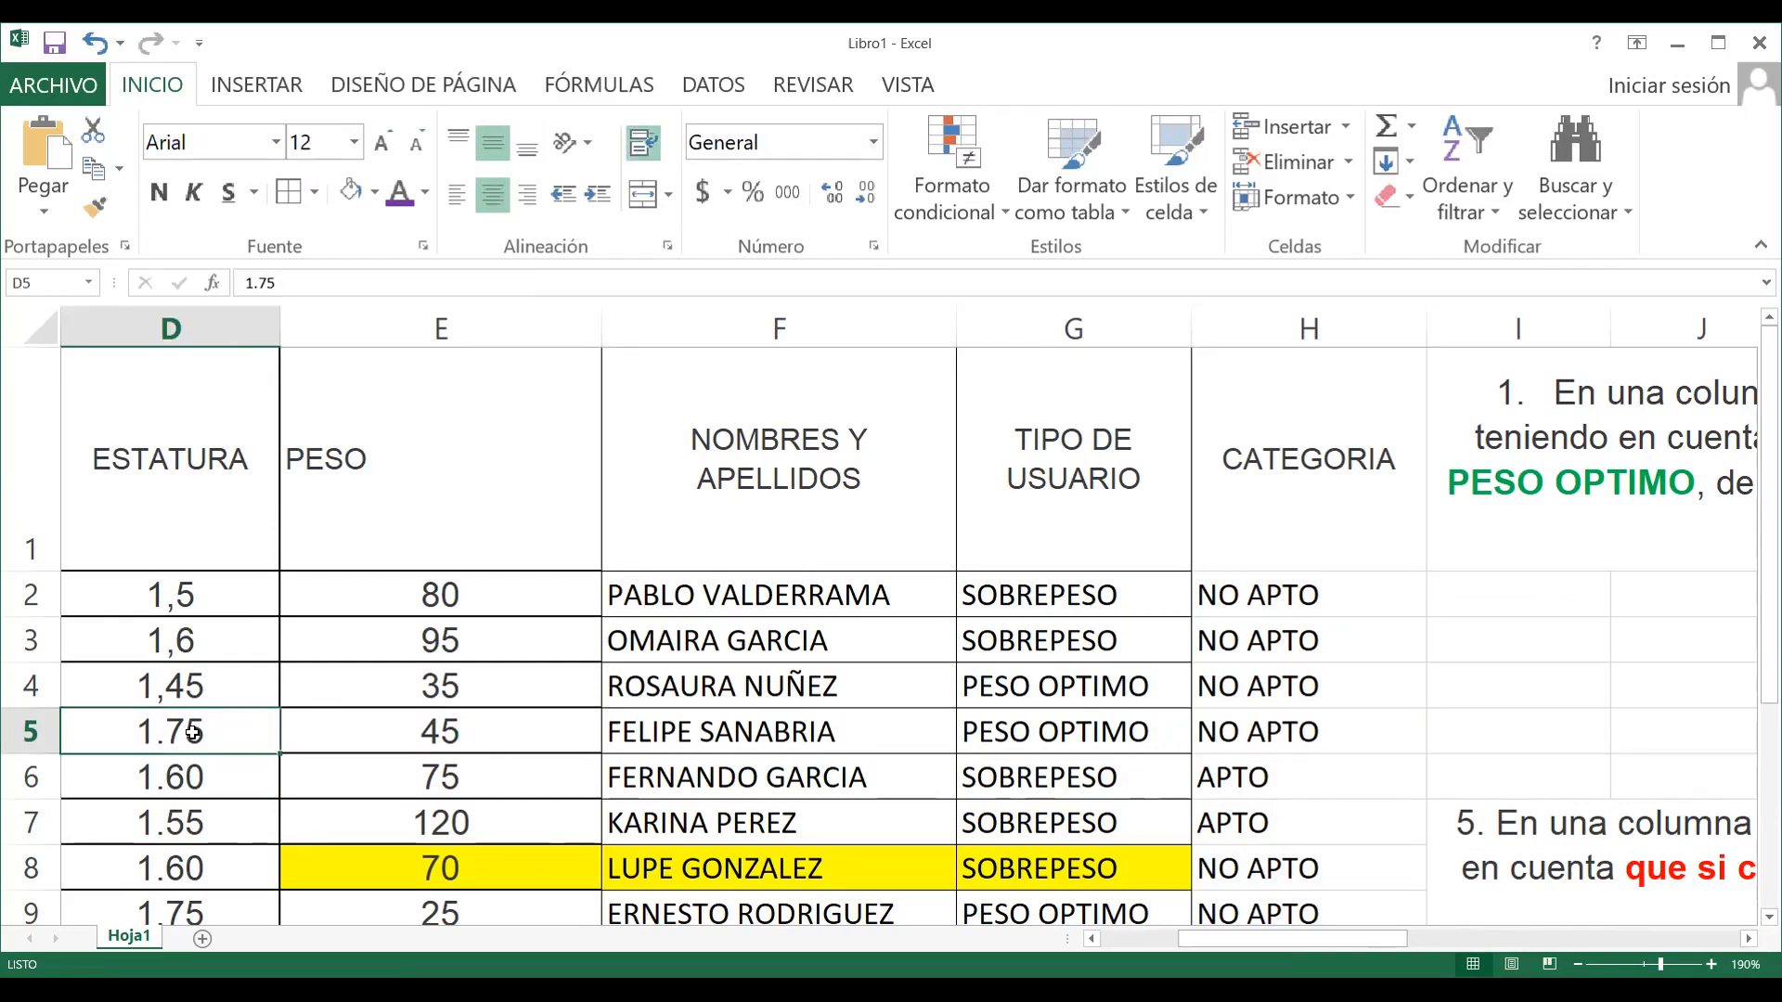
pyautogui.write('1,')
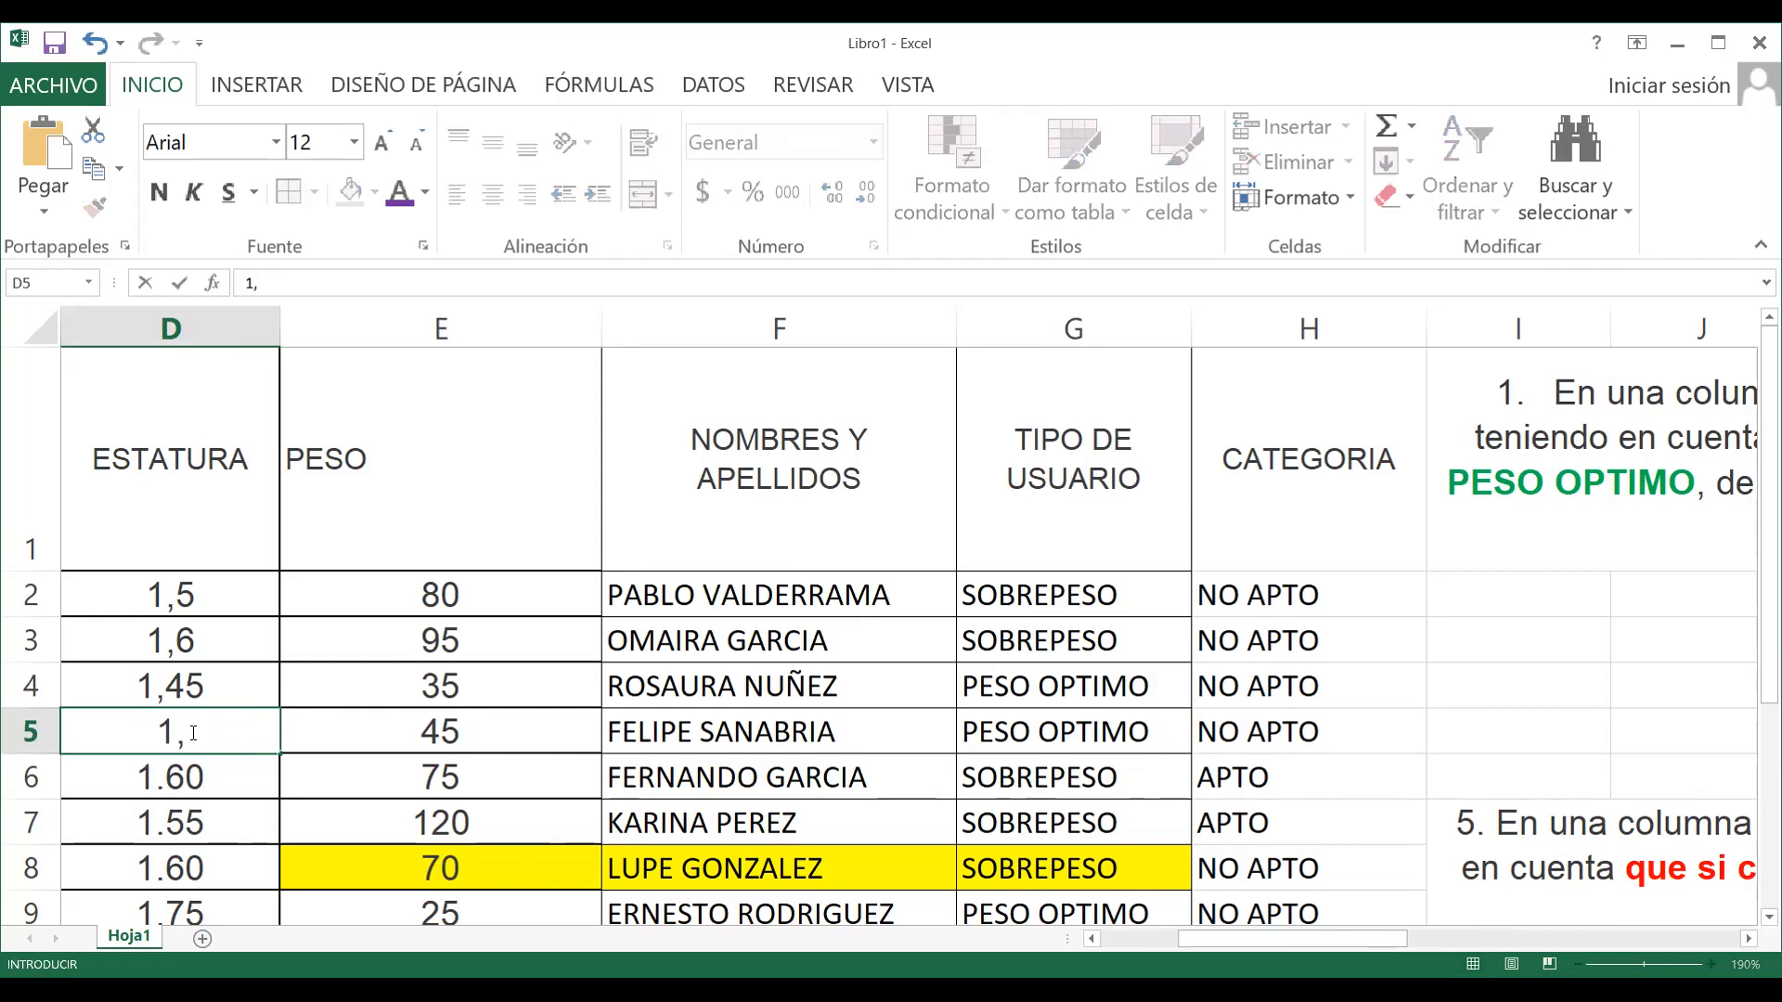
pyautogui.write('75')
pyautogui.press('Return')
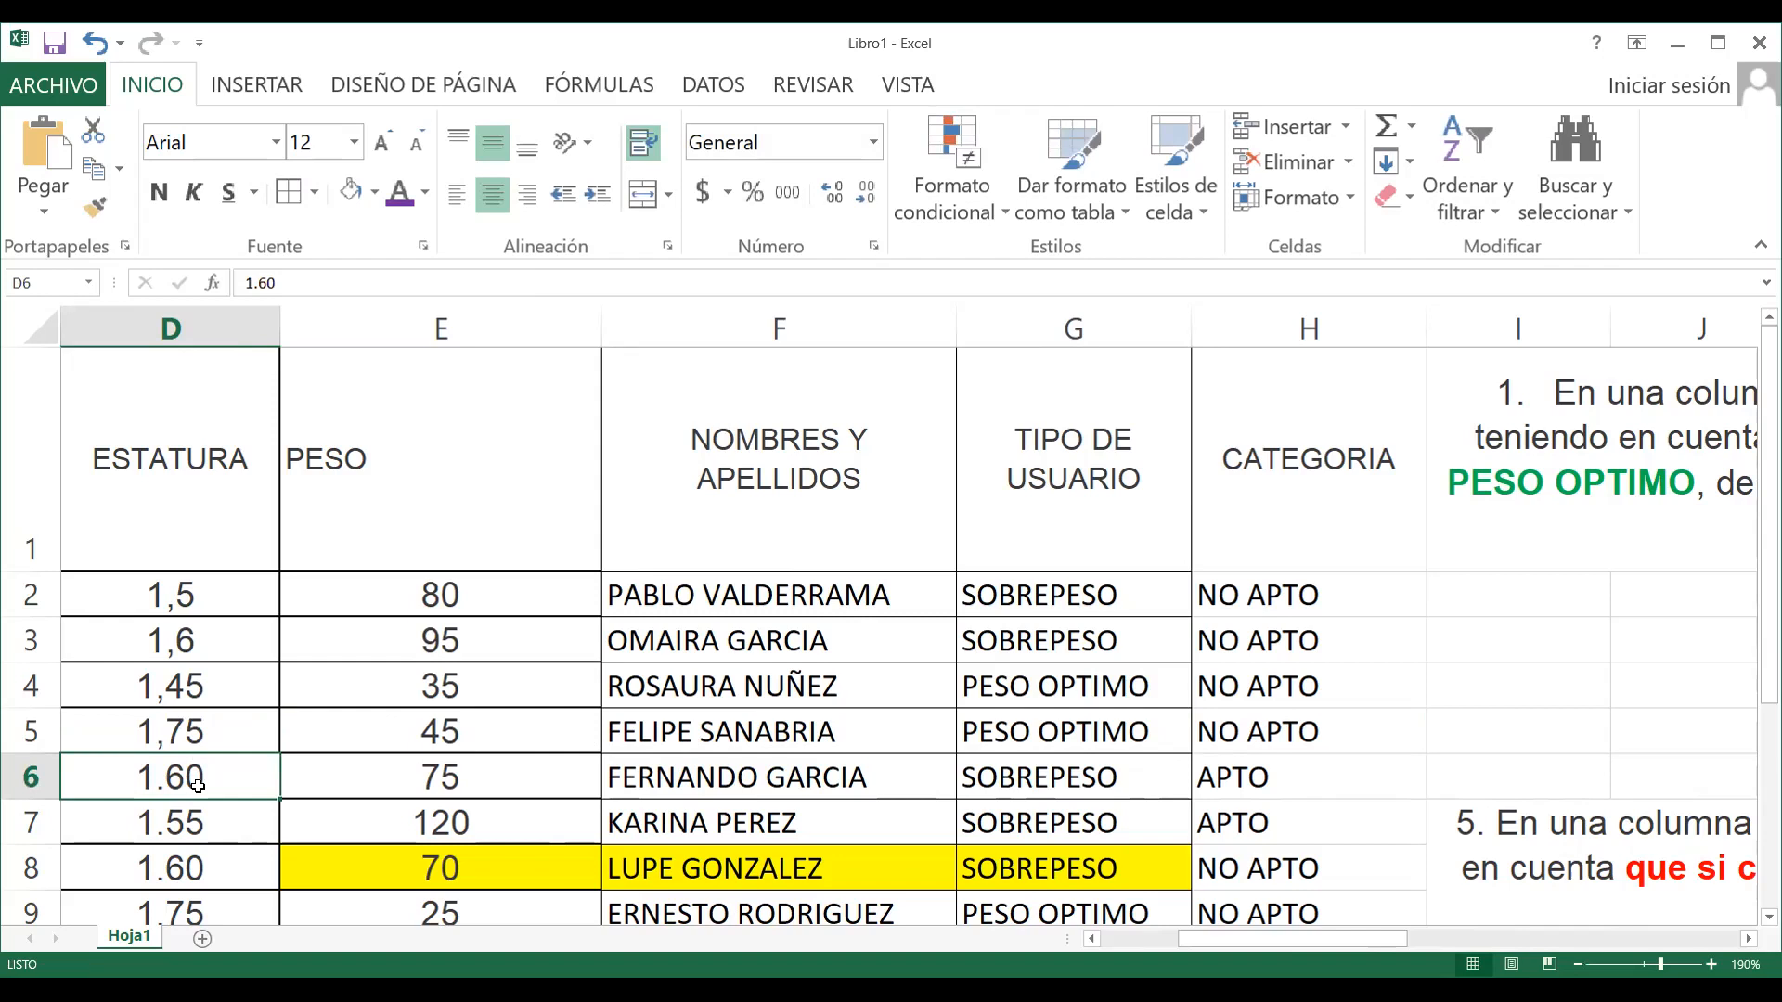
pyautogui.write('1,60')
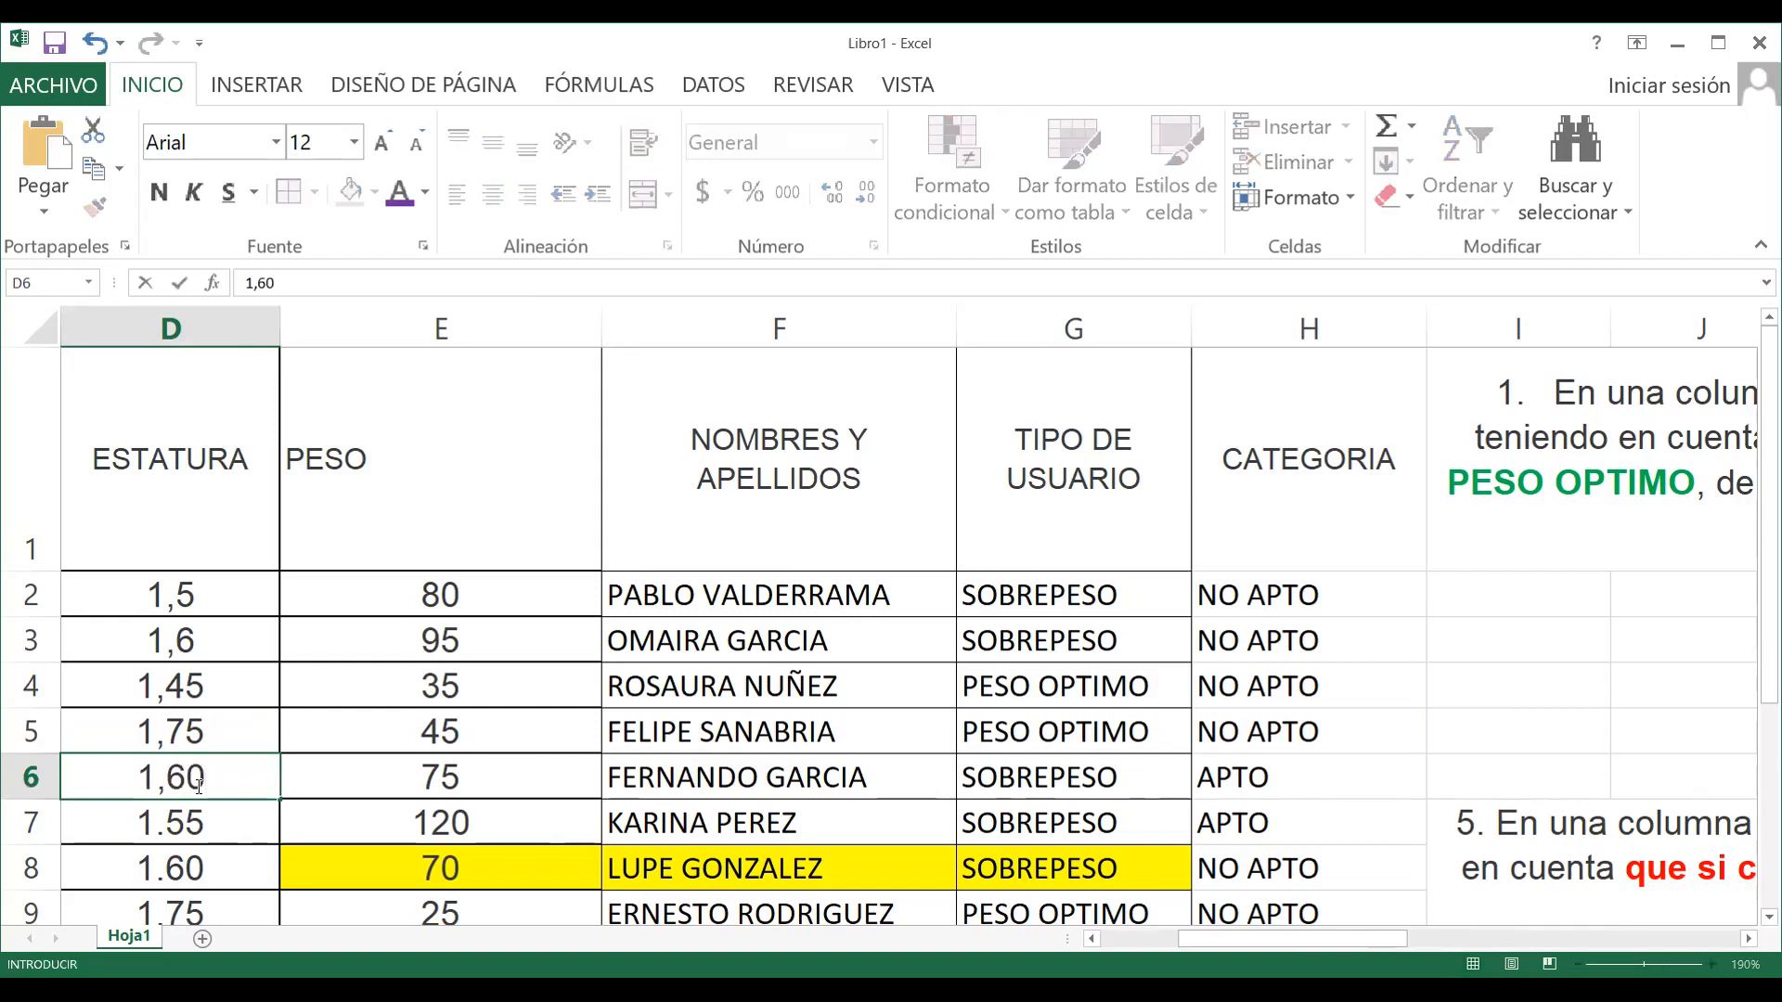
pyautogui.press('Return')
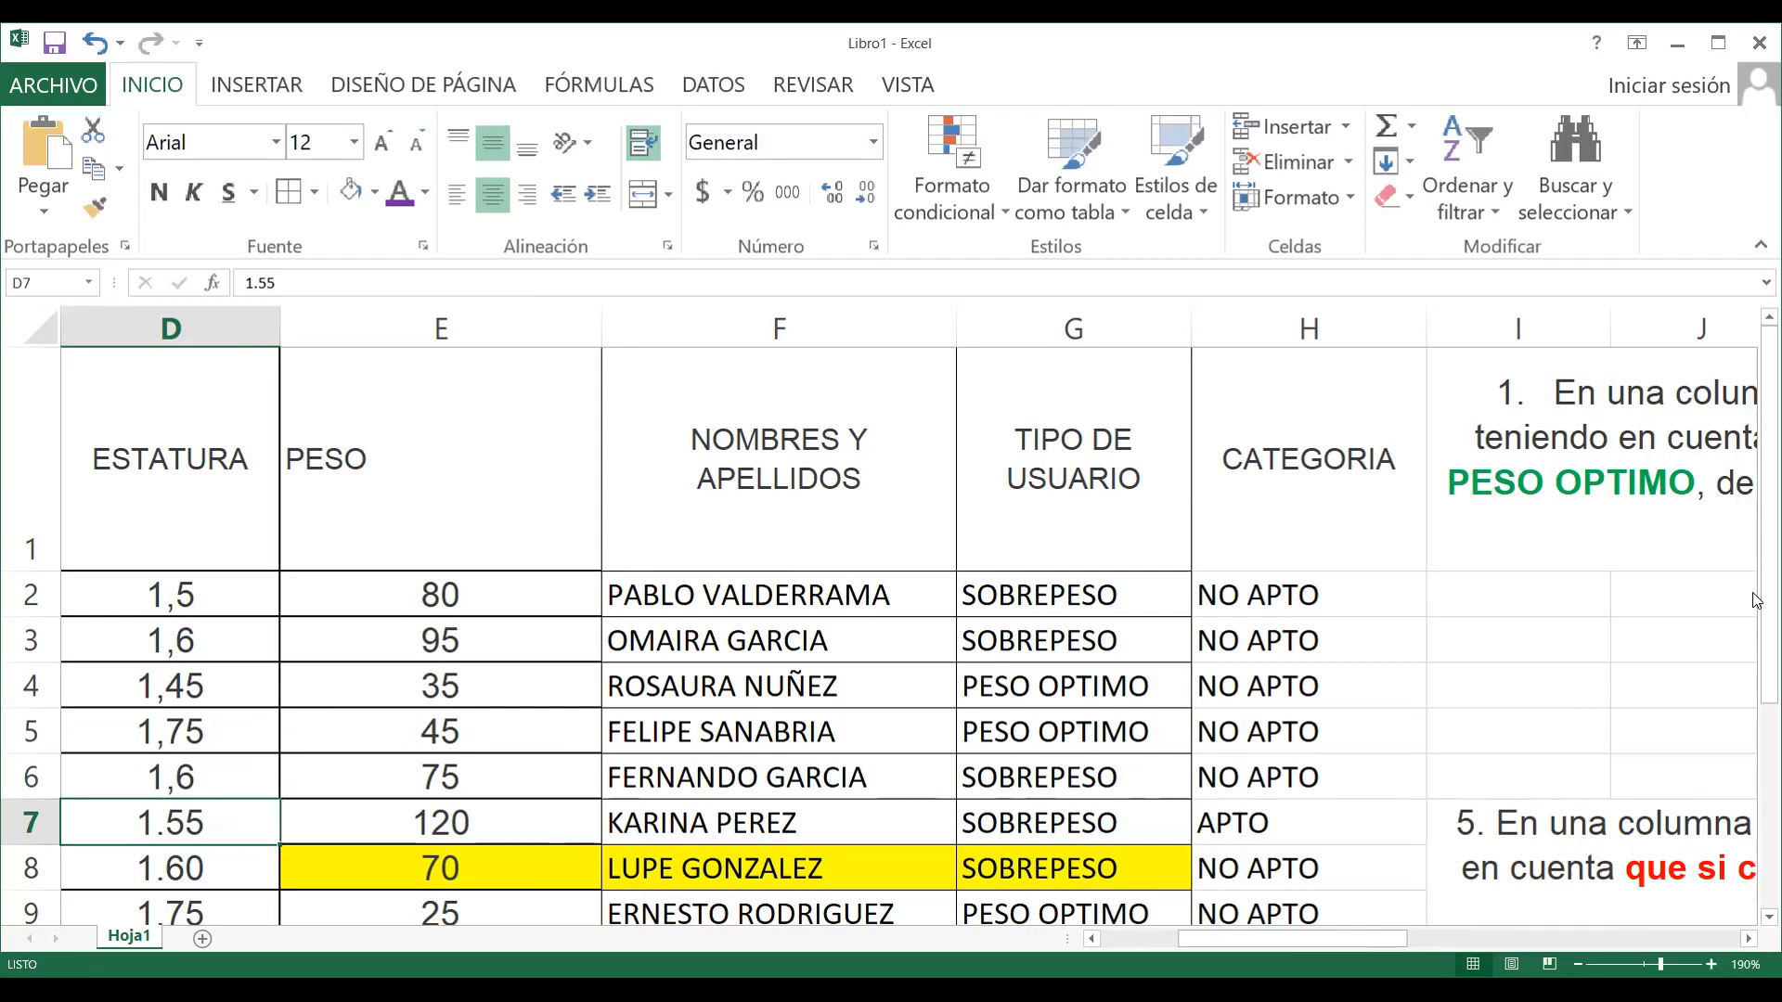
# Try to add a trailing zero to the ESTATURA value in D6 by editing it to 1,60
pyautogui.moveTo(1759, 623); pyautogui.dragTo(1768, 683)
pyautogui.click(201, 507)
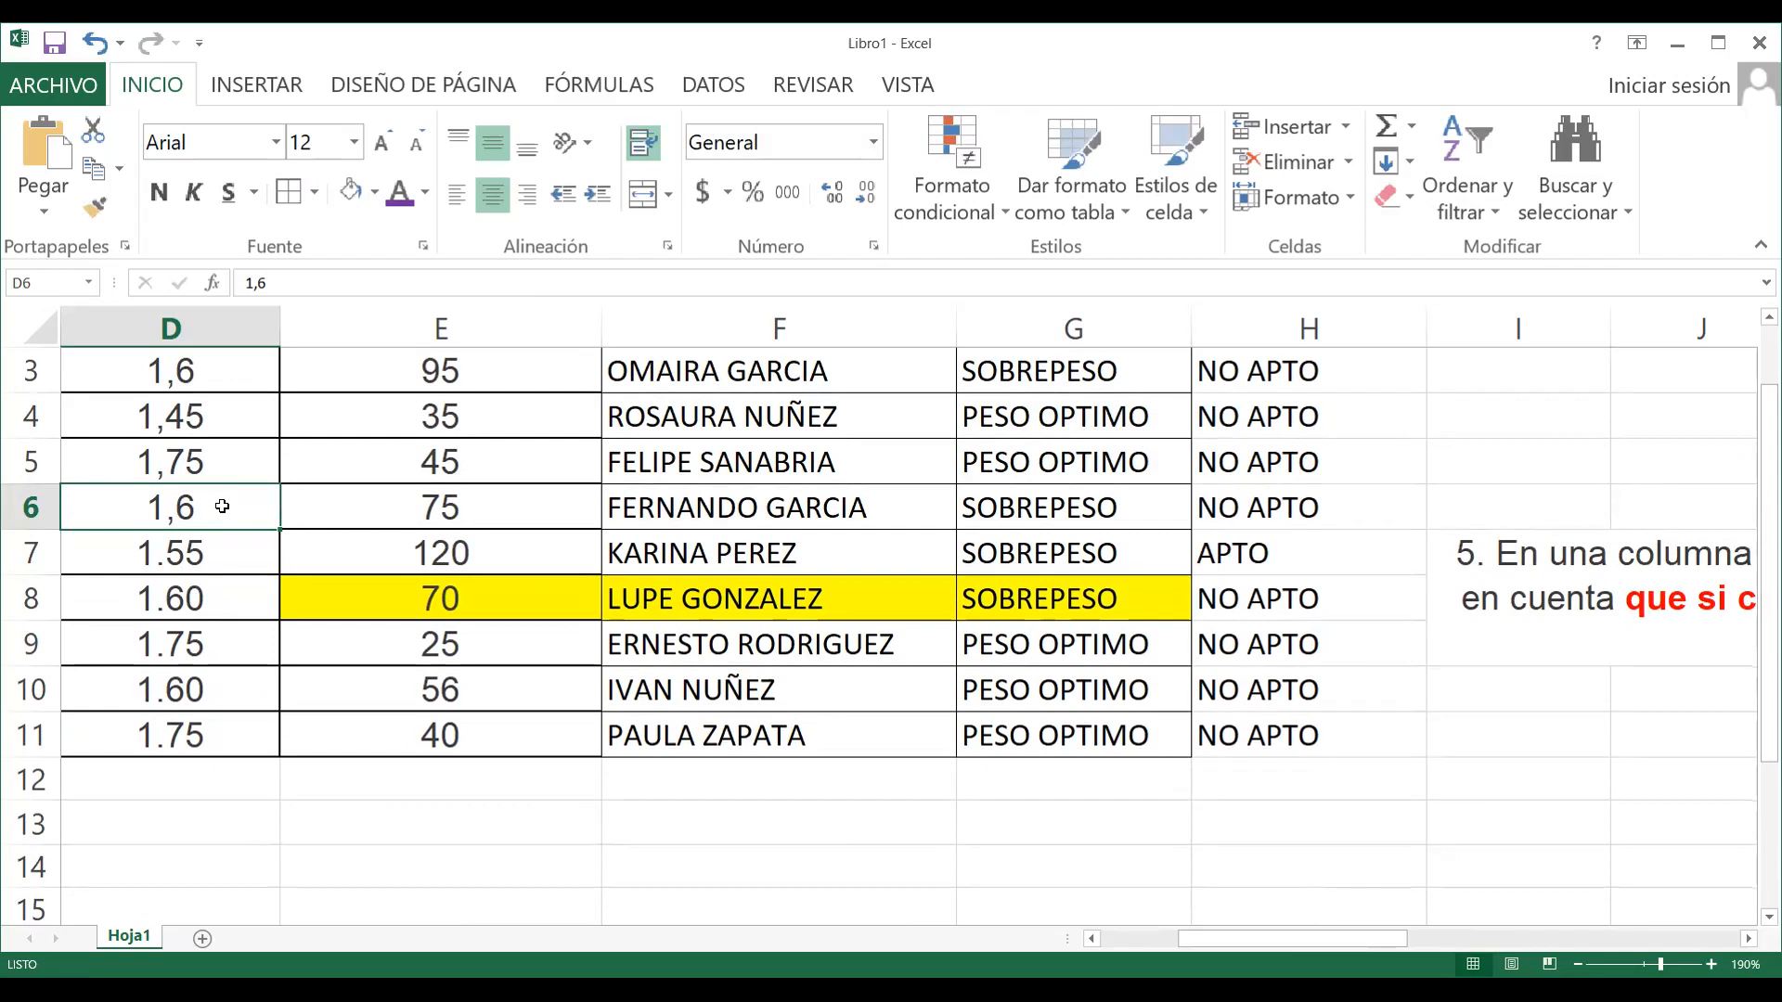
pyautogui.click(280, 285)
pyautogui.write('0')
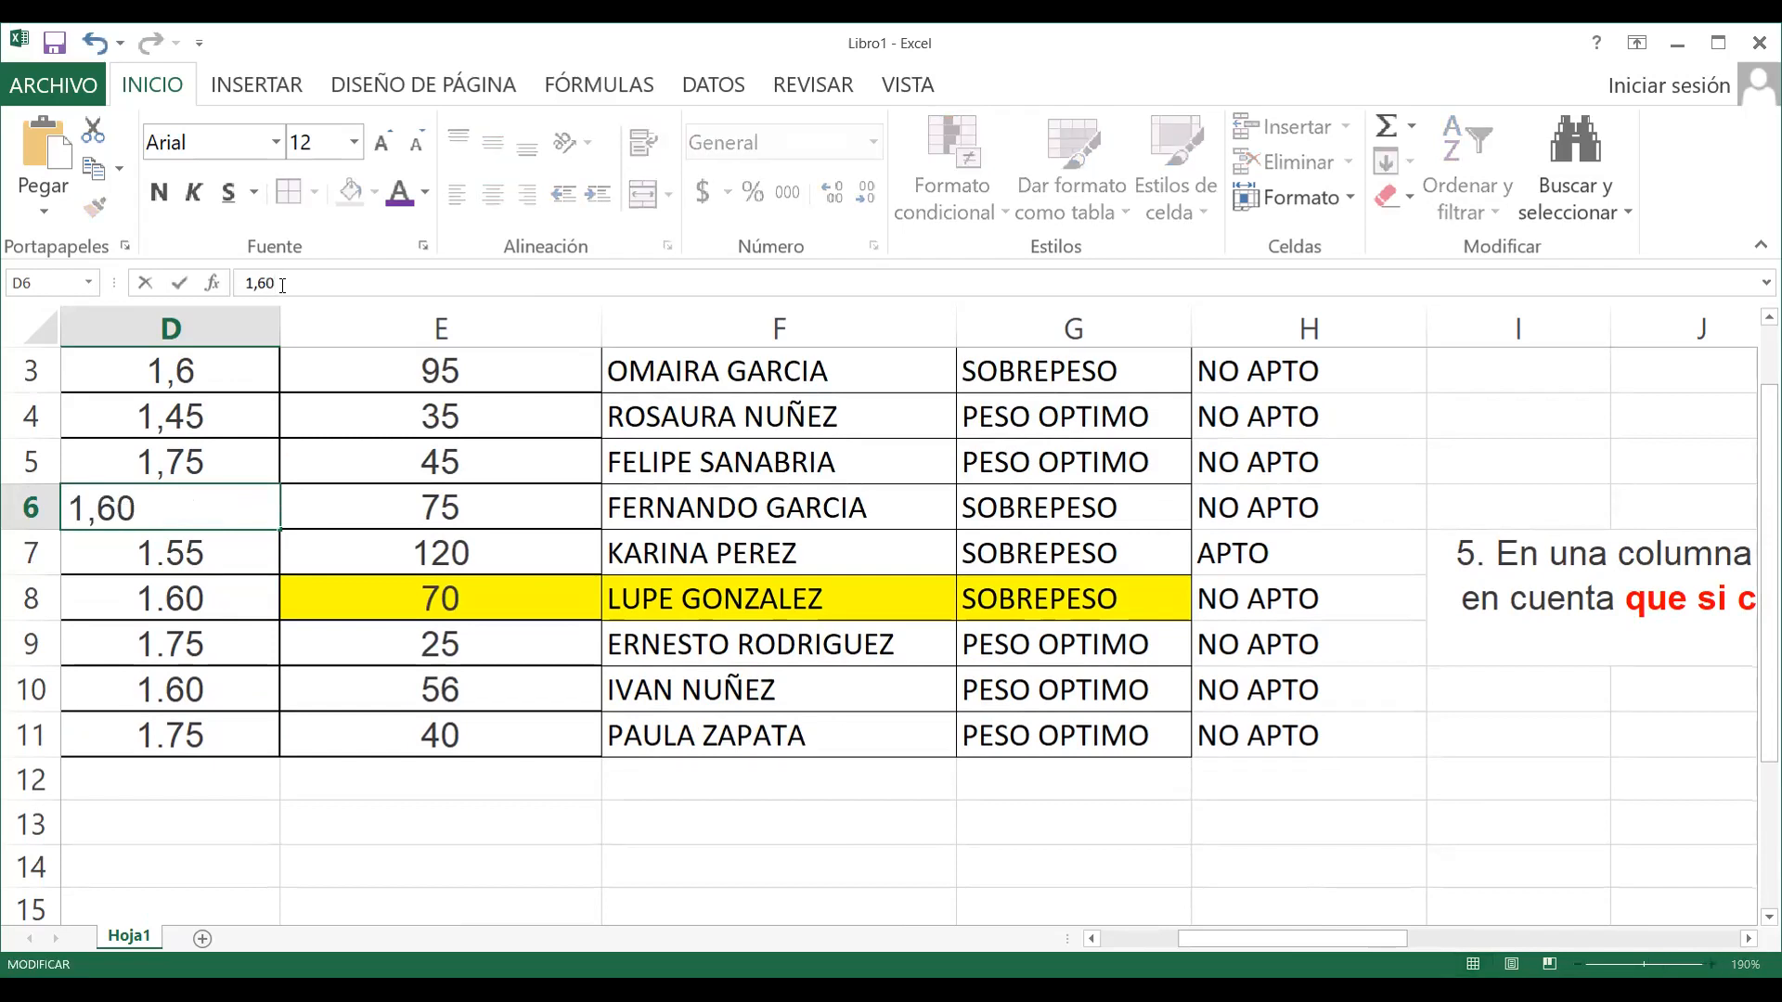
pyautogui.press('Return')
# Format the ESTATURA cell D6 as Número with 2 decimal places
pyautogui.click(220, 504)
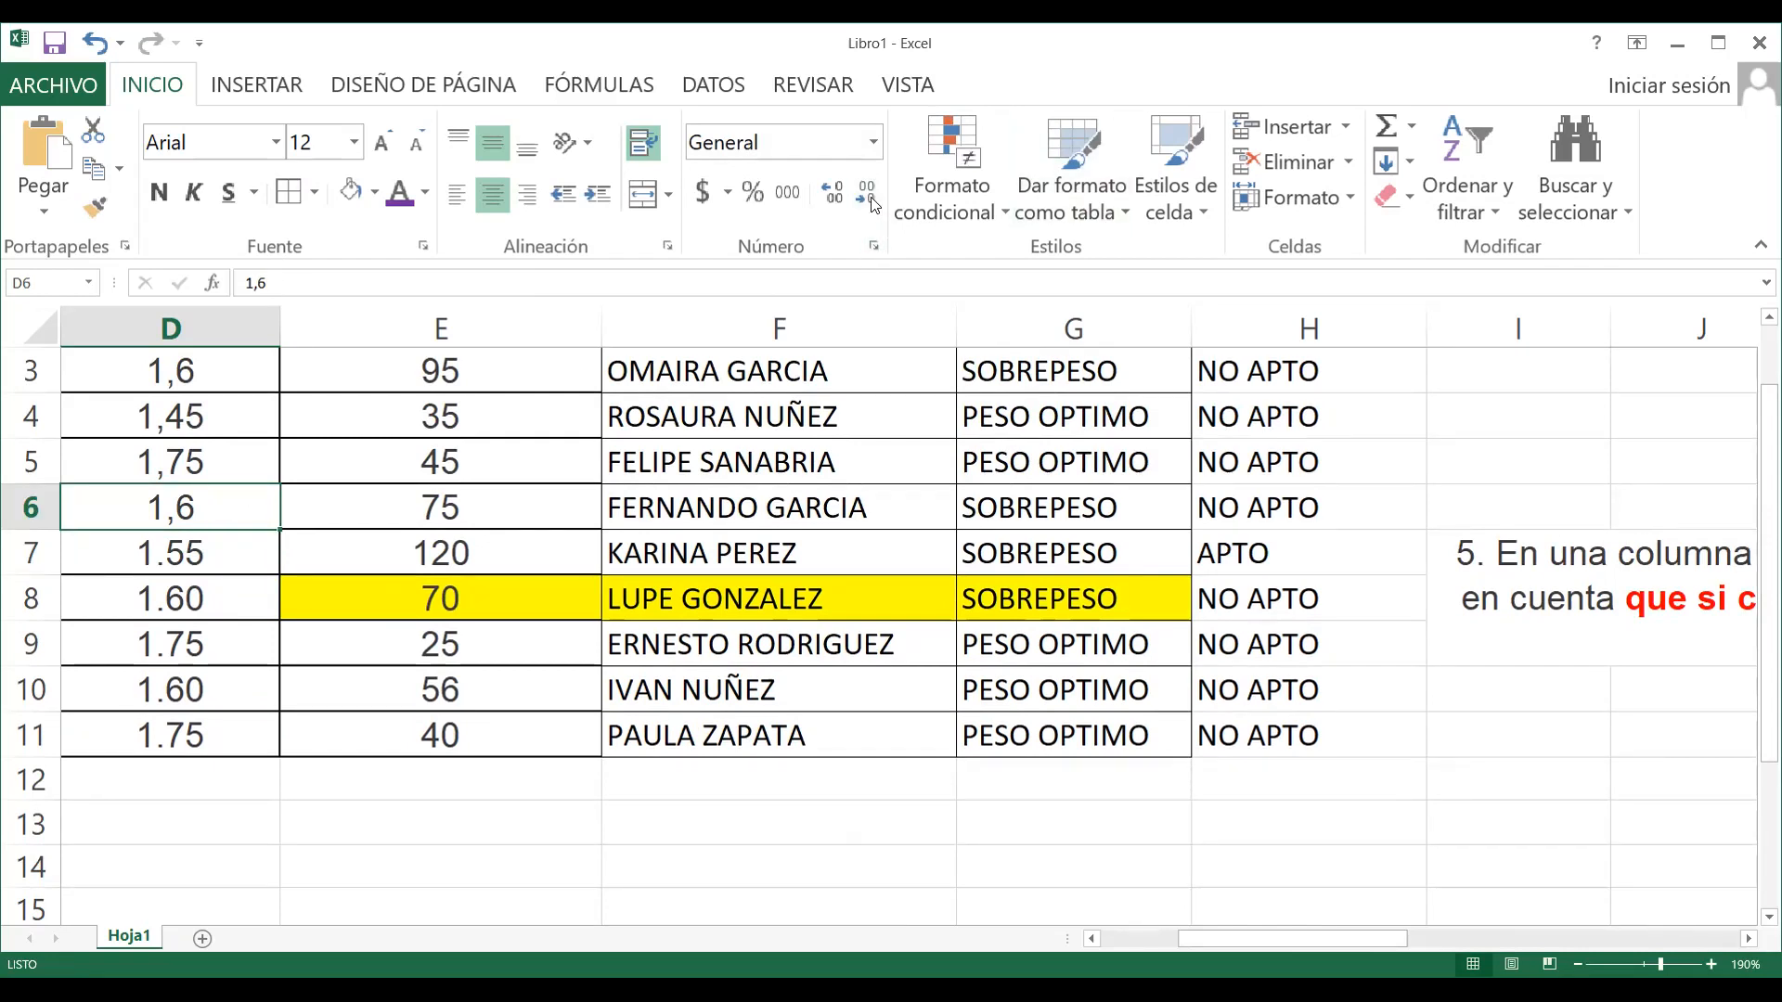
pyautogui.click(830, 197)
pyautogui.click(830, 197)
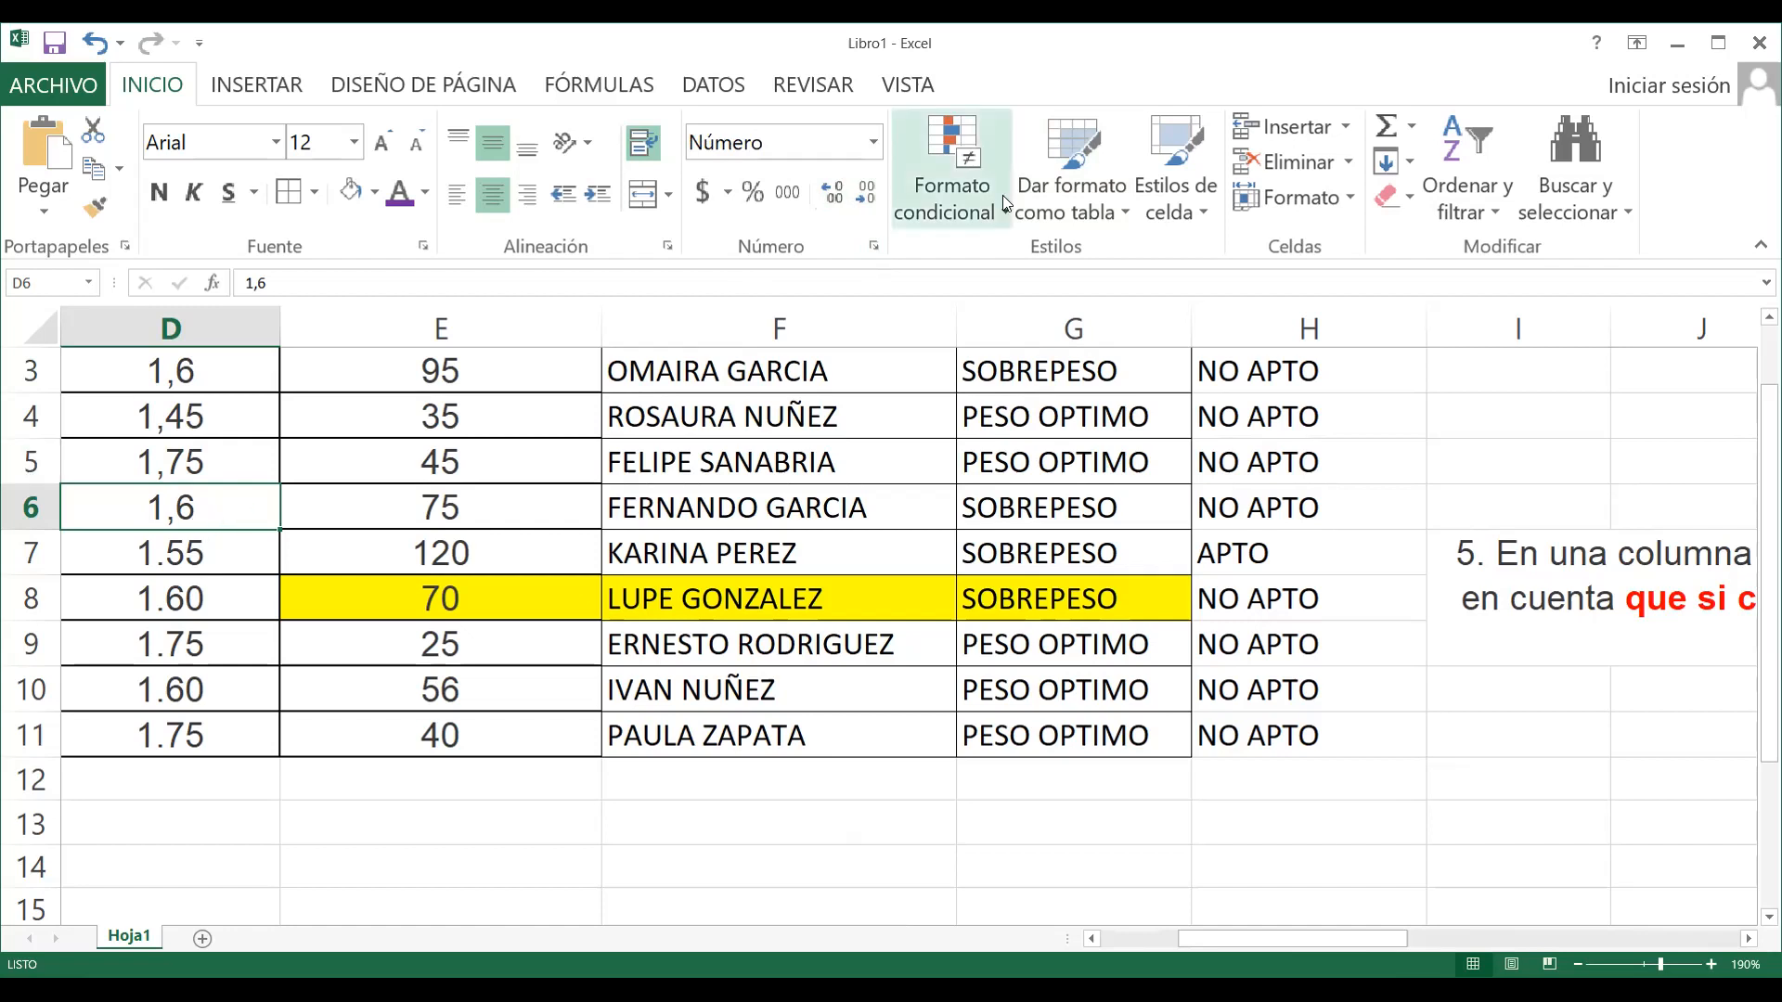
pyautogui.click(874, 245)
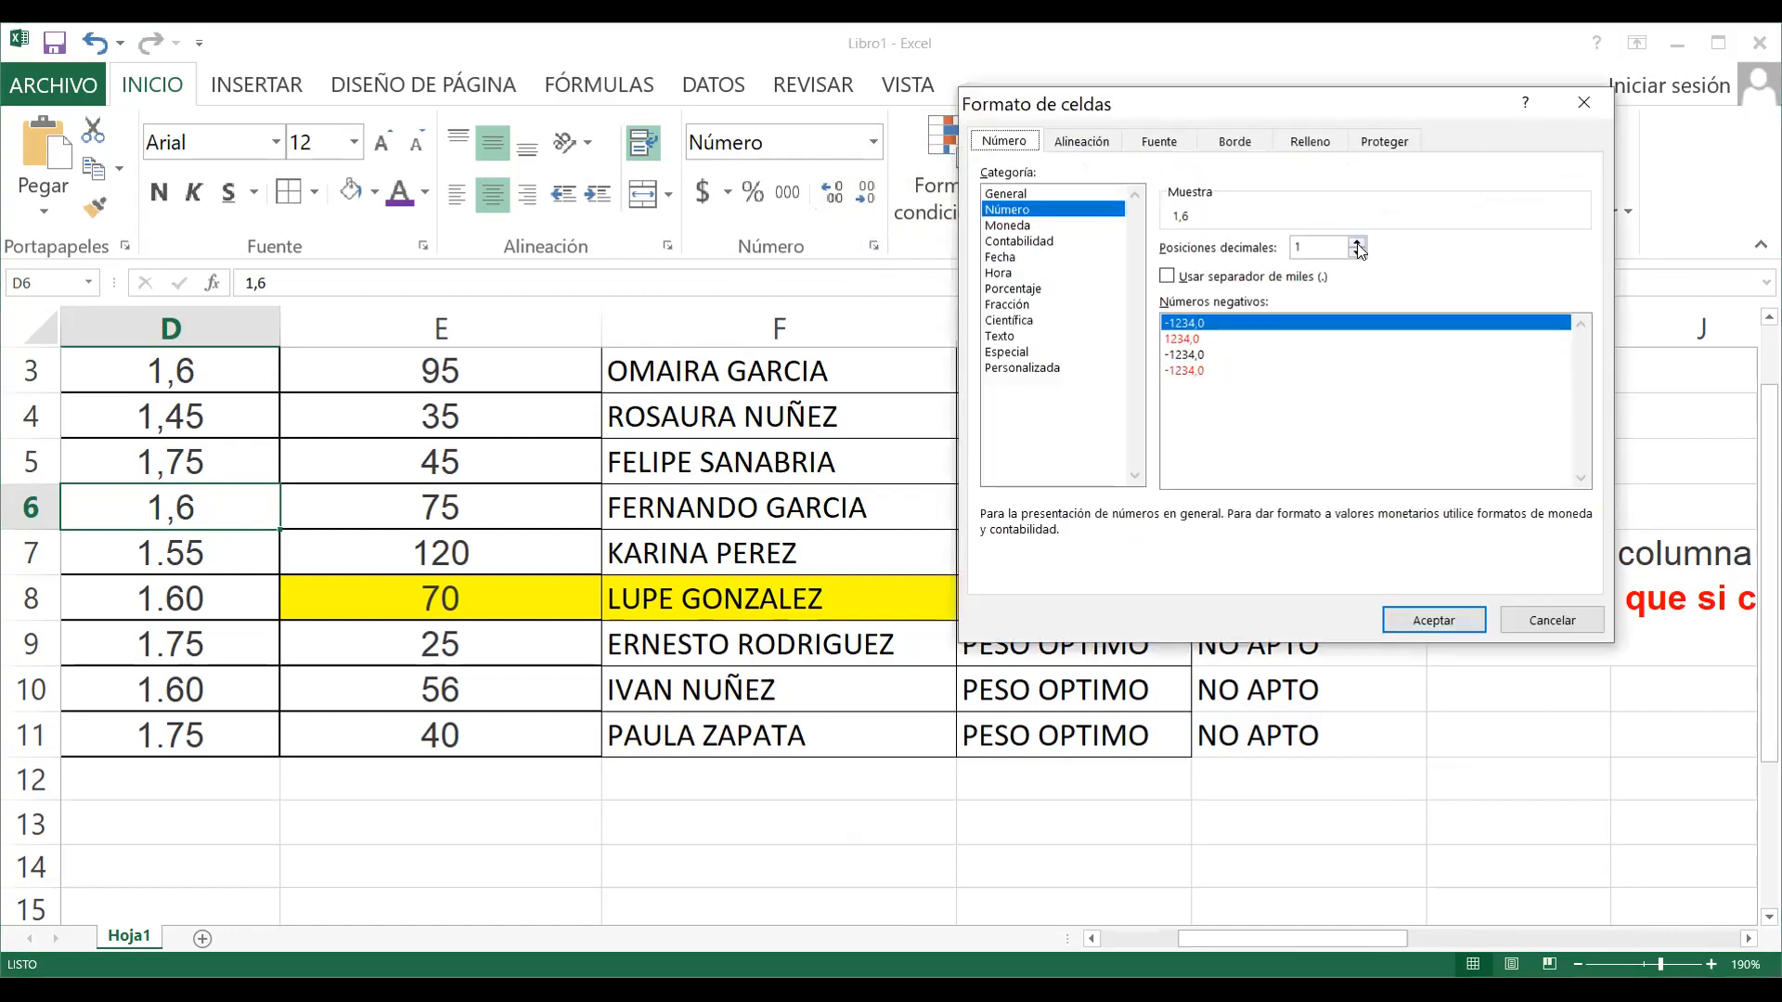
pyautogui.click(1356, 241)
pyautogui.click(1454, 619)
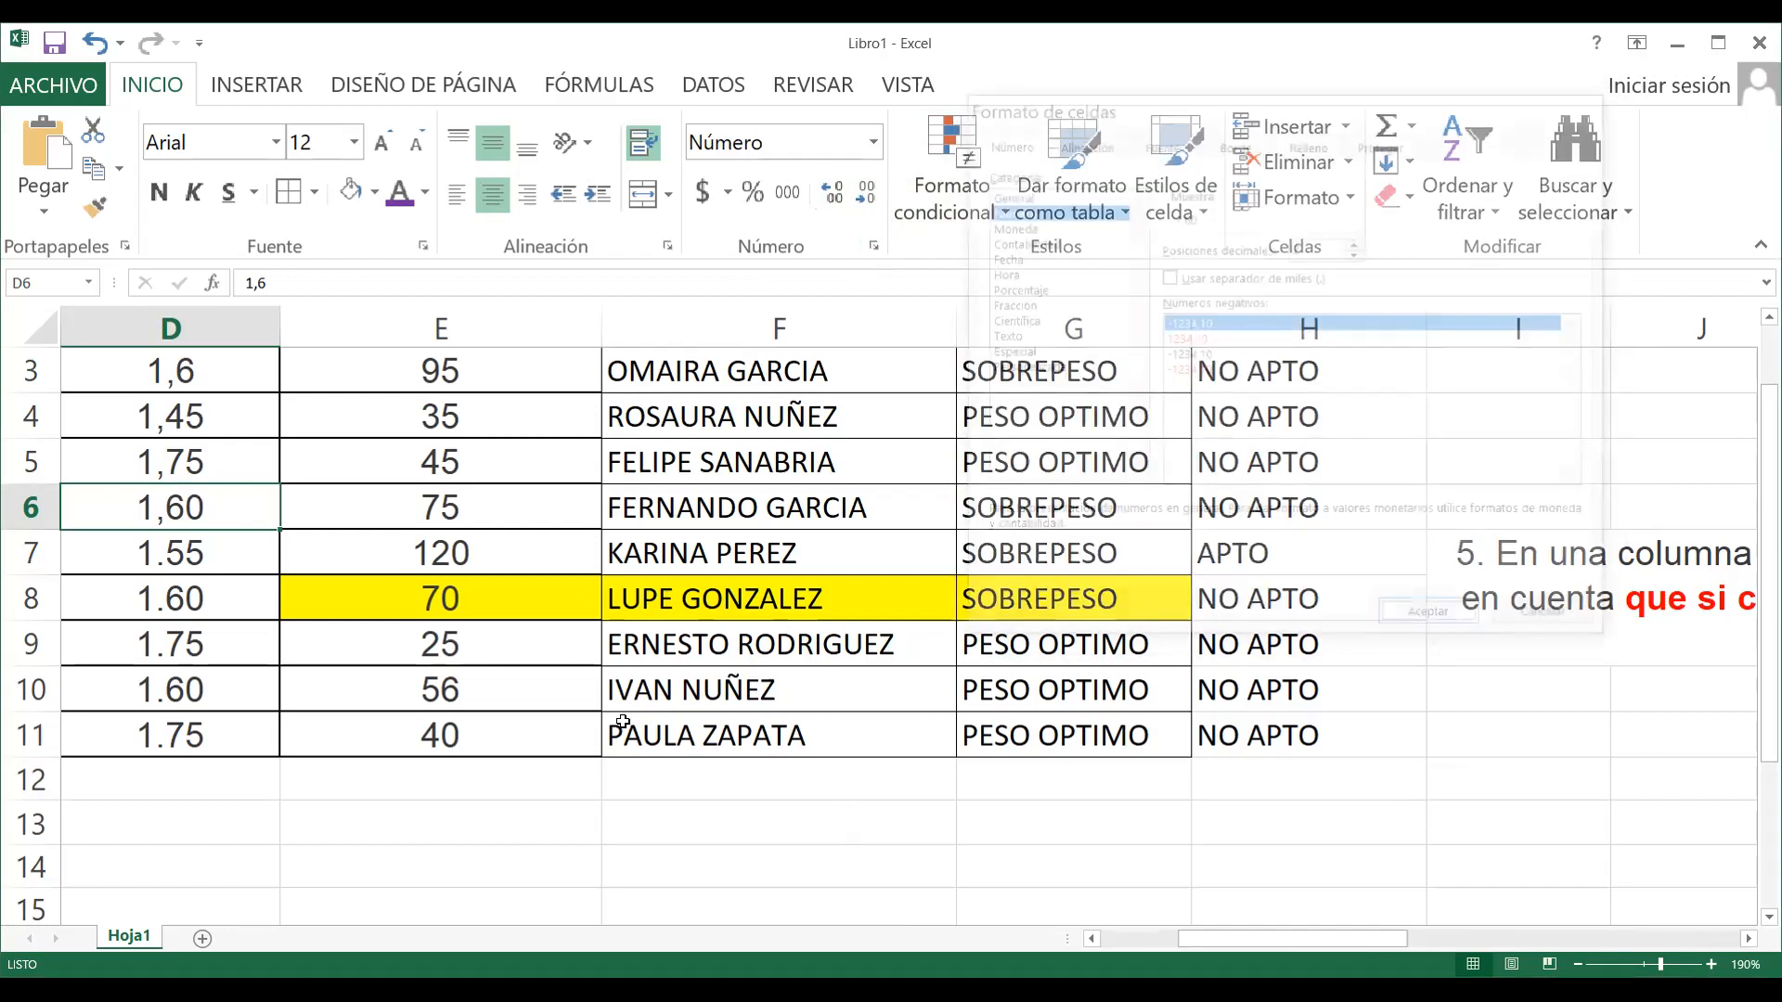
pyautogui.click(1353, 517)
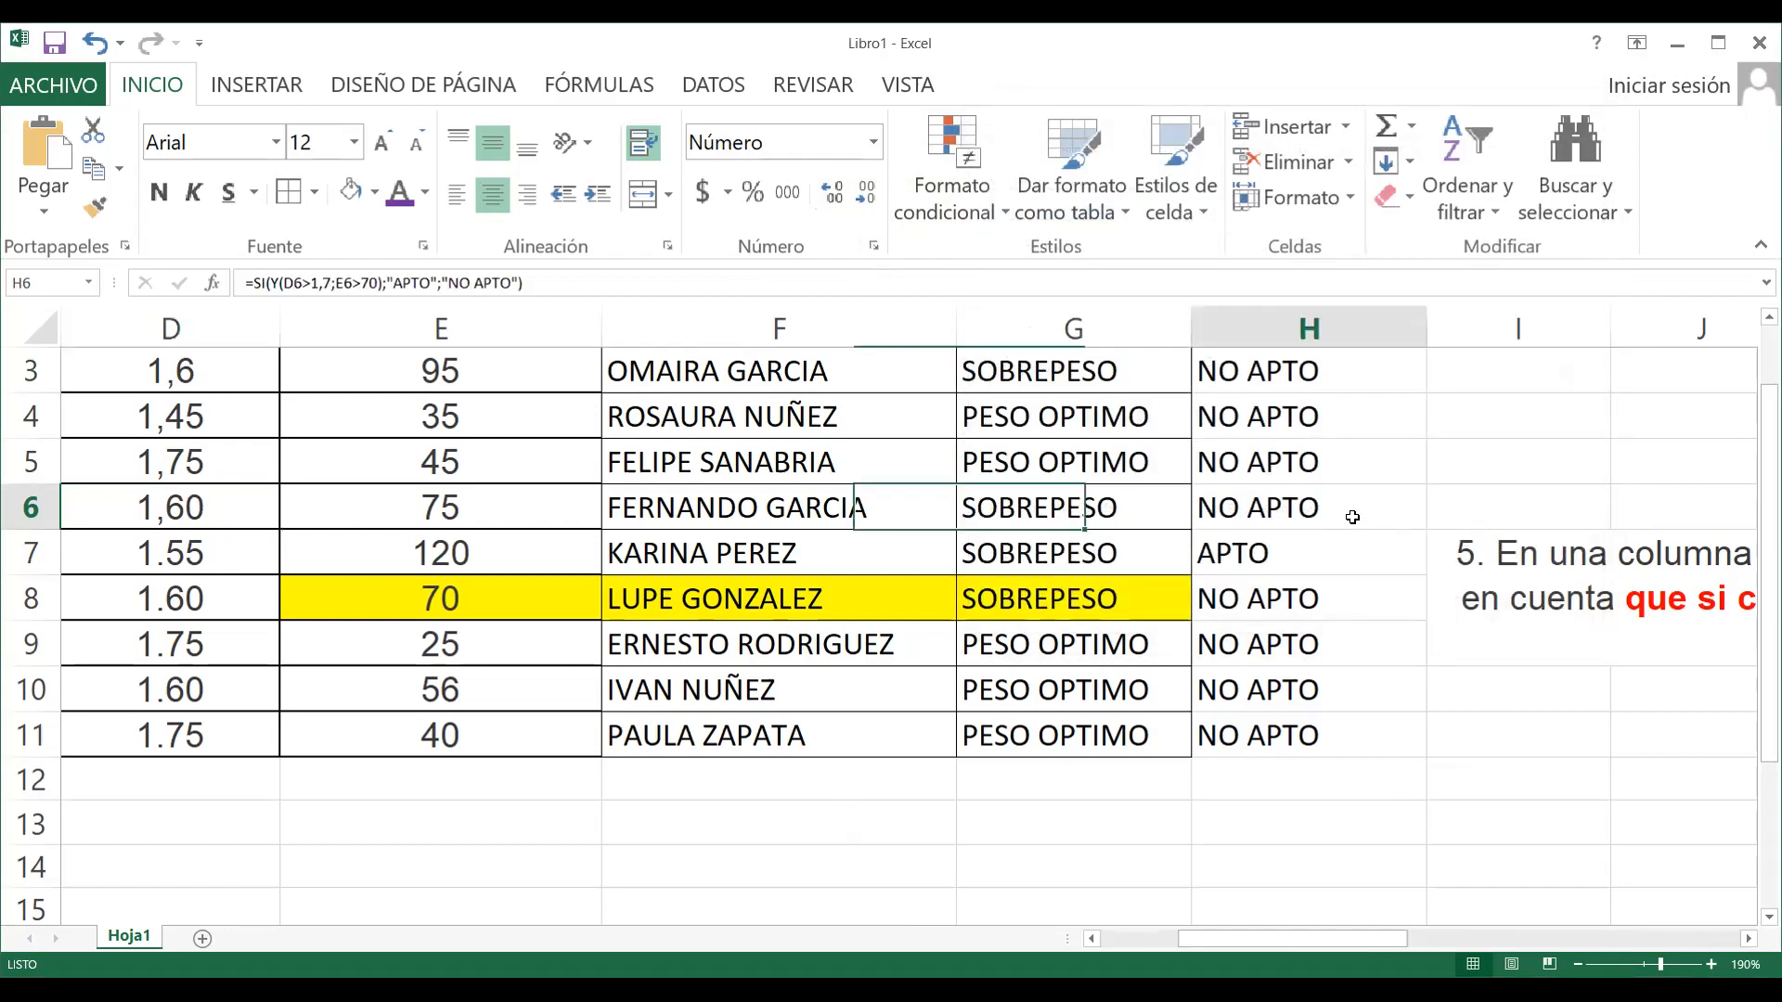
# Replace the ESTATURA values in D7 and D8 with 1,55 and 1,60, using decimal commas
pyautogui.click(189, 555)
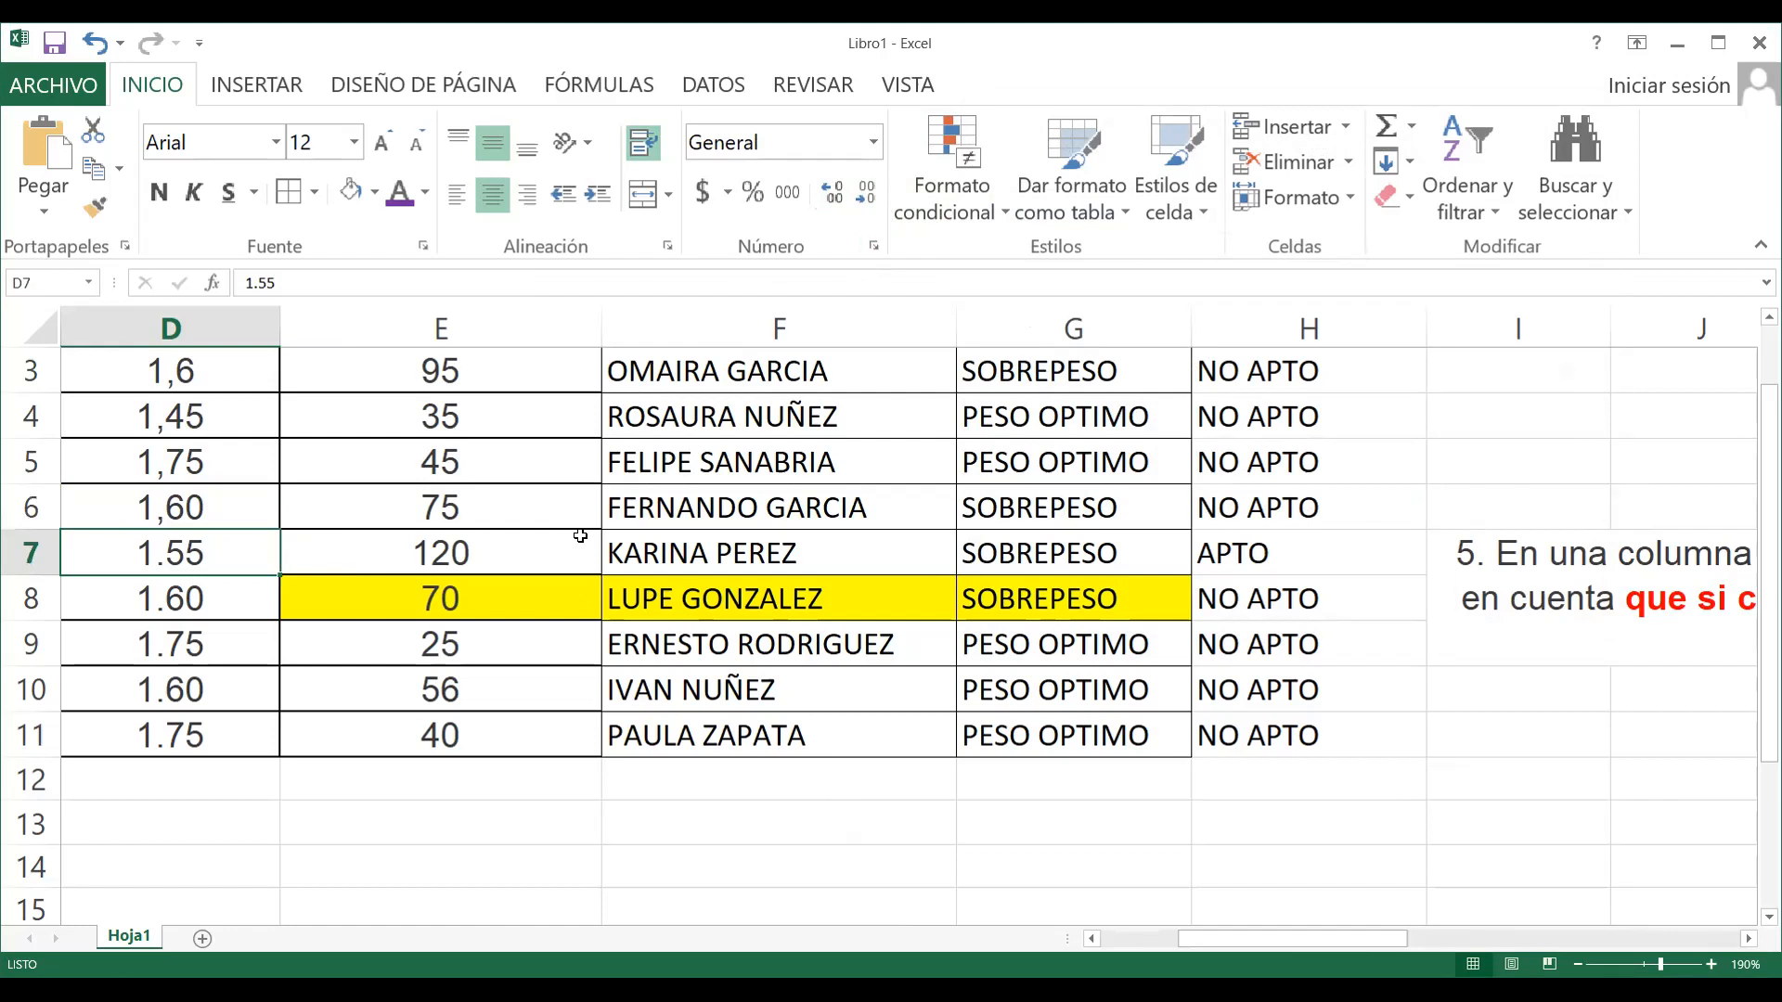
pyautogui.write('1,55')
pyautogui.press('Return')
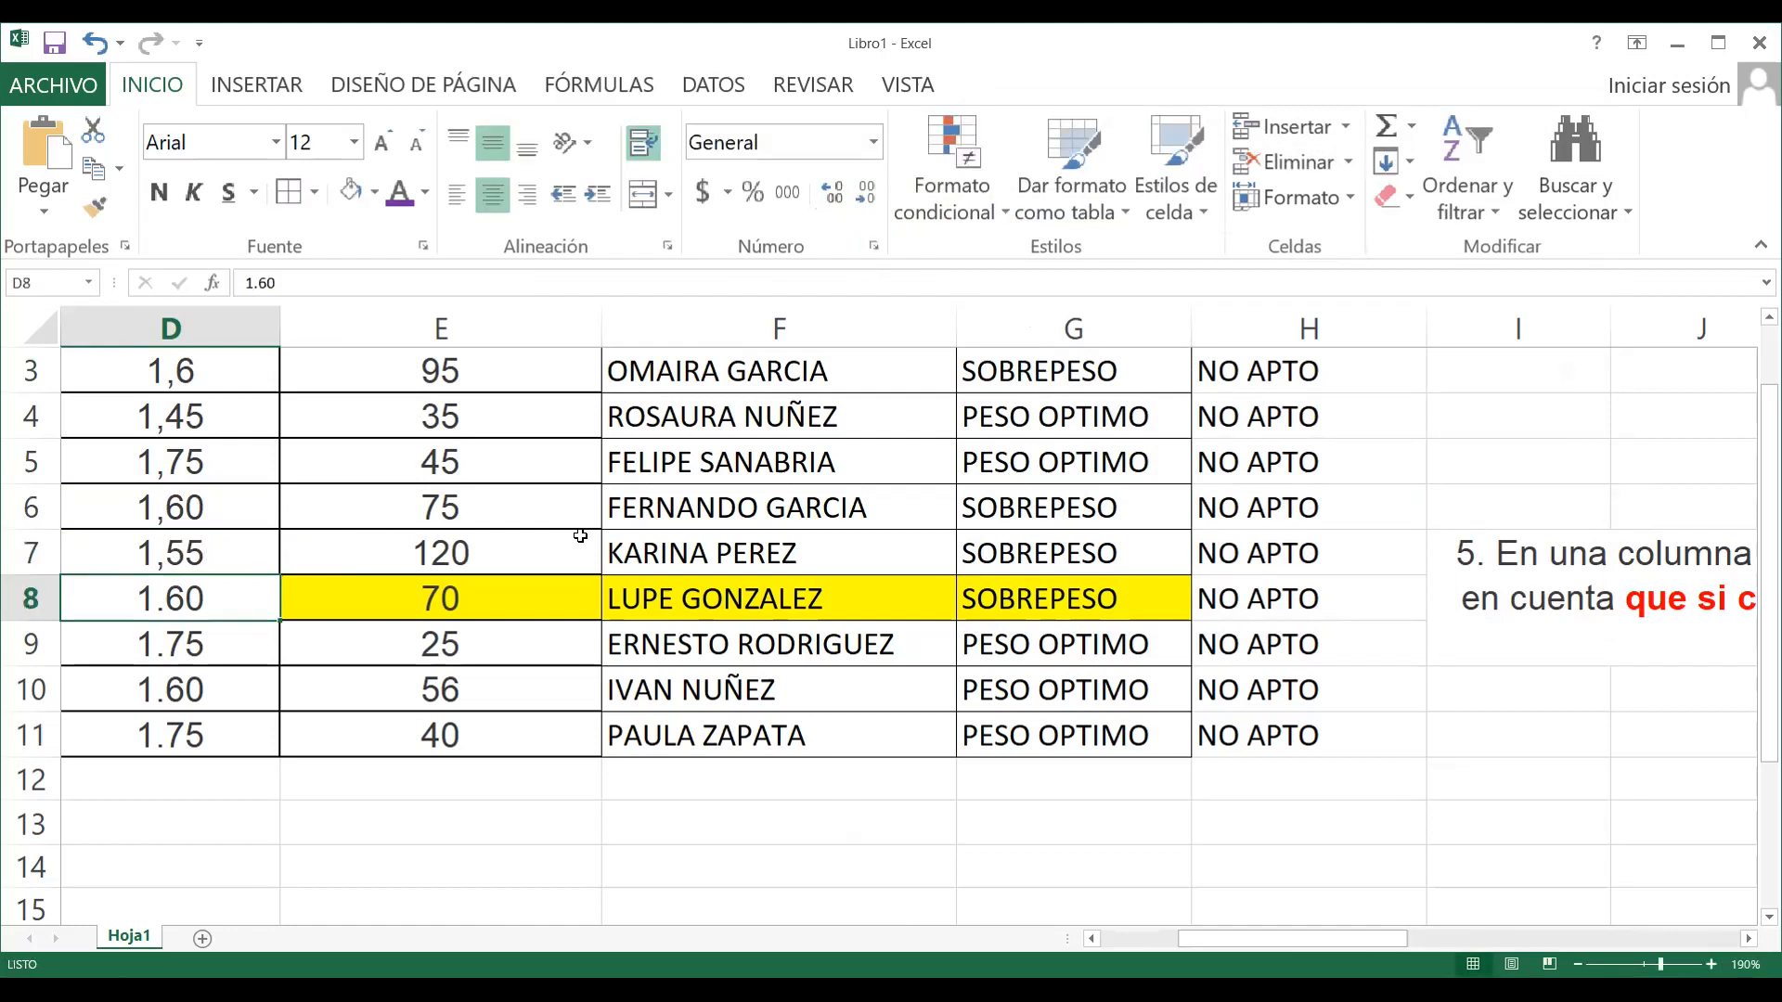
pyautogui.write('1,60')
pyautogui.press('Return')
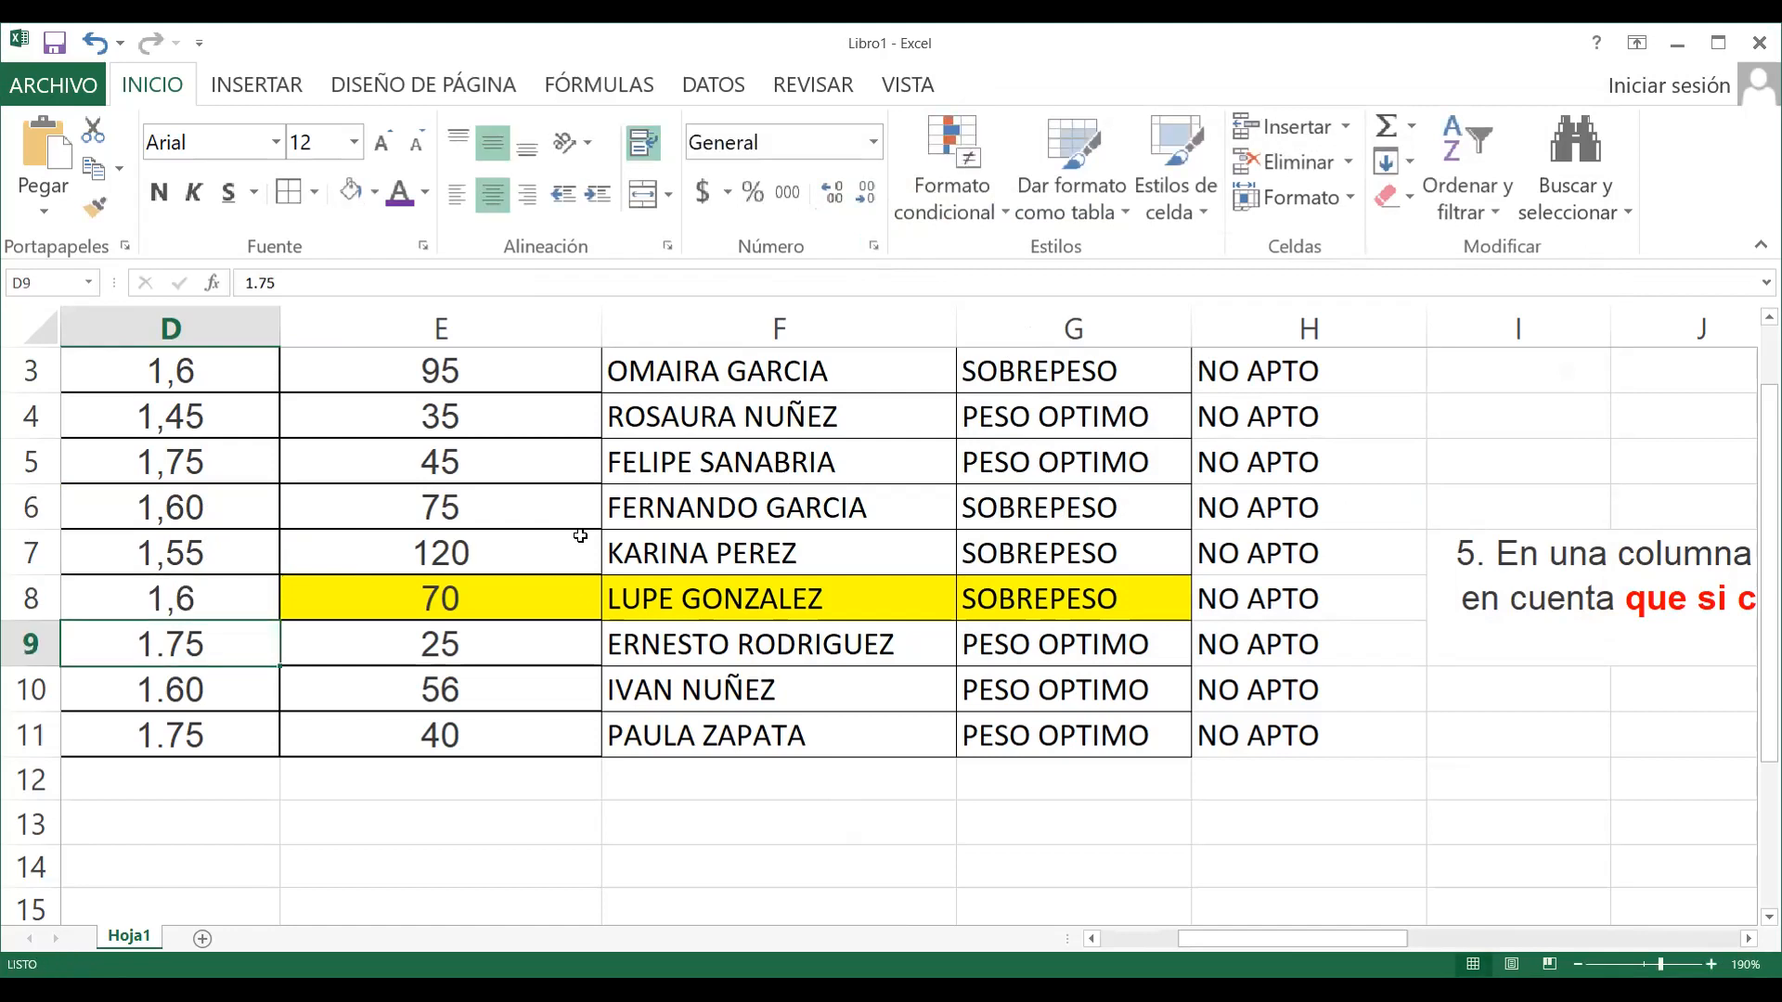
# Format the ESTATURA cell D8 with the Número category and two decimals
pyautogui.click(223, 595)
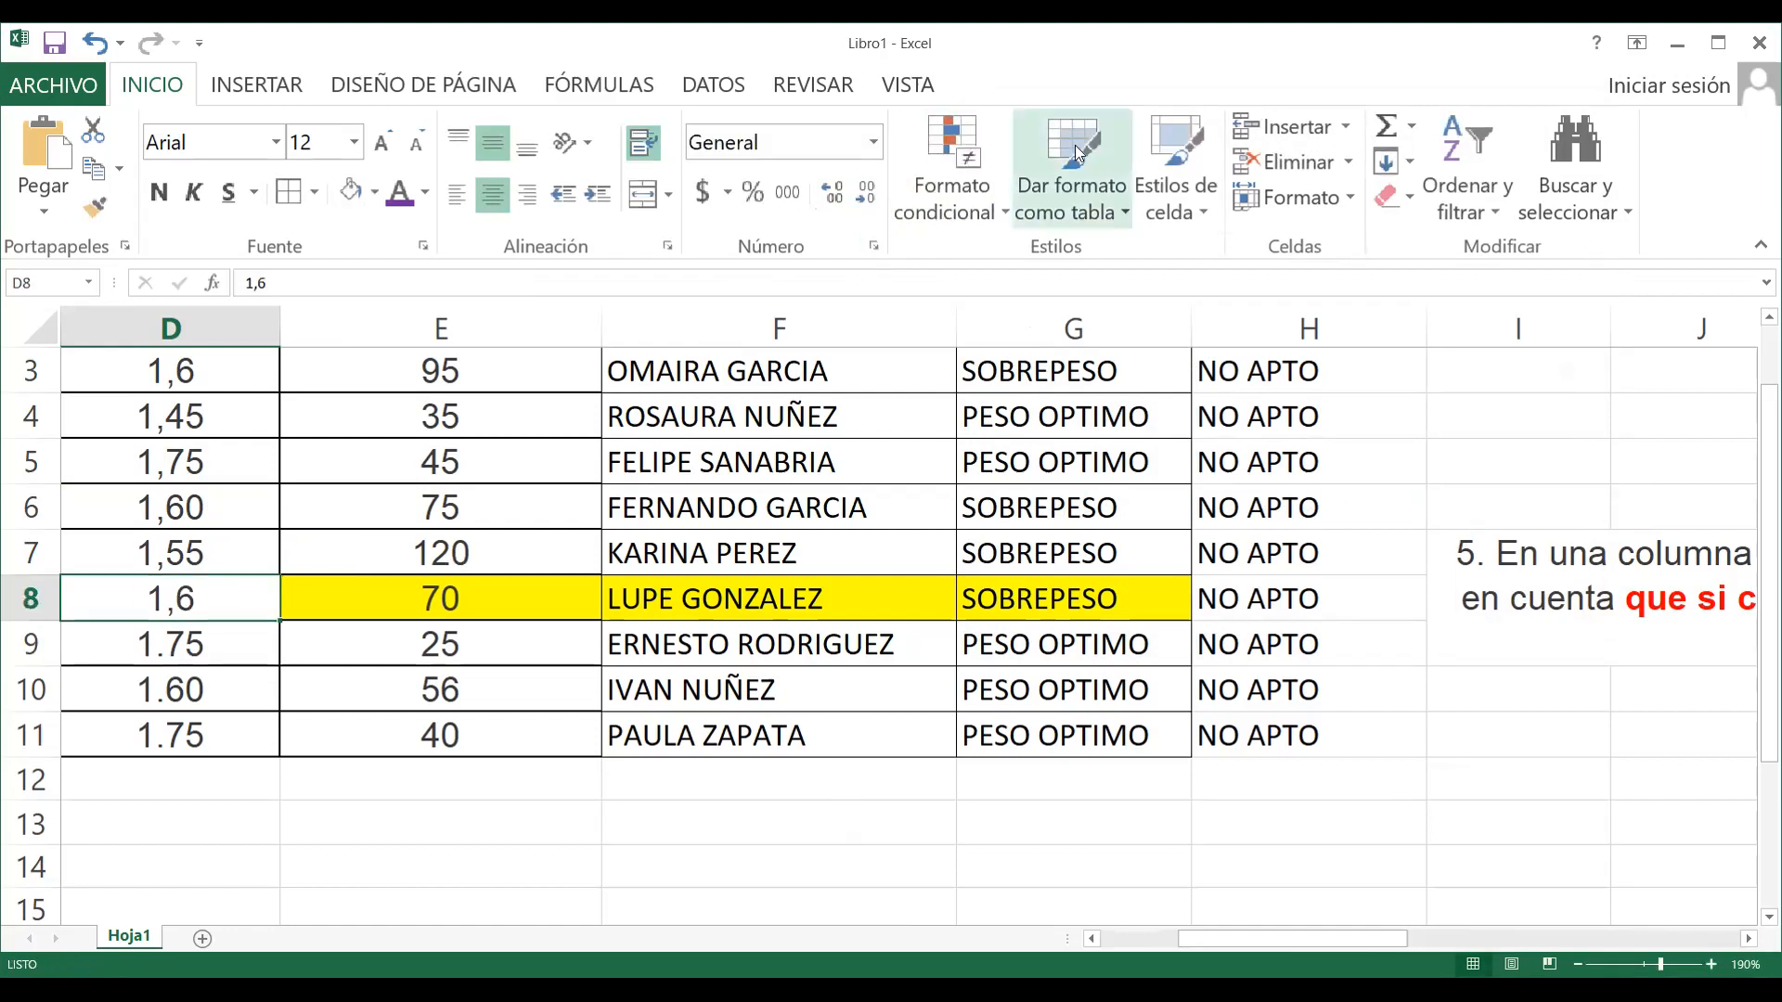
pyautogui.click(874, 246)
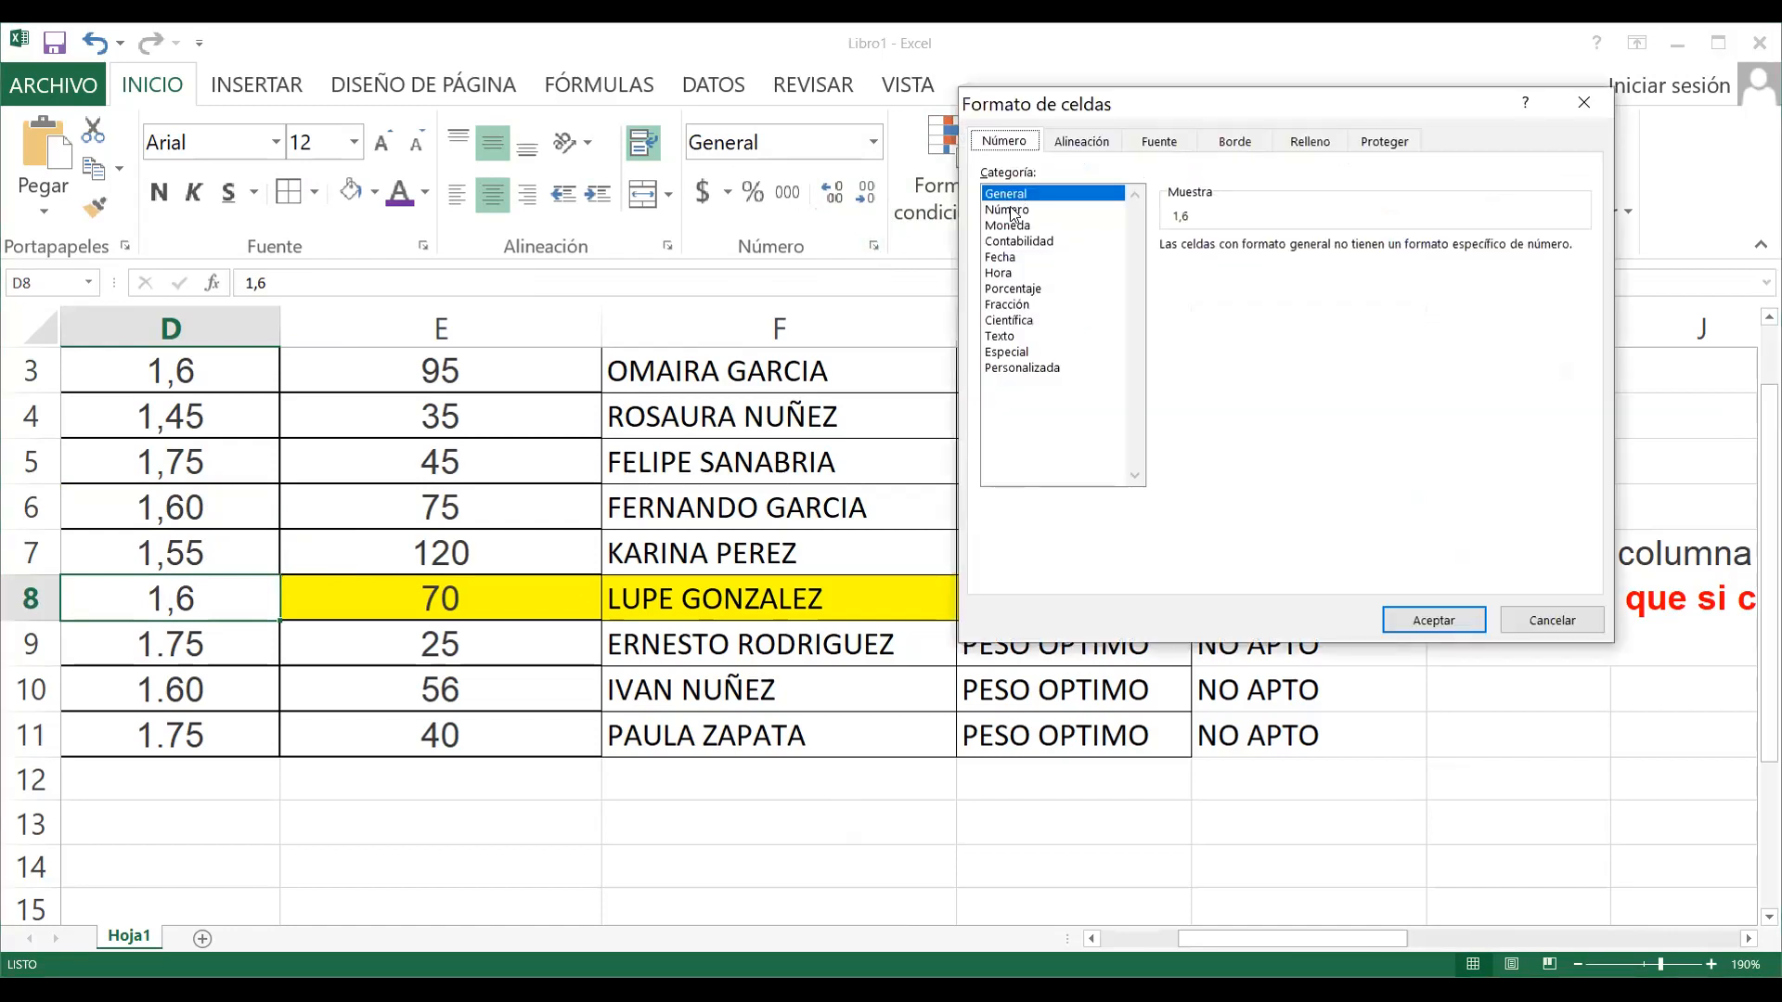
pyautogui.click(1012, 210)
pyautogui.click(1432, 618)
# Replace the ESTATURA values in D9, D10 and D11 with 1,75, 1,60 and 1,7, using decimal commas
pyautogui.click(257, 632)
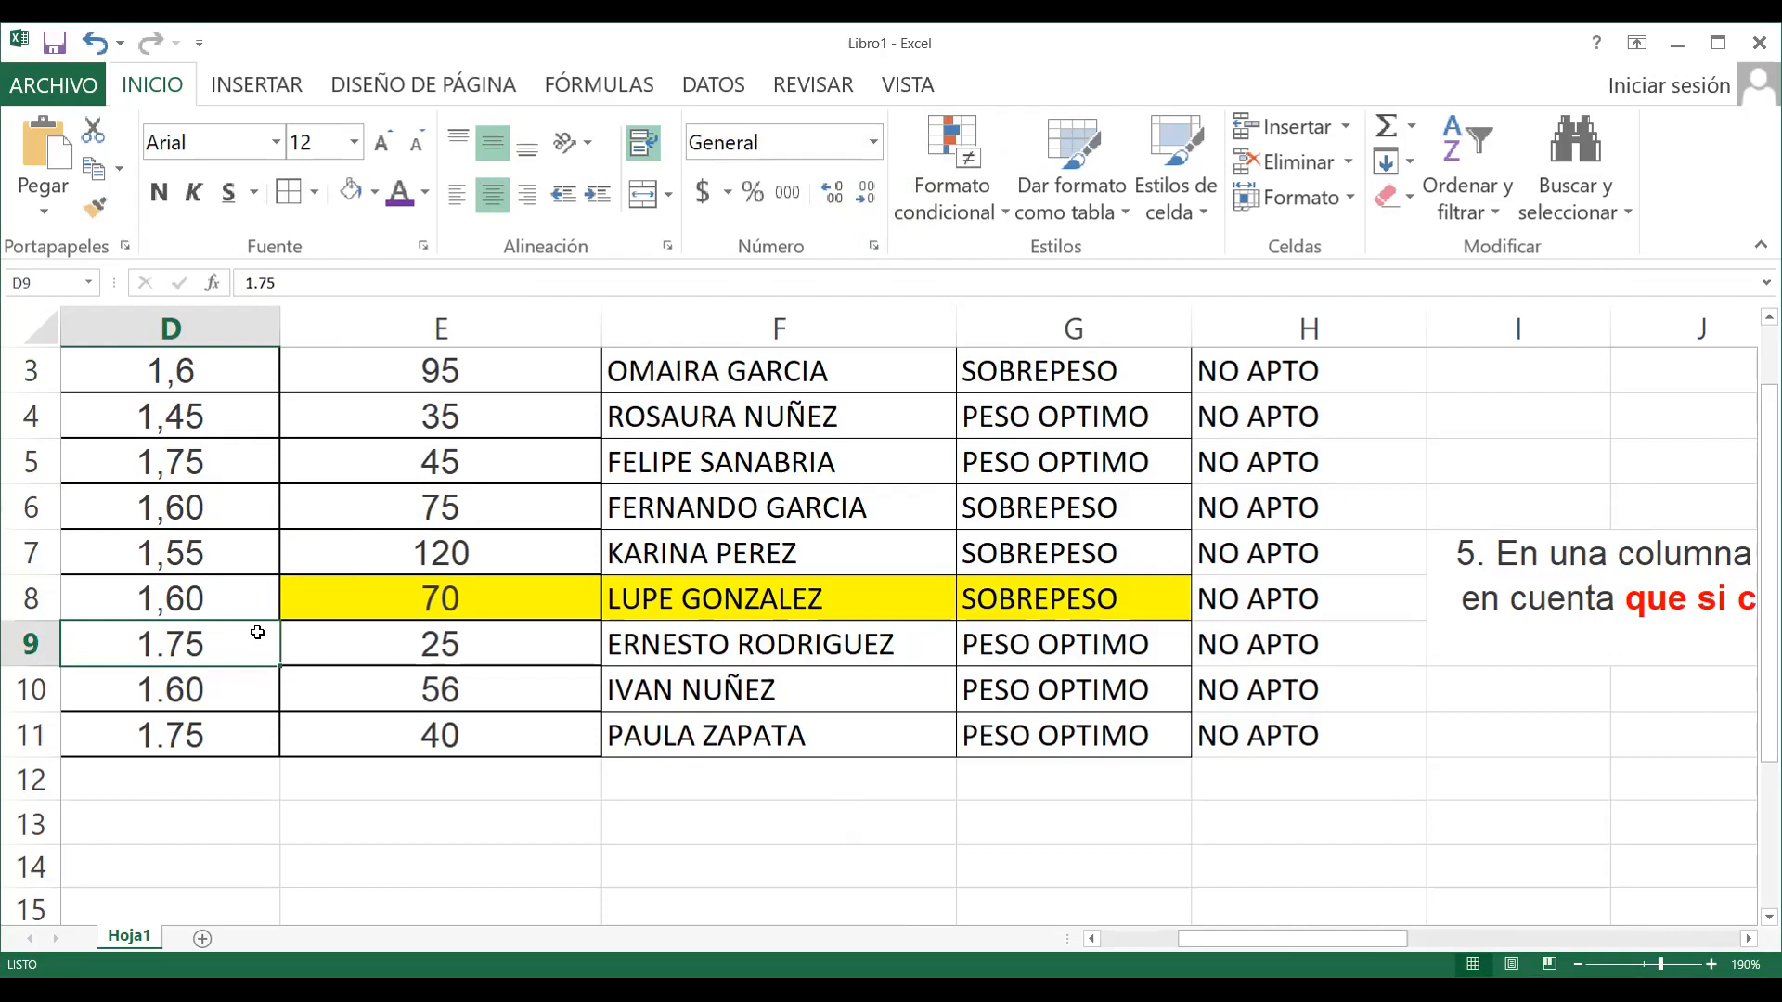
pyautogui.write('1,75')
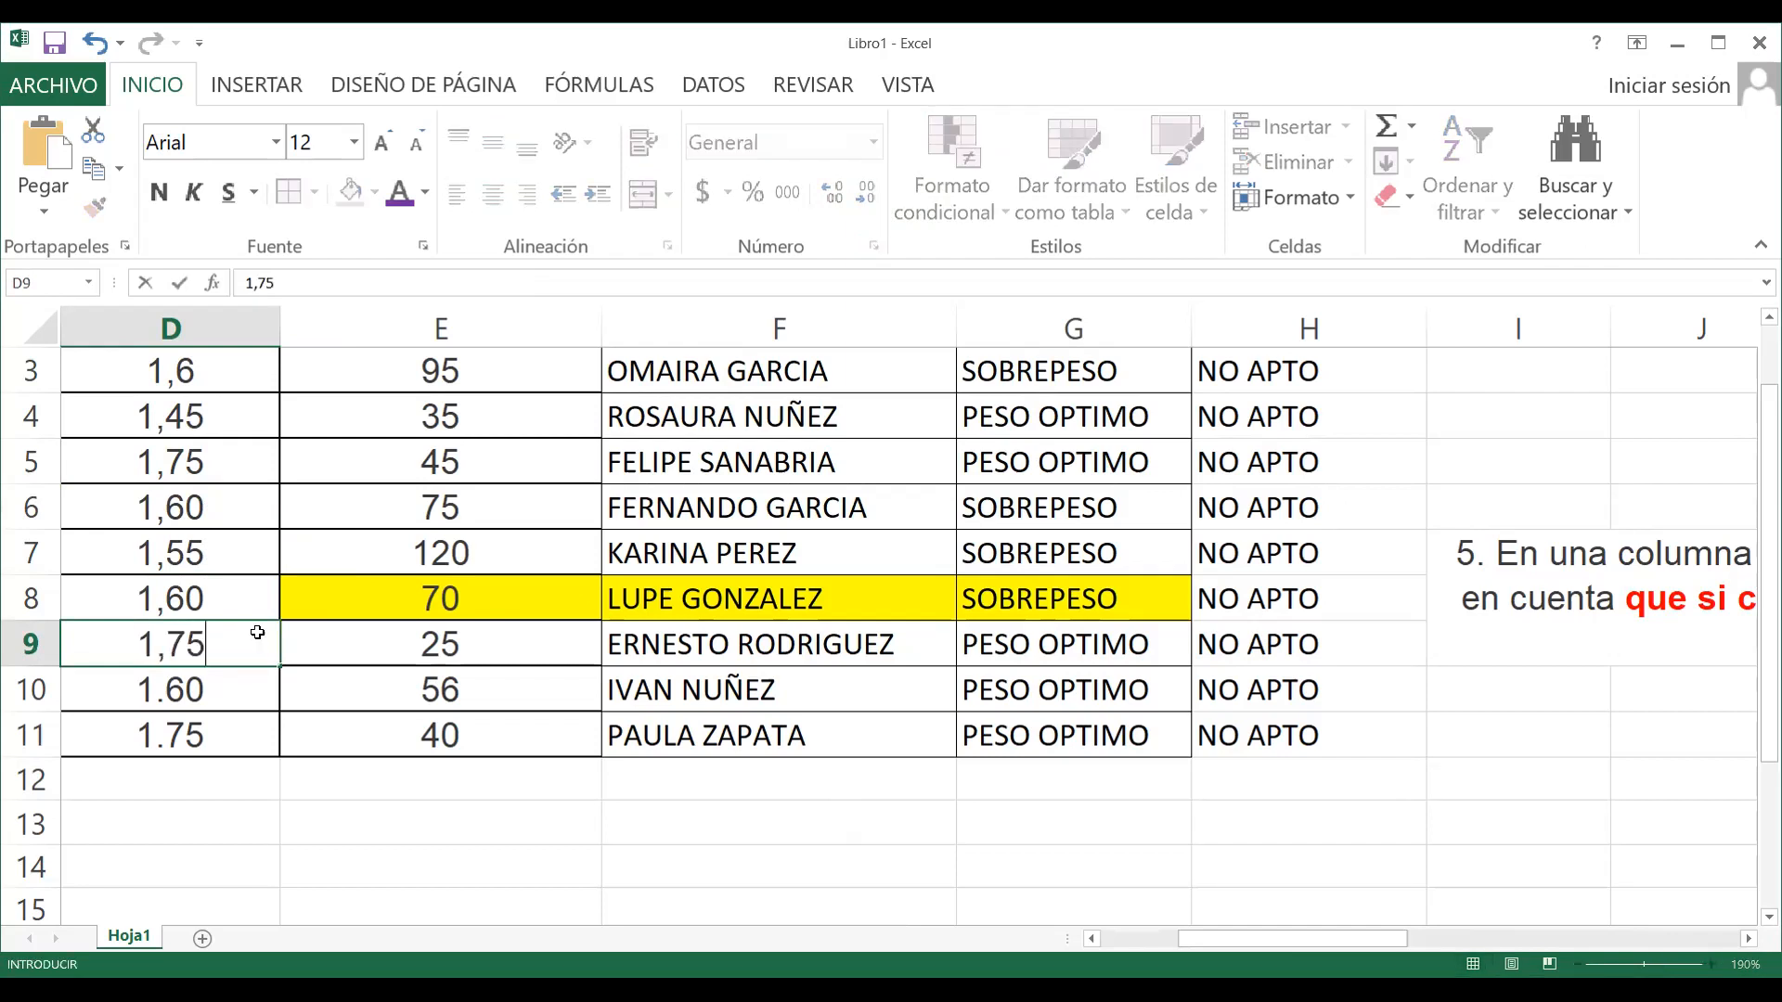
pyautogui.press('Return')
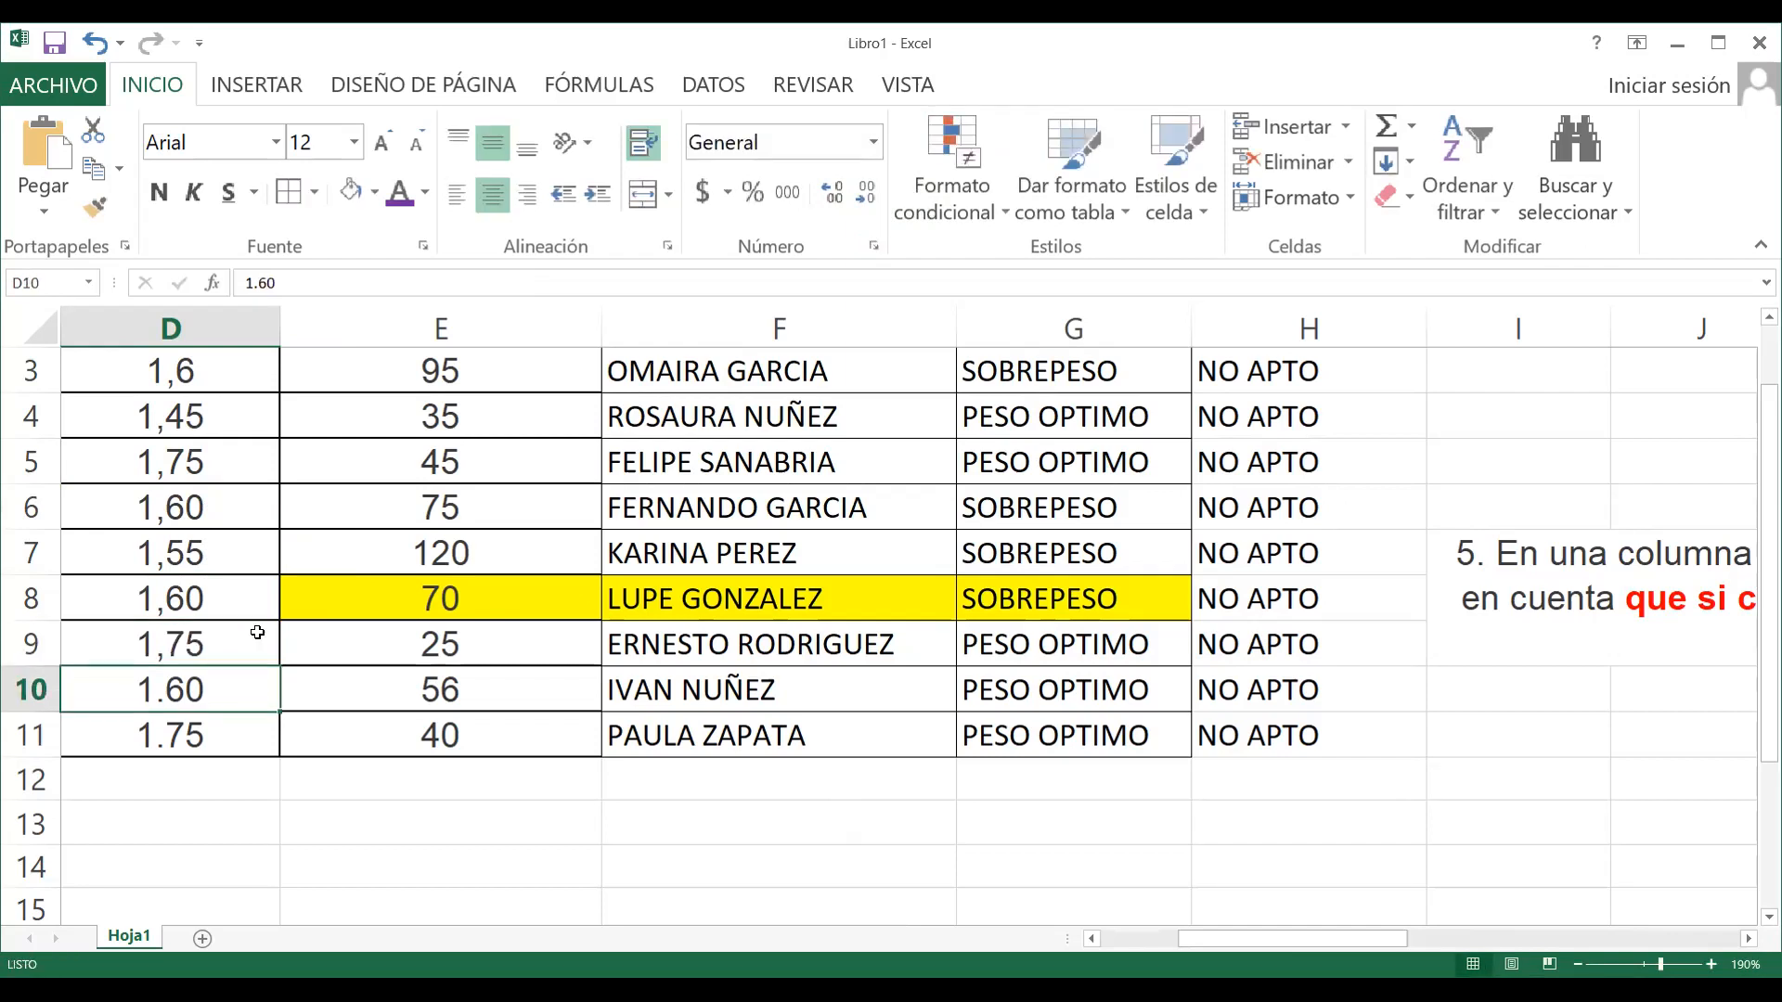
pyautogui.write('1,60')
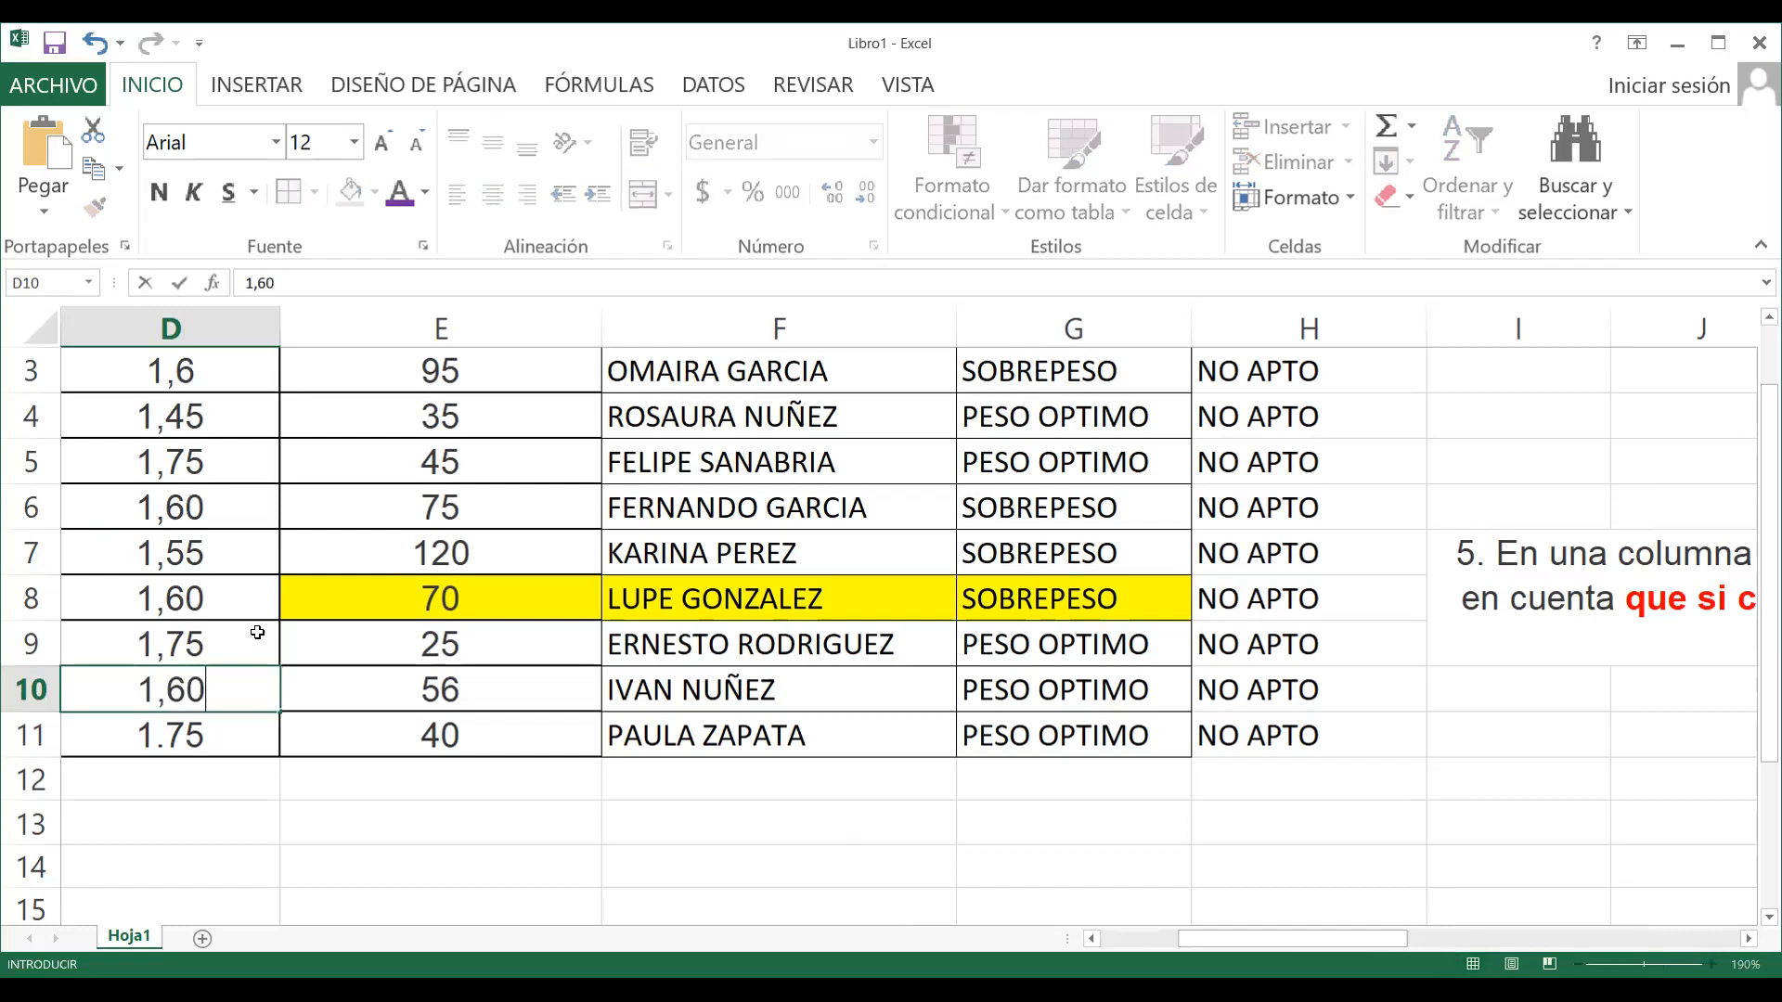
pyautogui.click(251, 732)
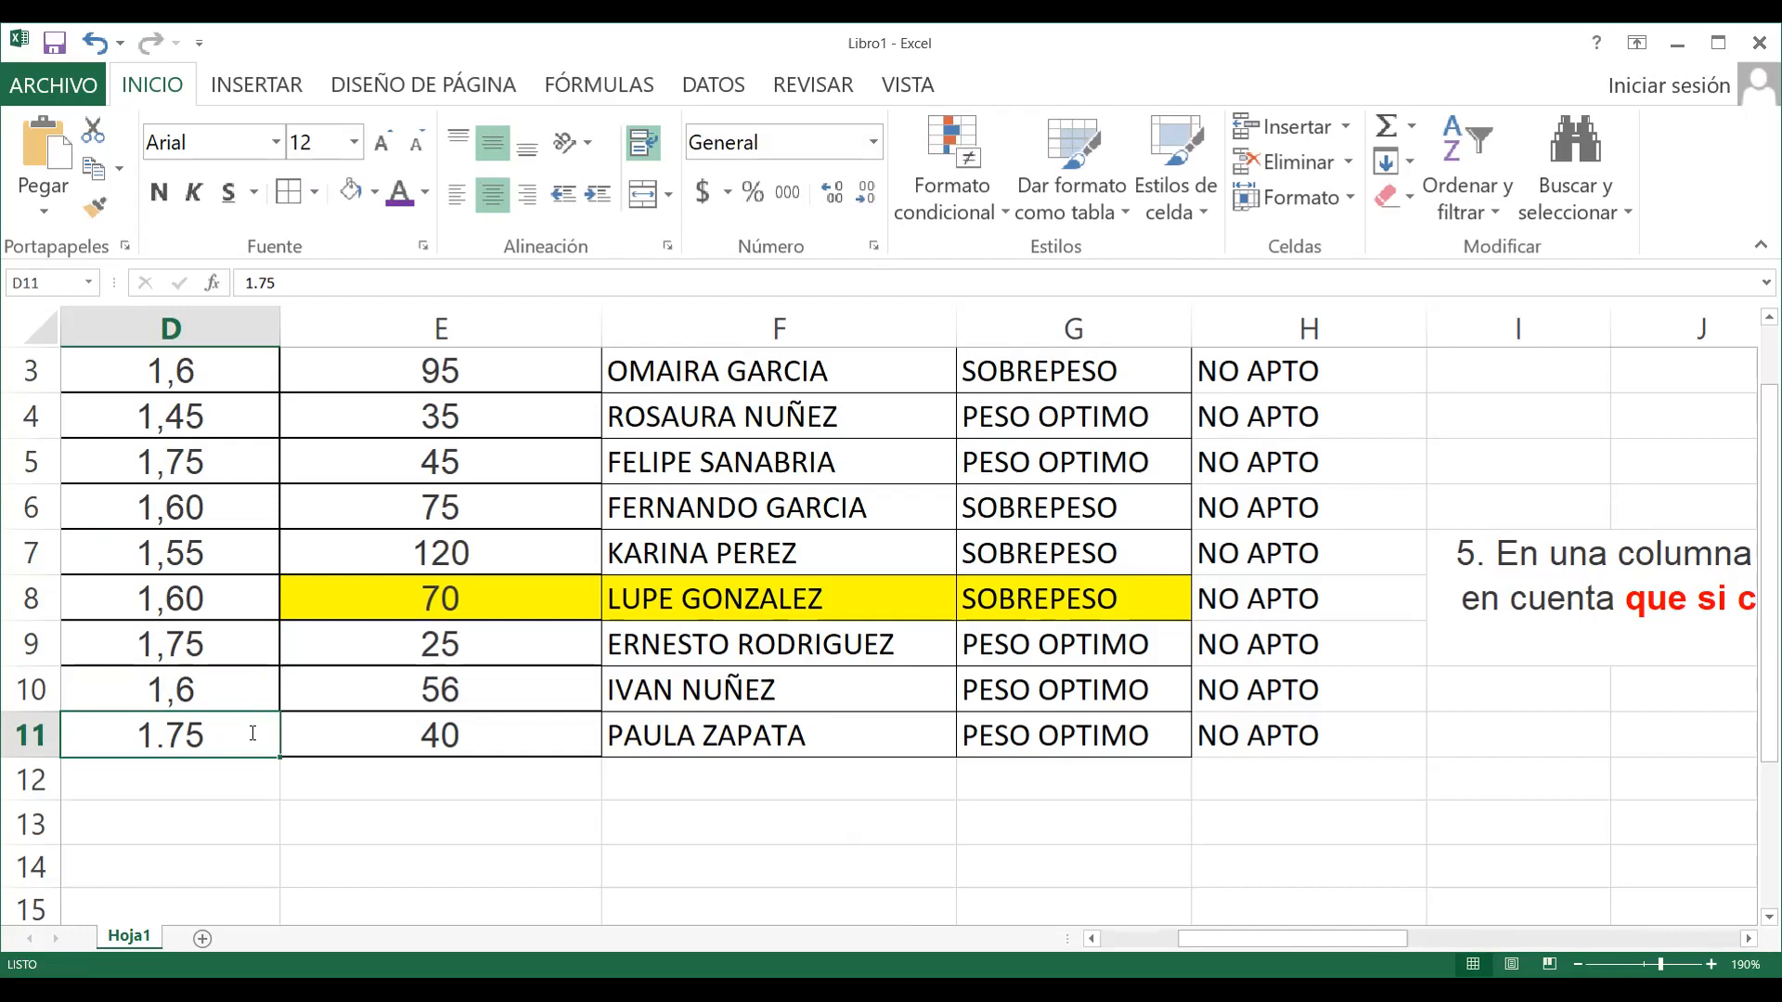
pyautogui.write('1,7')
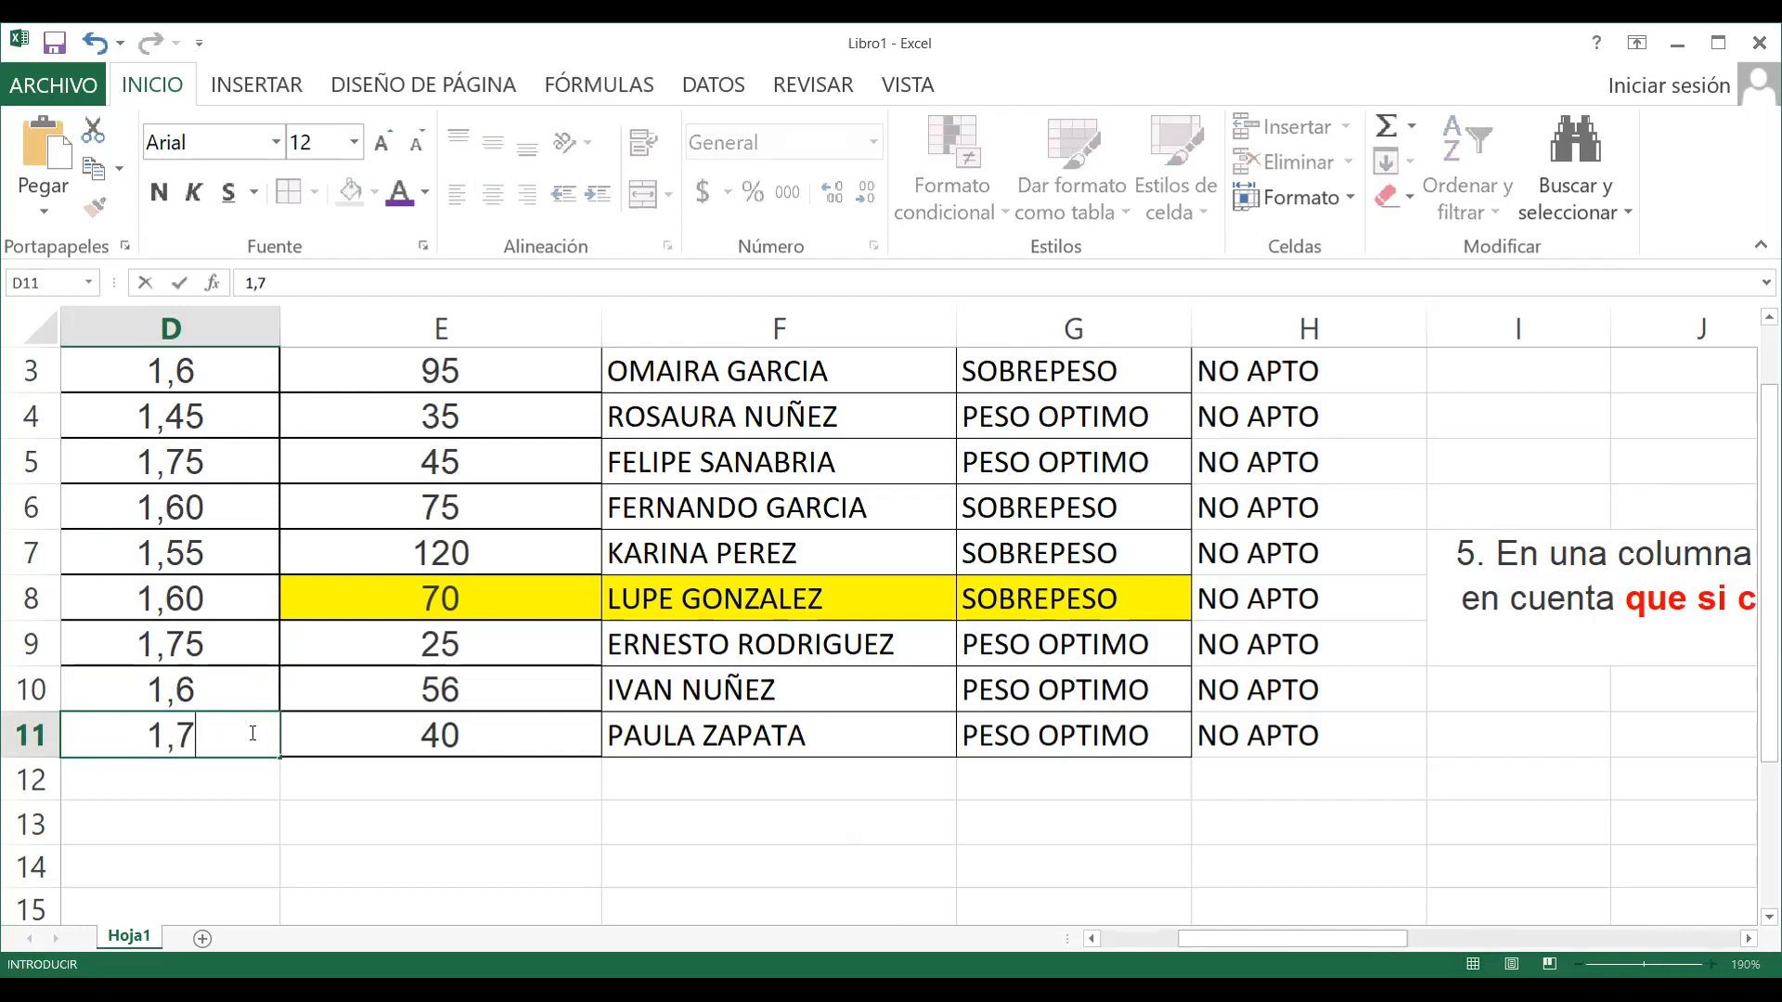
pyautogui.press('Return')
pyautogui.click(252, 733)
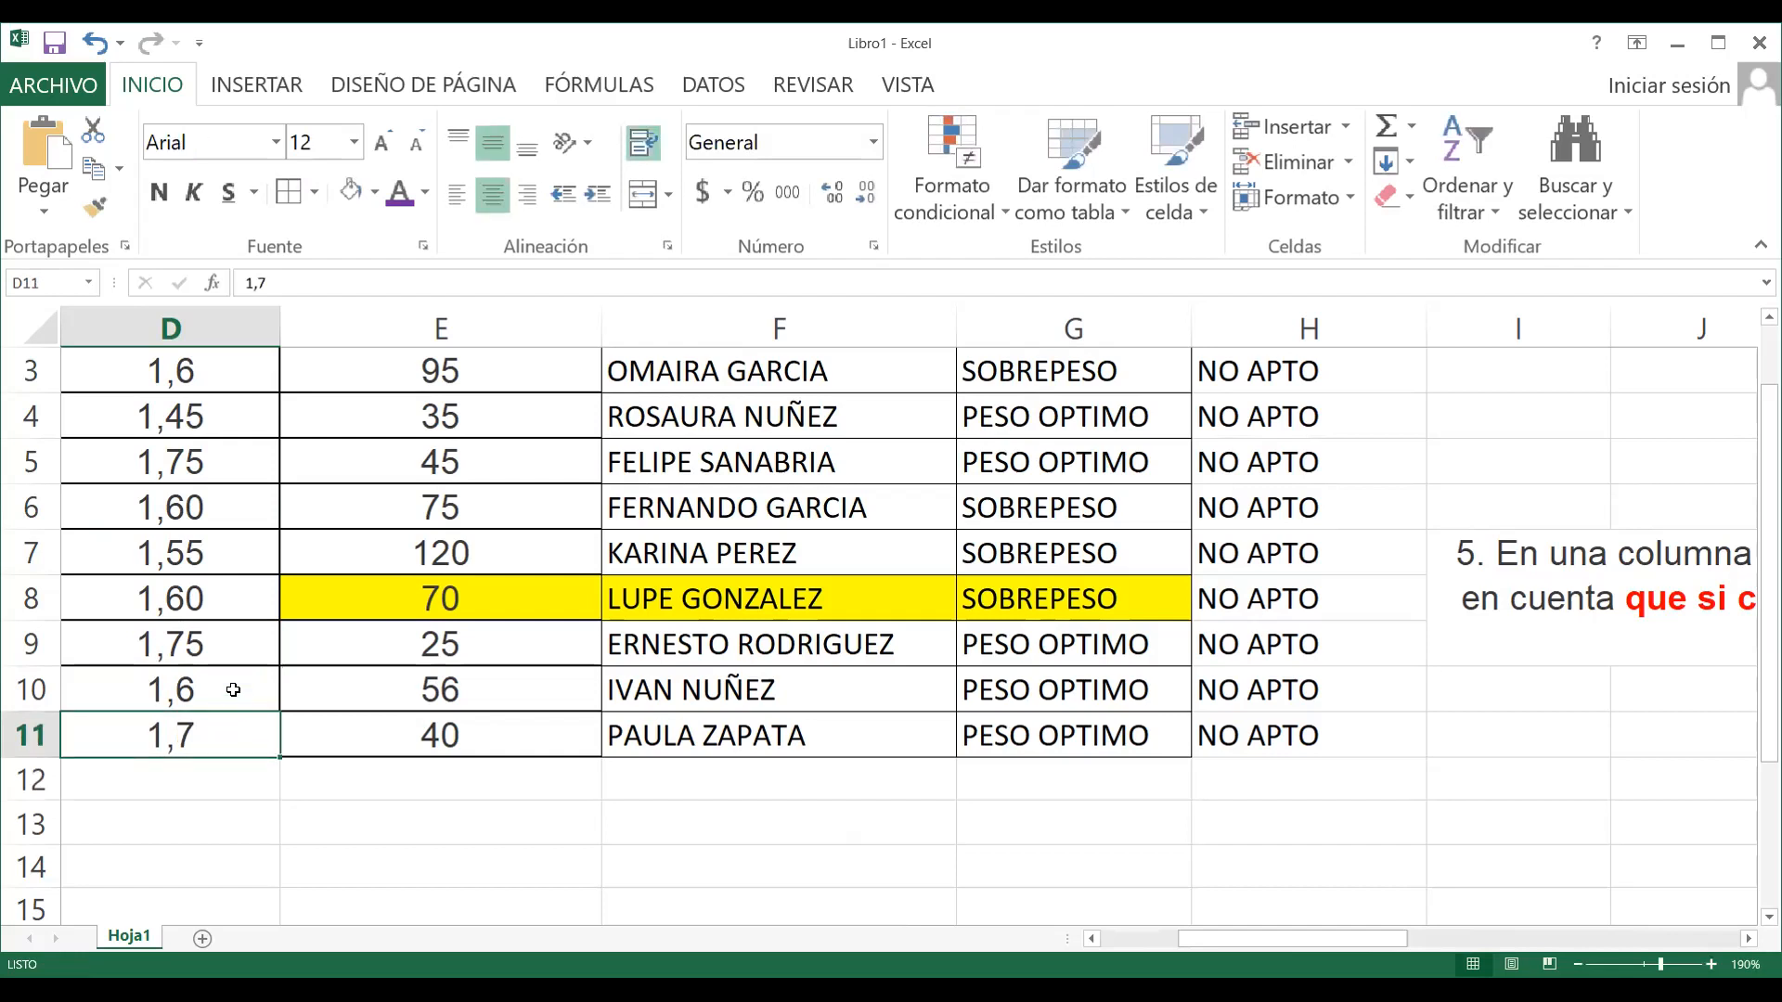
# Format the ESTATURA cells D10:D11 as Número with two decimal places
pyautogui.moveTo(231, 687); pyautogui.dragTo(231, 727)
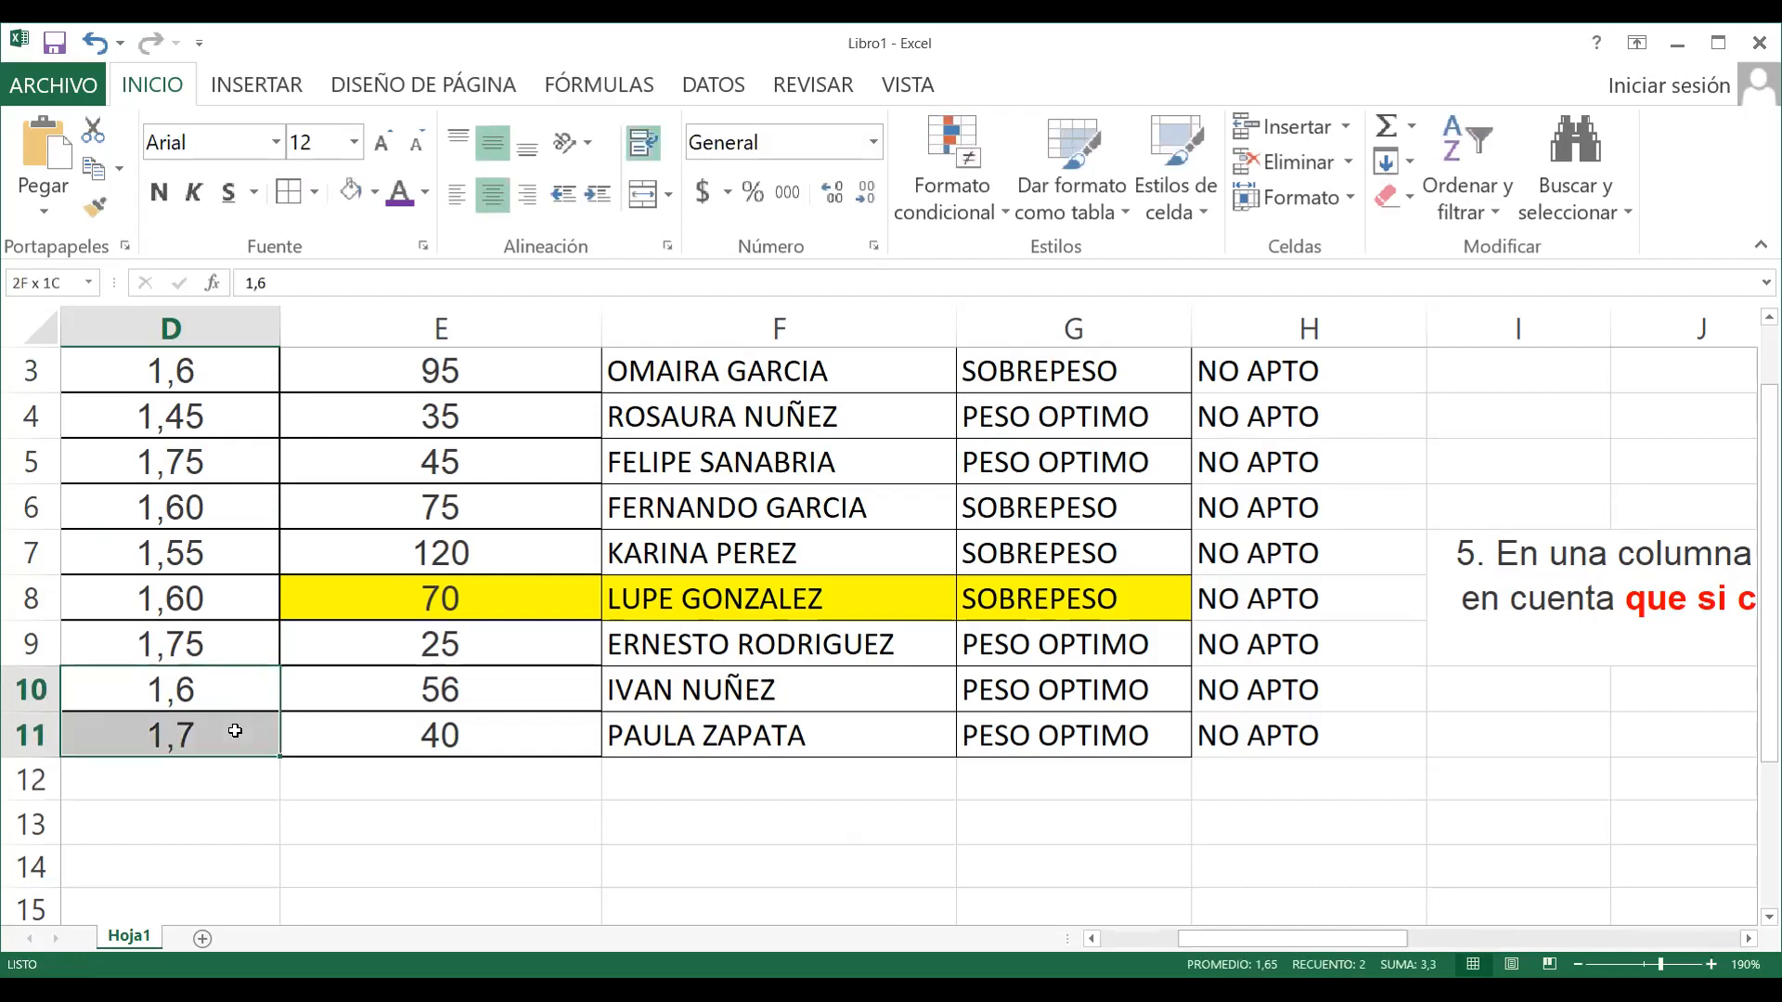
pyautogui.click(873, 245)
pyautogui.click(1011, 209)
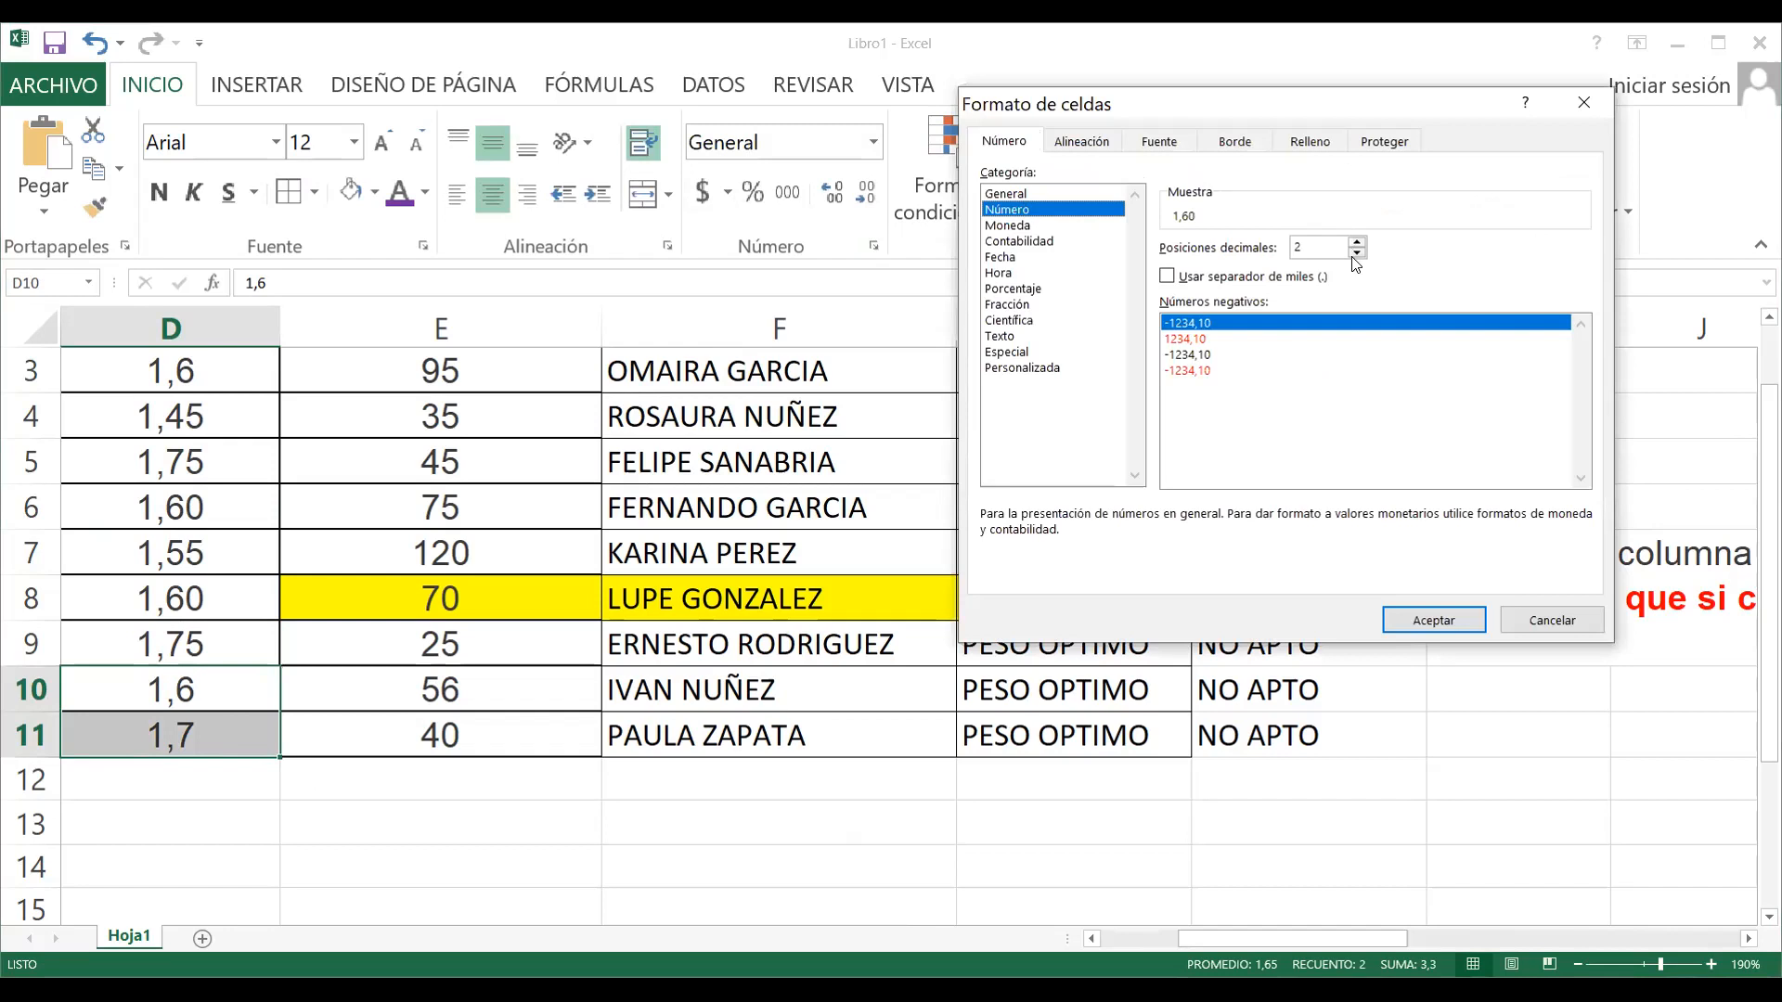
pyautogui.click(1434, 619)
pyautogui.click(412, 780)
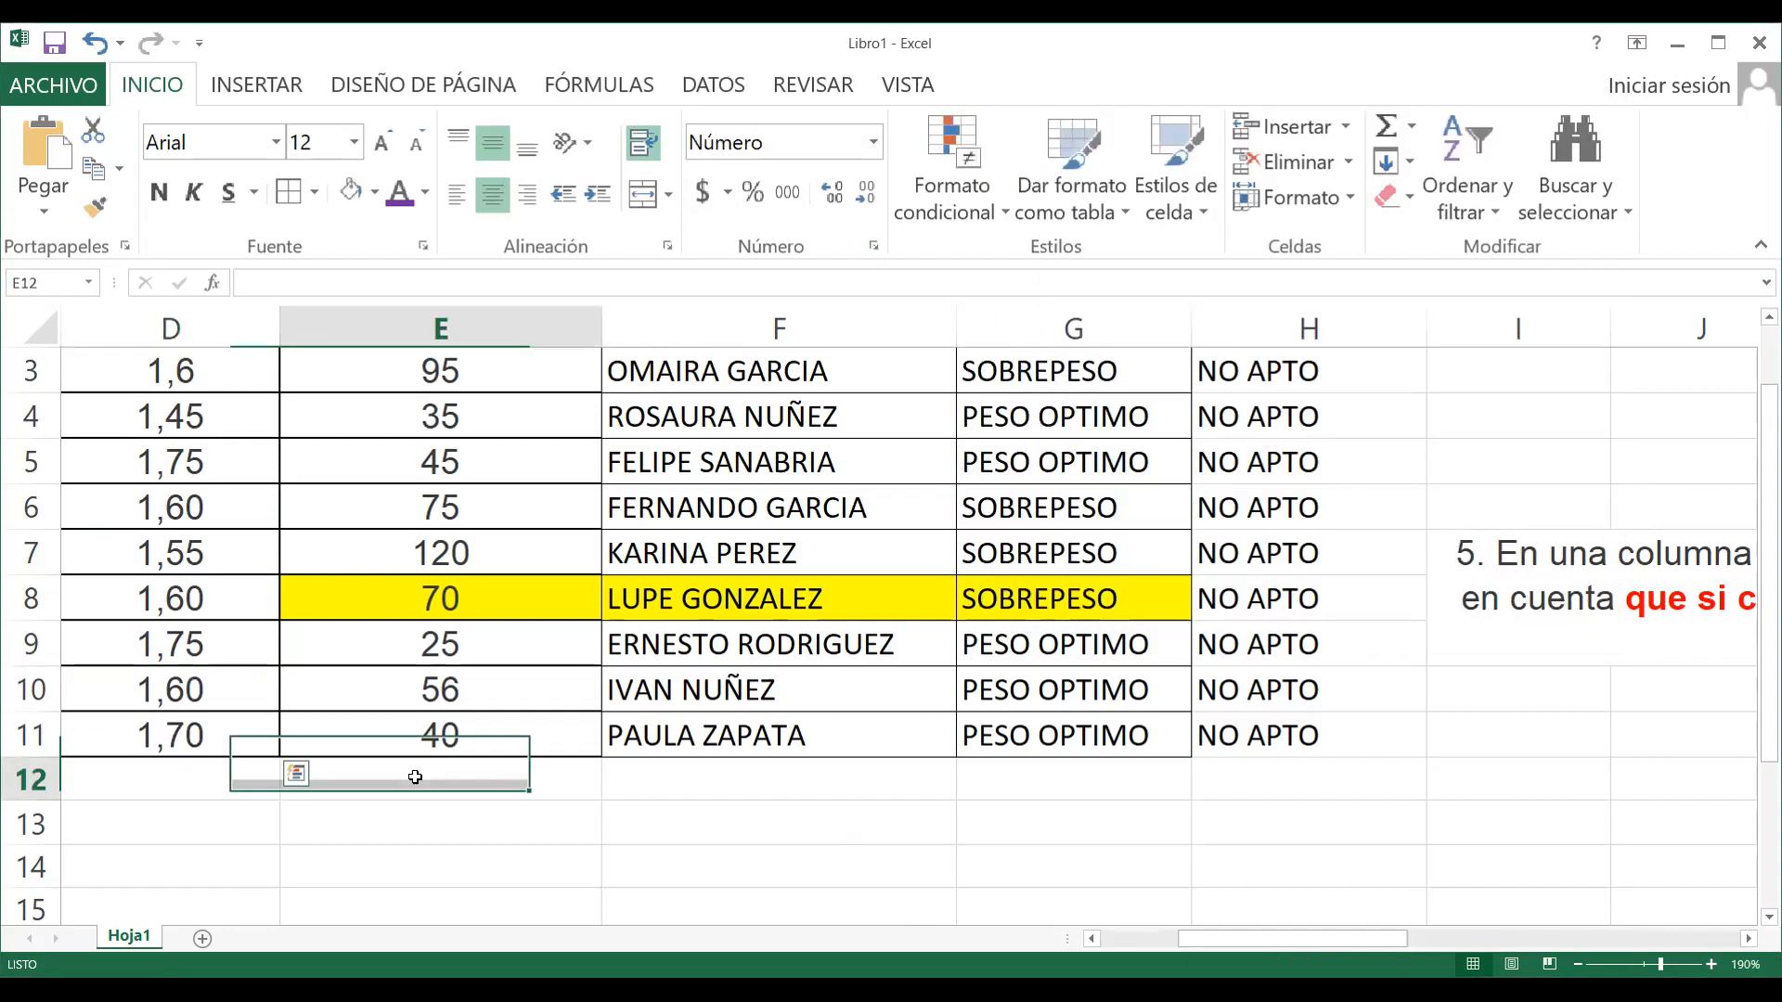
# Check the CATEGORIA formula in H11, then review the exercise 5 instructions and the ESTATURA and PESO data
pyautogui.click(1195, 743)
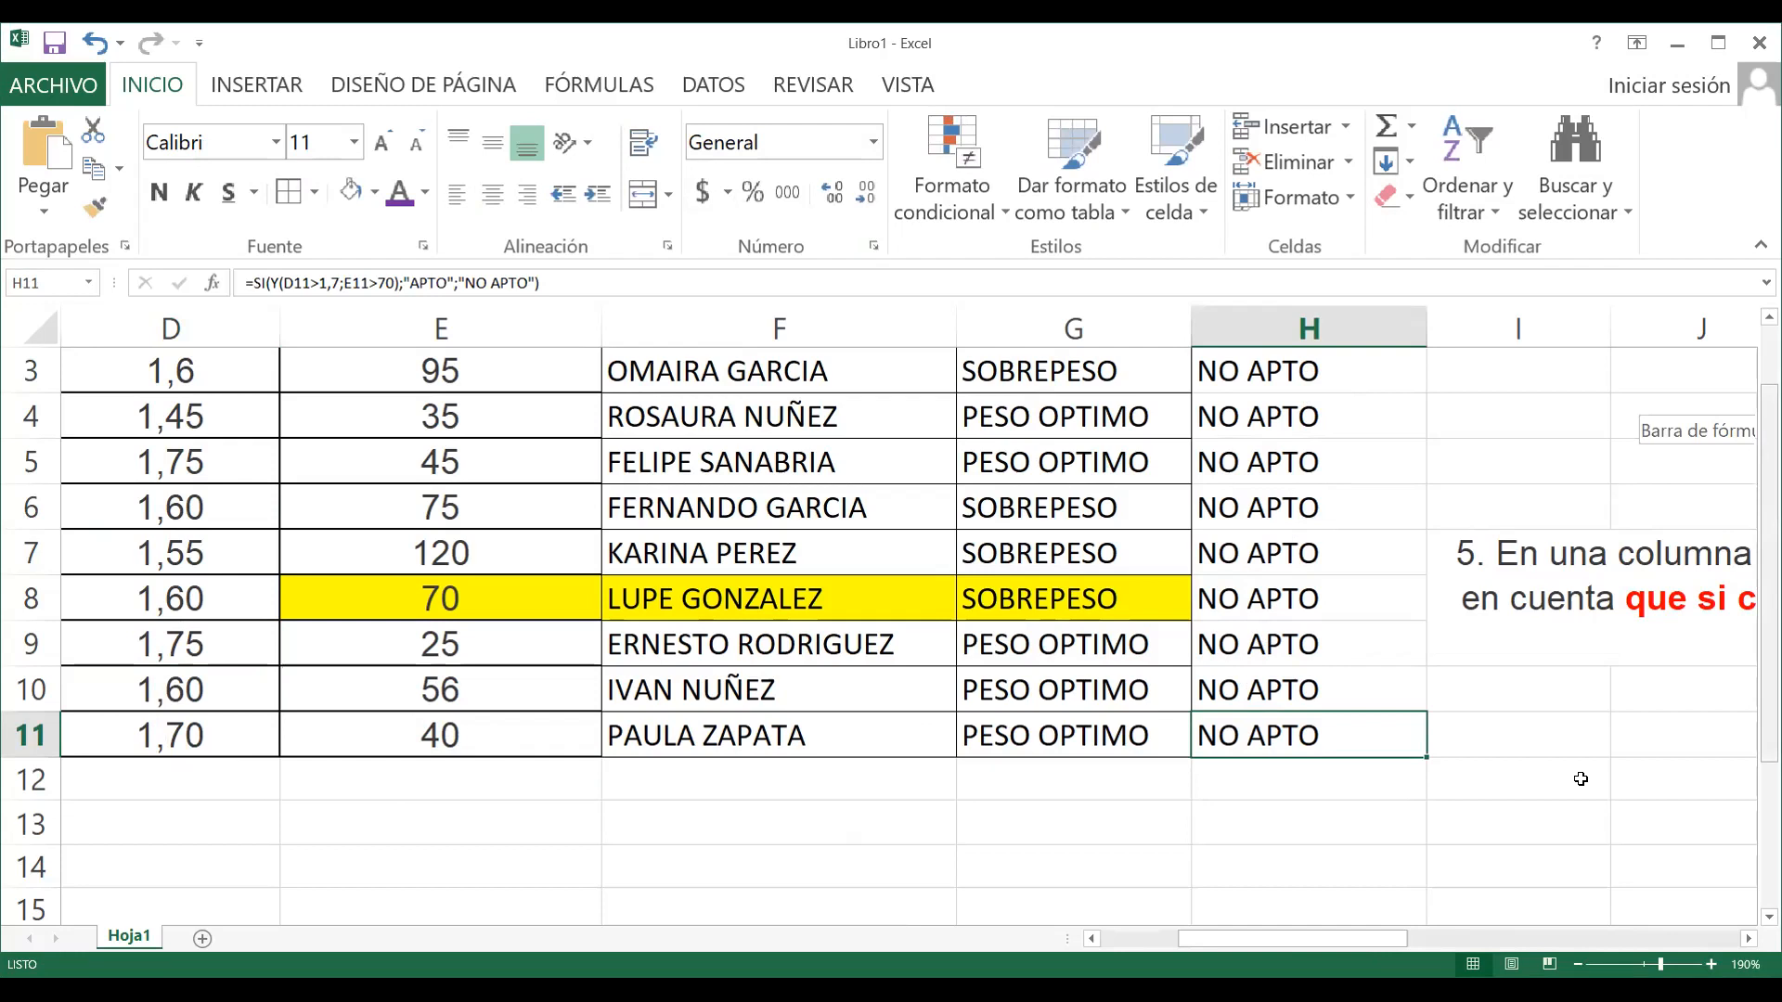
pyautogui.scroll(1, 1579, 779)
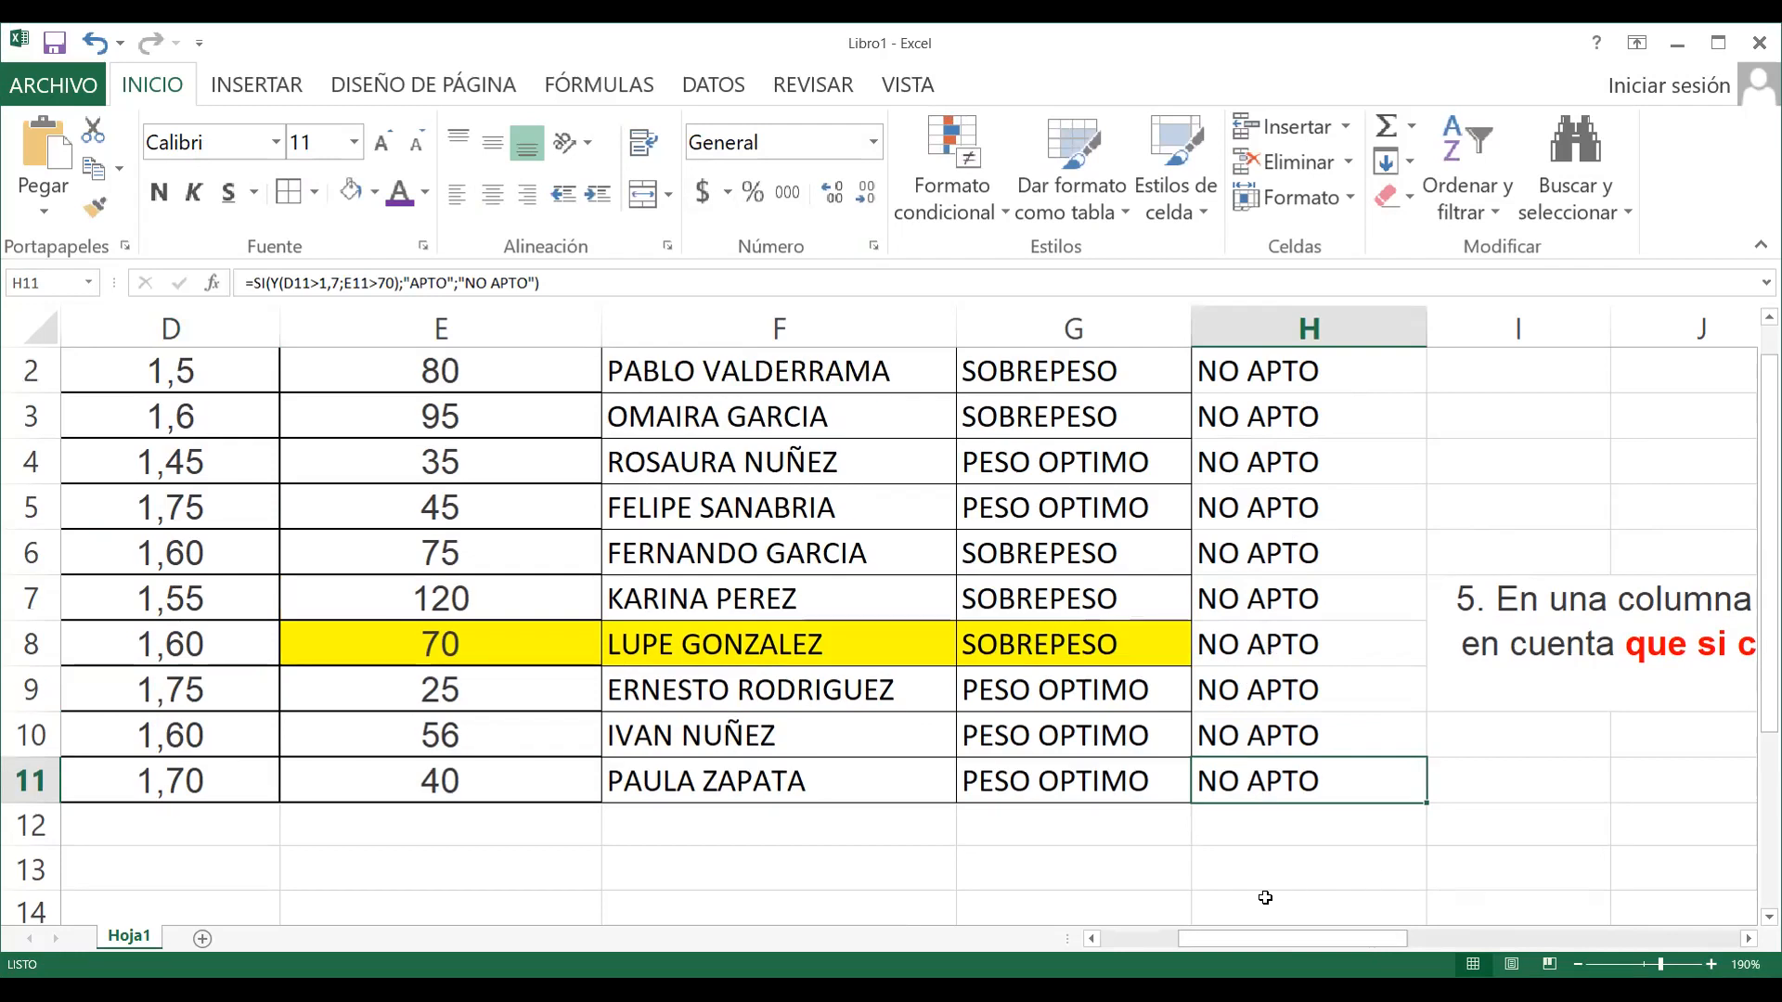
pyautogui.moveTo(1255, 937); pyautogui.dragTo(1357, 935)
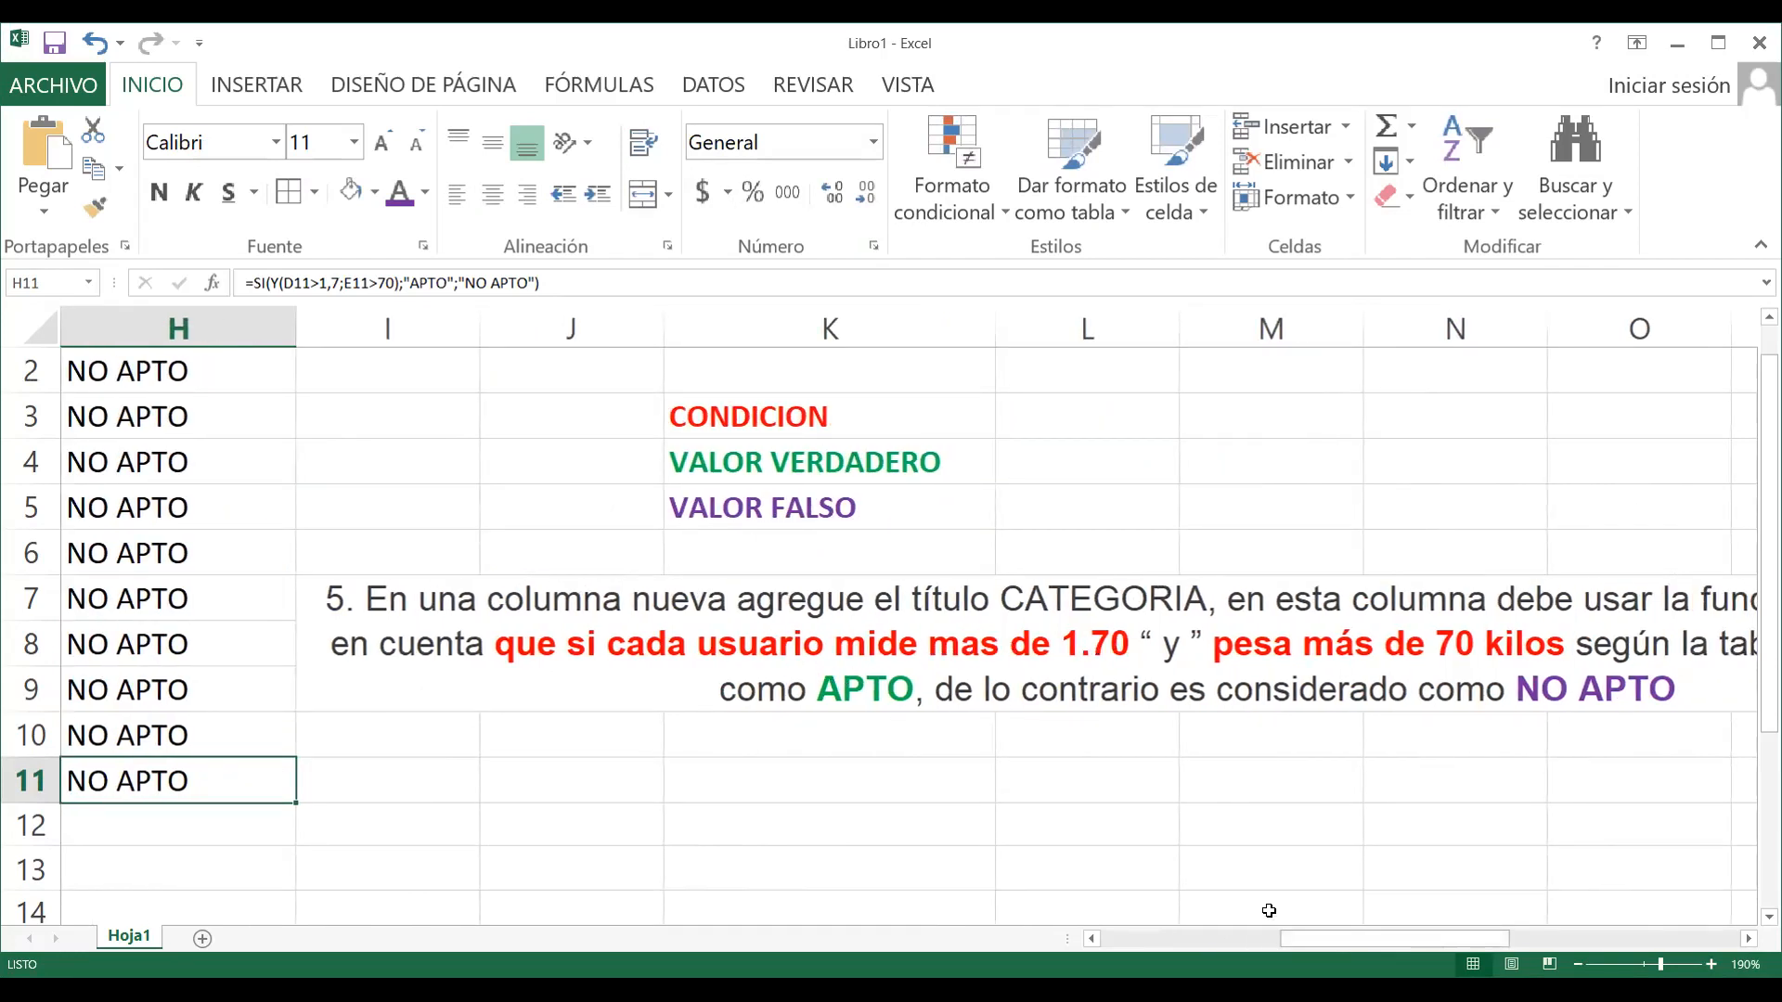
pyautogui.moveTo(1329, 939); pyautogui.dragTo(1130, 936)
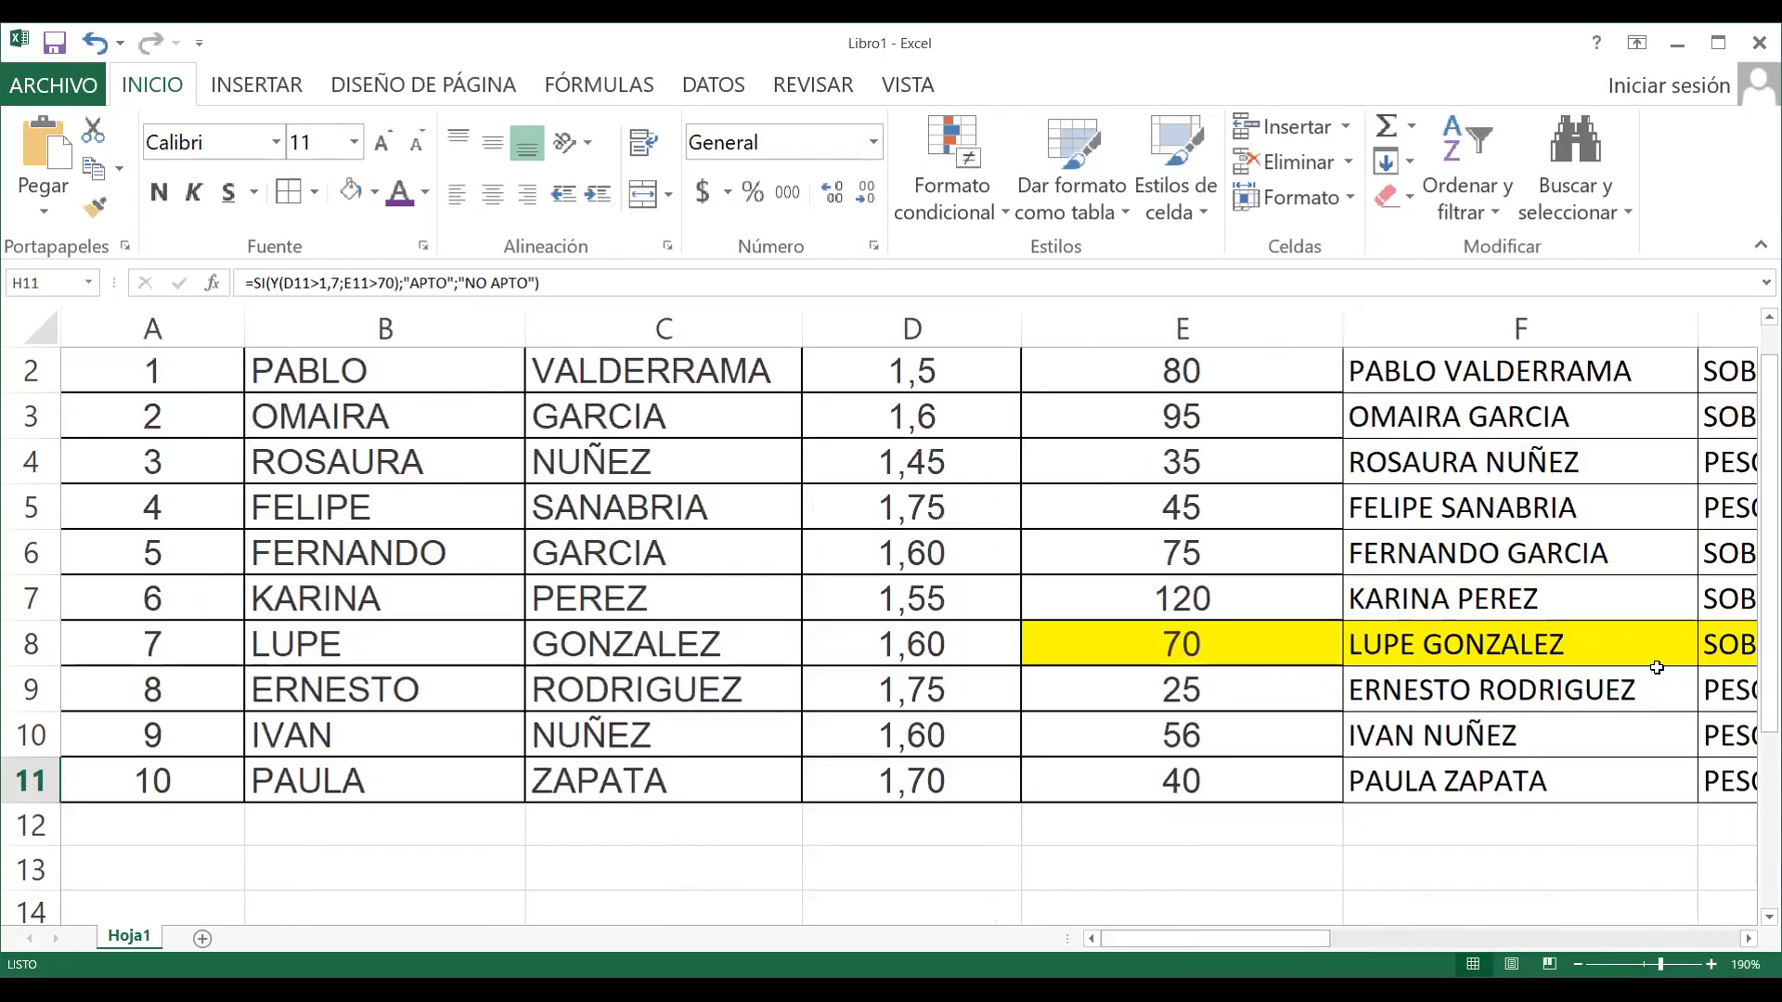
pyautogui.moveTo(1754, 461); pyautogui.dragTo(1756, 502)
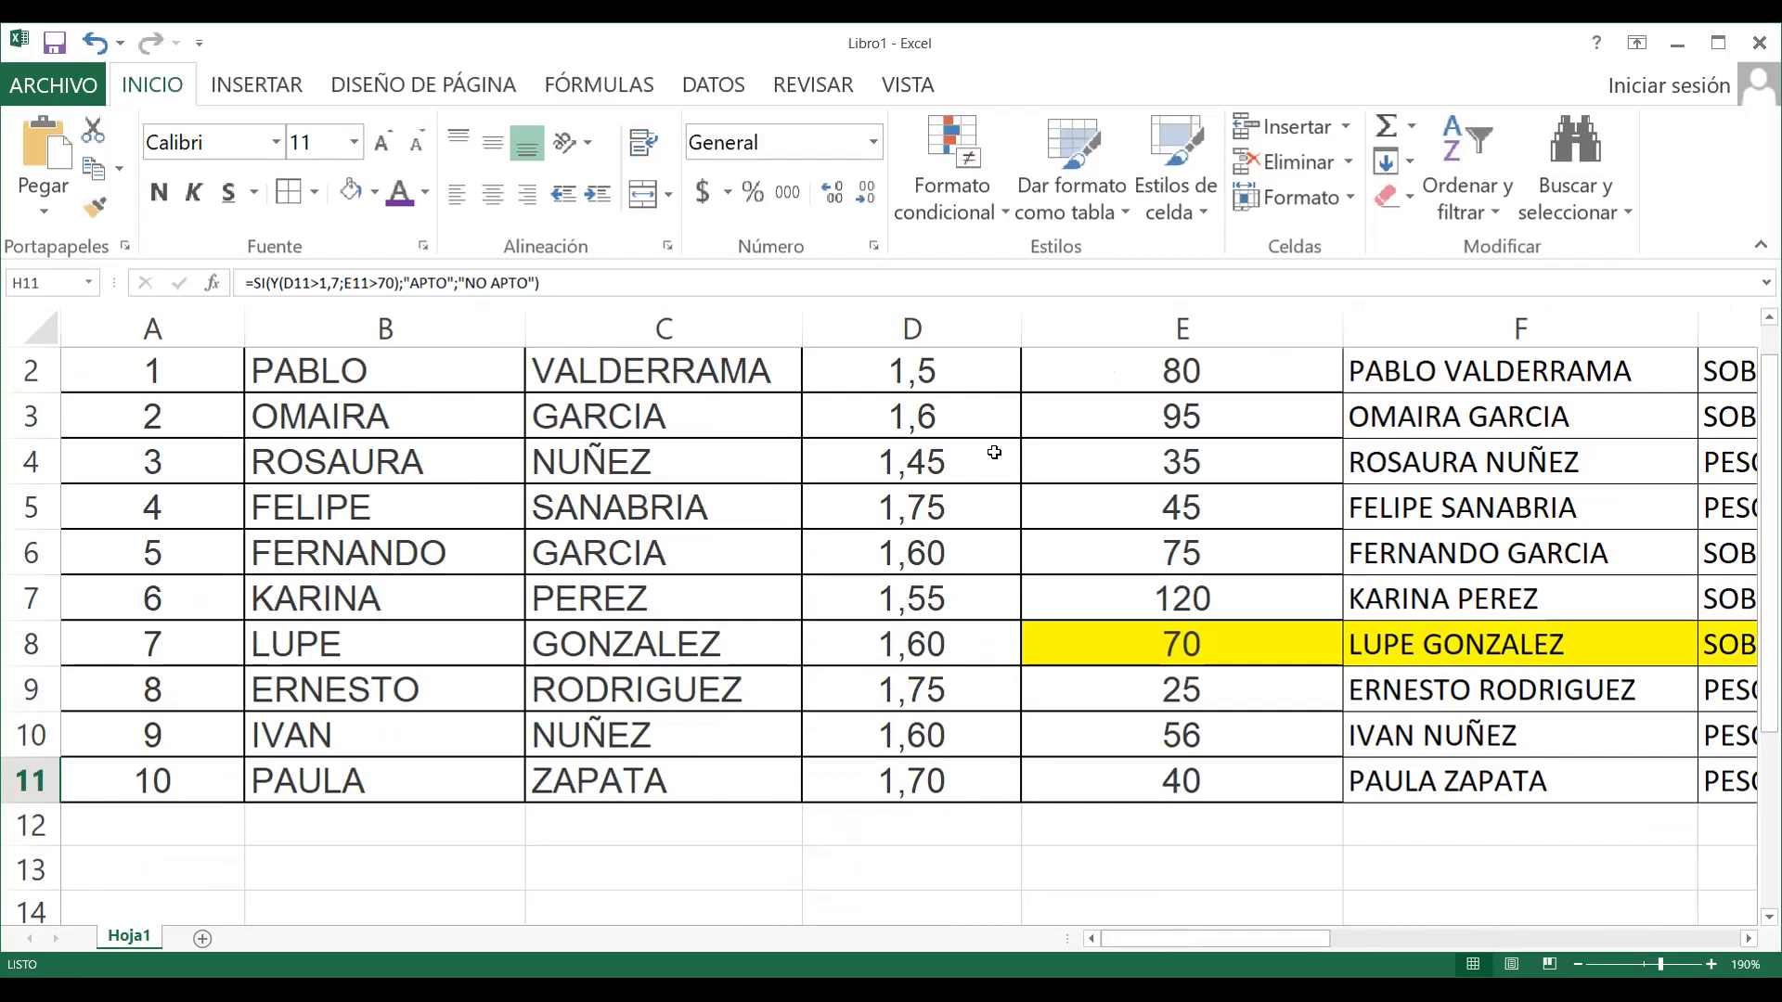
# Compare the ESTATURA and PESO values in rows 5 to 11 against the APTO condition
pyautogui.click(937, 514)
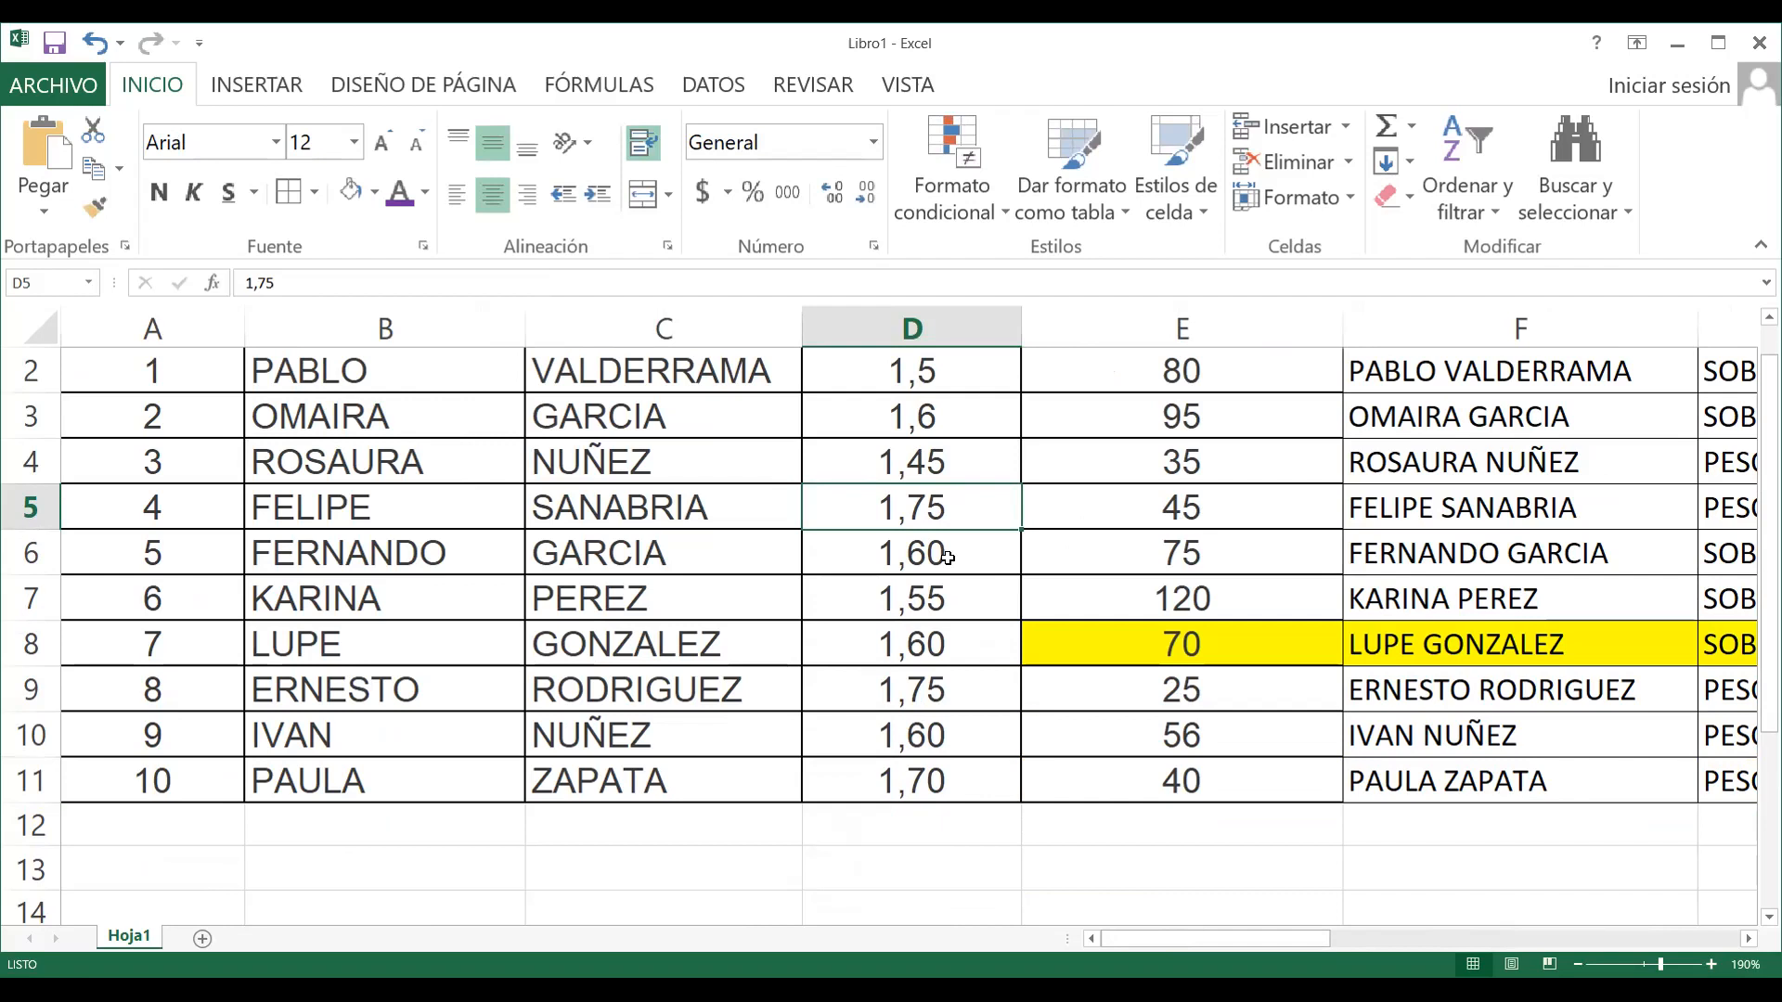
pyautogui.press('Down')
pyautogui.press('Down')
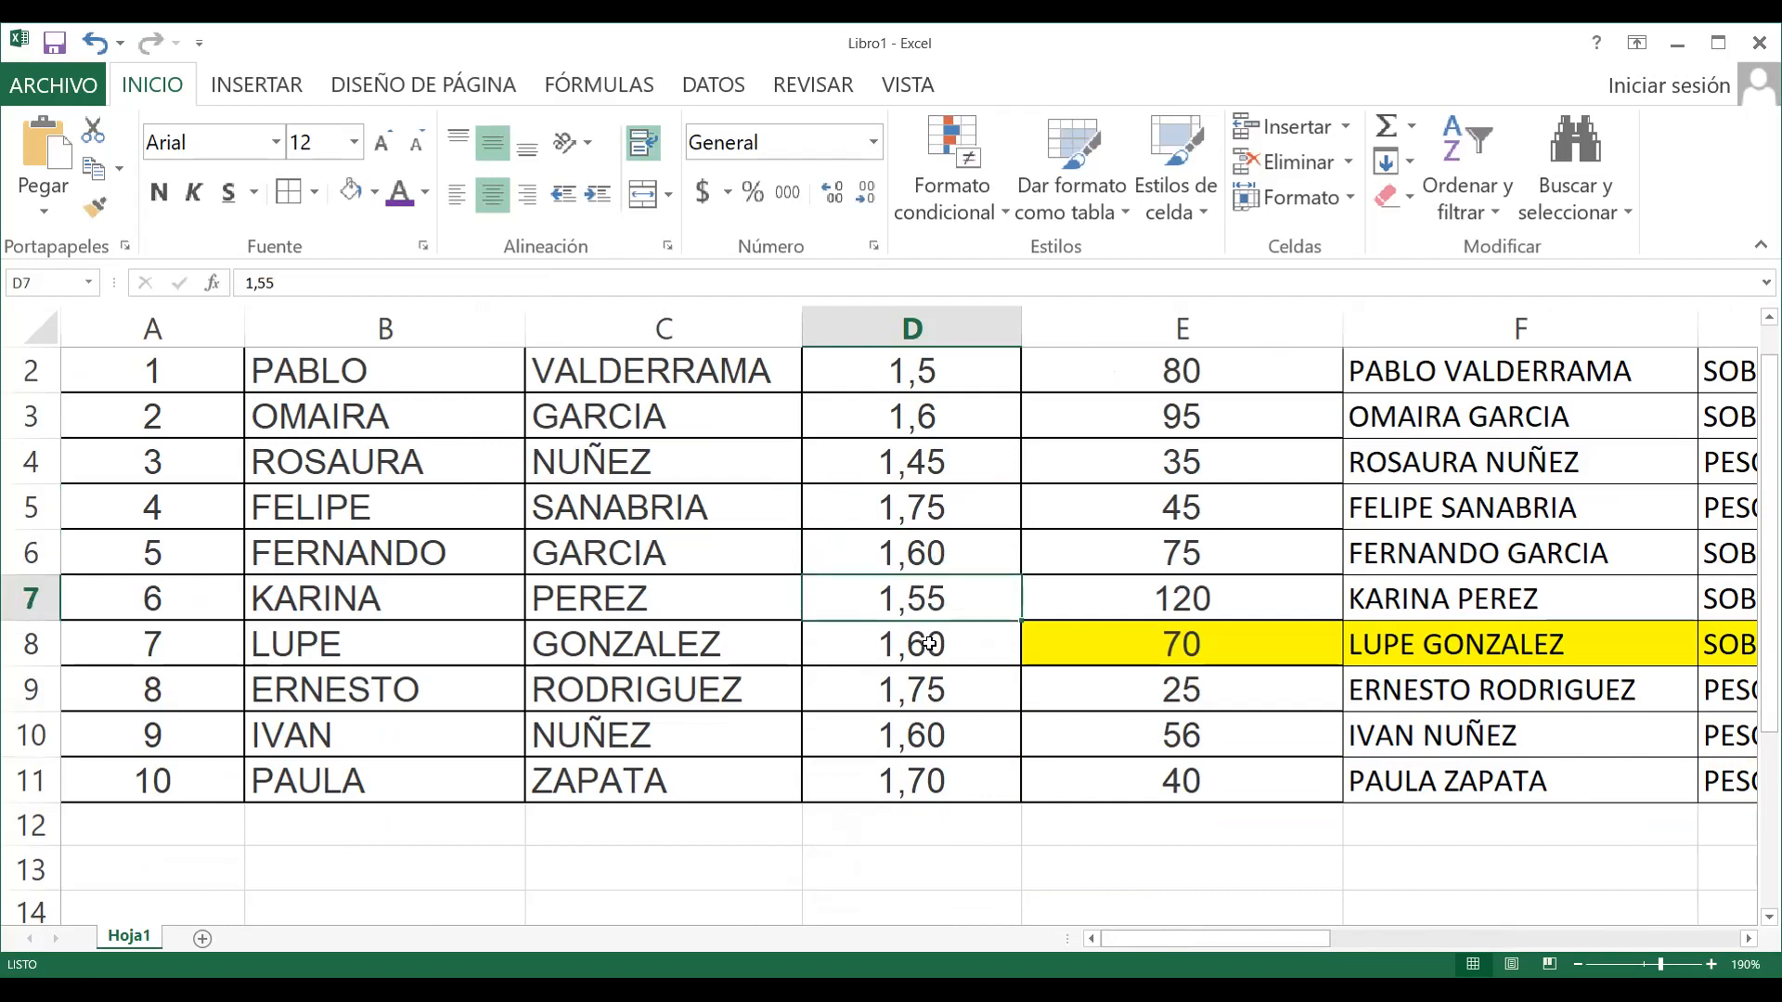
pyautogui.press('Down')
pyautogui.press('Down')
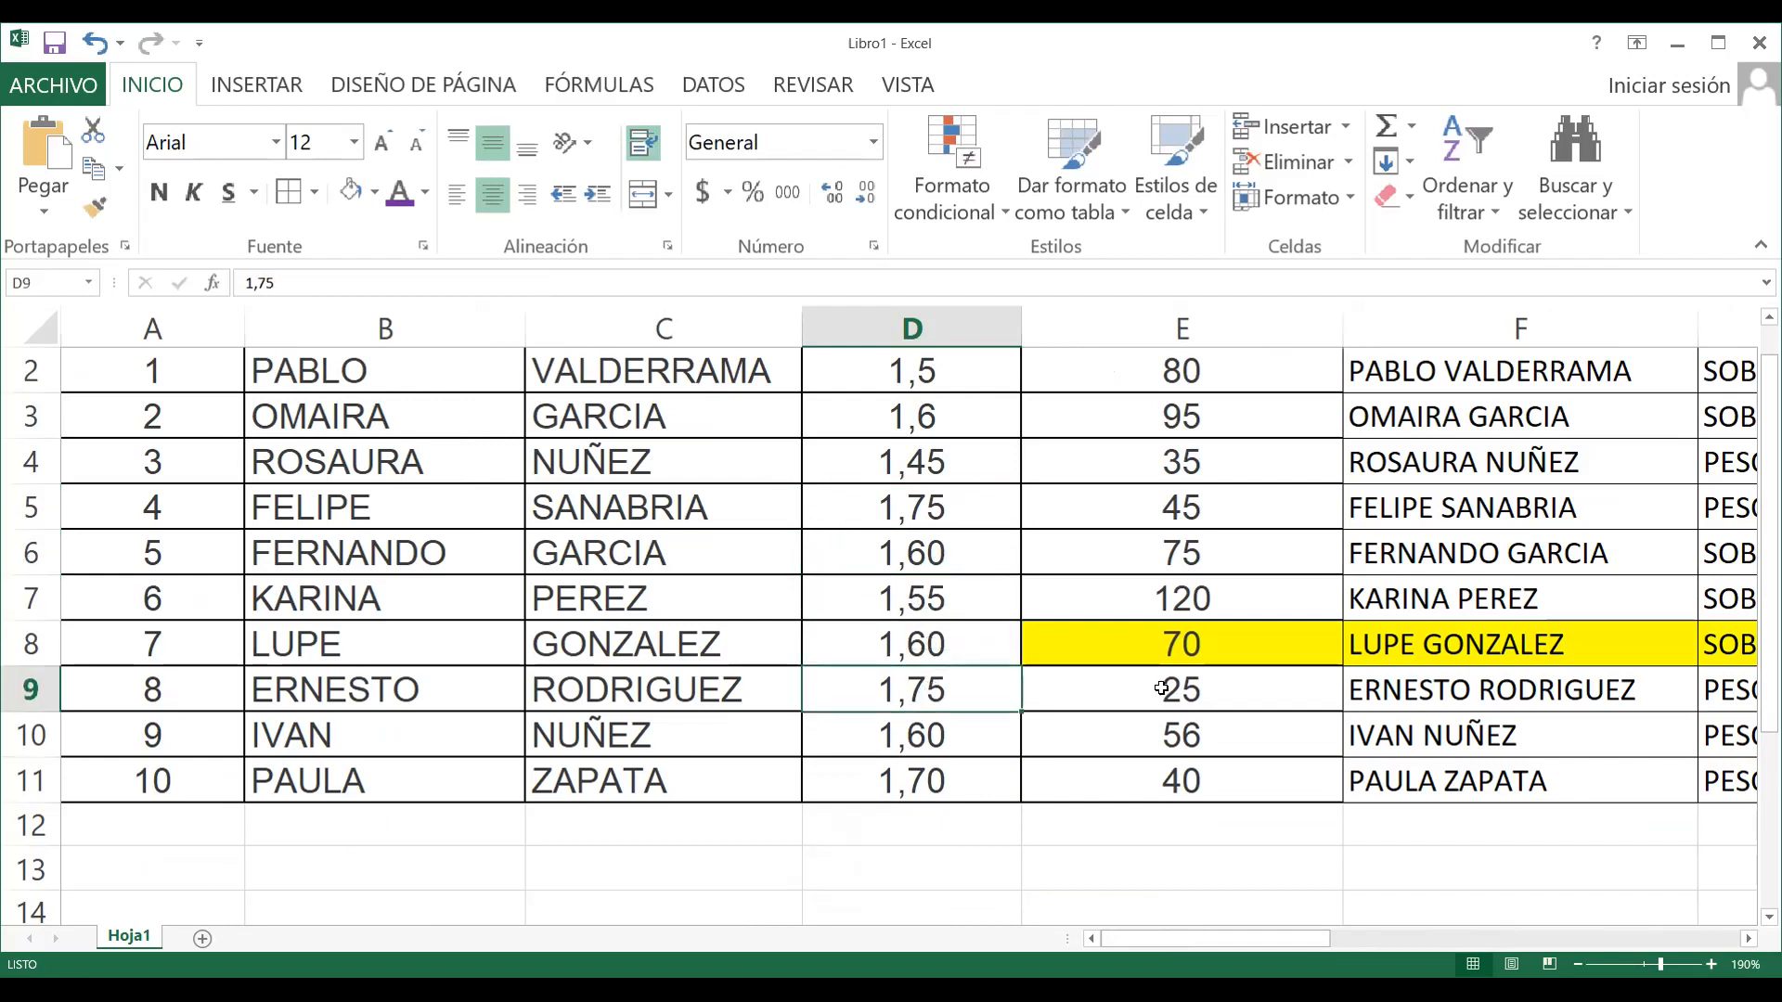
pyautogui.click(1206, 685)
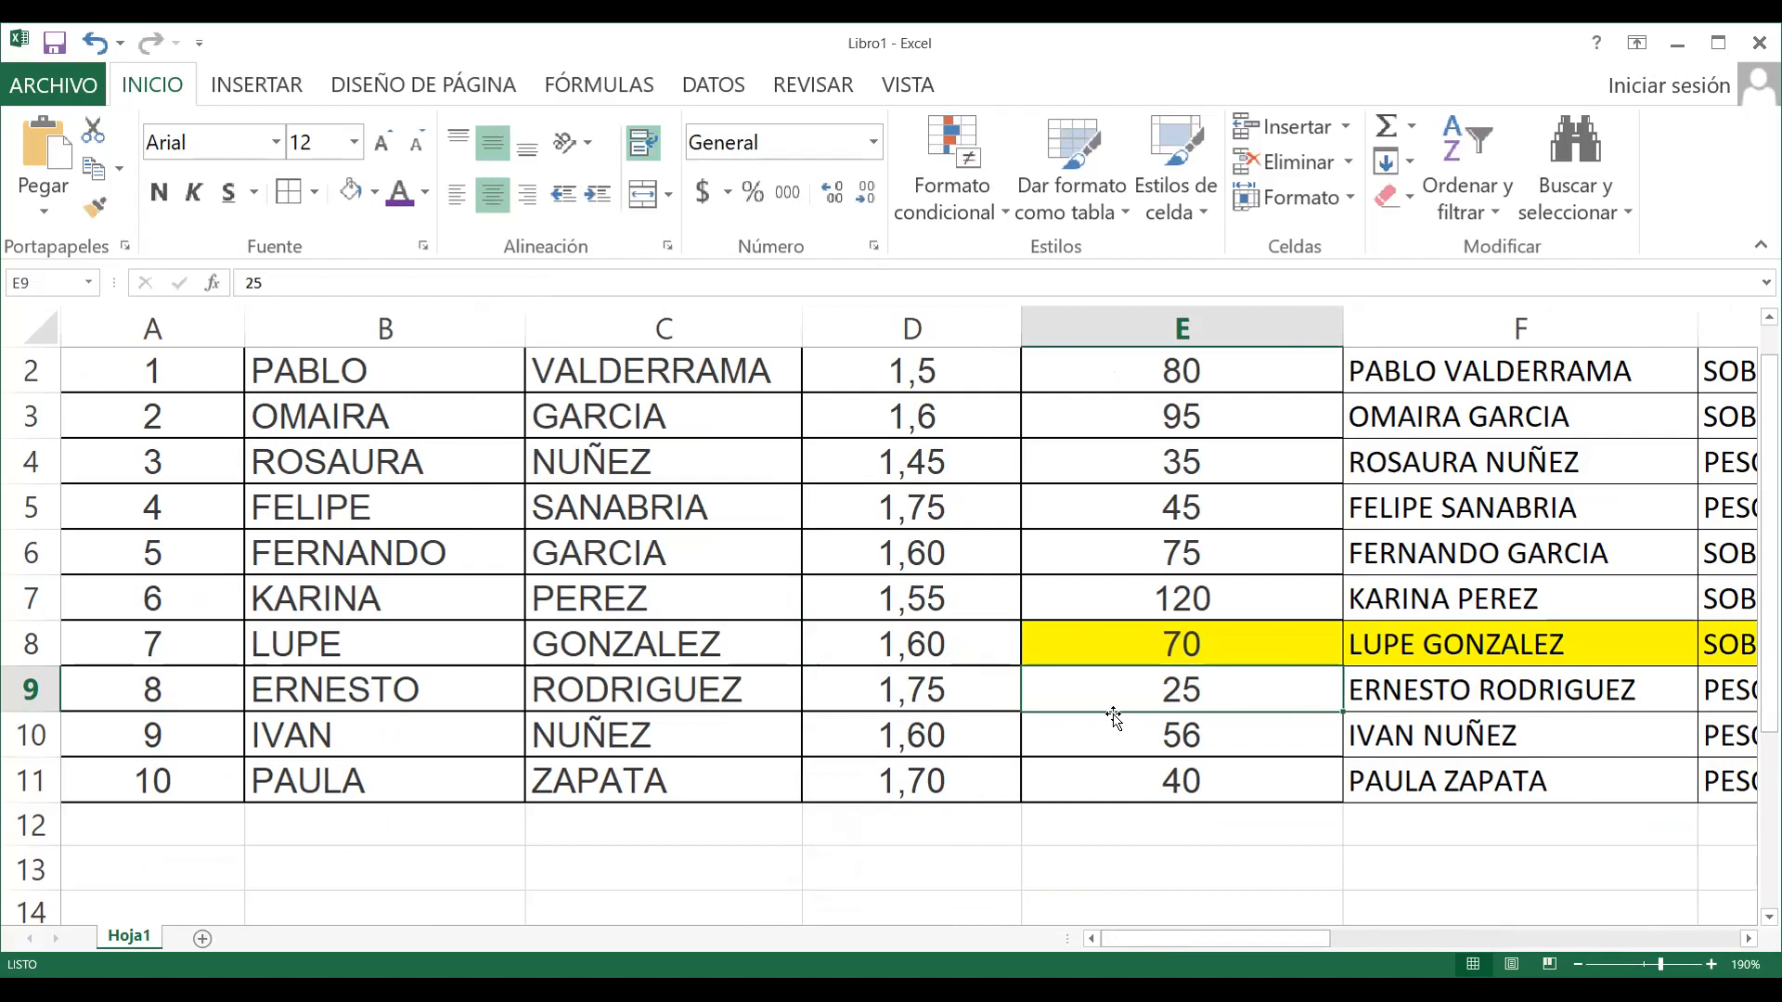
pyautogui.click(901, 778)
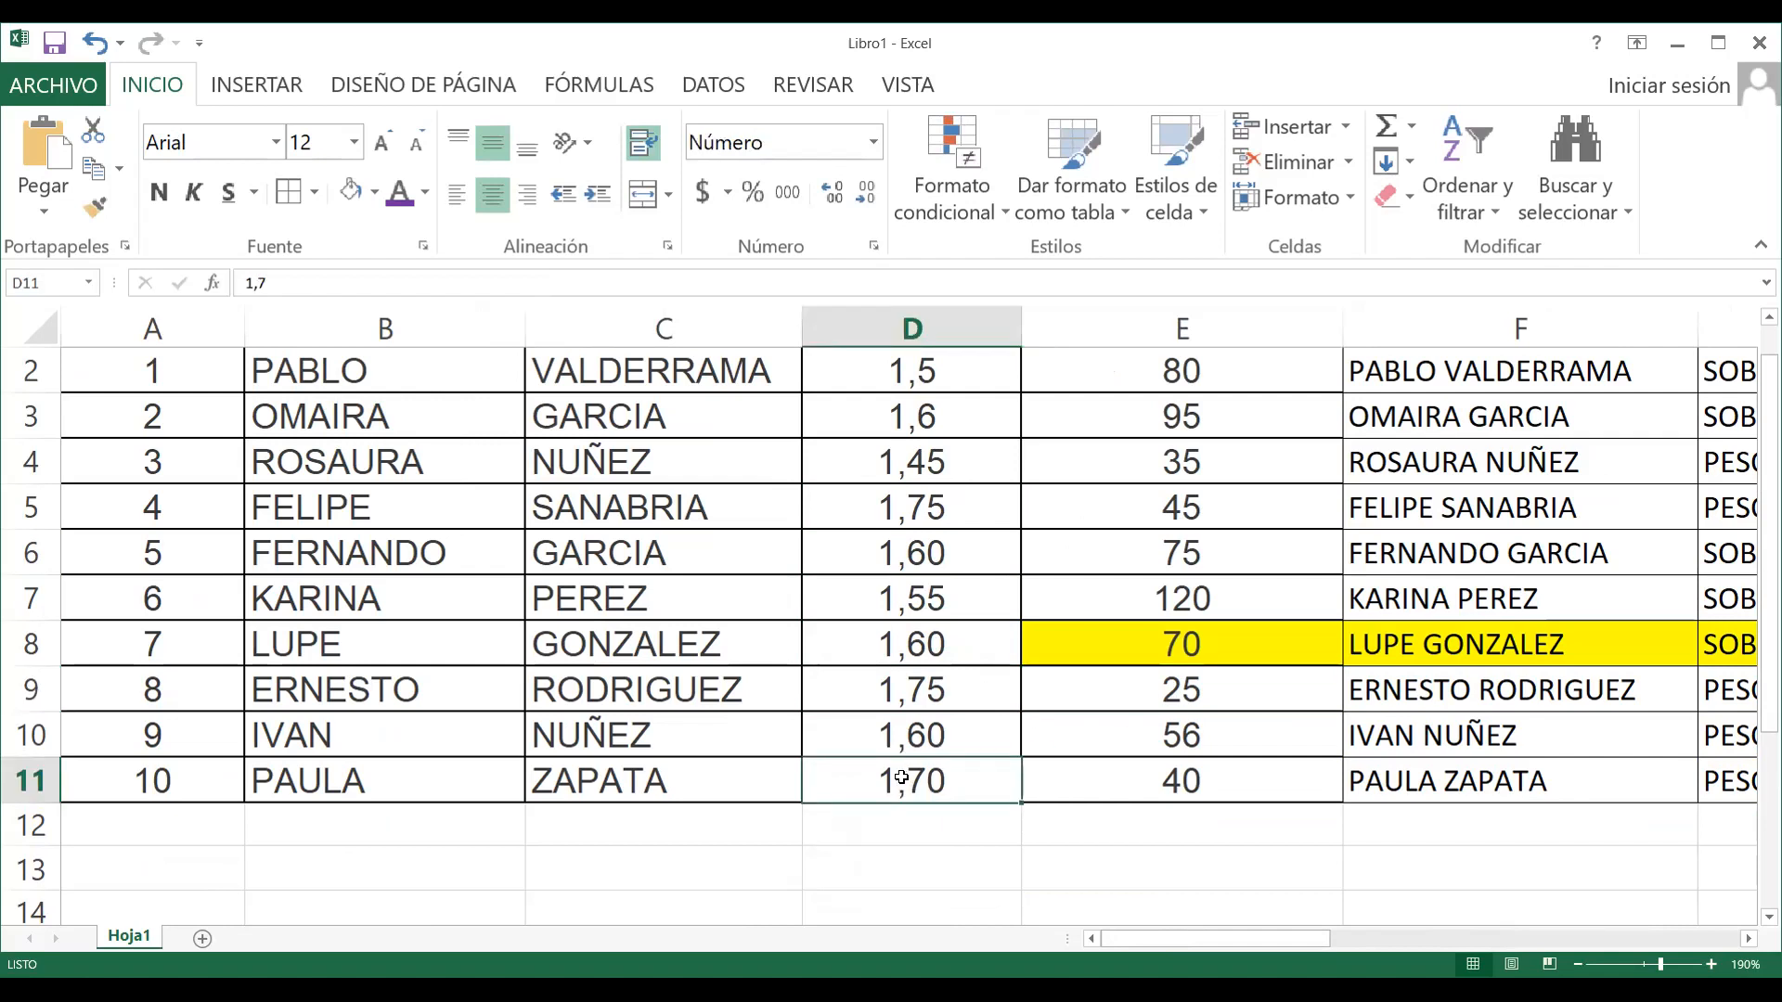
pyautogui.click(1204, 777)
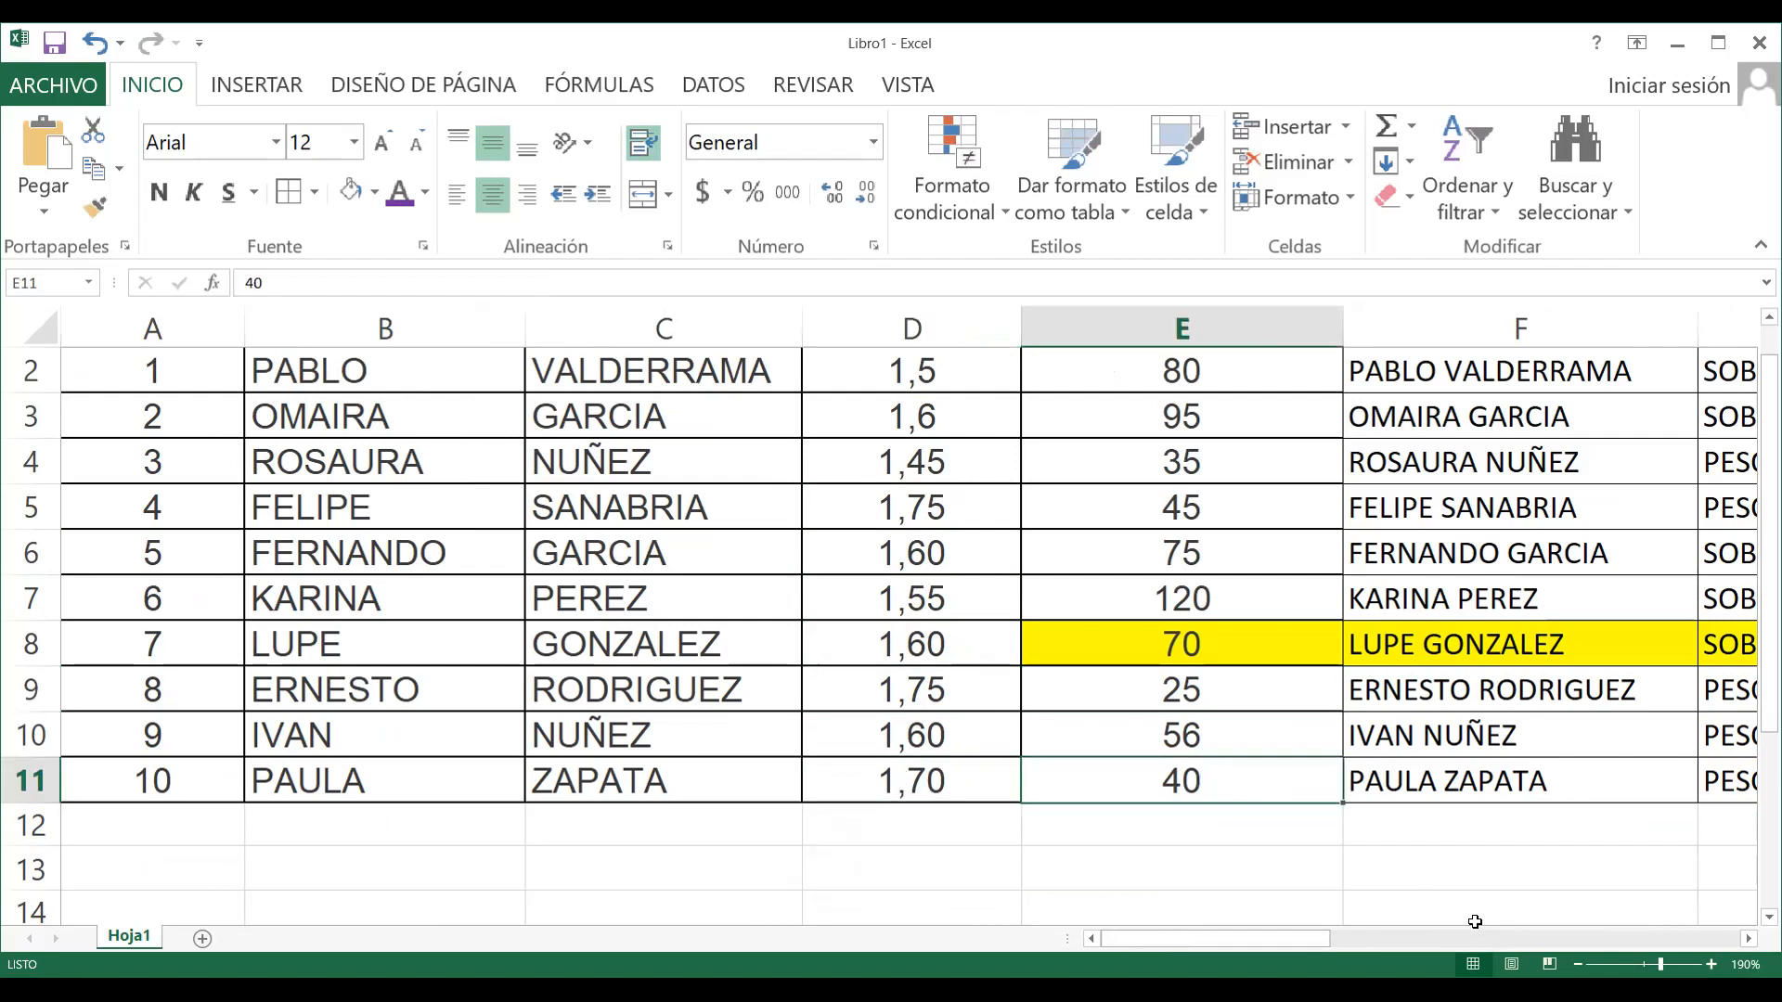
# Set the PESO value in E9 to 85 to test the CATEGORIA formula
pyautogui.click(1578, 965)
pyautogui.click(1579, 965)
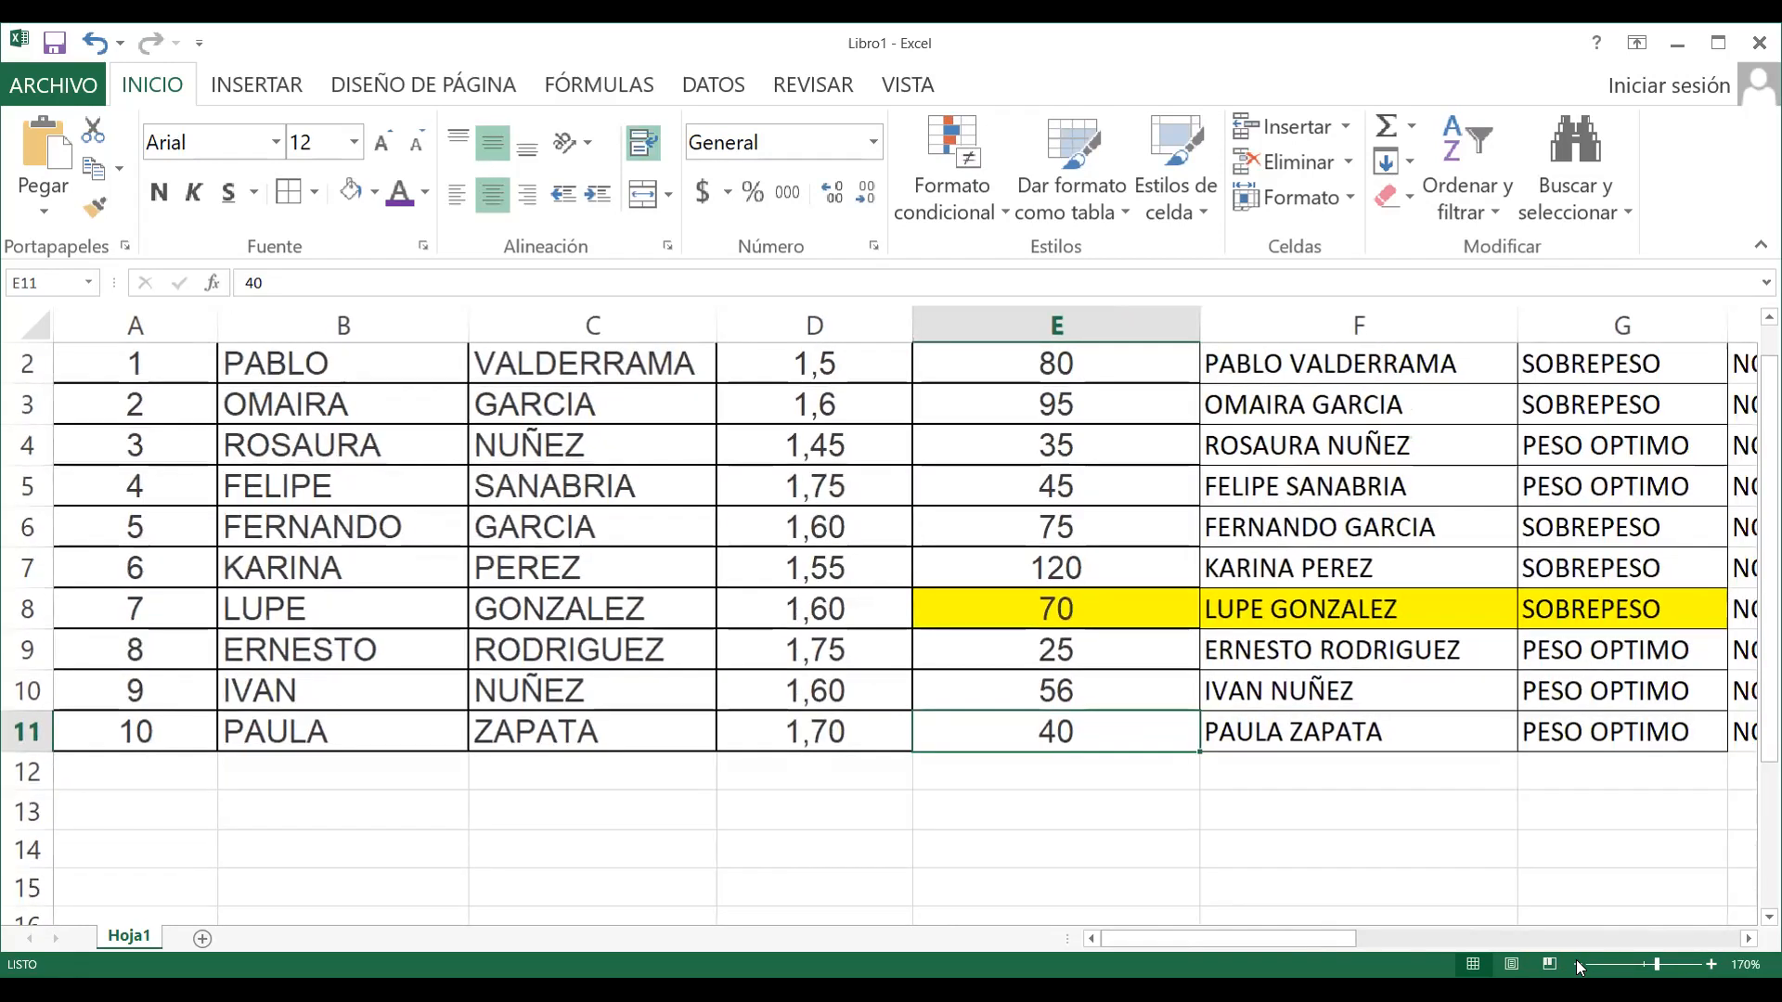
pyautogui.click(1579, 966)
pyautogui.click(1579, 965)
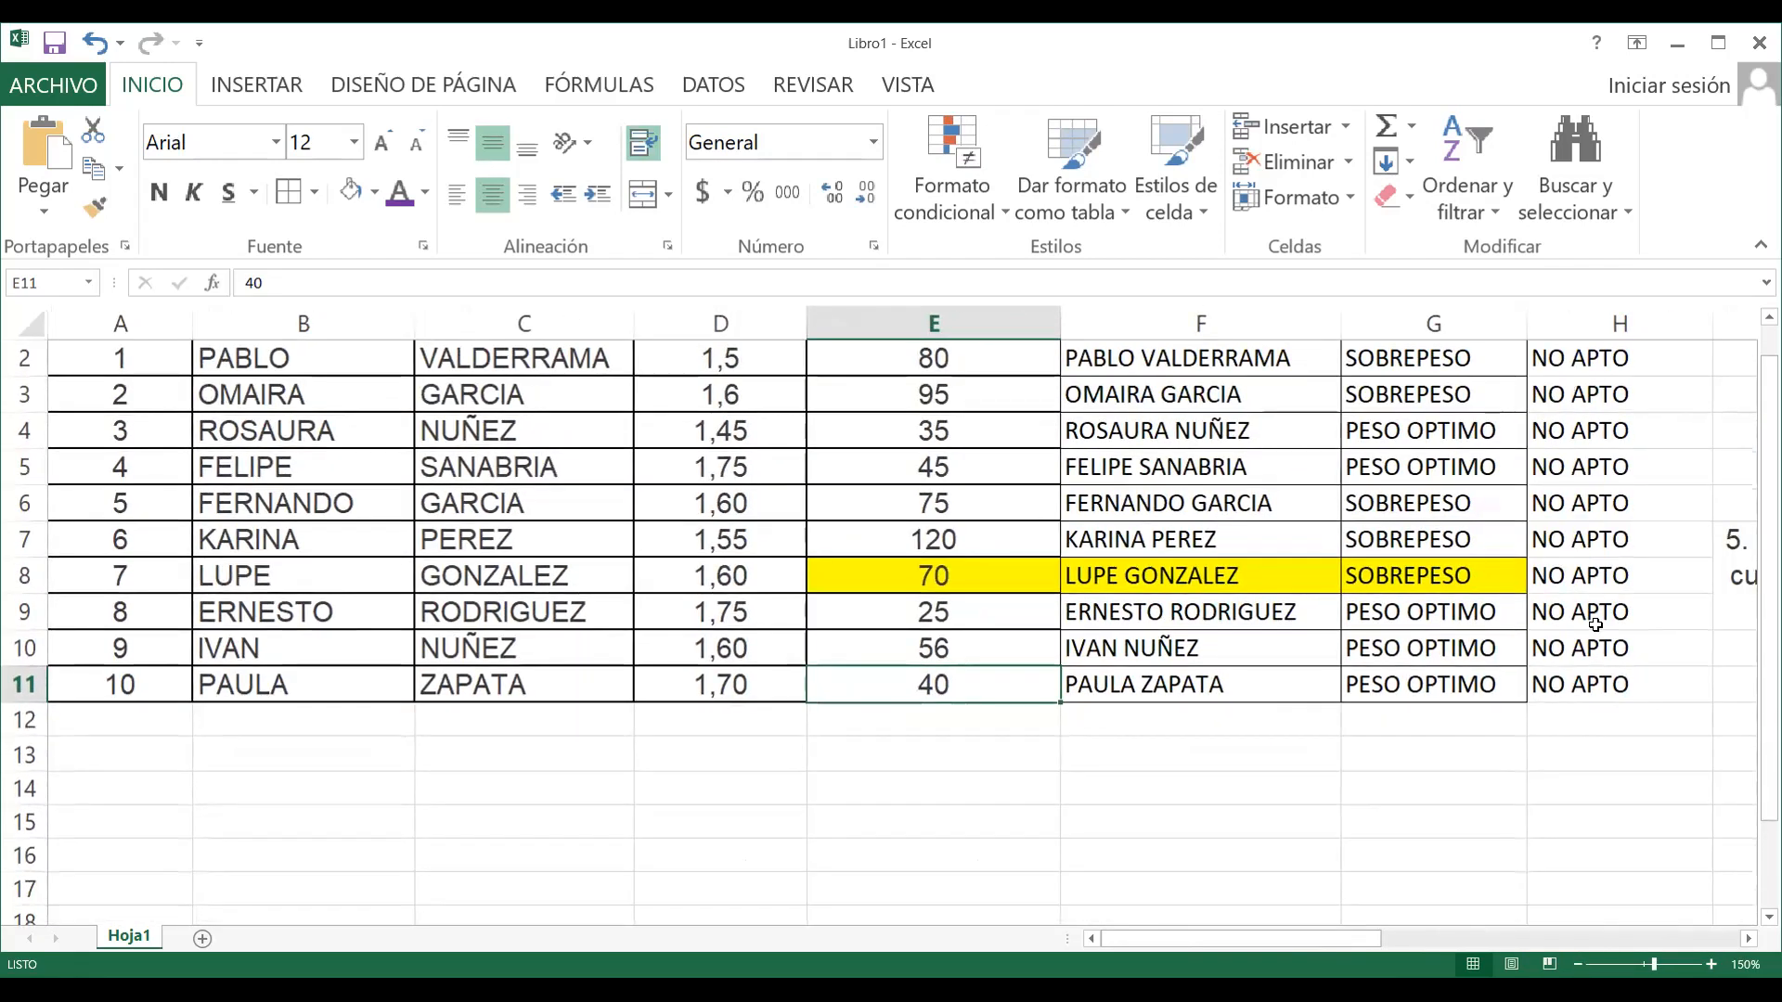
pyautogui.click(761, 686)
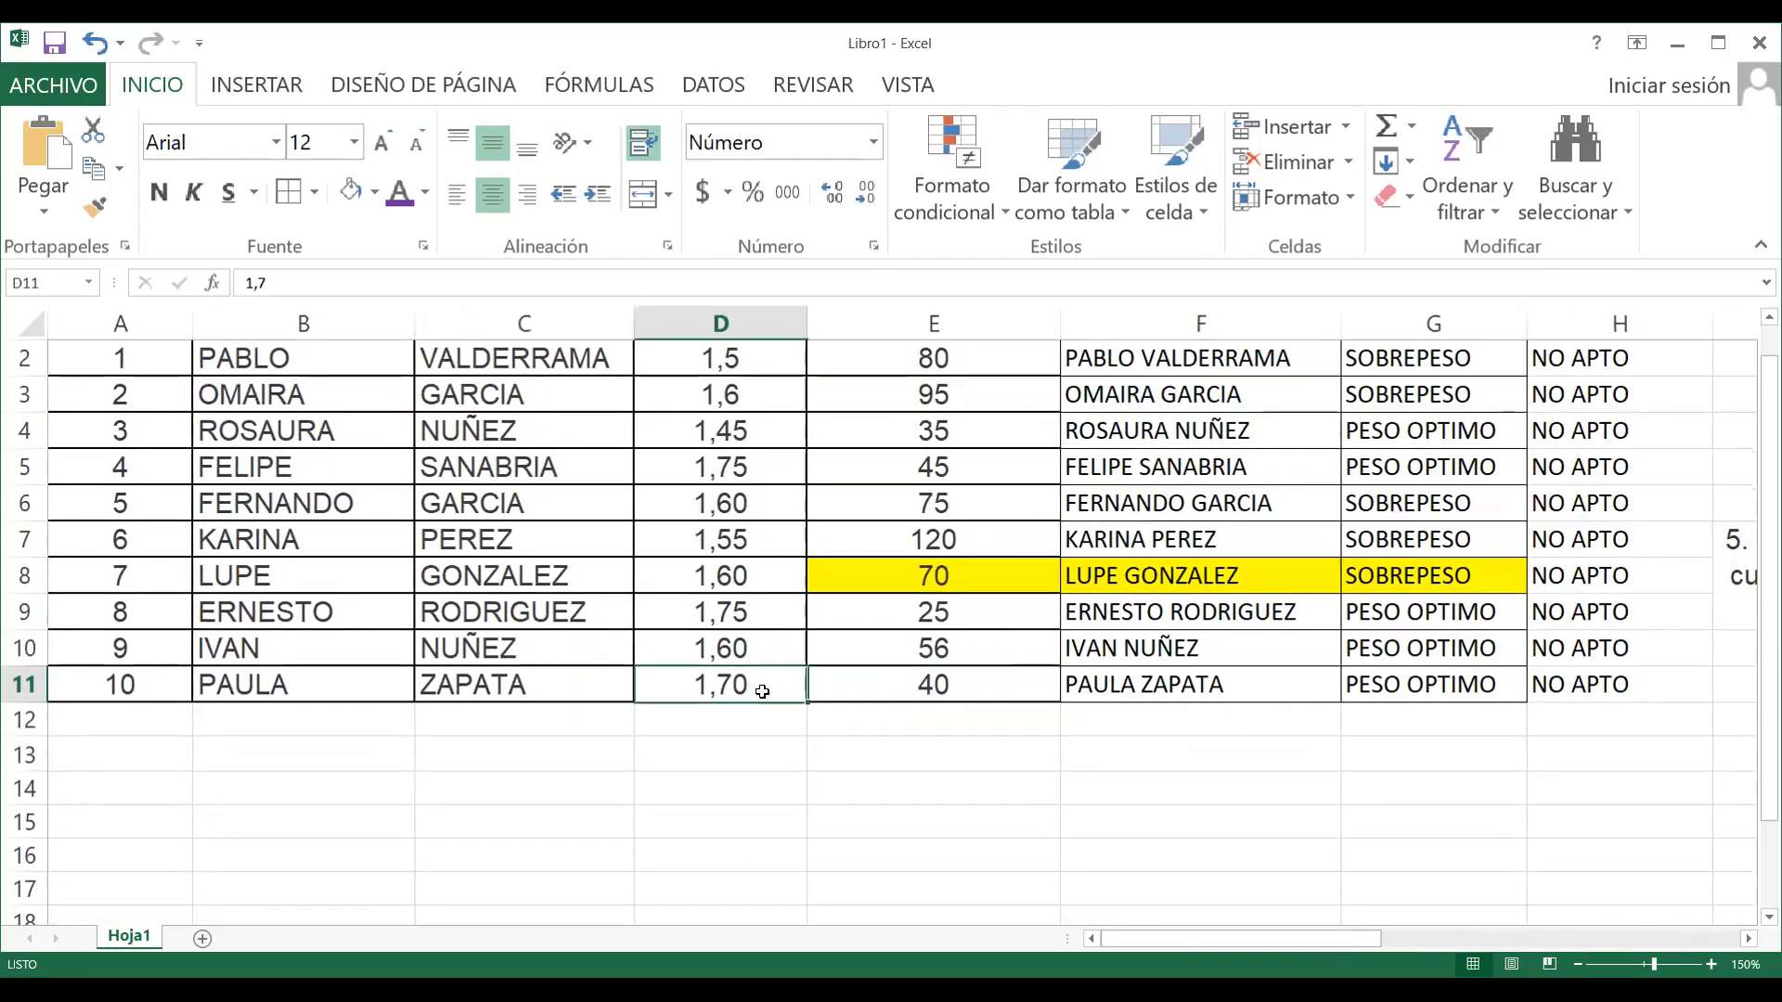
pyautogui.click(752, 608)
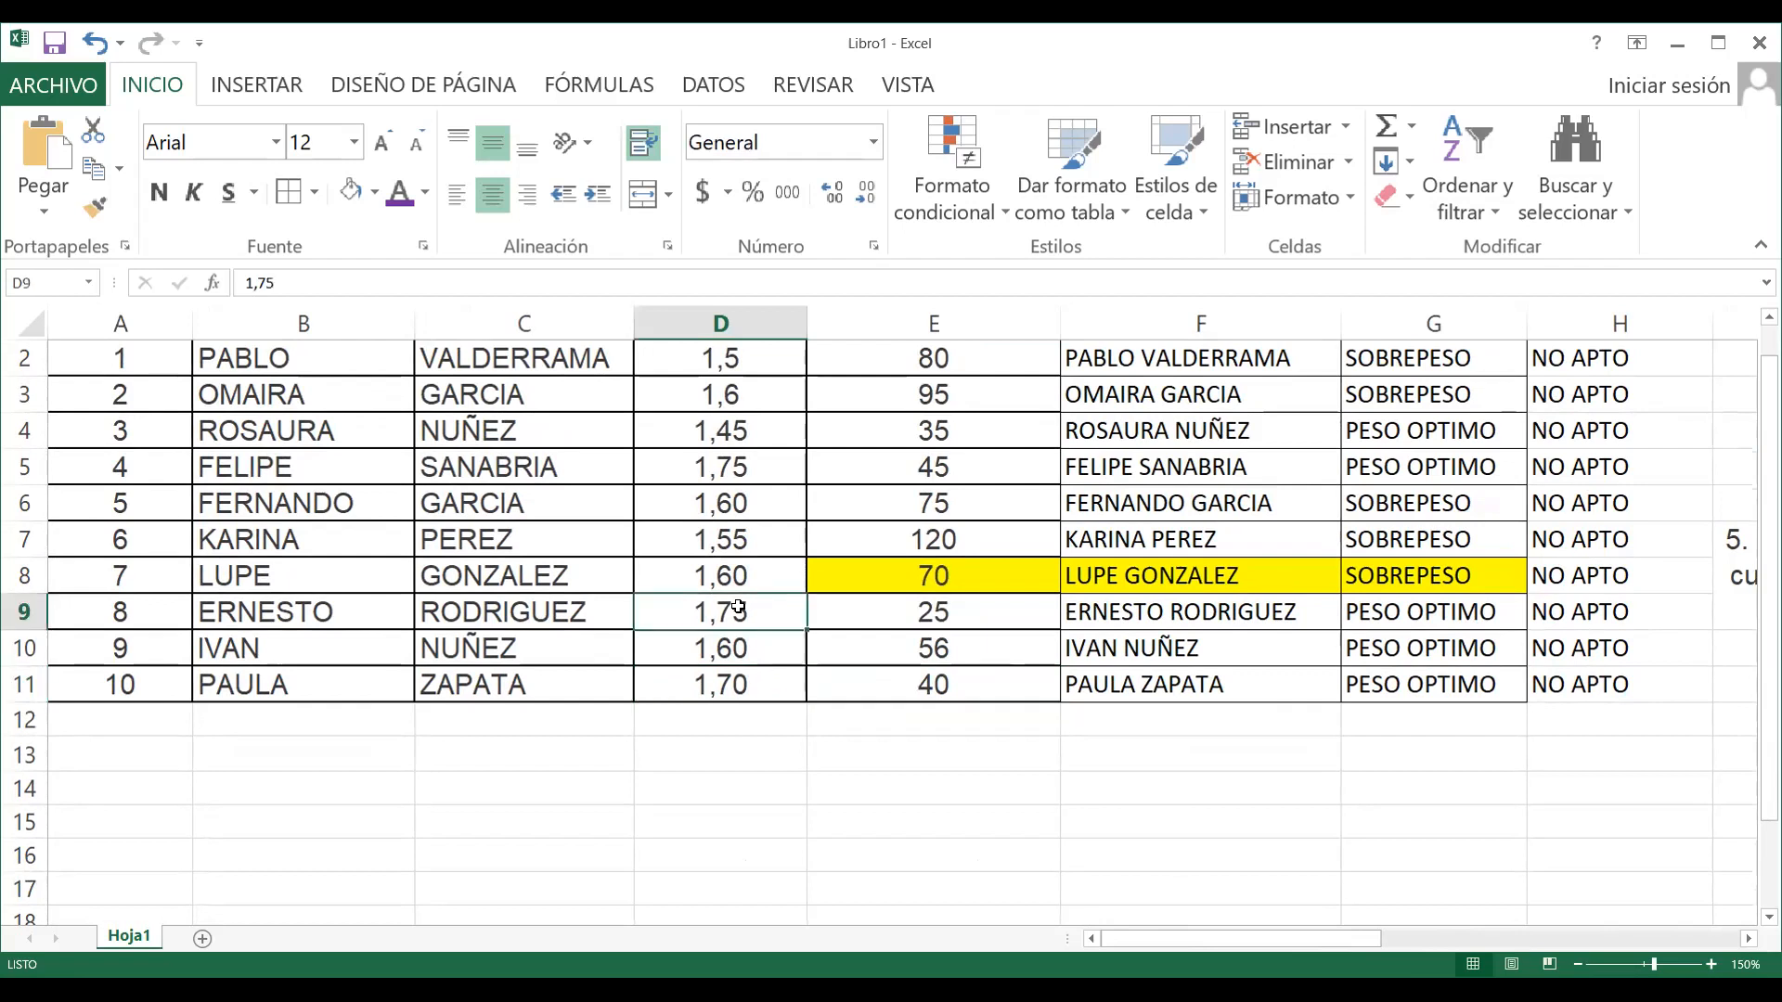
pyautogui.click(968, 609)
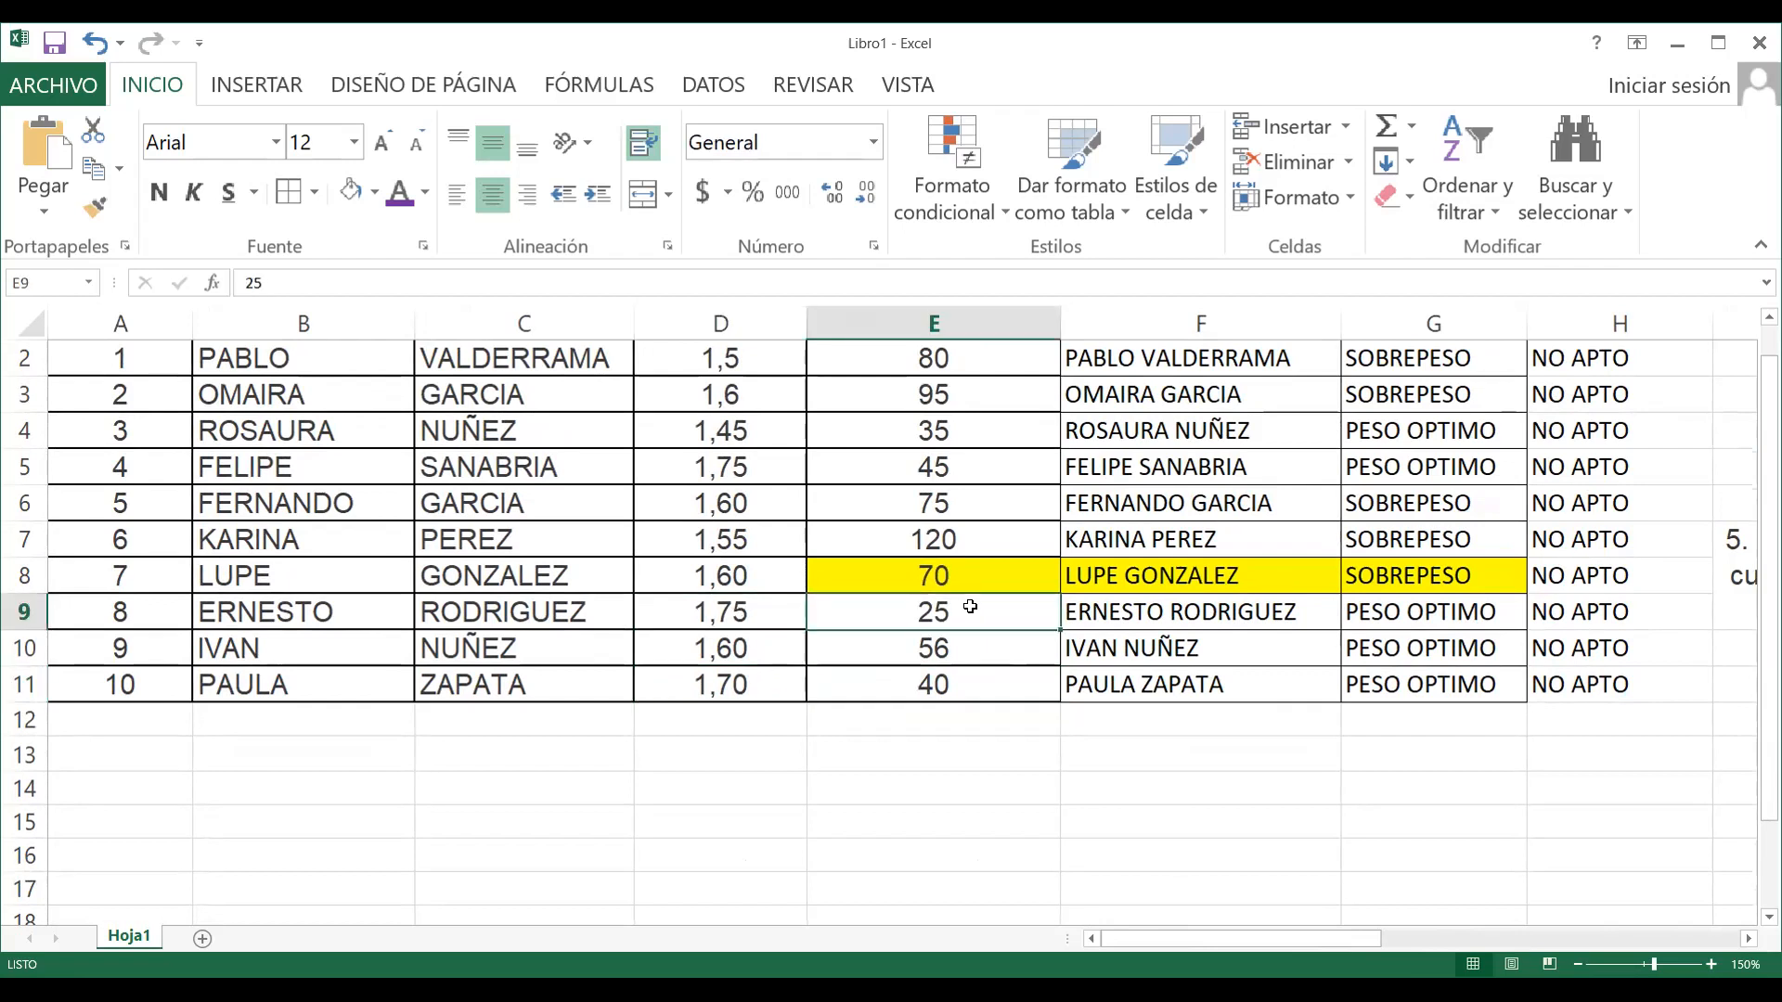
pyautogui.write('85')
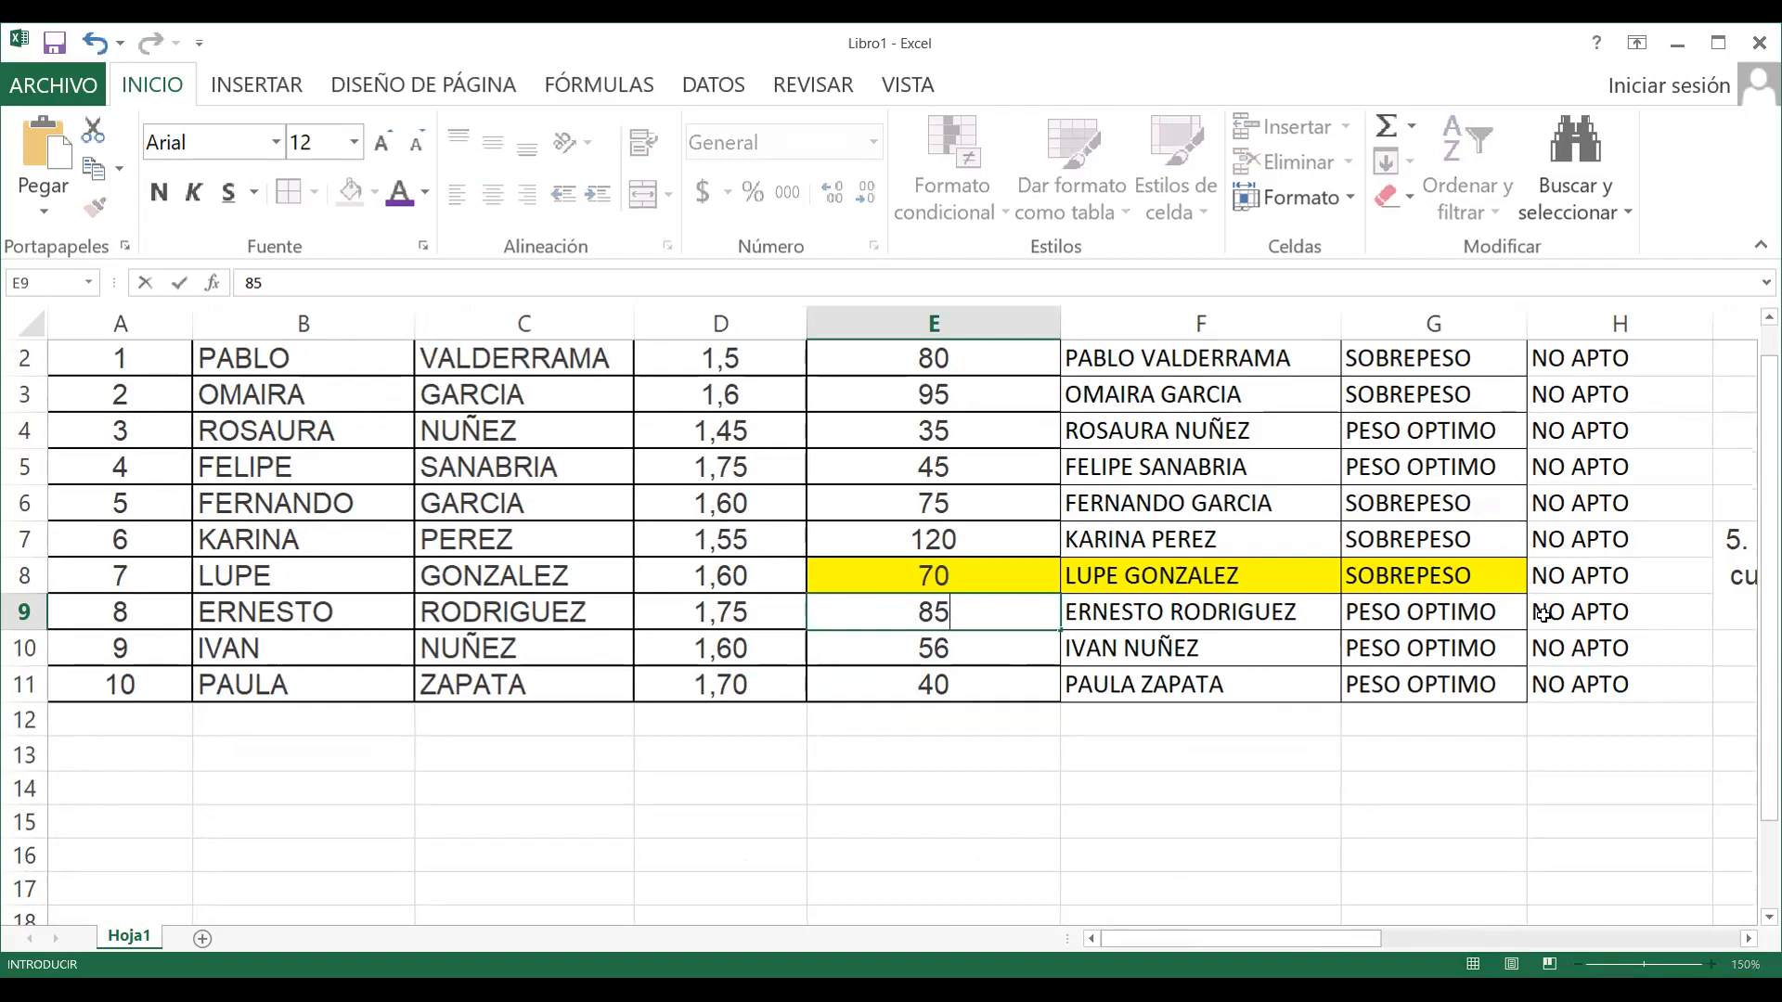
pyautogui.press('Return')
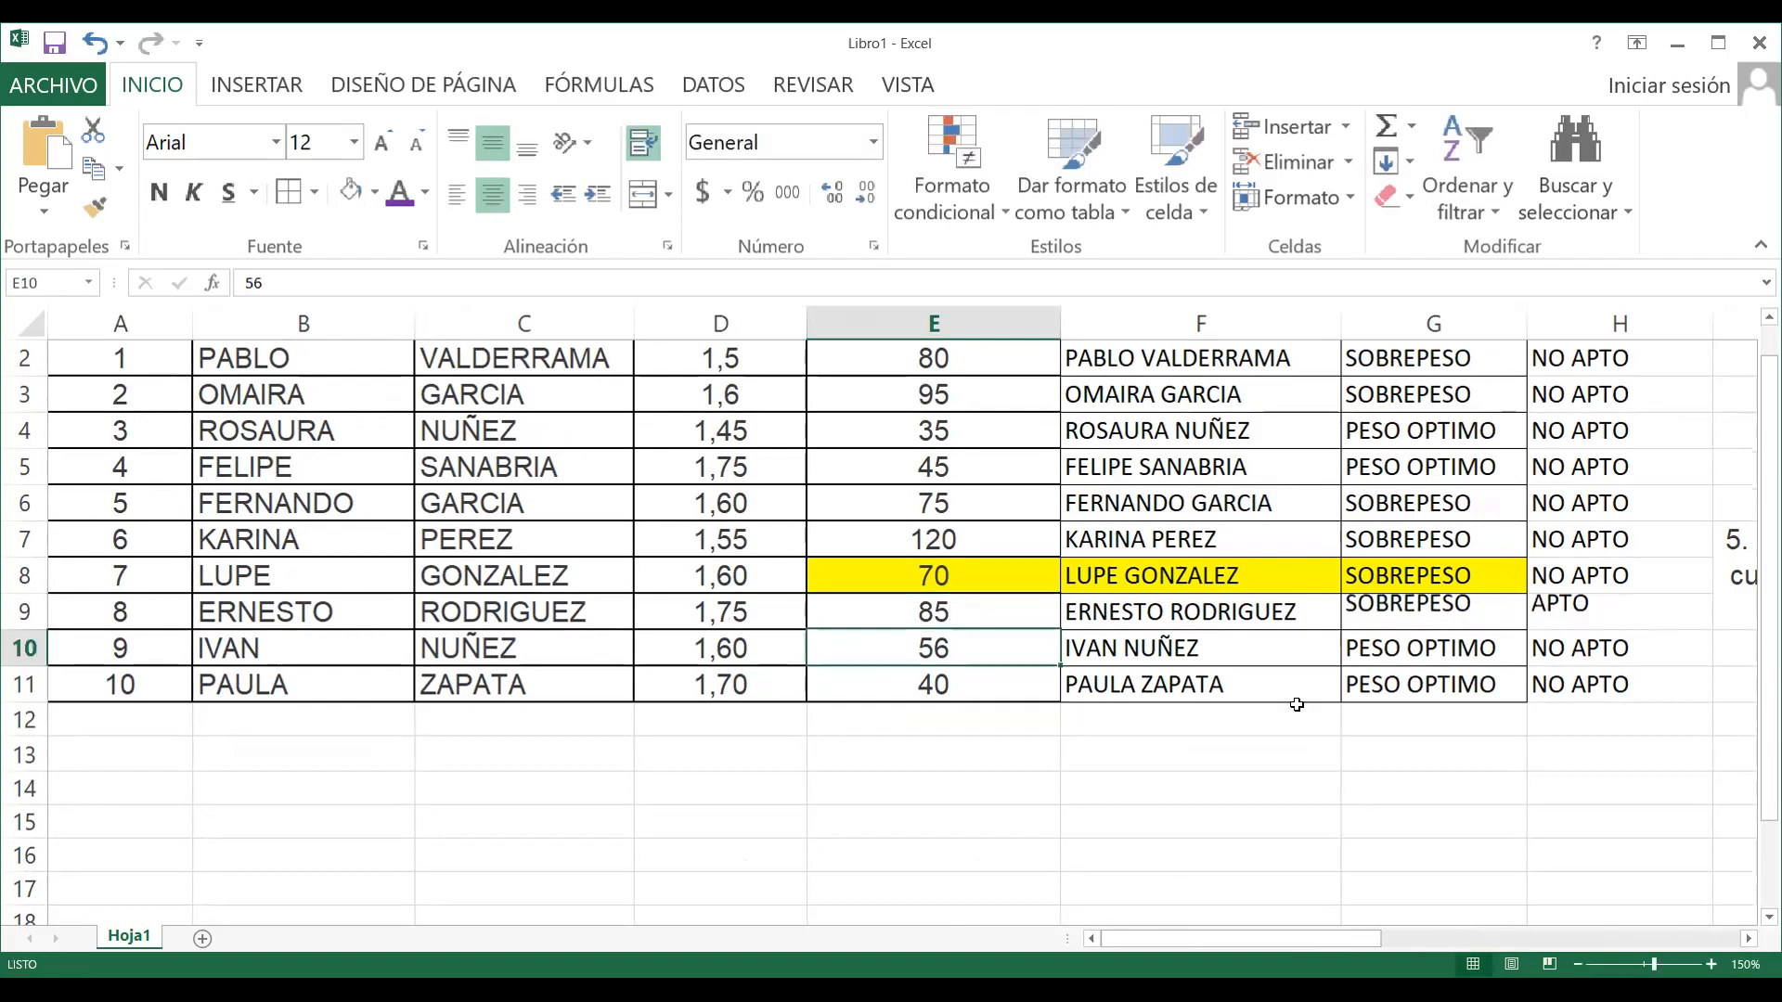
# Check the CATEGORIA formula in H9 against D9 and E9, and undo the test change in E9
pyautogui.click(724, 607)
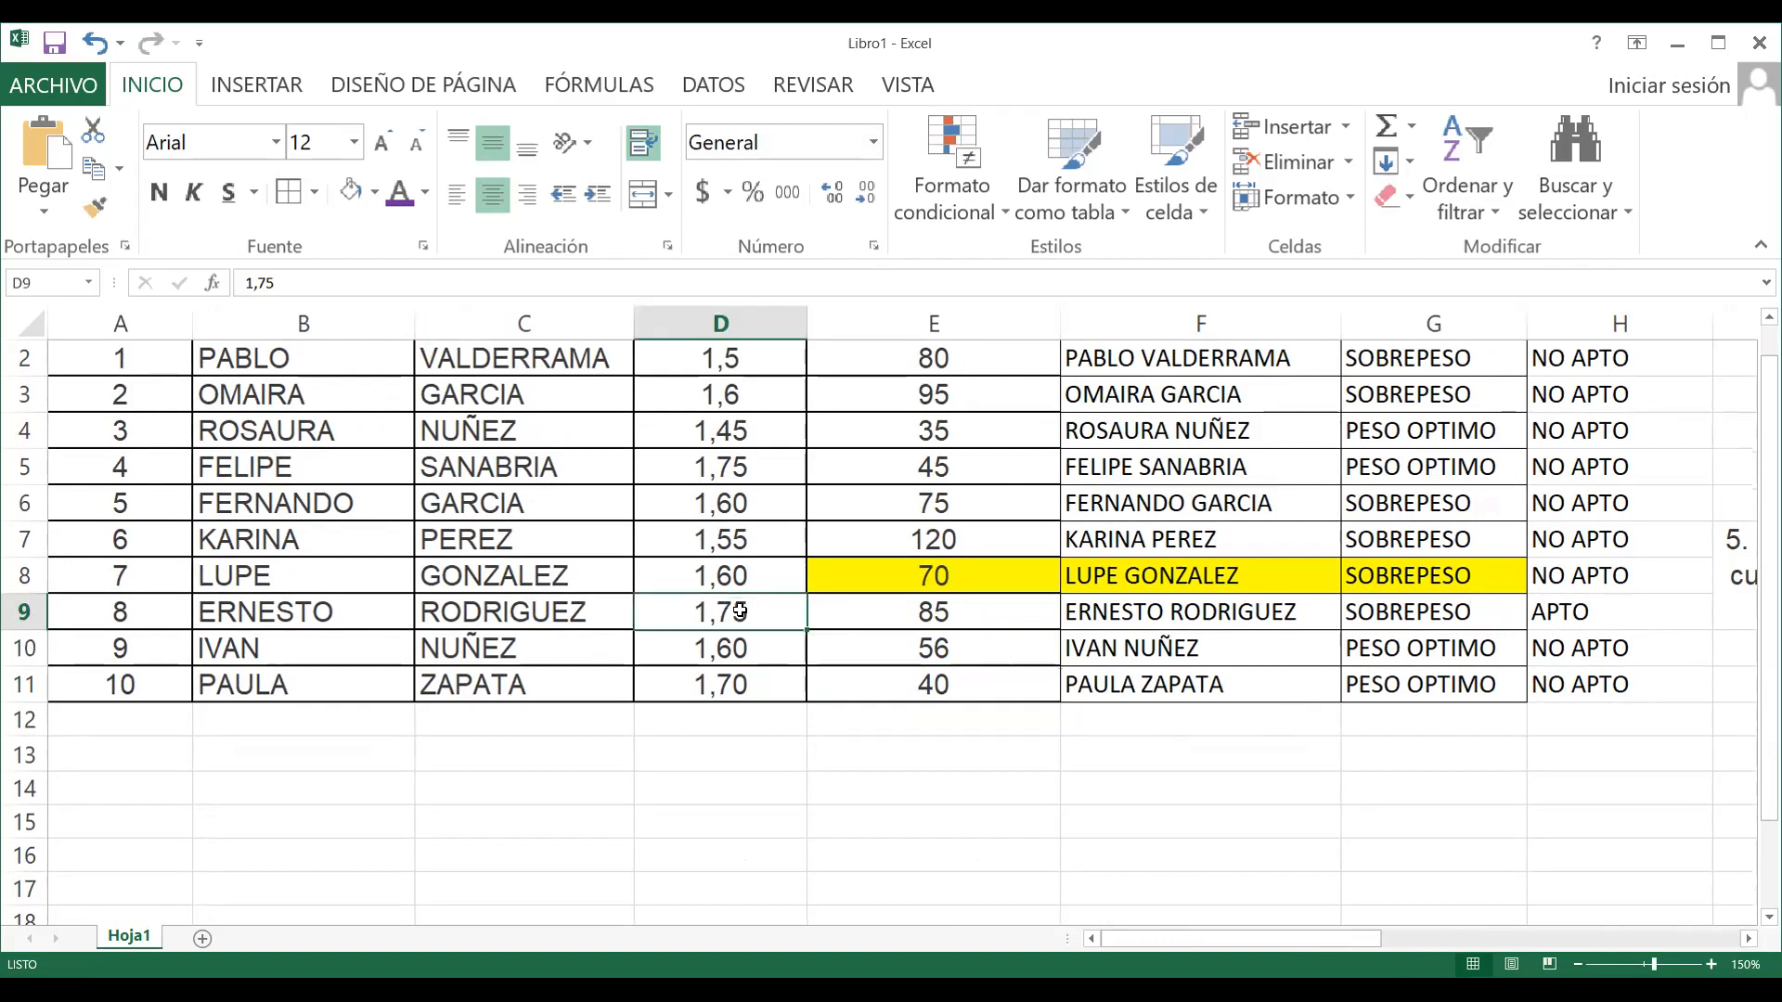
pyautogui.click(1019, 612)
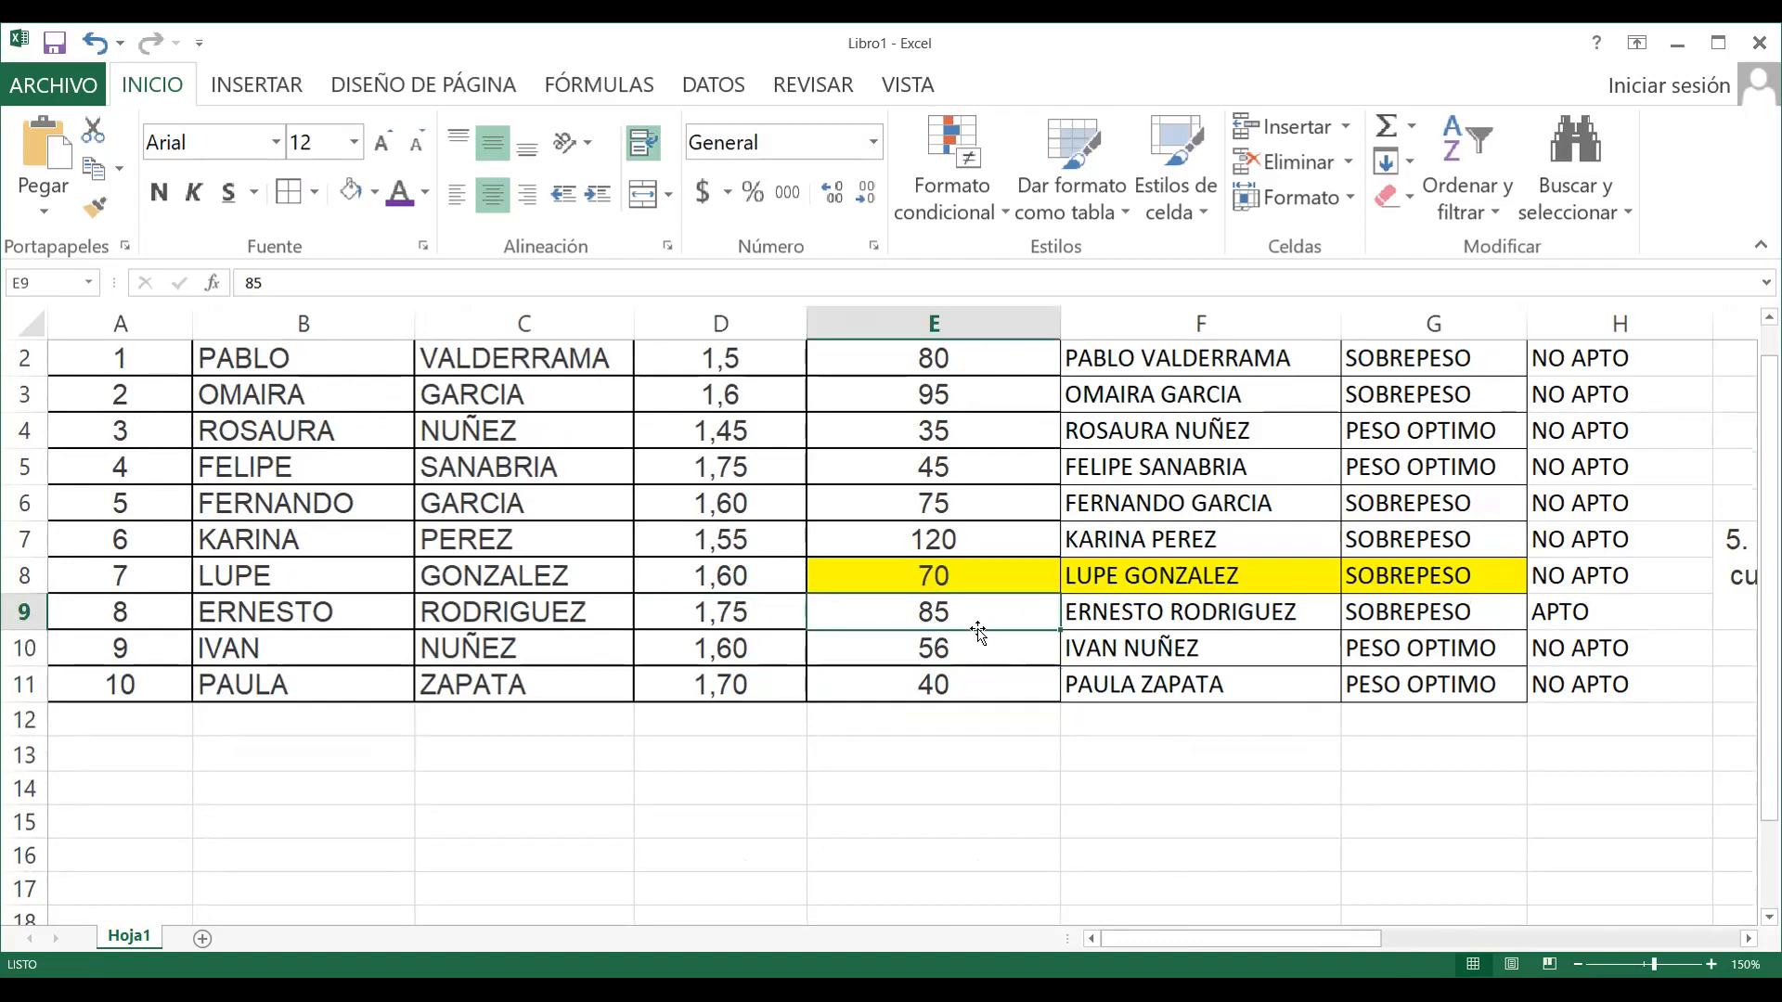
pyautogui.click(739, 618)
pyautogui.click(863, 619)
pyautogui.click(776, 618)
pyautogui.click(829, 618)
pyautogui.click(1649, 612)
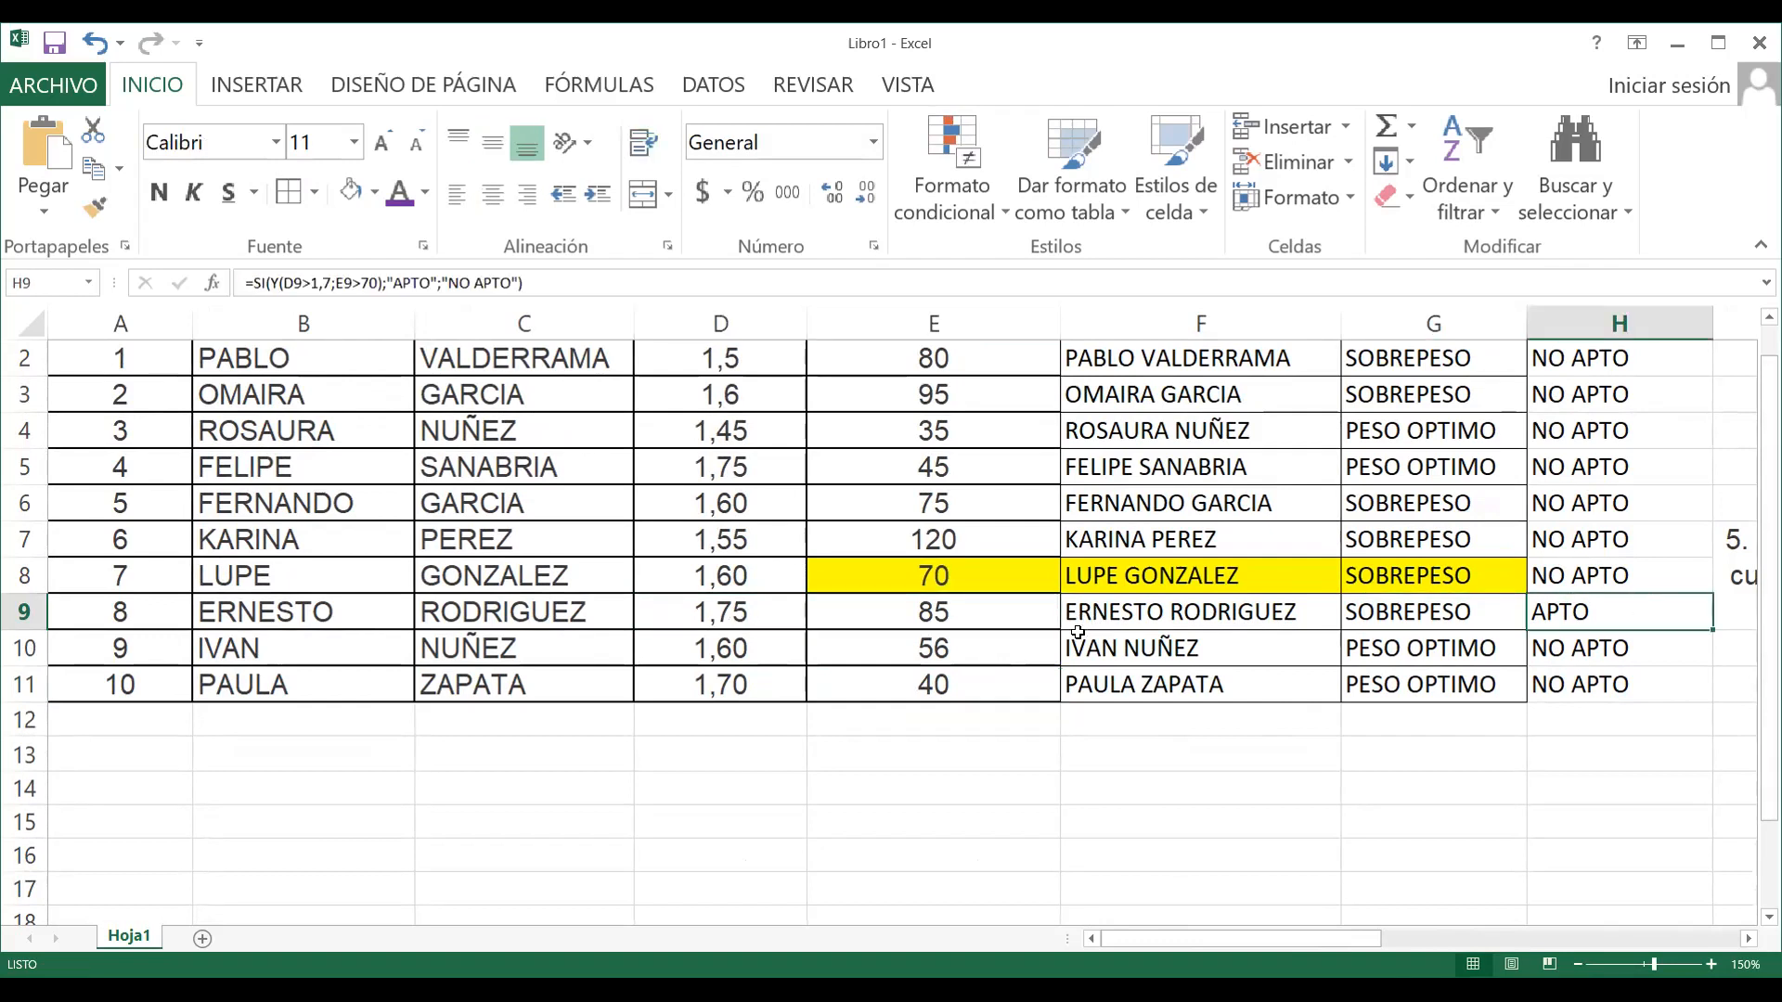
pyautogui.click(95, 44)
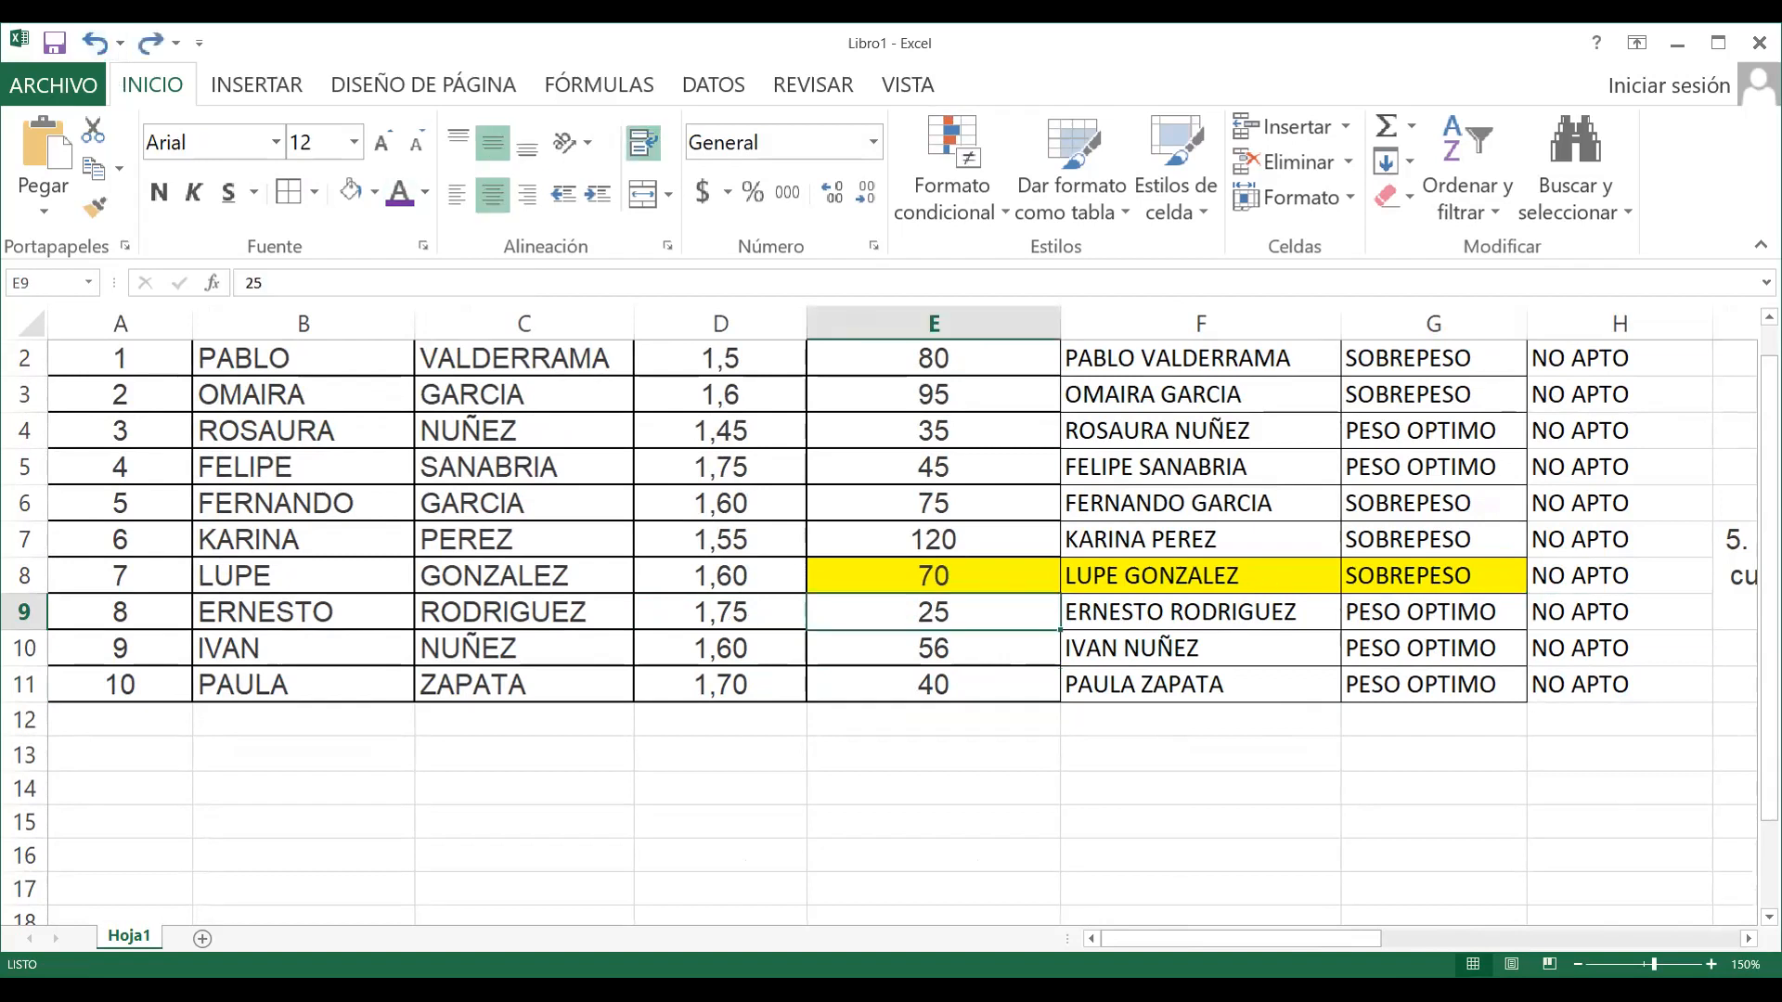
# Apply all borders to the CATEGORIA column from H1 to H11
pyautogui.moveTo(1314, 939); pyautogui.dragTo(1364, 939)
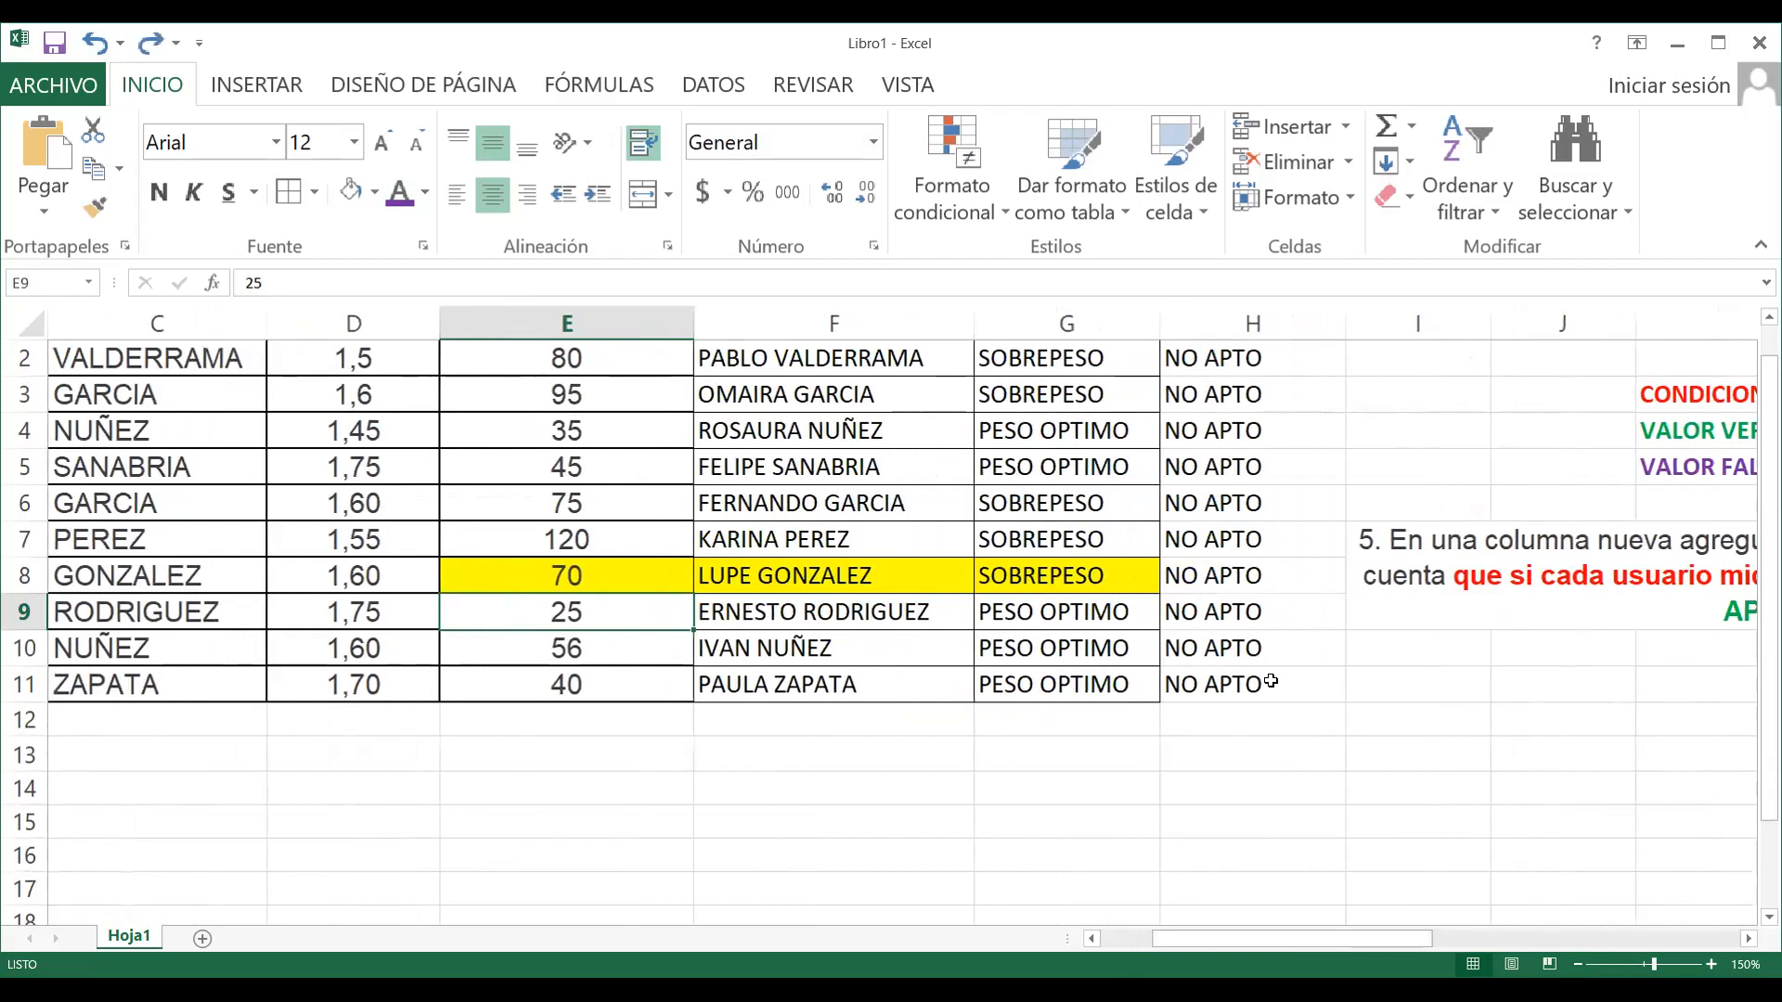
pyautogui.click(1271, 681)
pyautogui.scroll(1, 1244, 552)
pyautogui.click(1242, 531)
pyautogui.click(1245, 569)
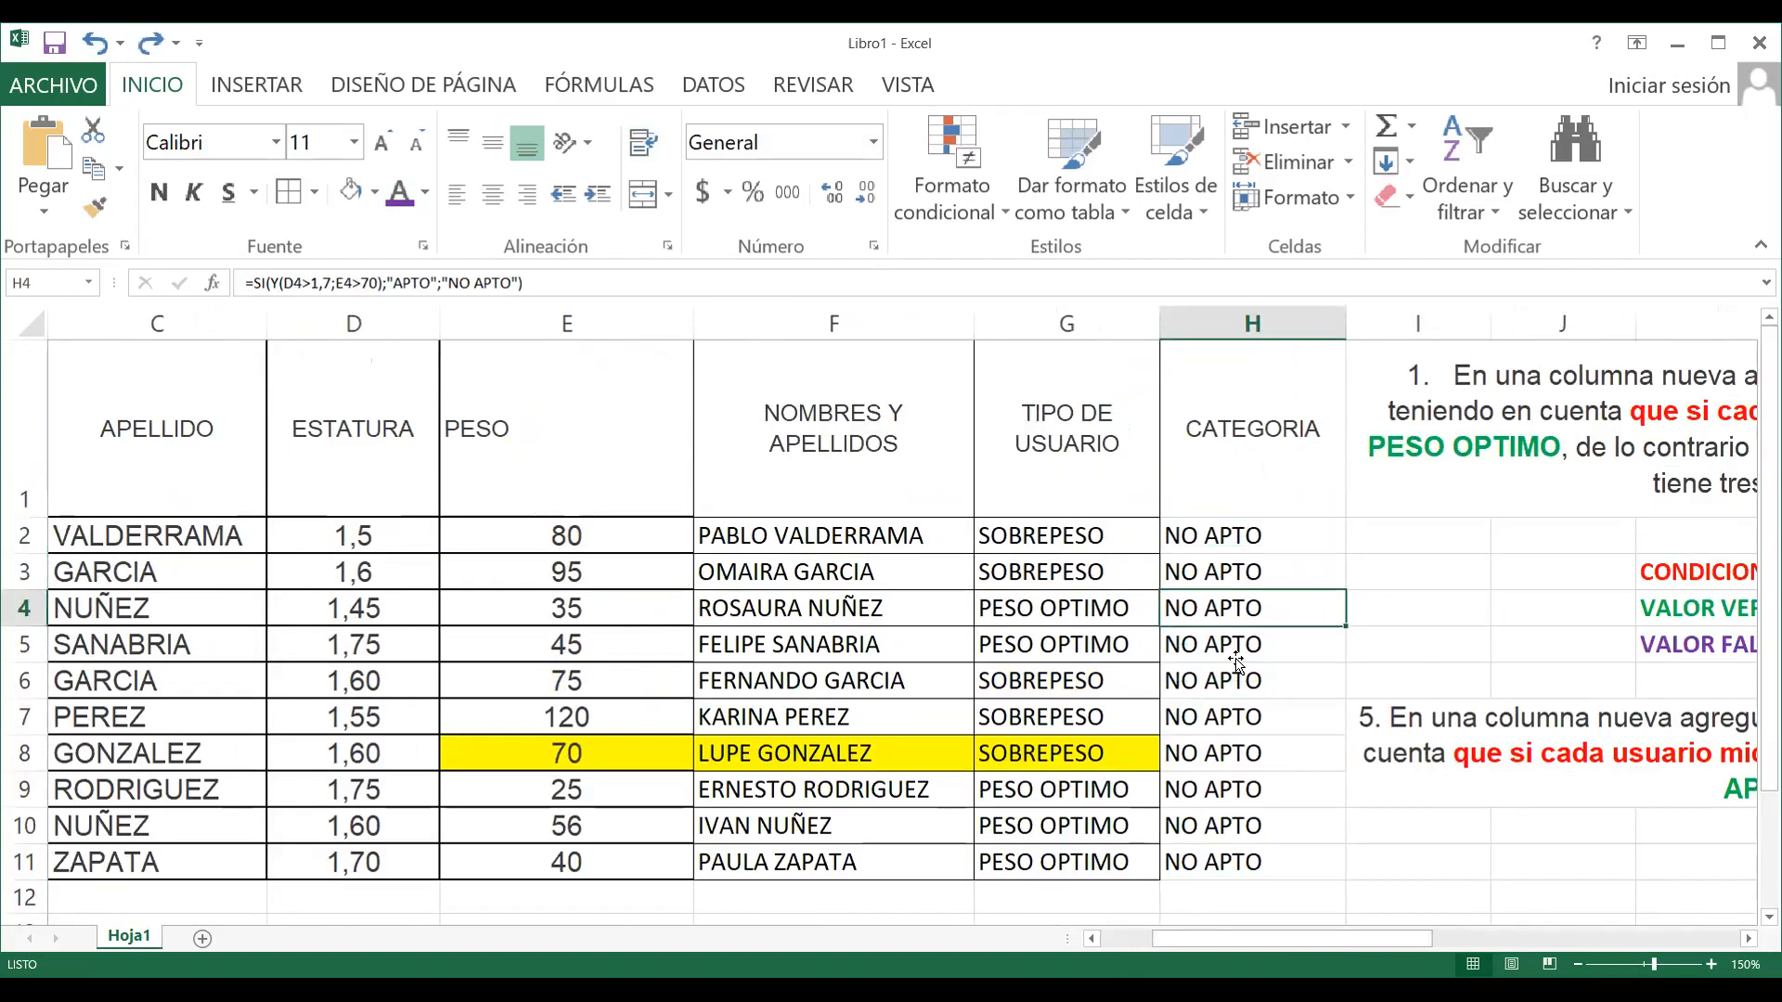
pyautogui.click(1238, 649)
pyautogui.moveTo(1206, 465); pyautogui.dragTo(1280, 867)
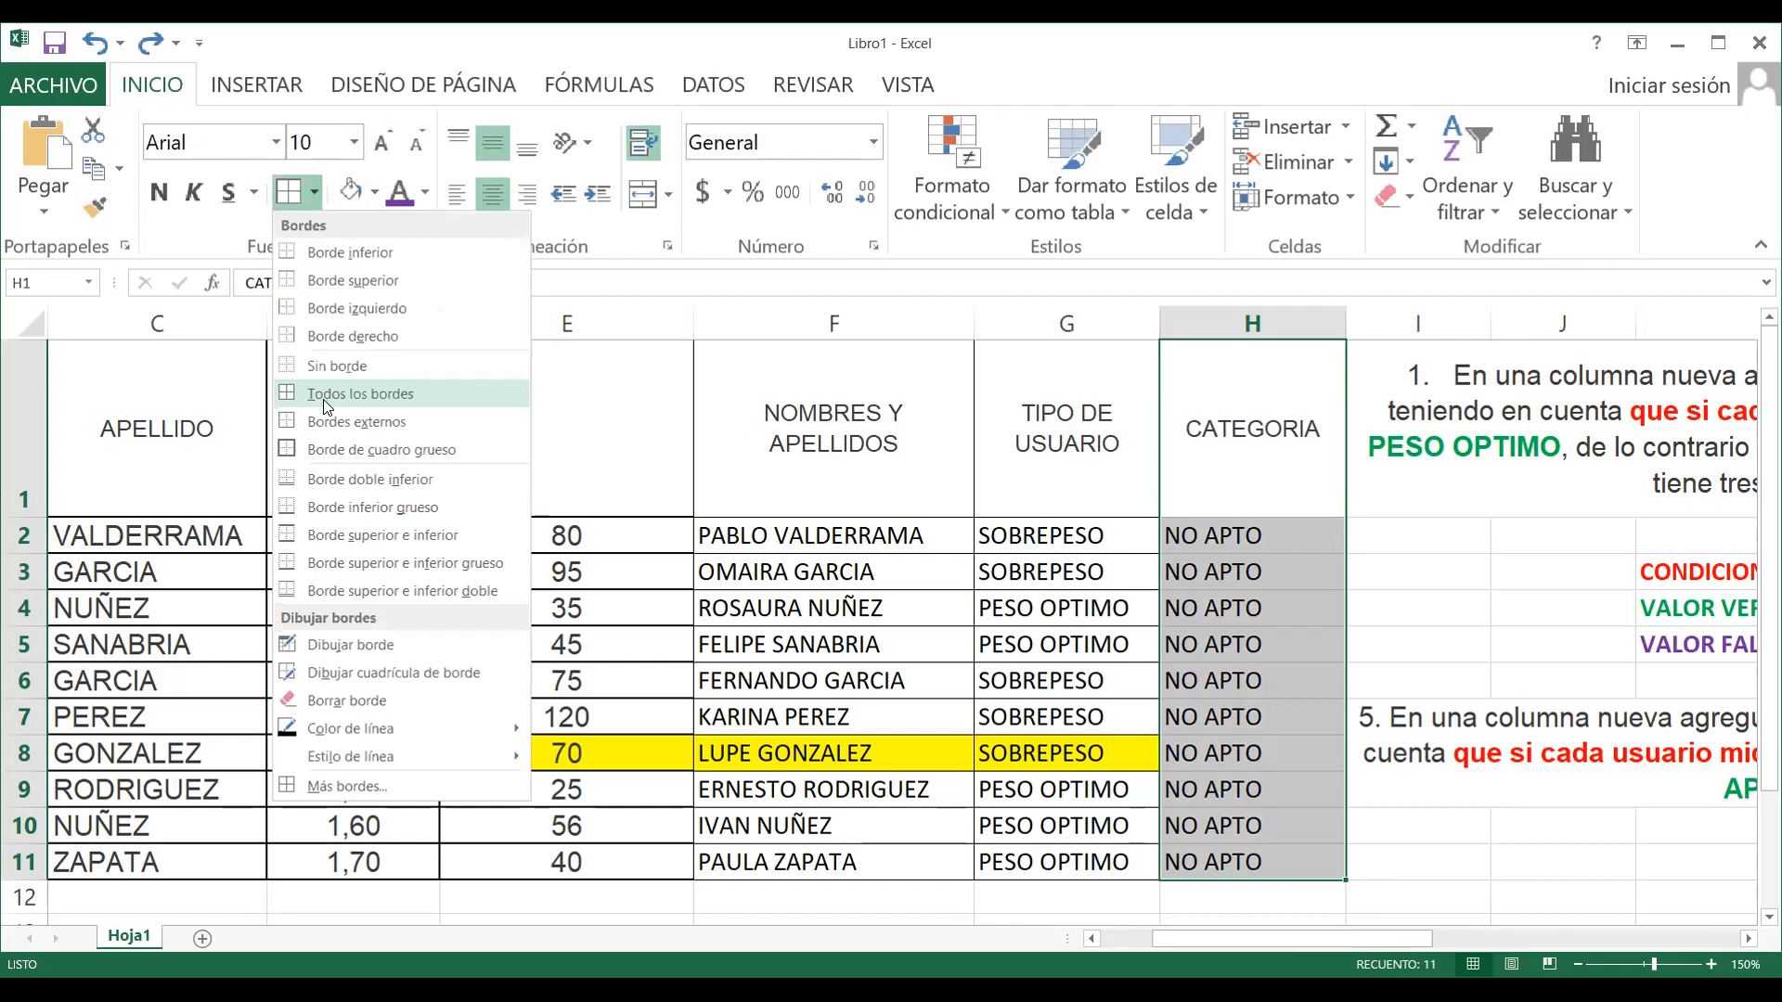
pyautogui.click(320, 397)
# Review the formulas in the CATEGORIA, TIPO DE USUARIO and NOMBRES Y APELLIDOS columns
pyautogui.click(1257, 547)
pyautogui.click(1260, 560)
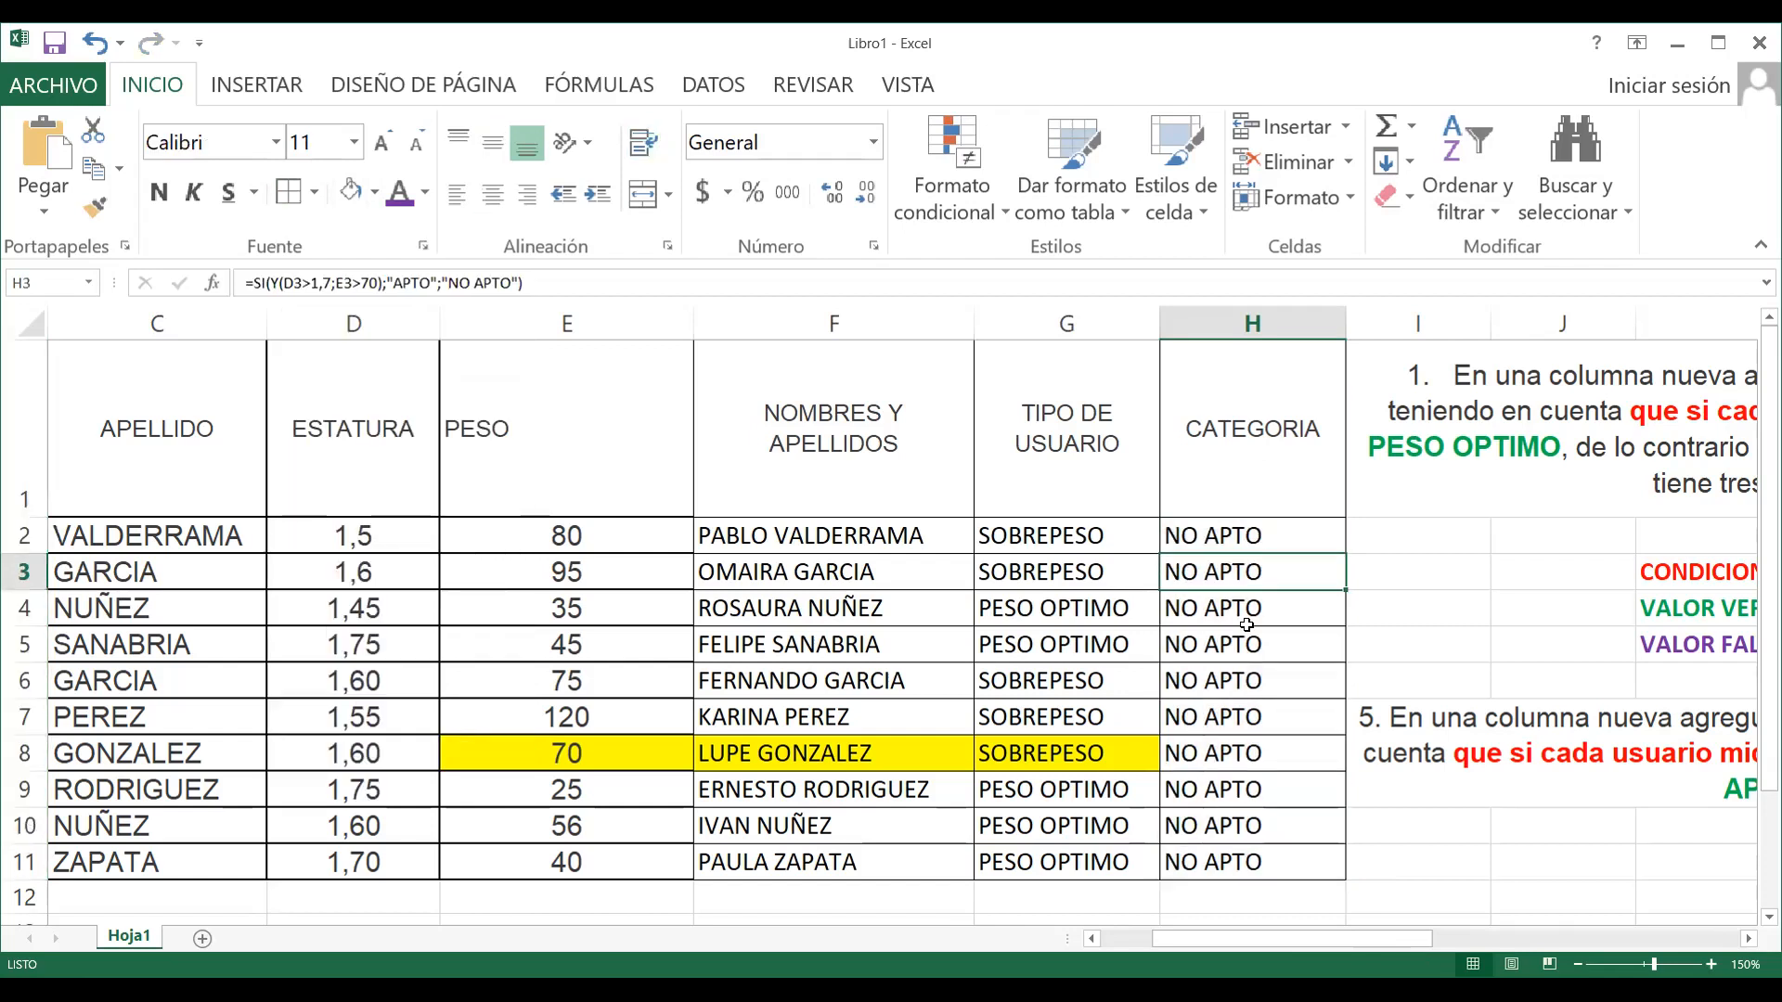
pyautogui.click(1249, 616)
pyautogui.click(1248, 642)
pyautogui.click(1237, 680)
pyautogui.click(1239, 749)
pyautogui.click(1245, 539)
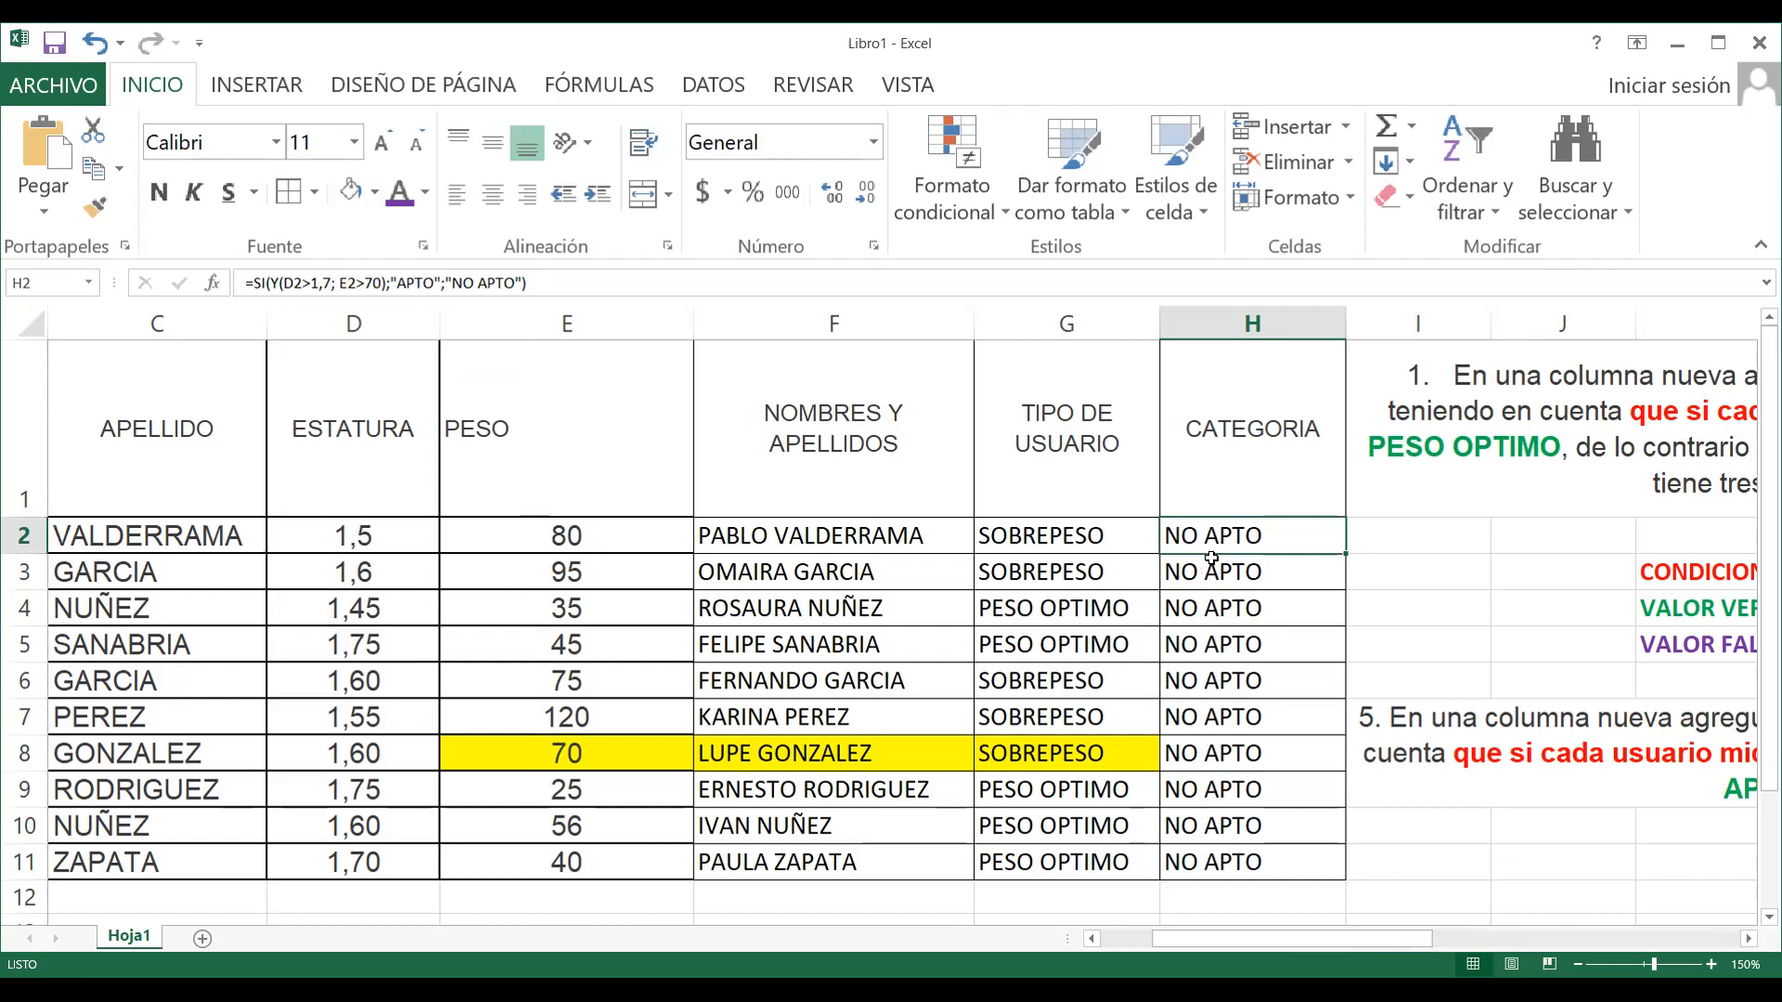
pyautogui.scroll(2, 1581, 570)
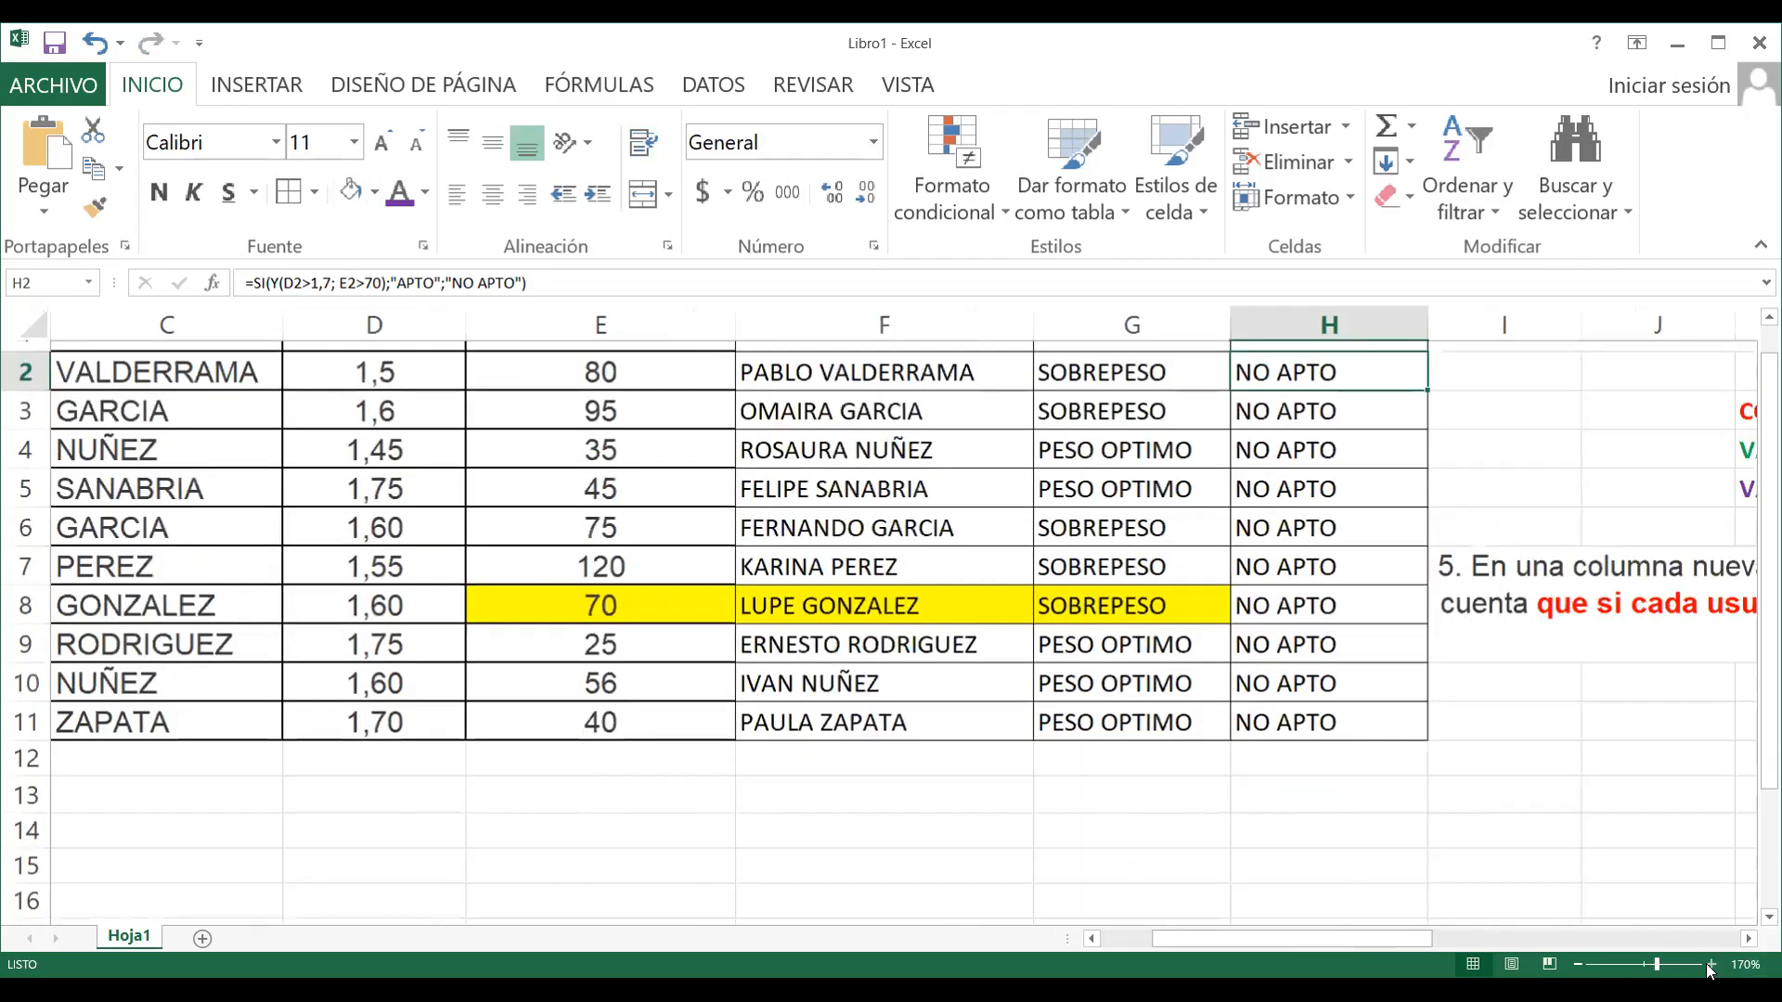
pyautogui.scroll(1, 1580, 571)
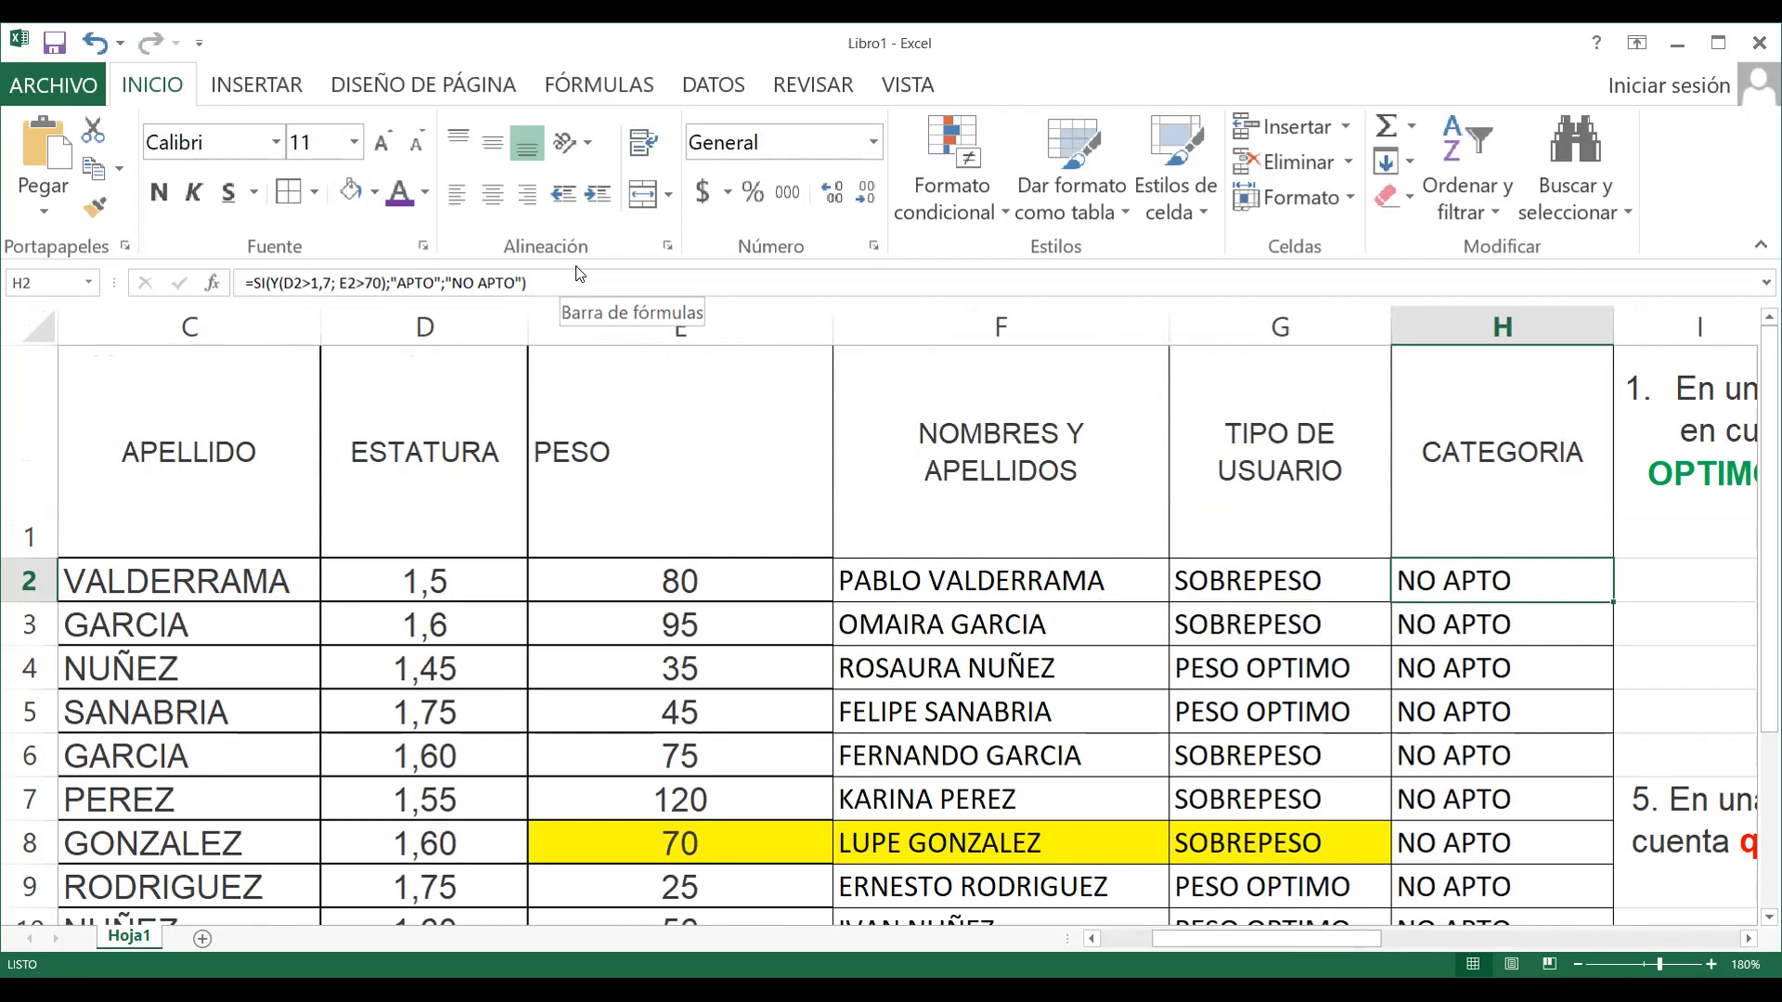
pyautogui.click(1258, 565)
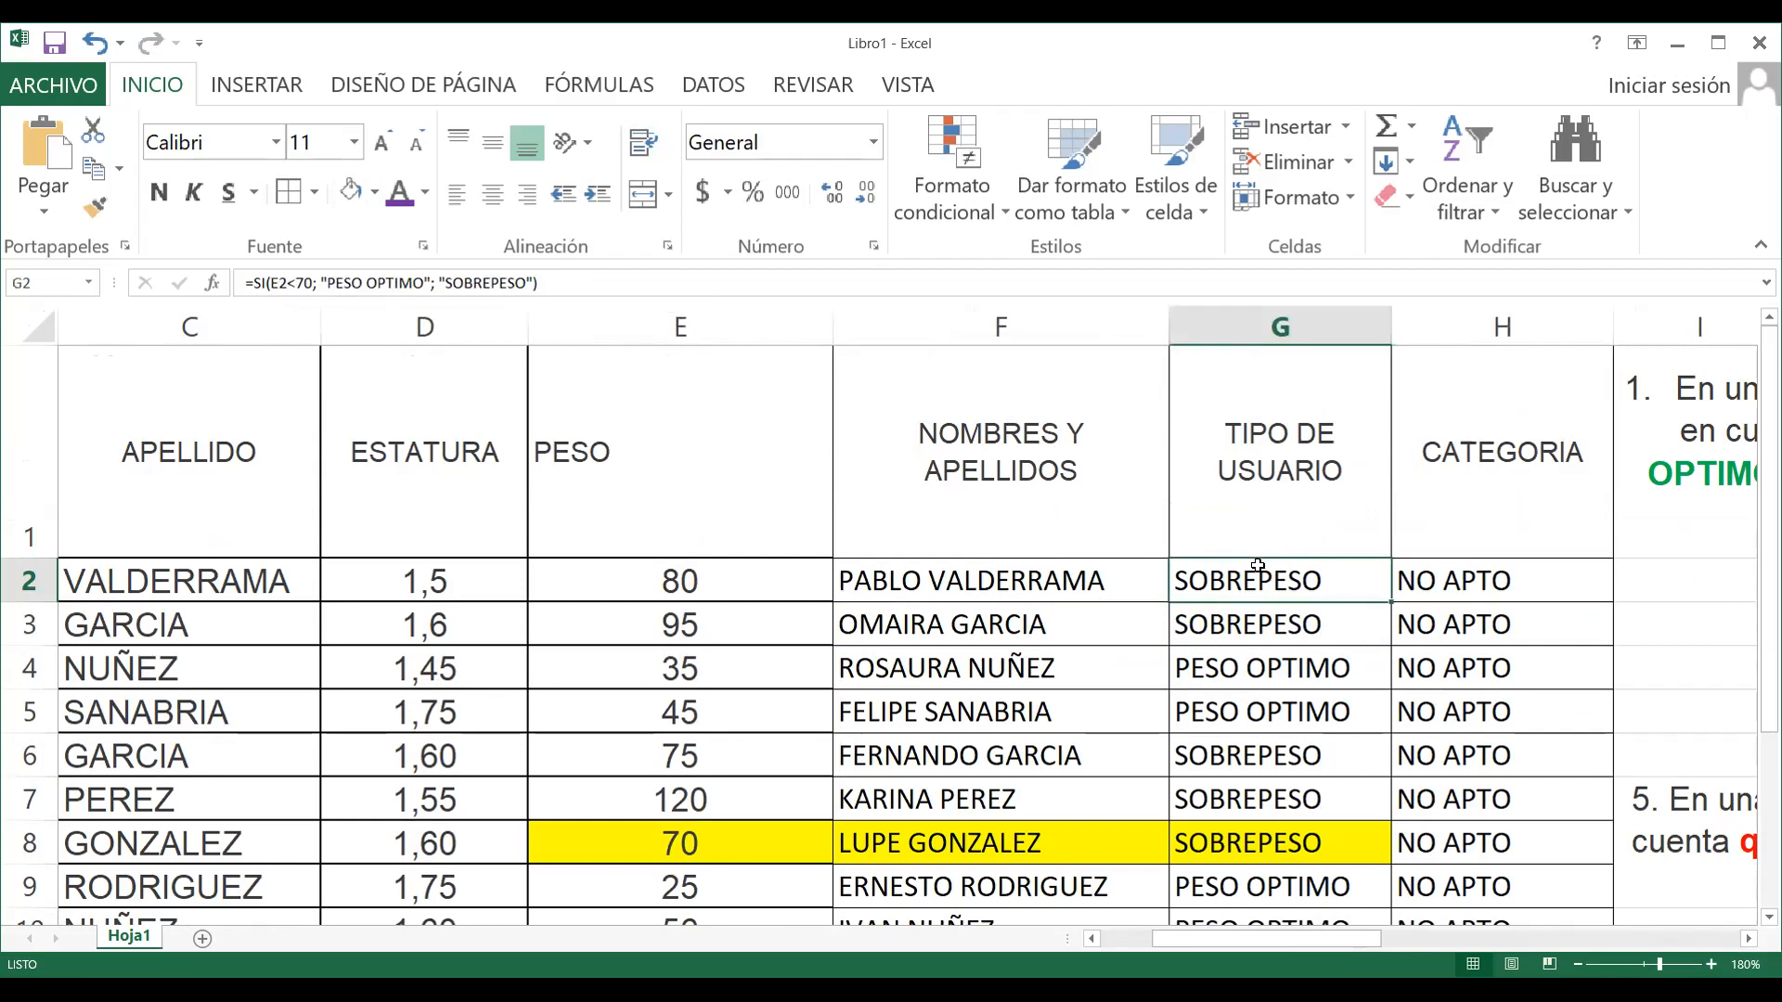
pyautogui.click(481, 280)
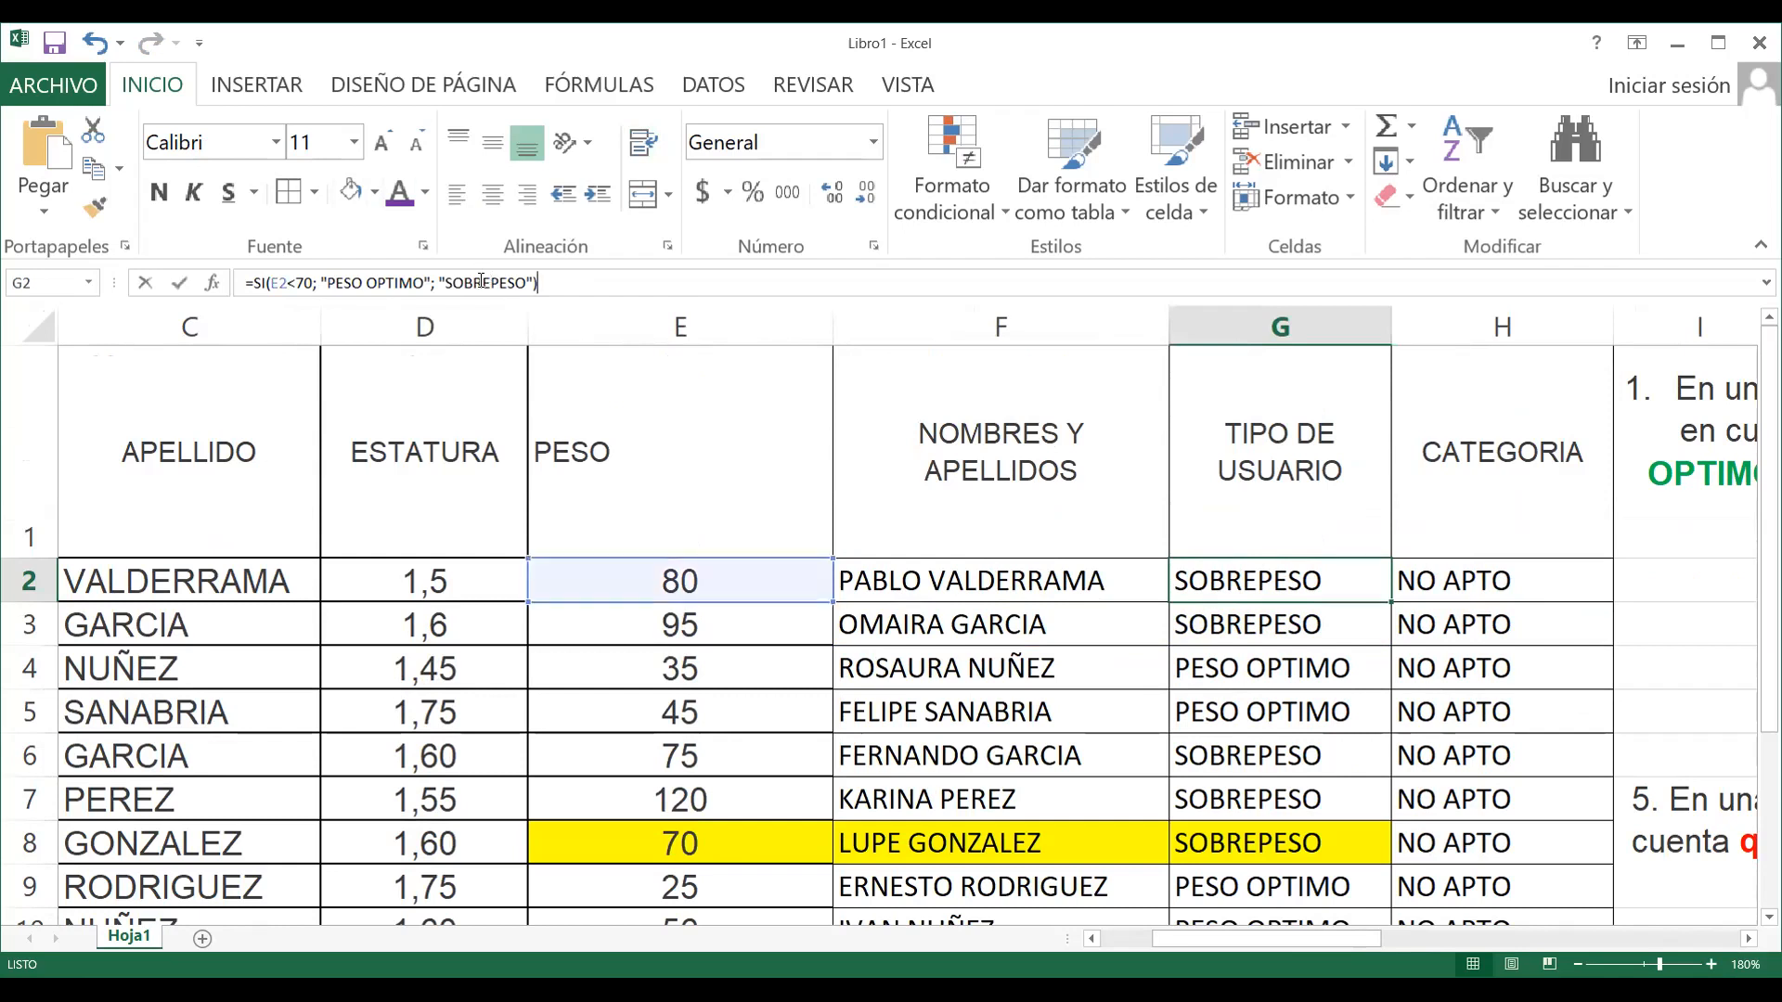
pyautogui.press('Escape')
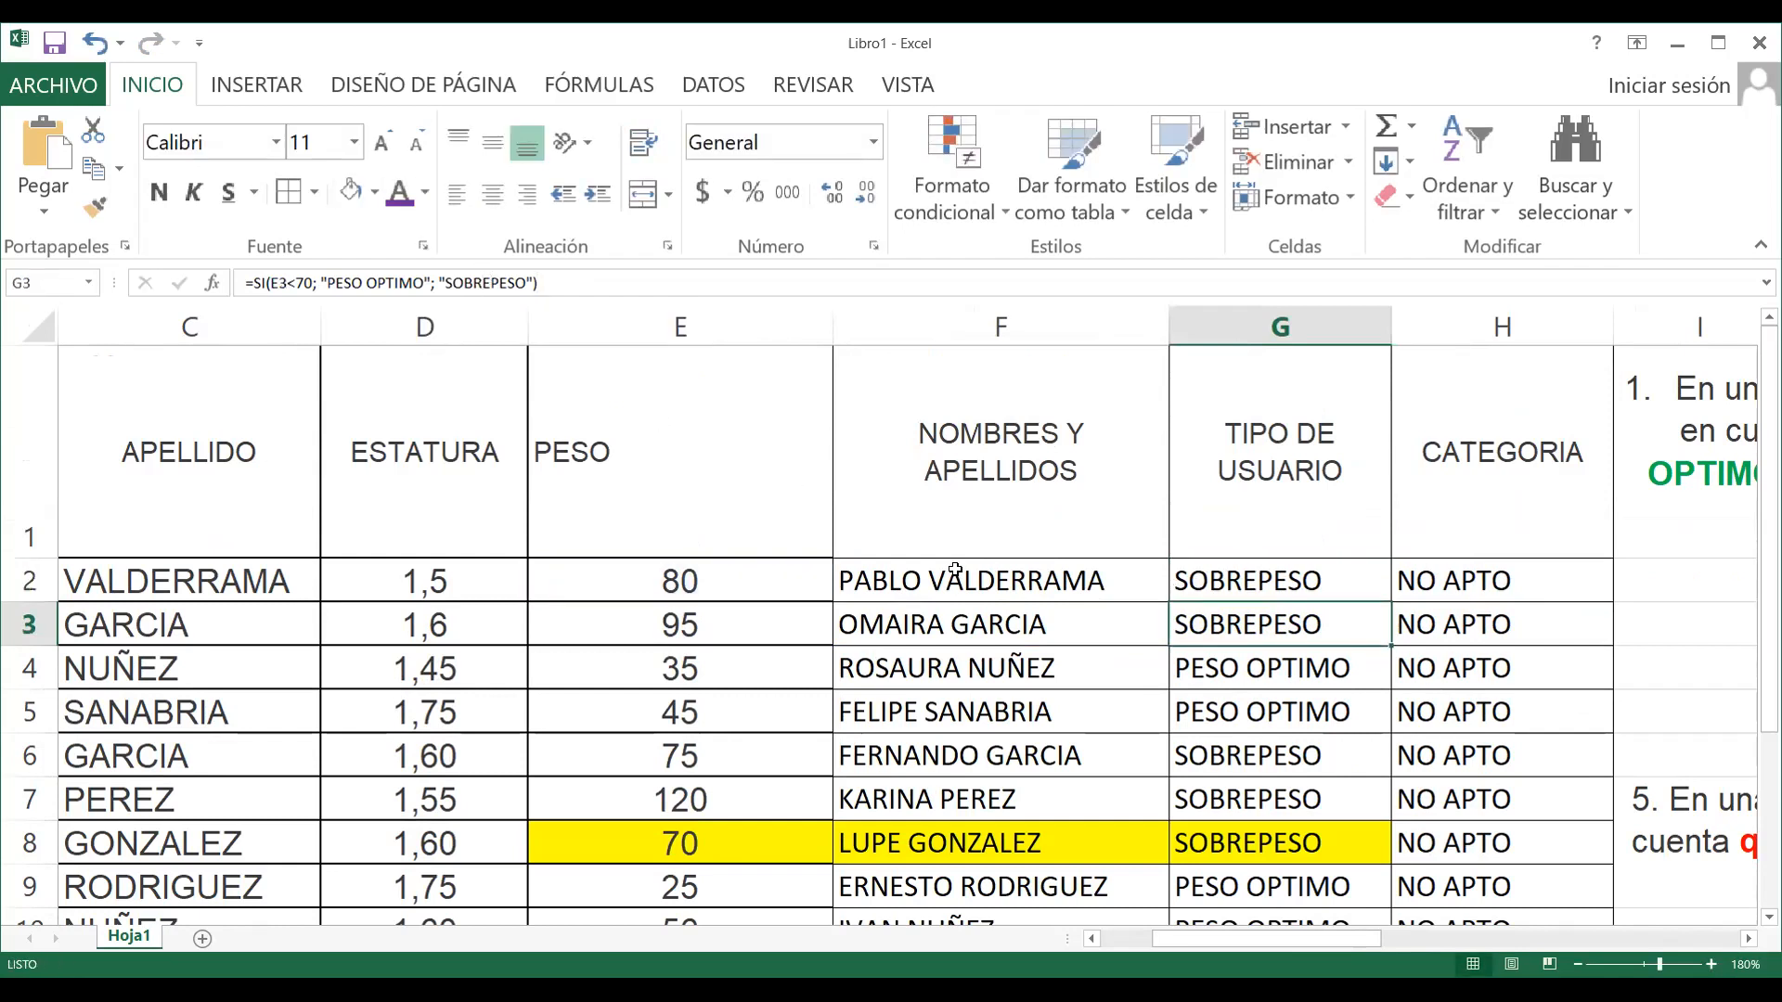
pyautogui.click(965, 571)
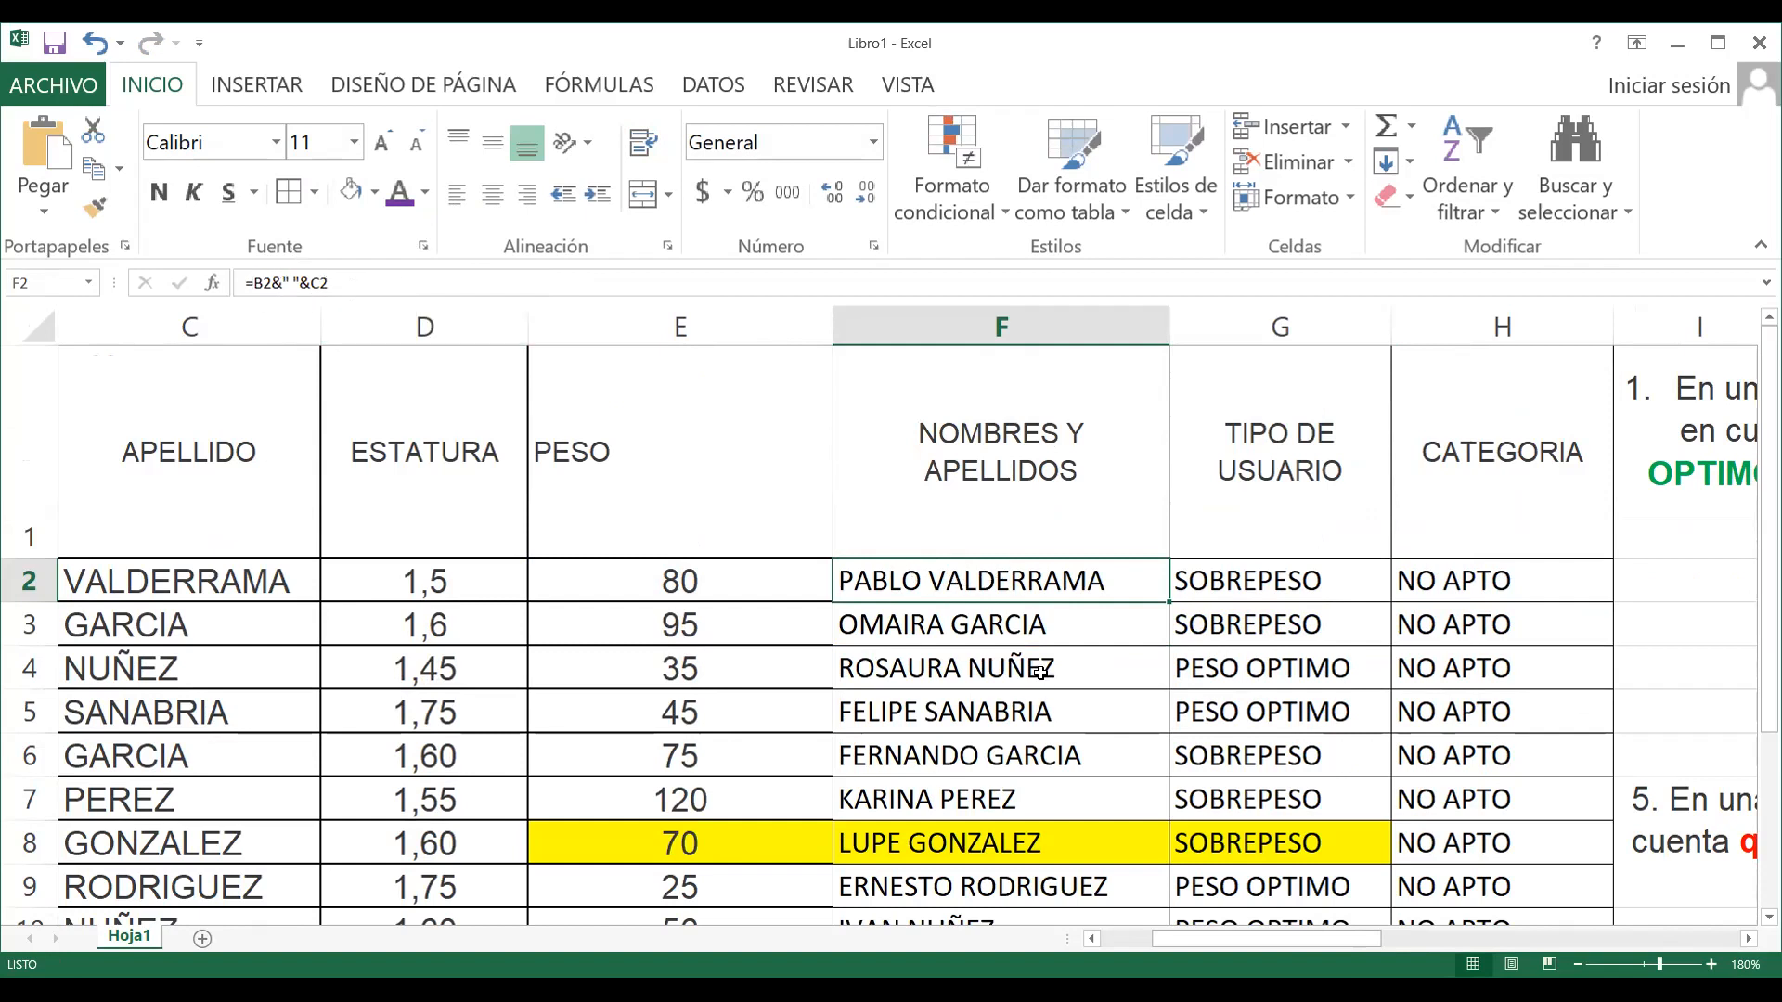
pyautogui.press('Down')
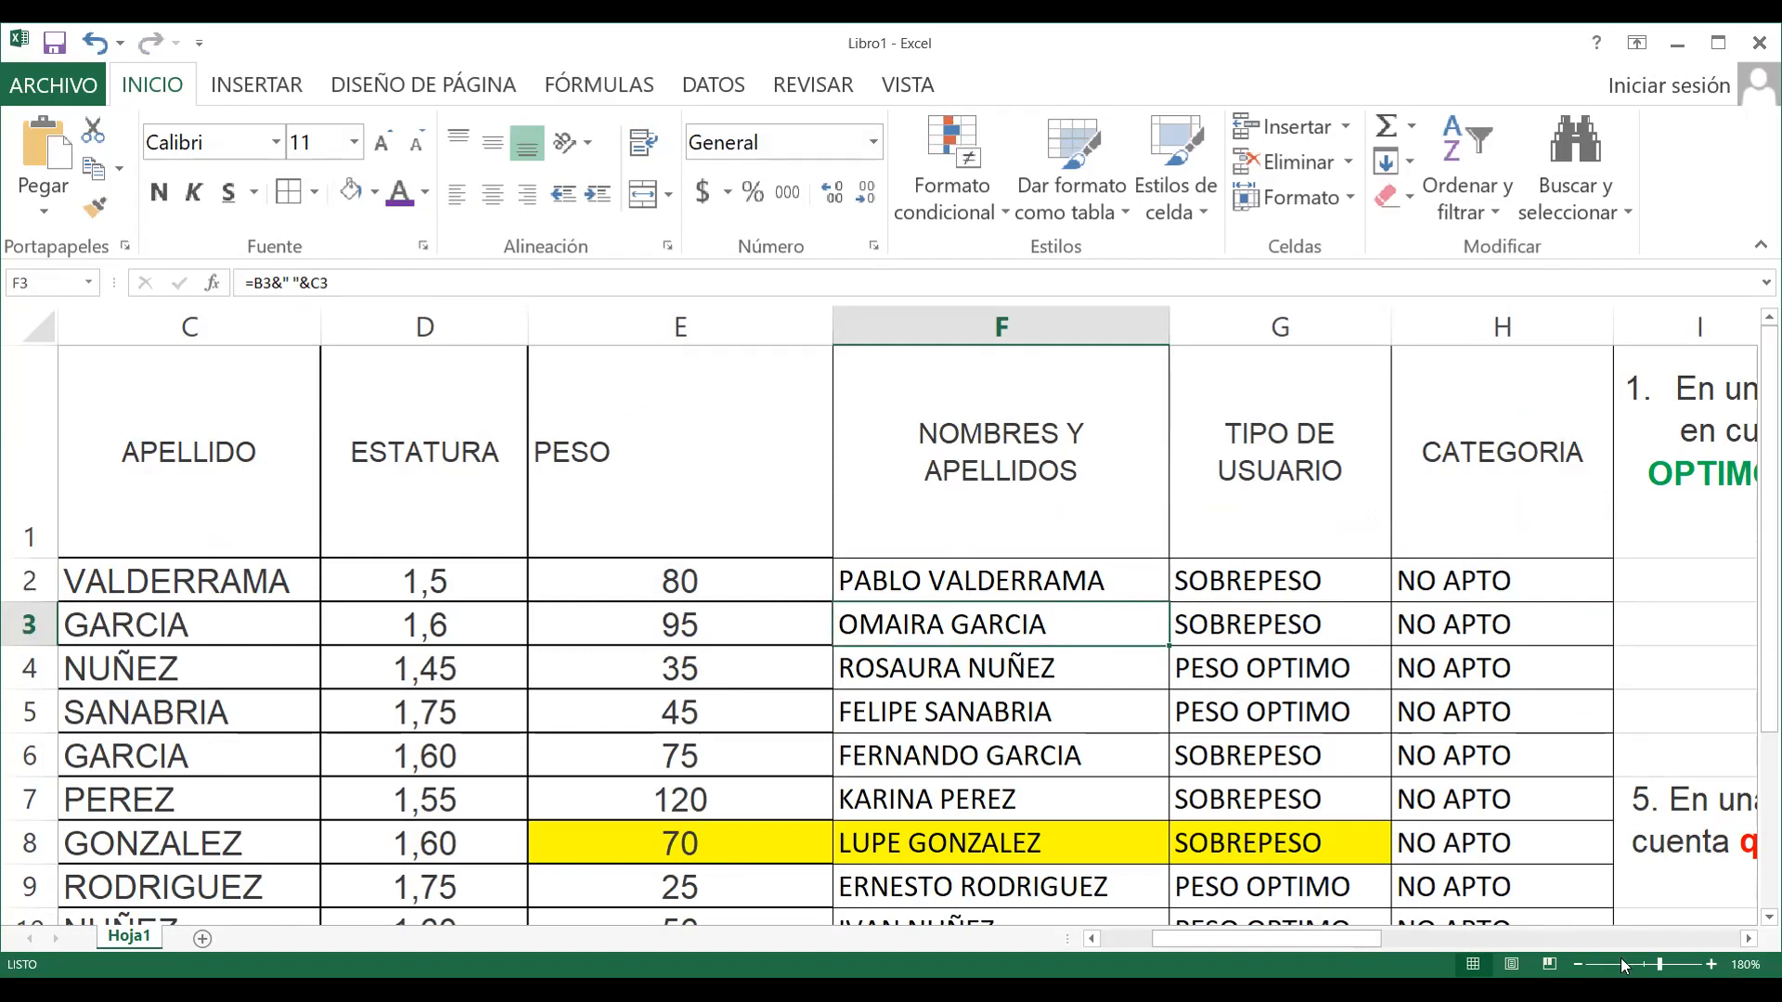
# Look over the whole table from NUMERO to CATEGORIA, including the SI(Y) formula in H2
pyautogui.click(1577, 965)
pyautogui.click(1578, 965)
pyautogui.click(1577, 965)
pyautogui.click(1577, 966)
pyautogui.click(1575, 965)
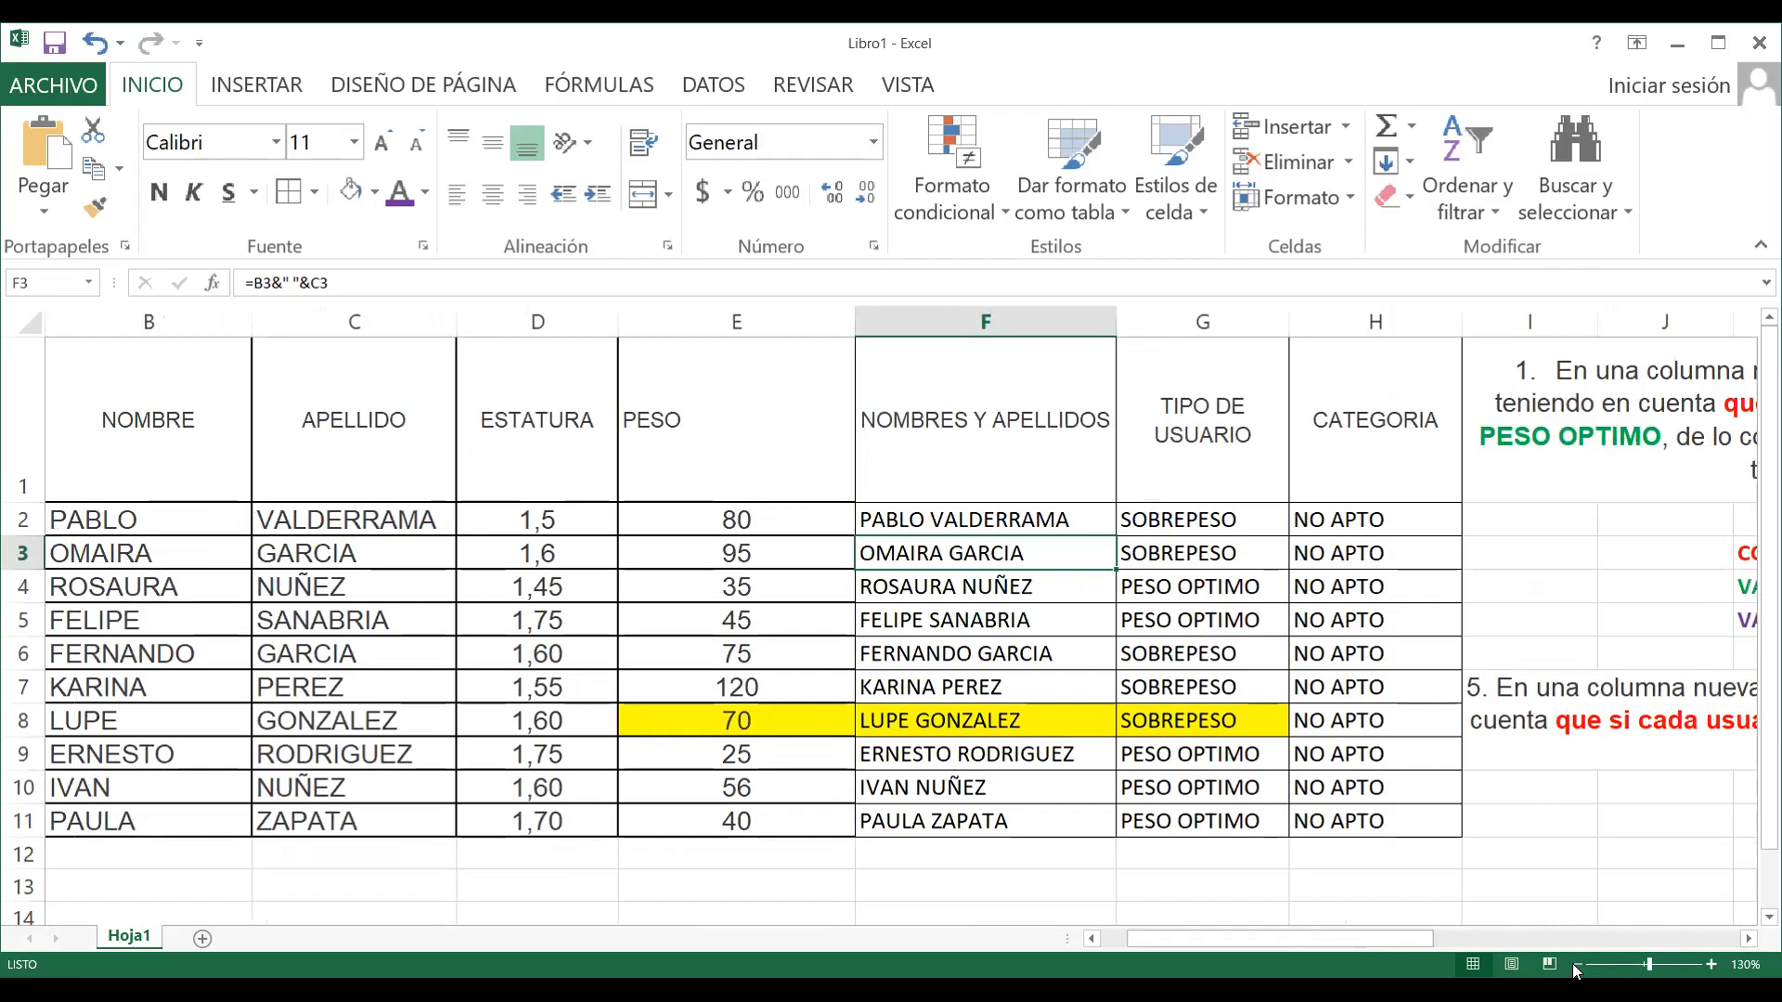
pyautogui.click(1351, 845)
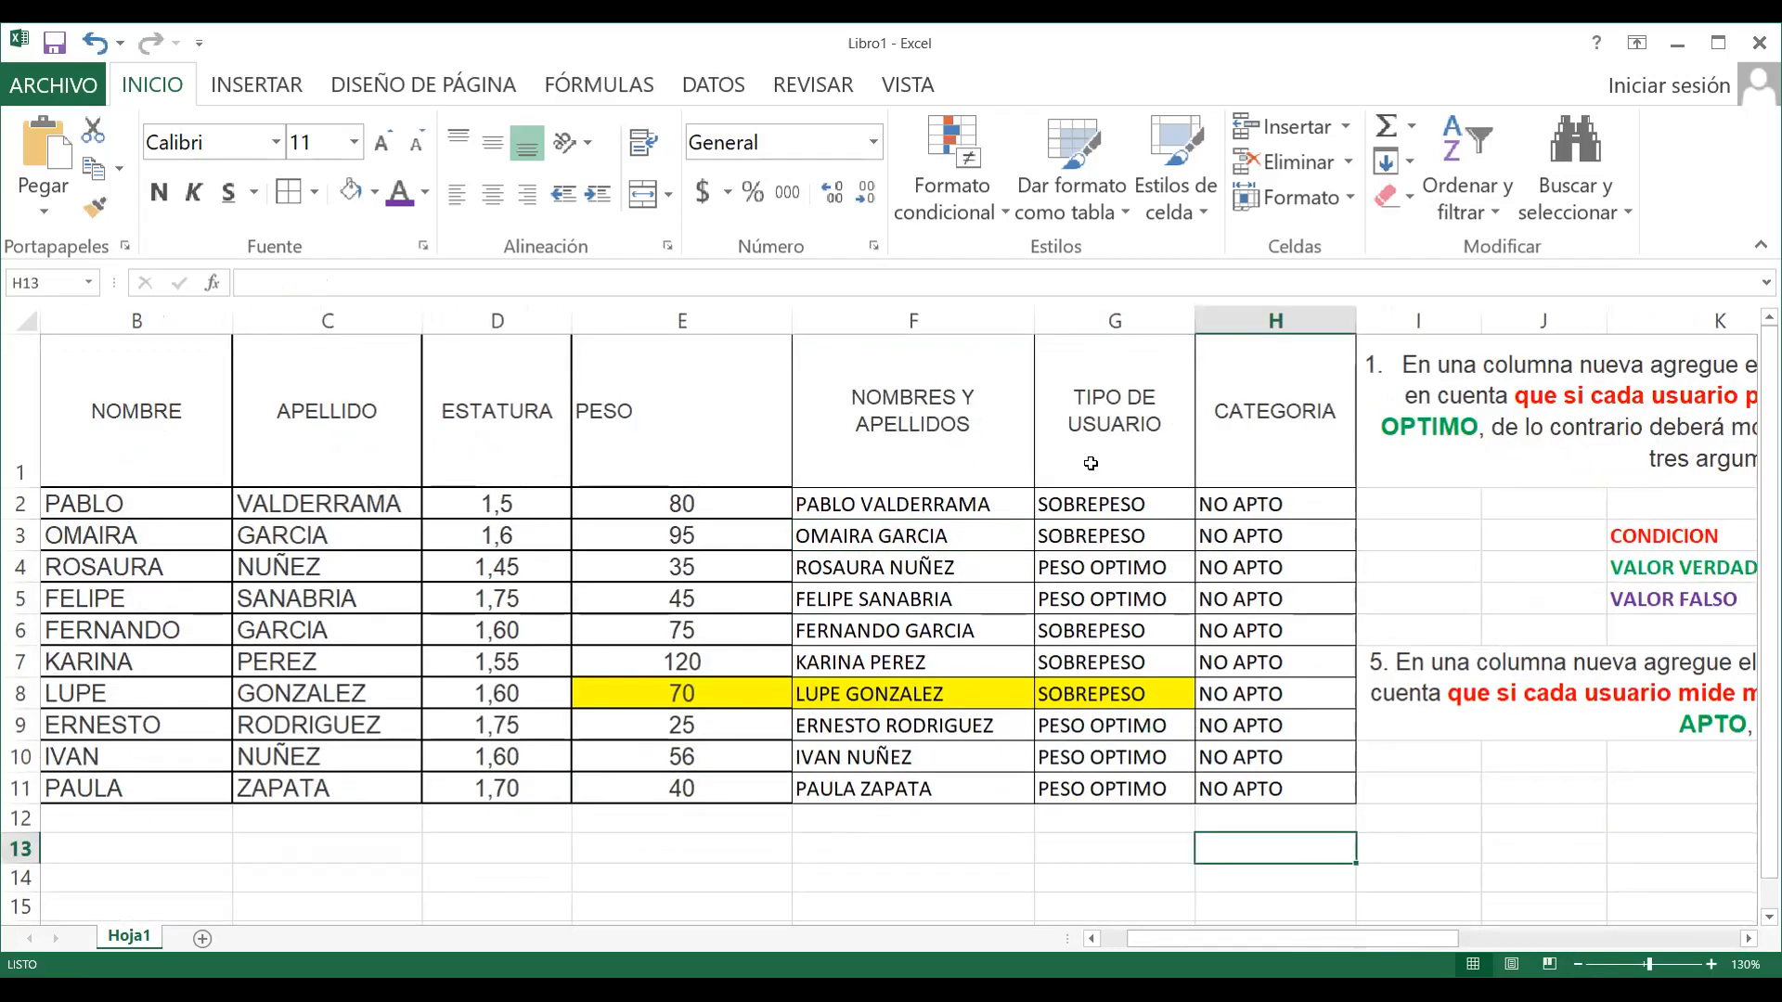
pyautogui.click(1267, 495)
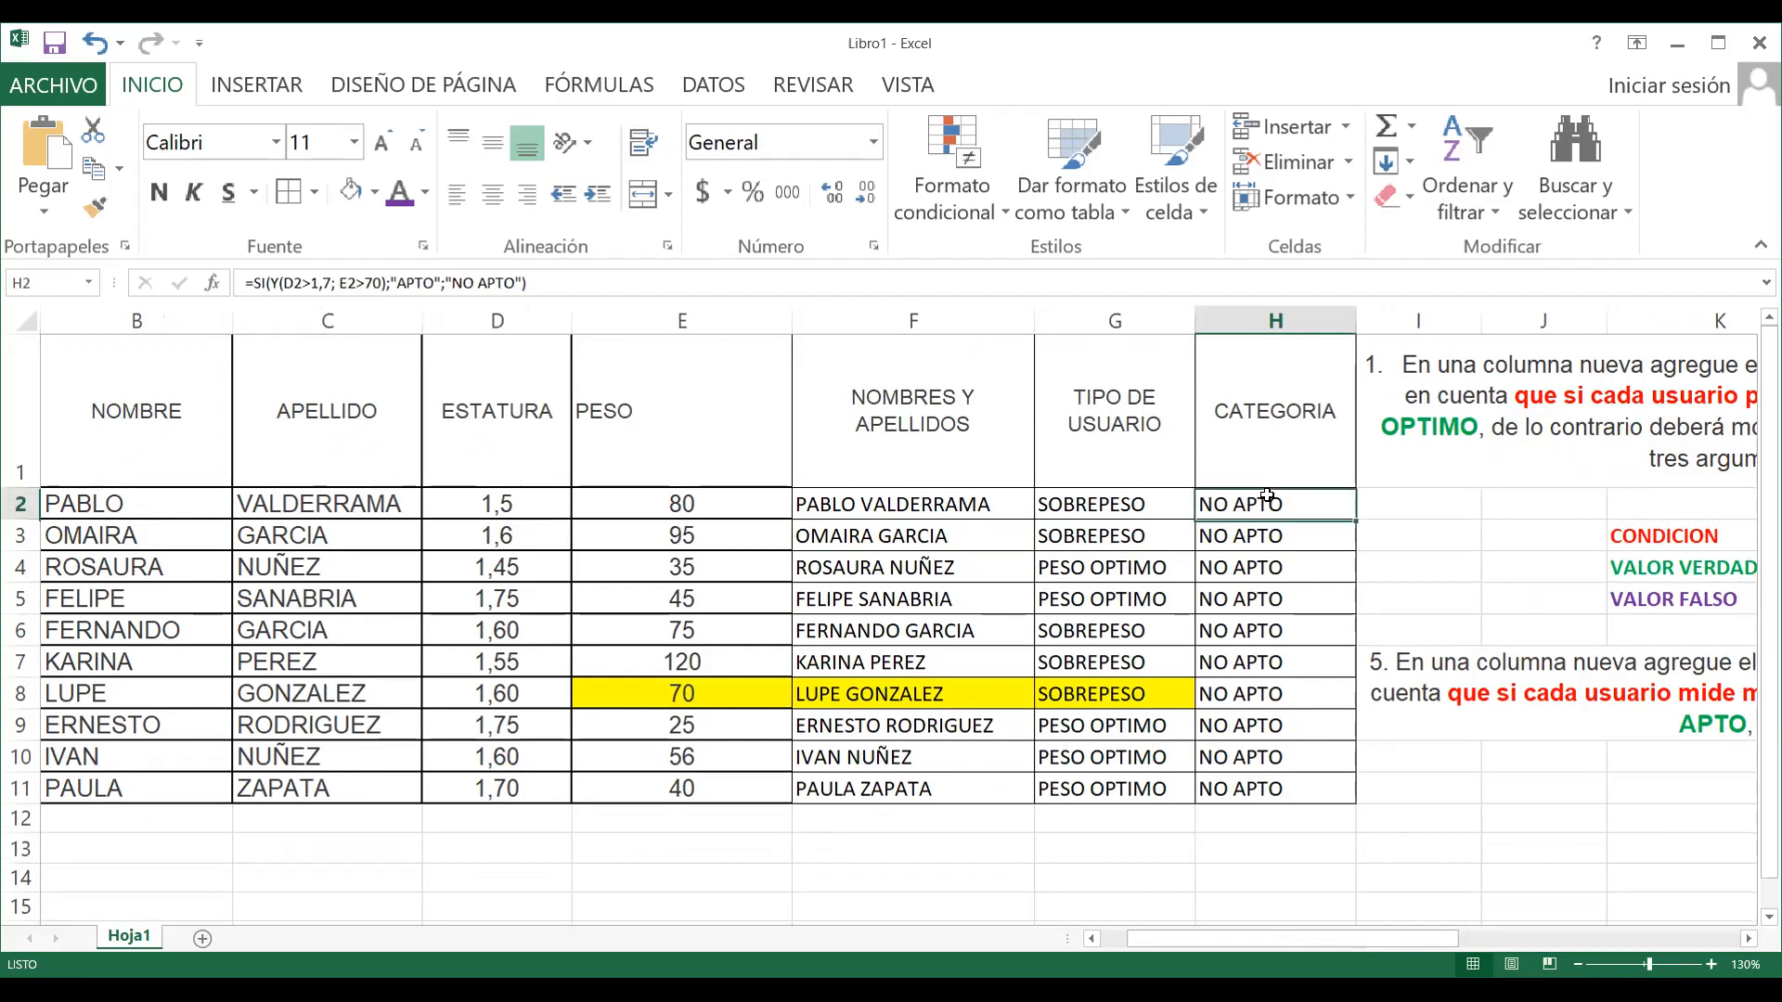
pyautogui.hscroll(3, 1265, 908)
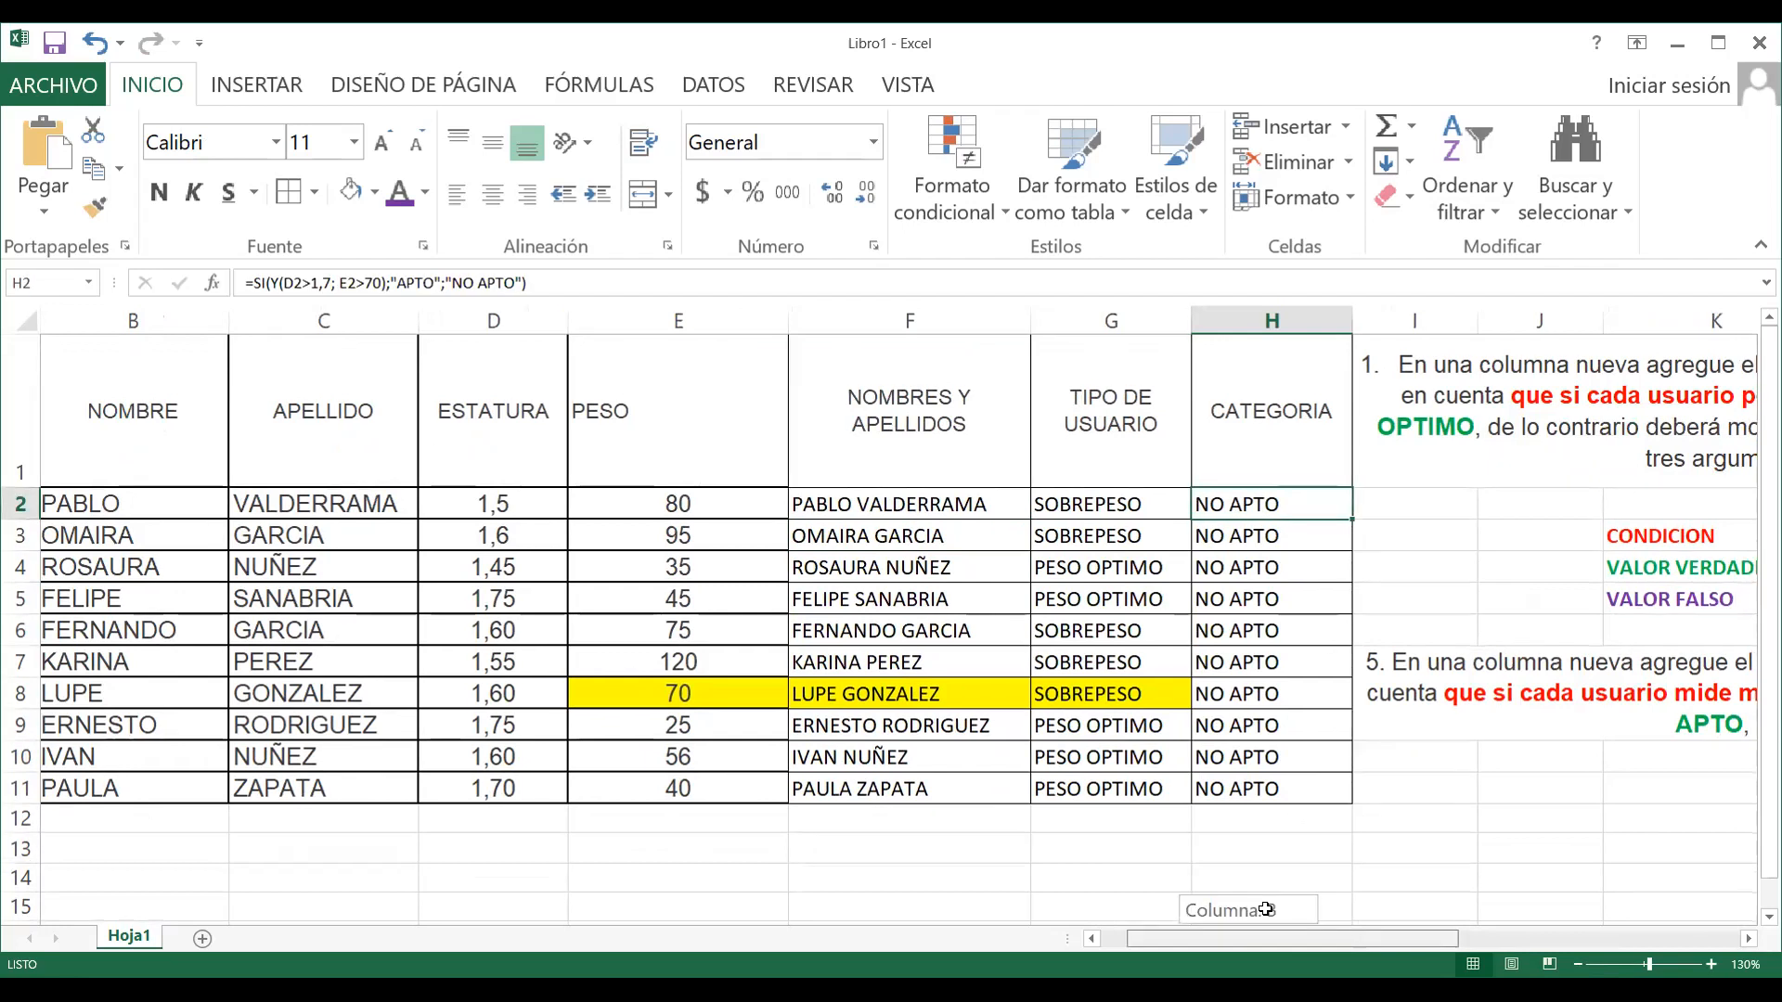
pyautogui.hscroll(-3, 1265, 908)
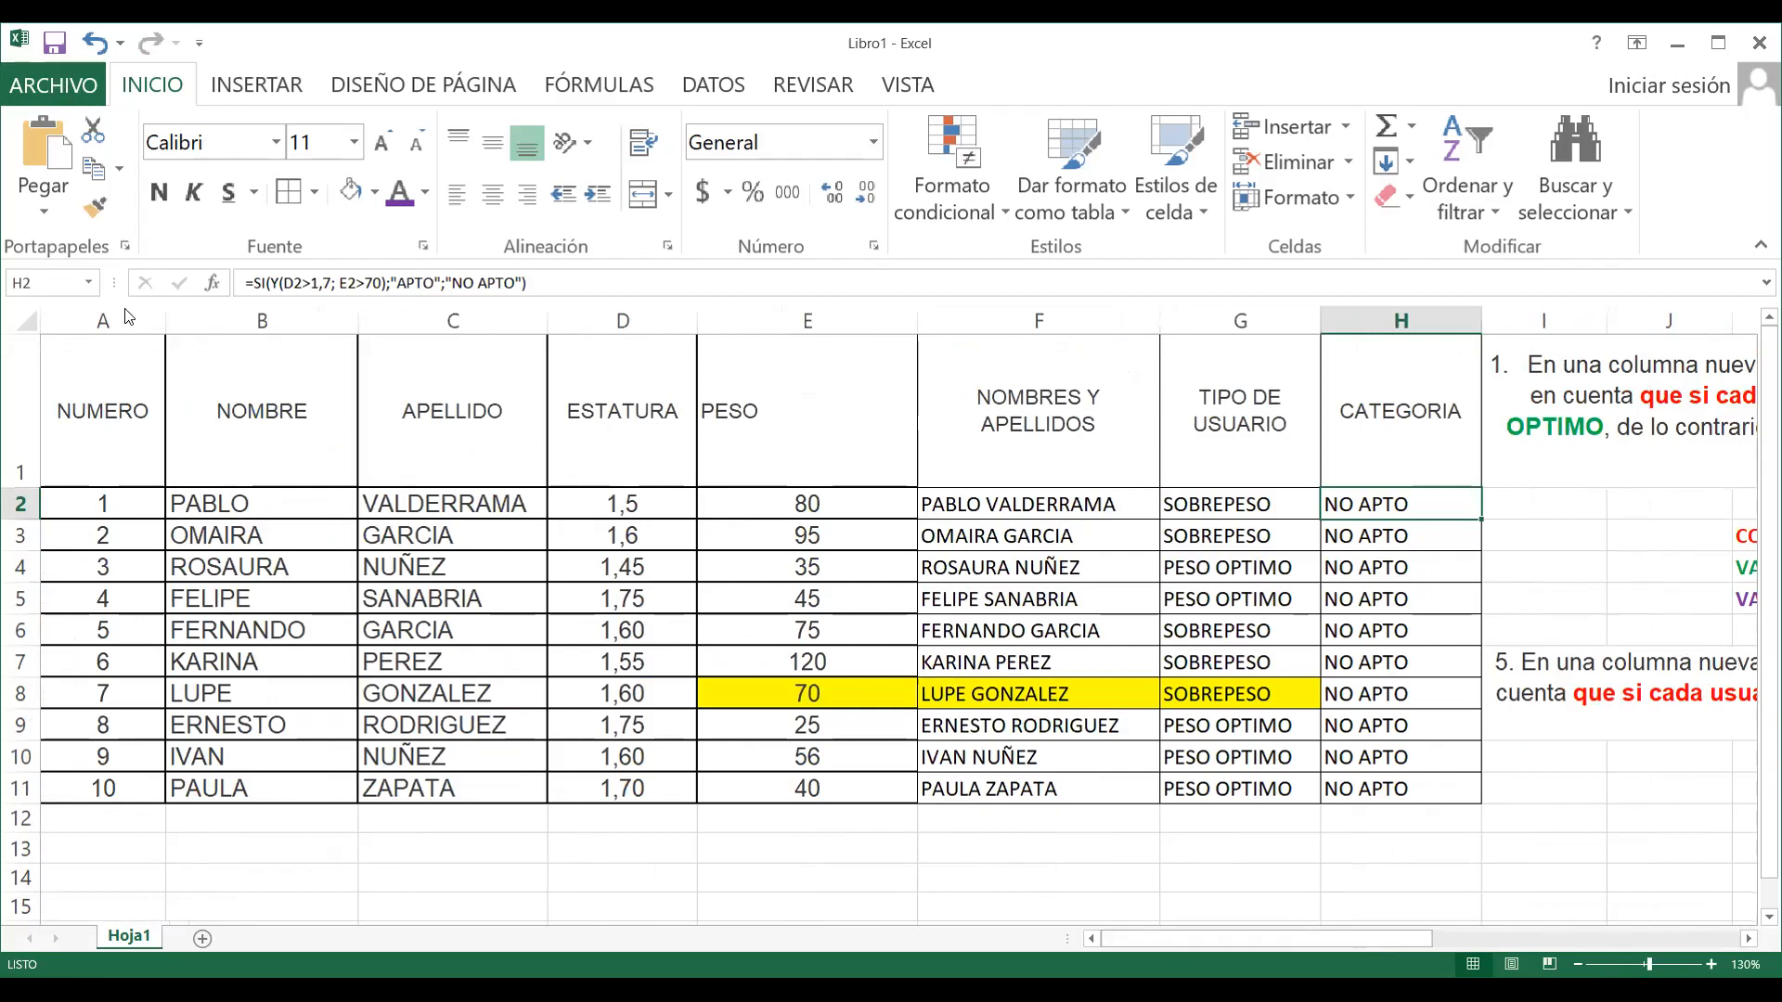
# Switch from the workbook to the Guia 8 Optativa word PDF in Edge and dismiss the offer to restore pages
pyautogui.click(64, 88)
pyautogui.click(126, 341)
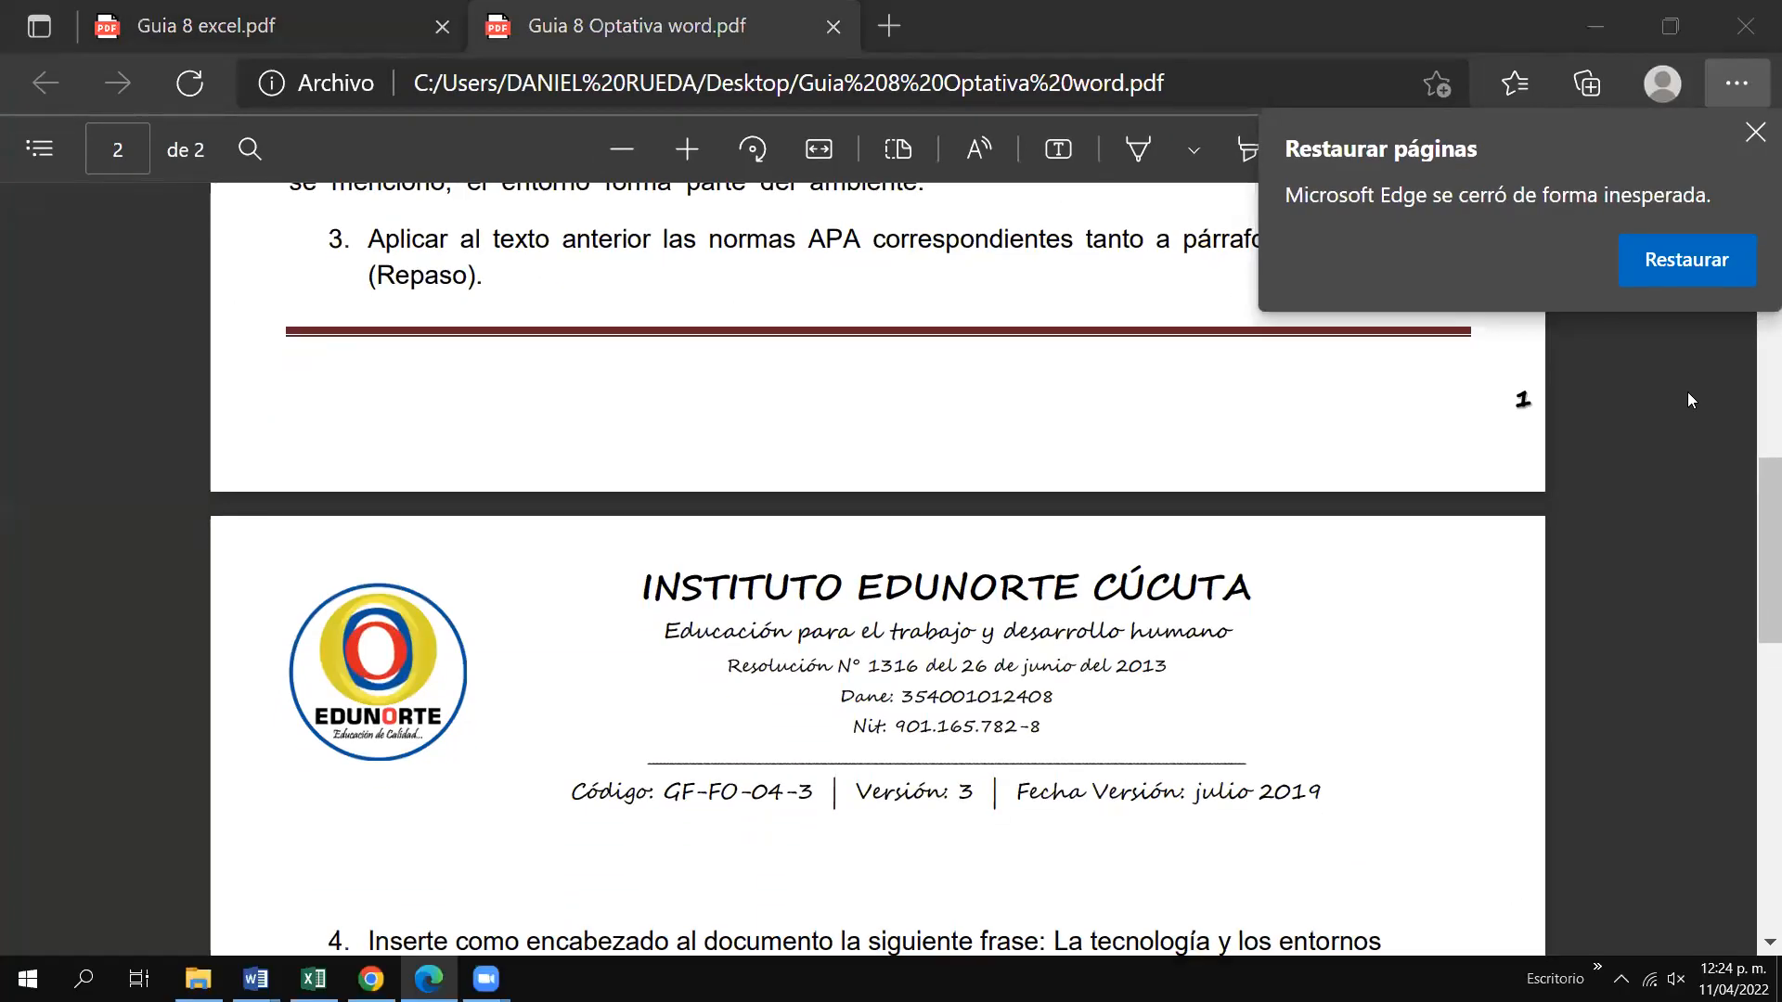
pyautogui.click(1754, 133)
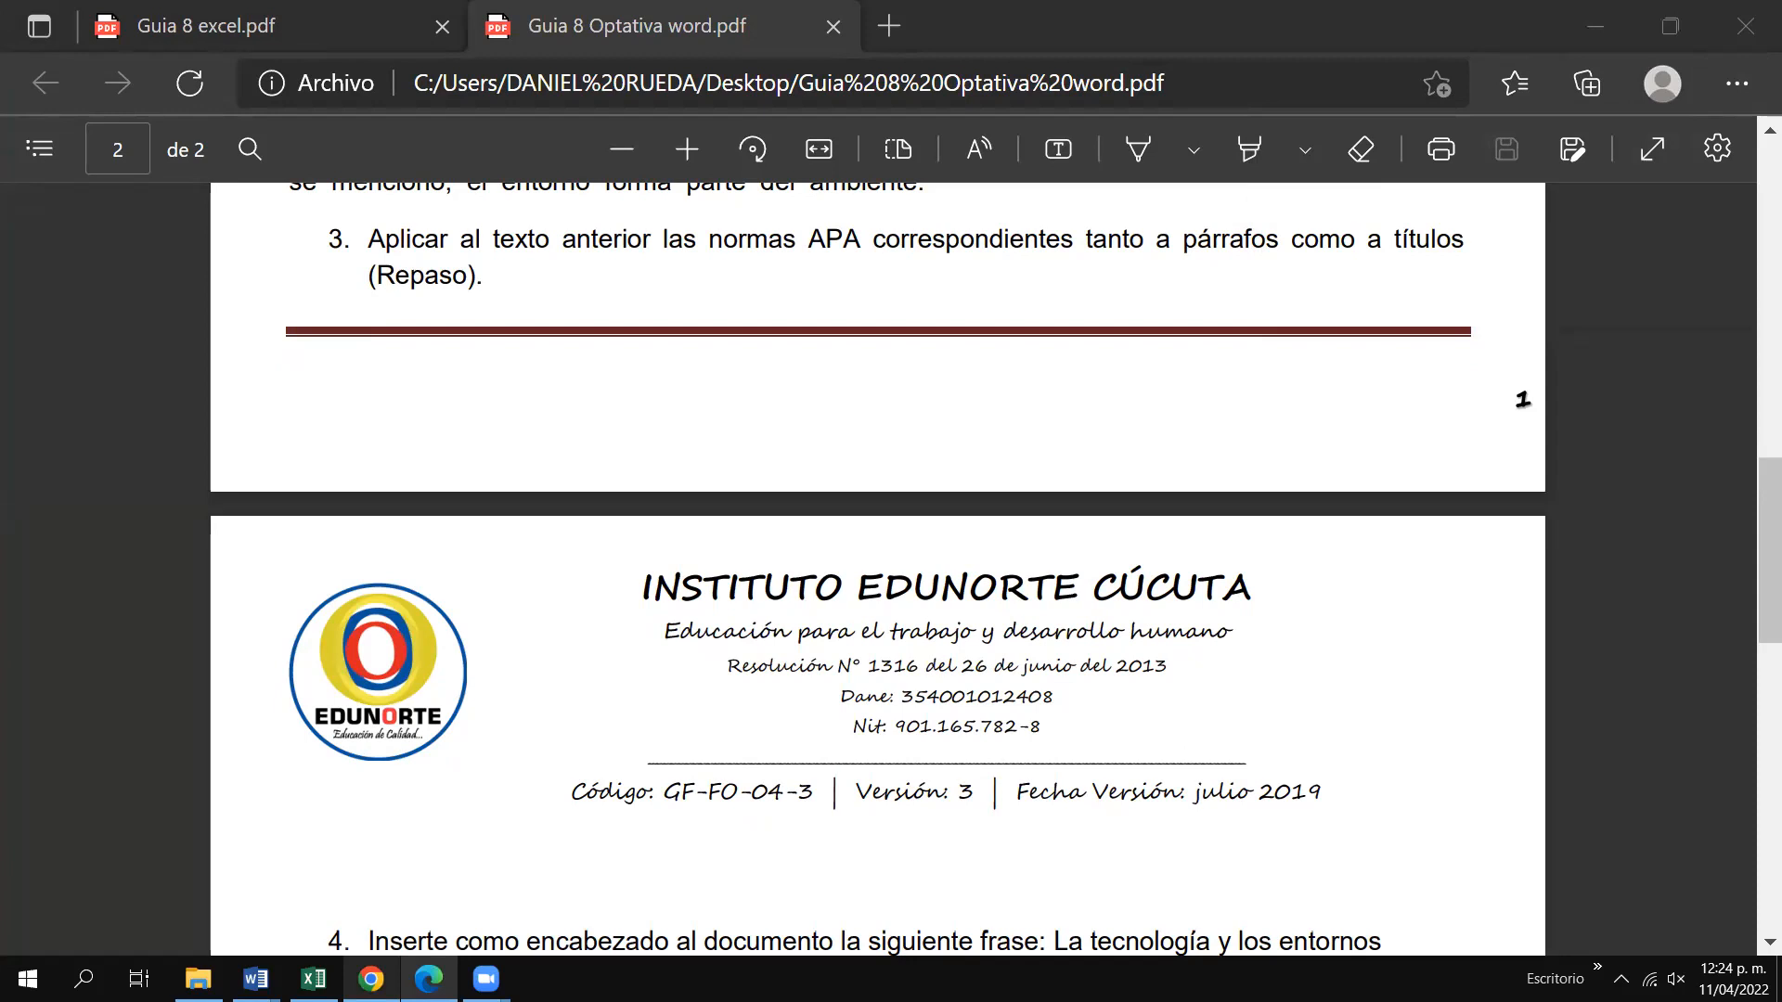
# Switch to the Q10 task page in Chrome and close the Excel guide's PDF preview
pyautogui.click(372, 979)
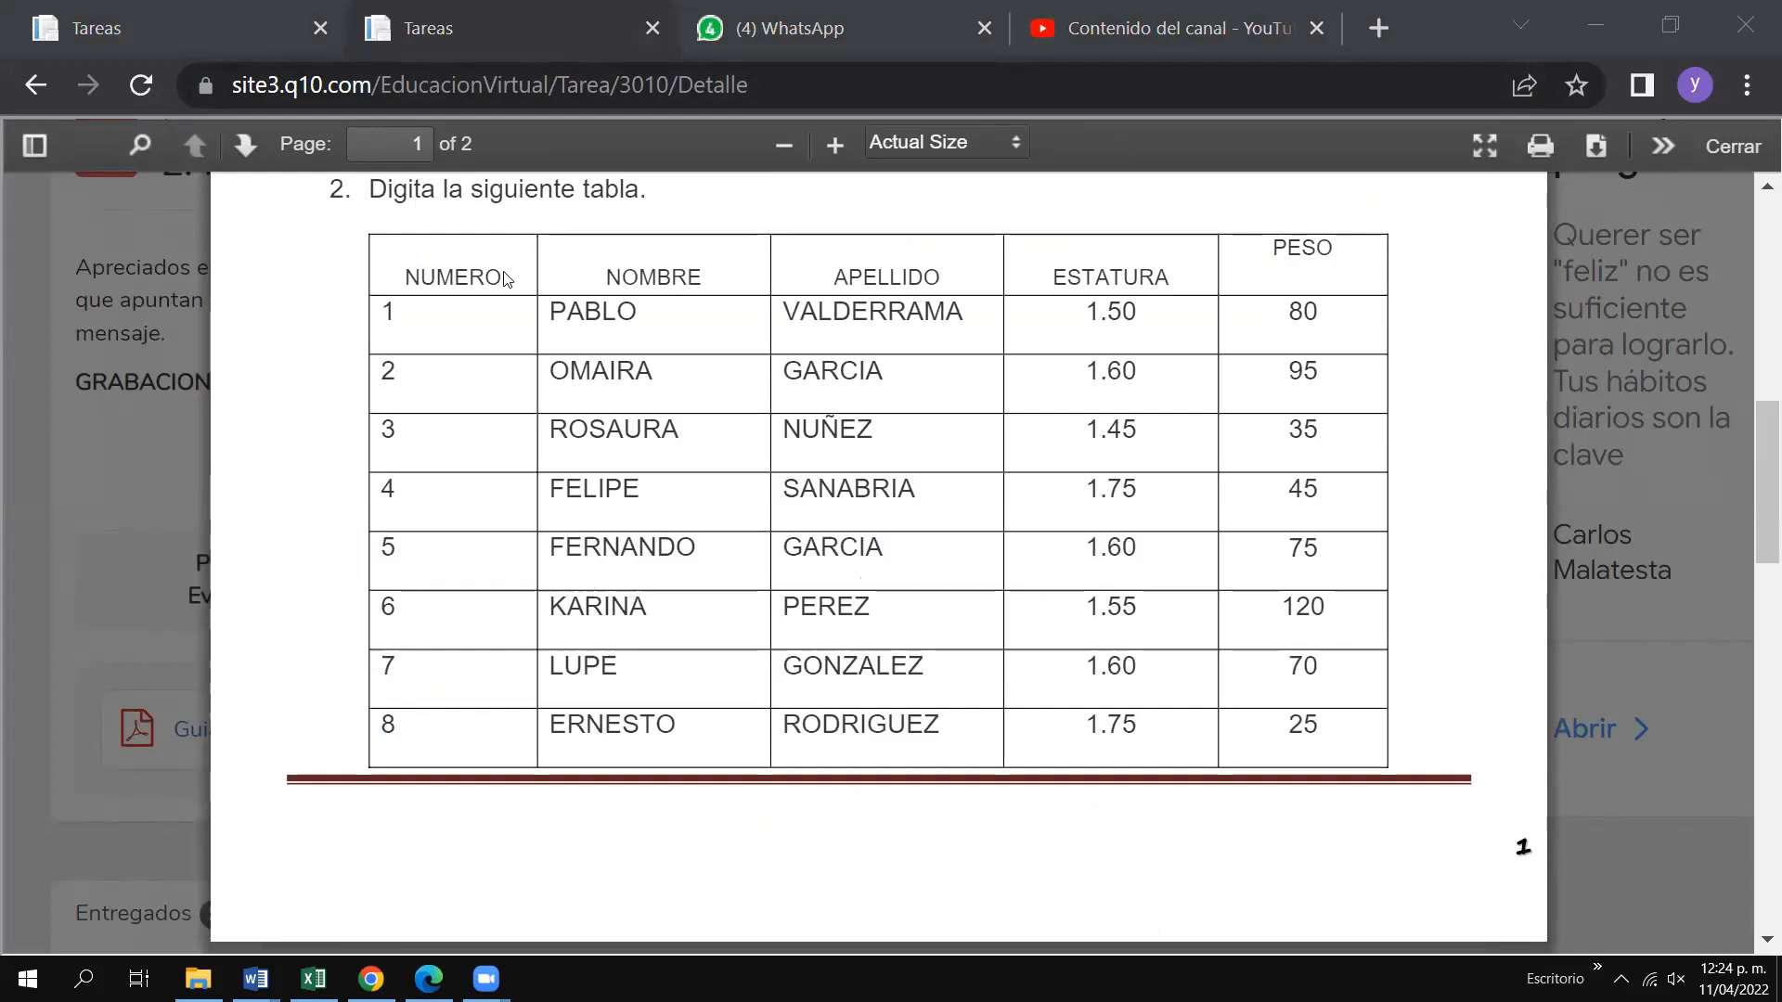
pyautogui.moveTo(1760, 466); pyautogui.dragTo(1761, 237)
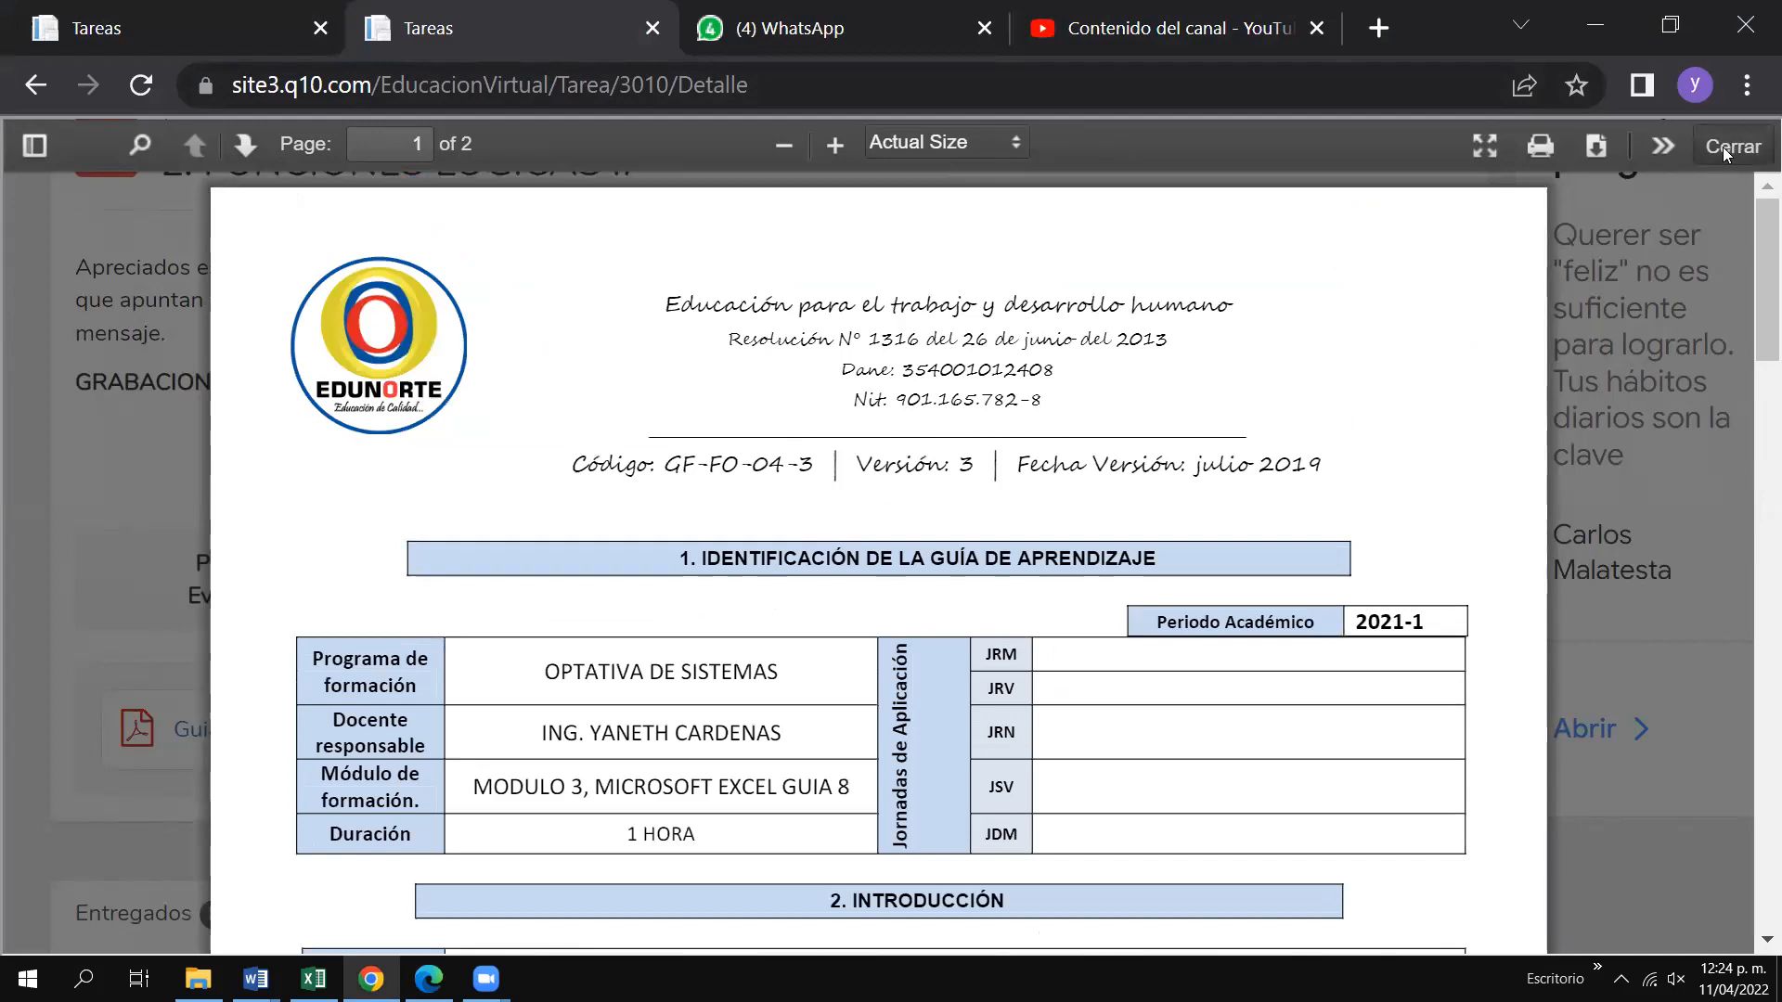
pyautogui.click(1722, 147)
# Review the FUNCIONES LÓGICAS II task page, including its instructions, class recording section, evaluation parameter, availability dates and attached Guia_8_excel.pdf
pyautogui.scroll(1, 1754, 403)
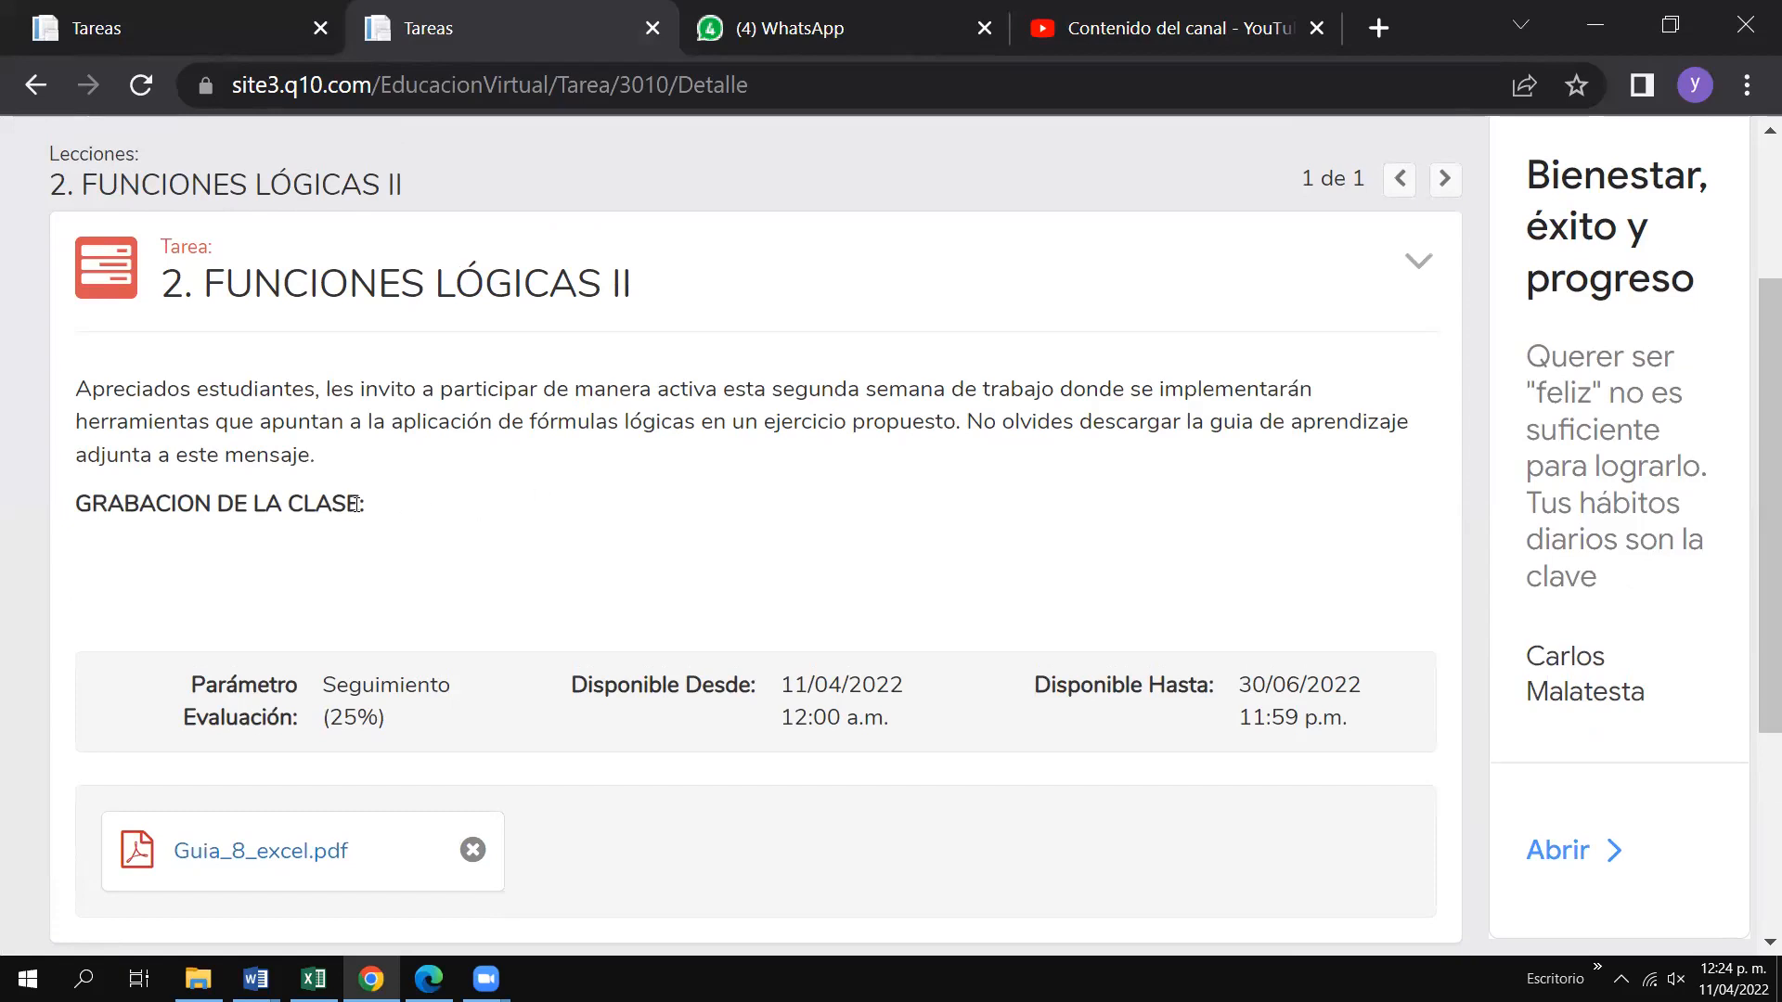
pyautogui.scroll(-1, 1756, 455)
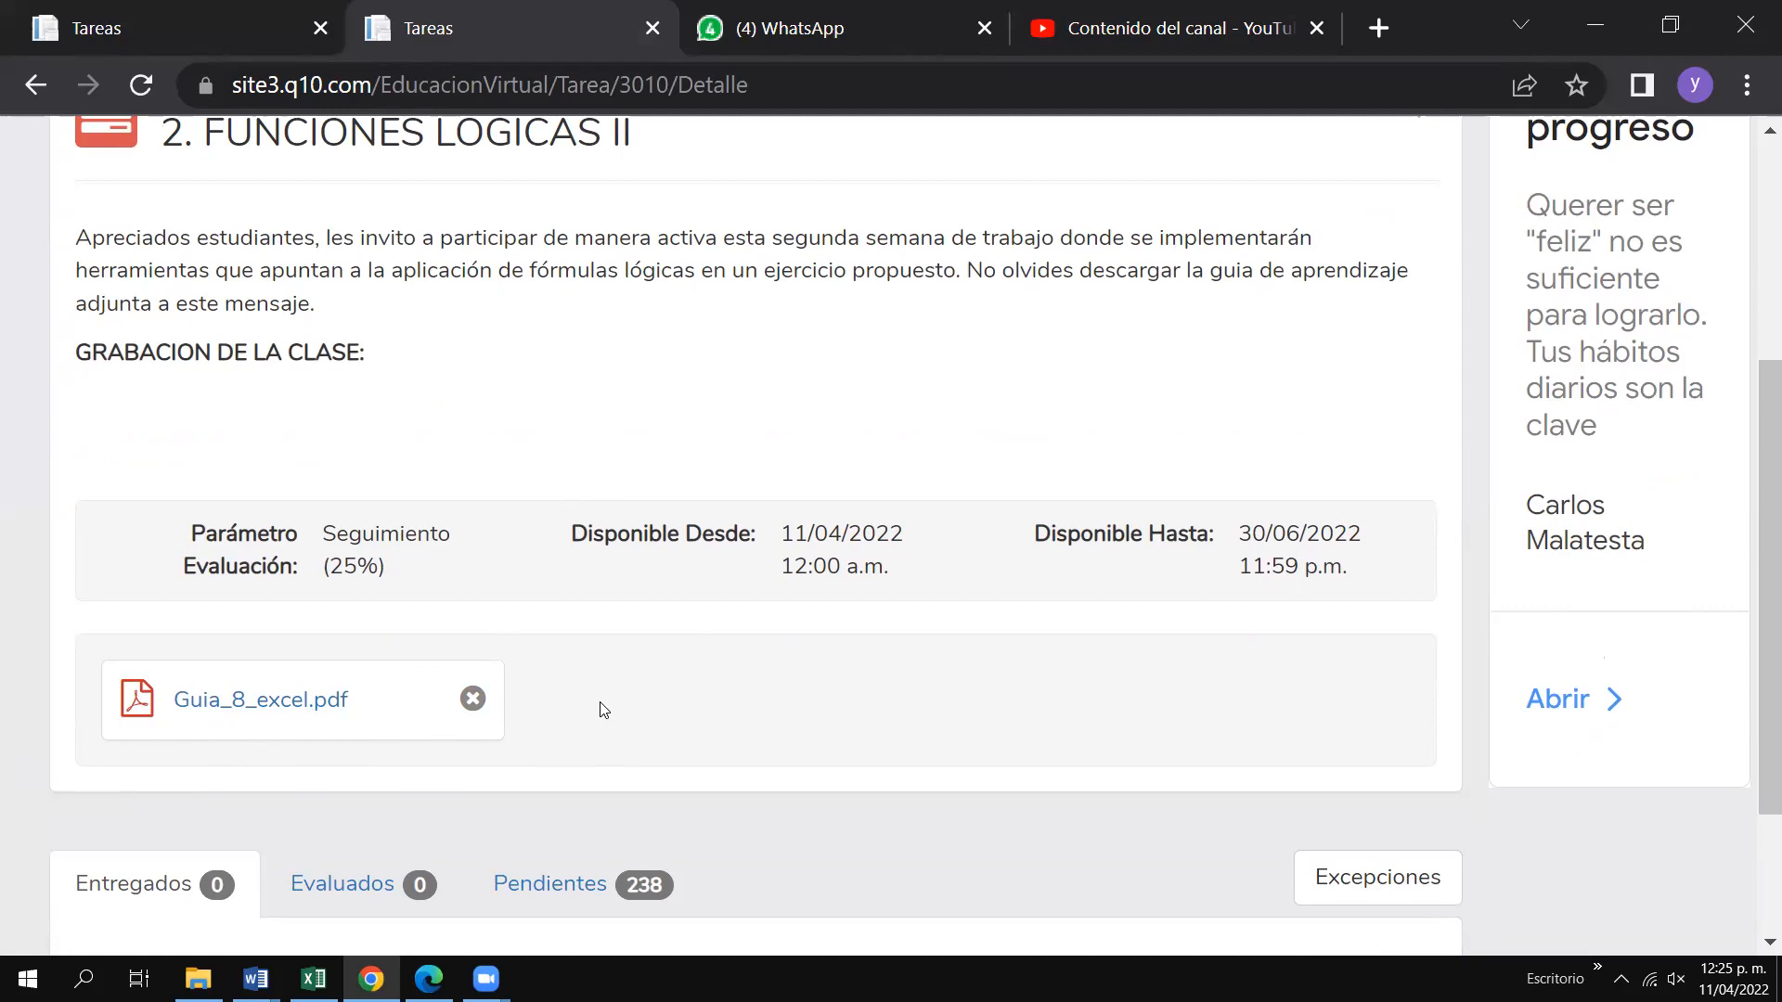
pyautogui.moveTo(1756, 419); pyautogui.dragTo(1757, 229)
pyautogui.scroll(-1, 756, 376)
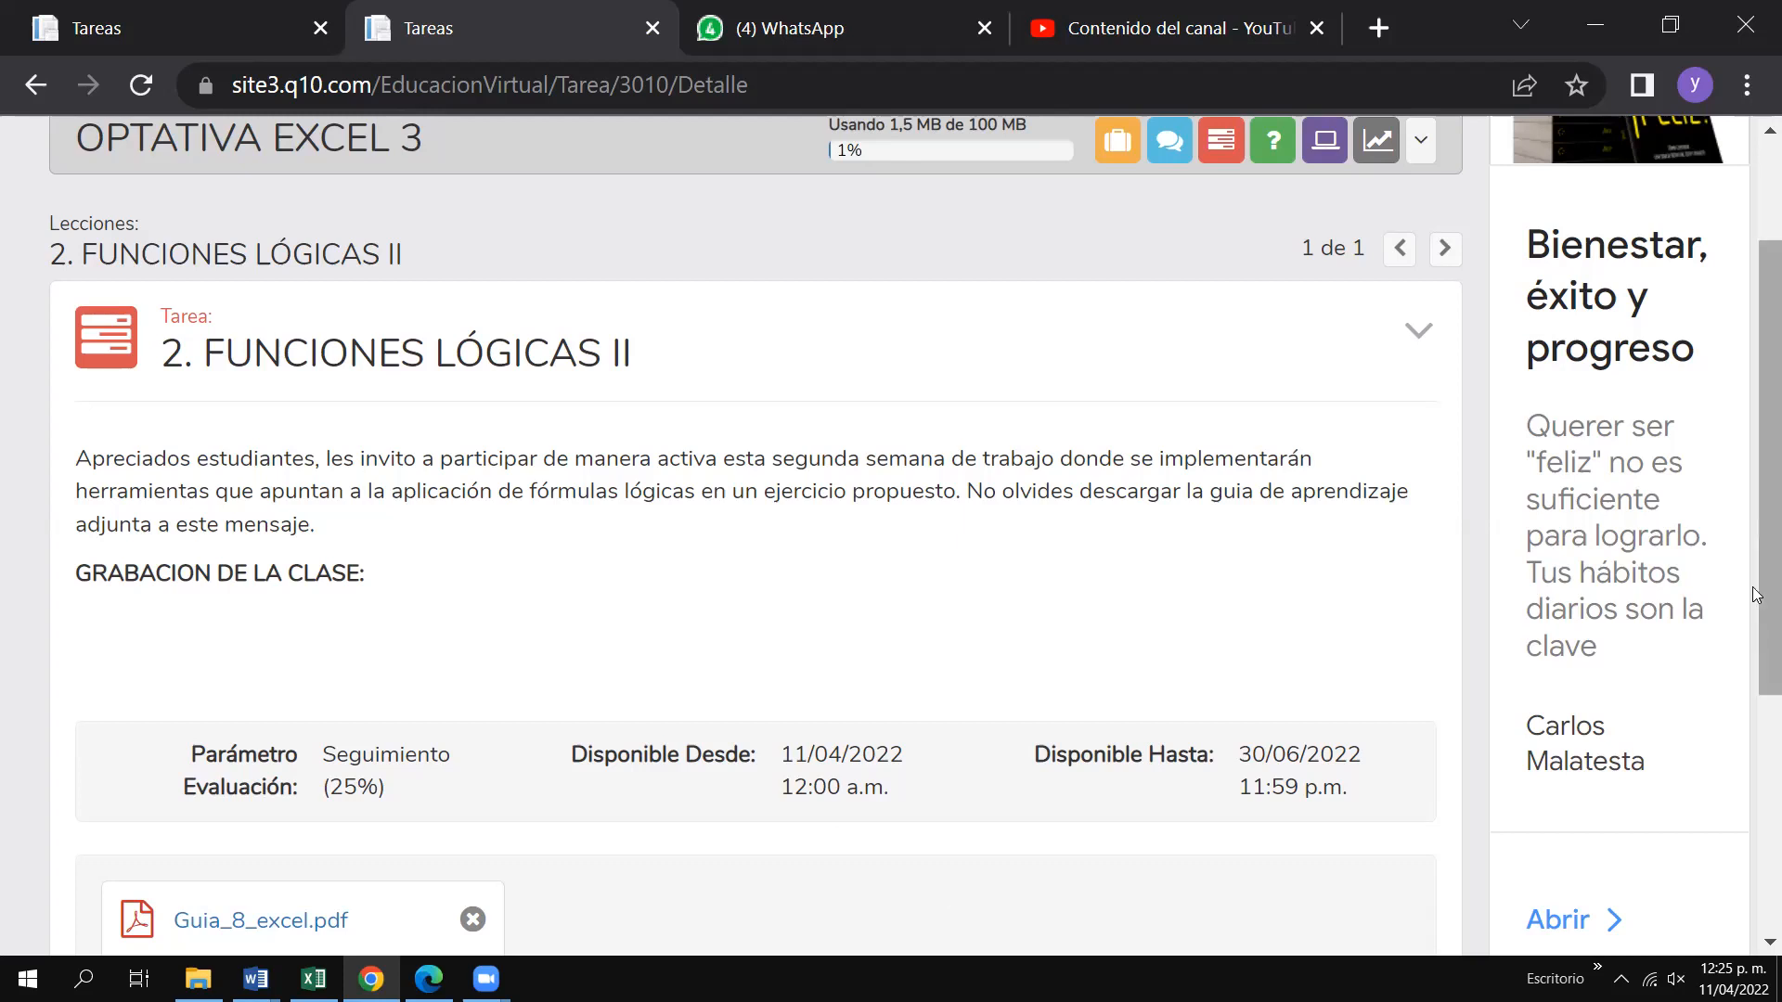
pyautogui.scroll(2, 1756, 301)
pyautogui.moveTo(1757, 302); pyautogui.dragTo(1757, 406)
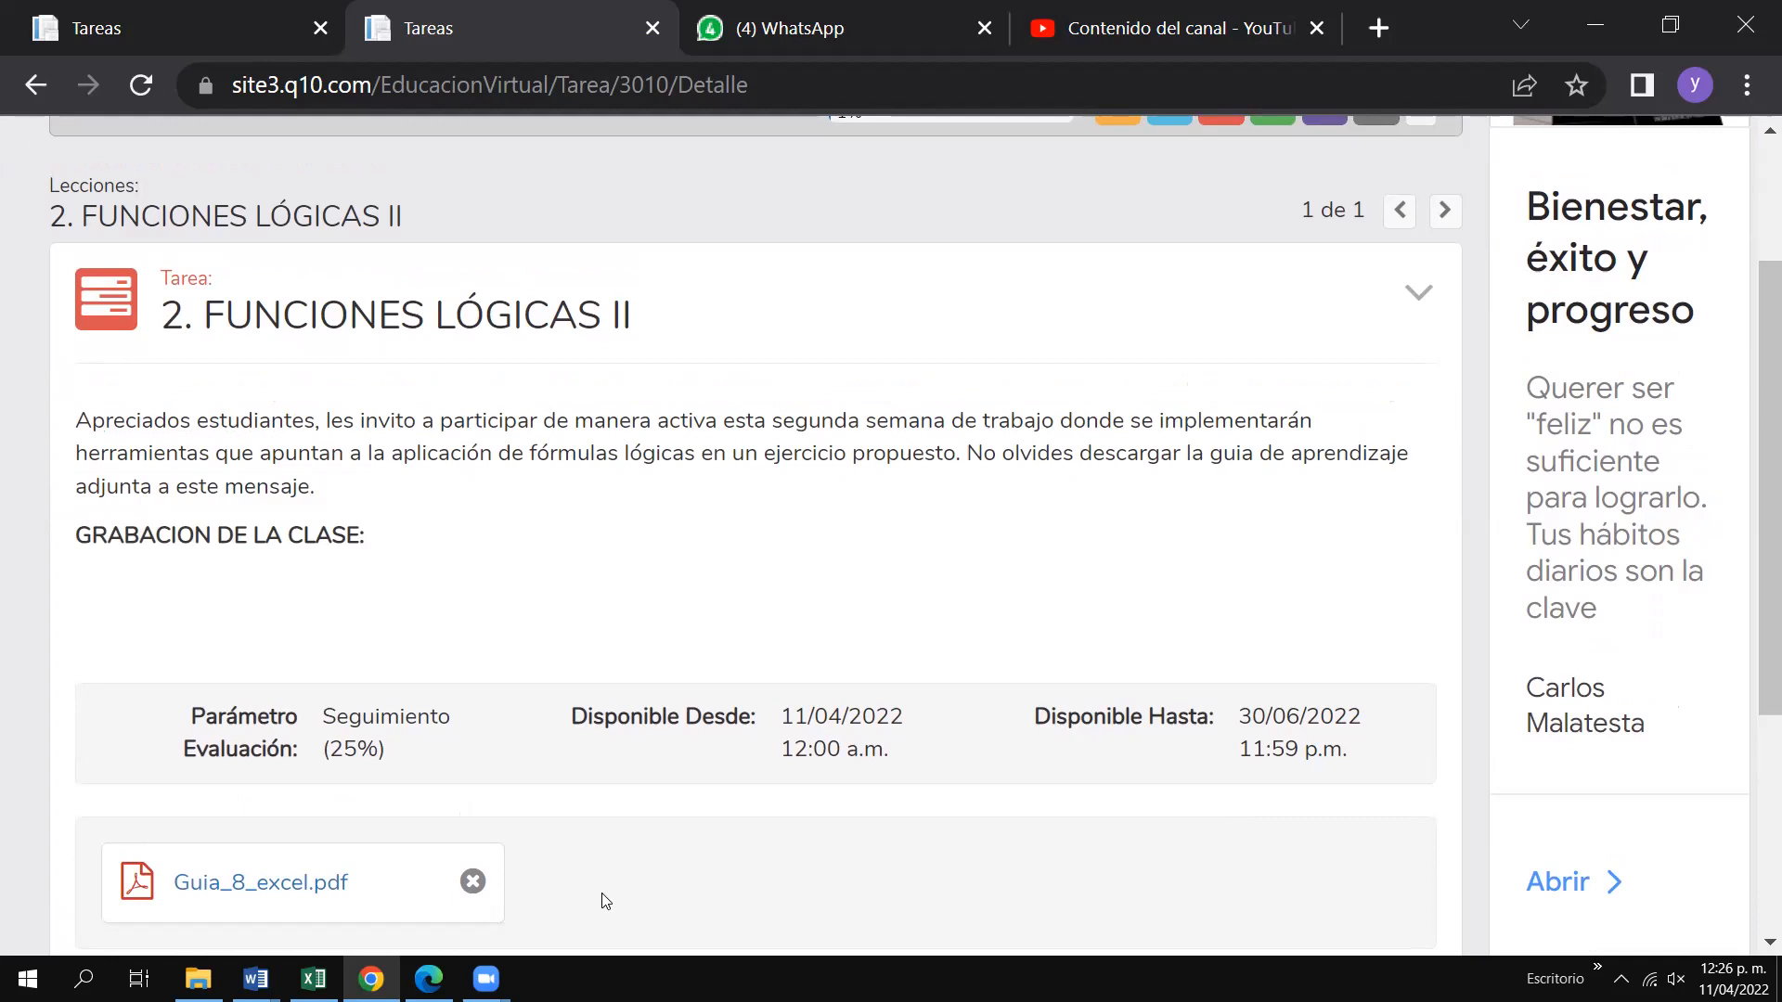
pyautogui.moveTo(1757, 358); pyautogui.dragTo(1757, 415)
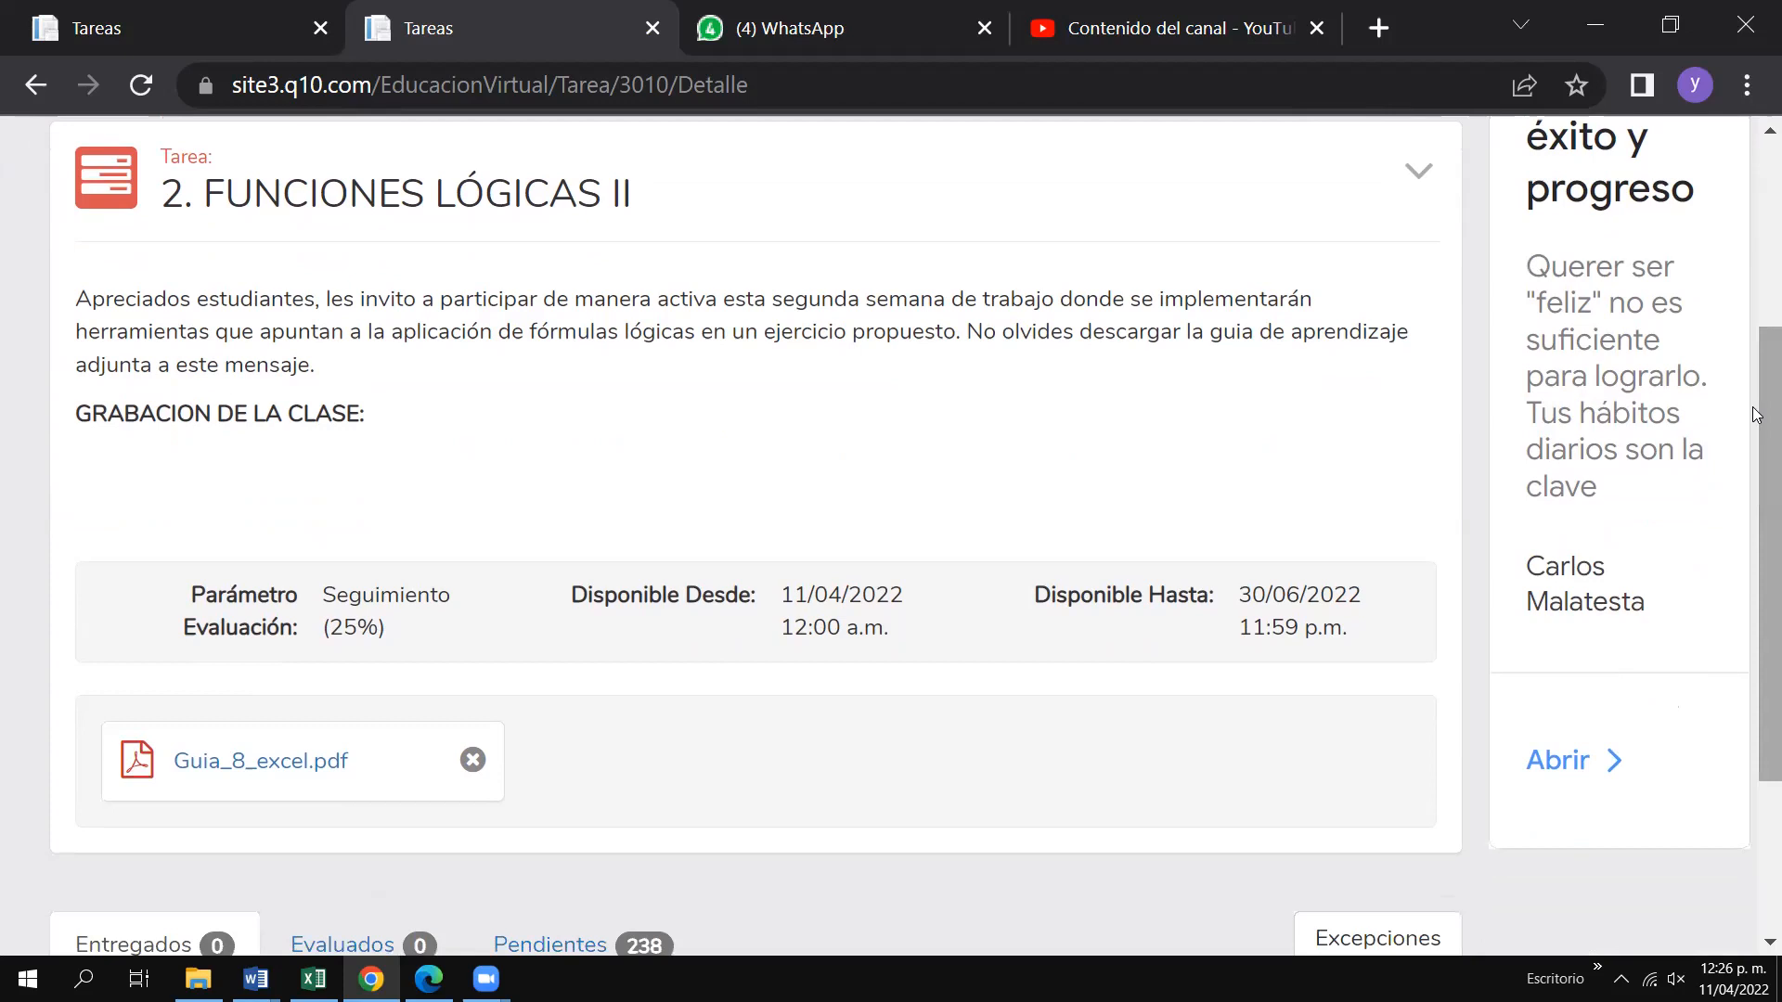